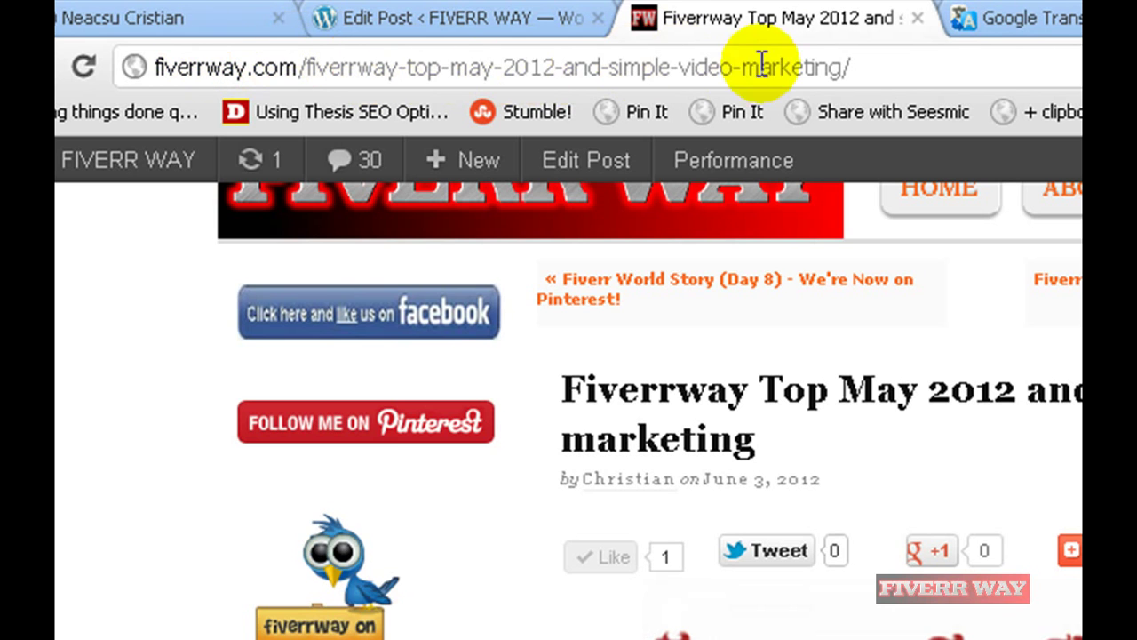
Copy the full web address of the "Fiverrway Top May 2012 and simple video marketing" post
drag(866, 67, 127, 62)
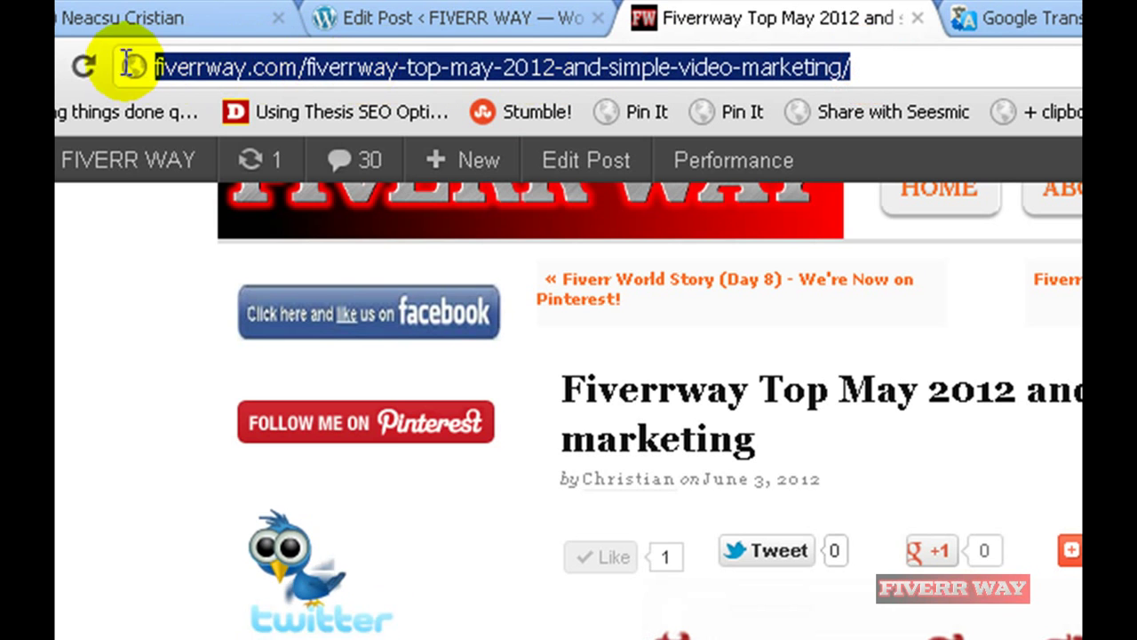
right_click(206, 67)
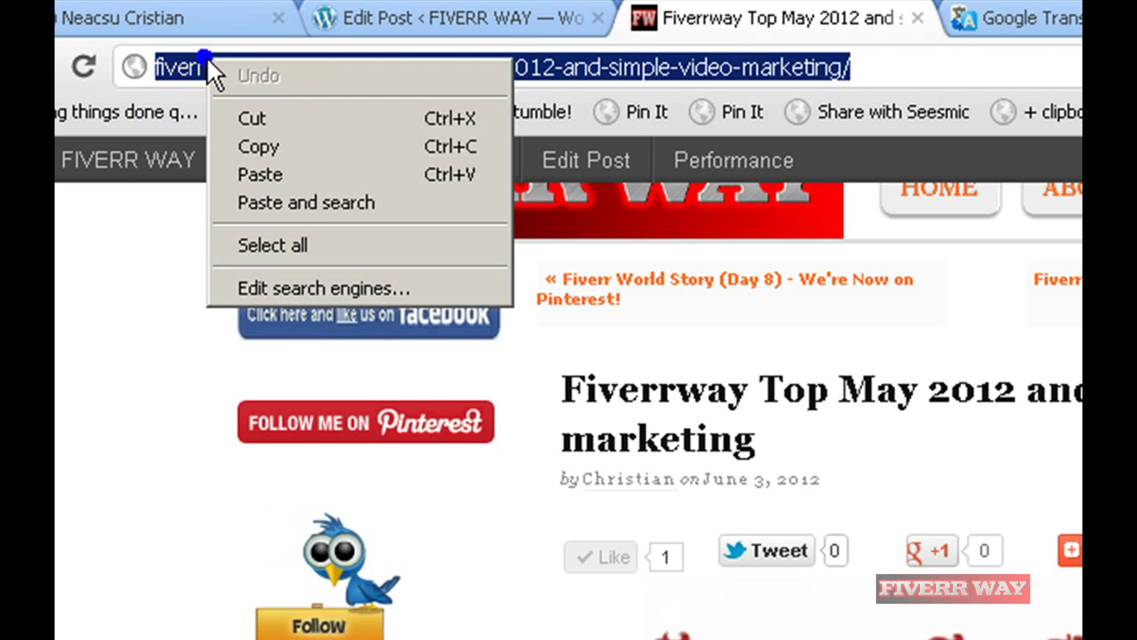
click(300, 147)
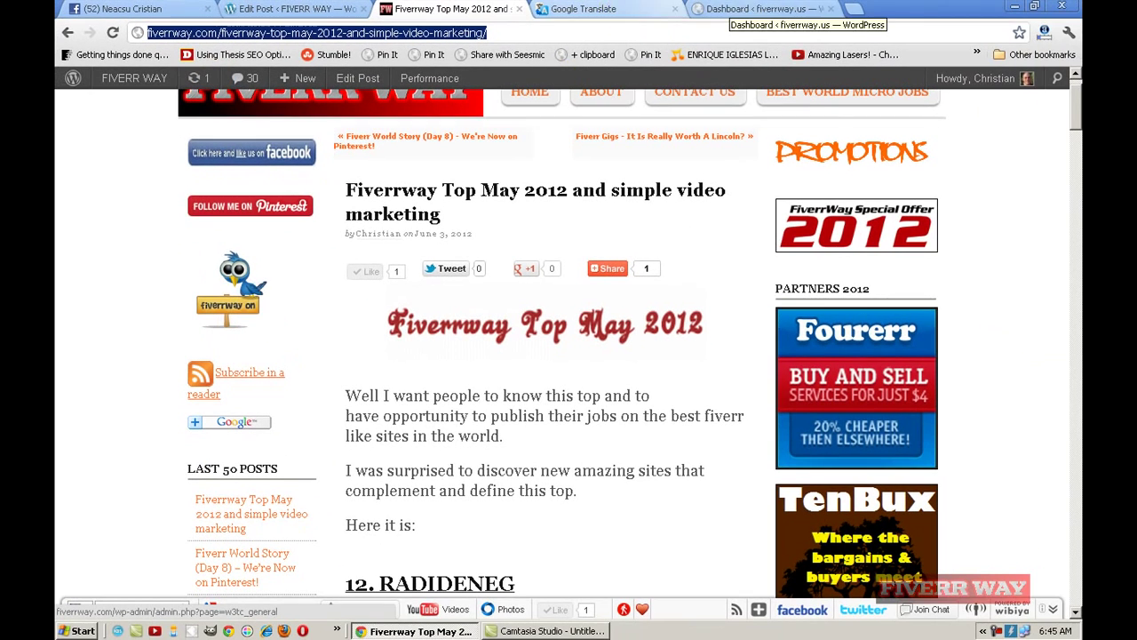
In the fiverrway.us WordPress dashboard, start a new Pretty Link and paste the copied post address as its target URL
click(747, 9)
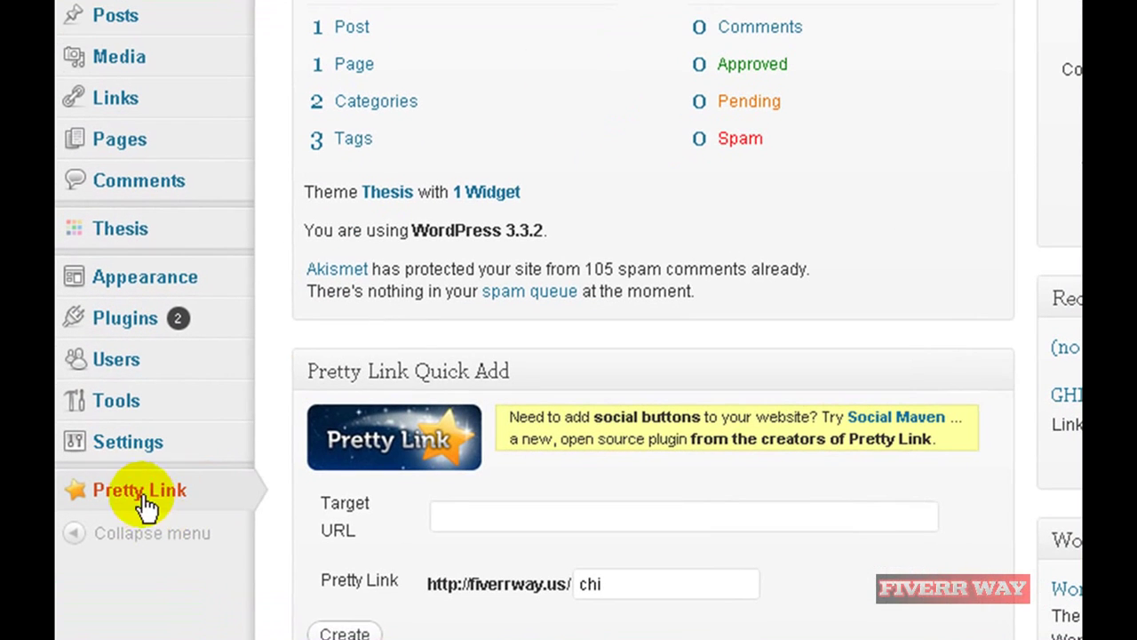
mouse_move(104, 474)
click(139, 496)
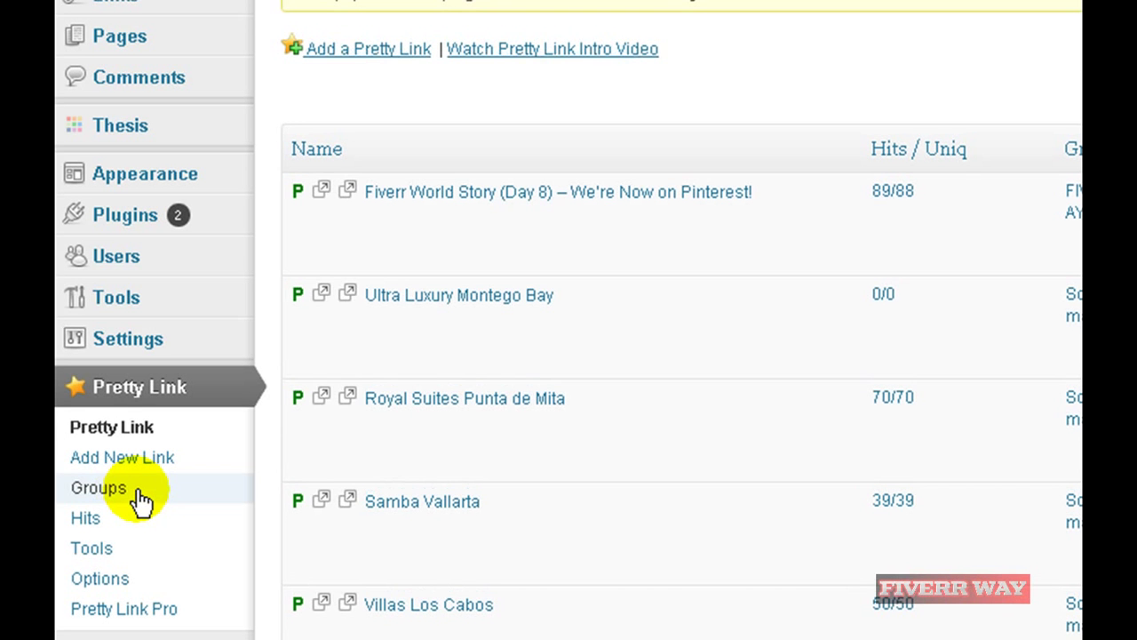
click(376, 61)
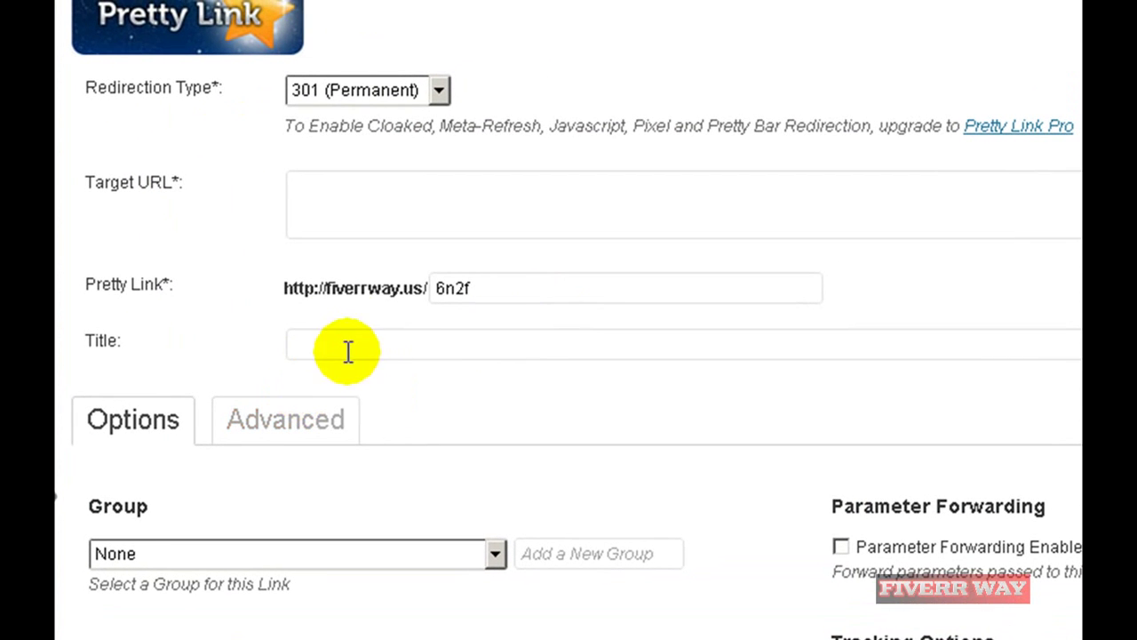
click(332, 193)
right_click(334, 195)
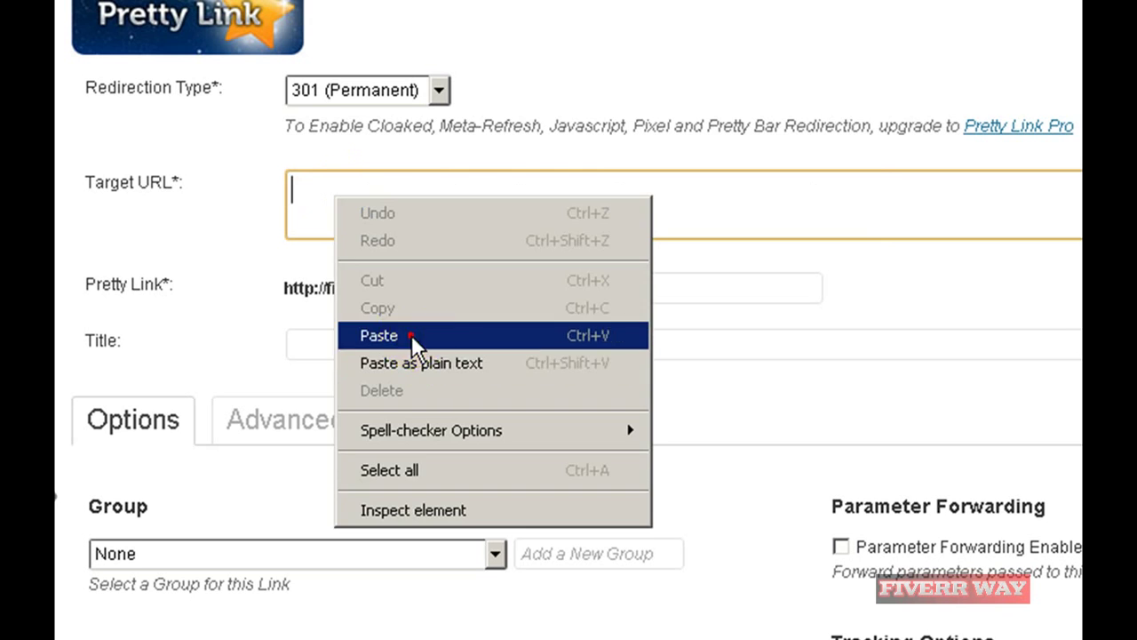
click(411, 334)
Copy the blog post's heading "Fiverrway Top May 2012 and simple video marketing" and paste it as the new link's title
click(335, 346)
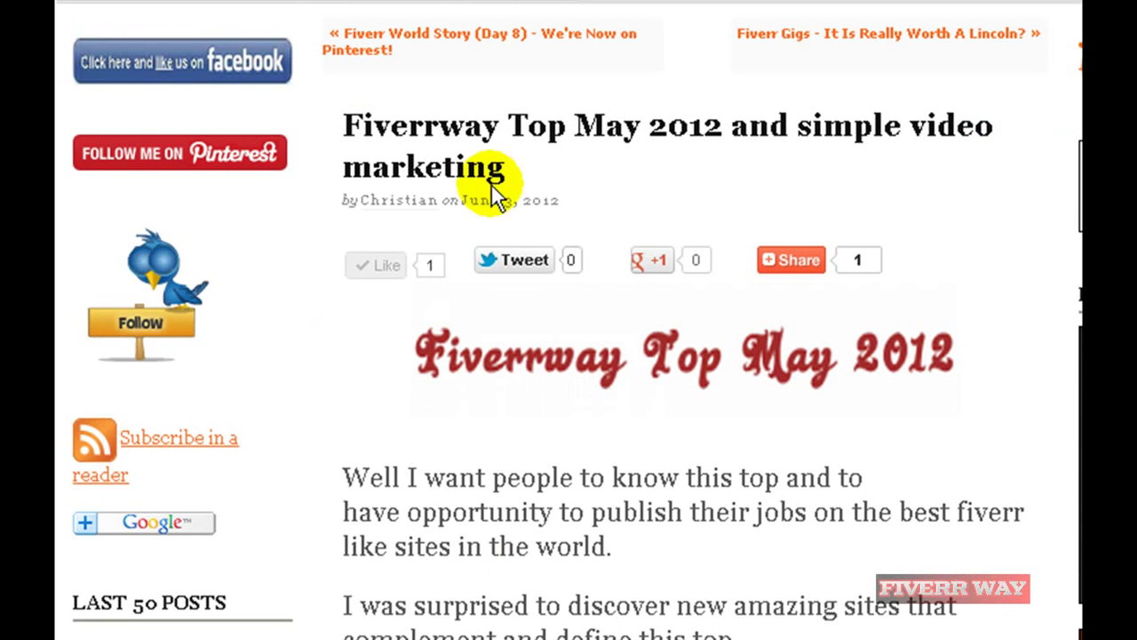
drag(505, 162, 325, 106)
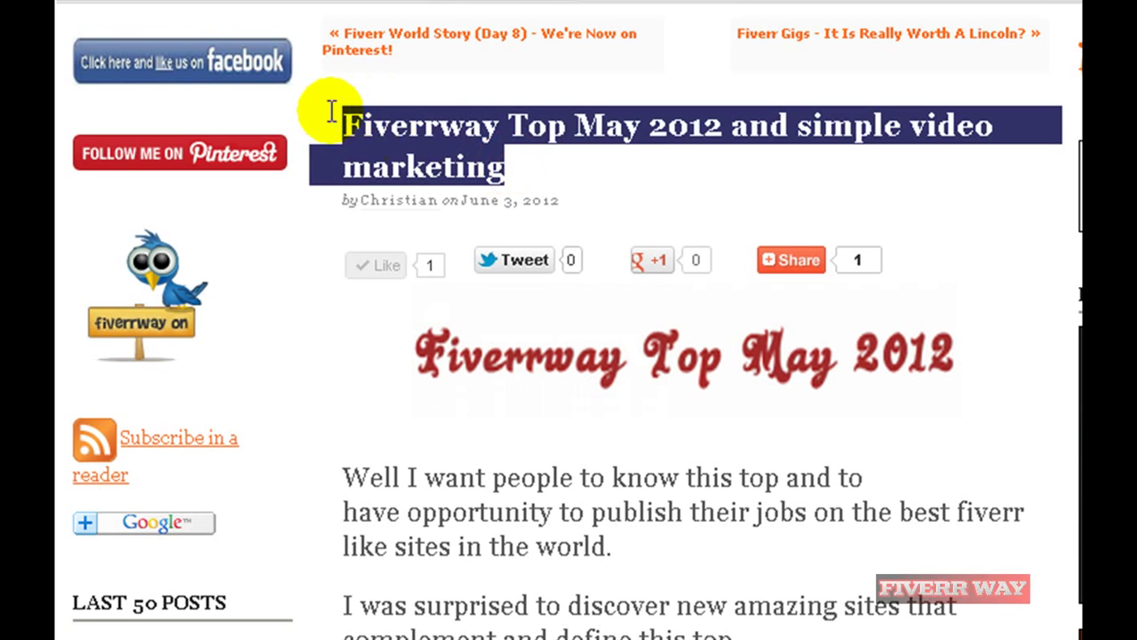
right_click(369, 140)
click(416, 156)
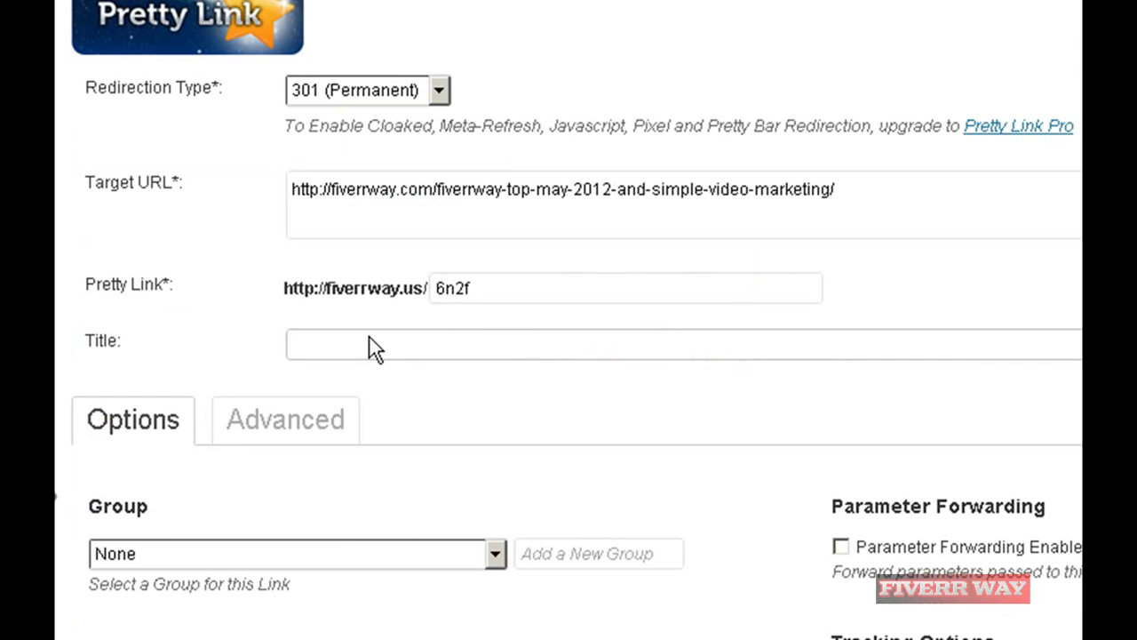
click(339, 341)
right_click(339, 341)
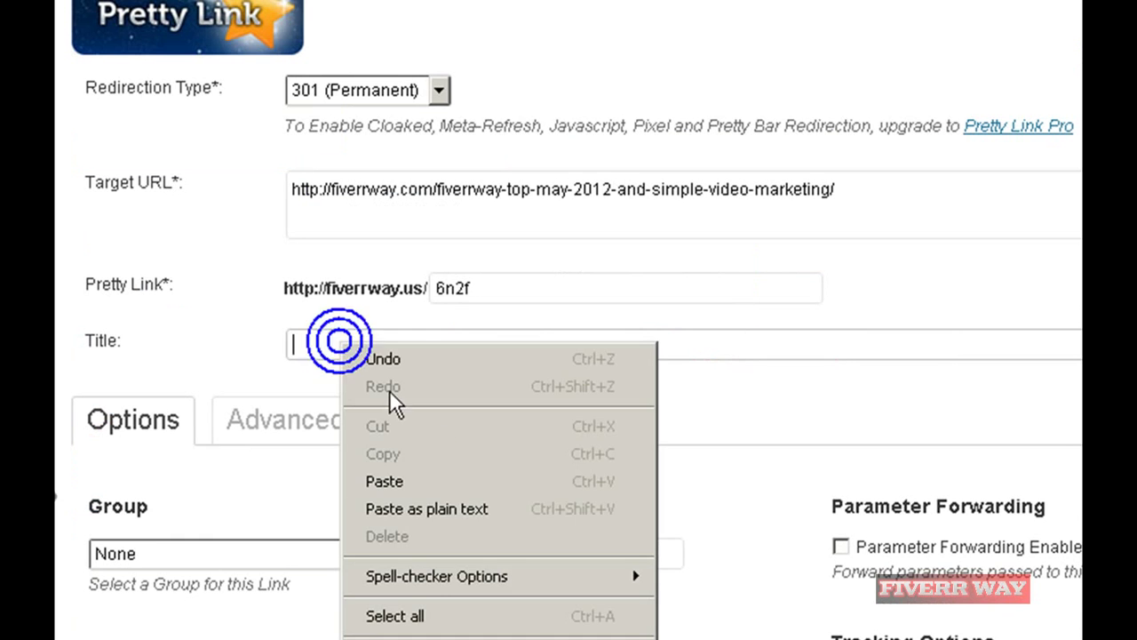
click(426, 480)
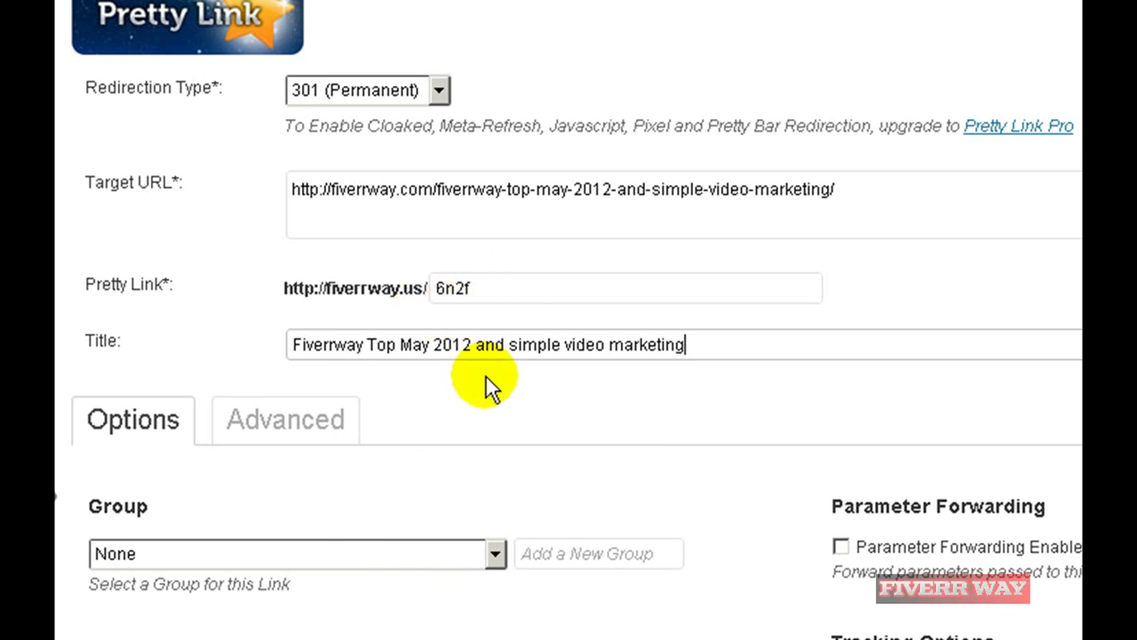
Assign the new link to the FIVERRWAY group and create it
click(499, 555)
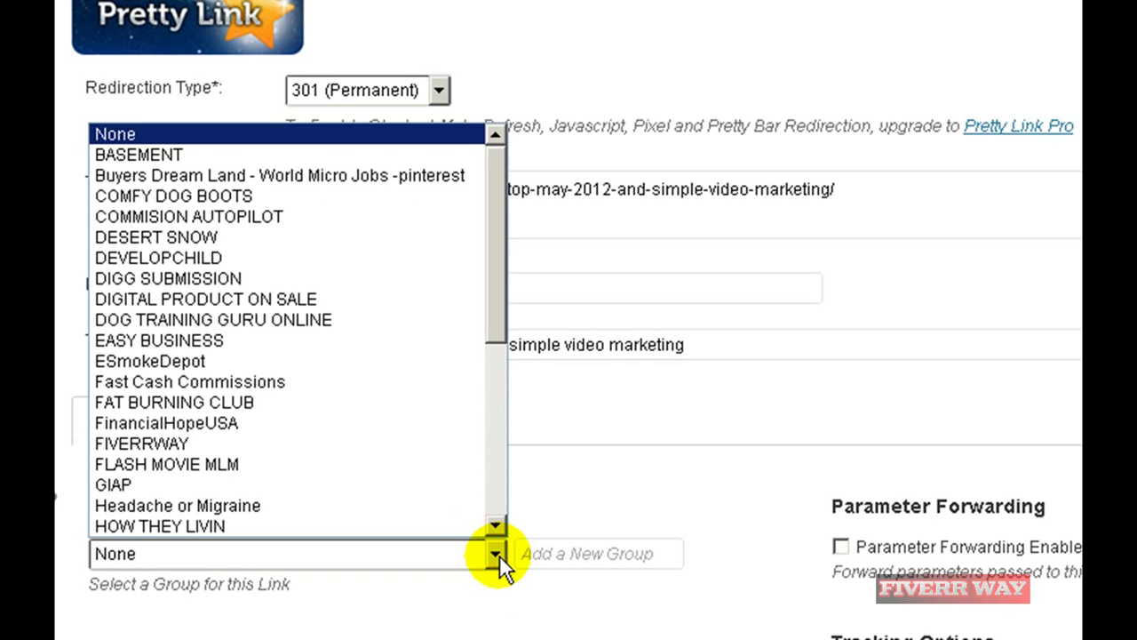
drag(499, 293, 502, 337)
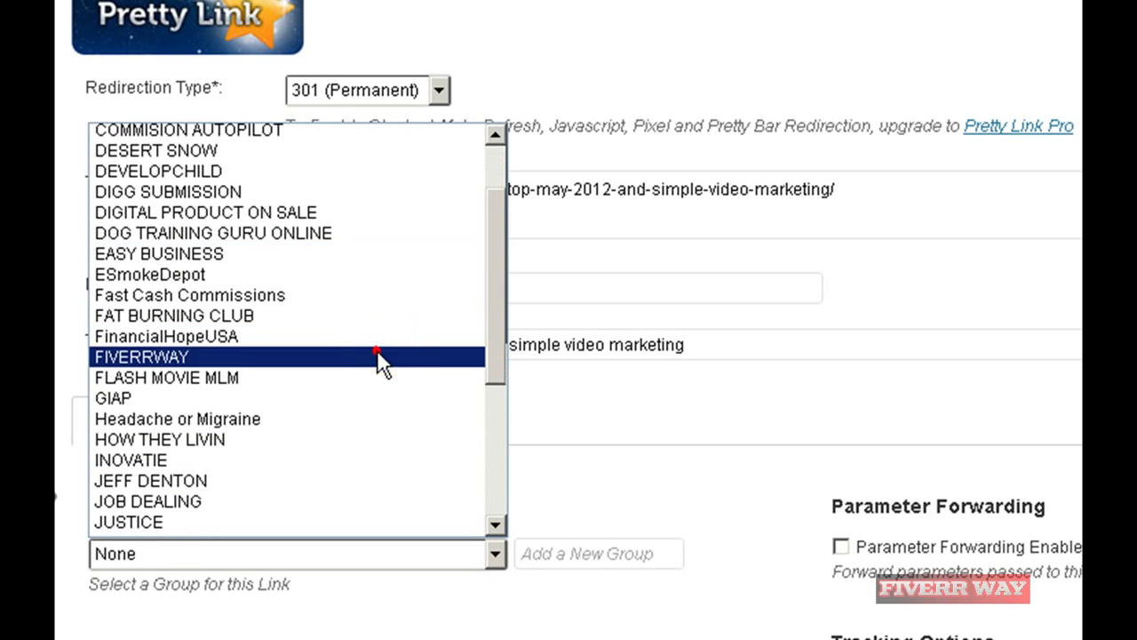
click(377, 353)
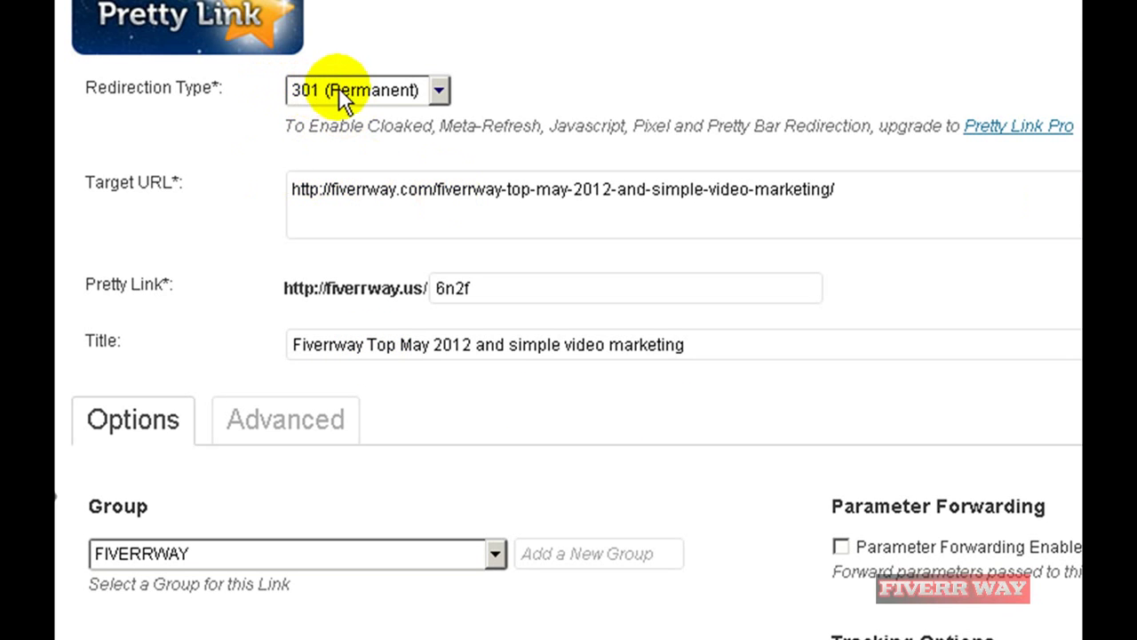
scroll(774, 210, down, 1)
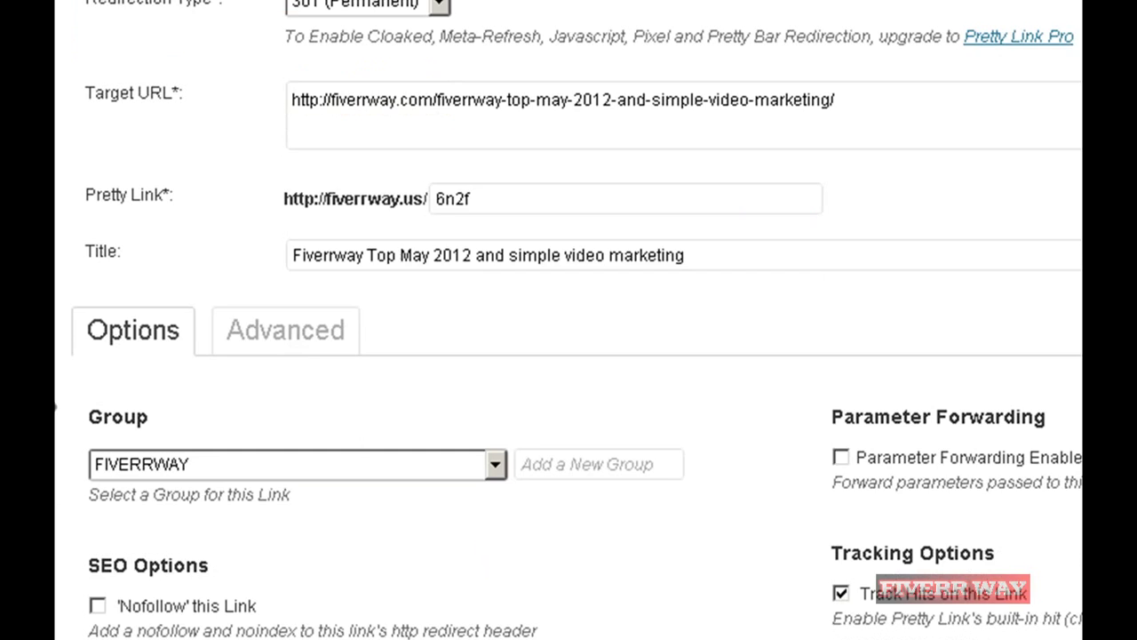
scroll(115, 622, down, 3)
click(157, 537)
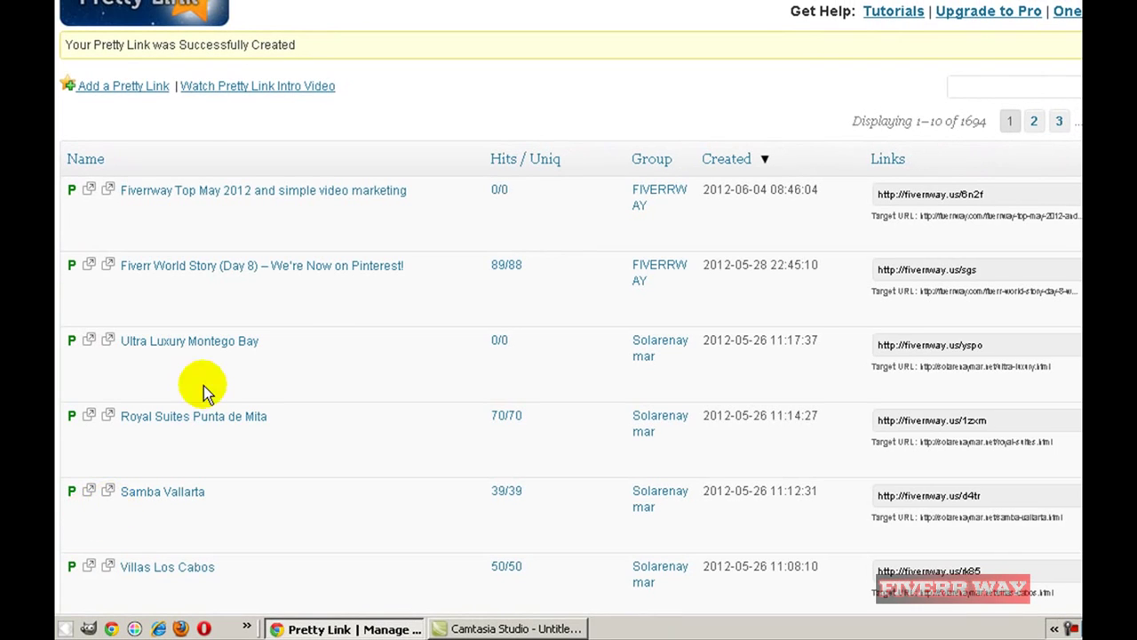
click(935, 192)
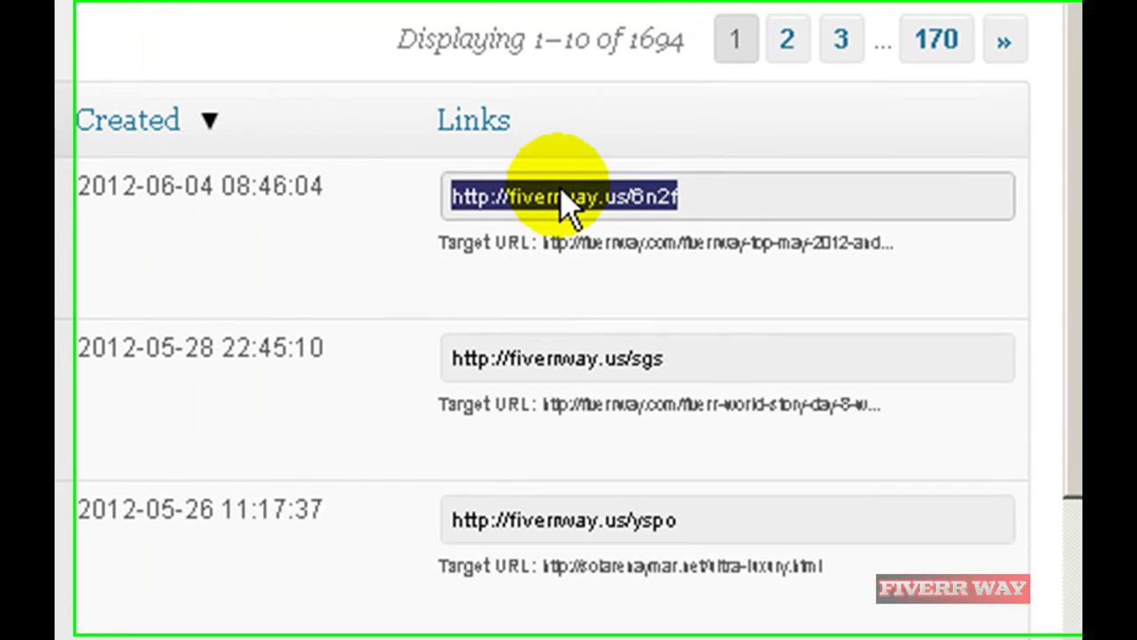
right_click(928, 190)
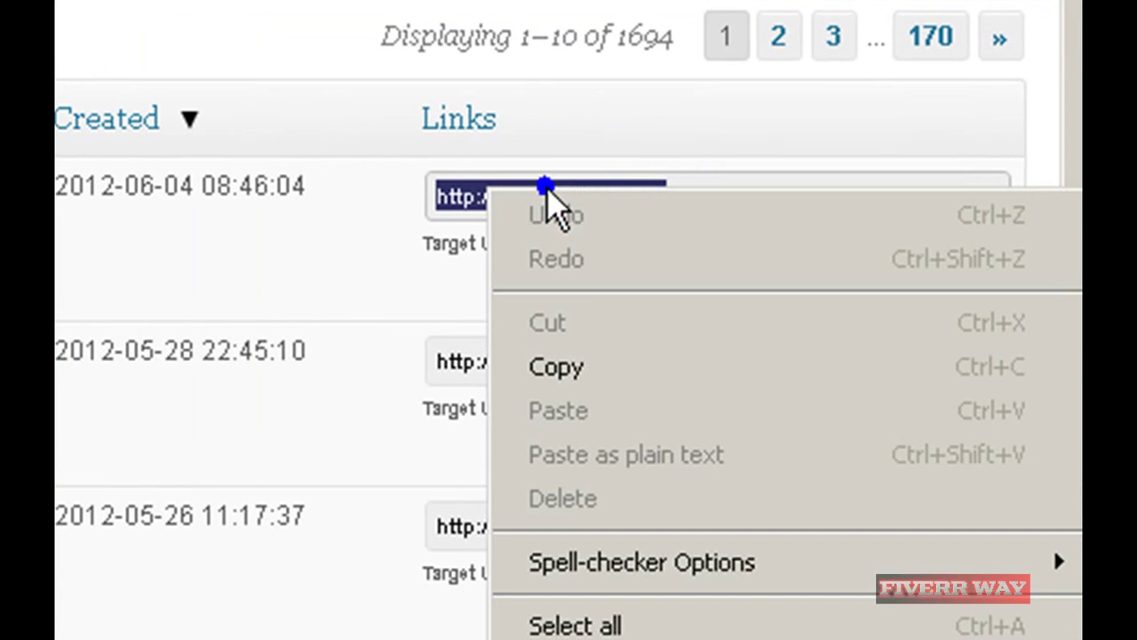
click(633, 367)
Switch to the Facebook profile and paste the copied short link into a new status update
click(133, 8)
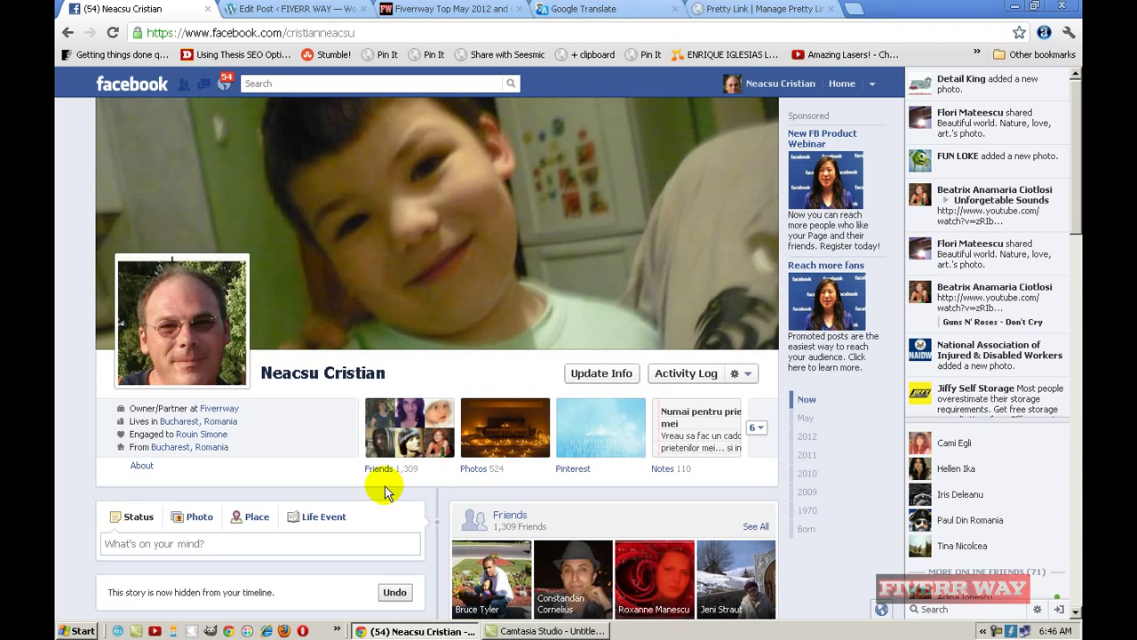
drag(1074, 203, 1077, 257)
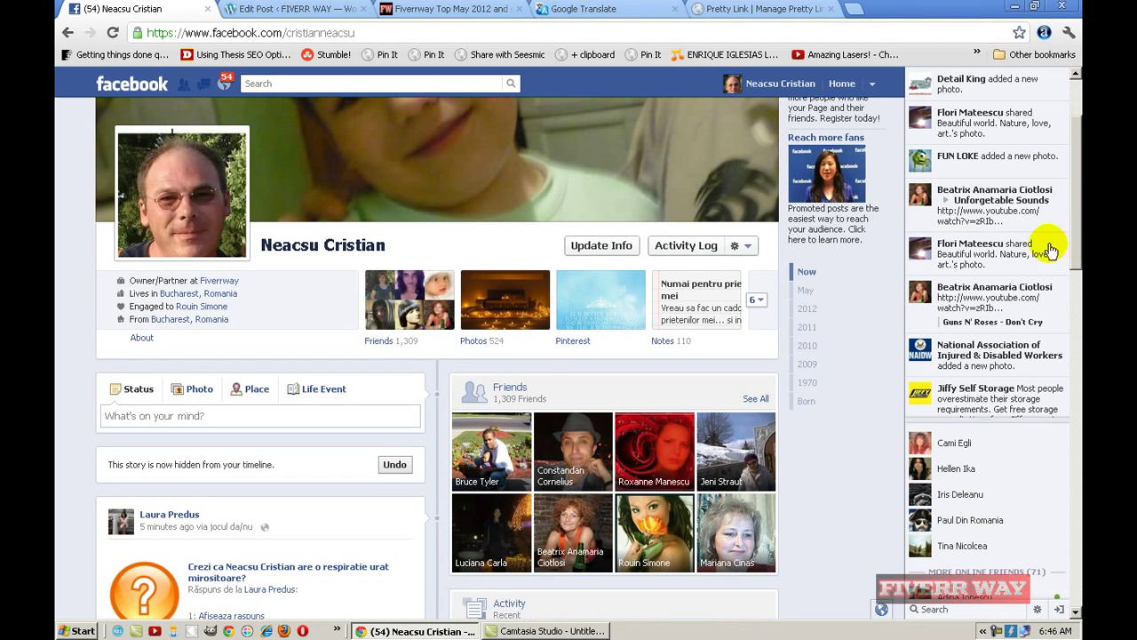
click(198, 414)
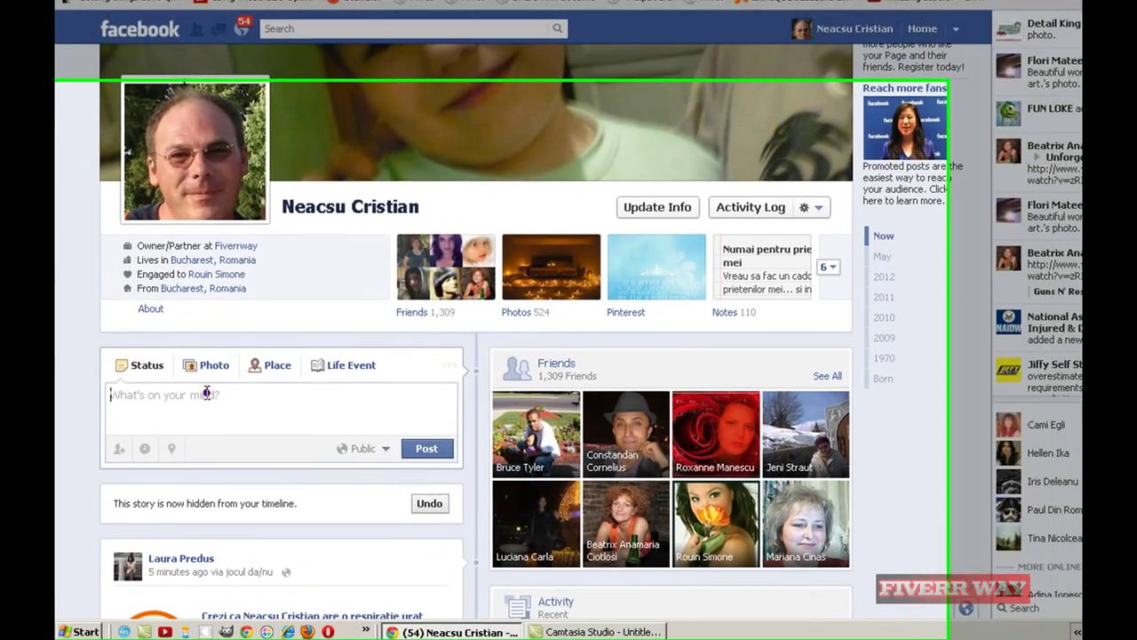
right_click(196, 414)
click(263, 461)
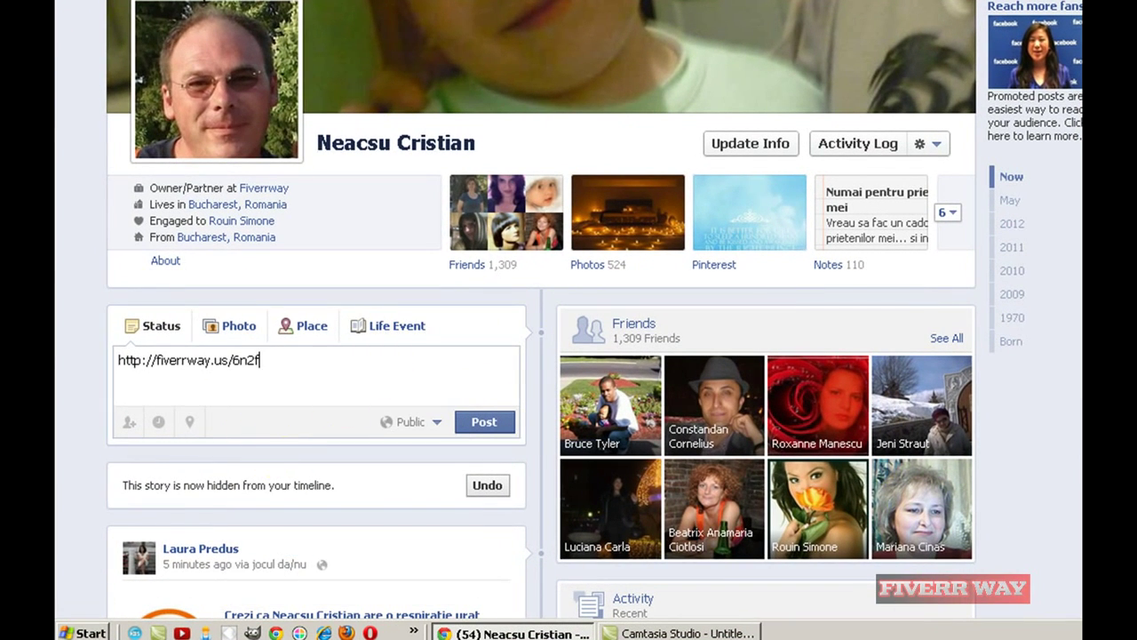
Return to the Pretty Link list and copy the name "Fiverrway Top May 2012 and simple video marketing"
key(ctrl+Tab)
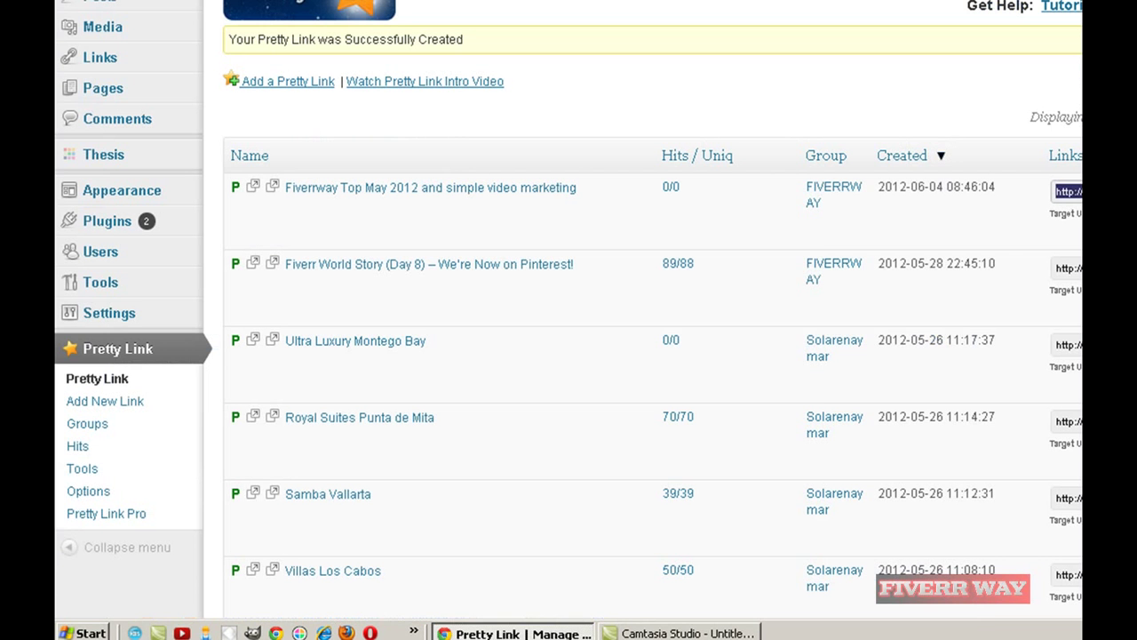
drag(578, 187, 283, 188)
right_click(305, 190)
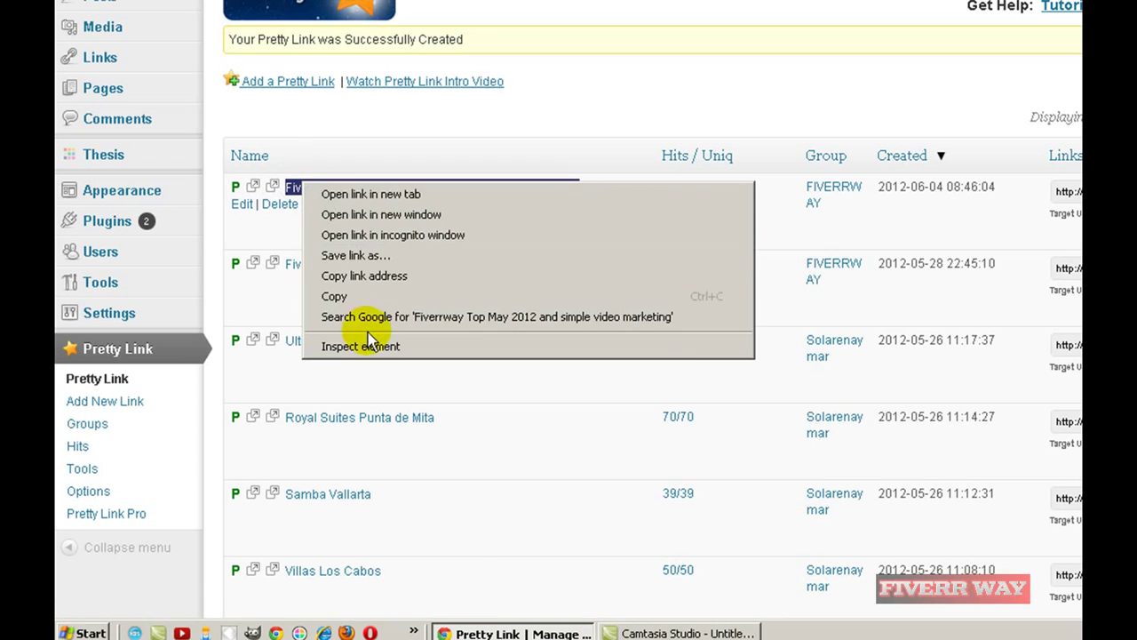
click(348, 294)
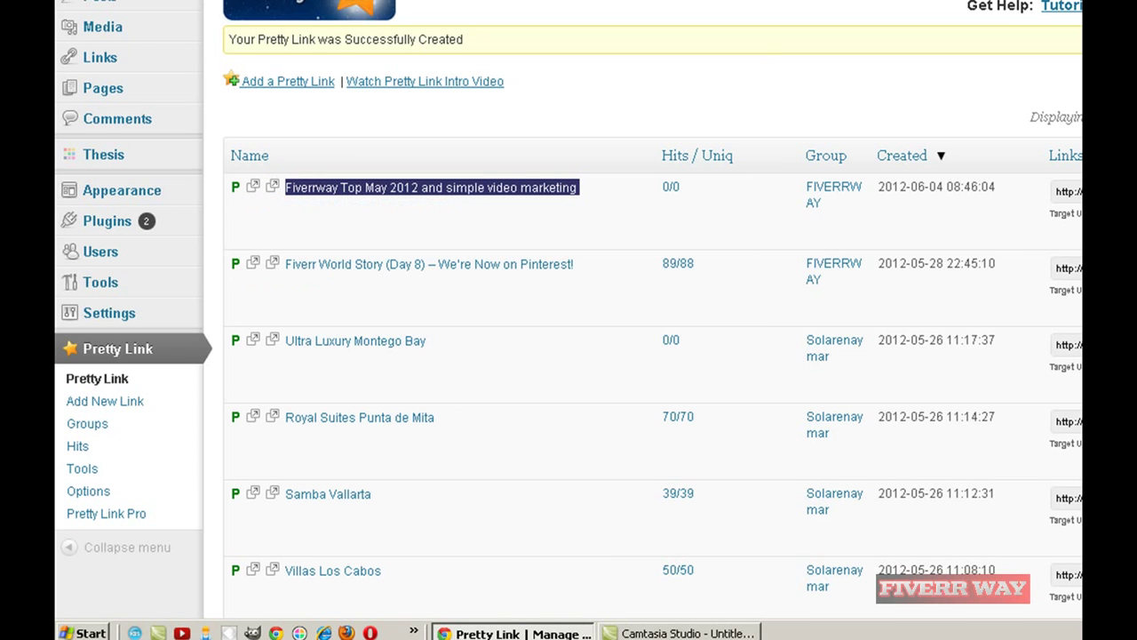
Back on Facebook, add "Daca-ti place da LIKE. Multumesc." before the link in the status update and publish it
key(ctrl+Tab)
click(120, 363)
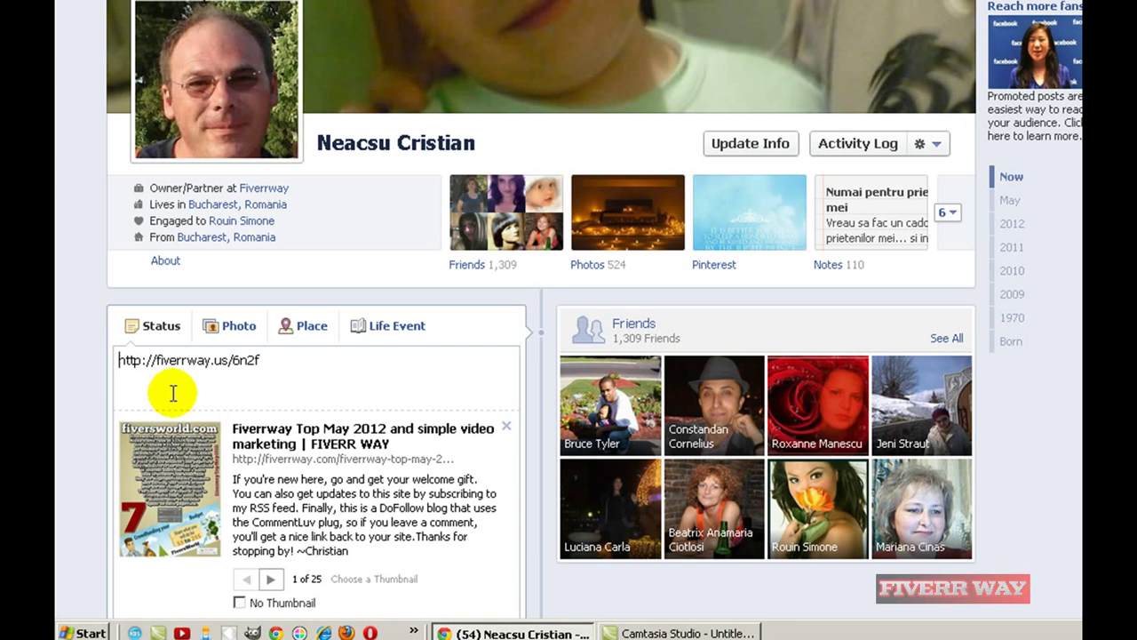
text(Daca-ti)
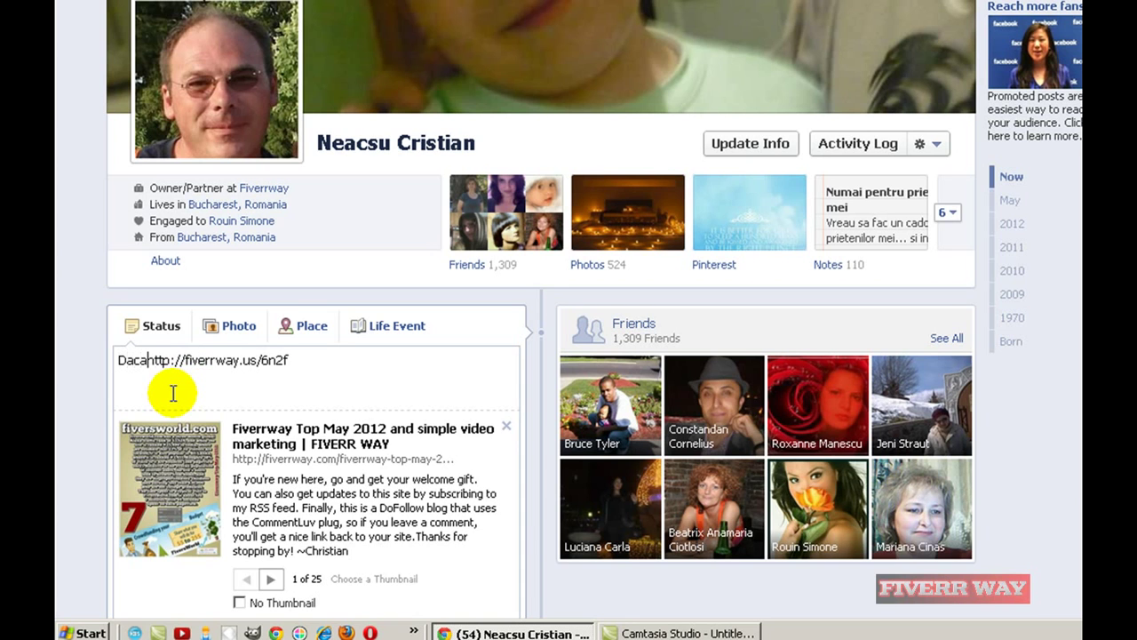
text( place )
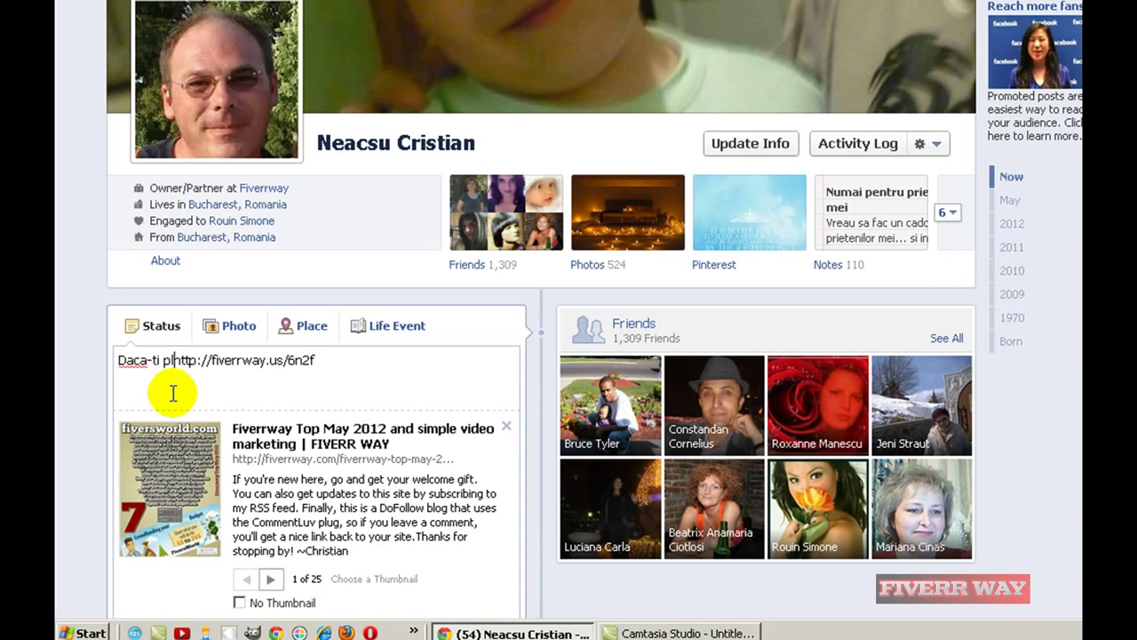
text(da LIKE)
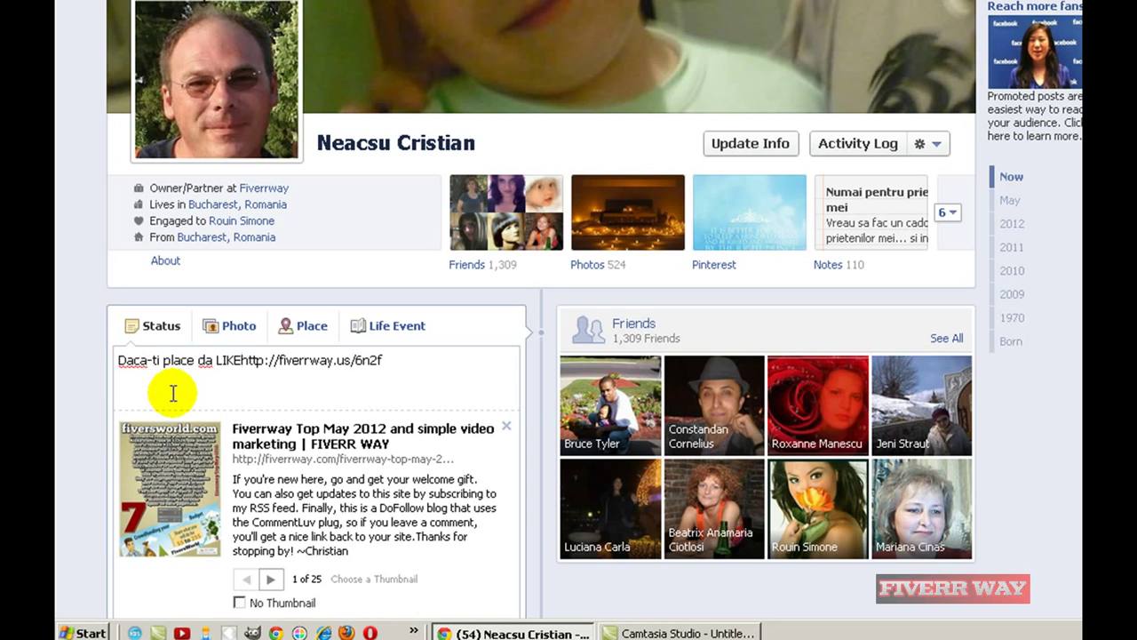
text(. )
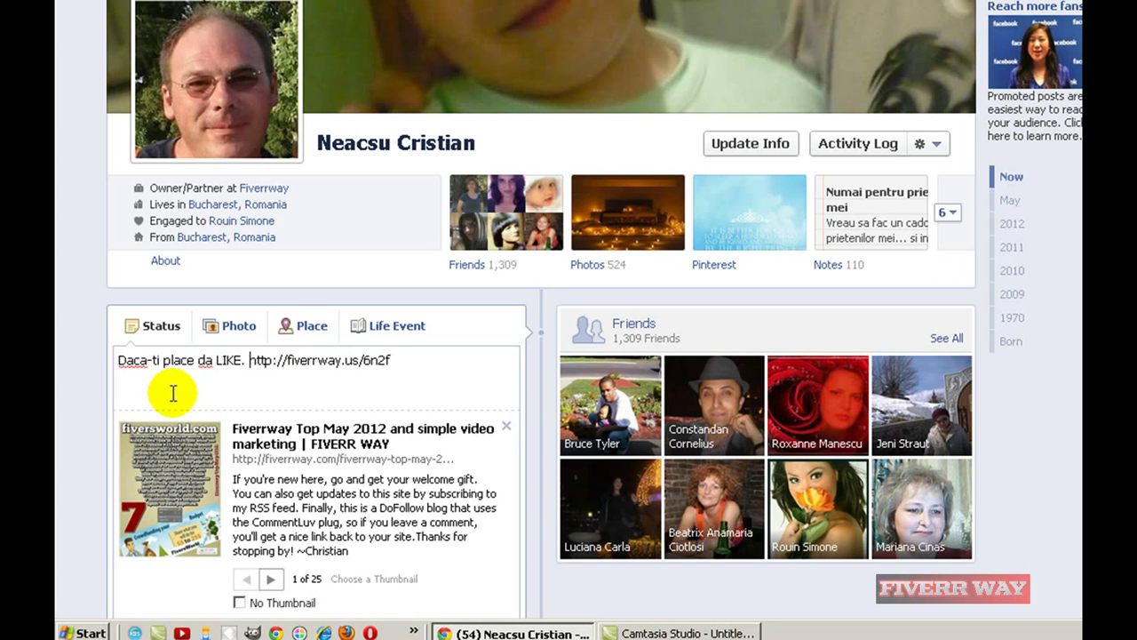
text(Multumesc)
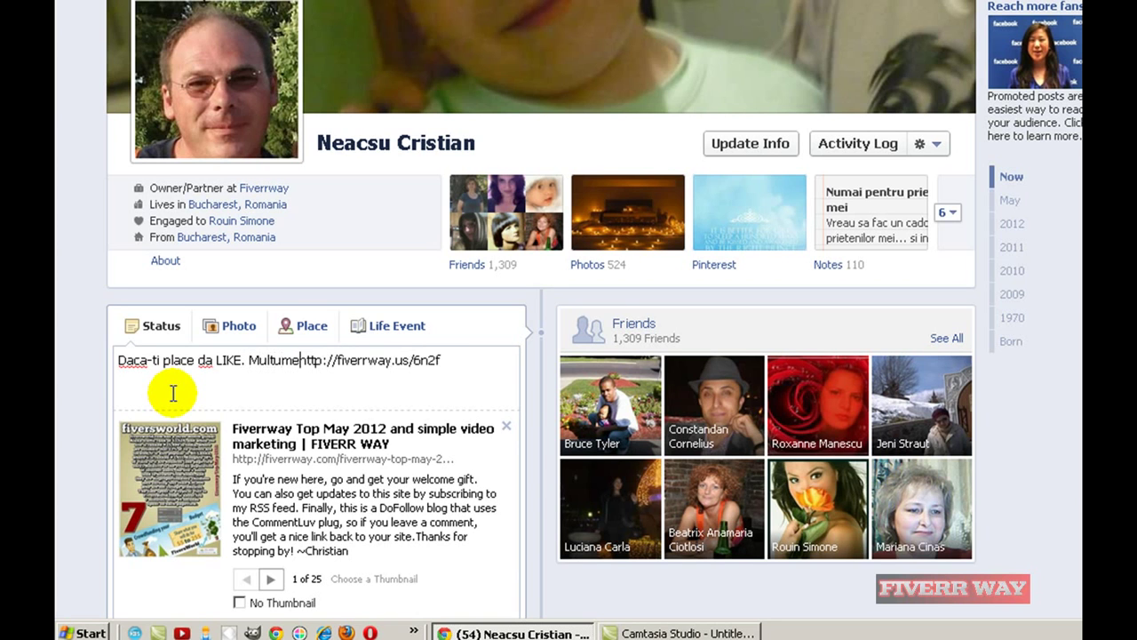
text(.)
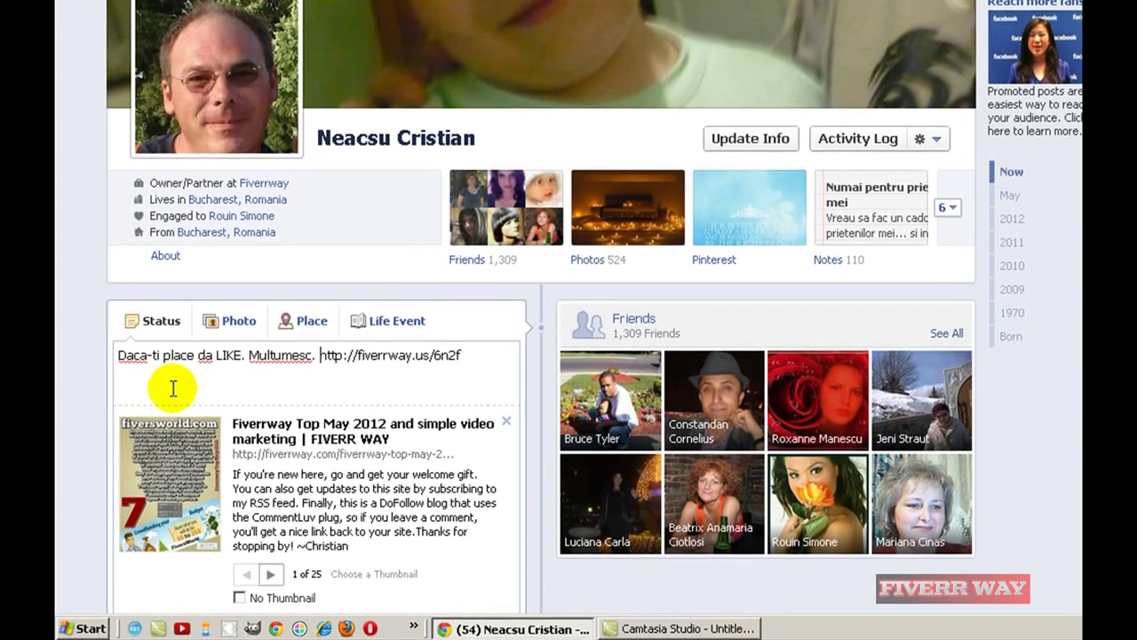
scroll(542, 307, down, 3)
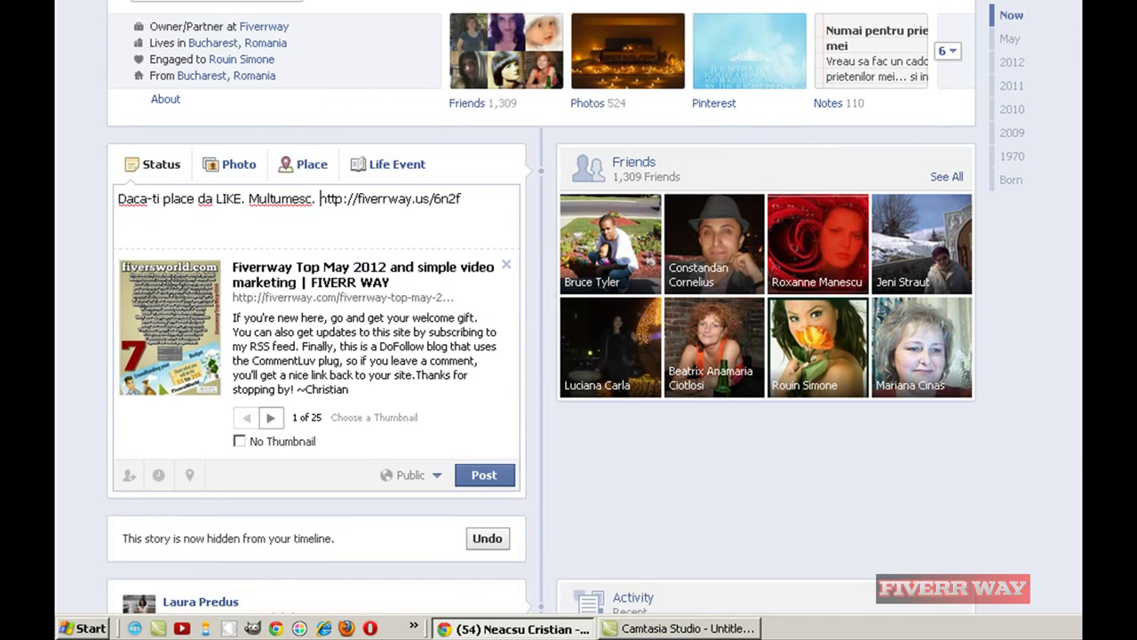
click(485, 435)
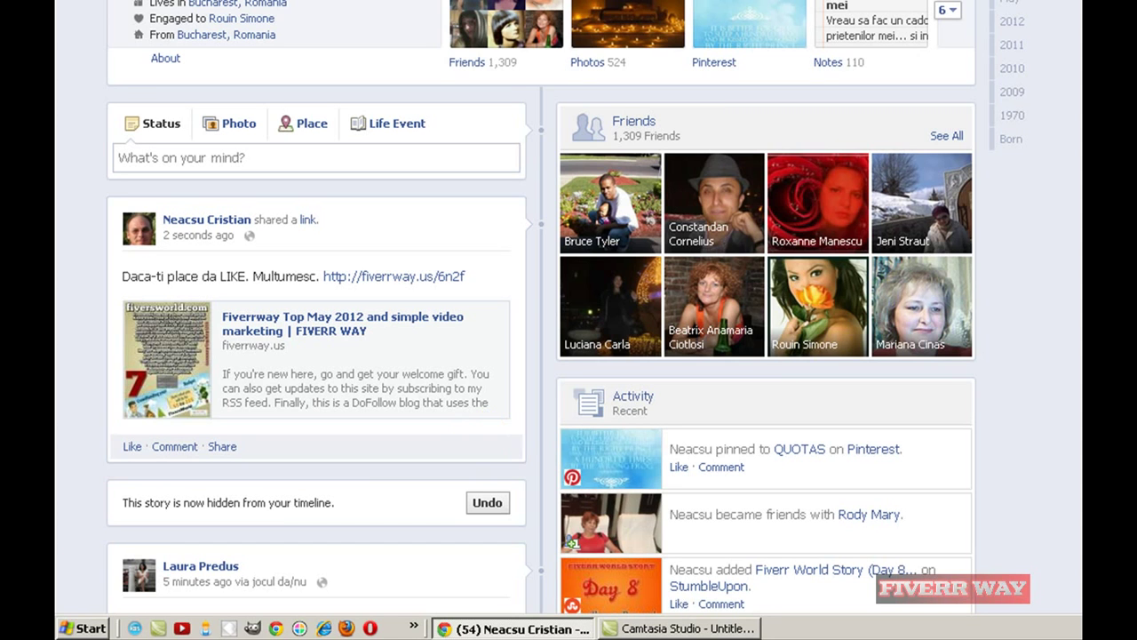
scroll(569, 311, up, 3)
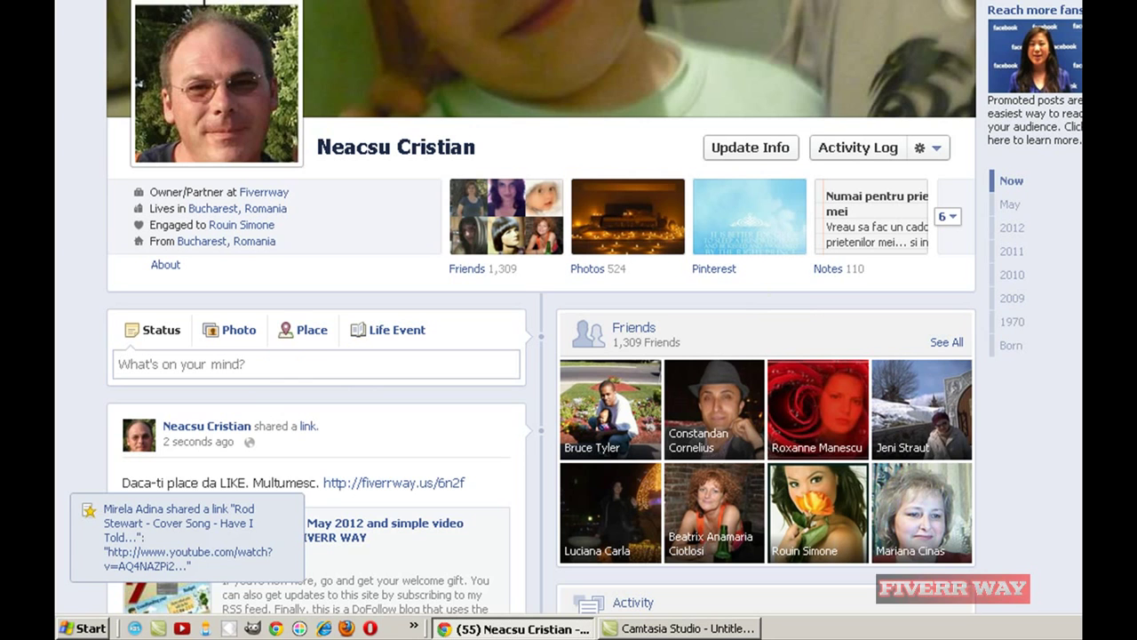
scroll(542, 355, down, 2)
scroll(542, 355, down, 1)
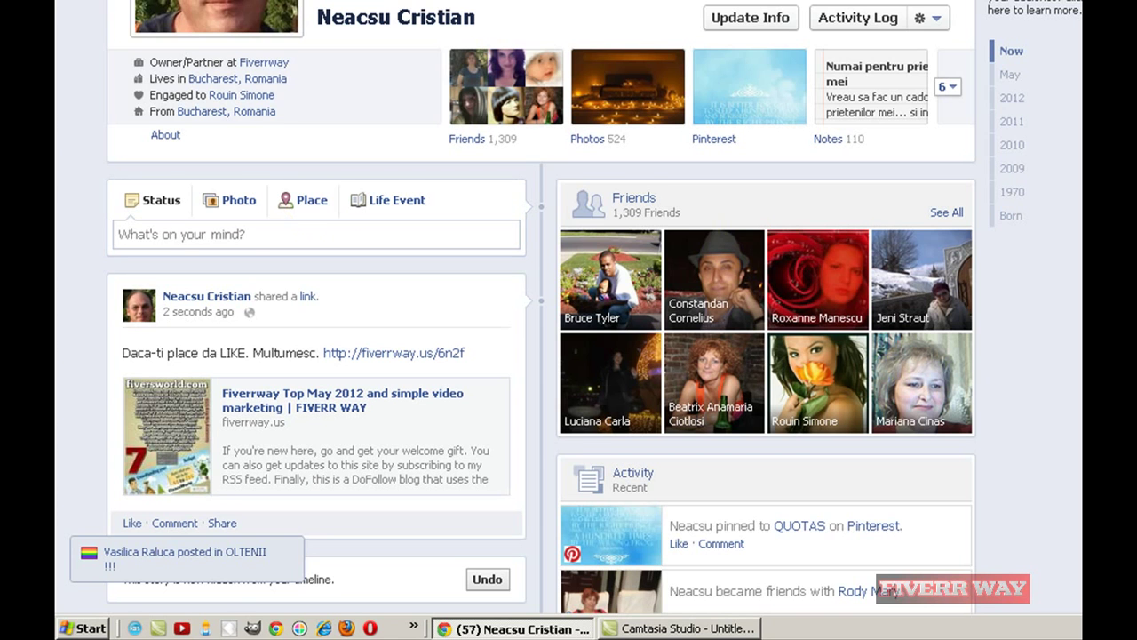
scroll(204, 84, up, 2)
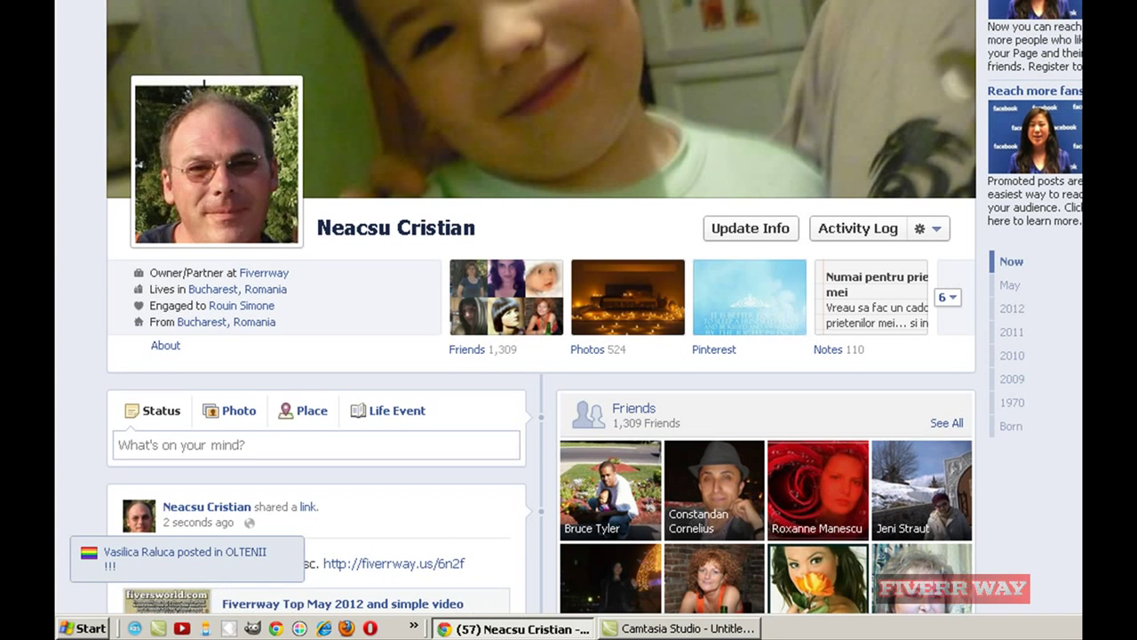
scroll(542, 308, up, 1)
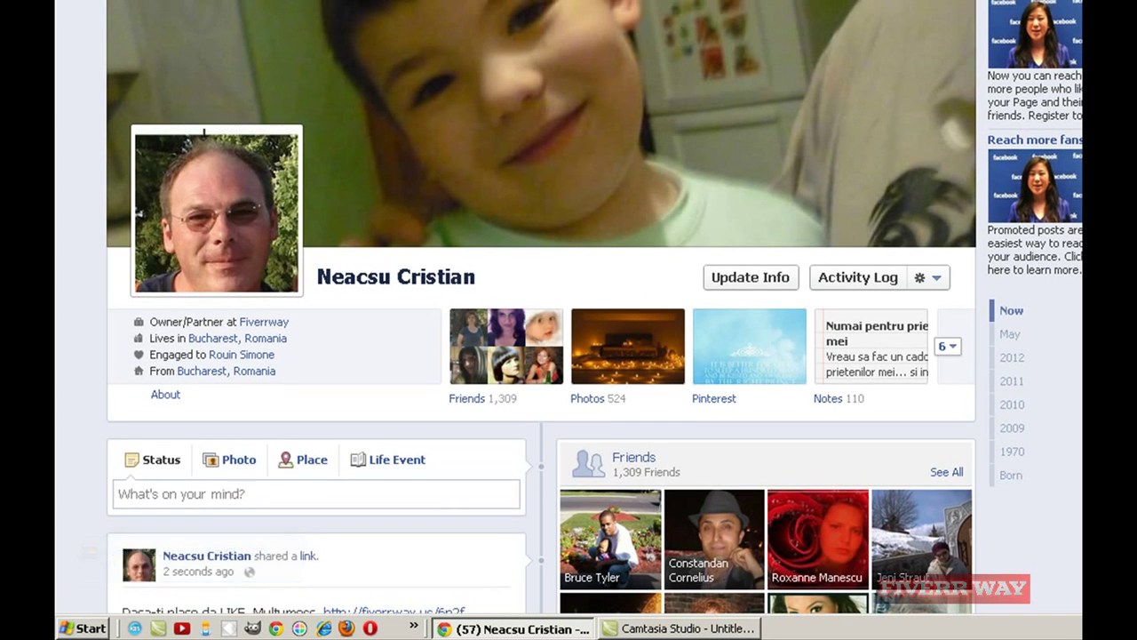
scroll(542, 308, up, 1)
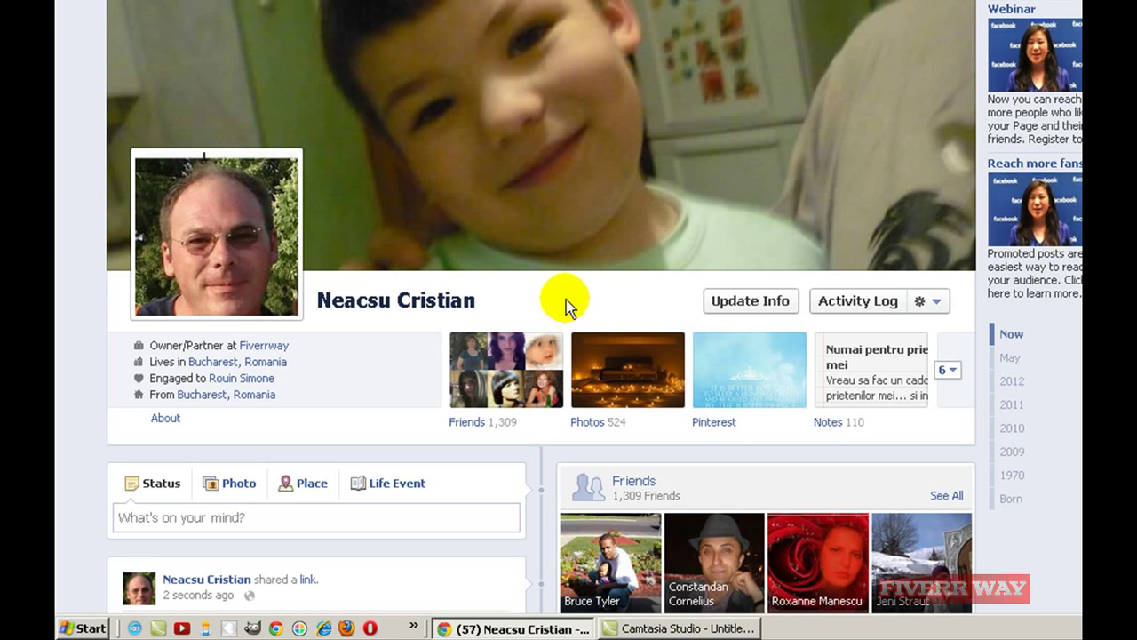
Switch to the Pretty Link list and refresh it to check the hits of the Fiverrway Top May 2012 link
key(ctrl+Tab)
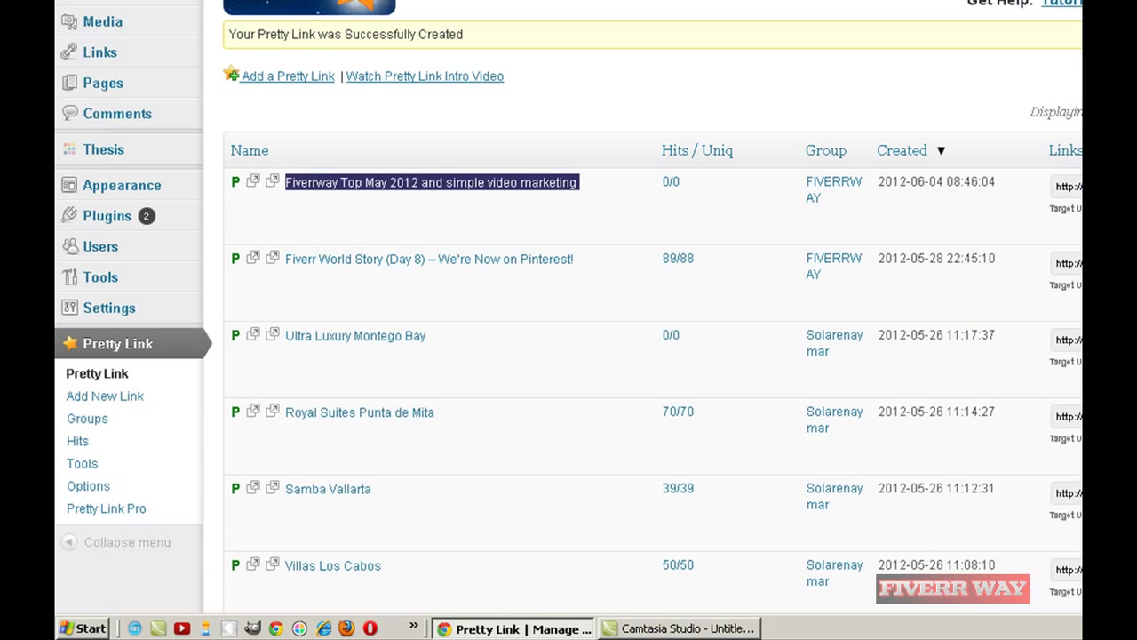
click(96, 347)
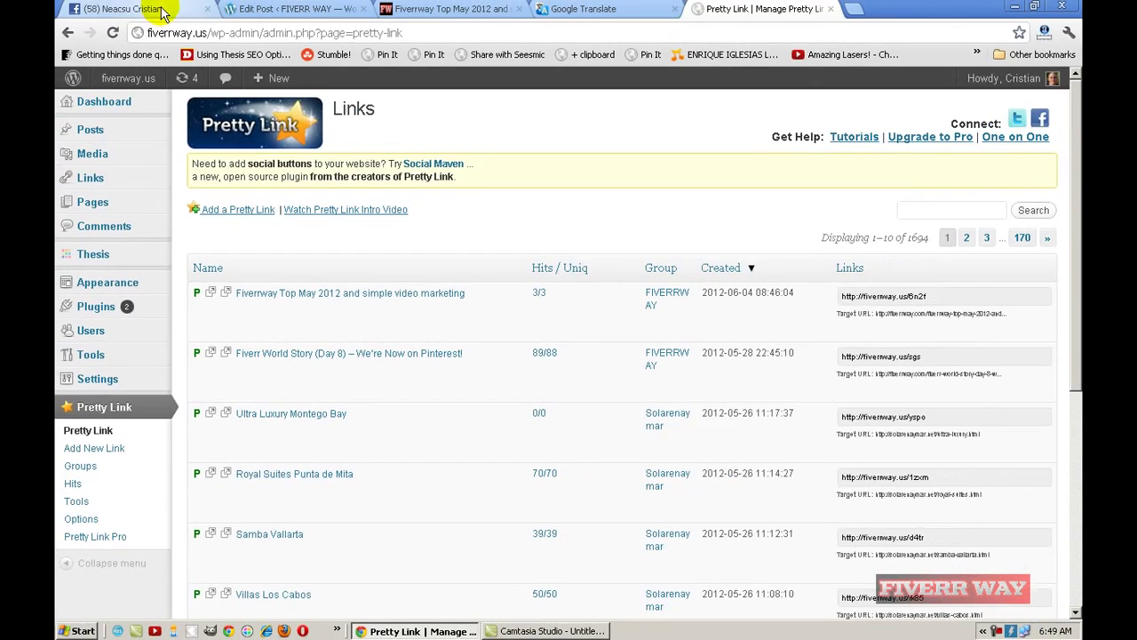
Return to the Facebook profile, reload it and examine the response to the shared link post
click(160, 10)
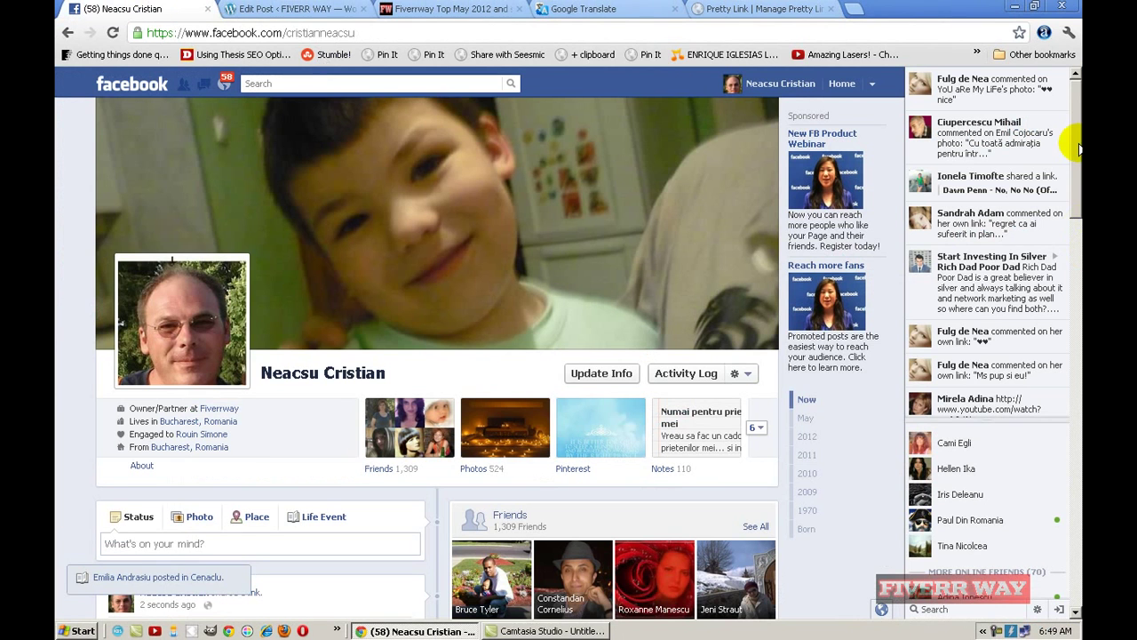
mouse_move(1078, 141)
mouse_down()
mouse_move(1079, 175)
mouse_move(1071, 140)
mouse_up()
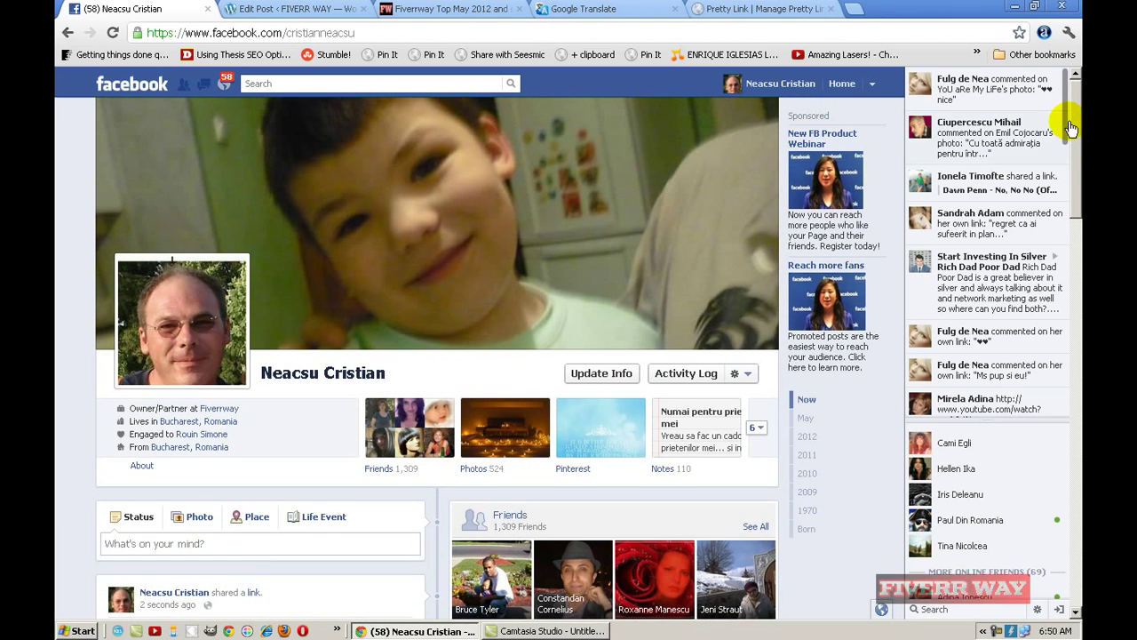
drag(1073, 137, 1079, 178)
scroll(1079, 178, down, 1)
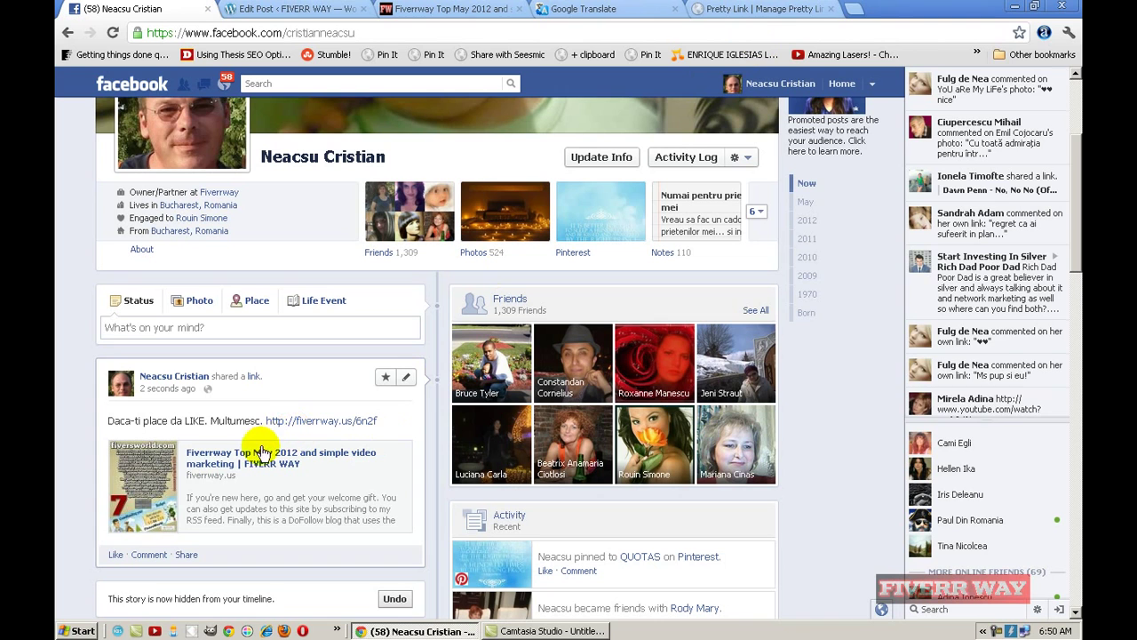
click(777, 89)
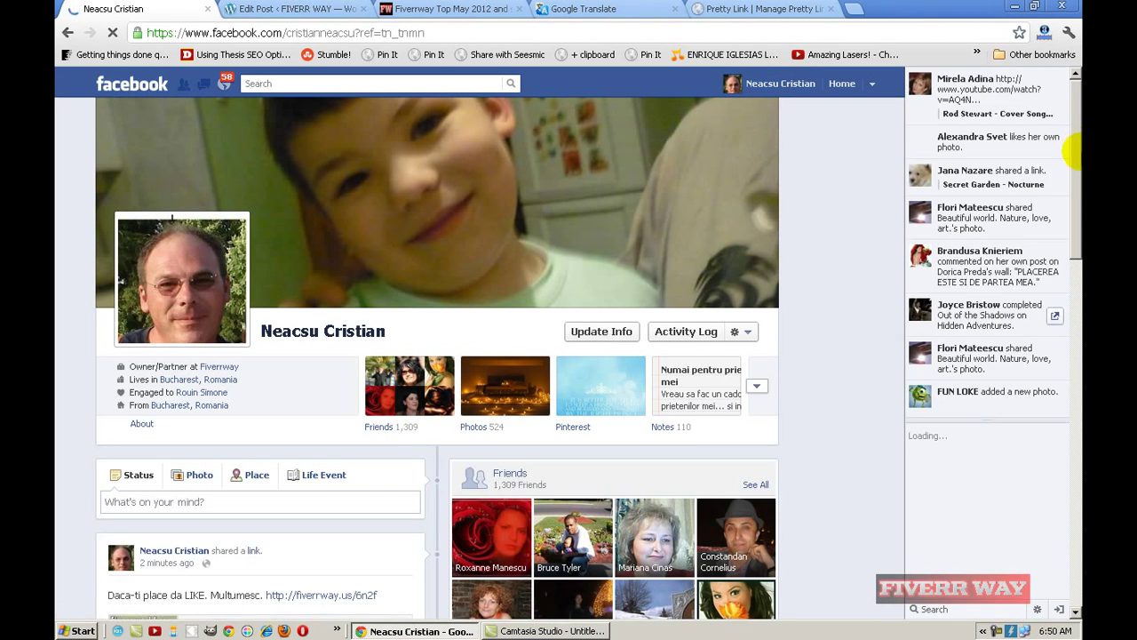
drag(1074, 113, 1074, 164)
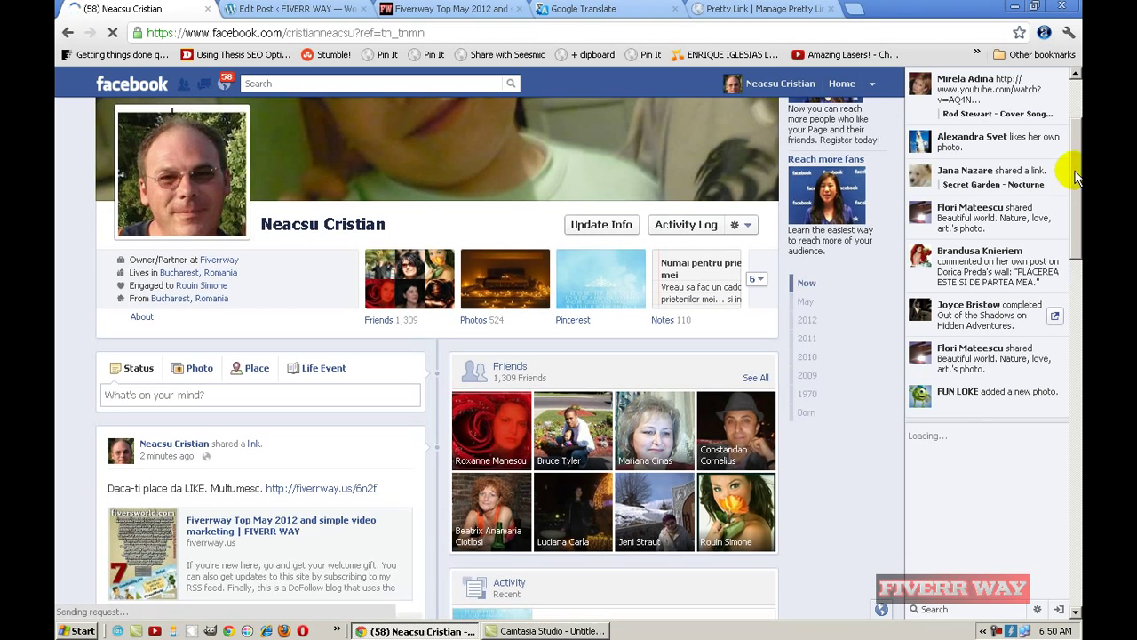
mouse_move(1075, 165)
mouse_down()
mouse_move(1076, 221)
mouse_move(1075, 187)
mouse_up()
scroll(382, 297, up, 1)
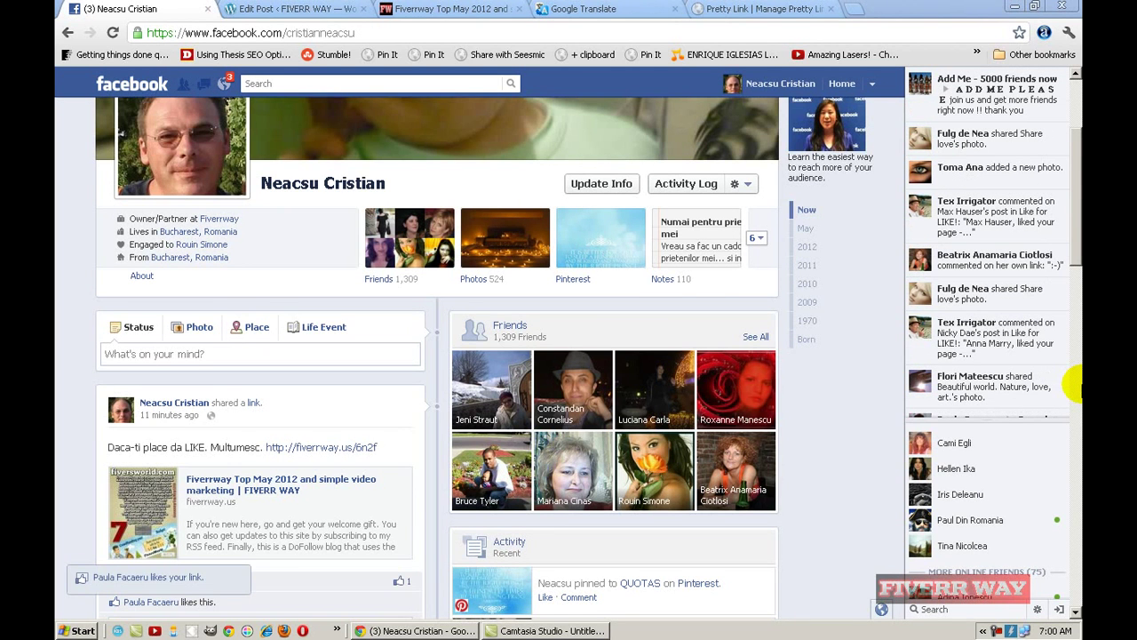
Check the blog article's like counter and the refreshed Pretty Link hits for the Fiverrway Top May 2012 link
click(425, 9)
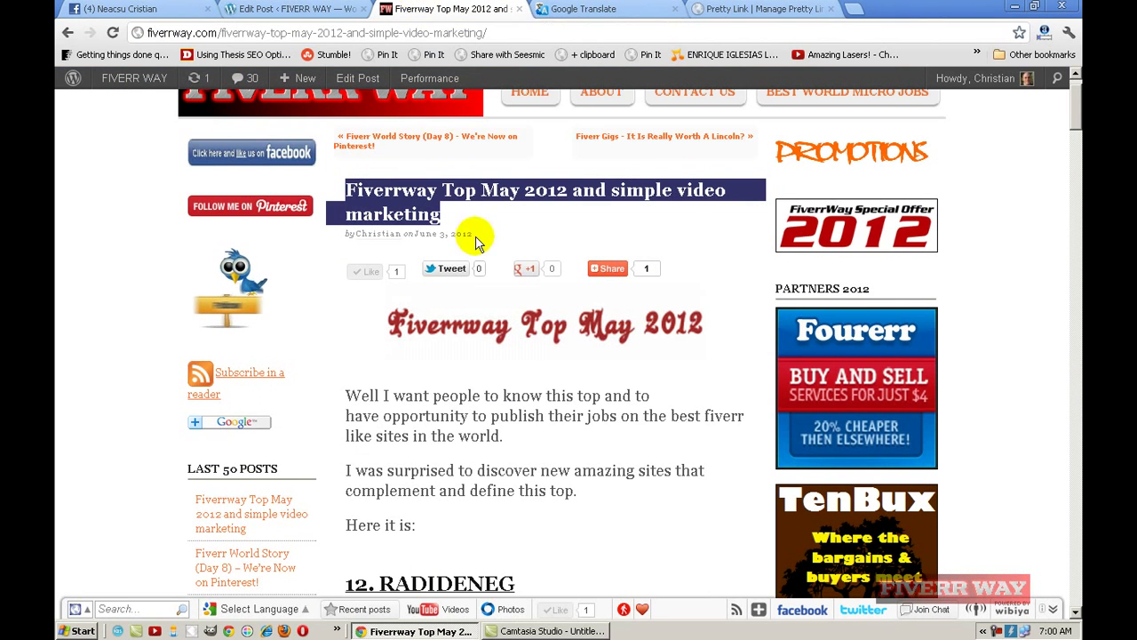
click(435, 364)
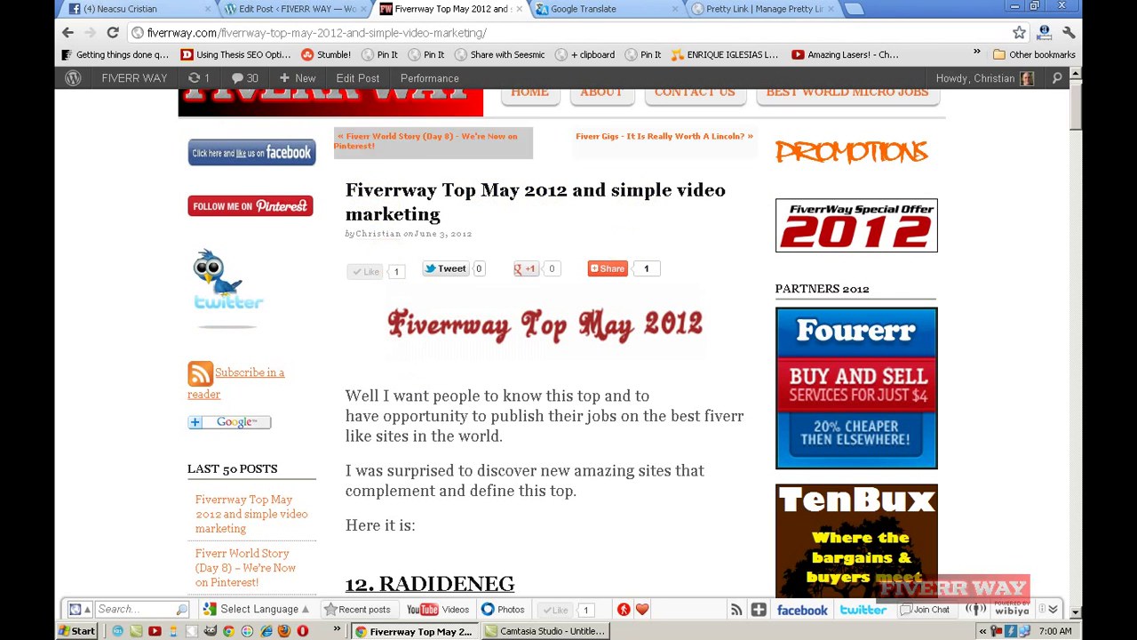
click(98, 9)
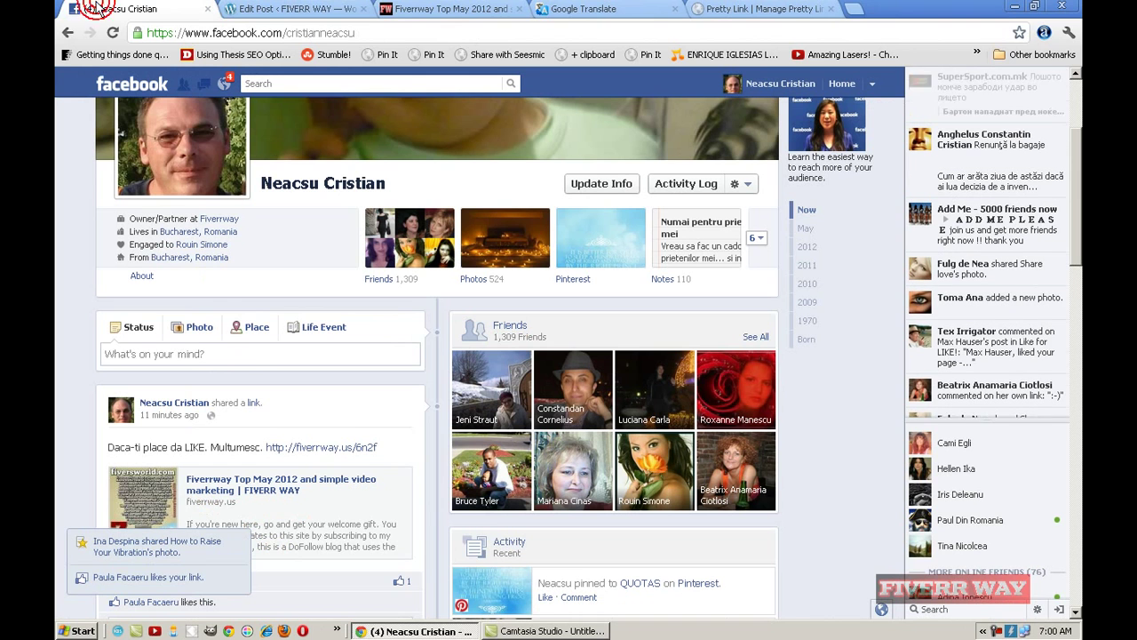
click(736, 9)
click(98, 407)
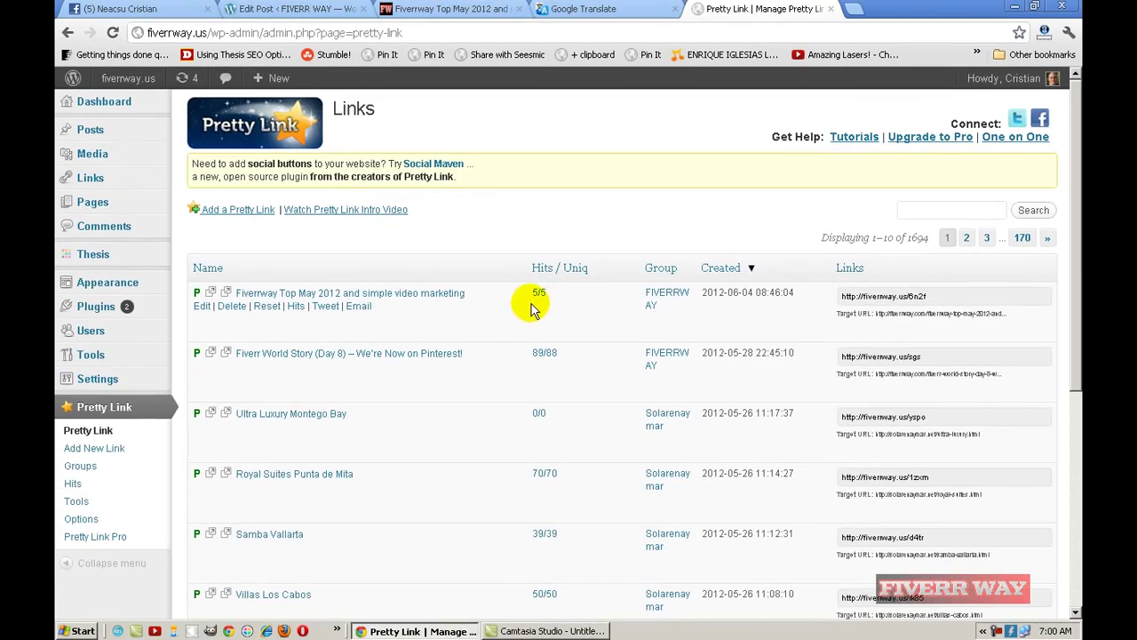
click(480, 9)
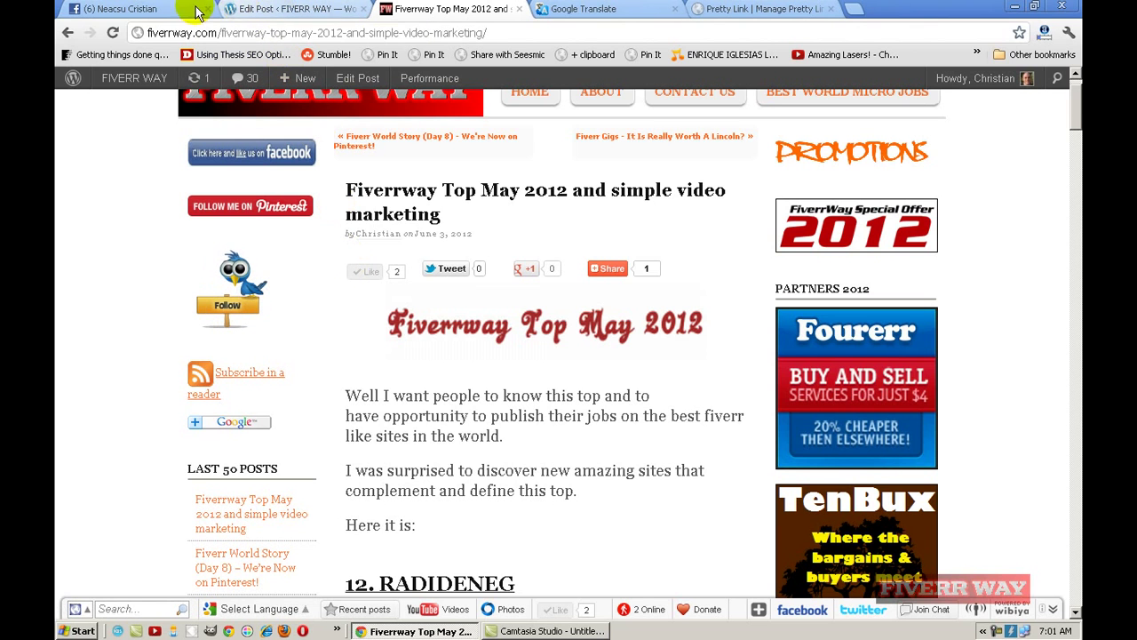
click(145, 11)
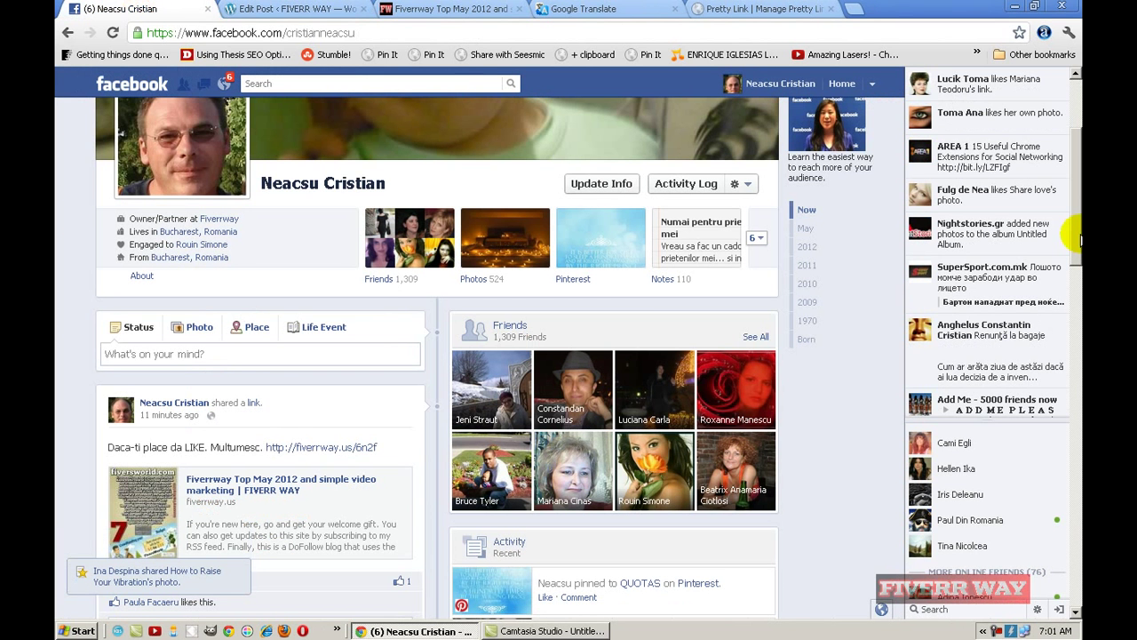
drag(1071, 164, 1077, 222)
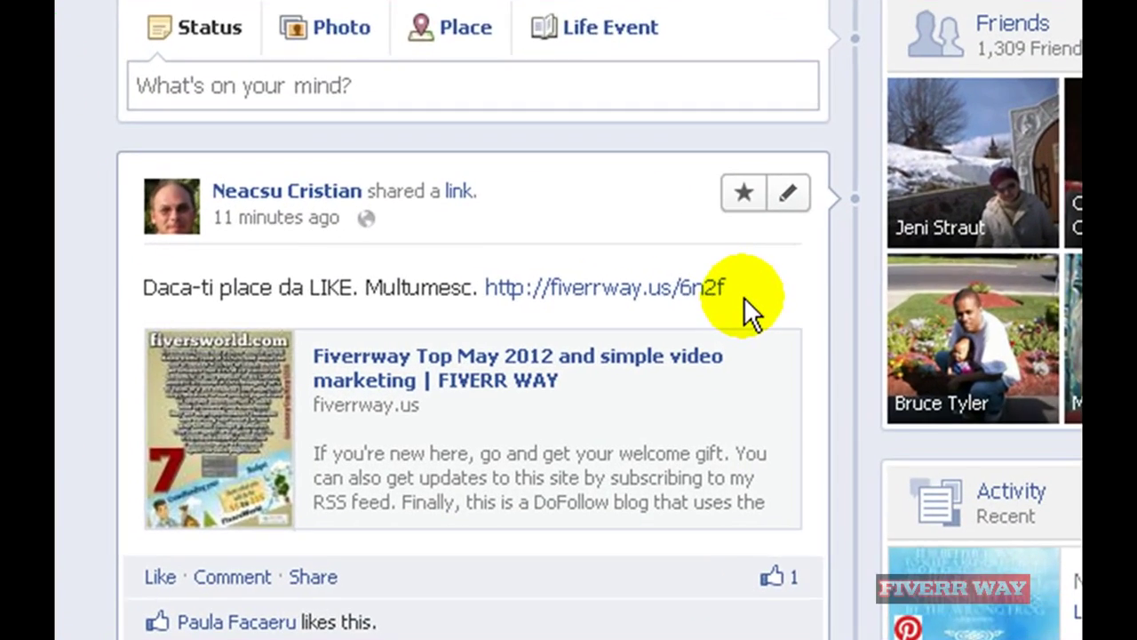
drag(675, 296, 129, 295)
key(ctrl+c)
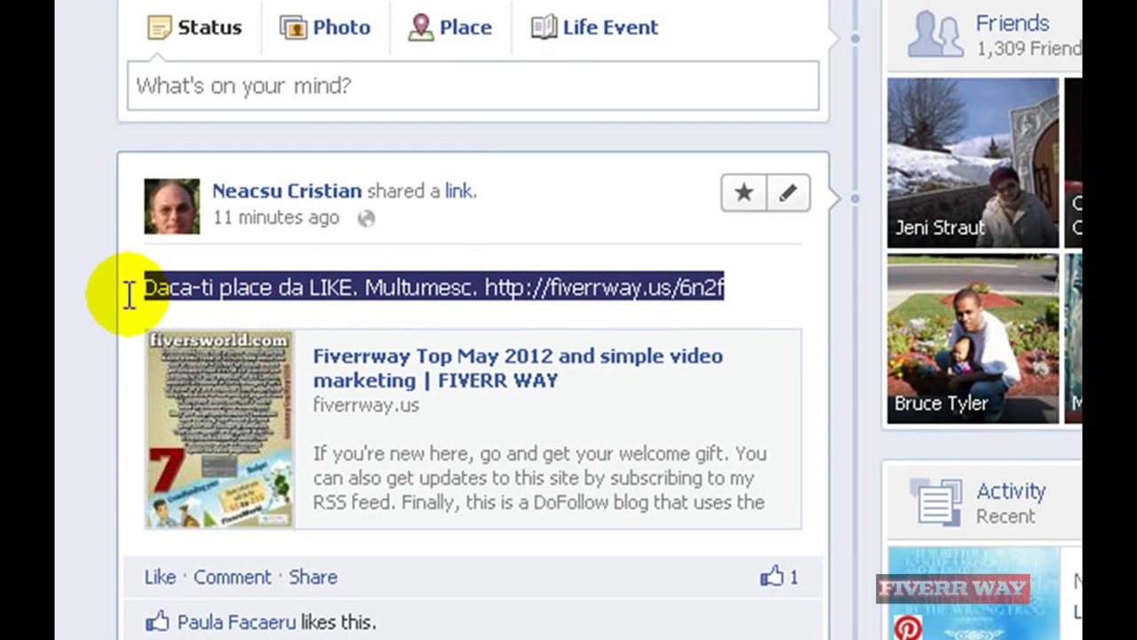
right_click(206, 288)
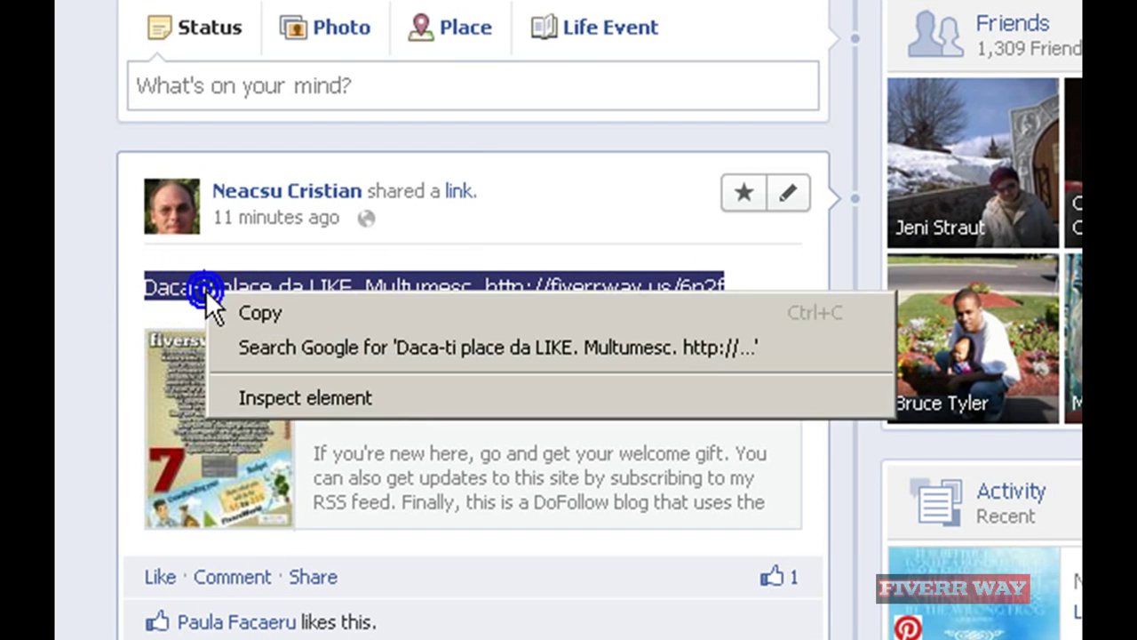
click(313, 313)
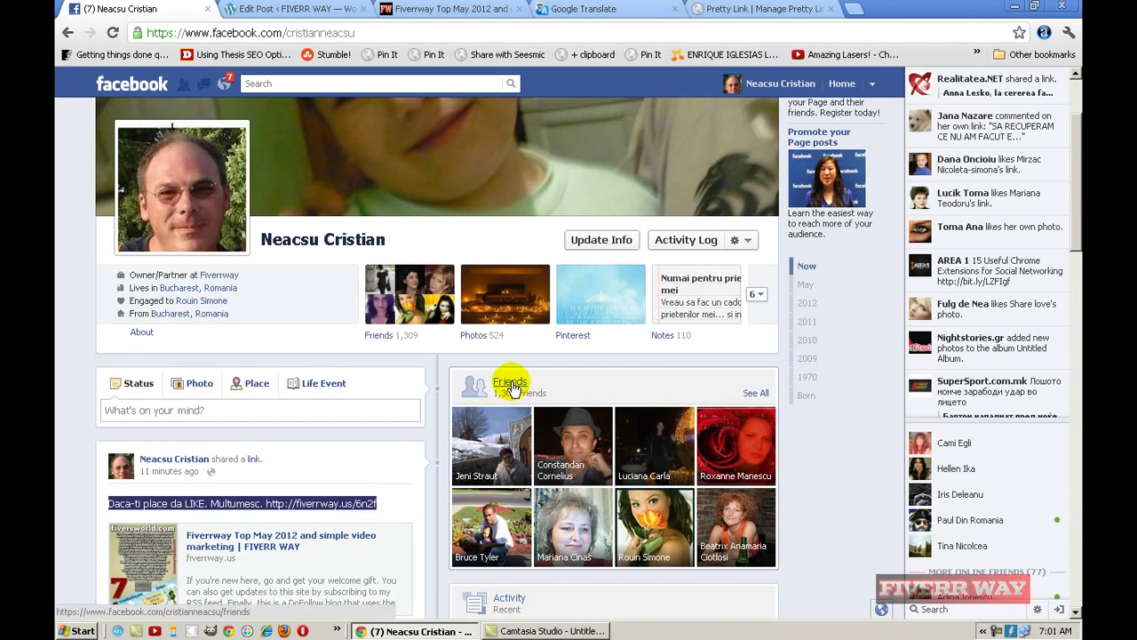
Open the Facebook friends list and go to the profile of the first friend shown
click(508, 389)
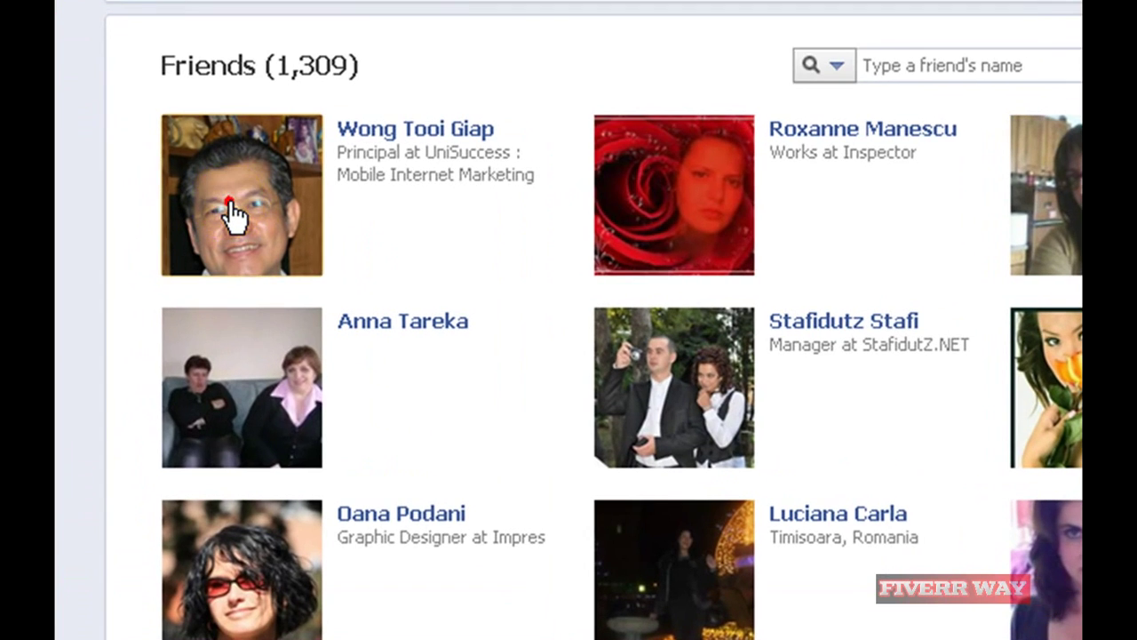
click(232, 216)
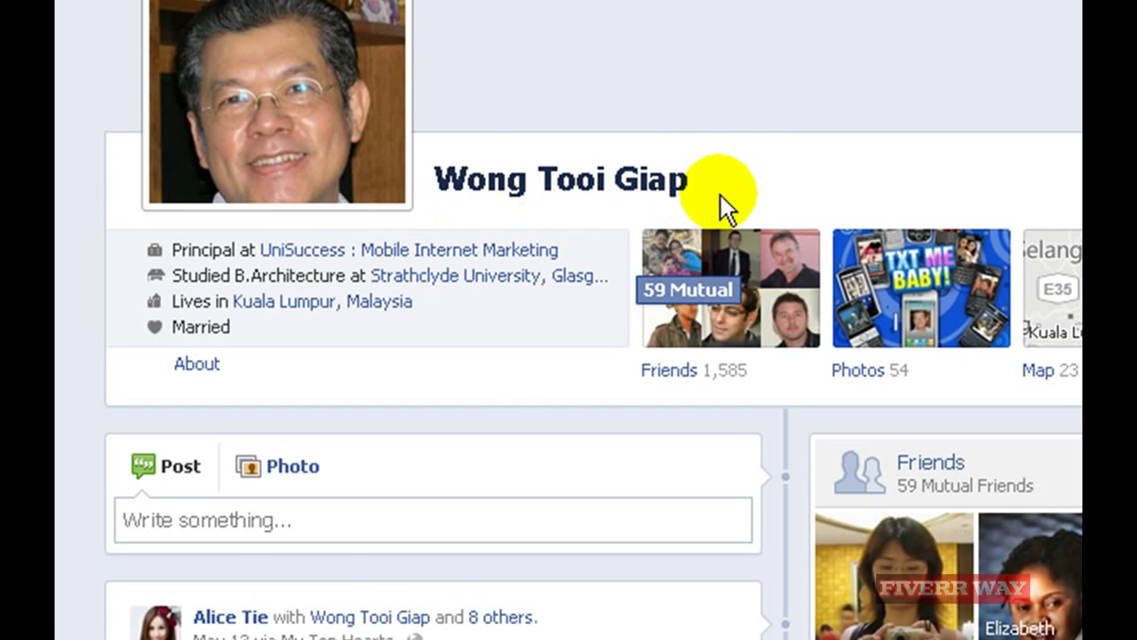
Write a post on the friend's timeline greeting them by first name, followed by "Please help me with this fiverrway article"
click(160, 518)
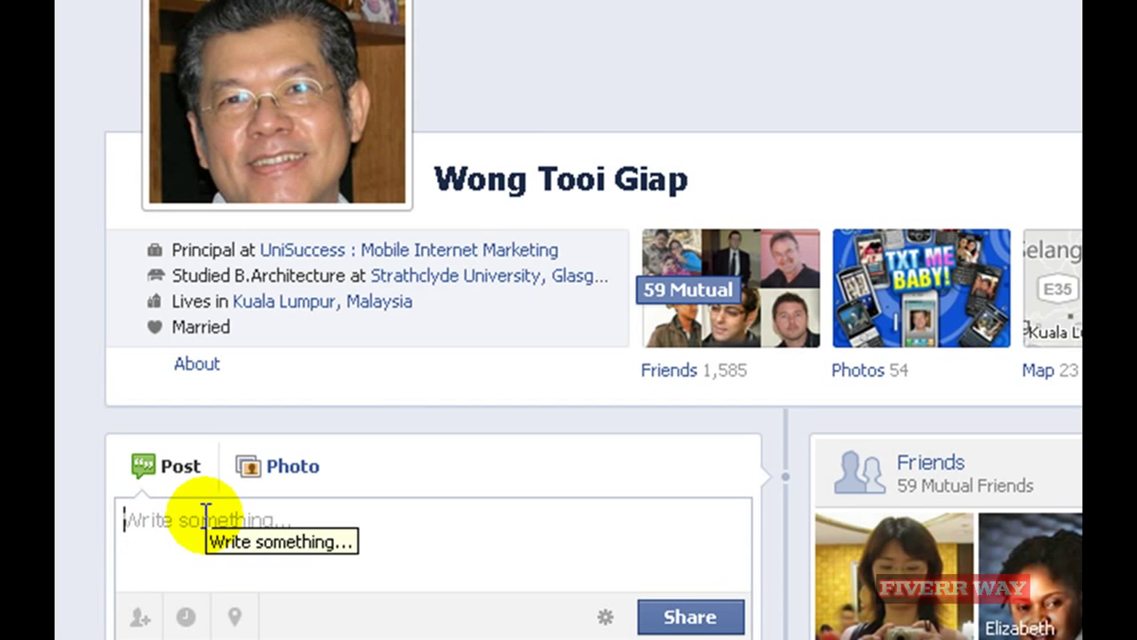
text(Hi G)
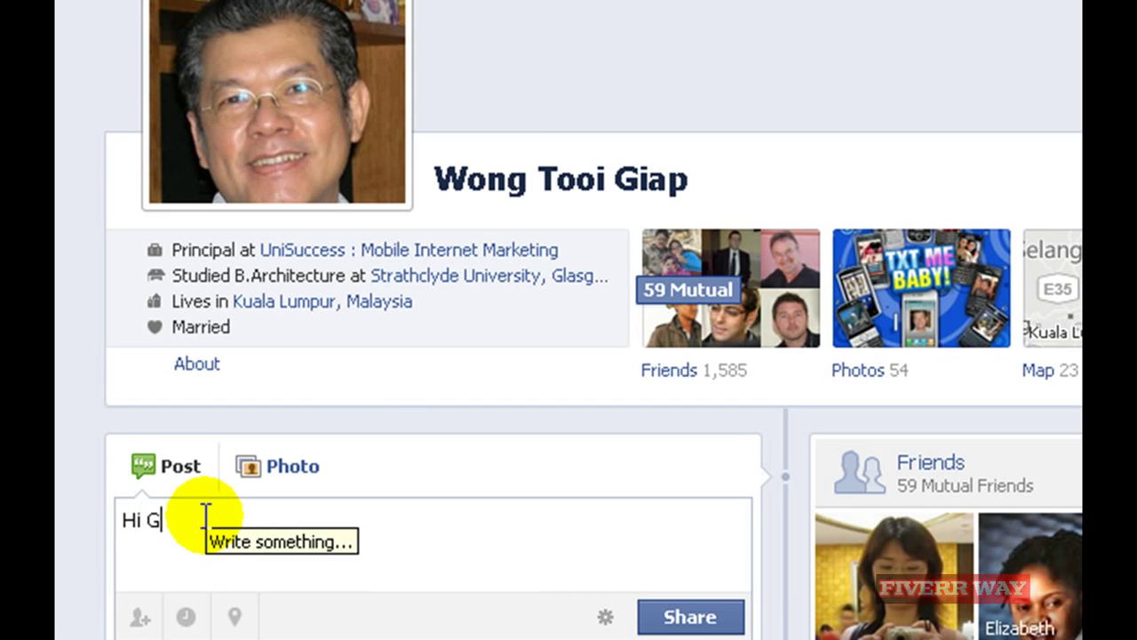
text(iap Please )
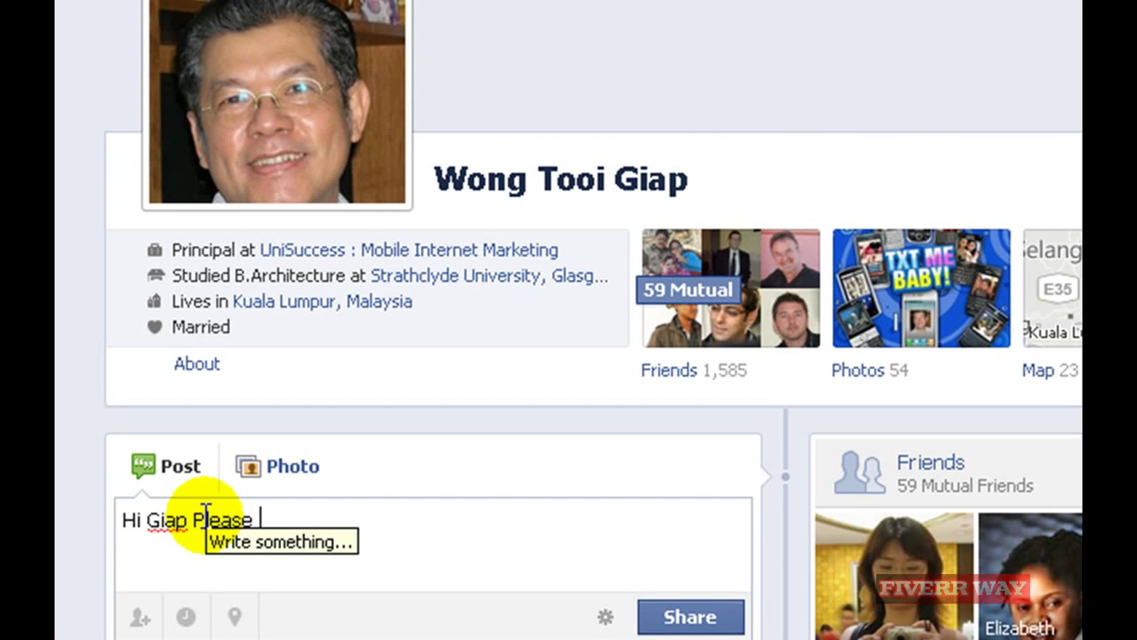
text(help me )
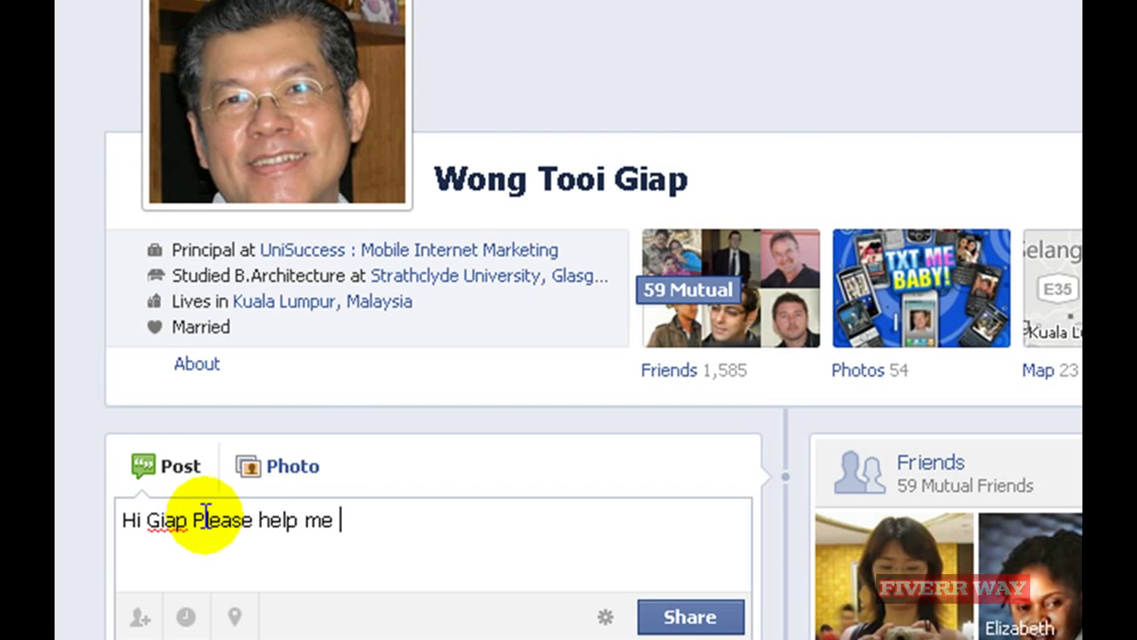
text(with this promo)
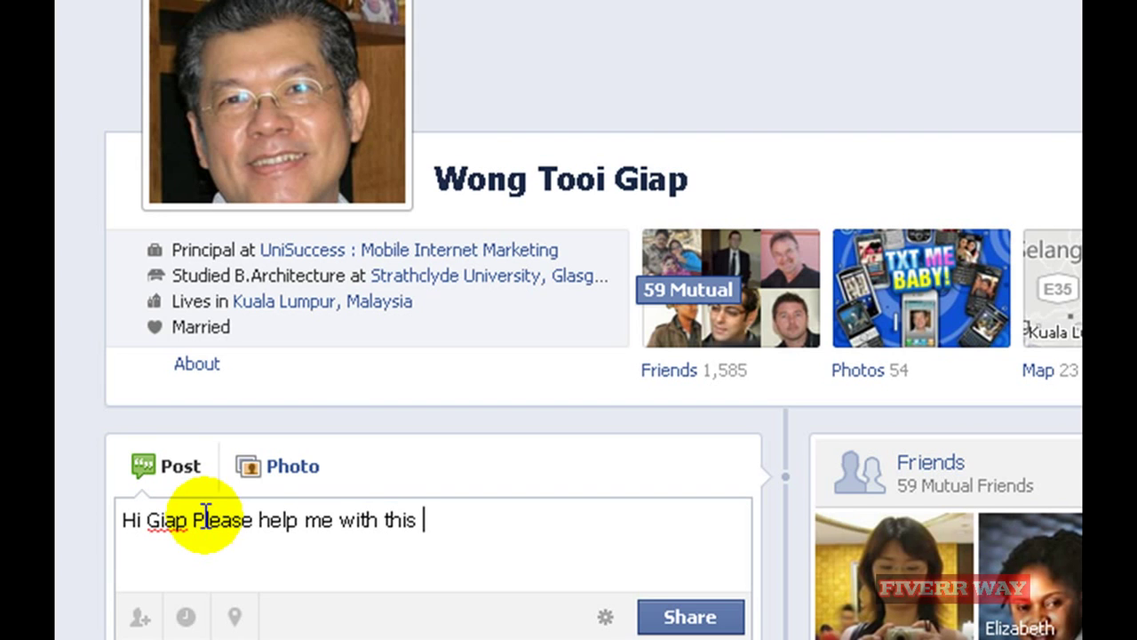
key(BackSpace)
key(BackSpace)
key(BackSpace)
text(fiverrway article)
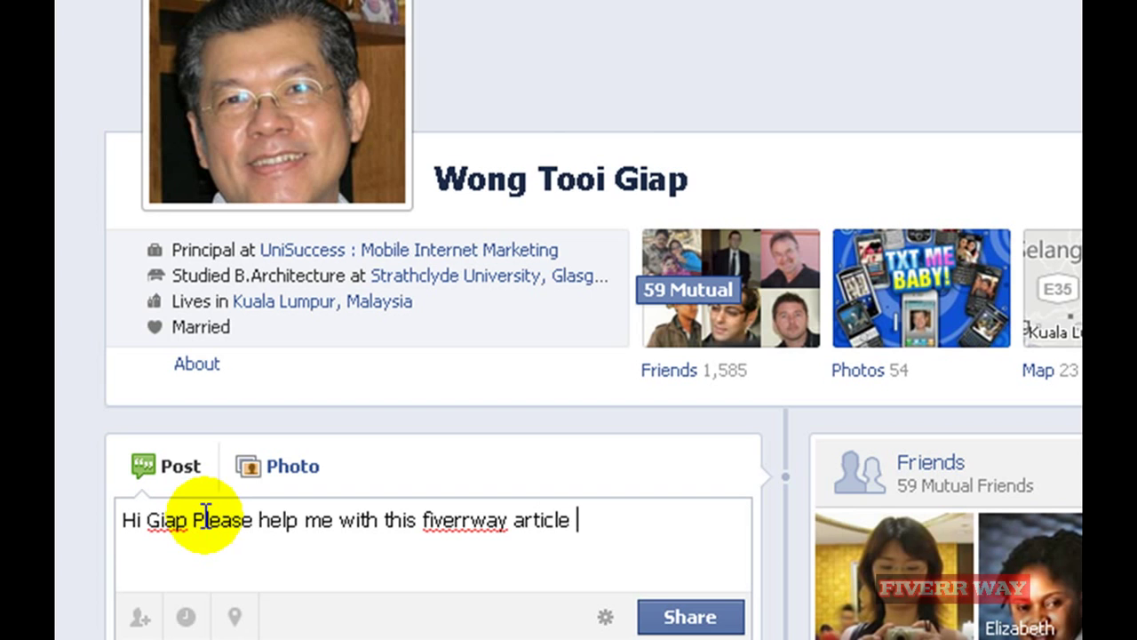
Paste the copied text into the post, remove "Daca-ti place da LIKE. Multumesc." before the link, and add a period after "article"
key(ctrl+v)
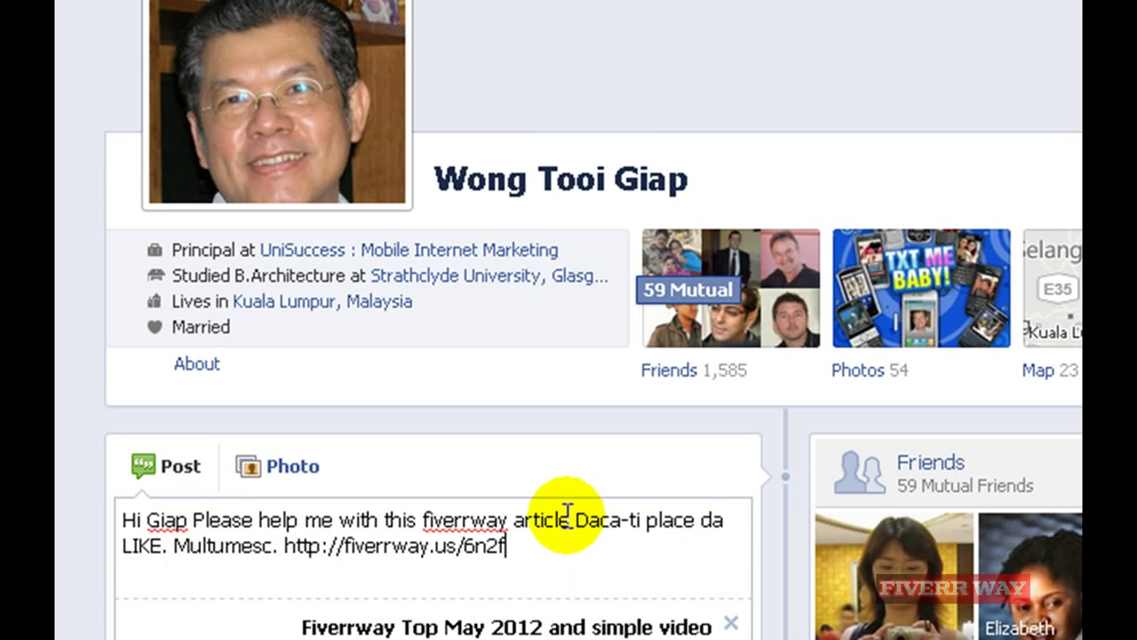
drag(573, 520, 280, 562)
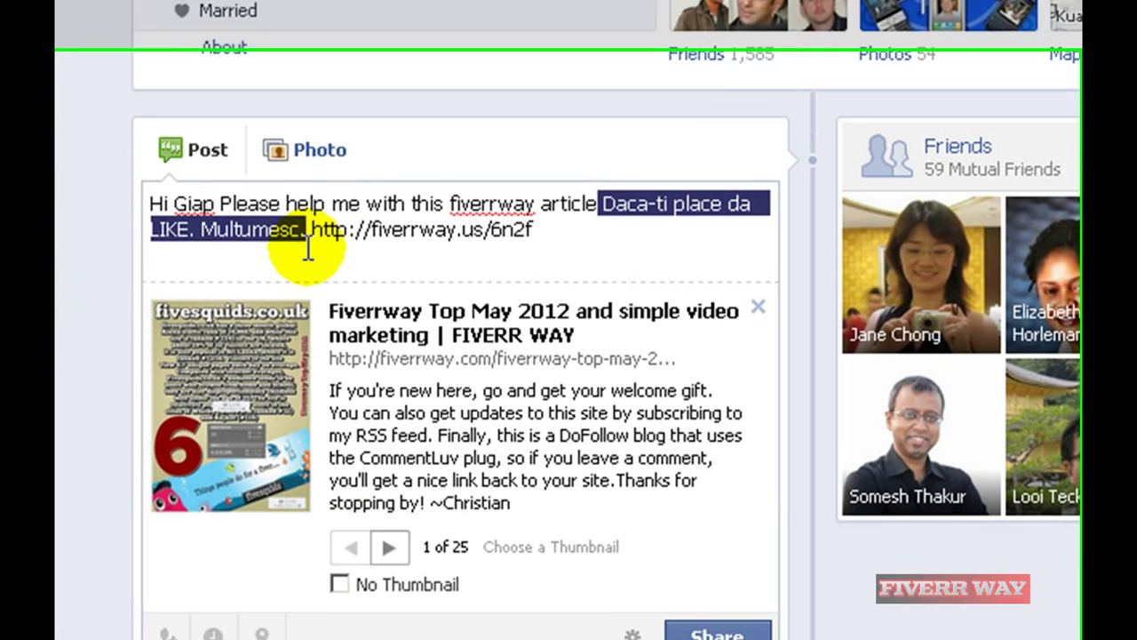
key(BackSpace)
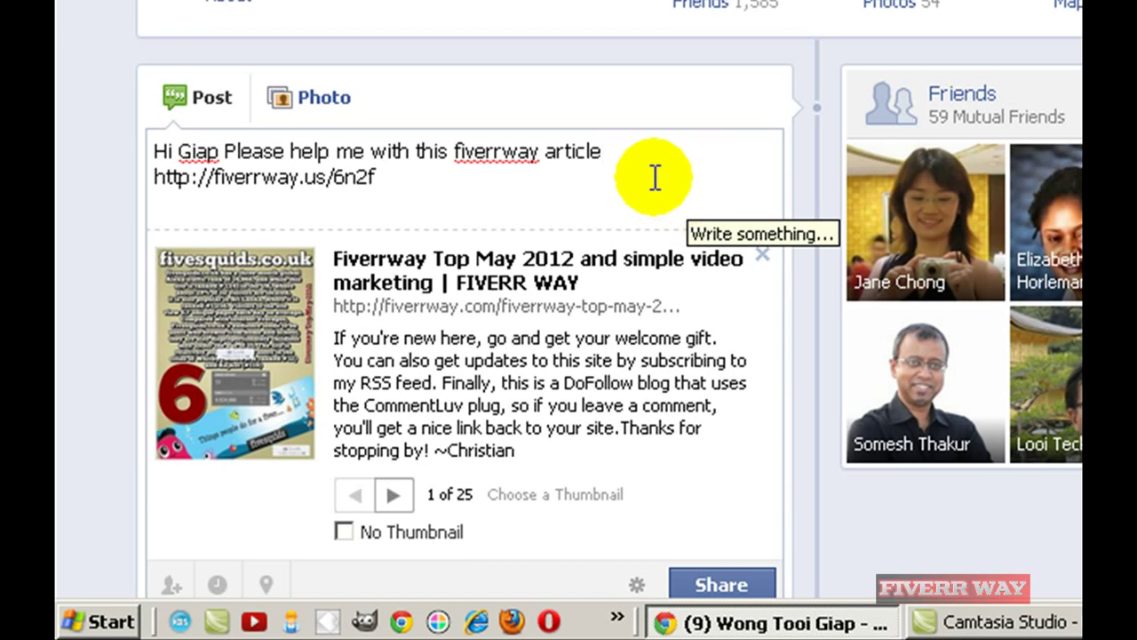
text(. )
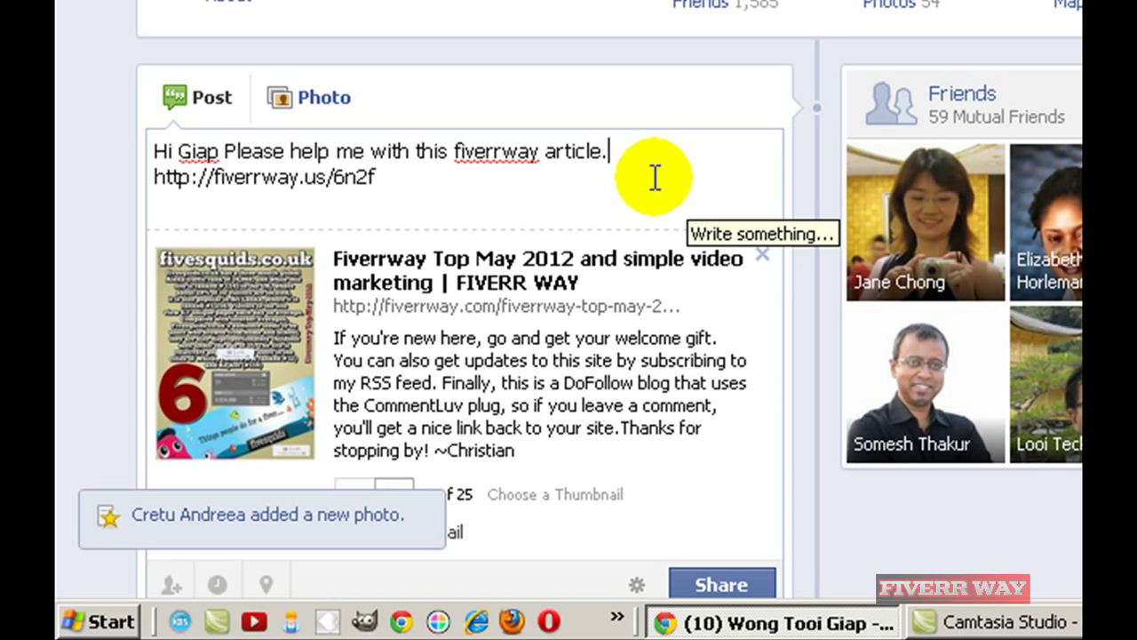
Add "Thanks a lot." after "article." in the timeline post and share it
text(Thanks a lot.)
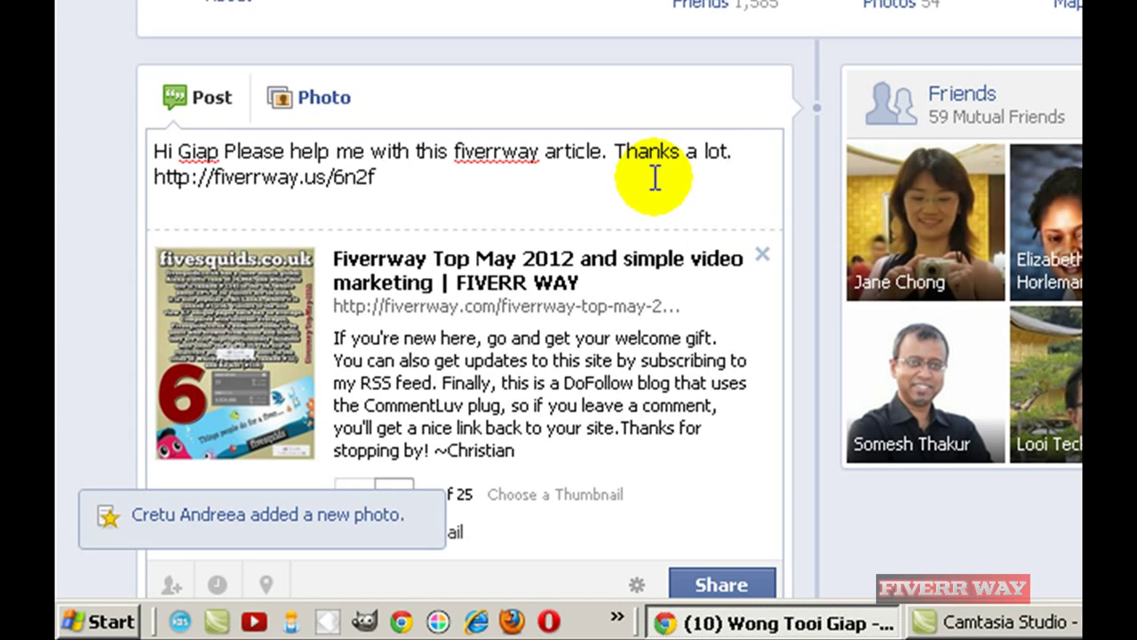
scroll(569, 302, down, 3)
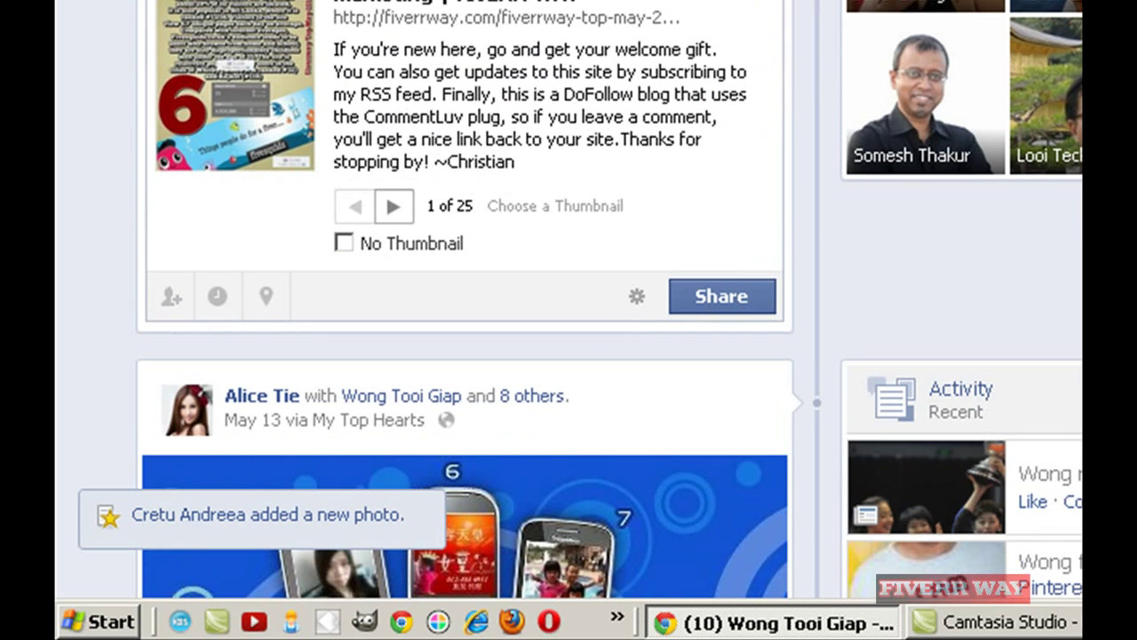
click(726, 296)
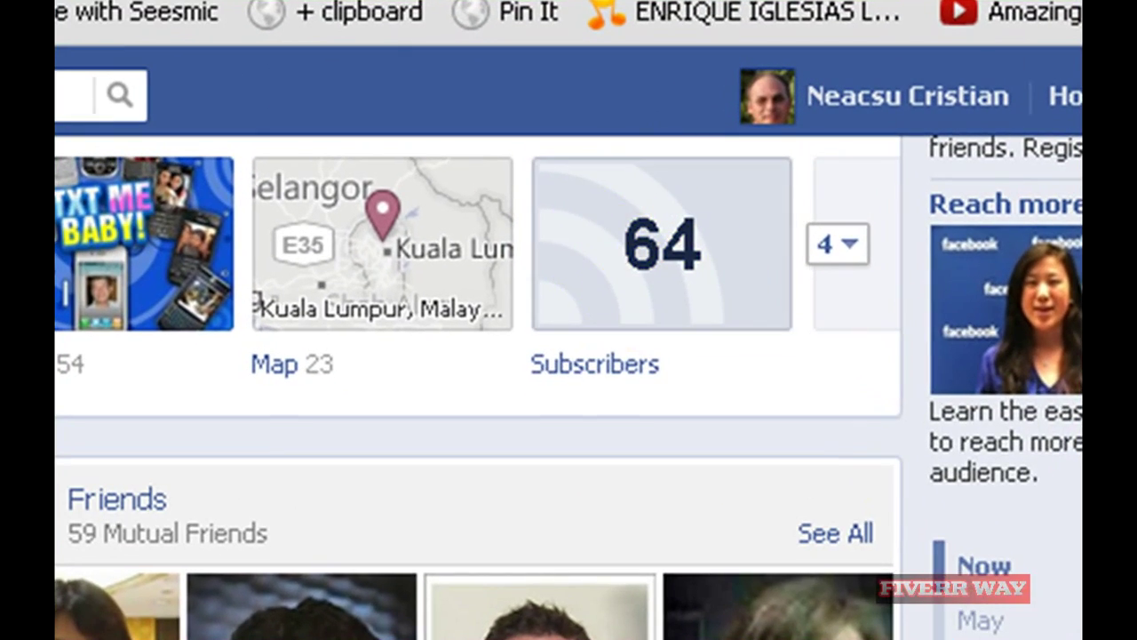
Return to the friends list and open the profile of the friend listed as Graphic Designer at Impres
scroll(1078, 140, up, 2)
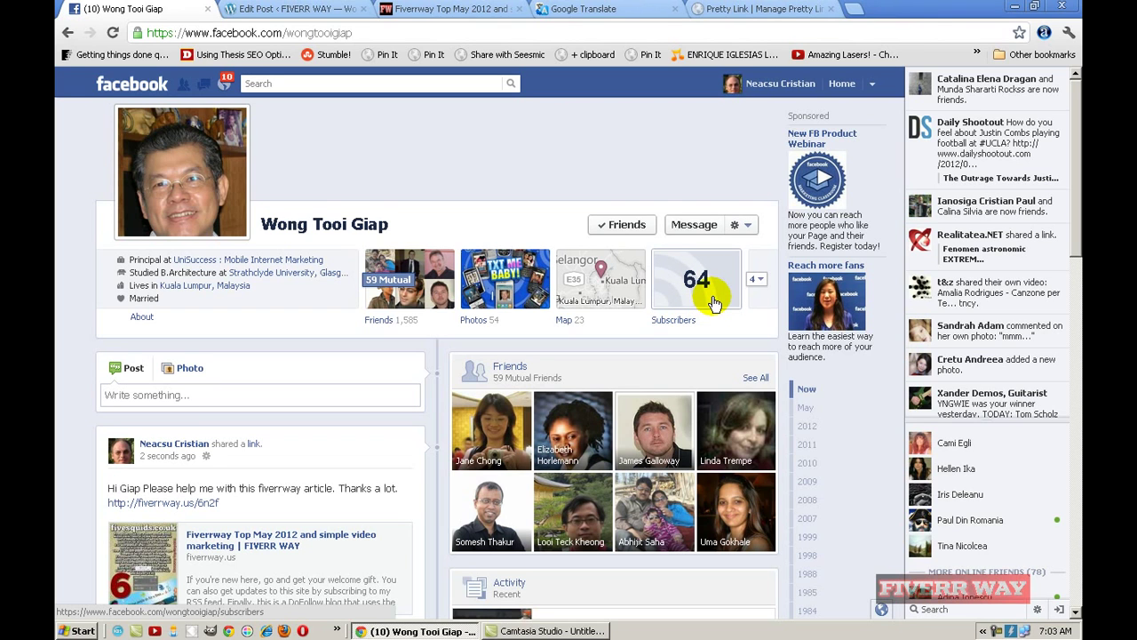
click(68, 33)
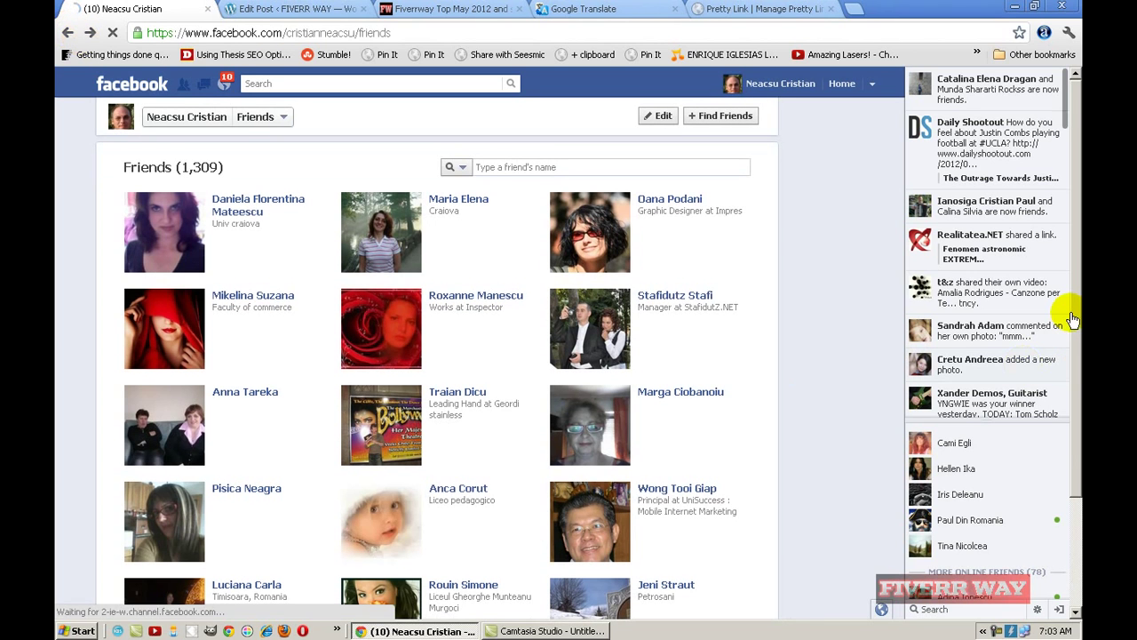
click(599, 271)
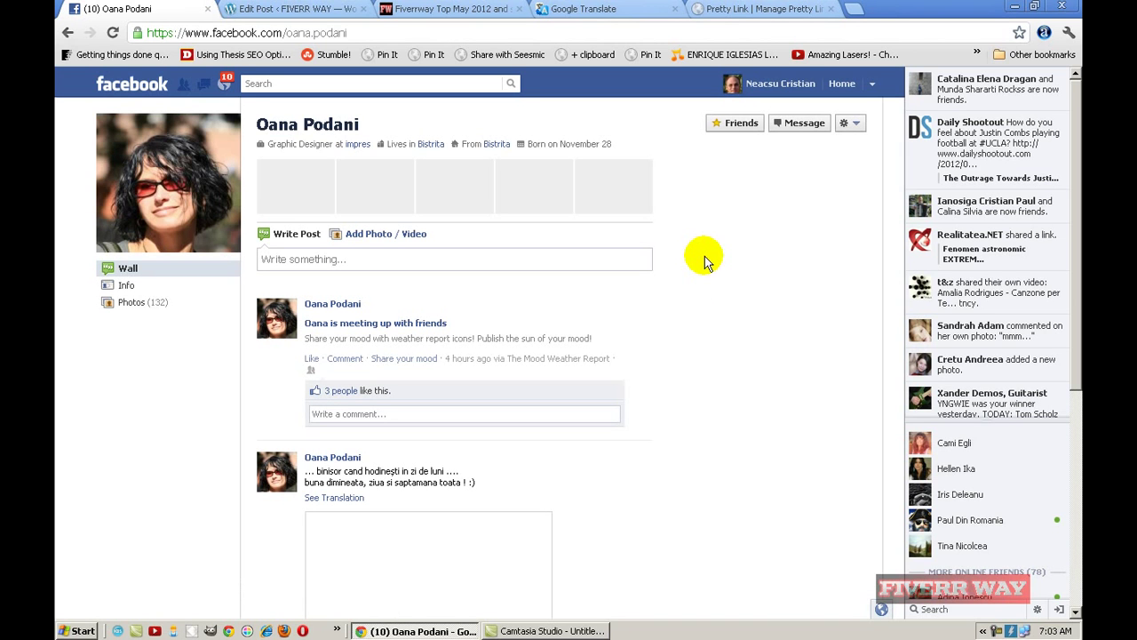
Start a wall post greeting the friend with a stretched-out first name followed by "bunaaaaaaa"
click(286, 258)
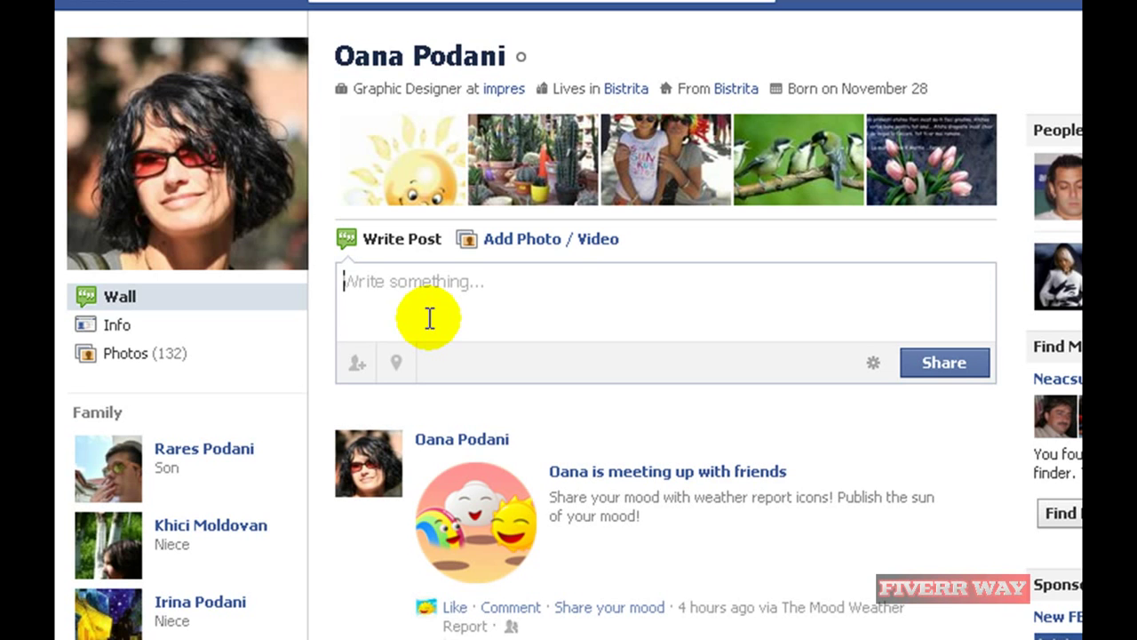
text(Oan)
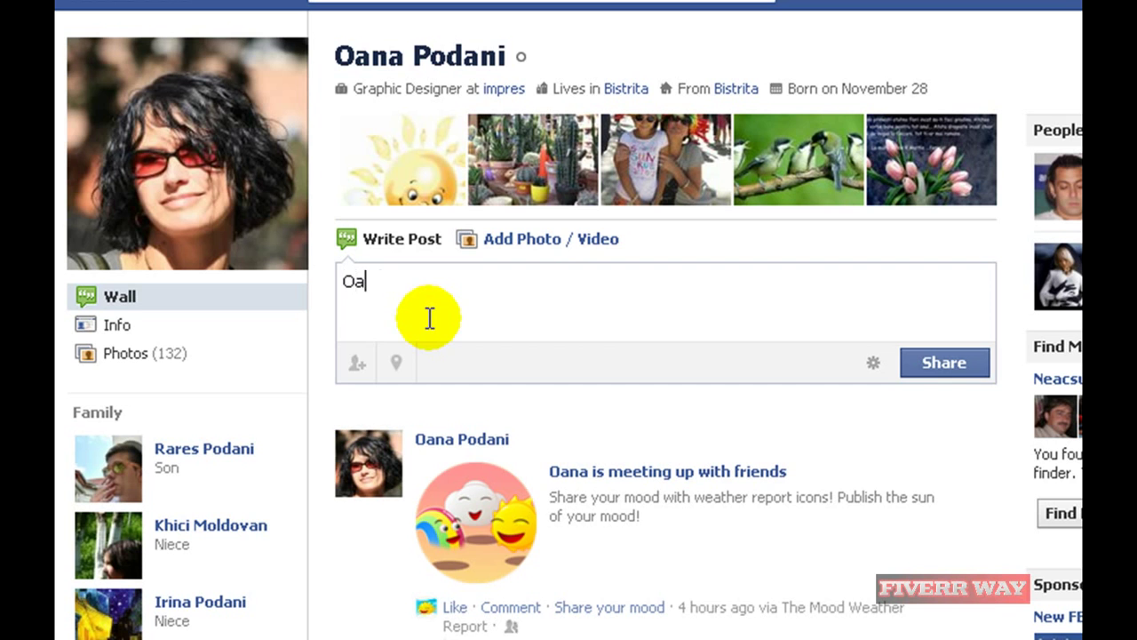
key(BackSpace)
text(naa)
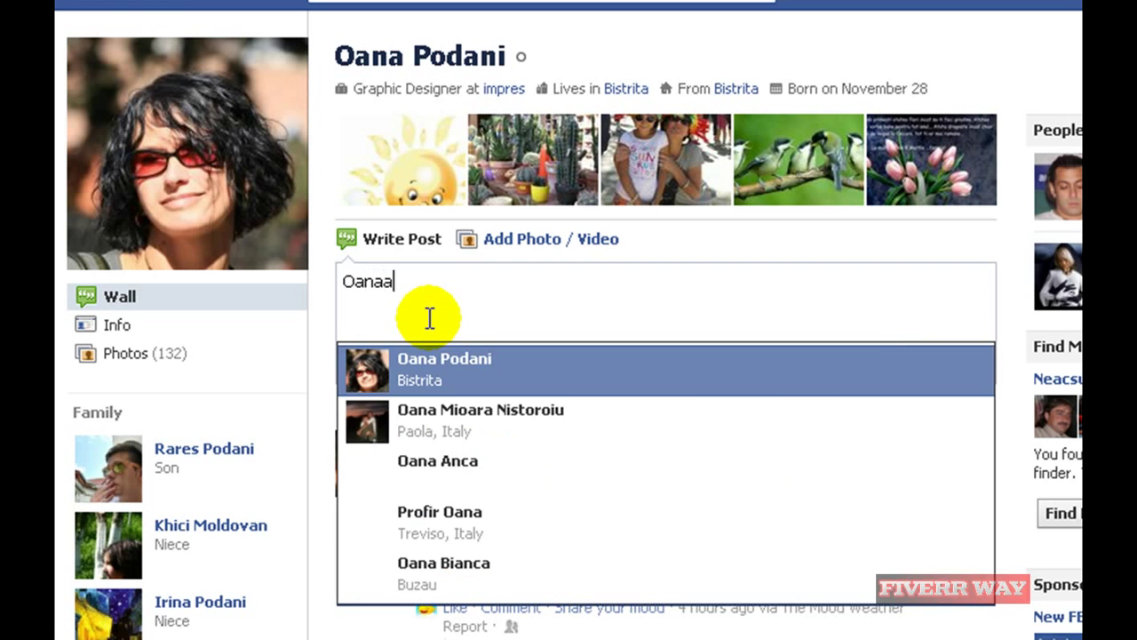
text(aaaaaaaaaaaaaaaaaa bunaaaaaaaa )
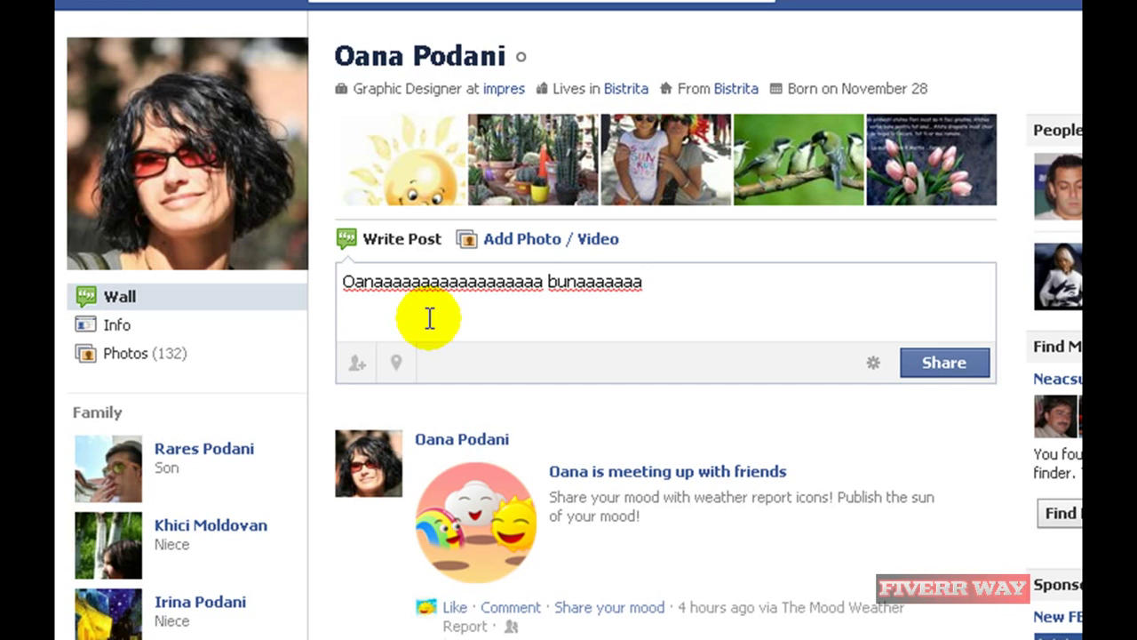
Add the request "da-mi te rog un LIKE aici Multumesc" after the greeting in the wall post
text(Te)
key(BackSpace)
key(BackSpace)
text(da-mi te rog un LIKE aic)
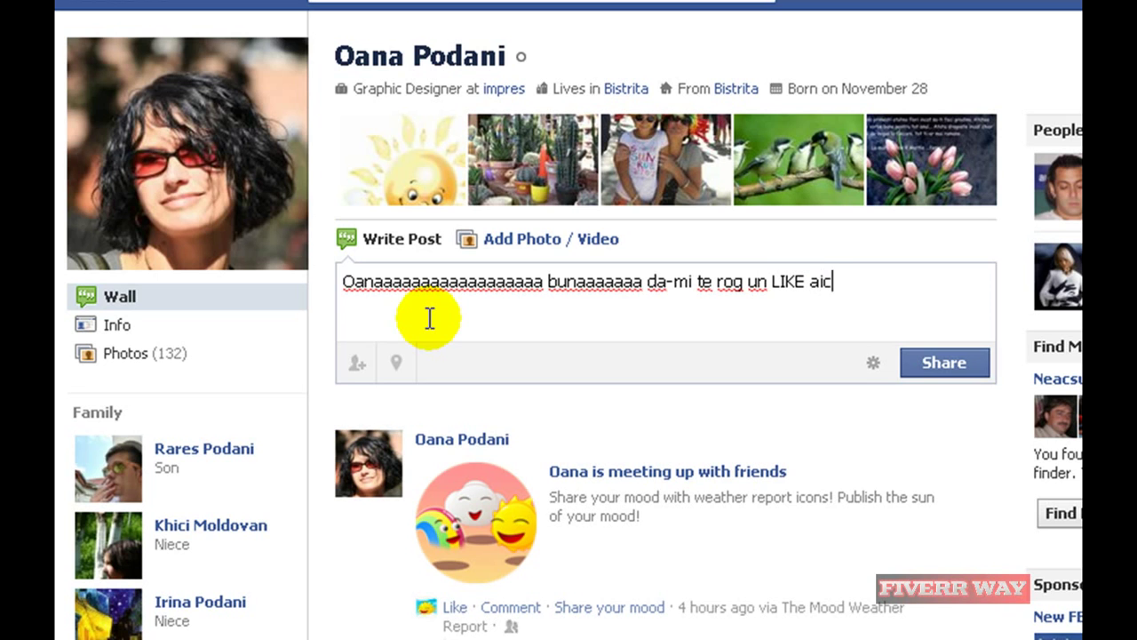
text(Multumes)
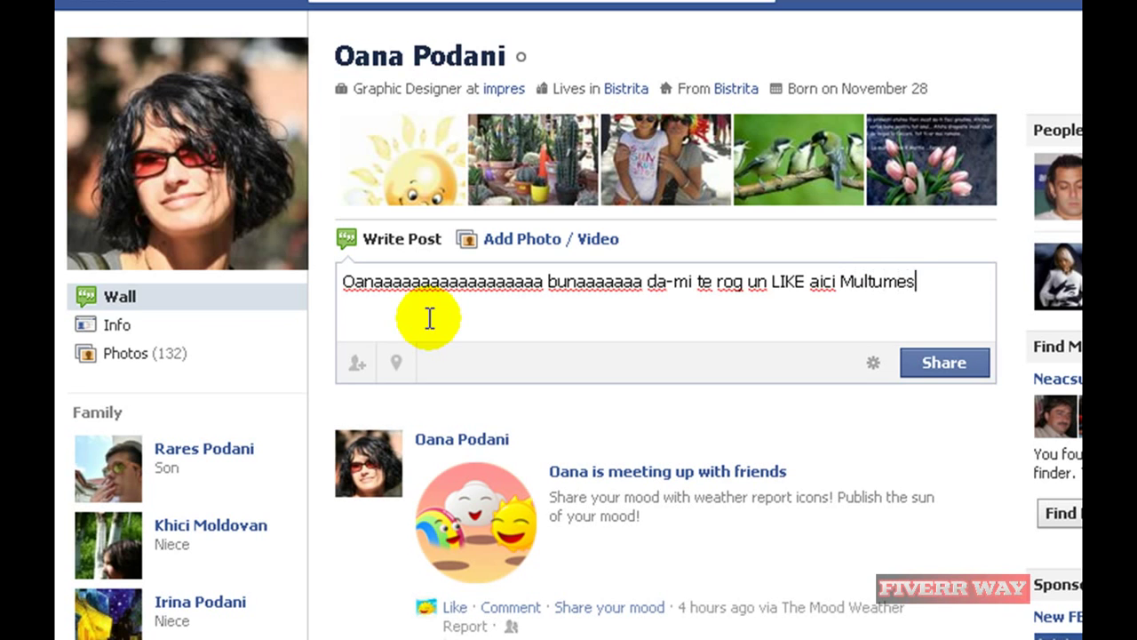
text(c)
text(Daca-ti place da LIKE. Multumesc. http://fiverrway.us/6n2f)
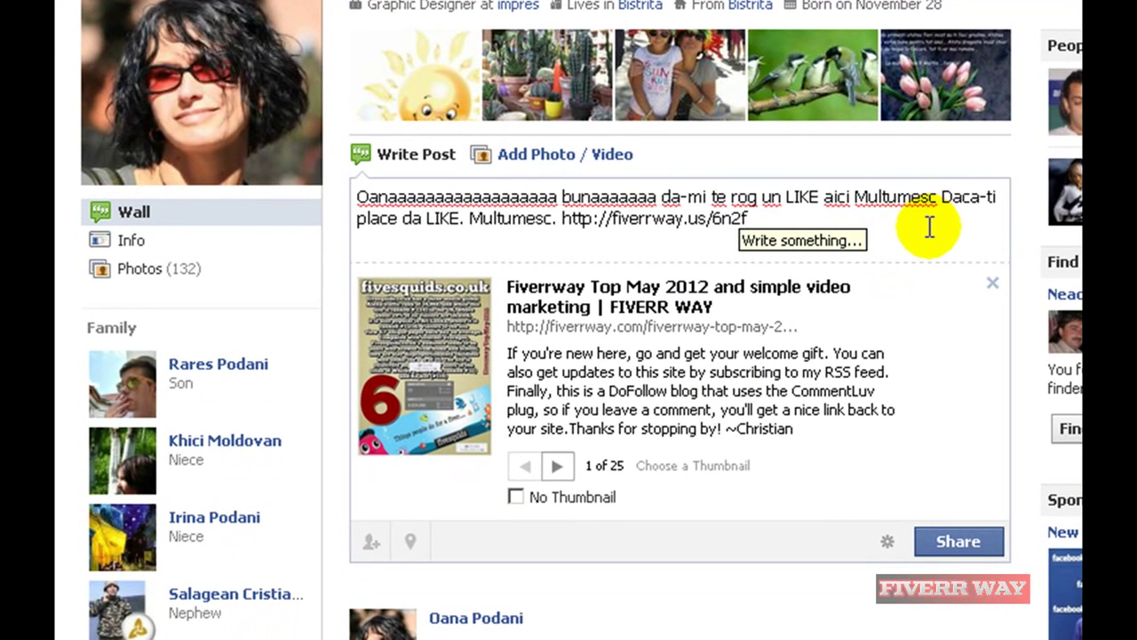
click(935, 196)
drag(934, 196, 784, 195)
drag(737, 192, 661, 192)
key(BackSpace)
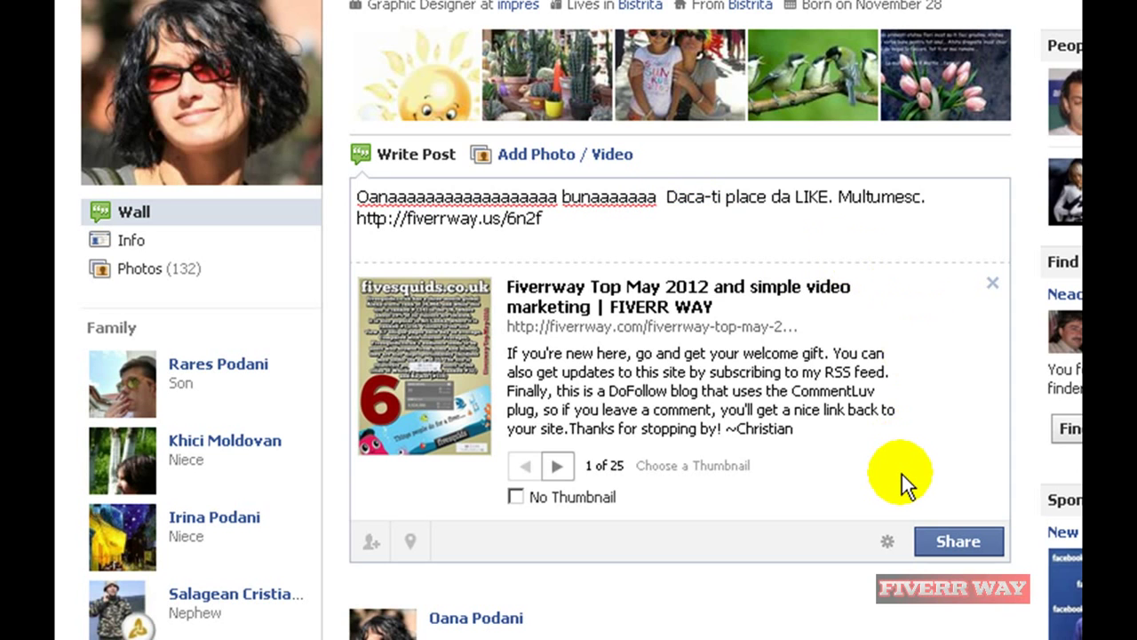
click(952, 543)
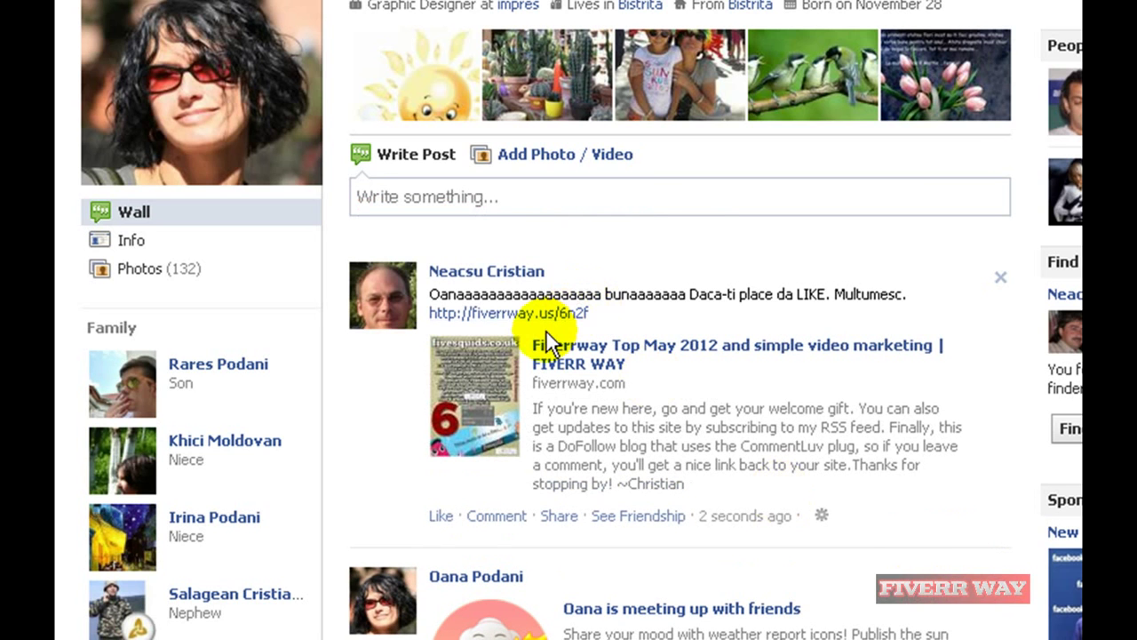
Copy the full text of the published wall post, from the greeting through the short link
drag(601, 315, 428, 293)
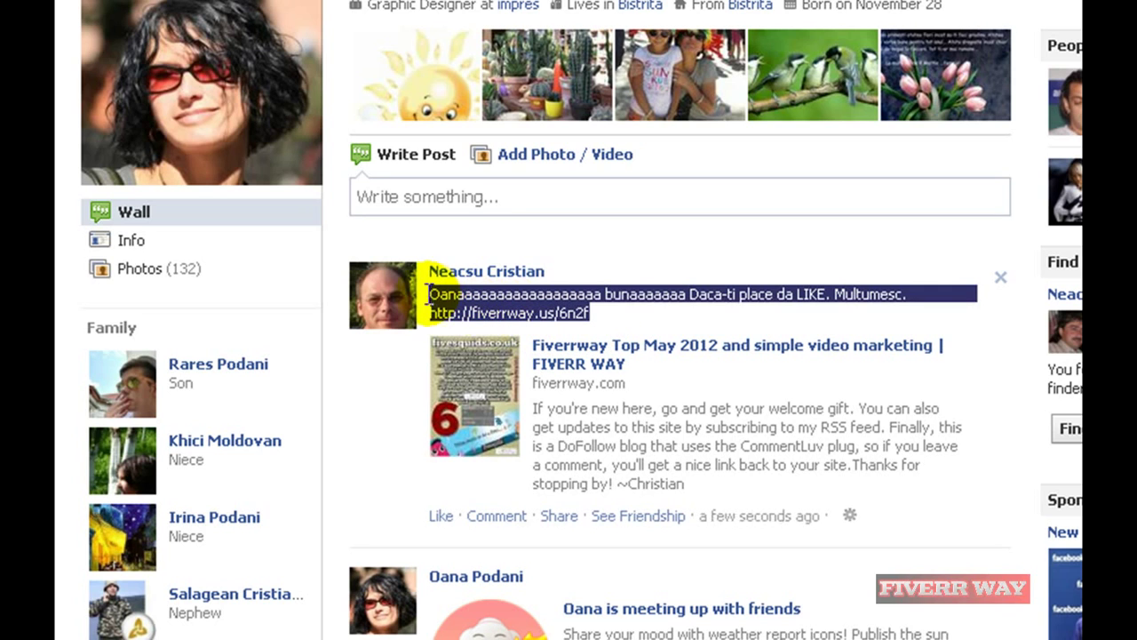
right_click(470, 313)
click(568, 461)
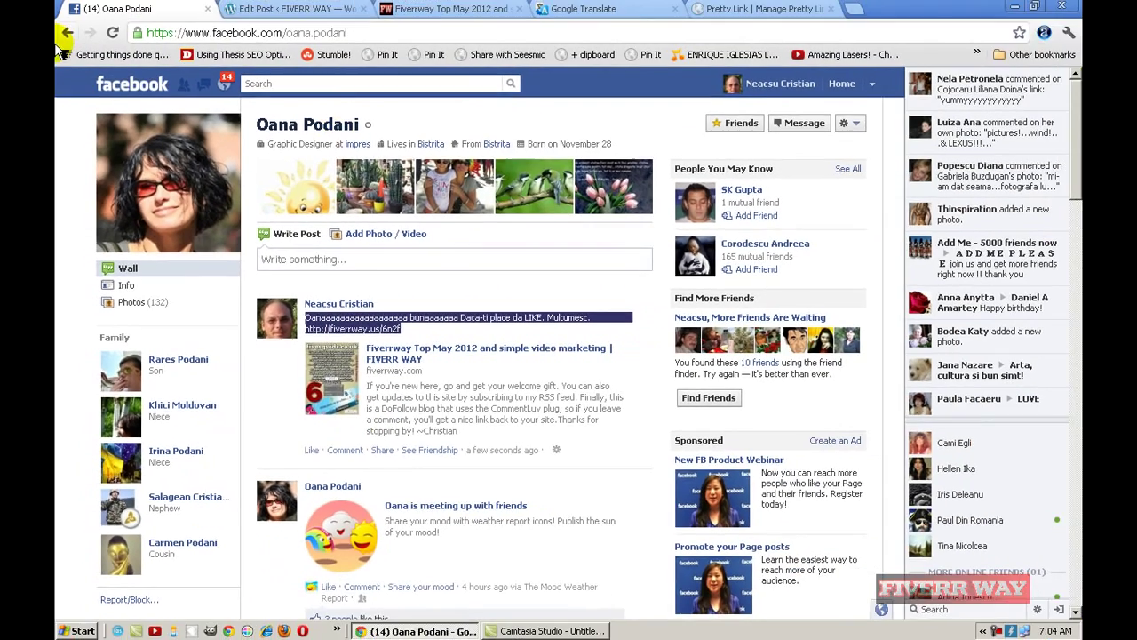
Return to the friends list and open the profile of the friend listed with "Liceo pedagogico"
click(61, 32)
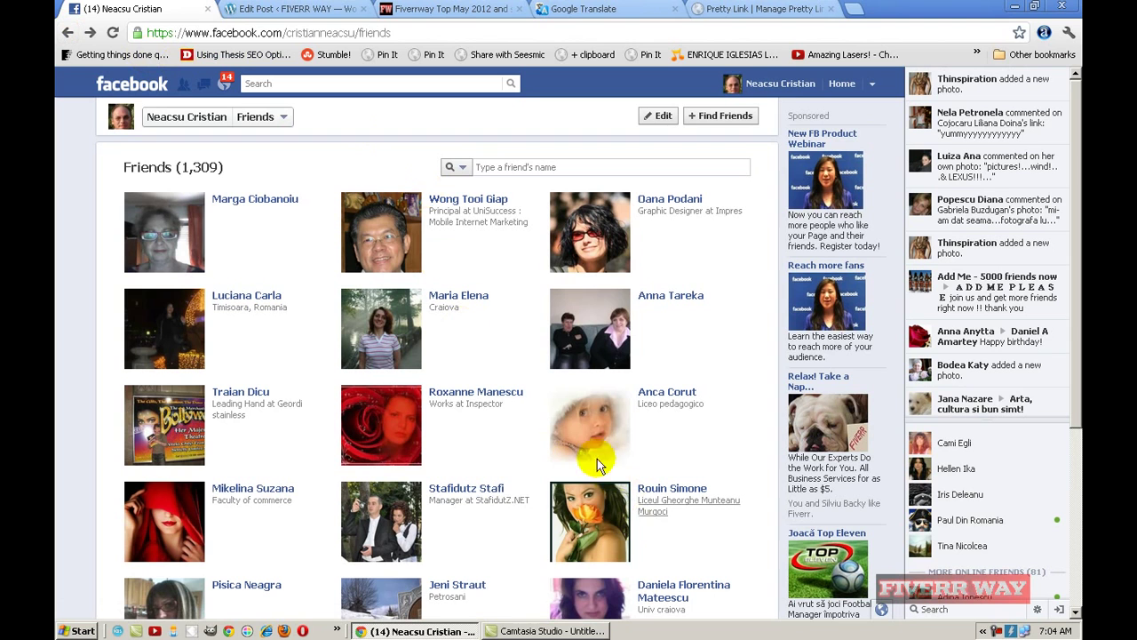
click(597, 428)
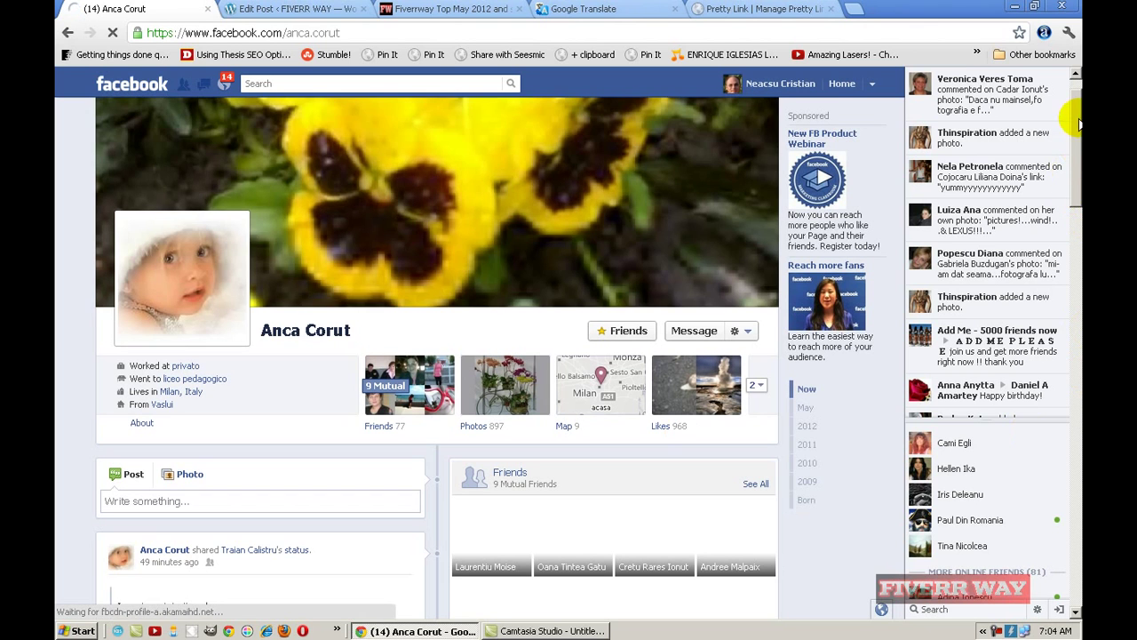
scroll(1042, 155, down, 1)
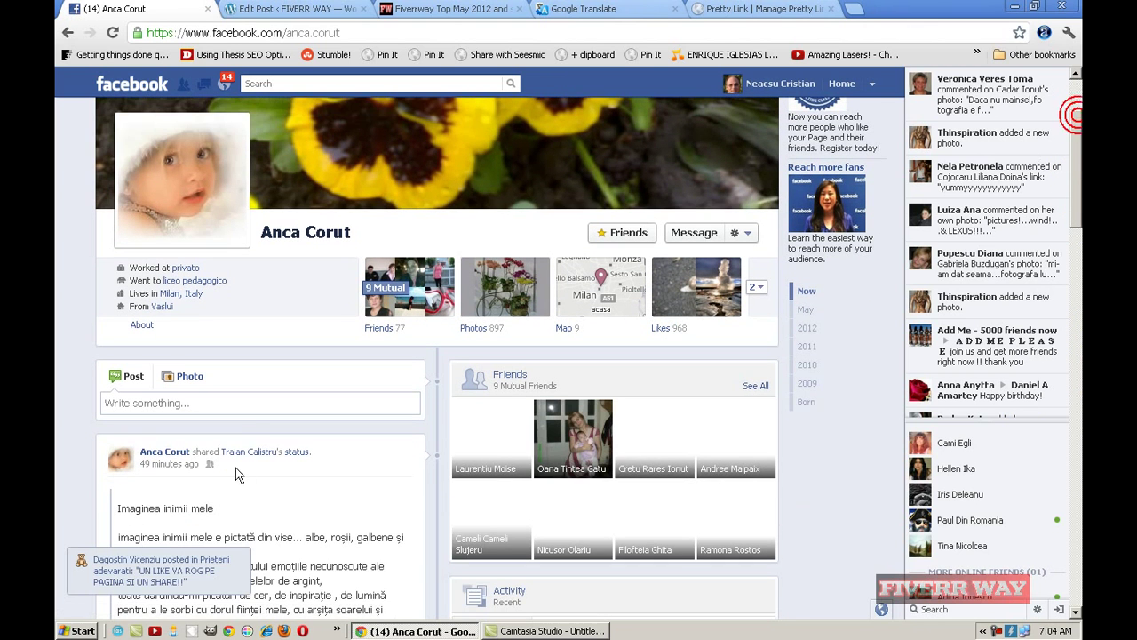
Paste the copied greeting, LIKE request and short link into a new post on the friend's timeline
click(185, 399)
click(175, 402)
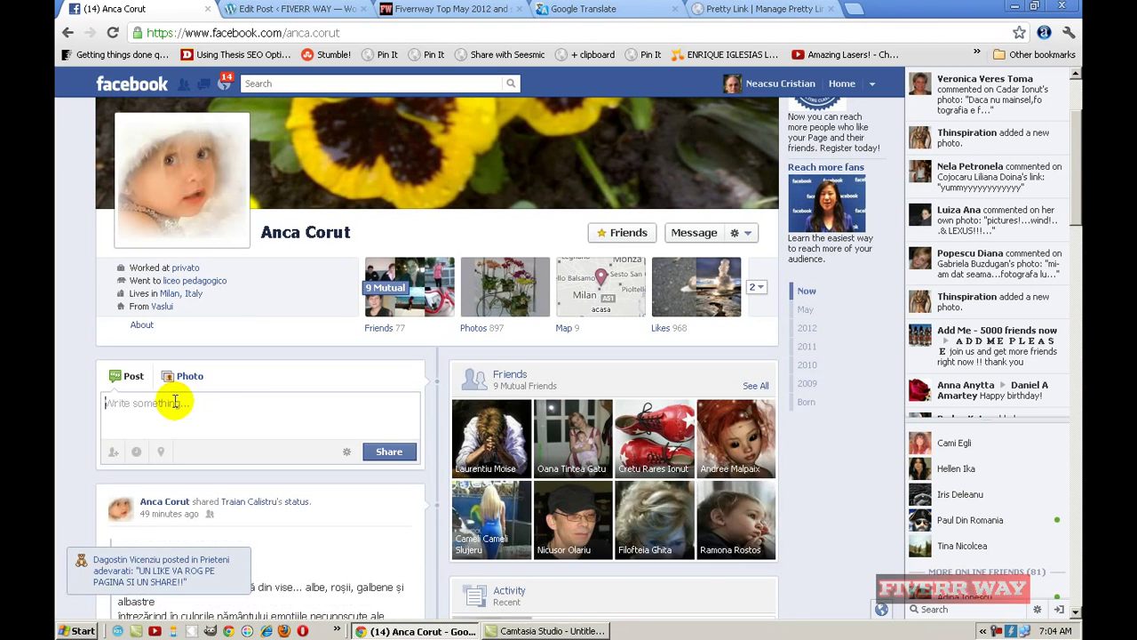
right_click(176, 401)
click(229, 483)
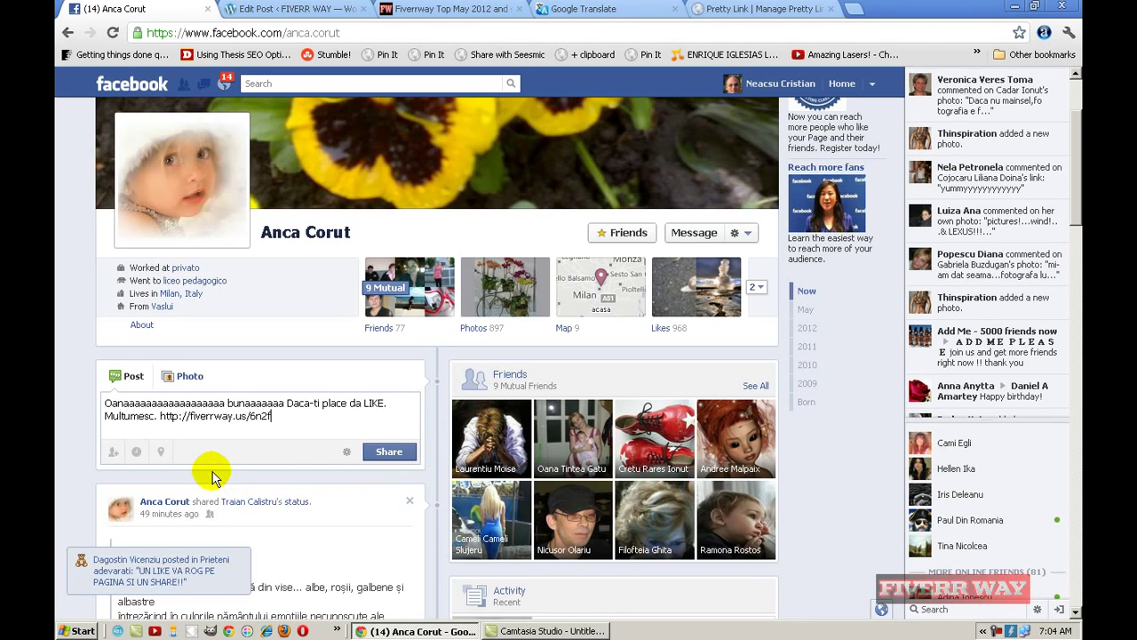
Replace the previous friend's name in the greeting with this friend's stretched-out first name and share the post
click(223, 400)
key(BackSpace)
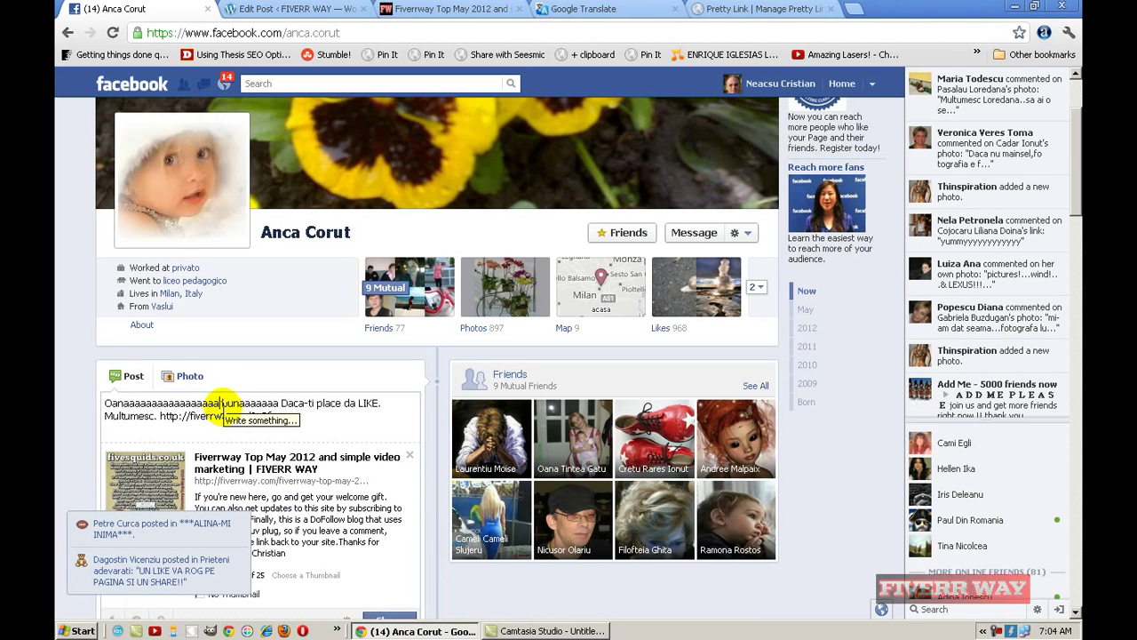
key(BackSpace)
key(BackSpace)
key(BackSpace)
key(BackSpace)
key(BackSpace)
key(BackSpace)
key(BackSpace)
key(BackSpace)
key(BackSpace)
key(BackSpace)
key(BackSpace)
key(BackSpace)
key(BackSpace)
key(BackSpace)
key(BackSpace)
key(BackSpace)
key(BackSpace)
key(BackSpace)
key(BackSpace)
key(BackSpace)
text(Anca)
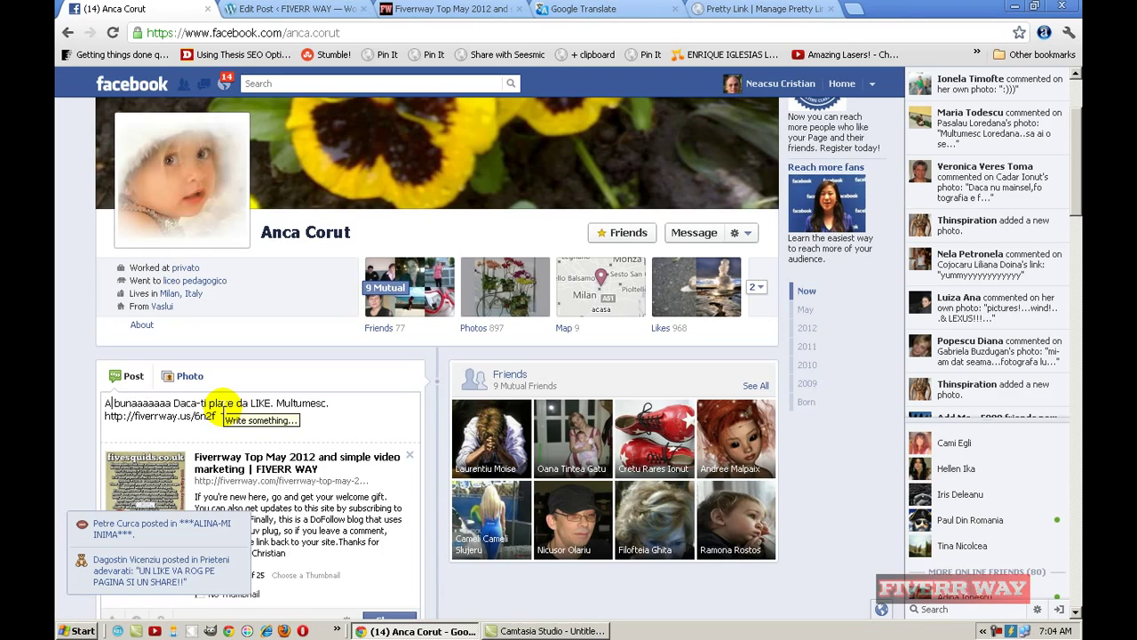
text(aaaaaaaaaaaaaaaaaa)
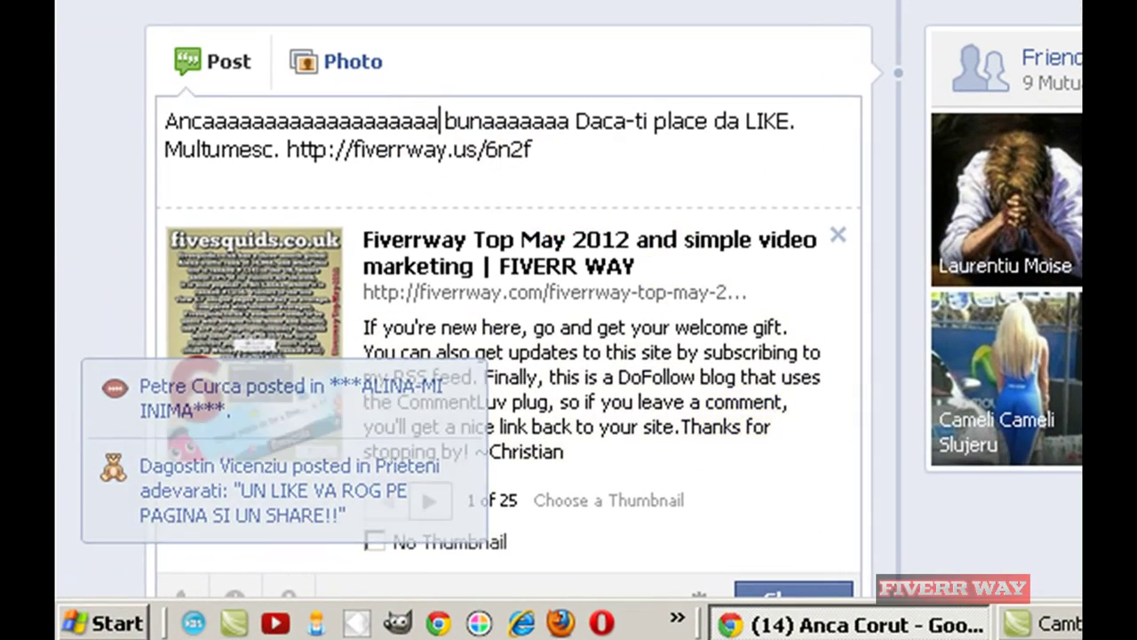
scroll(506, 320, down, 3)
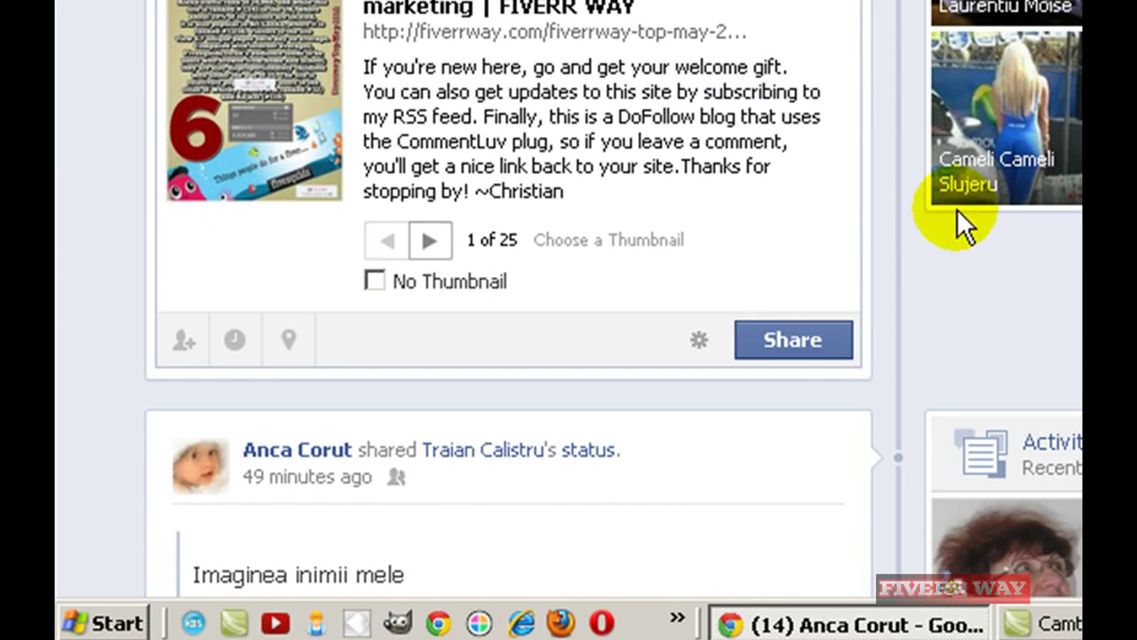
click(805, 343)
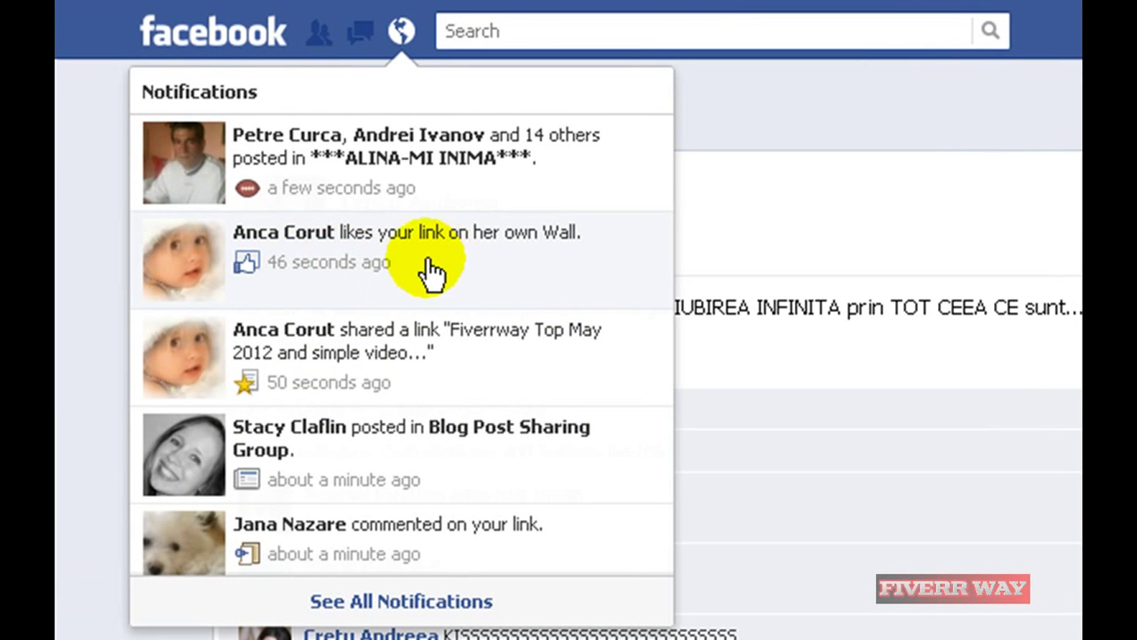
Open the notification about a friend's comment on the shared link and reply with the comment "<3 <3 <3"
click(368, 546)
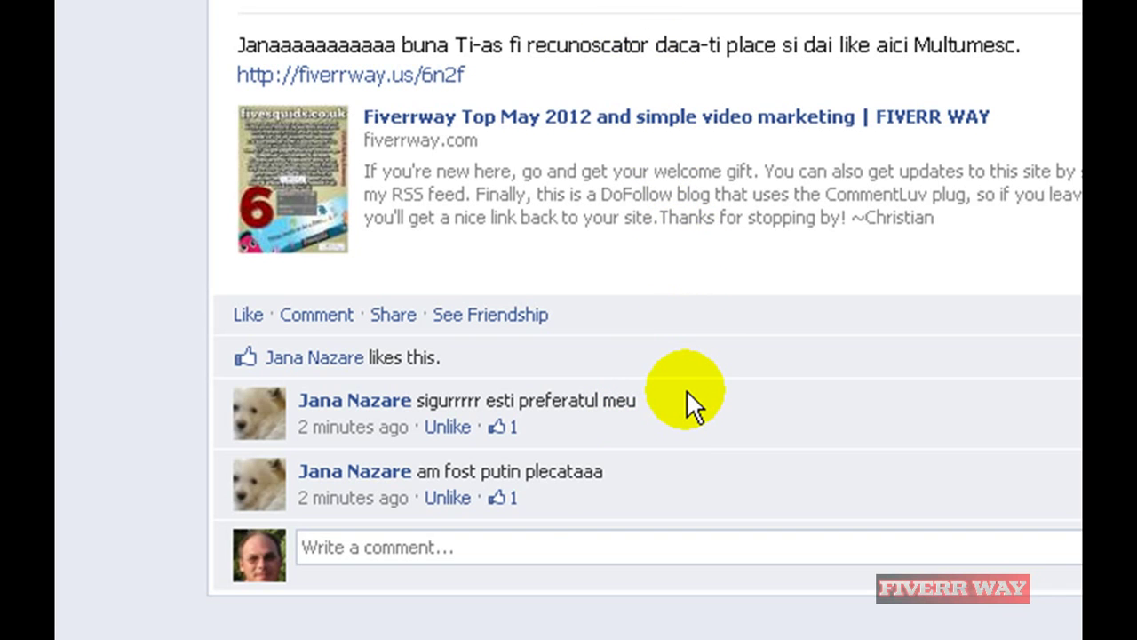
click(352, 547)
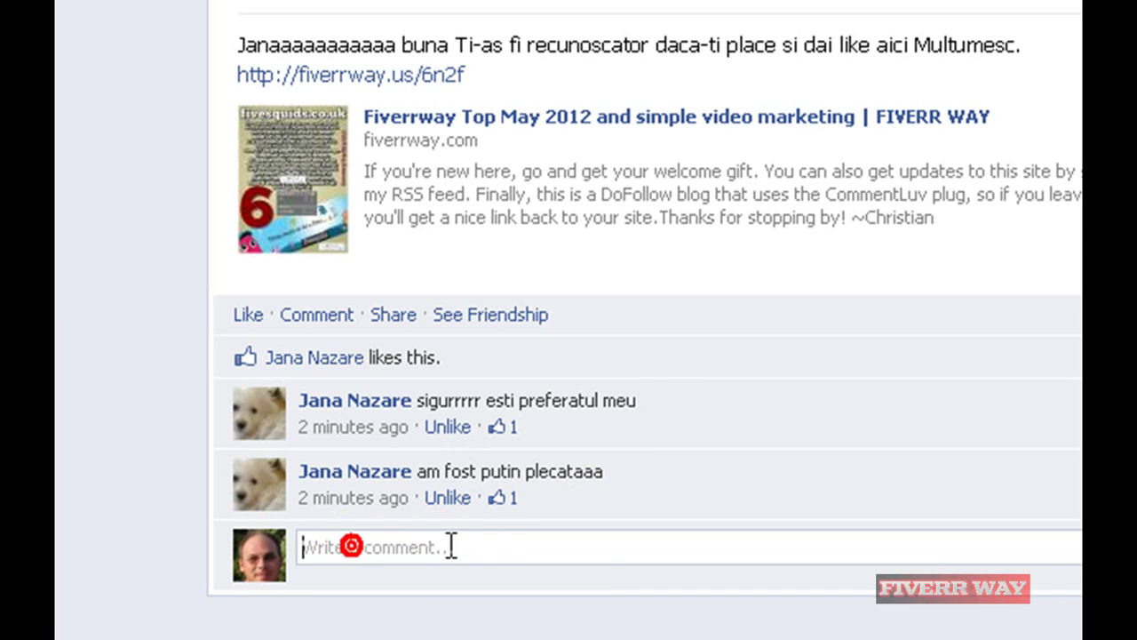
text(<3 <3 <3)
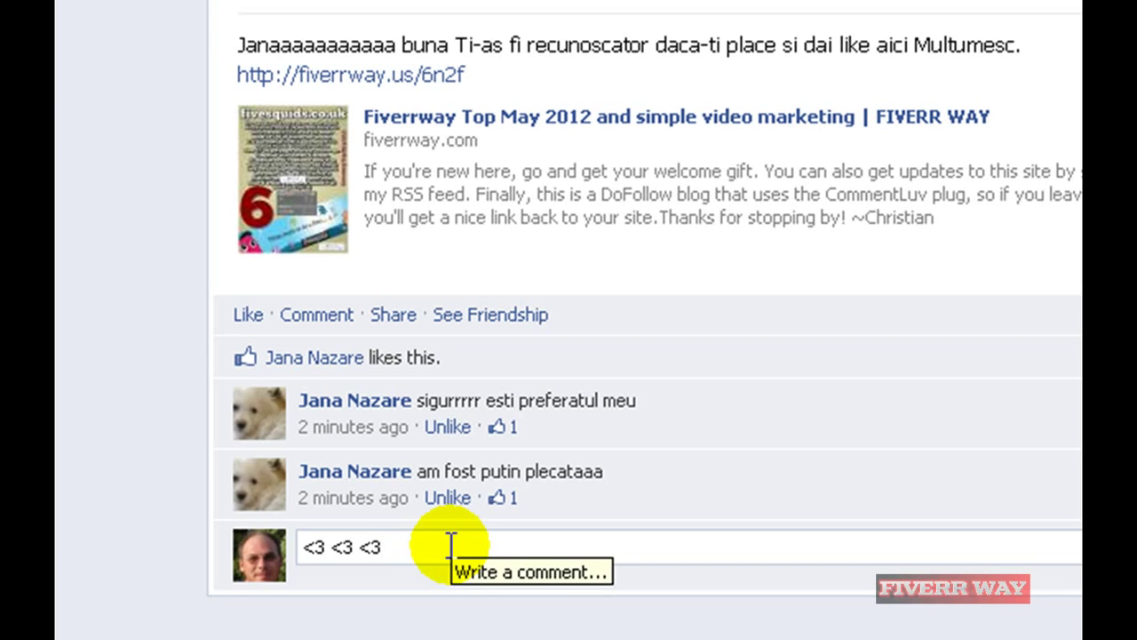
key(Return)
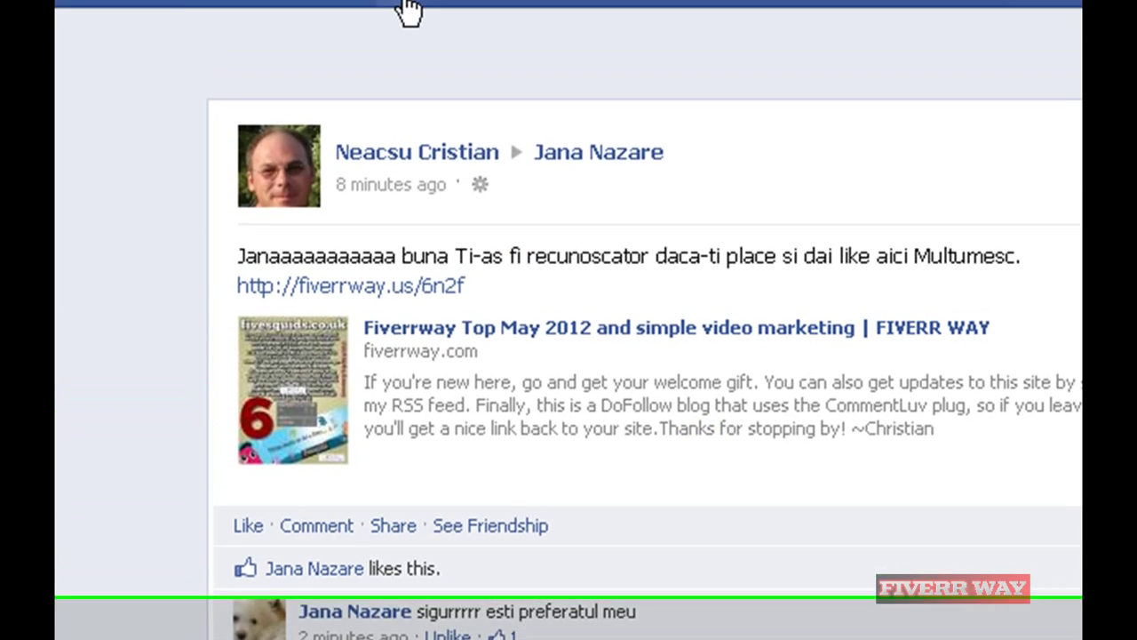
Check the notifications for the friend's share of the Fiverrway Top May 2012 link and the like on her Wall, opening each post
click(396, 26)
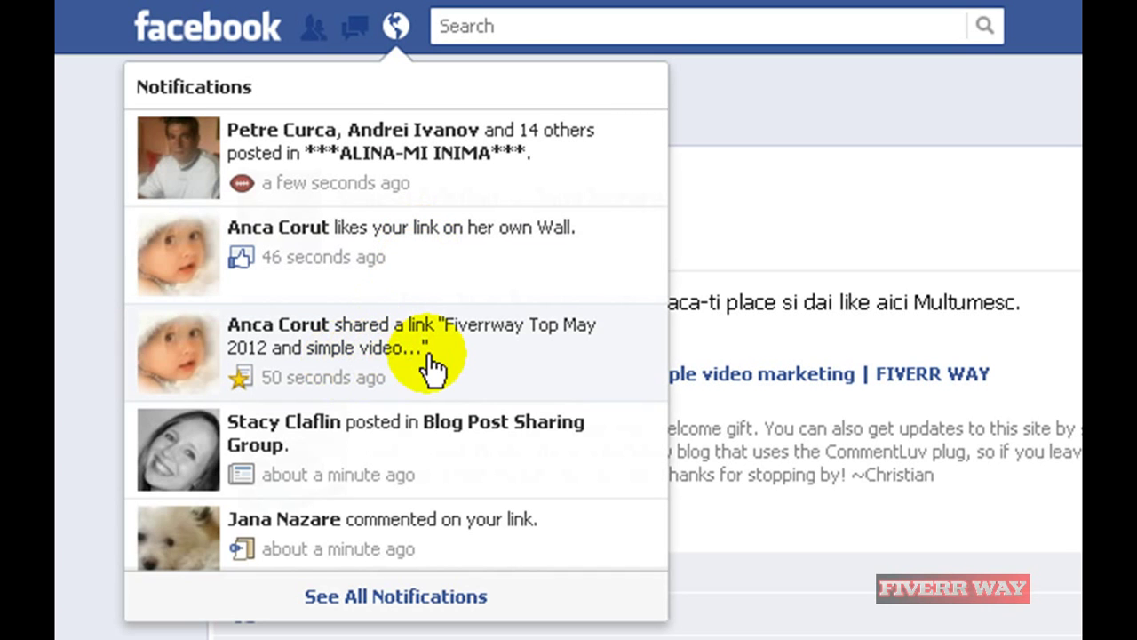
click(462, 366)
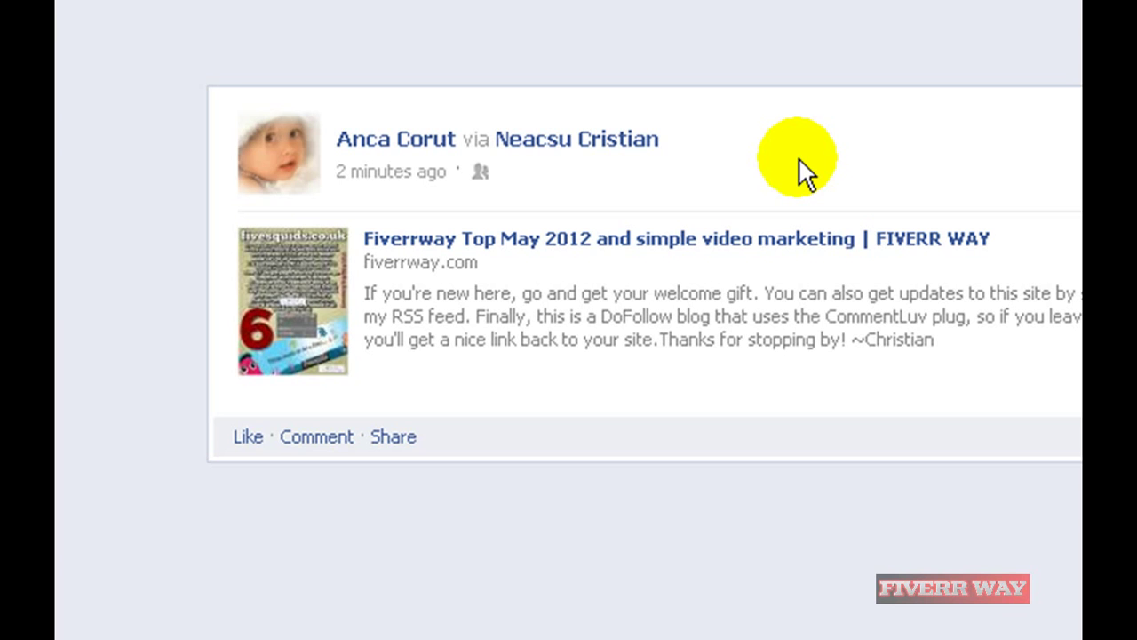
click(396, 2)
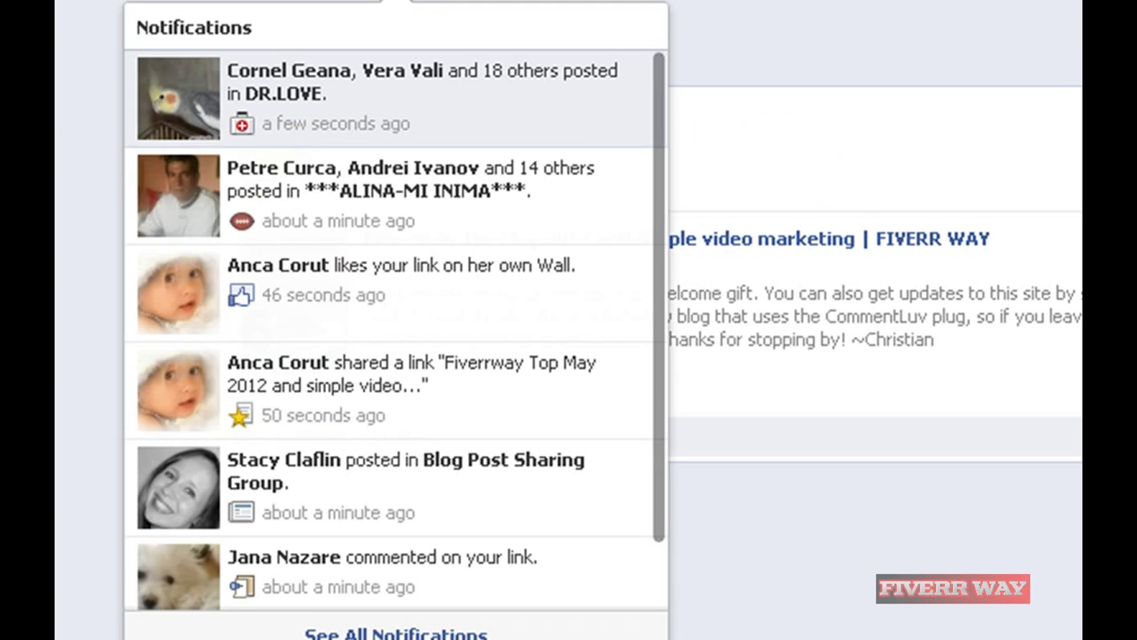
click(433, 284)
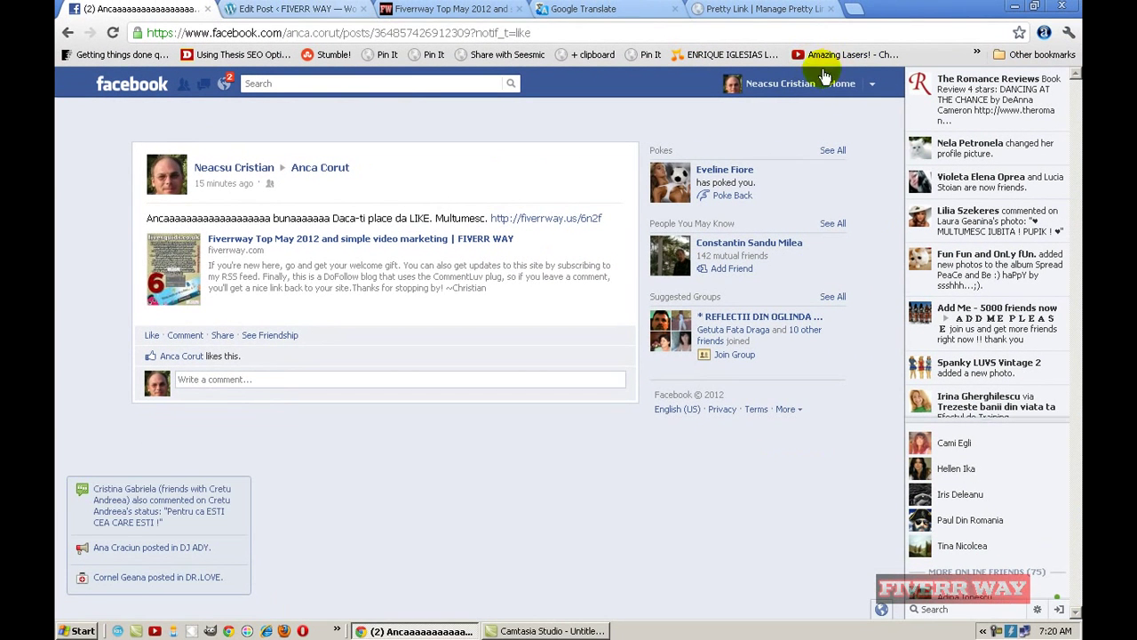
Return to the Facebook home feed and open the full list of joined groups
click(844, 86)
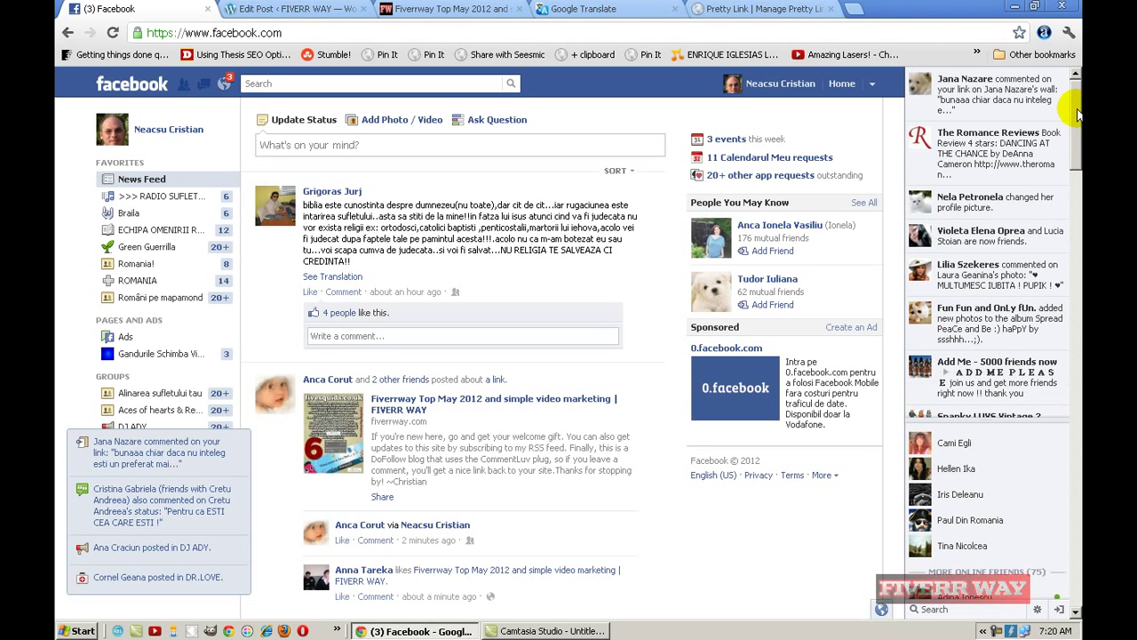
mouse_move(1077, 111)
mouse_down()
mouse_move(1076, 182)
mouse_move(1075, 98)
mouse_up()
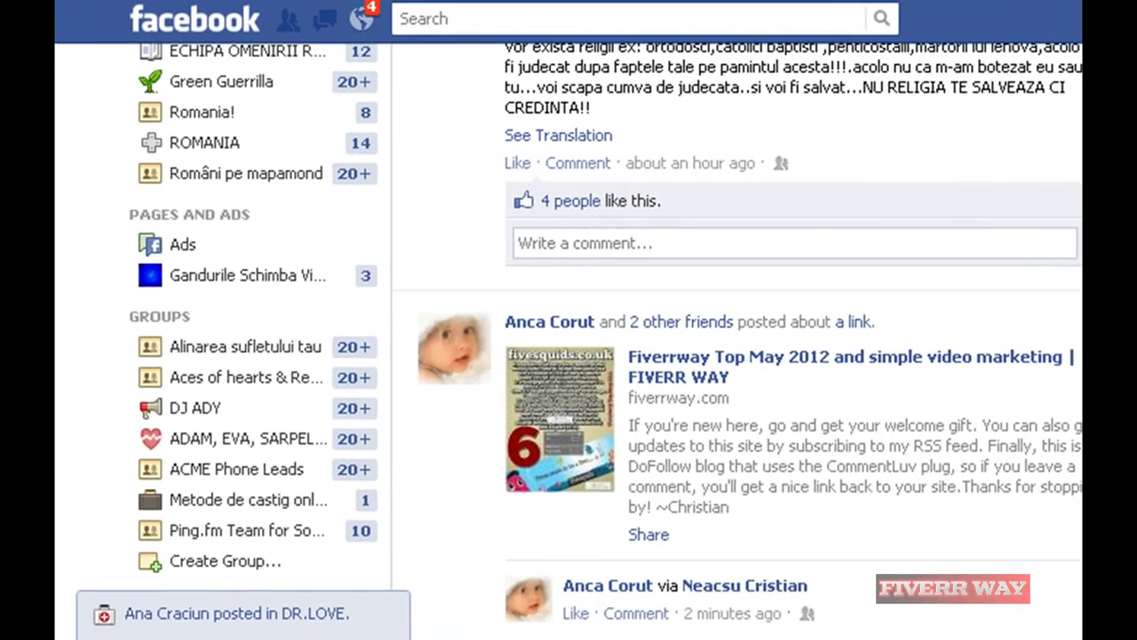
scroll(607, 341, up, 3)
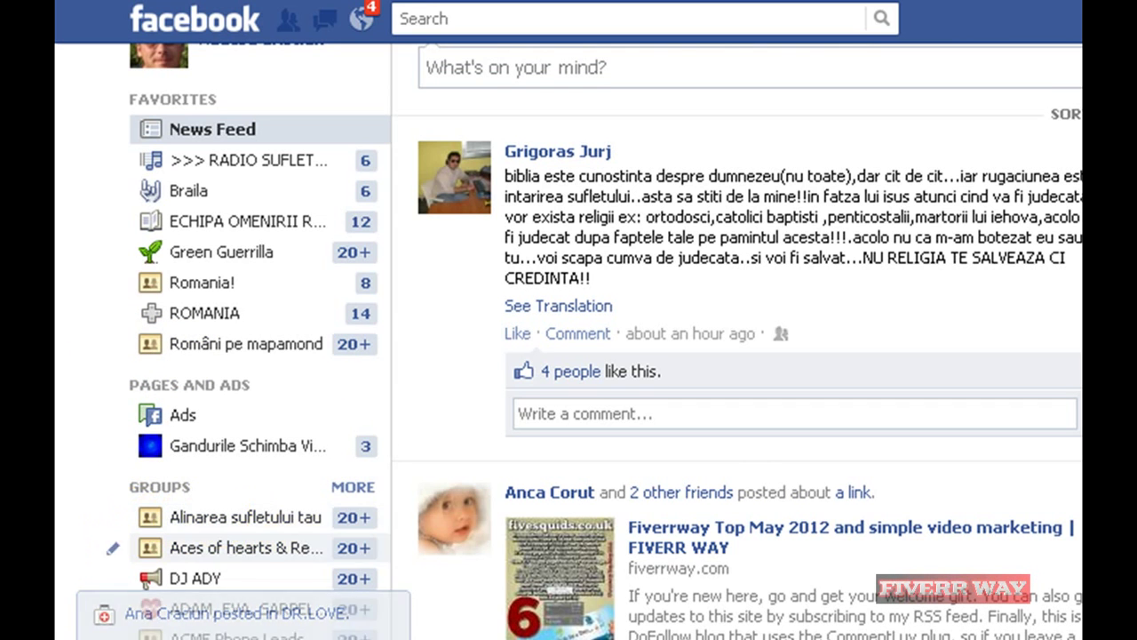
click(391, 615)
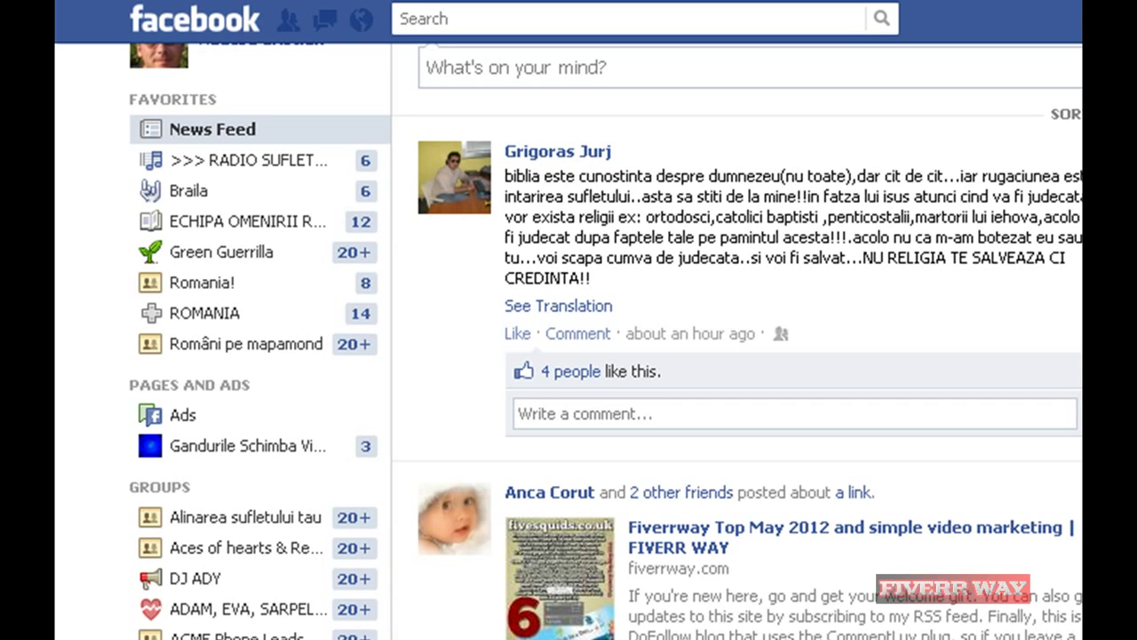
click(114, 517)
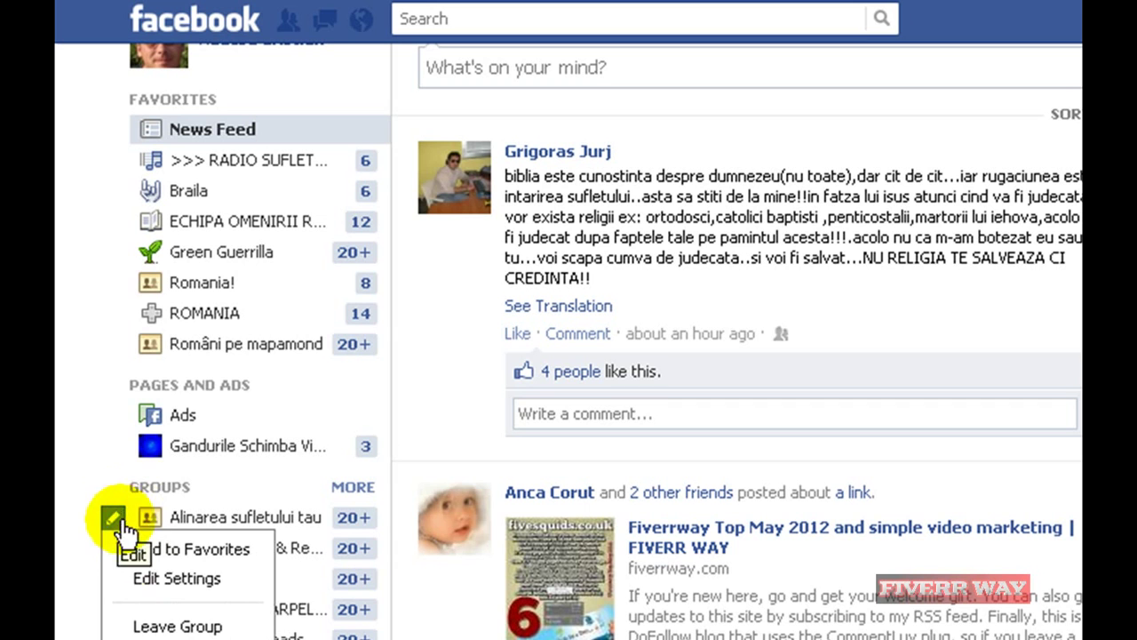
click(92, 429)
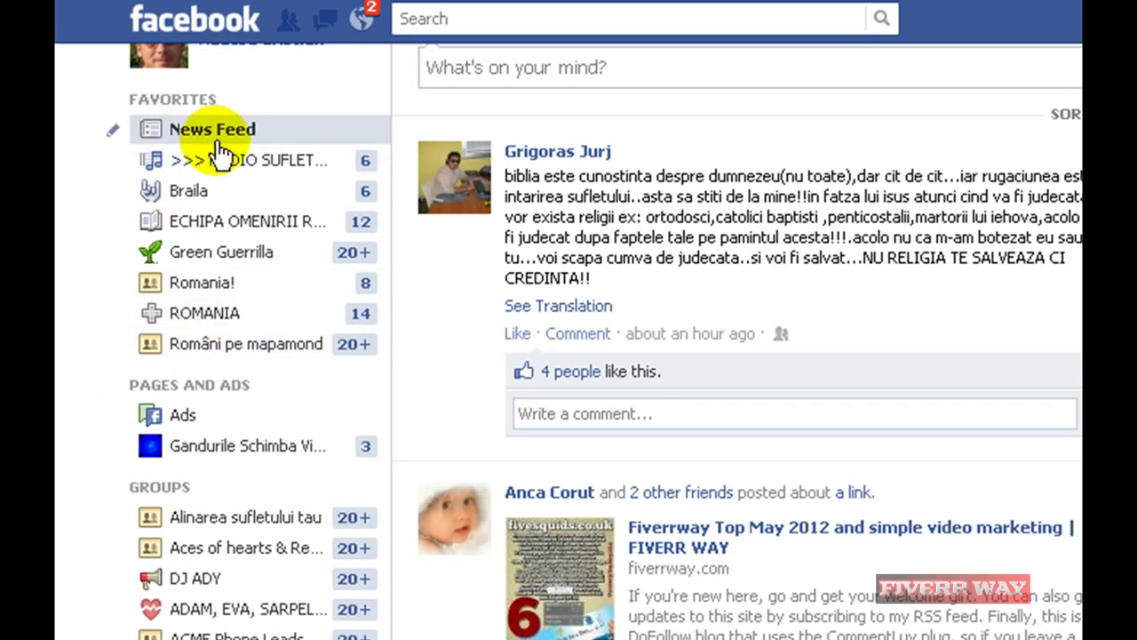
mouse_move(208, 518)
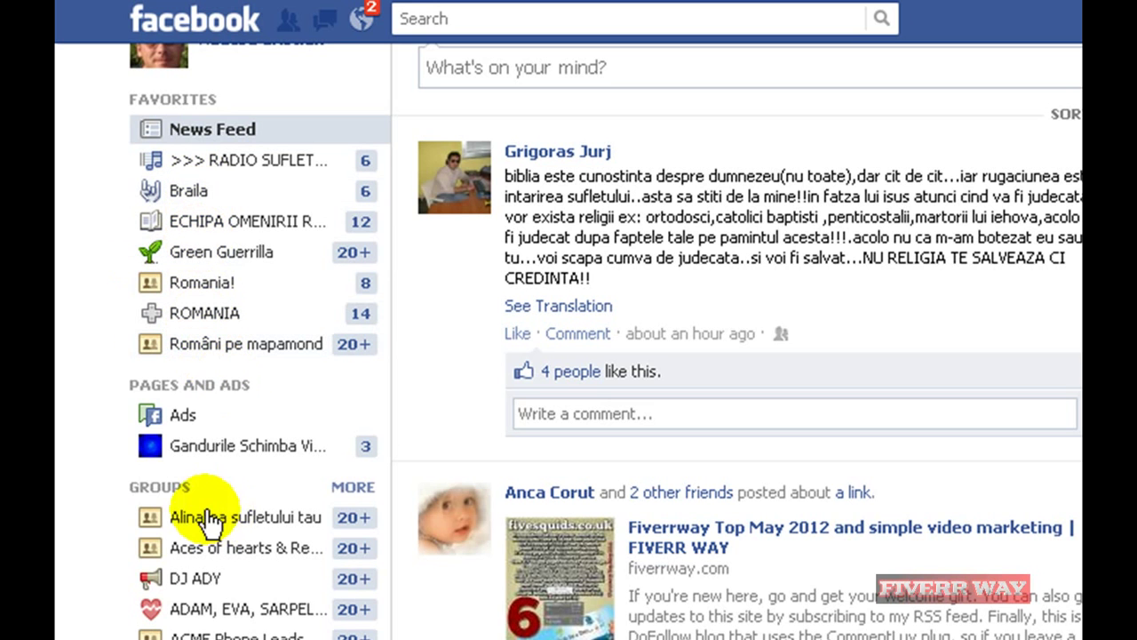
click(162, 490)
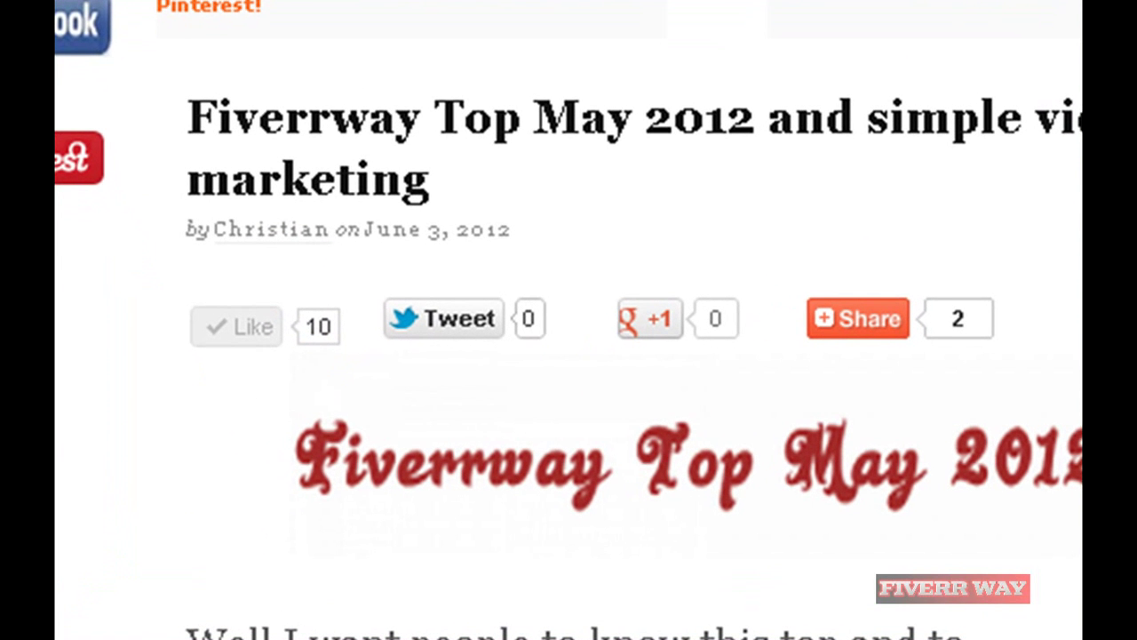
Check the Facebook like counters above and below the Fiverrway Top May 2012 article on the blog
click(274, 382)
scroll(568, 355, down, 20)
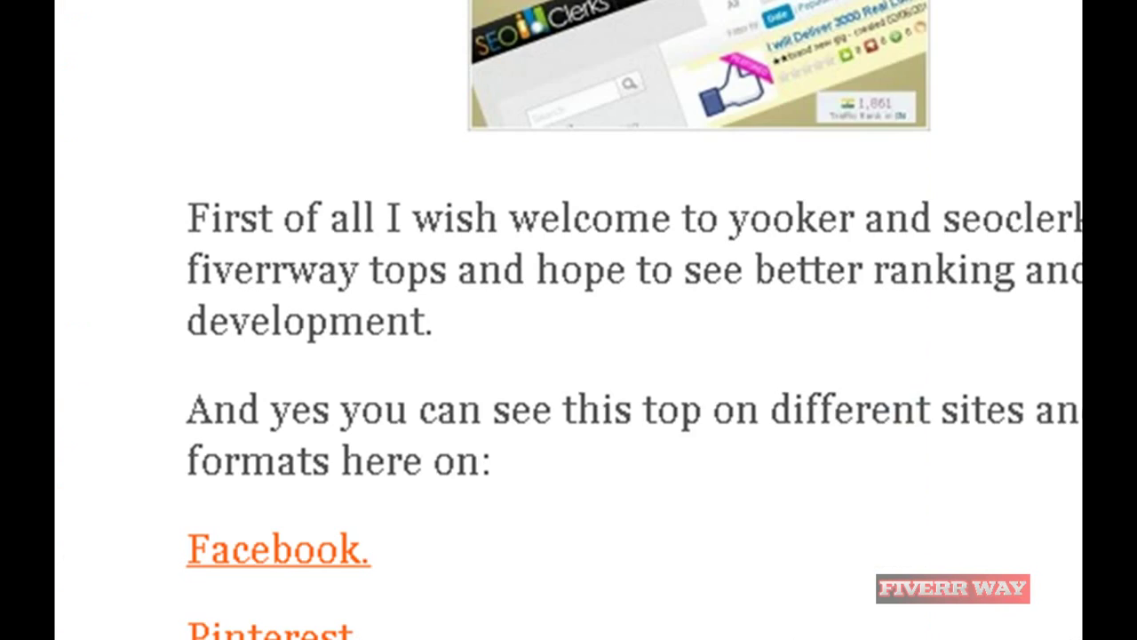
scroll(568, 356, down, 20)
scroll(568, 356, up, 10)
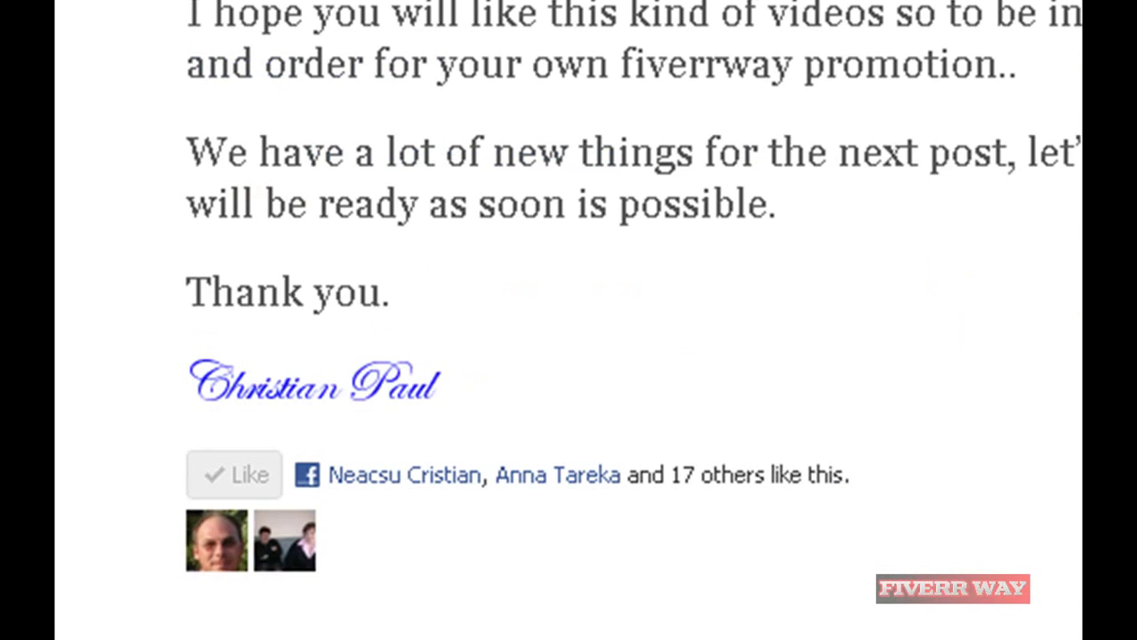
scroll(569, 356, up, 1)
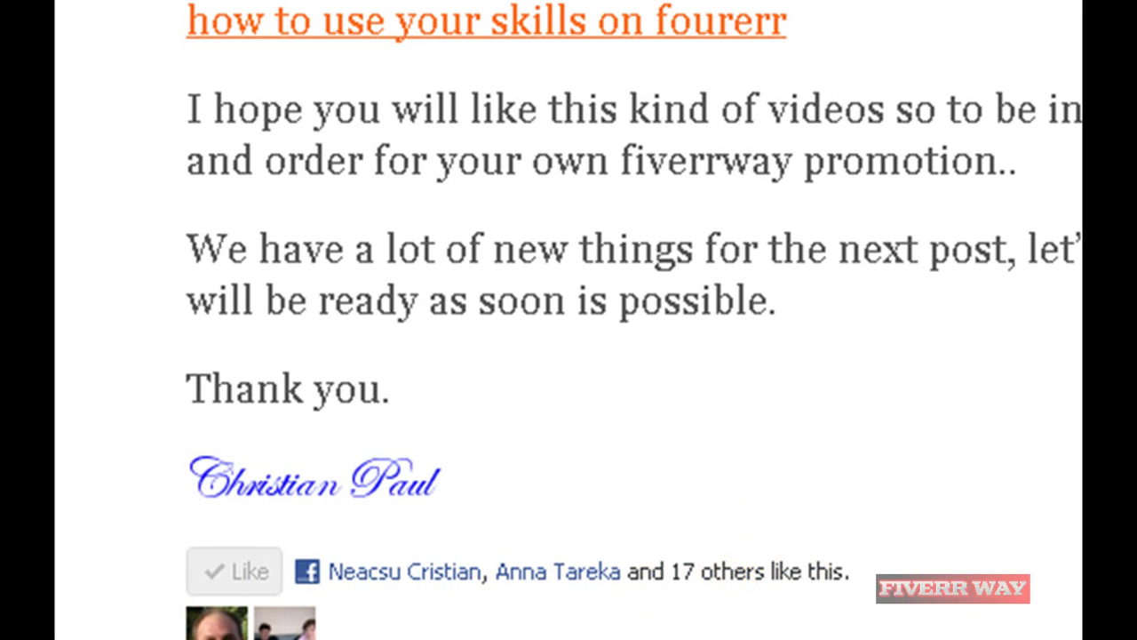
scroll(1075, 103, up, 20)
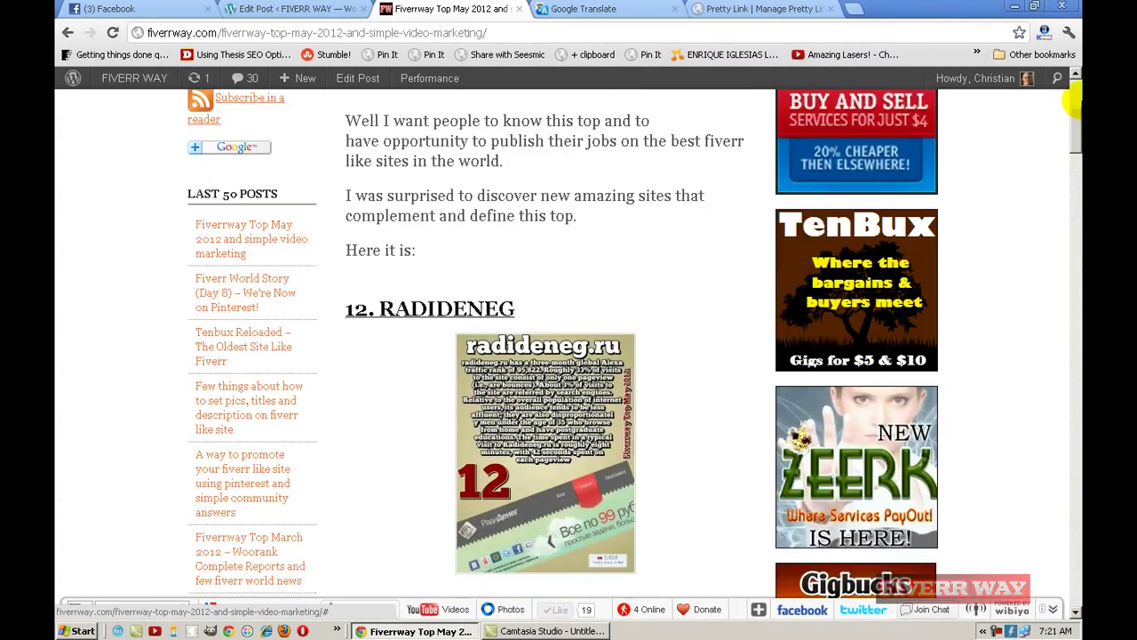
scroll(1075, 103, up, 4)
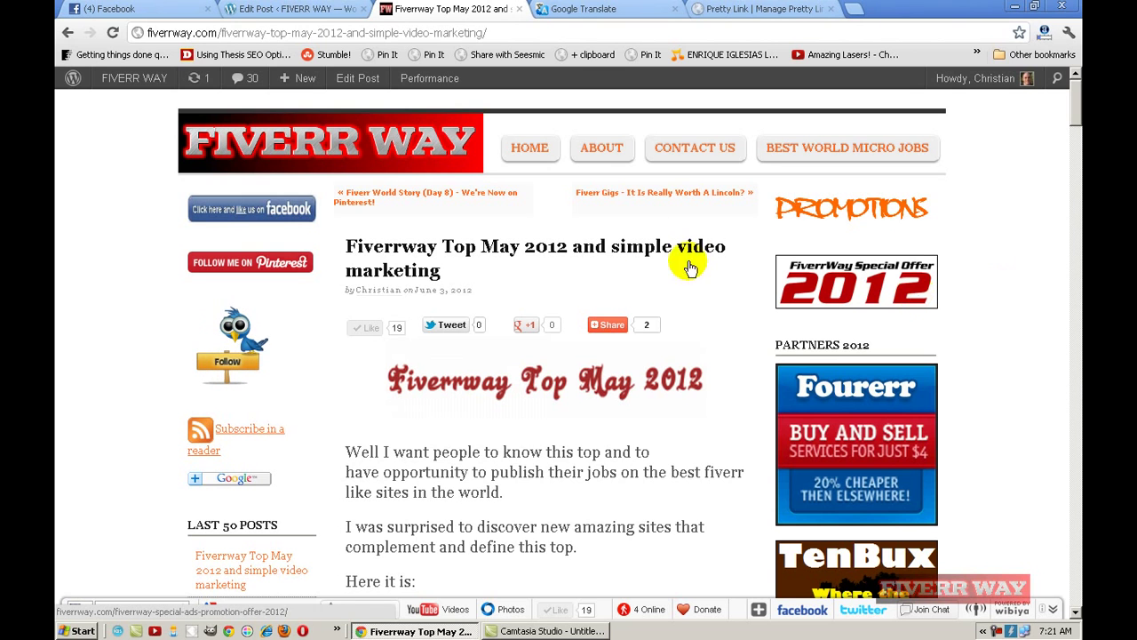
click(147, 9)
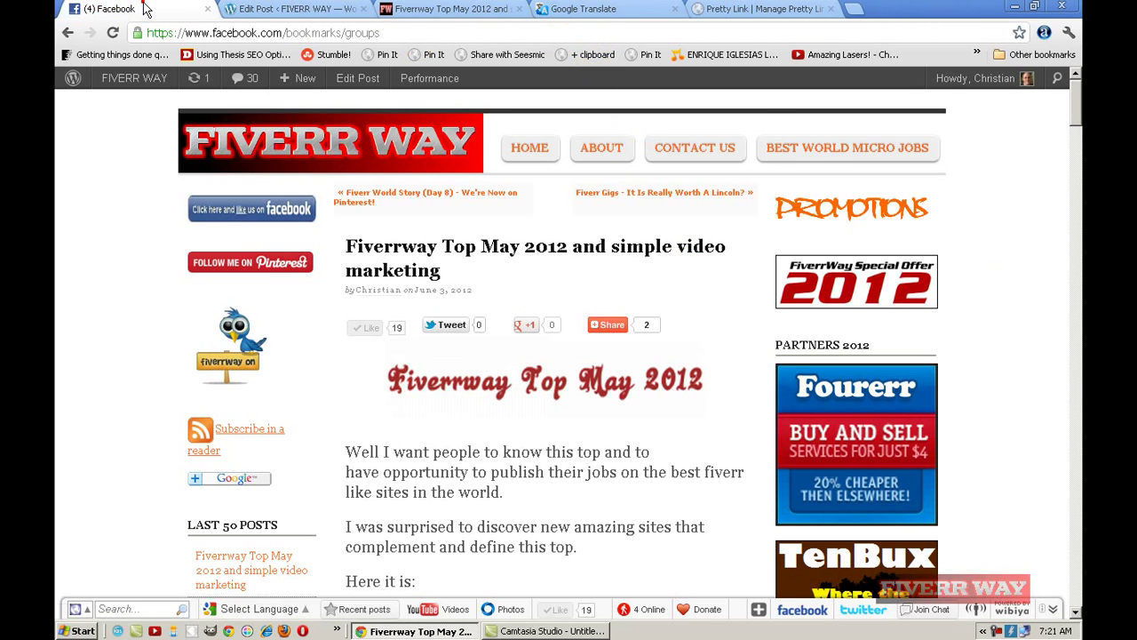
click(724, 11)
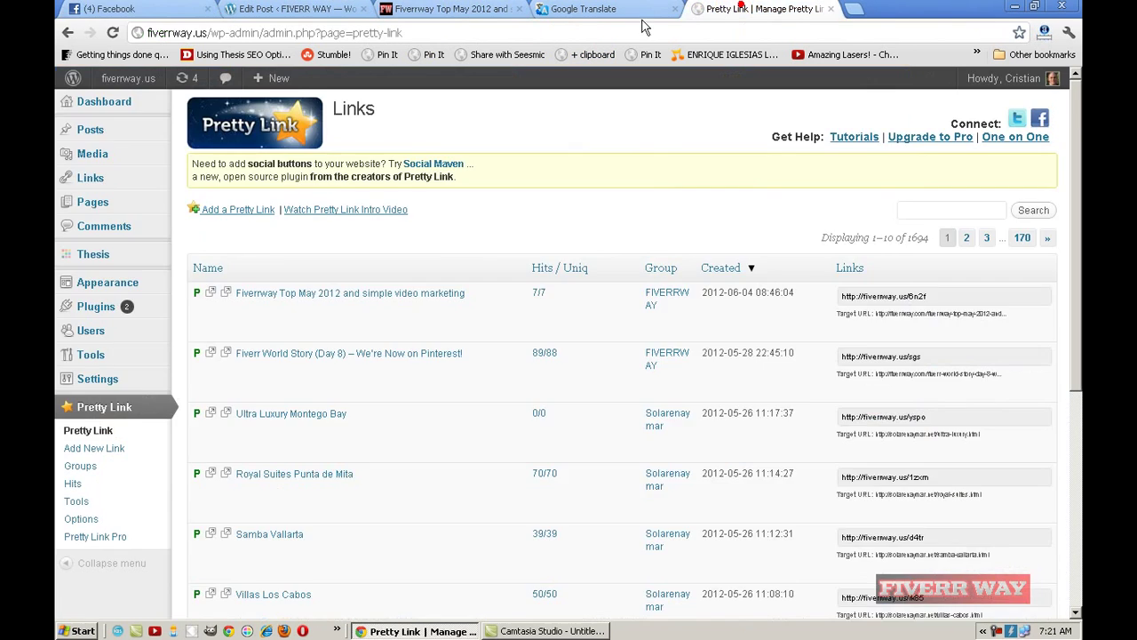
click(933, 302)
right_click(871, 302)
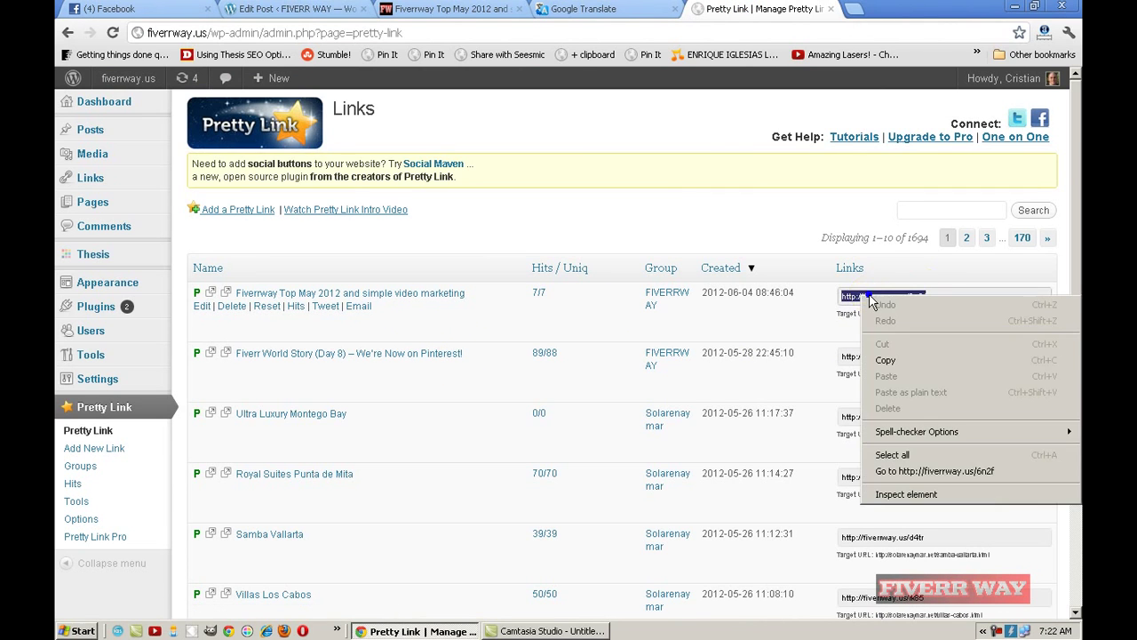
click(886, 360)
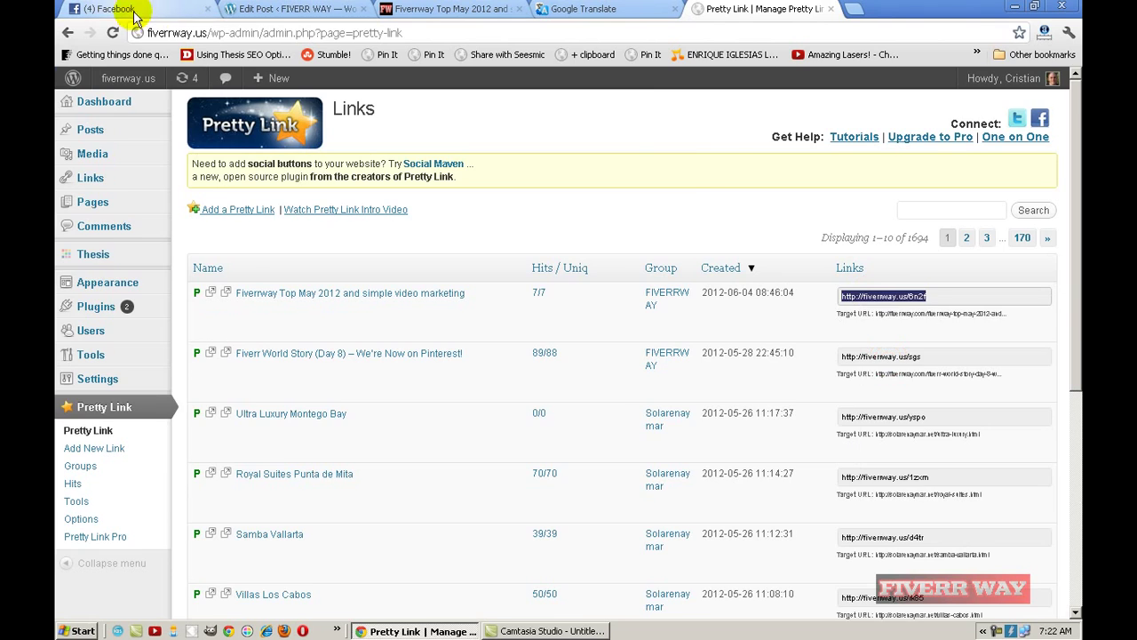
In Facebook's Blog Post Sharing Group, compose the post "Use your talents on the Best Fiverr Like Sites In The World" followed by the copied short link
click(136, 13)
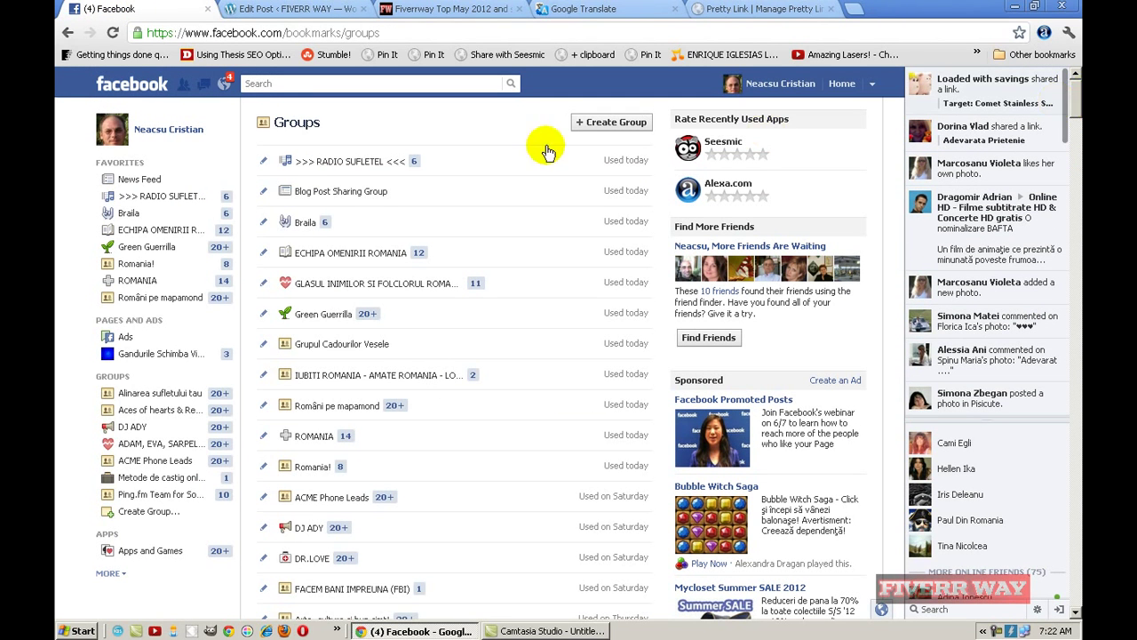
click(345, 193)
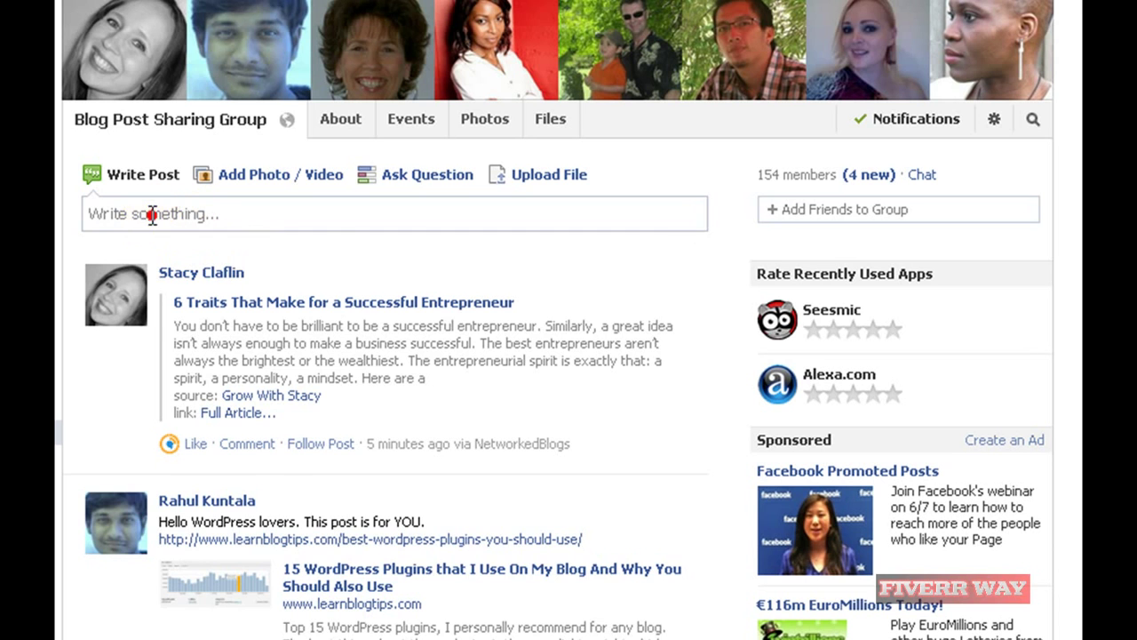
click(152, 215)
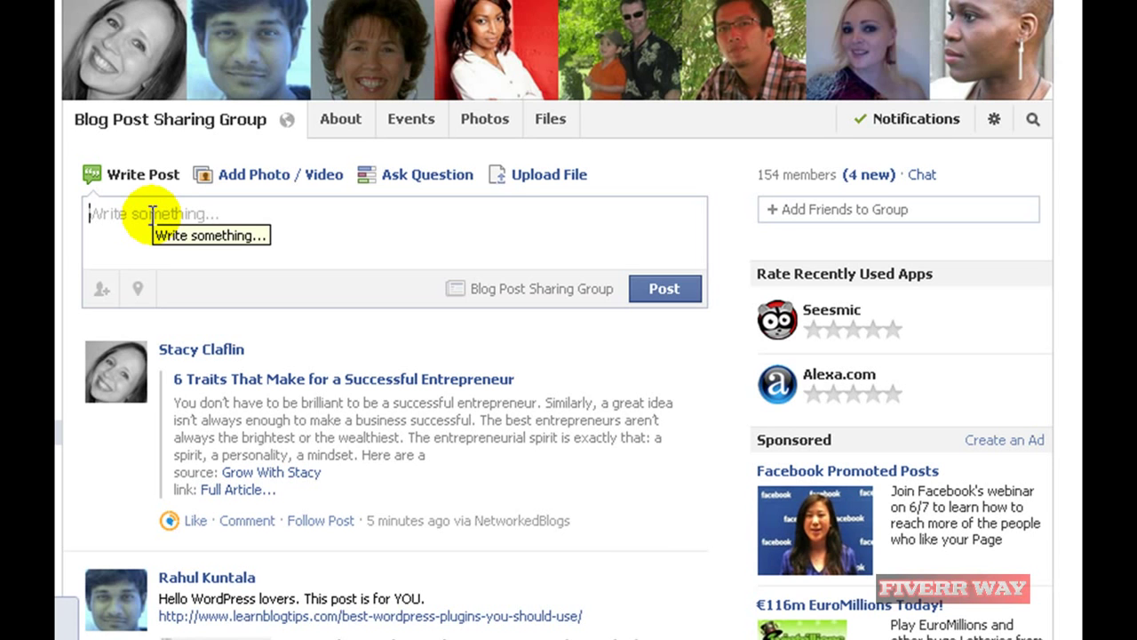
text(Use your talents)
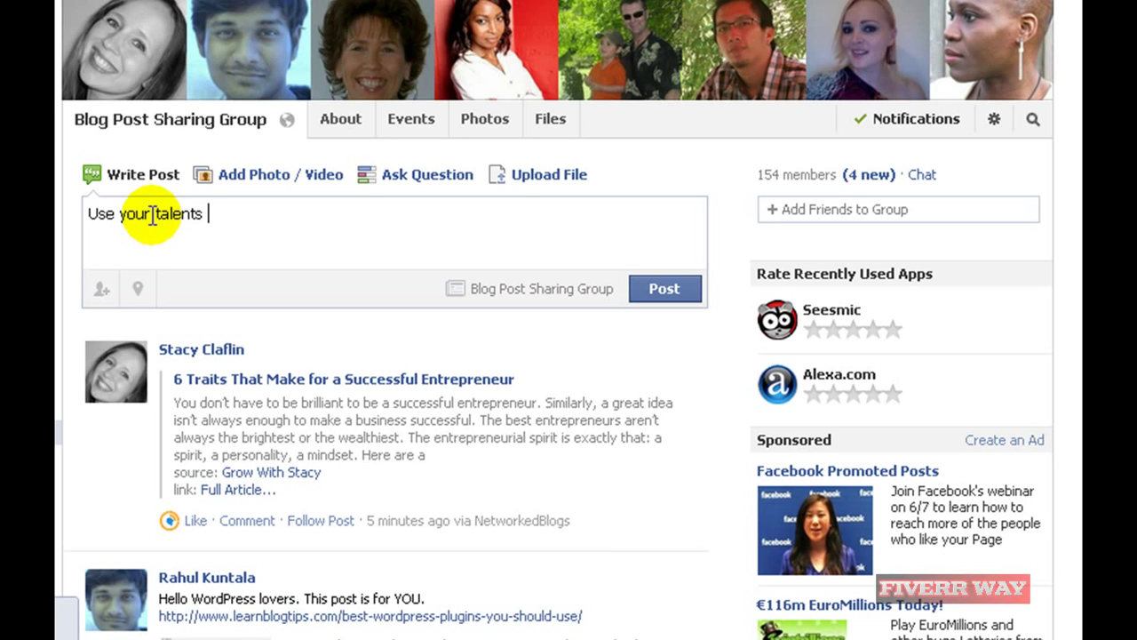
text( o)
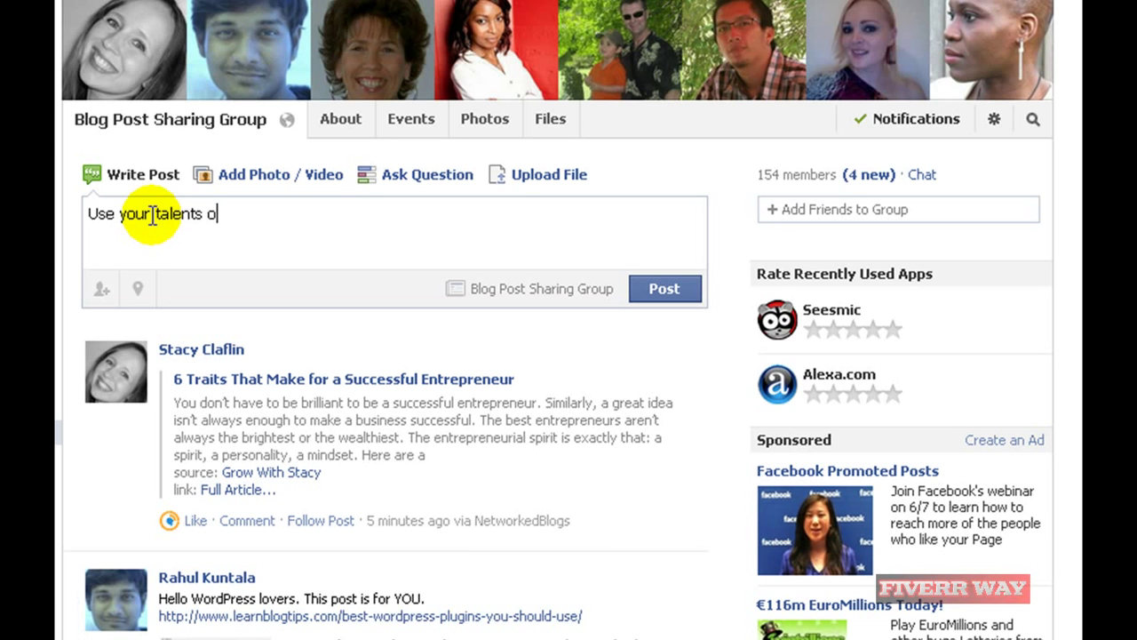
text(n the Best Fiverr)
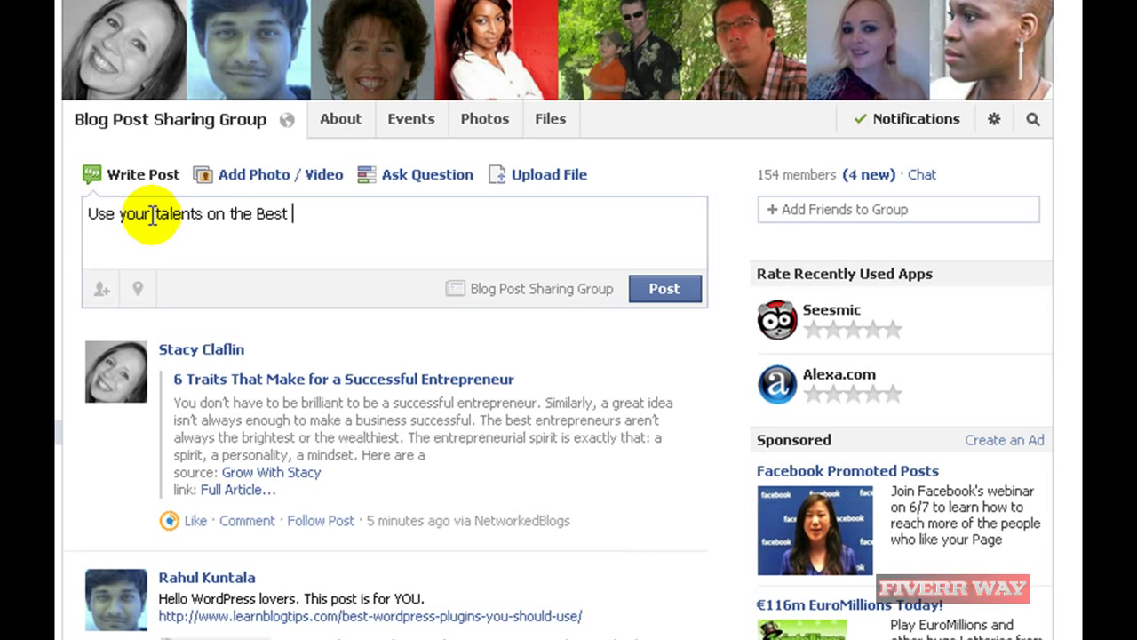
text( Like Site)
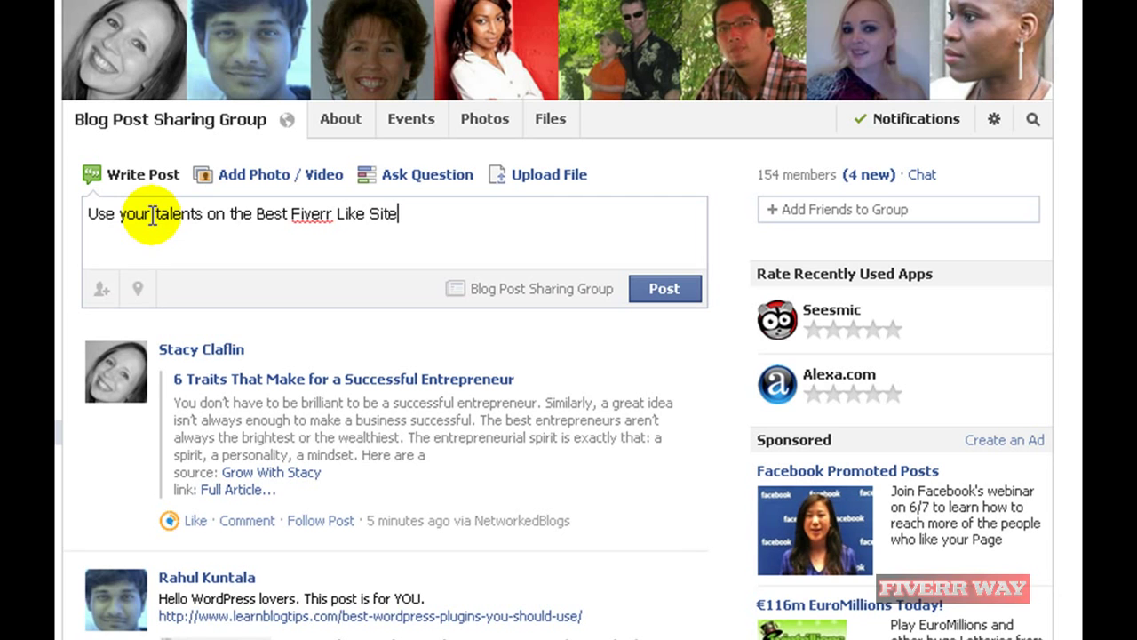
text(s In The World)
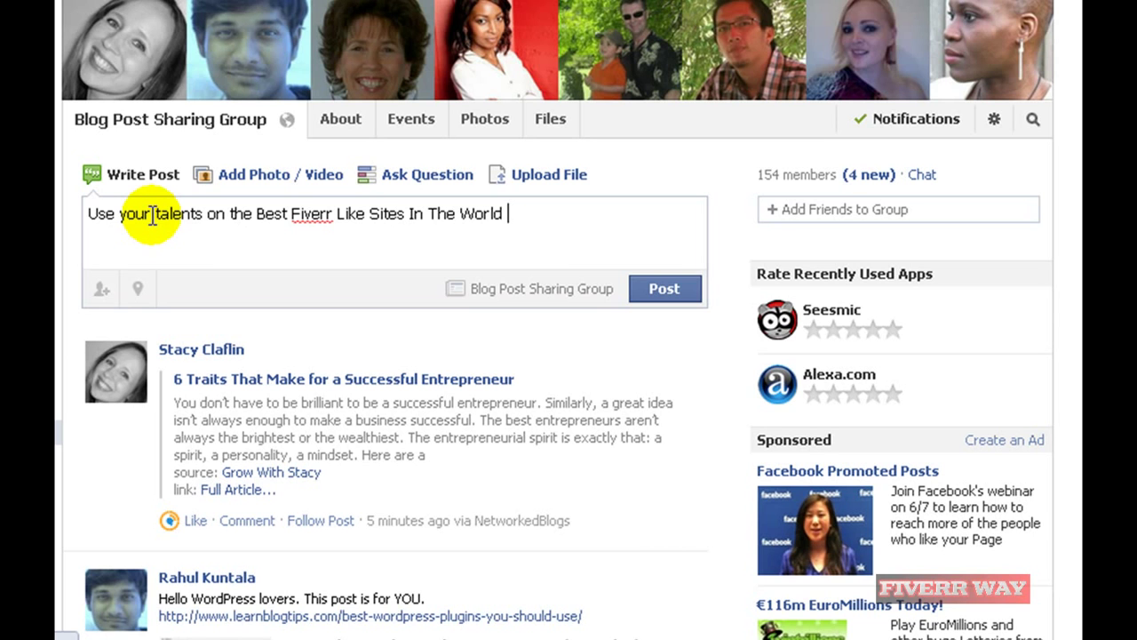
key(ctrl+v)
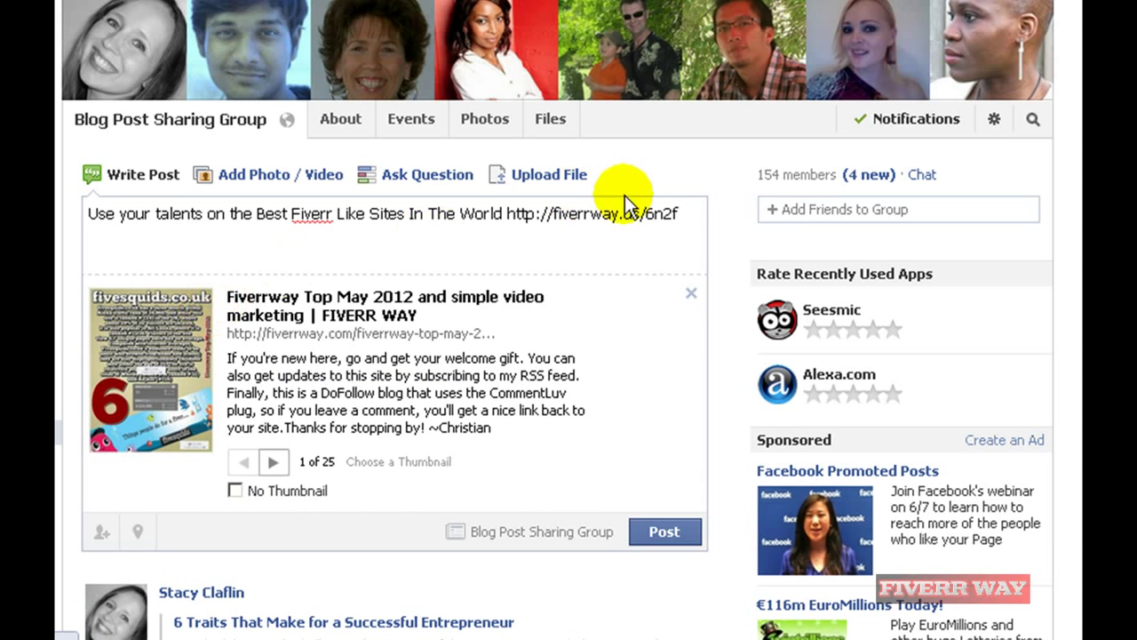
Copy the complete post text with its link and publish the post in the Blog Post Sharing Group
drag(682, 213, 100, 222)
right_click(100, 222)
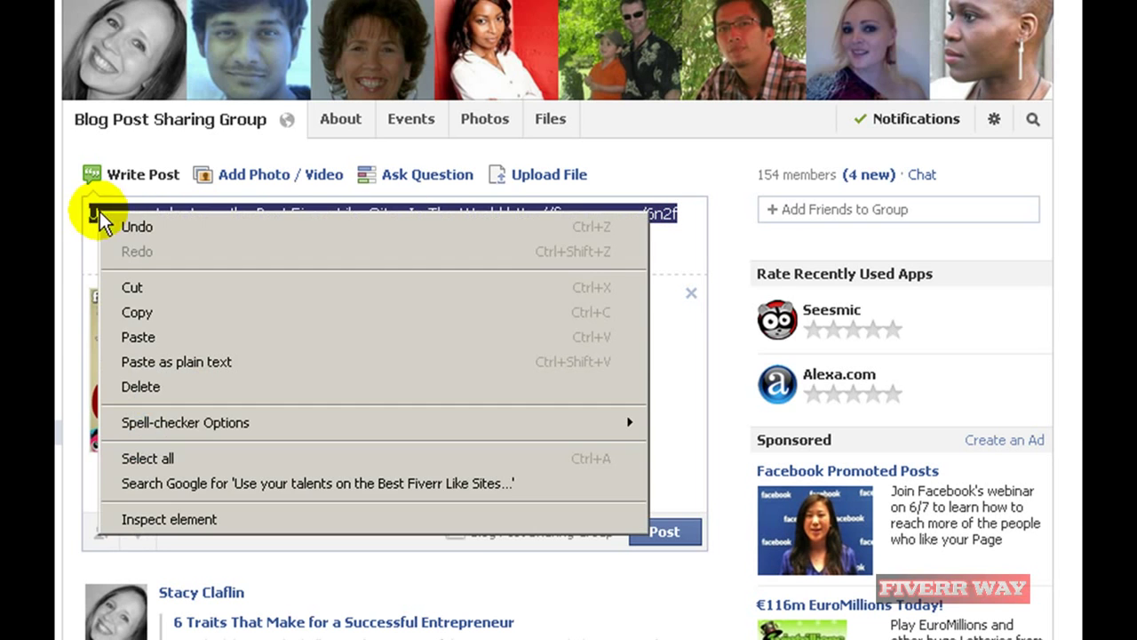
click(168, 314)
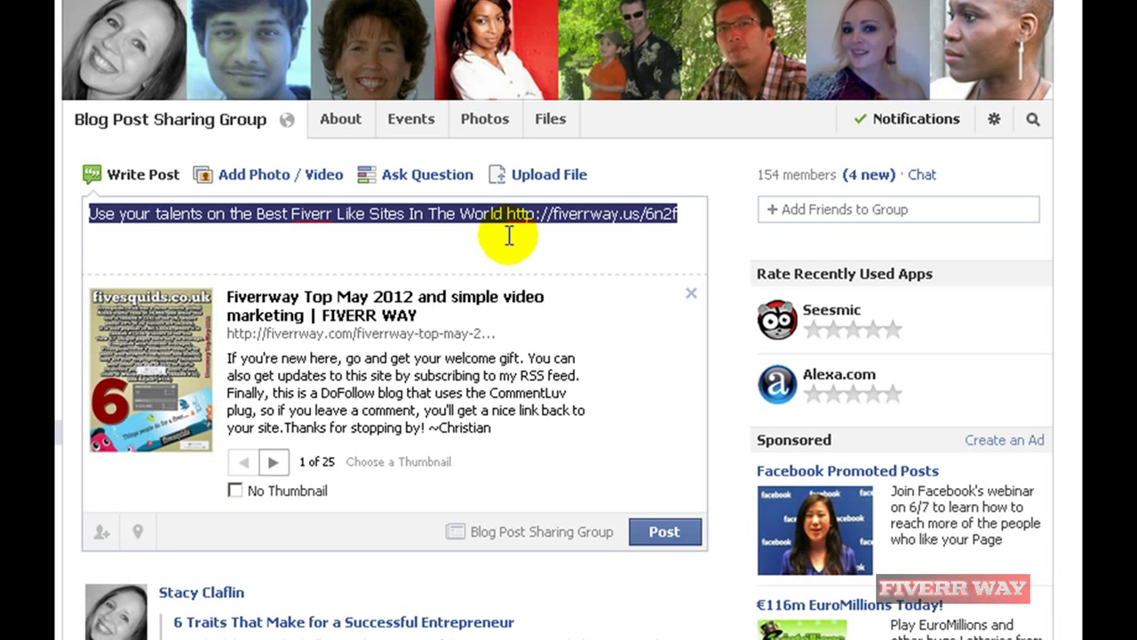
click(668, 537)
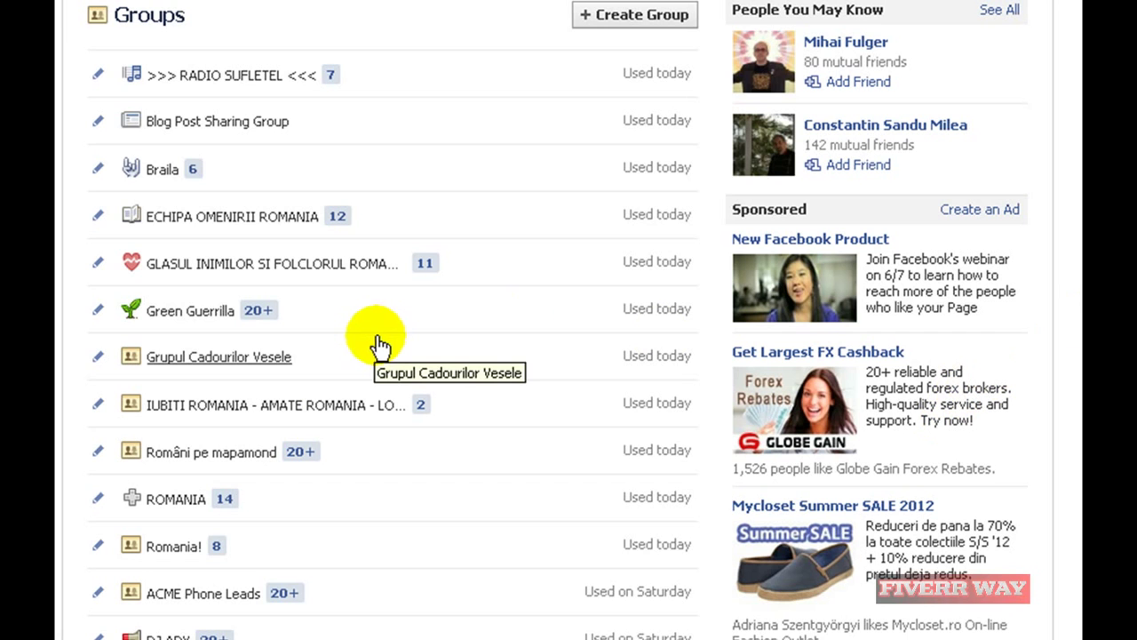
scroll(568, 319, down, 6)
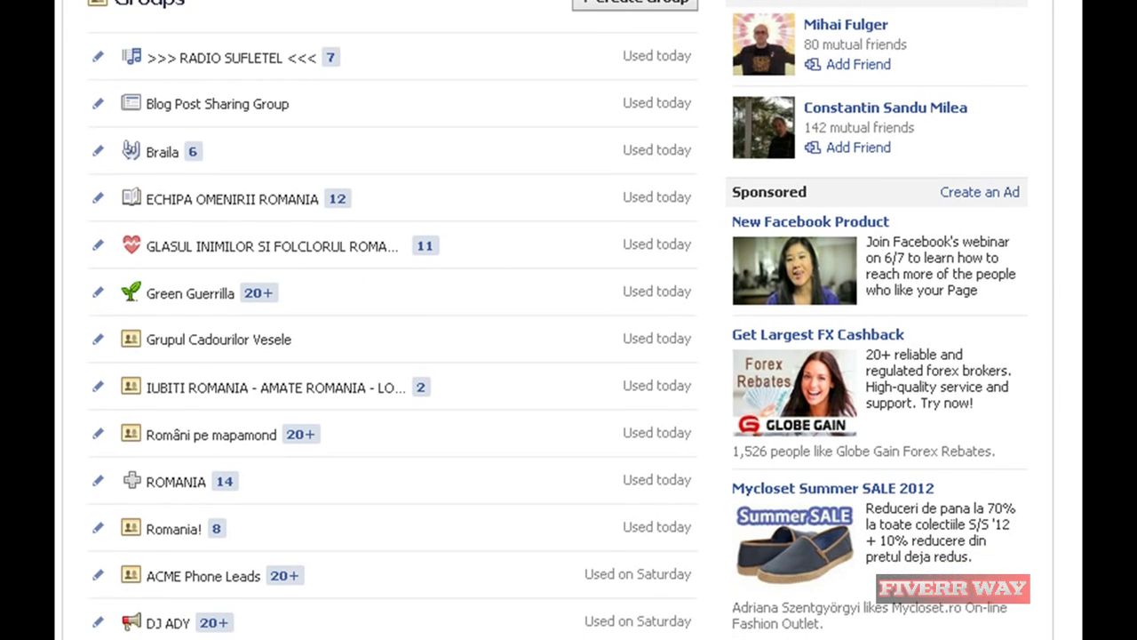
scroll(568, 319, down, 2)
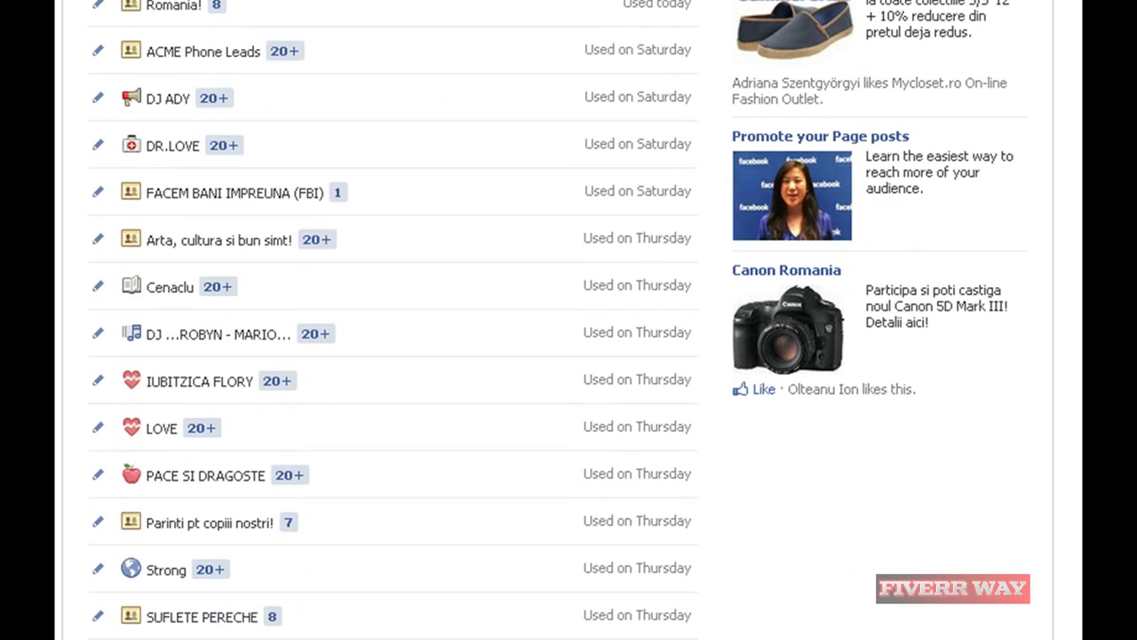
scroll(569, 319, down, 3)
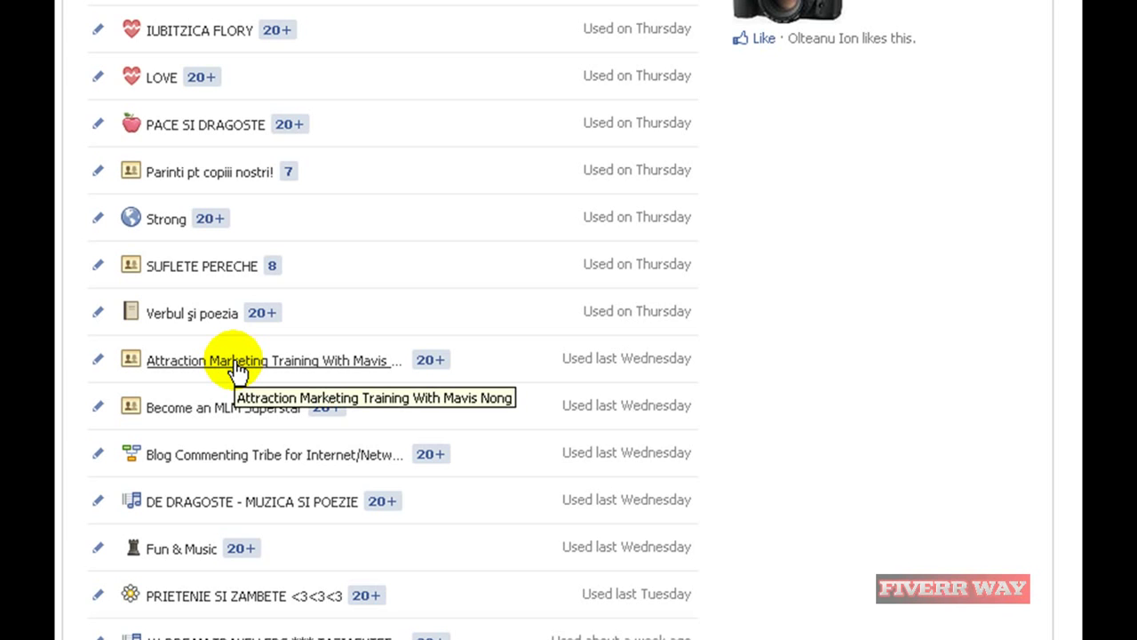
click(238, 369)
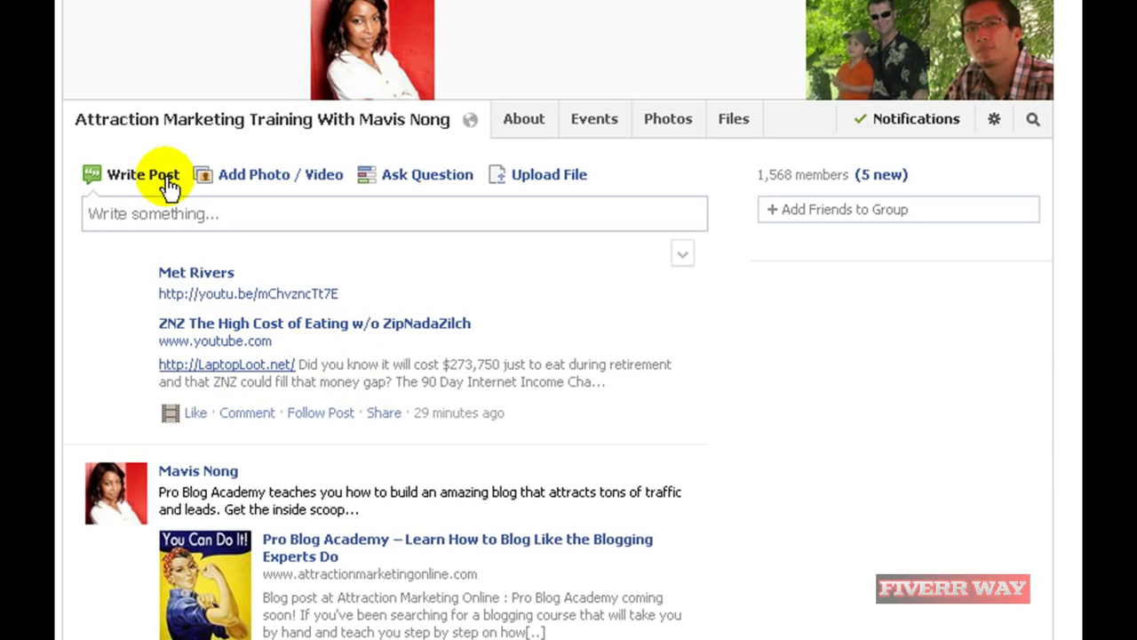
click(180, 213)
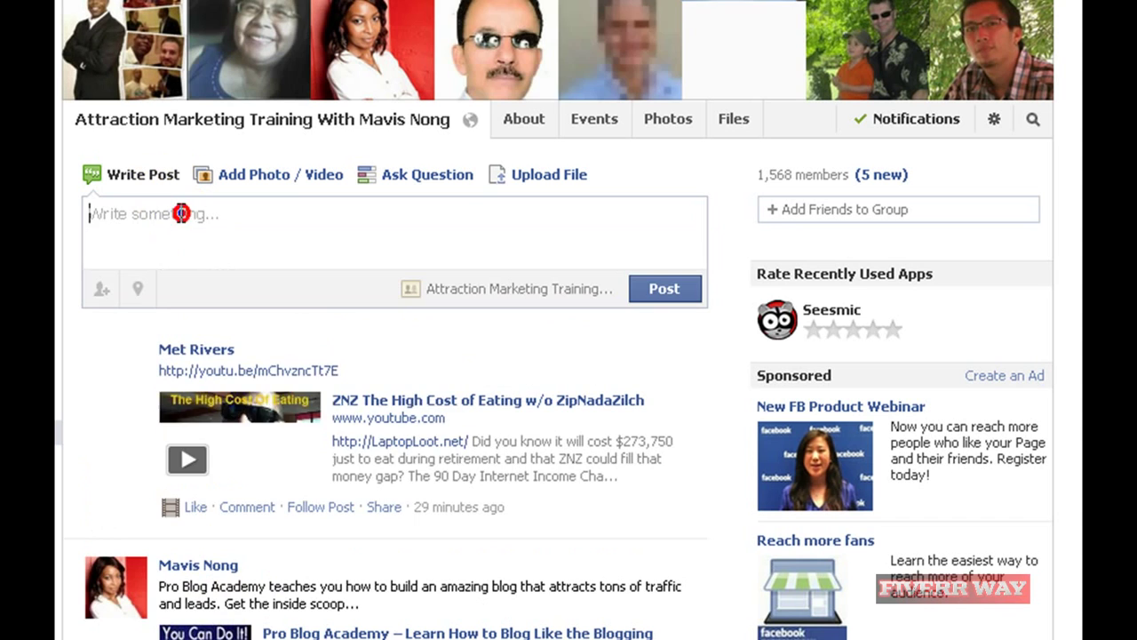
right_click(180, 214)
click(256, 340)
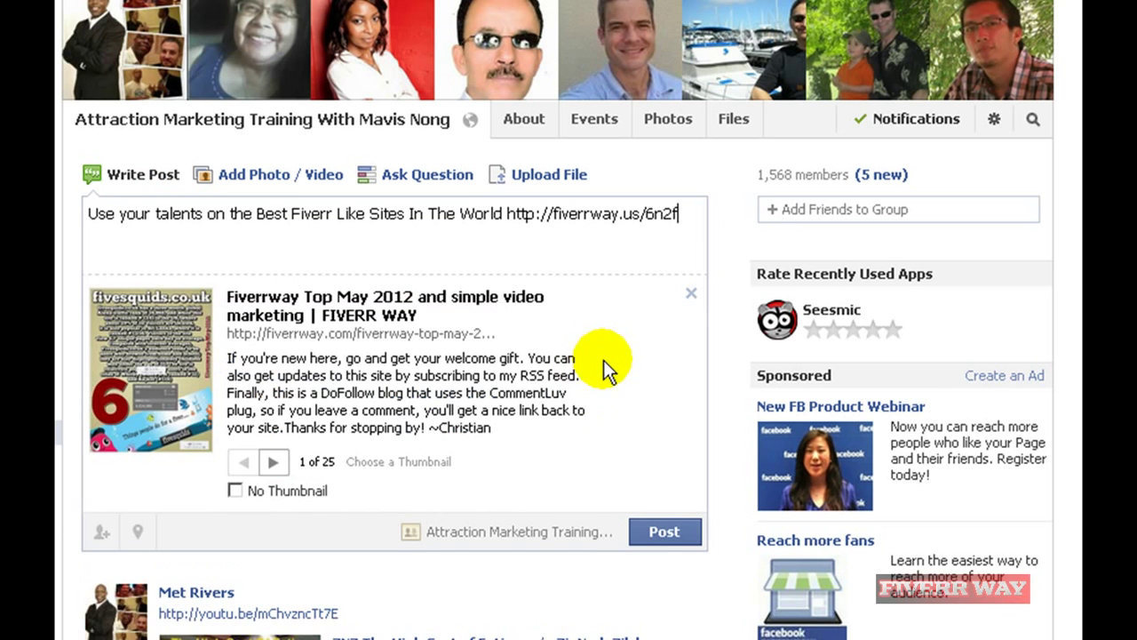
click(665, 533)
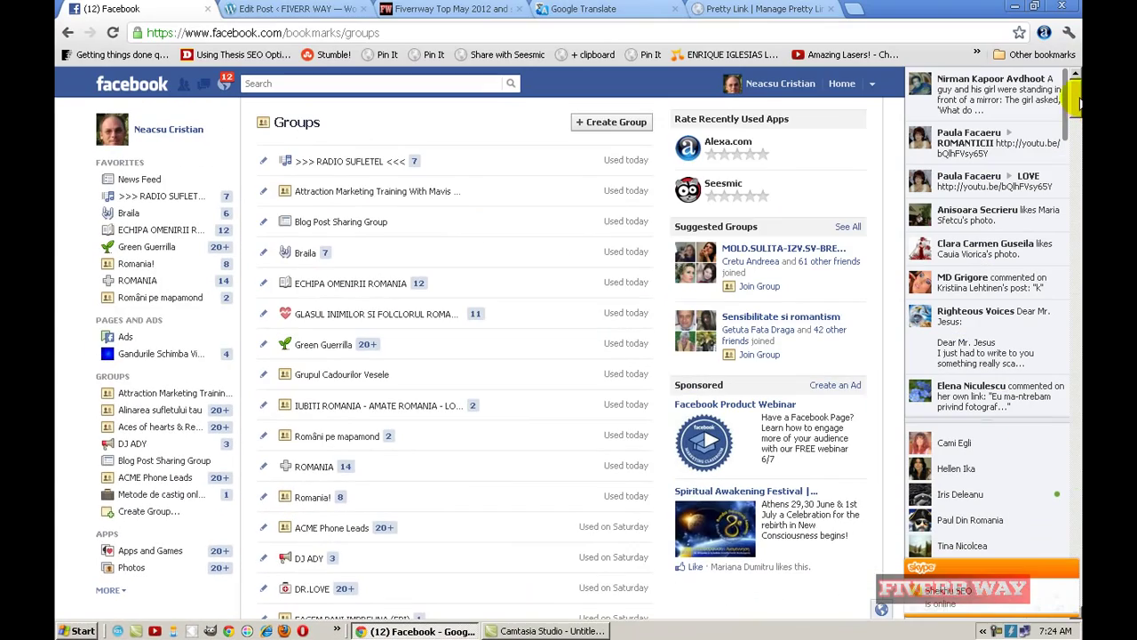
Open Black Networking Groups from the groups list, paste the same promotional text with its short link and publish the post
drag(1078, 104, 1053, 172)
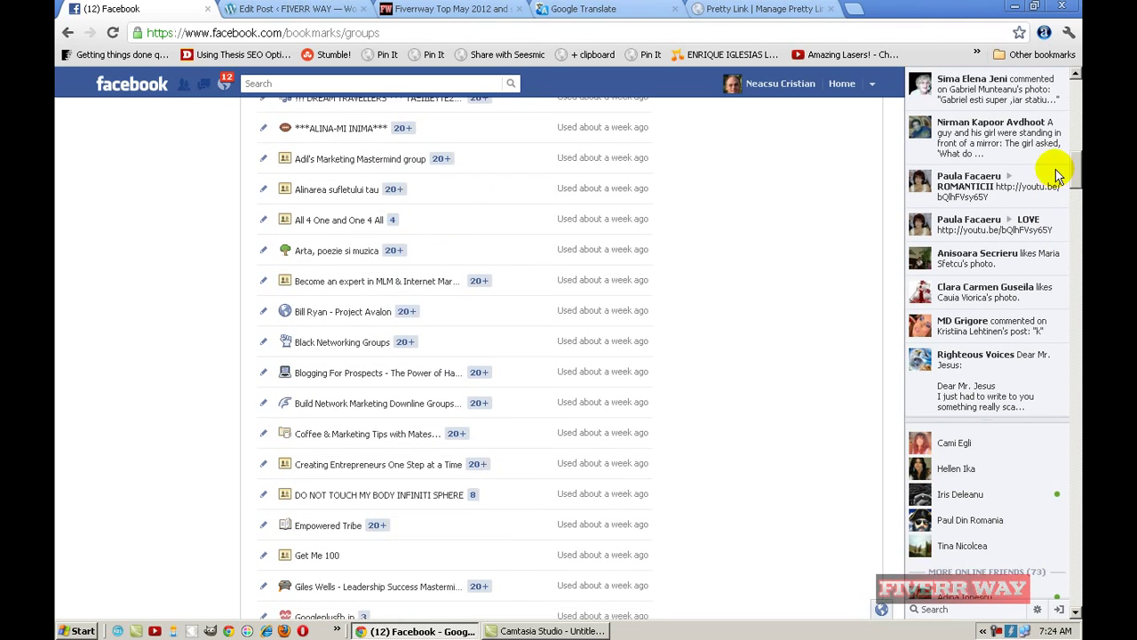
click(333, 347)
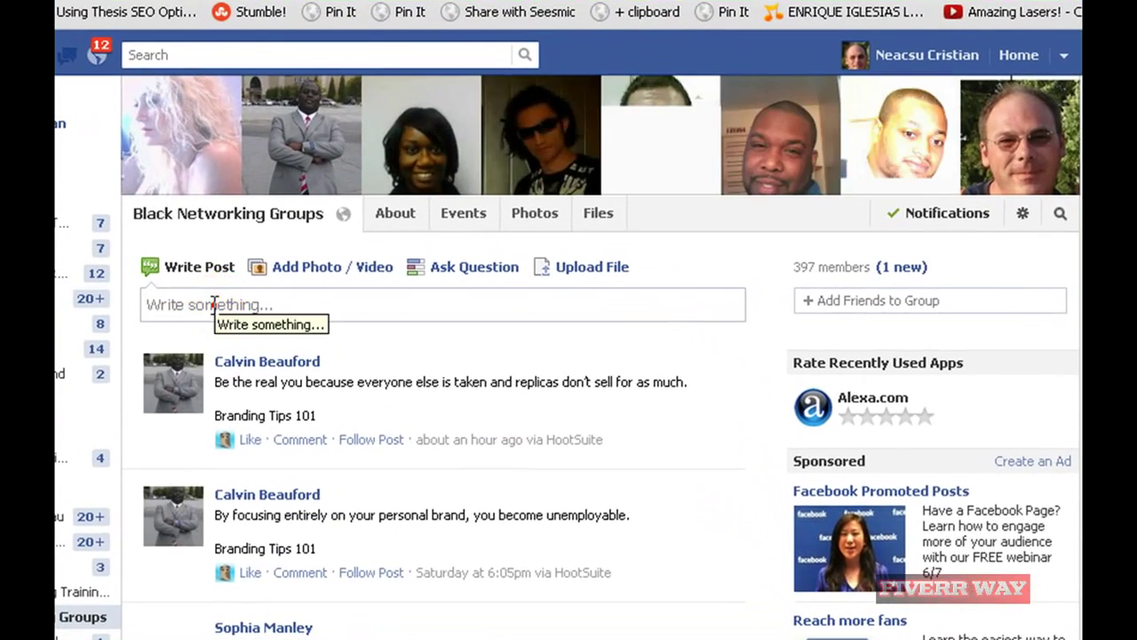
click(214, 305)
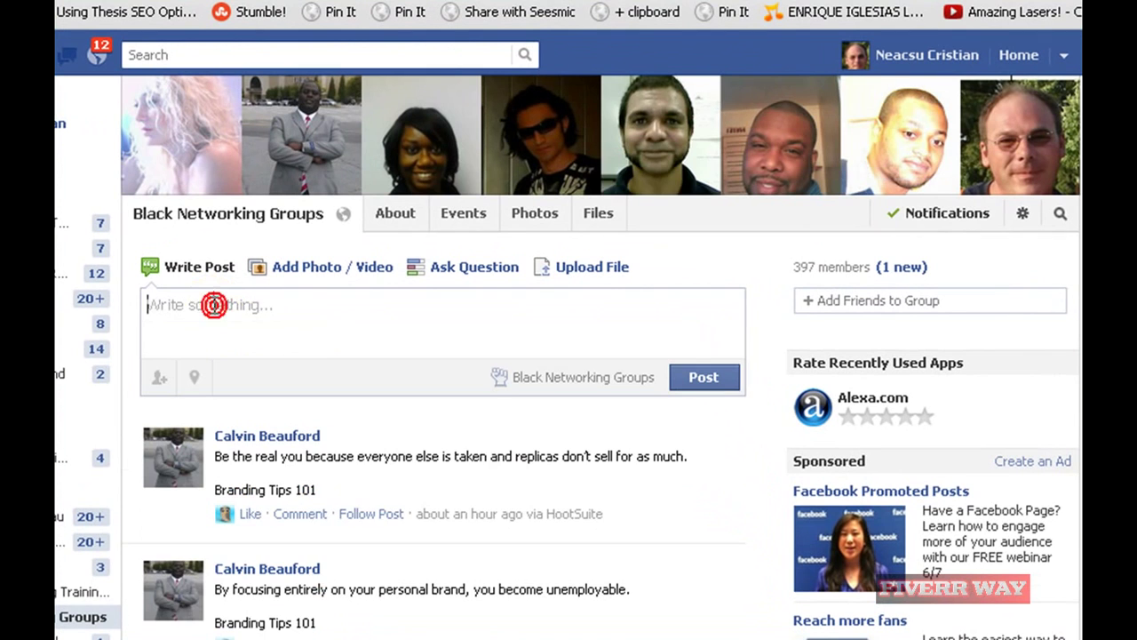
right_click(215, 306)
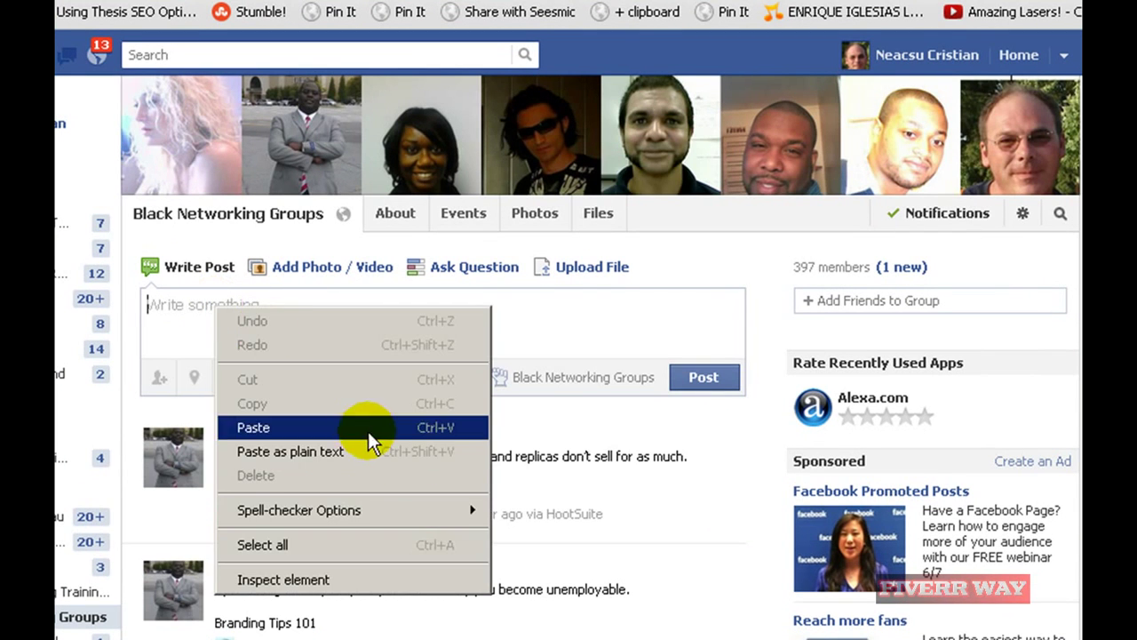
click(364, 427)
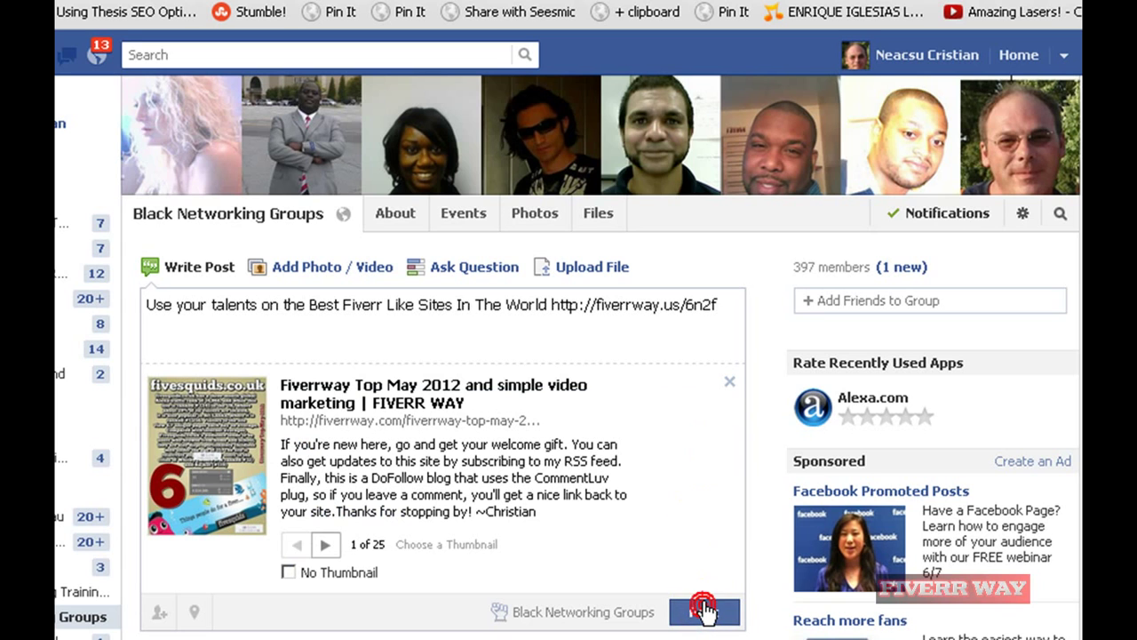
click(703, 609)
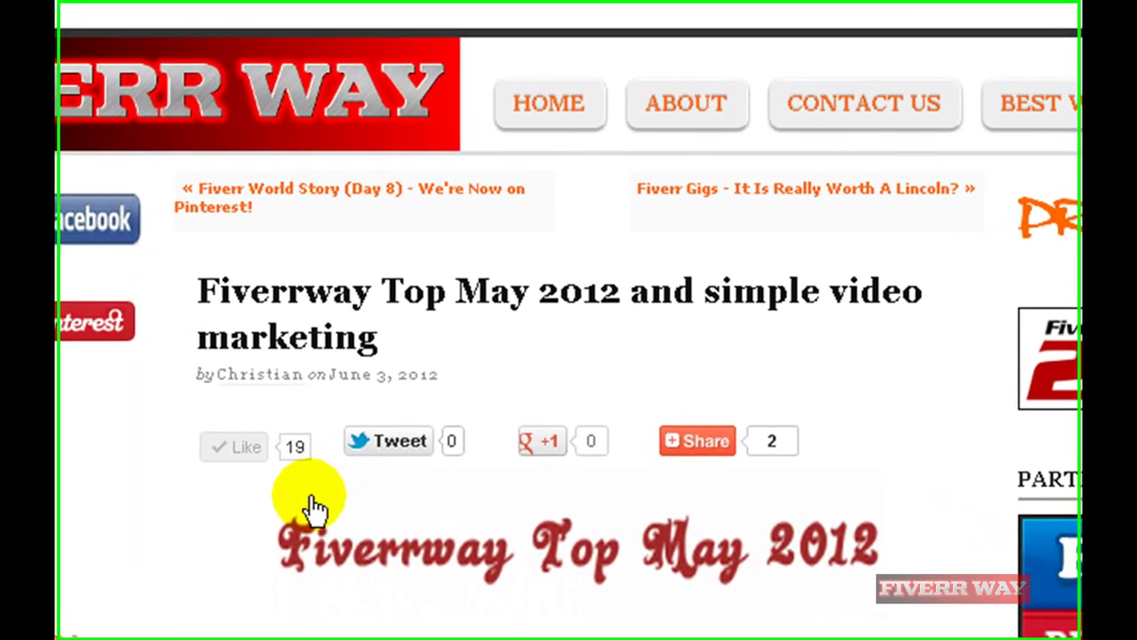
Check the article's like and share counters and sharing options on the blog, plus its hits in the Pretty Link list
click(315, 508)
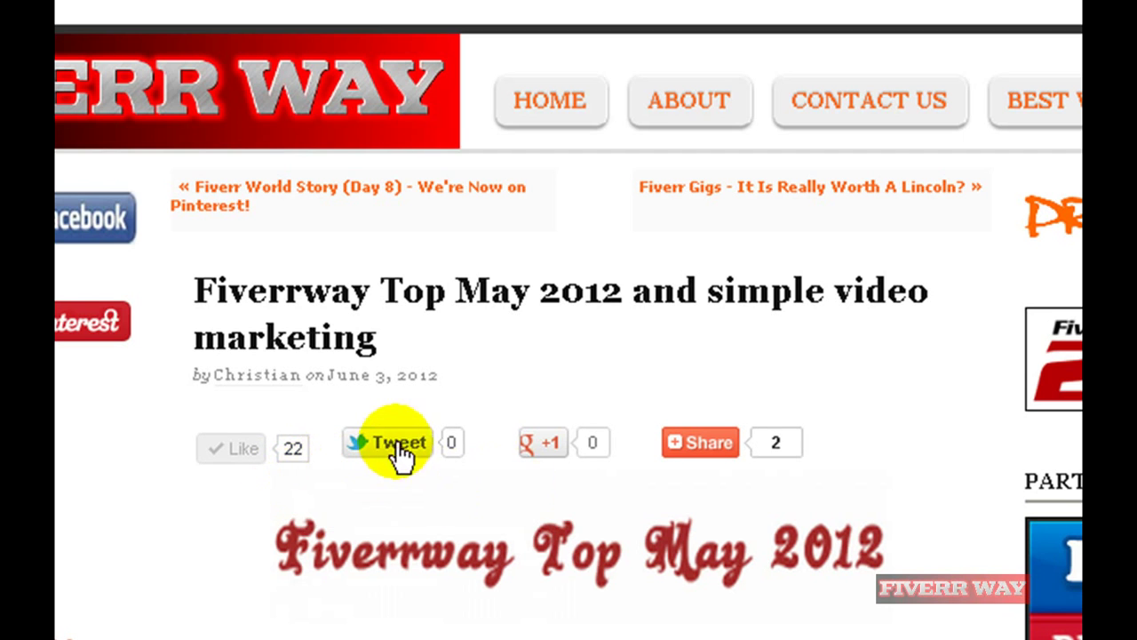
click(694, 444)
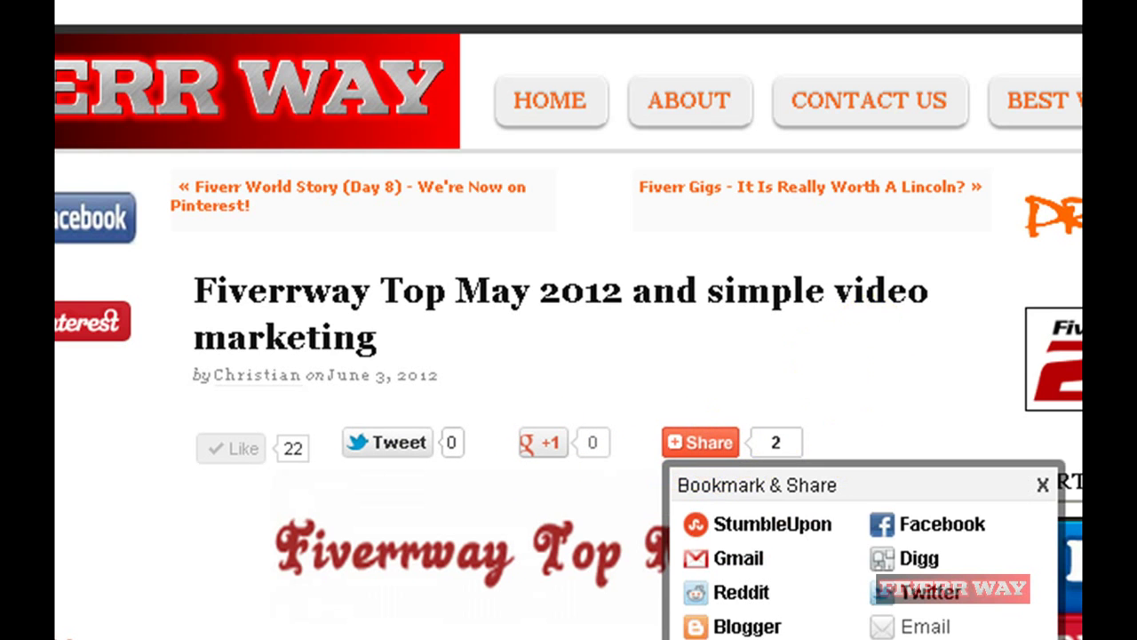
scroll(569, 356, down, 3)
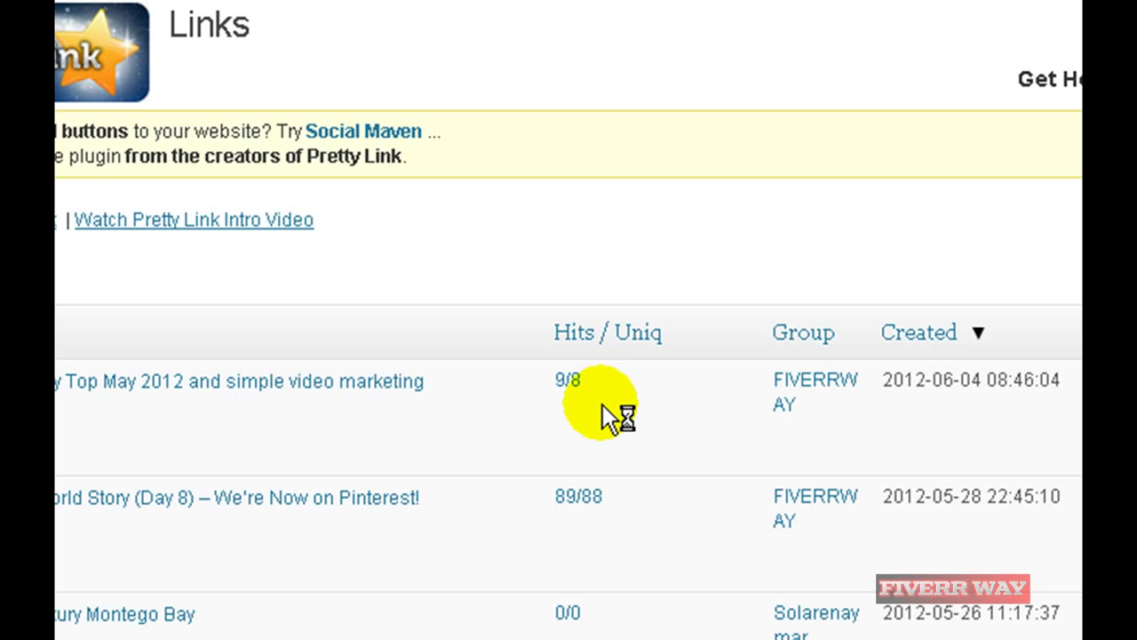
mouse_move(602, 405)
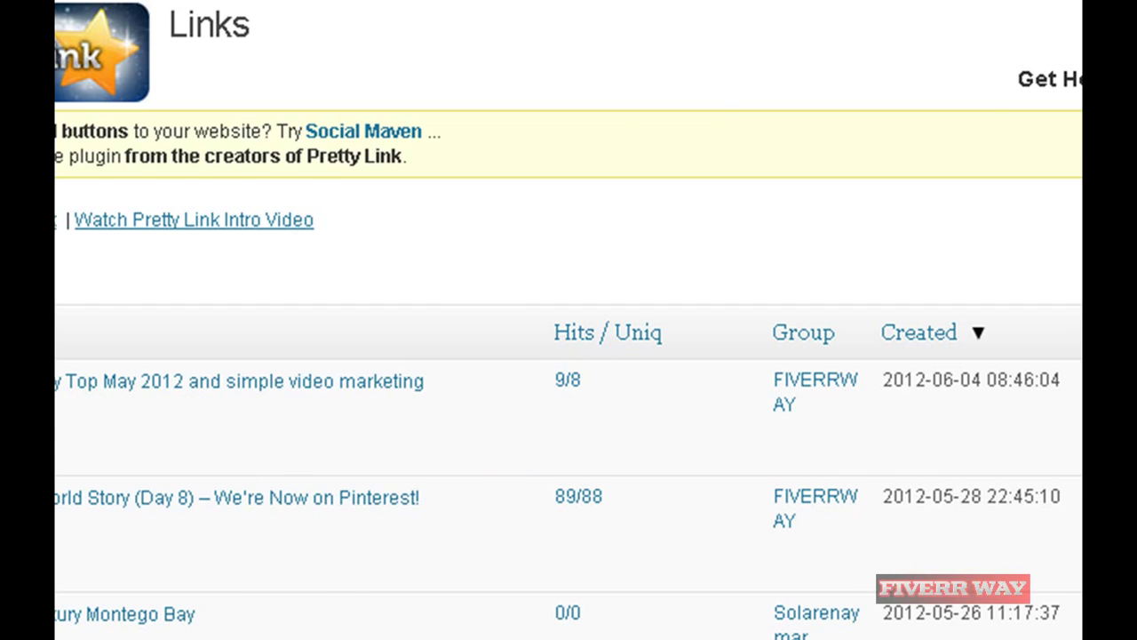
click(121, 9)
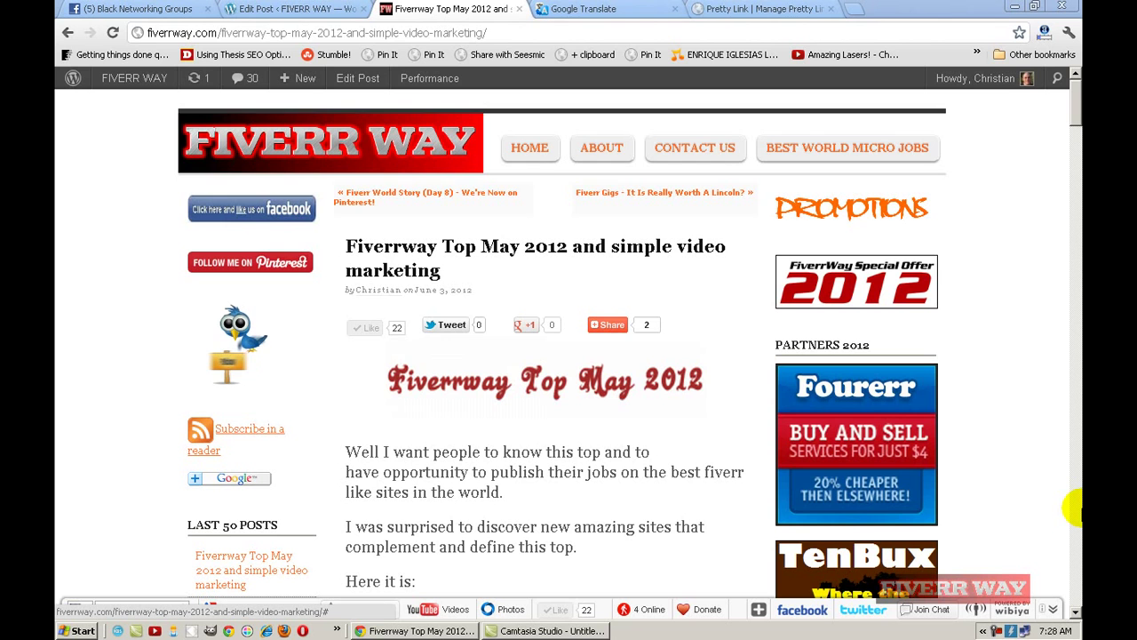
Review the FACEBOOK section headings in the WordPress draft, from sharing on the timeline to Facebook Social Behavior
click(300, 9)
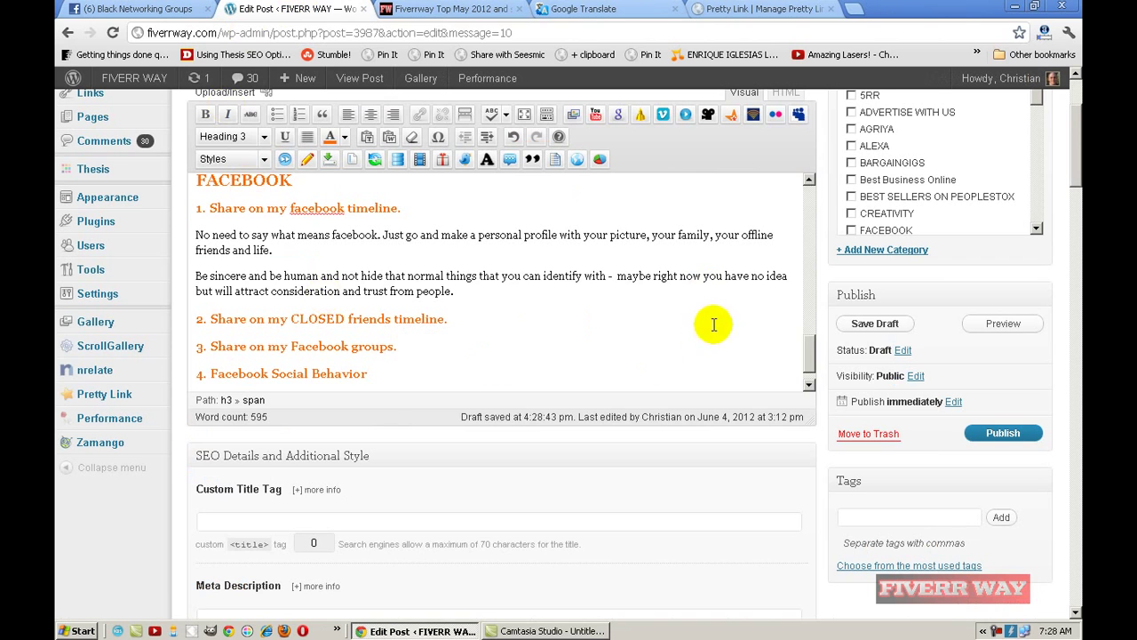
scroll(810, 354, up, 1)
click(810, 351)
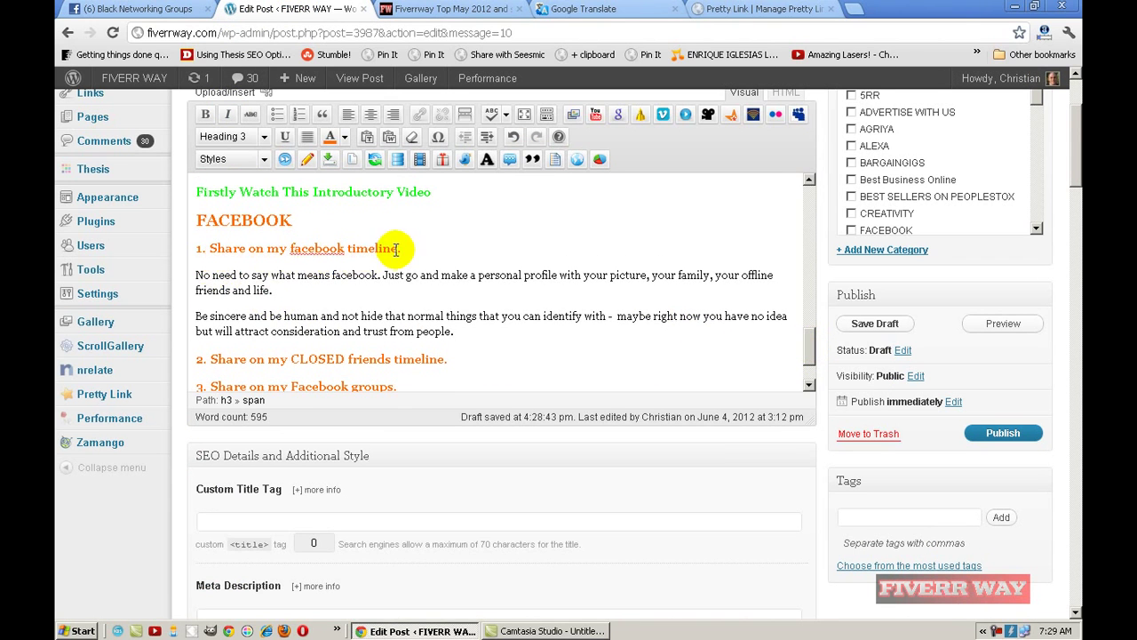
scroll(804, 351, down, 1)
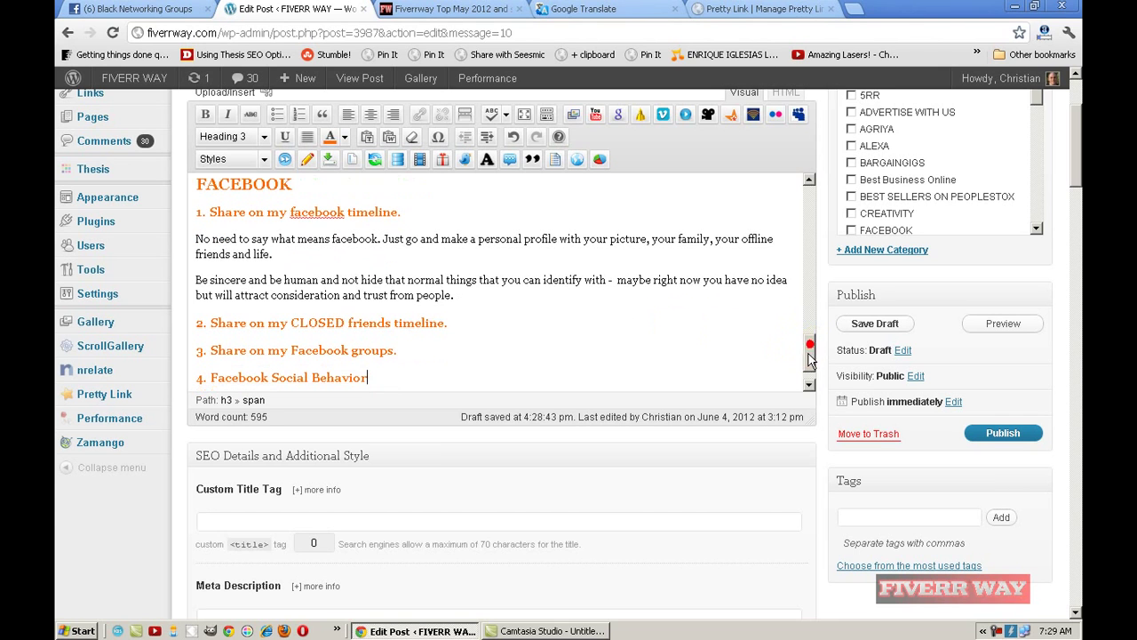
click(397, 356)
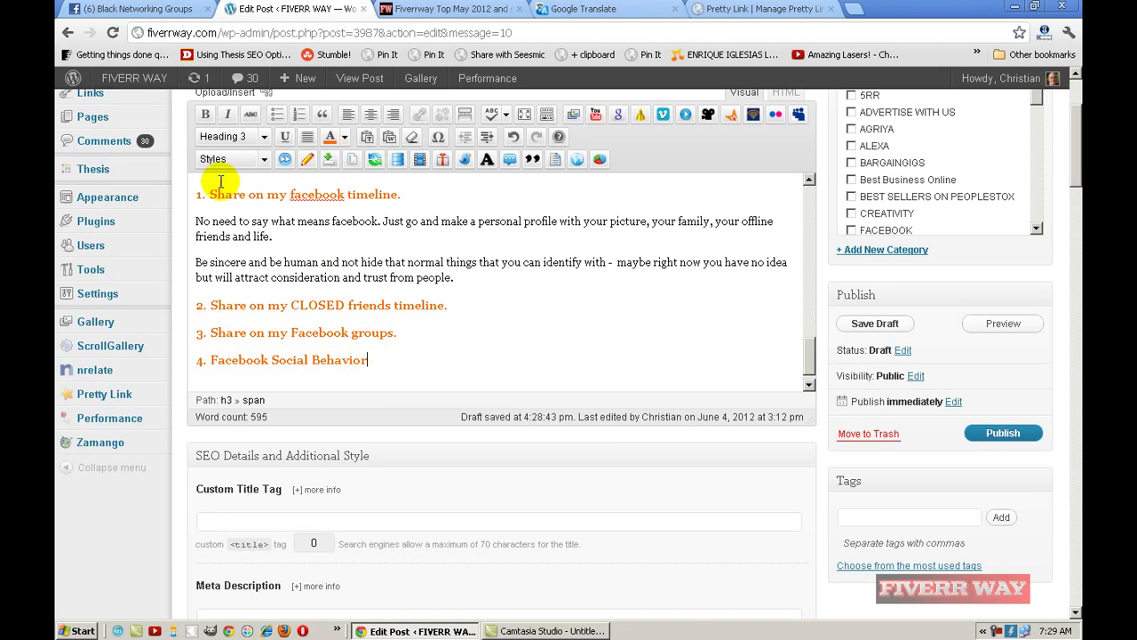
Return to Facebook, open the own profile and open the notification about a friend liking the "<3 <3 <3" comment
click(131, 9)
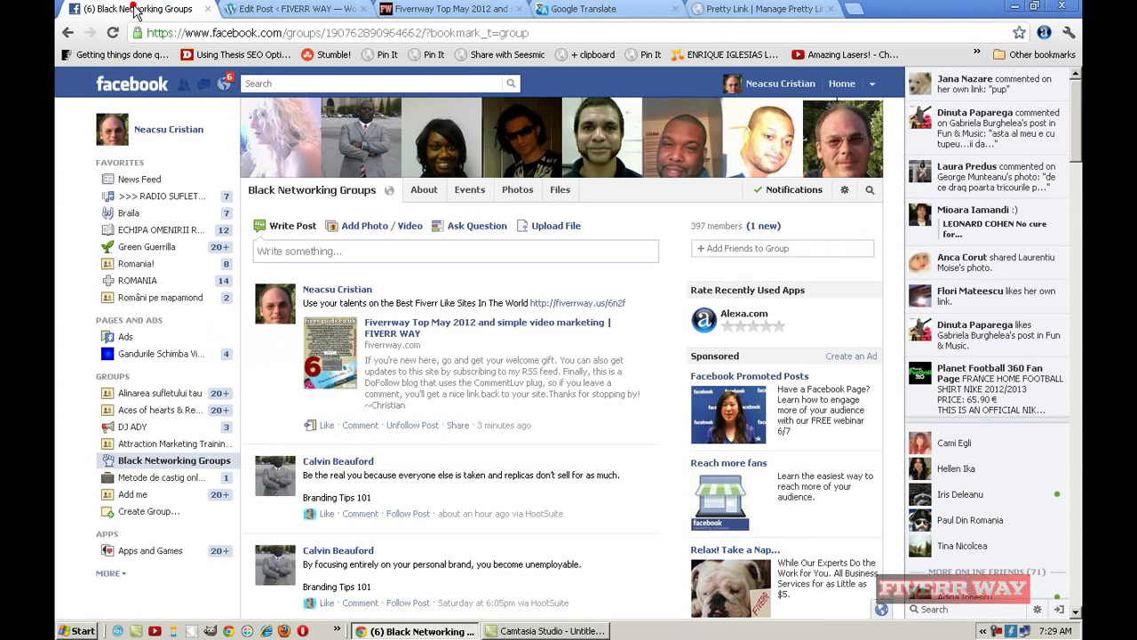
click(768, 89)
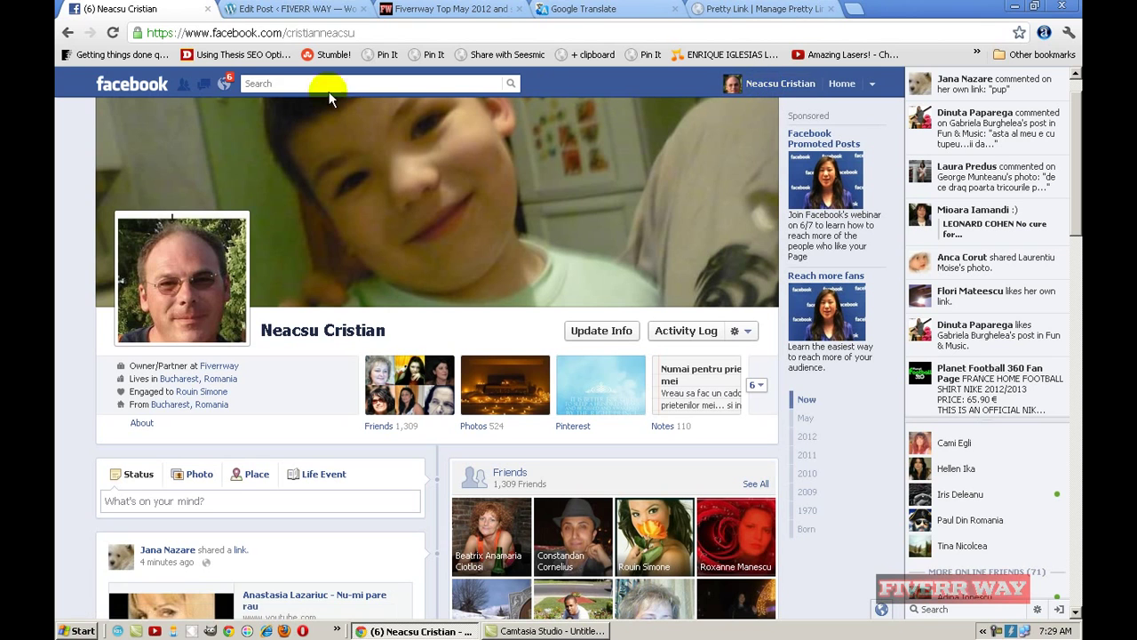
click(224, 85)
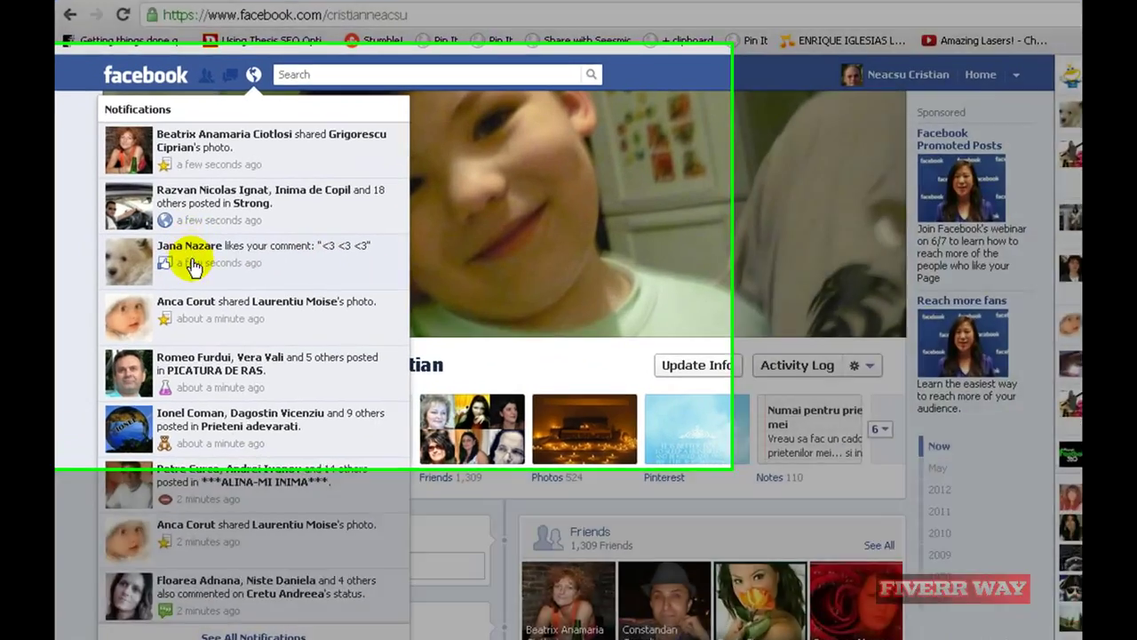
mouse_move(229, 249)
click(362, 342)
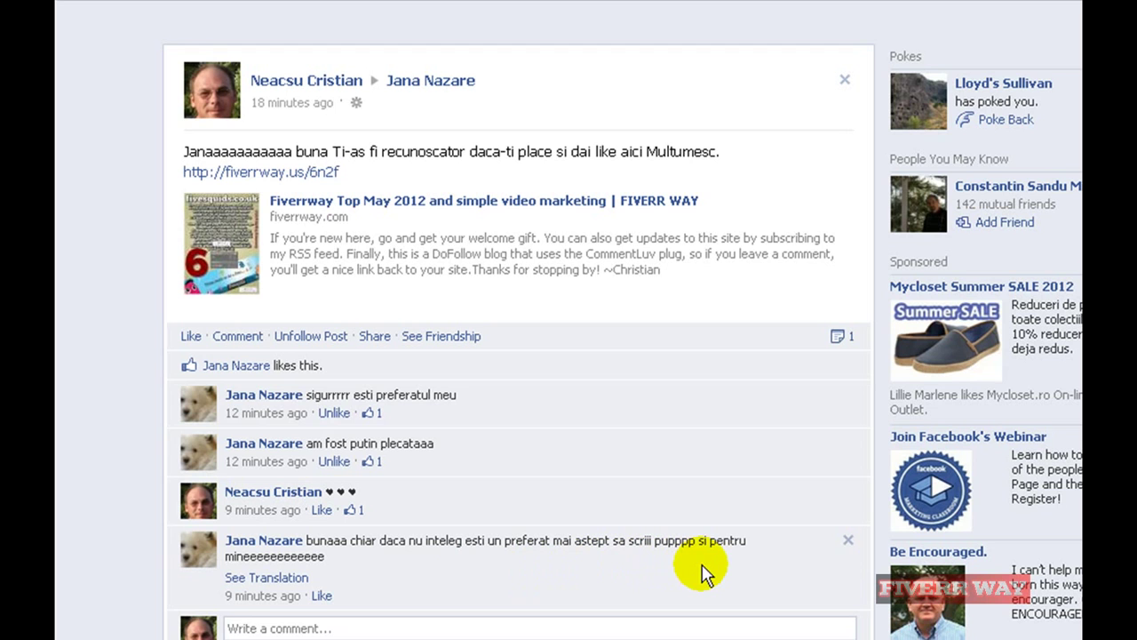
Like the friend's latest comment under the shared article post and reply with "<5"
click(322, 596)
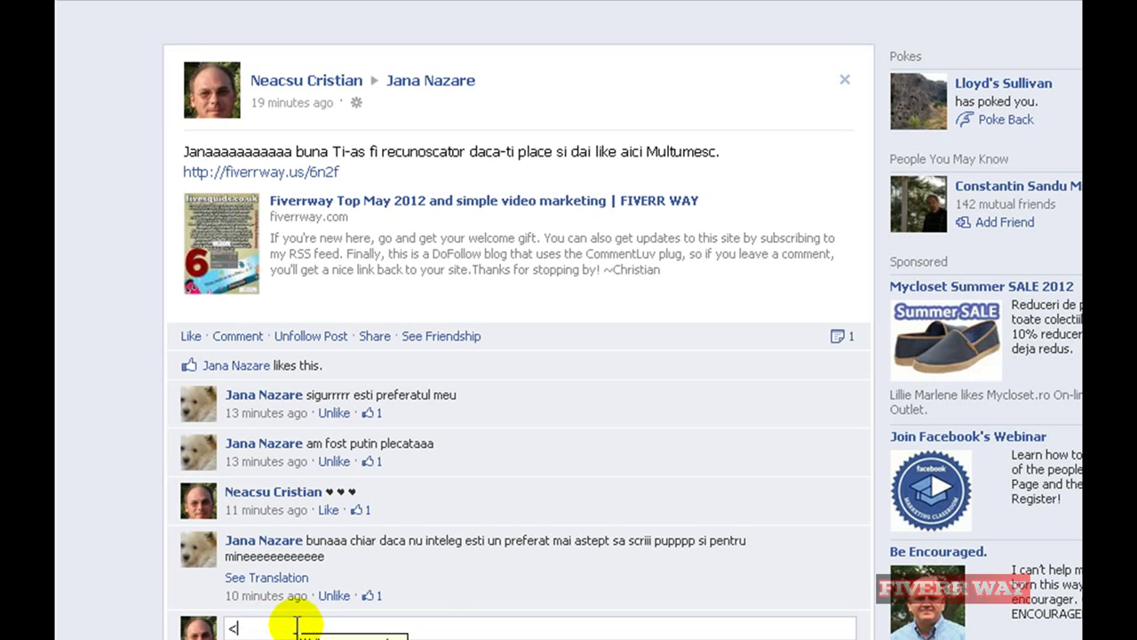
key(Return)
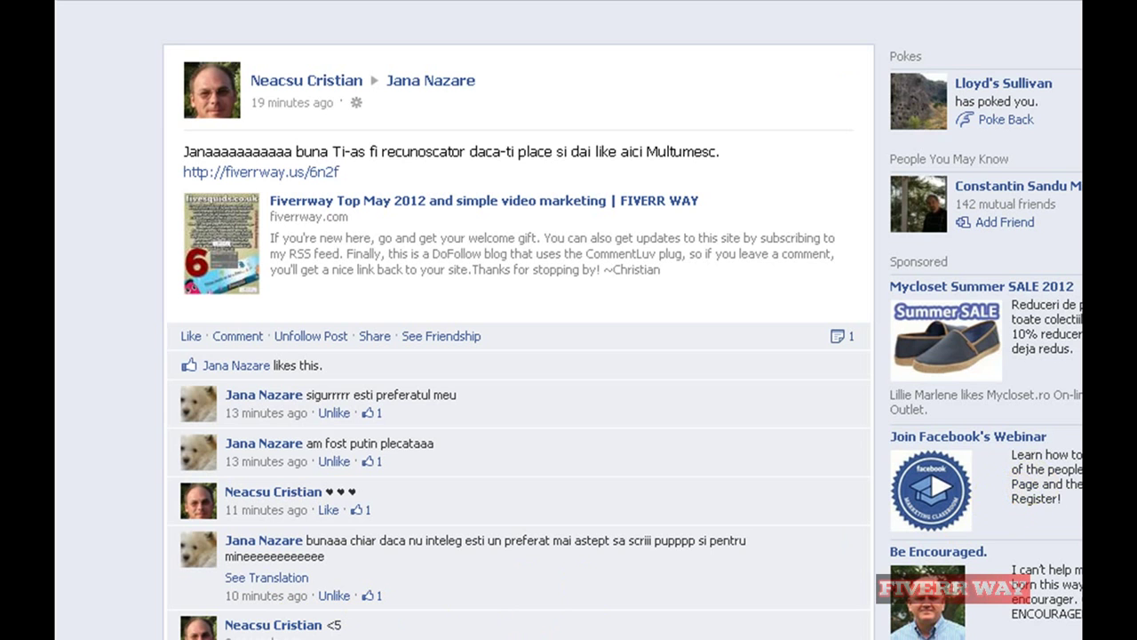
scroll(569, 320, down, 2)
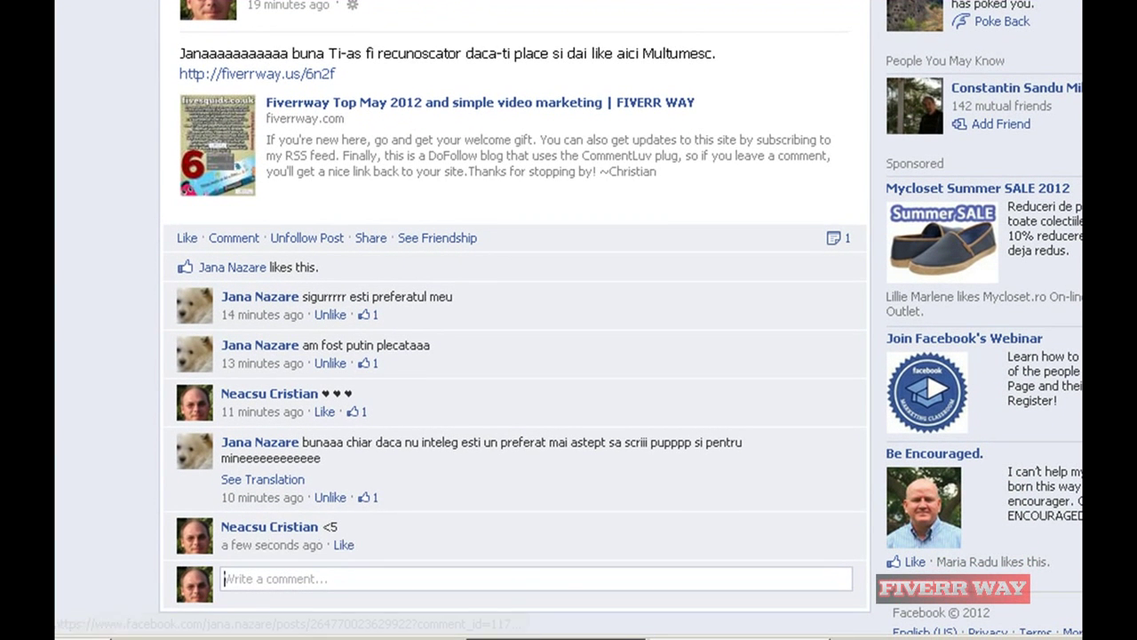
On the own timeline, like the YouTube link shared by the friend and comment "multumesc" on it
click(269, 526)
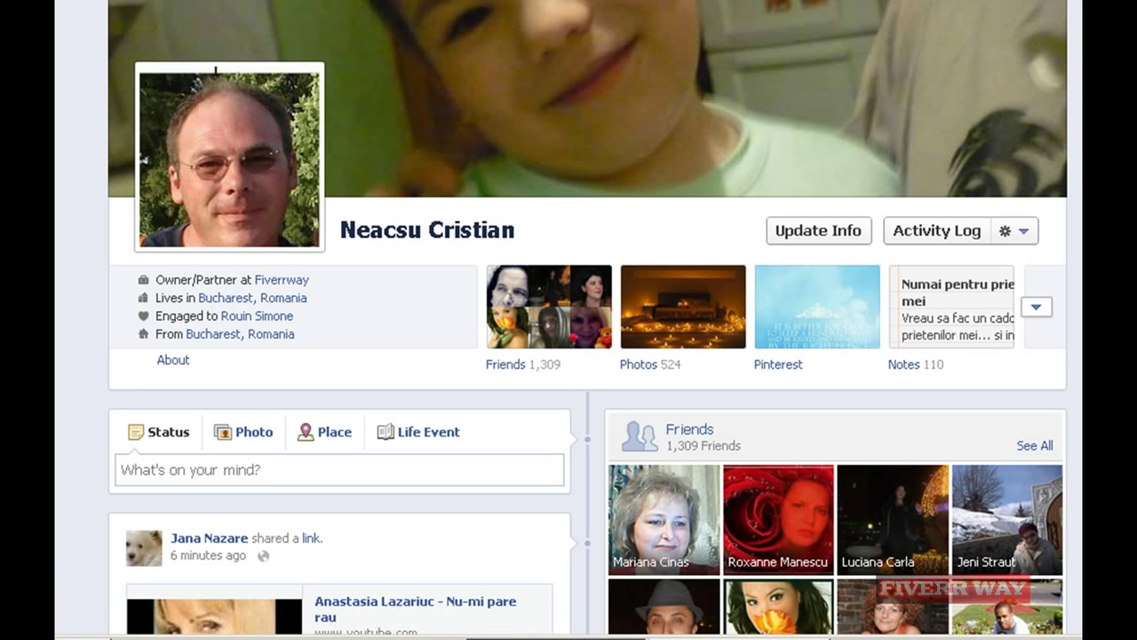
scroll(215, 72, down, 5)
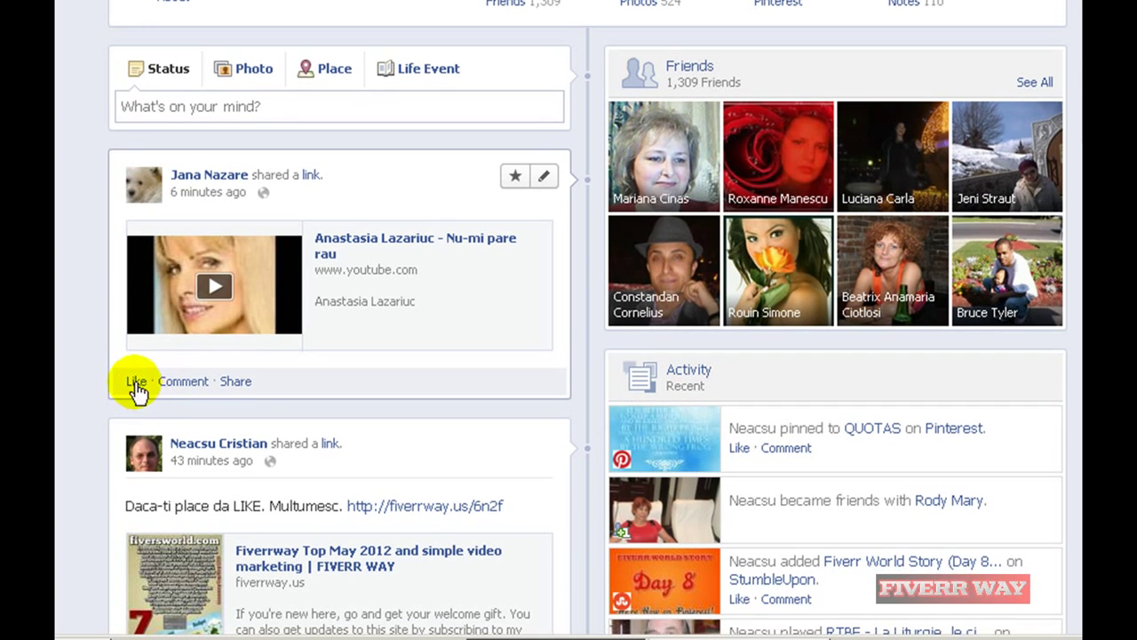
click(136, 384)
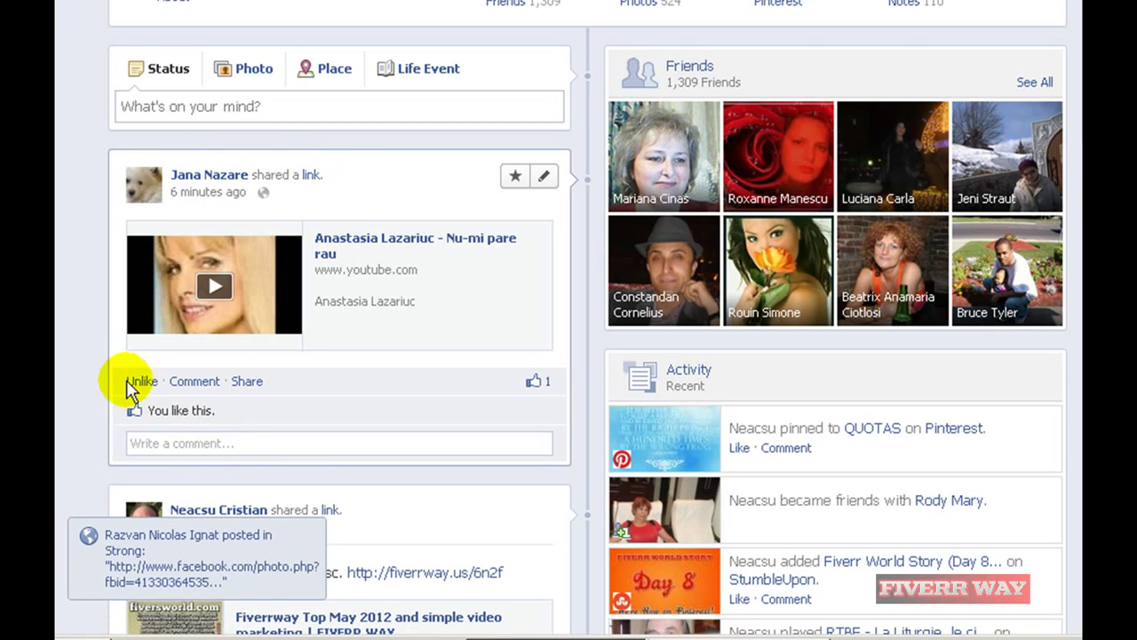
click(198, 443)
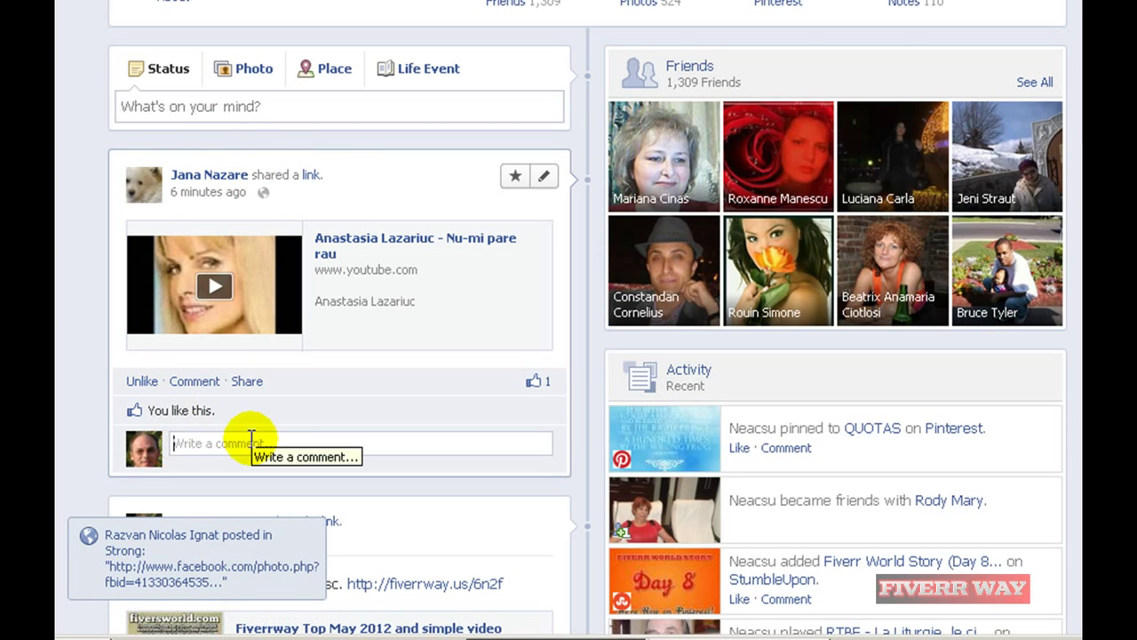
text(multumesc)
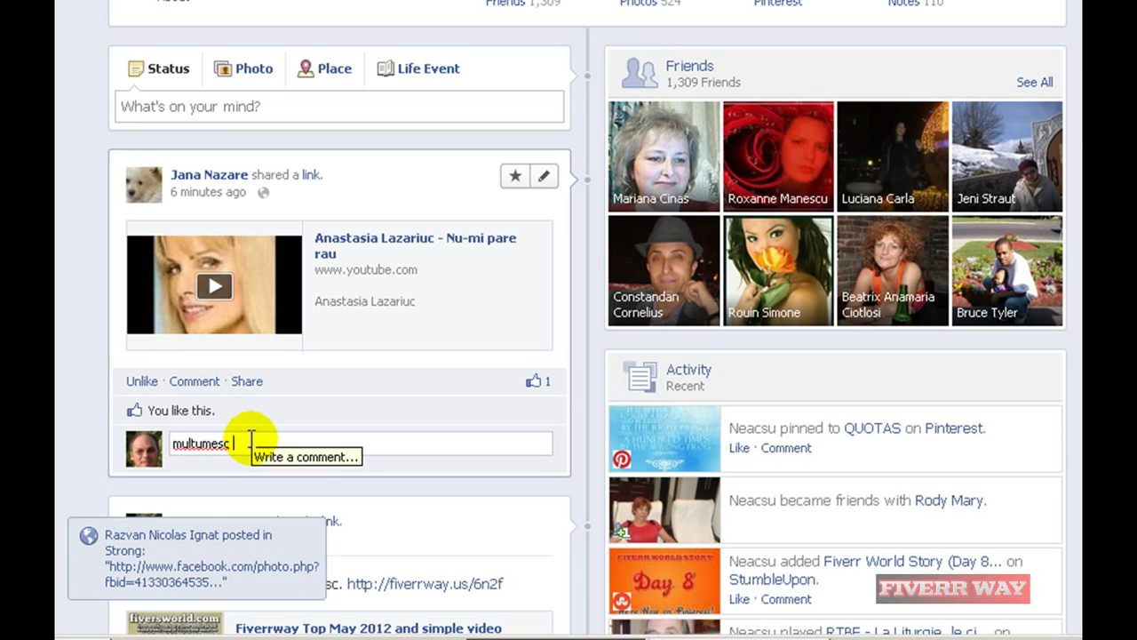
key(Return)
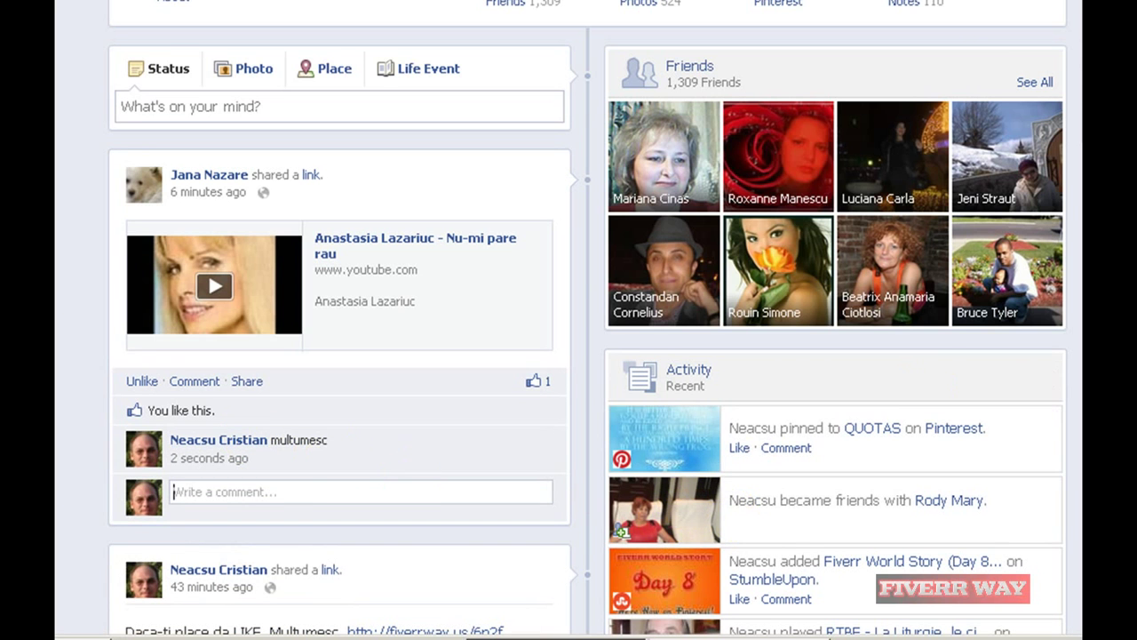
Return to the news feed, display the full list of groups and open Black Networking Groups
scroll(587, 320, up, 3)
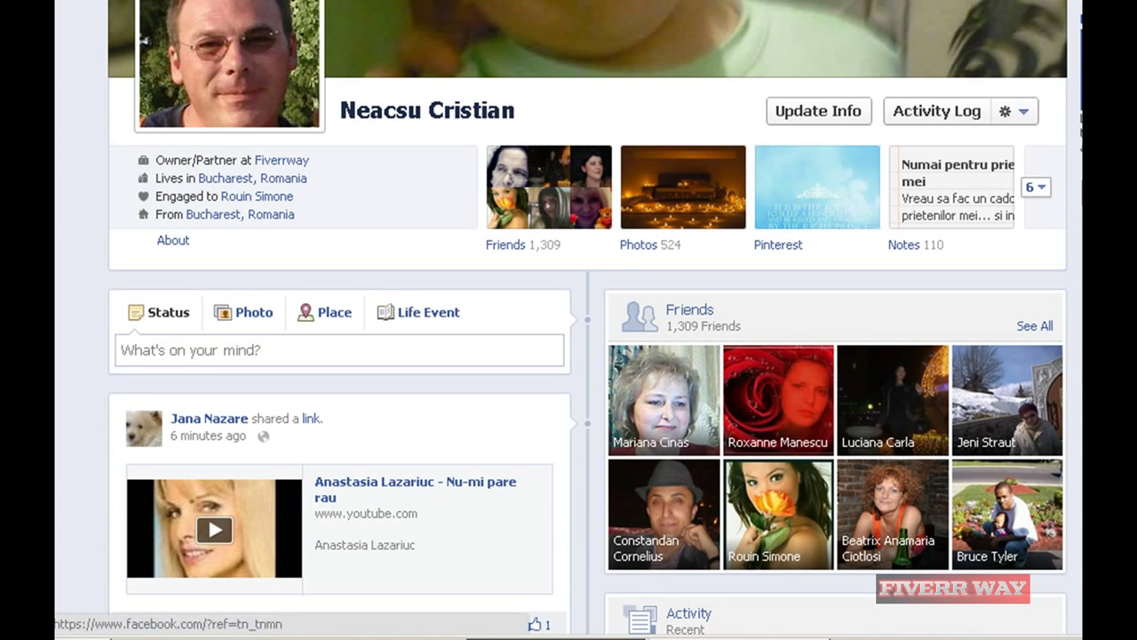
key(alt+Left)
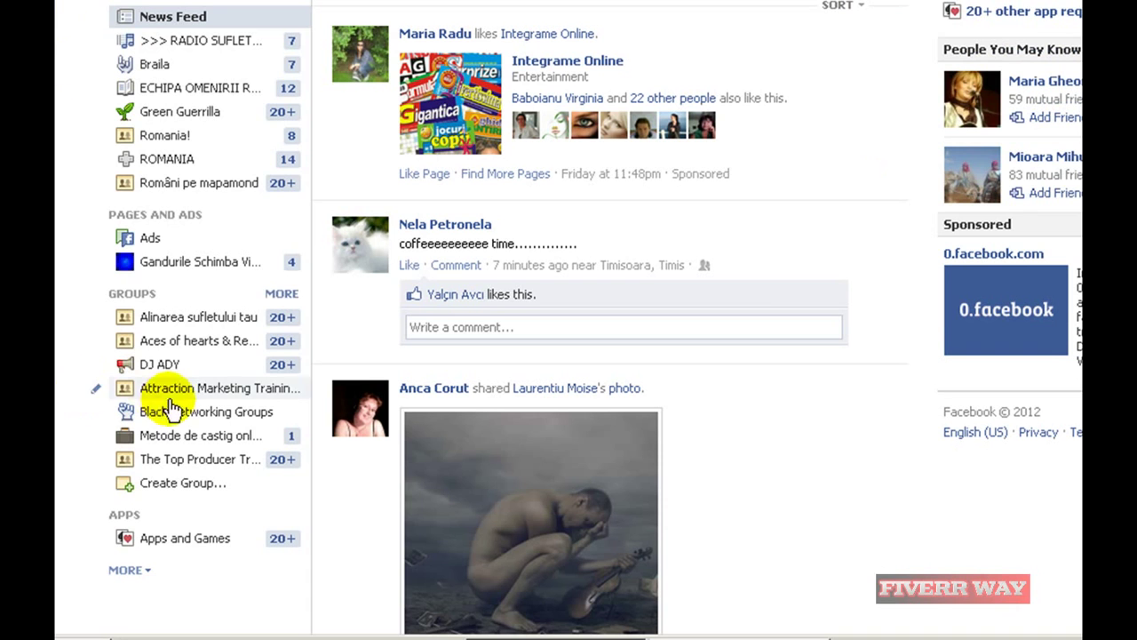
click(123, 293)
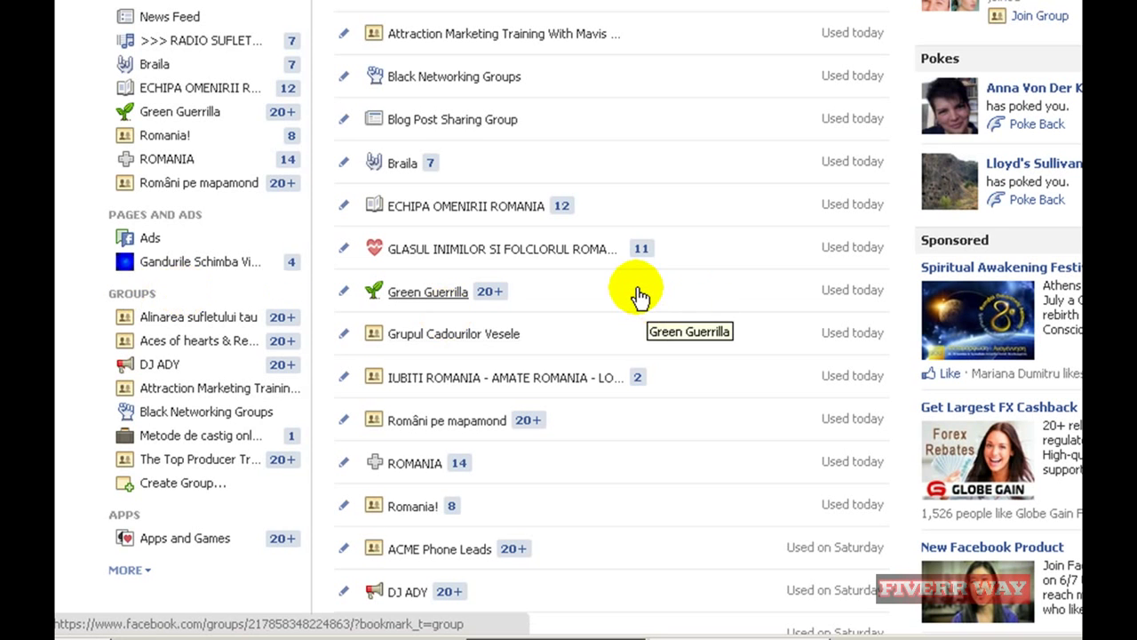
click(453, 78)
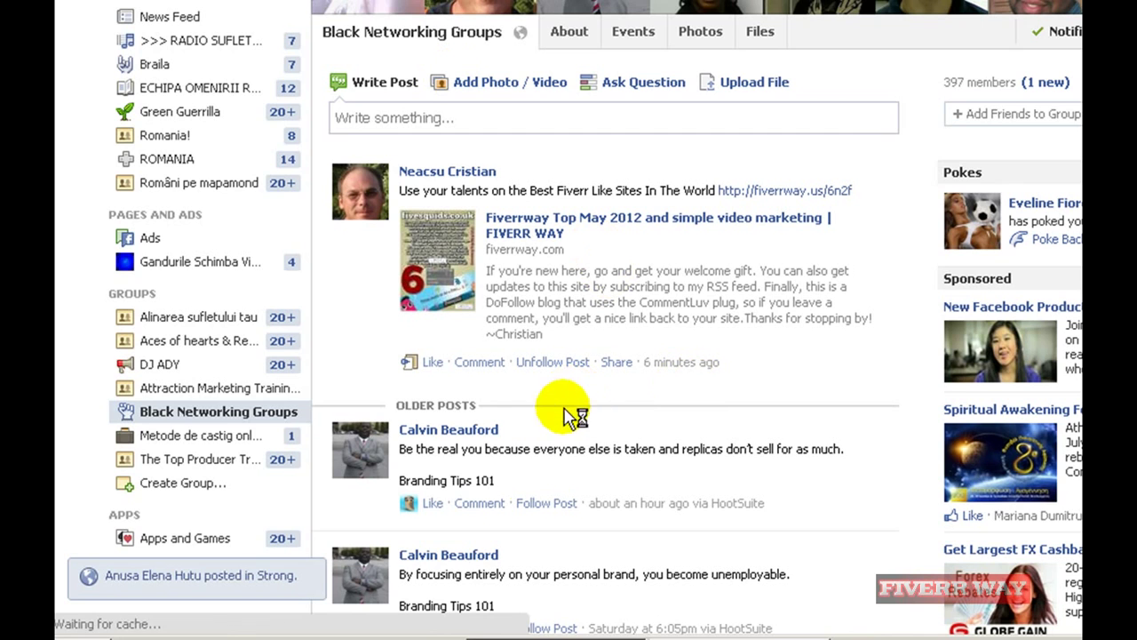
Like the newest Branding Tips 101 post, "Be the real you because everyone else is taken", in Black Networking Groups
scroll(580, 400, down, 2)
scroll(580, 355, down, 2)
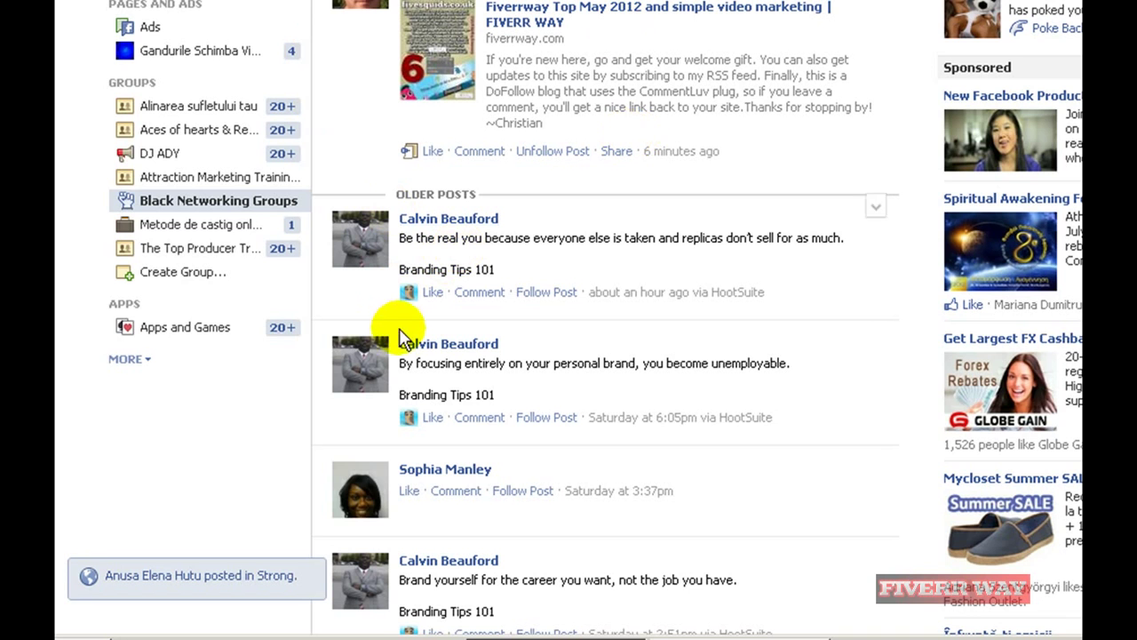
click(433, 293)
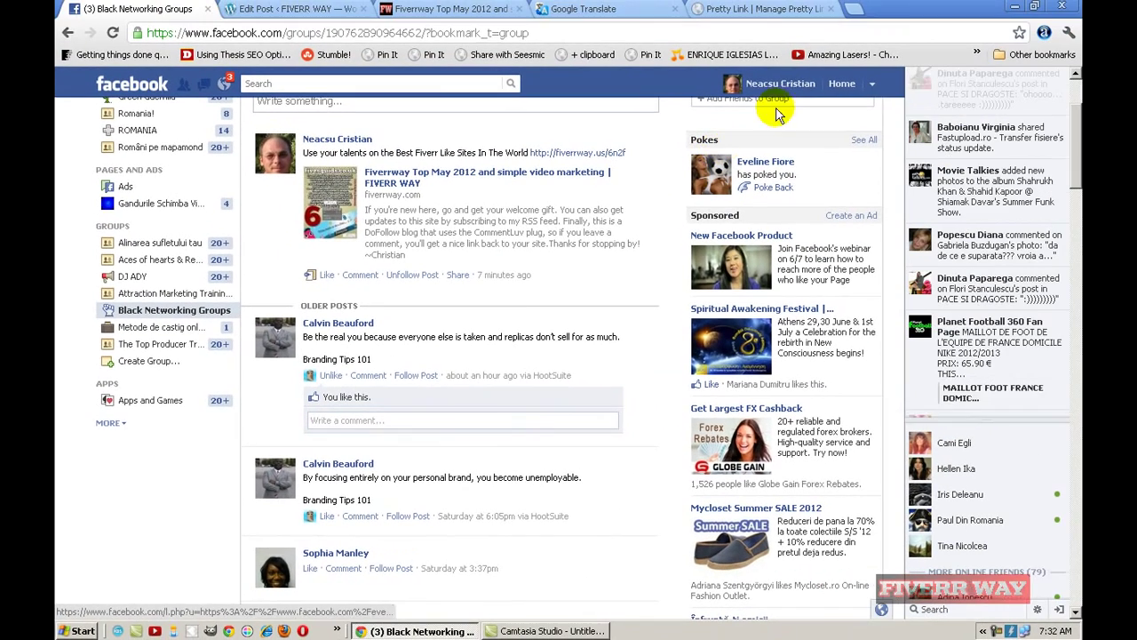
In the home news feed, like the friend's coffee time status and comment "fa si mie unaaaaaaaaaaaaa, pup fata" on it
click(784, 88)
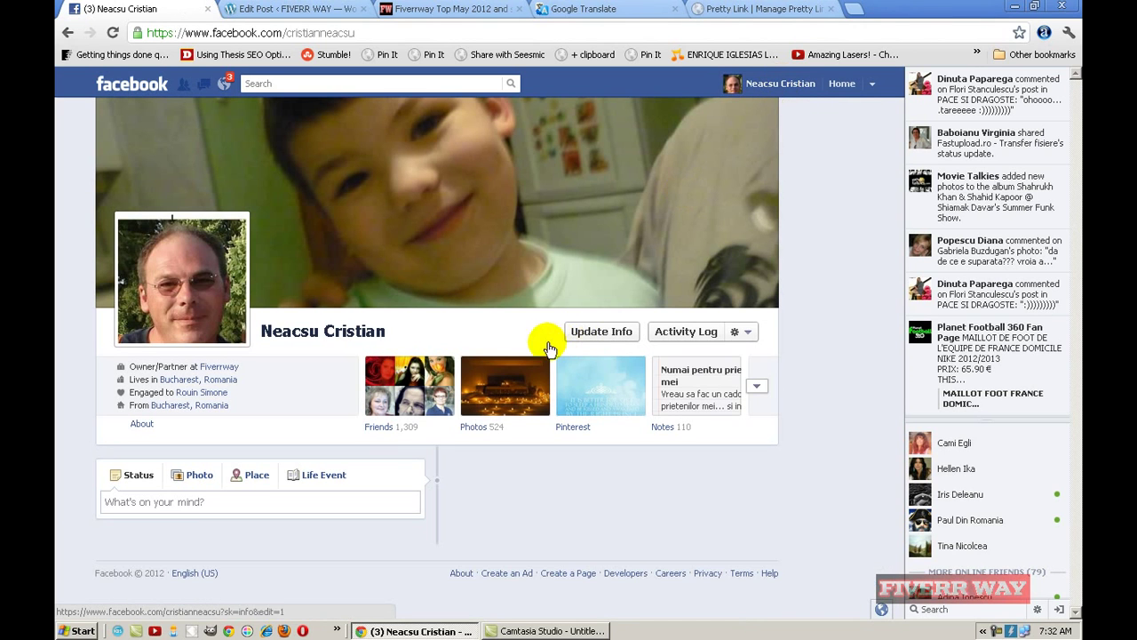
click(842, 84)
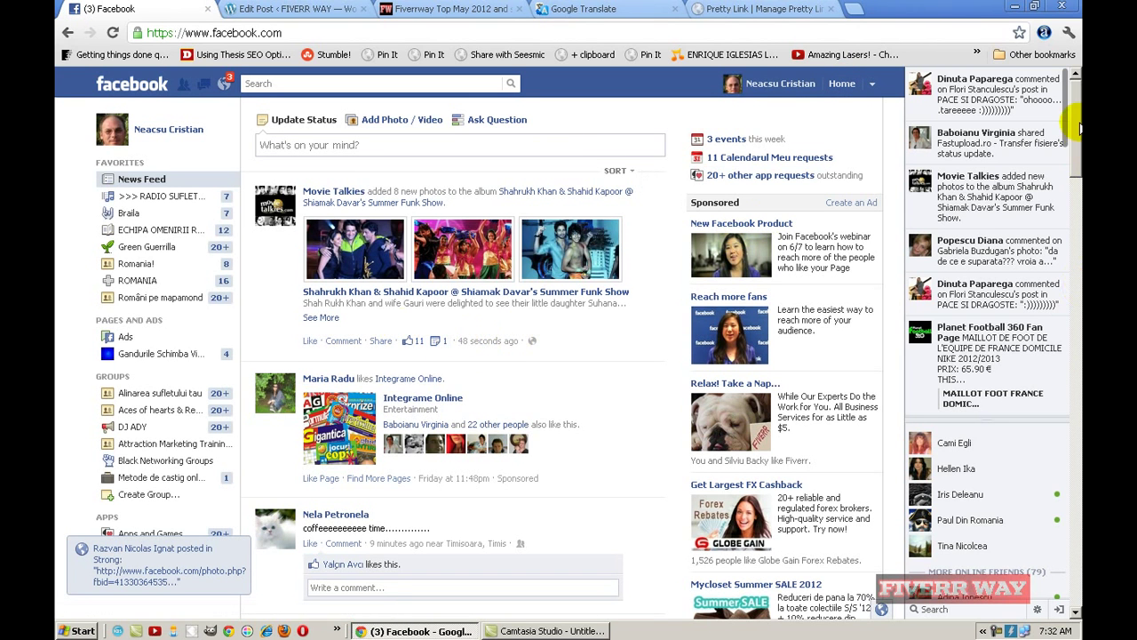
drag(1075, 123, 1075, 156)
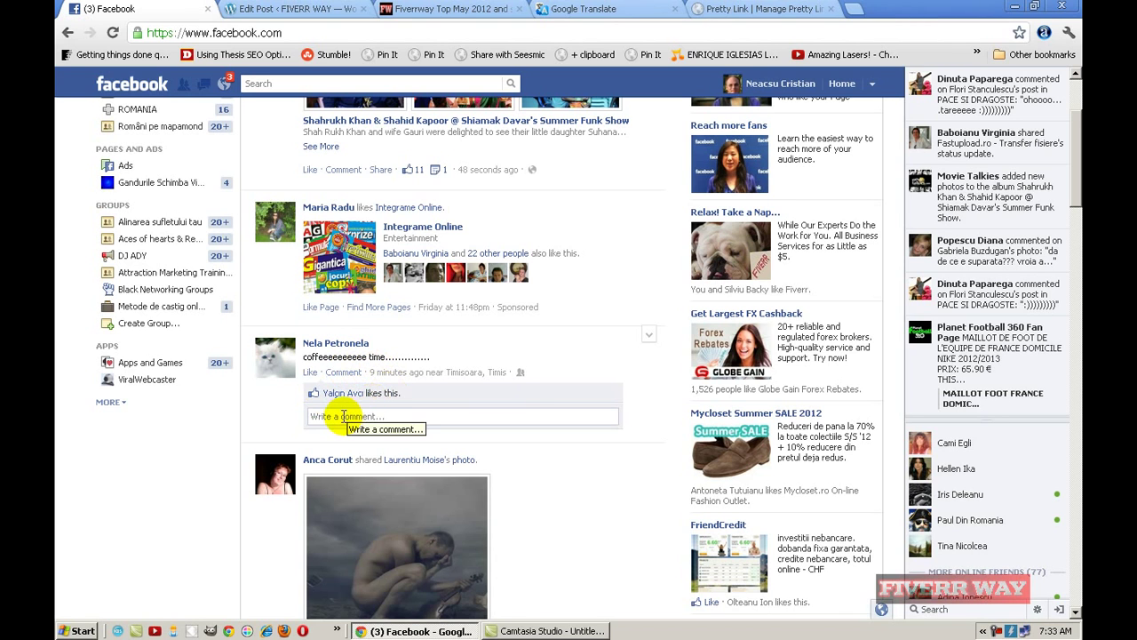
click(307, 377)
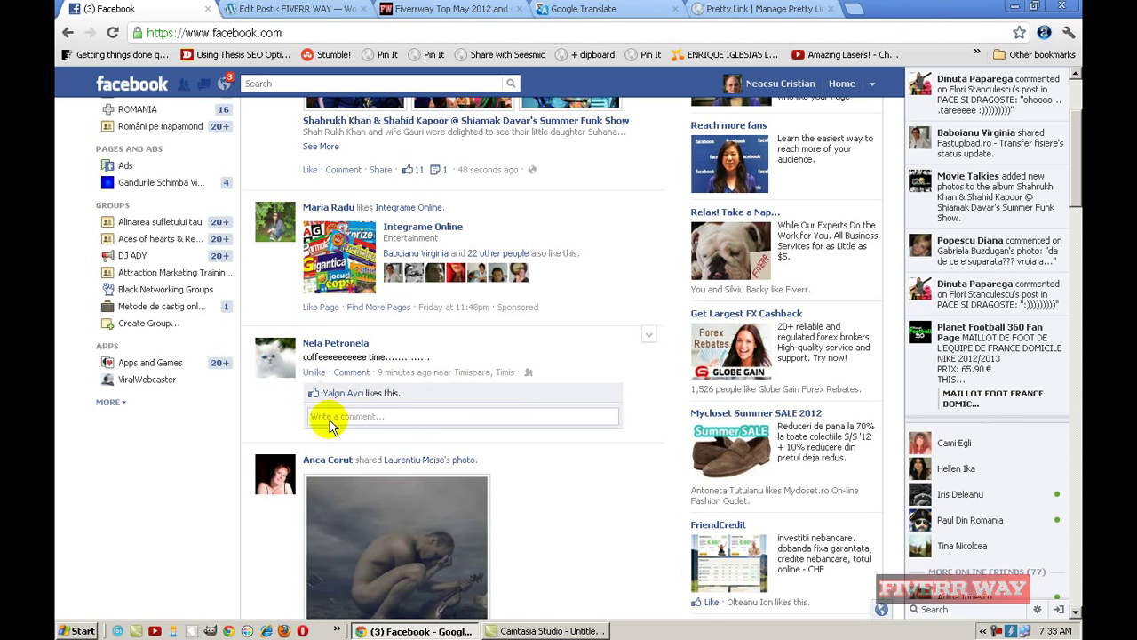
click(333, 416)
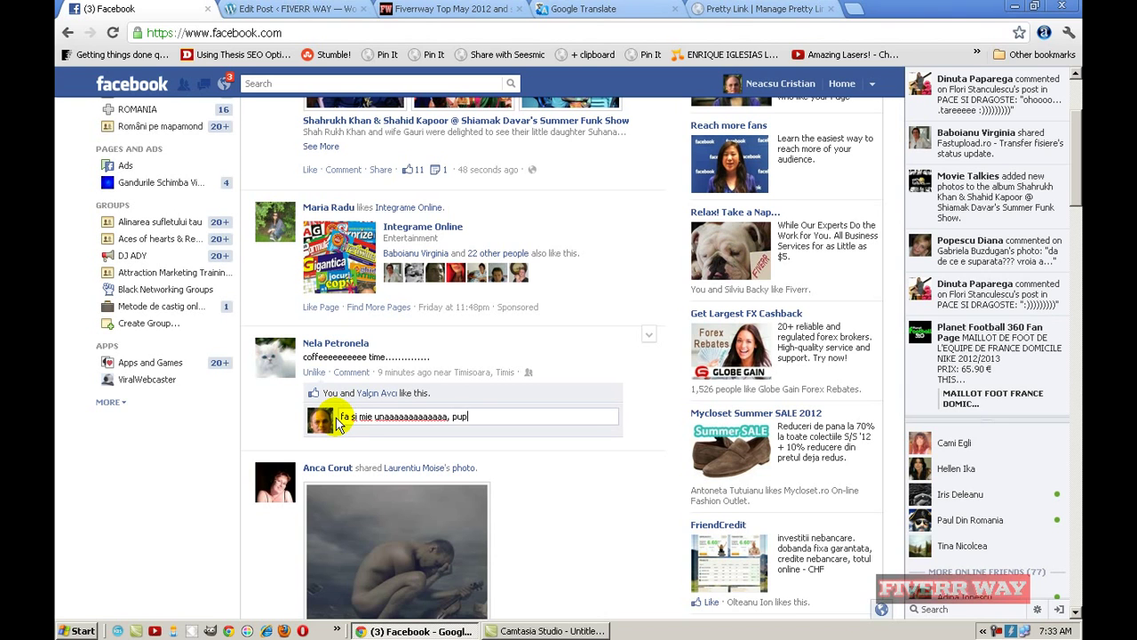
key(Return)
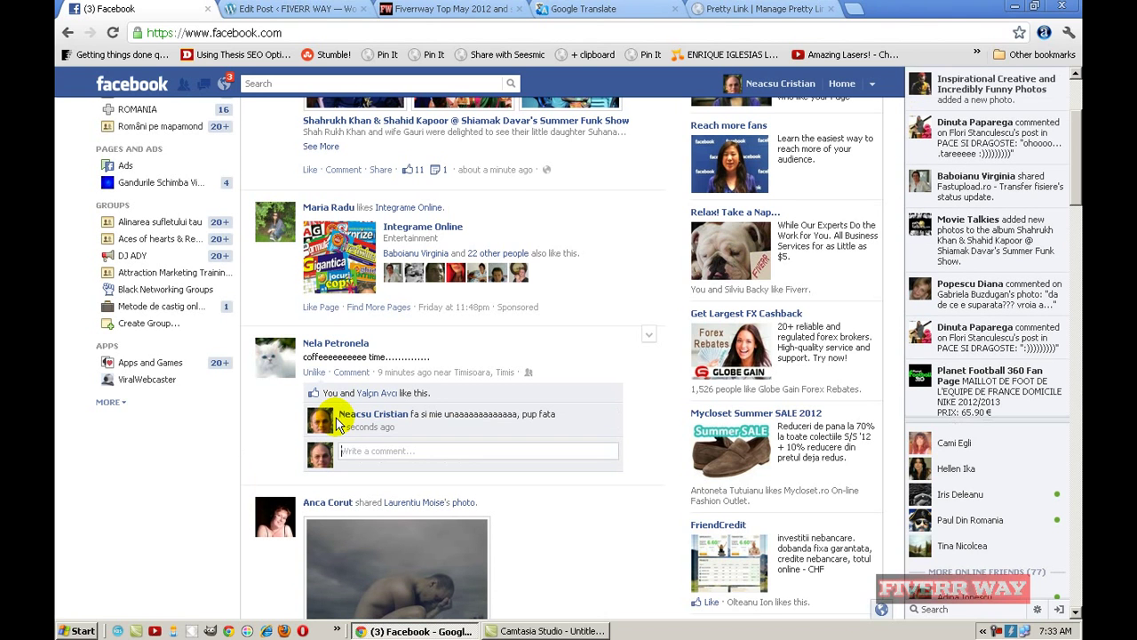
Like the friend's shared photo of the crouching man in the news feed and comment "superr" on it
drag(1079, 188, 1076, 220)
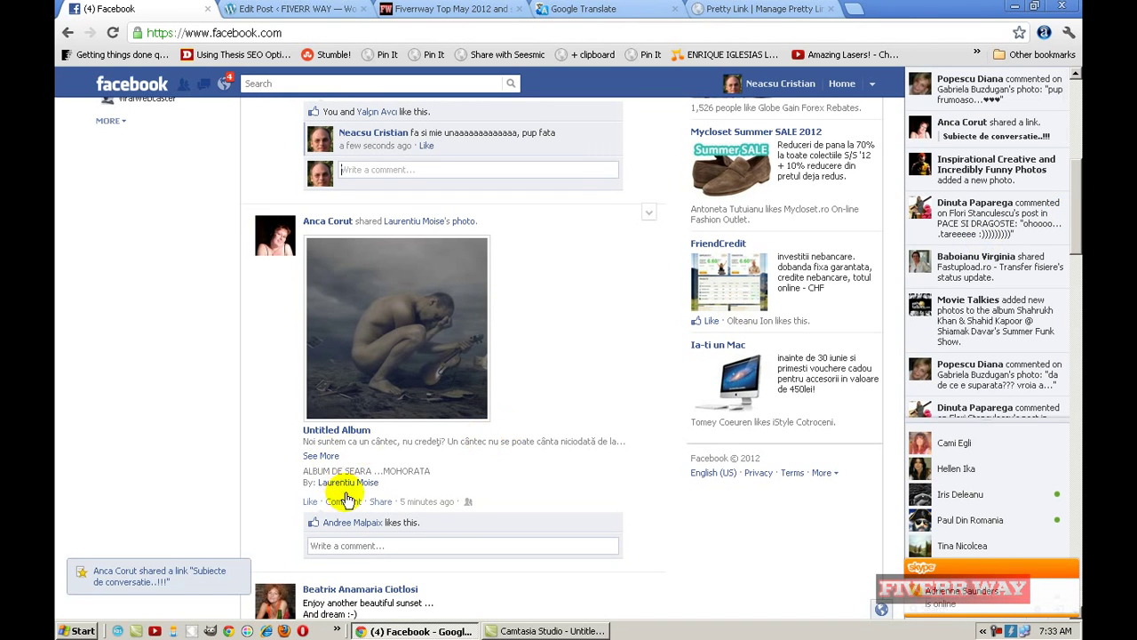
click(330, 539)
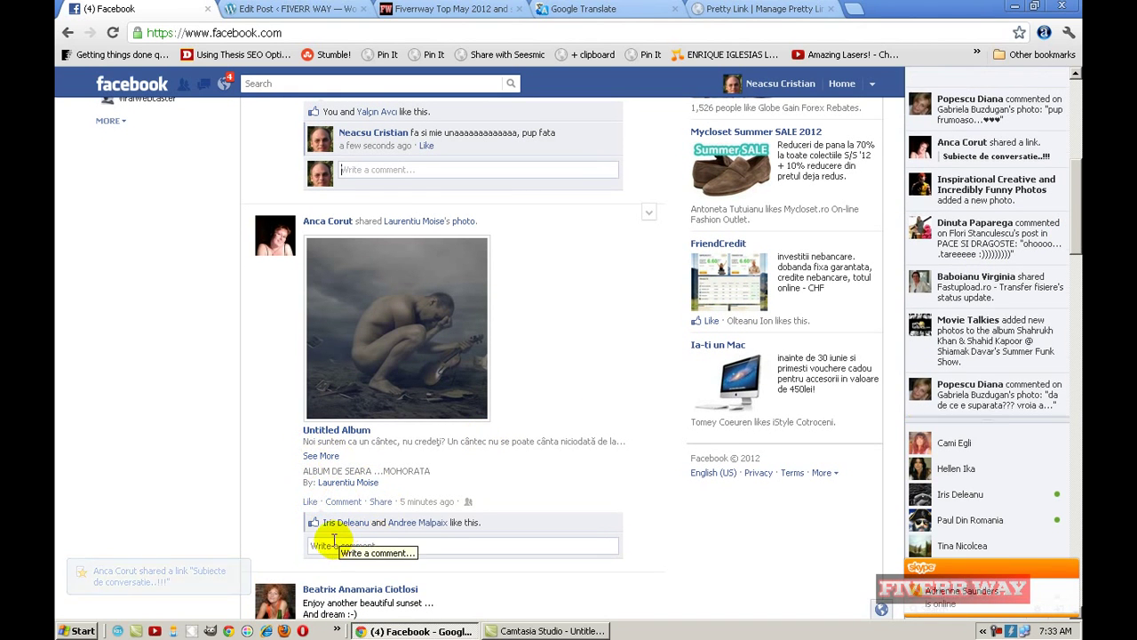
click(311, 494)
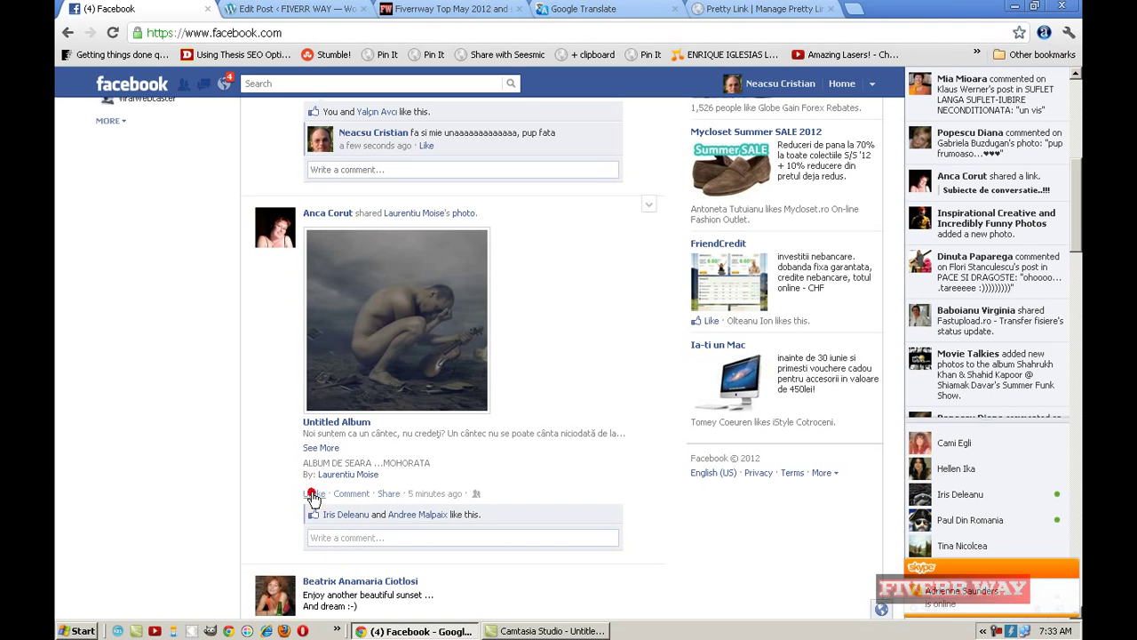
click(341, 536)
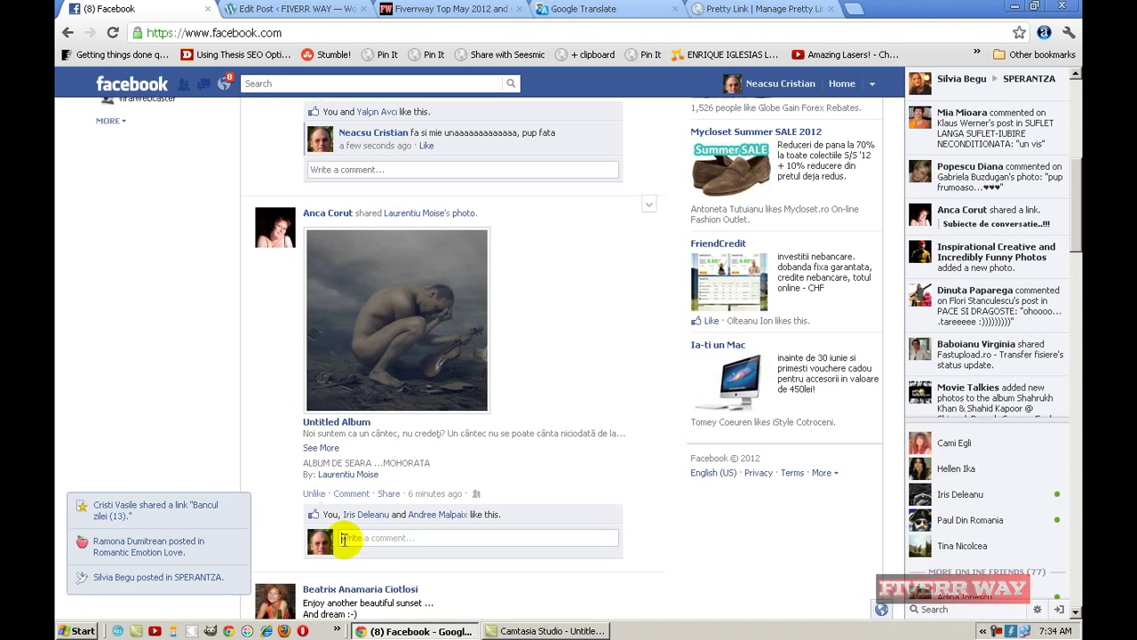
click(344, 539)
text(Supe)
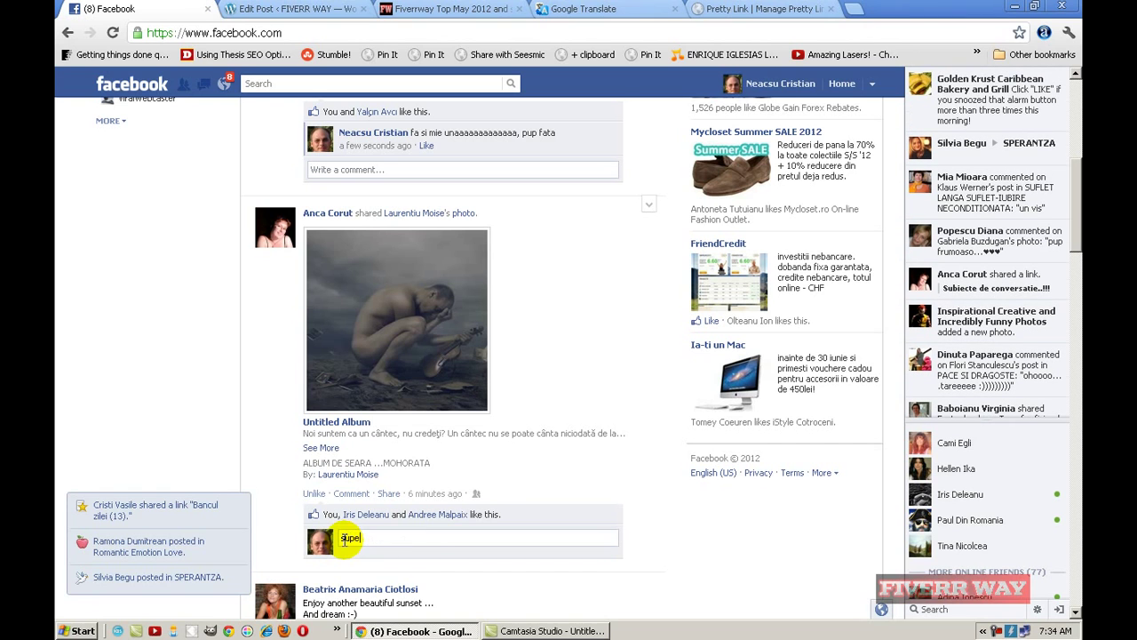
text(rr)
key(Return)
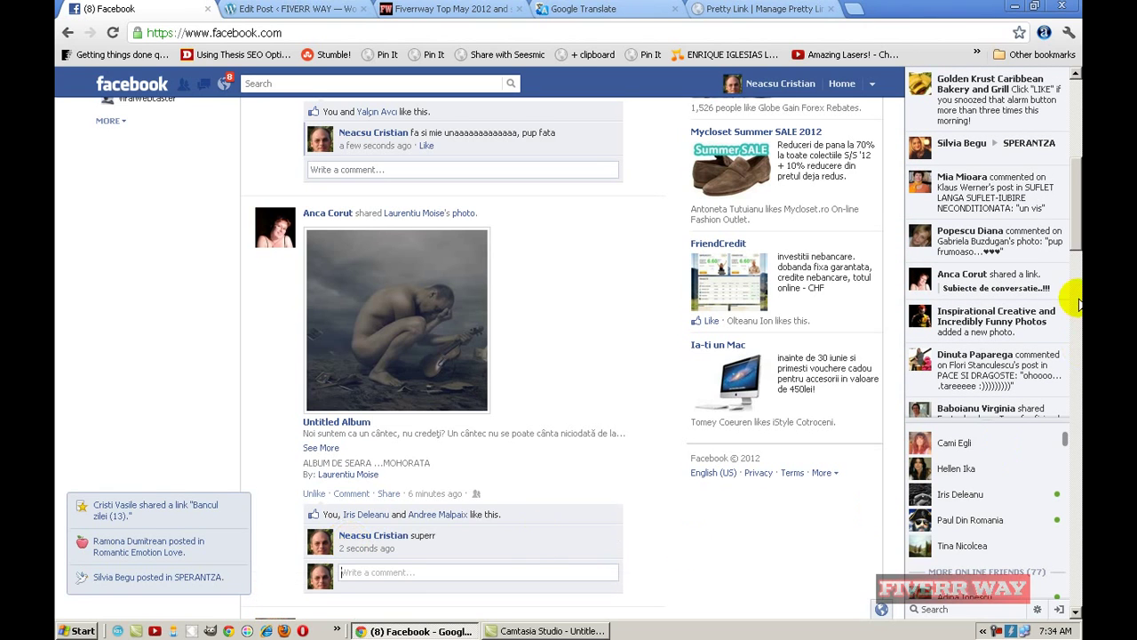
Like the friend's "Enjoy another beautiful sunset" photo post and comment "place" on it
drag(1078, 233, 1074, 289)
click(296, 254)
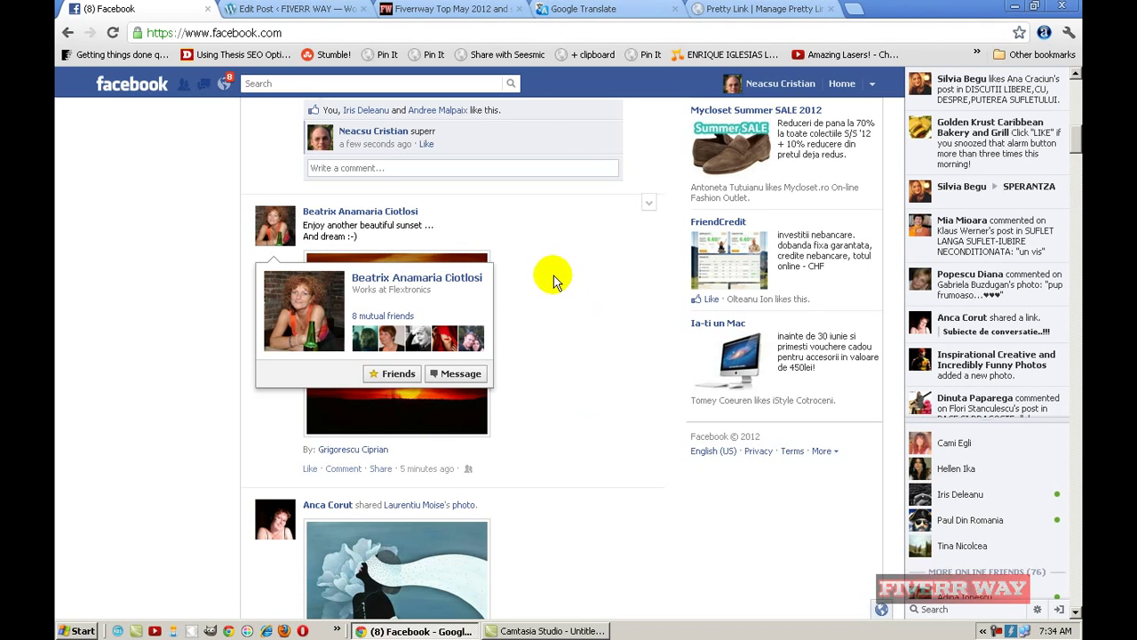
mouse_move(381, 378)
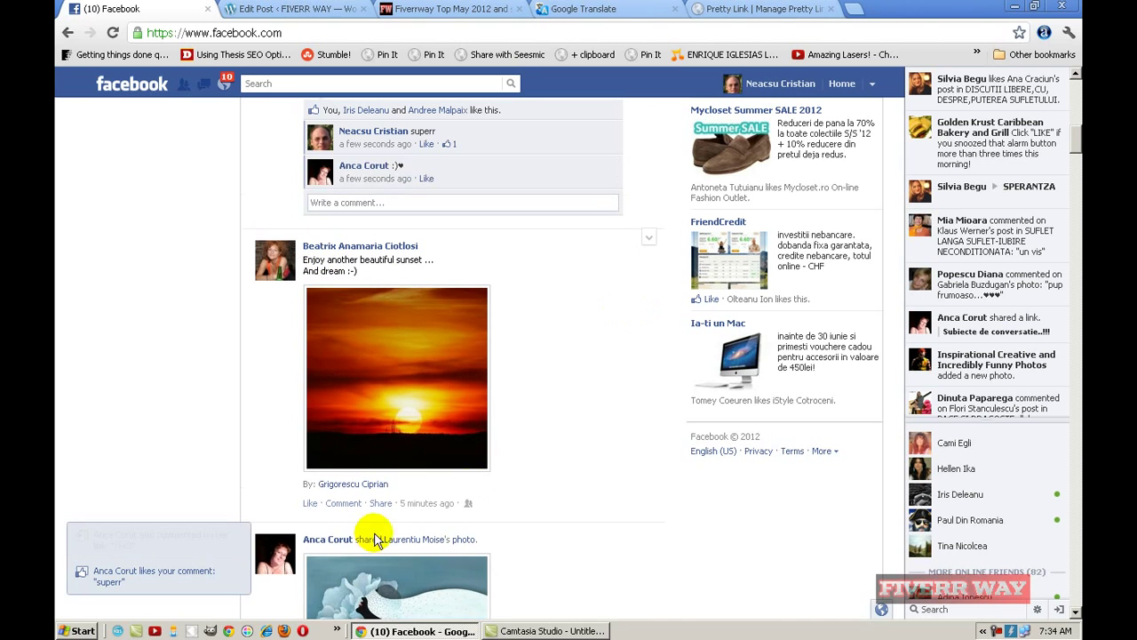
click(311, 503)
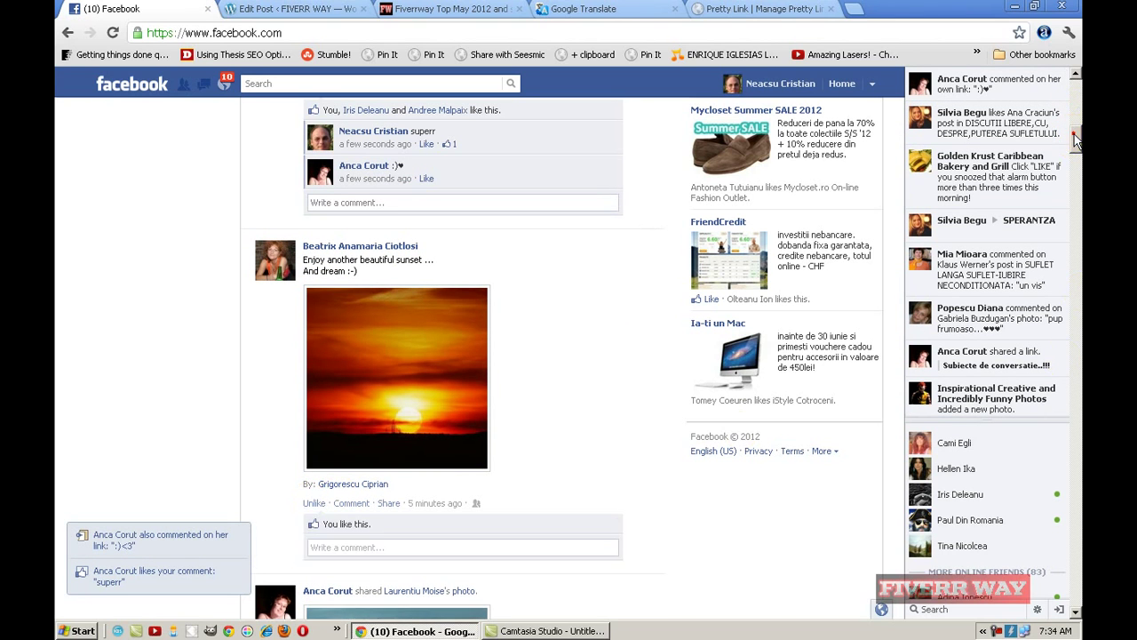
scroll(740, 254, down, 3)
click(354, 443)
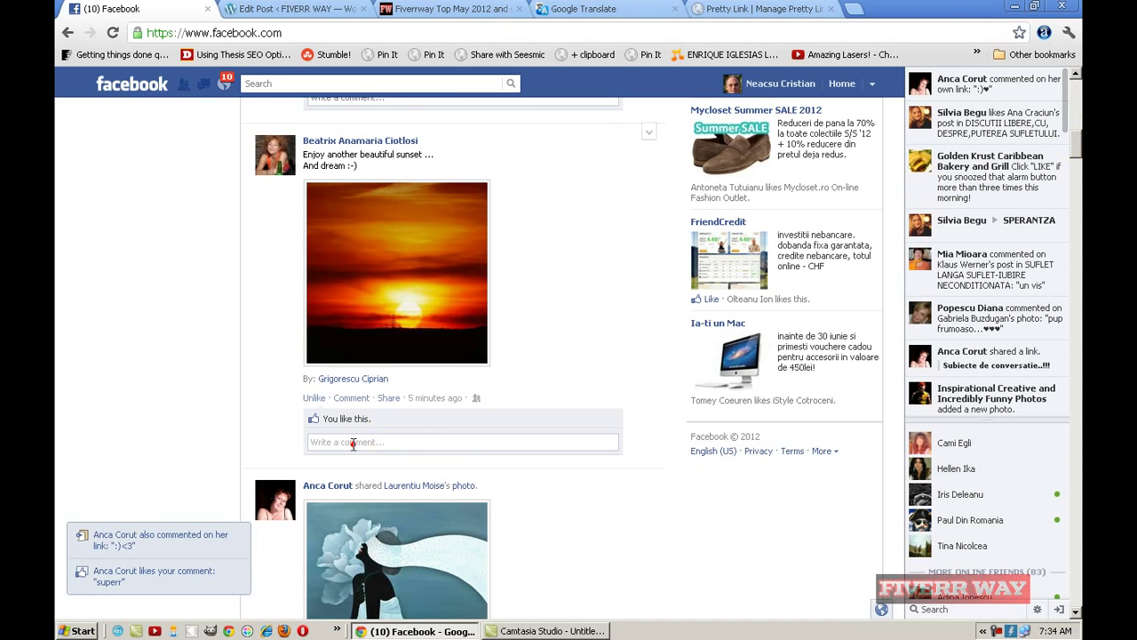
text(place)
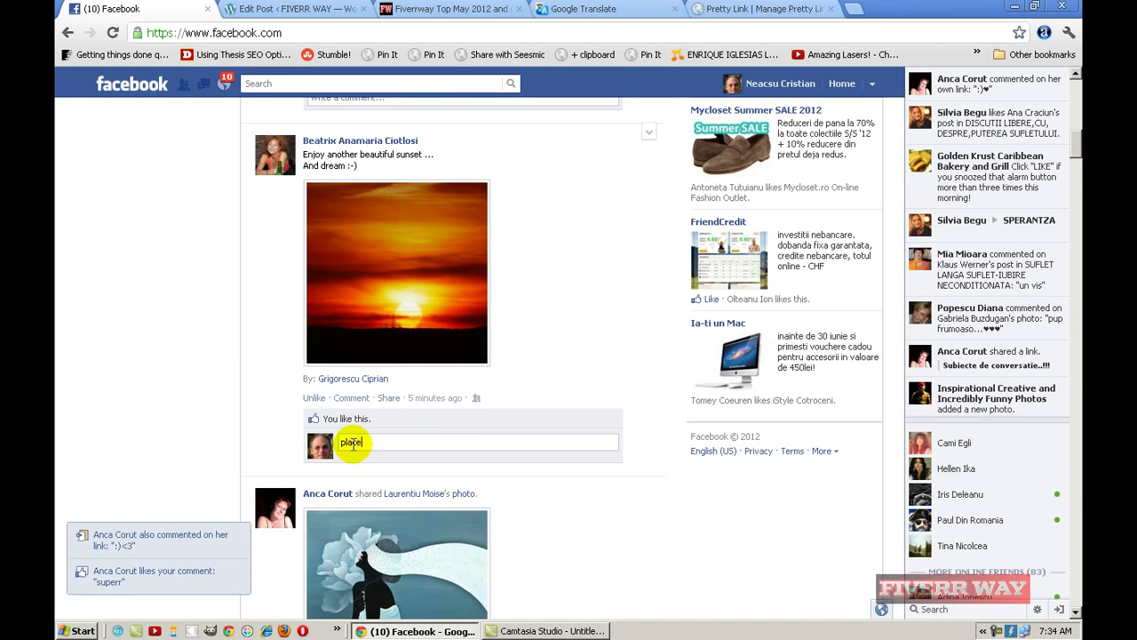
key(Return)
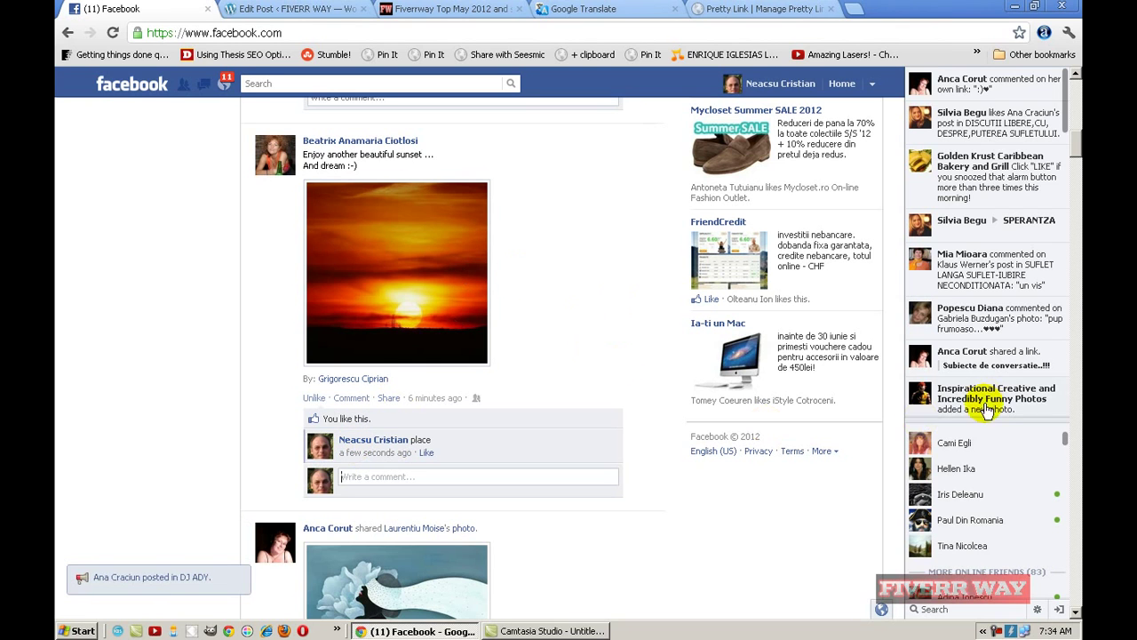
Like the shared Sinéad O'Connor - Nothing Compares 2U link and comment "place tareeeeeeeeeeeee" on it
drag(1078, 142, 1076, 212)
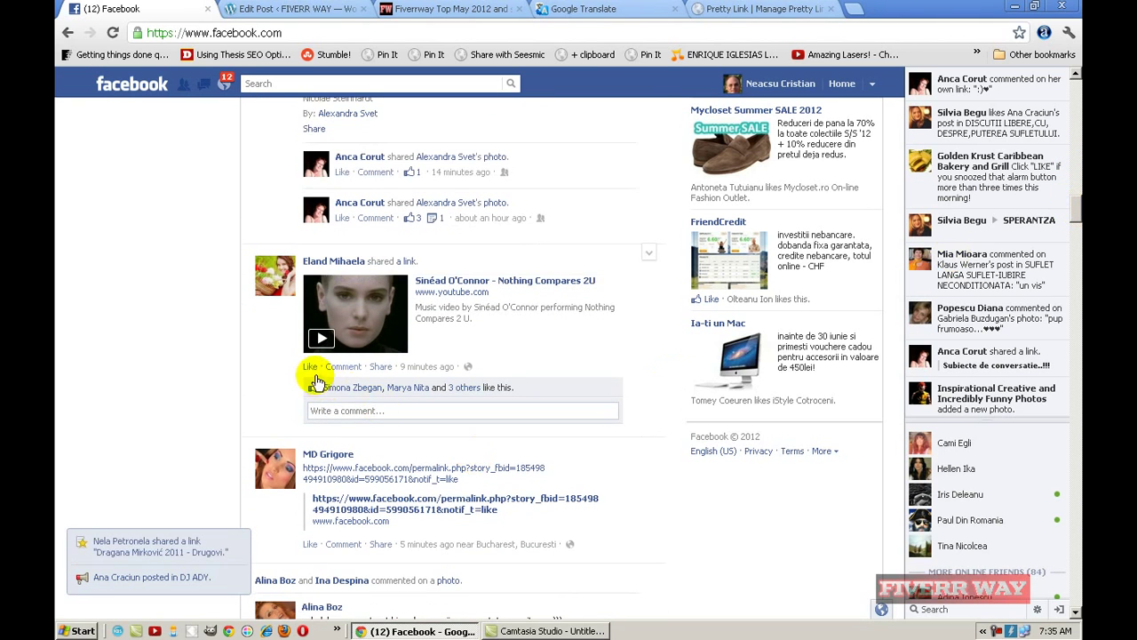
click(310, 359)
click(360, 405)
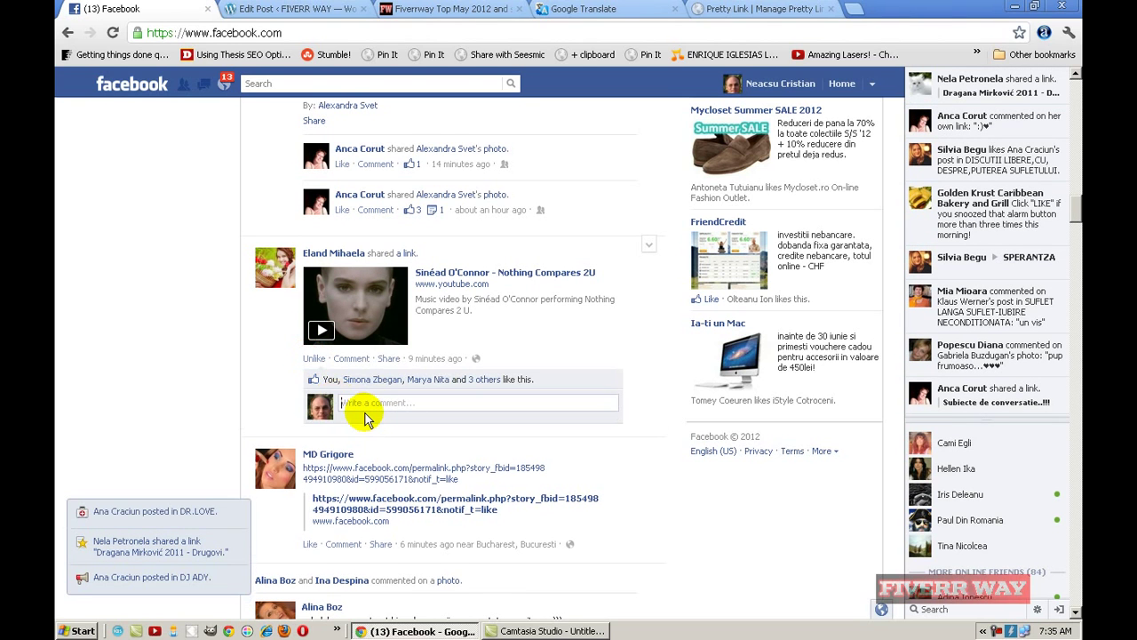
text(place )
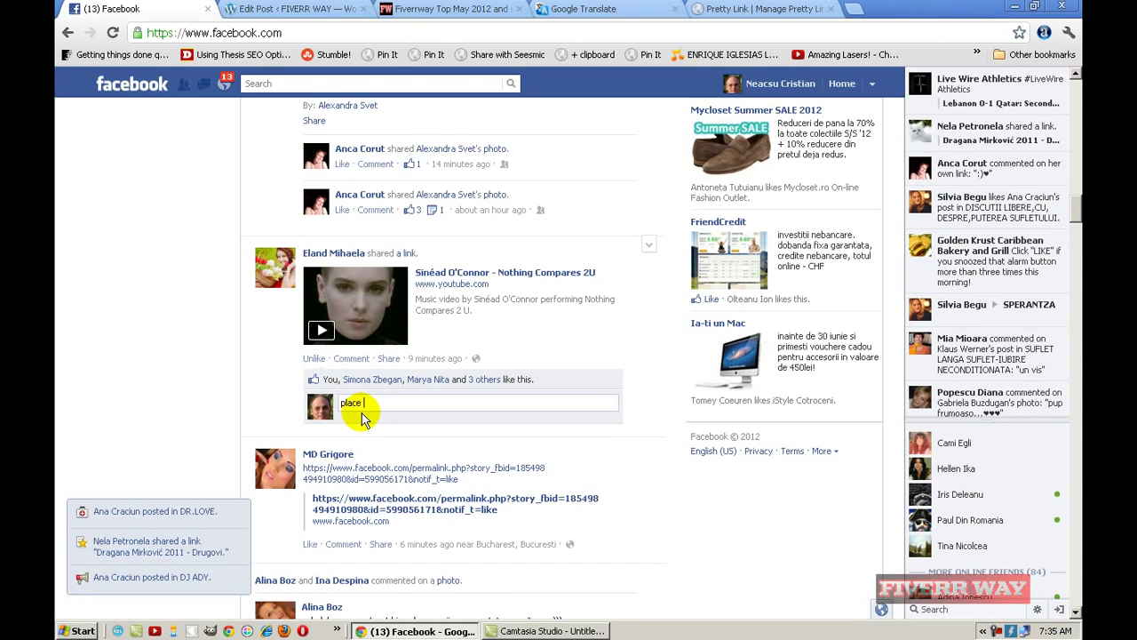
text(tareeeeeeeeeeeeee)
key(Return)
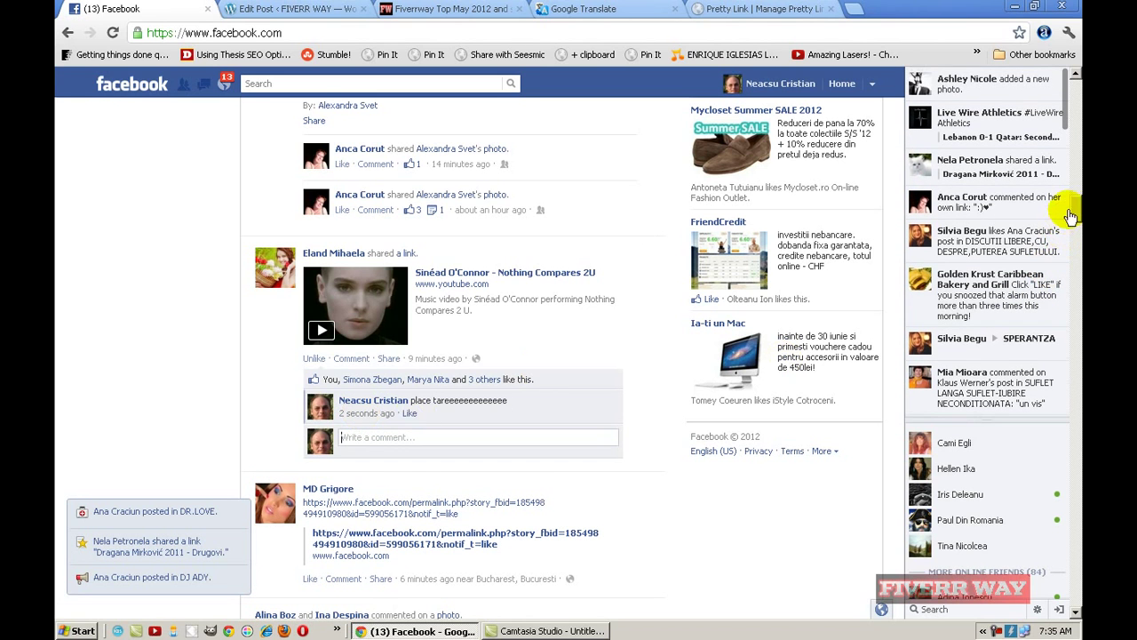
drag(1075, 214, 1066, 252)
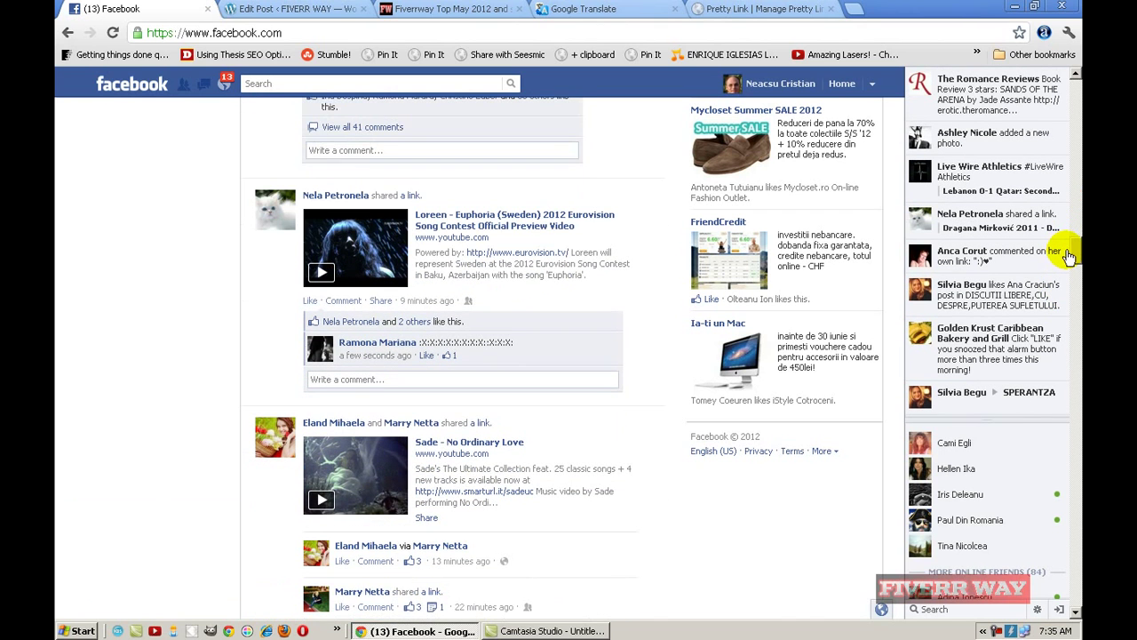
mouse_move(1070, 255)
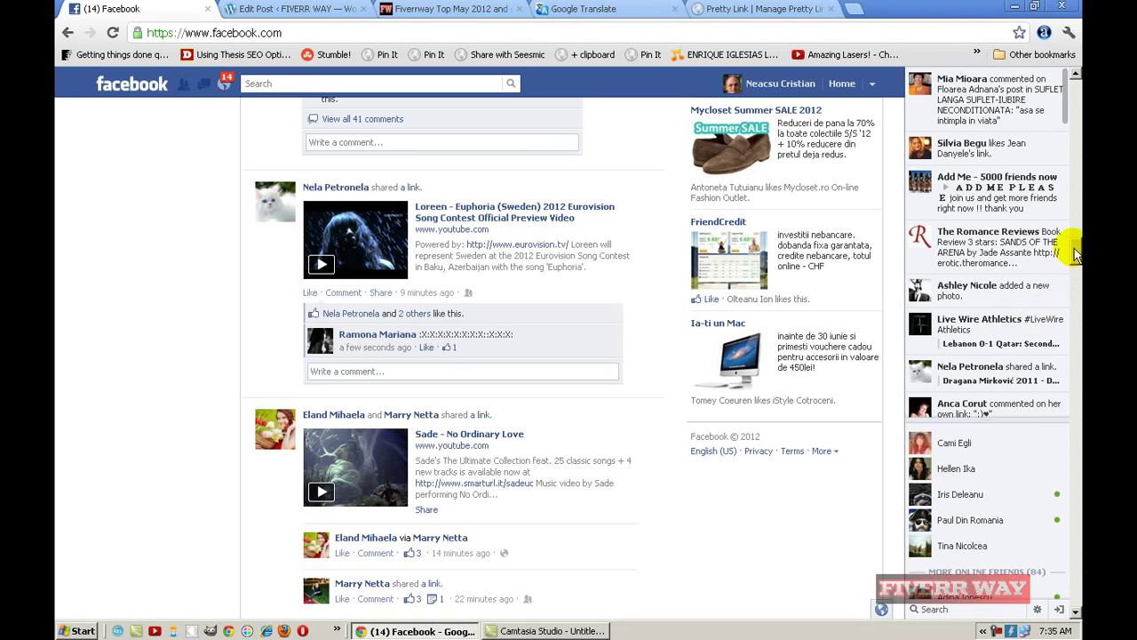
drag(1075, 256, 1075, 297)
scroll(1075, 298, down, 3)
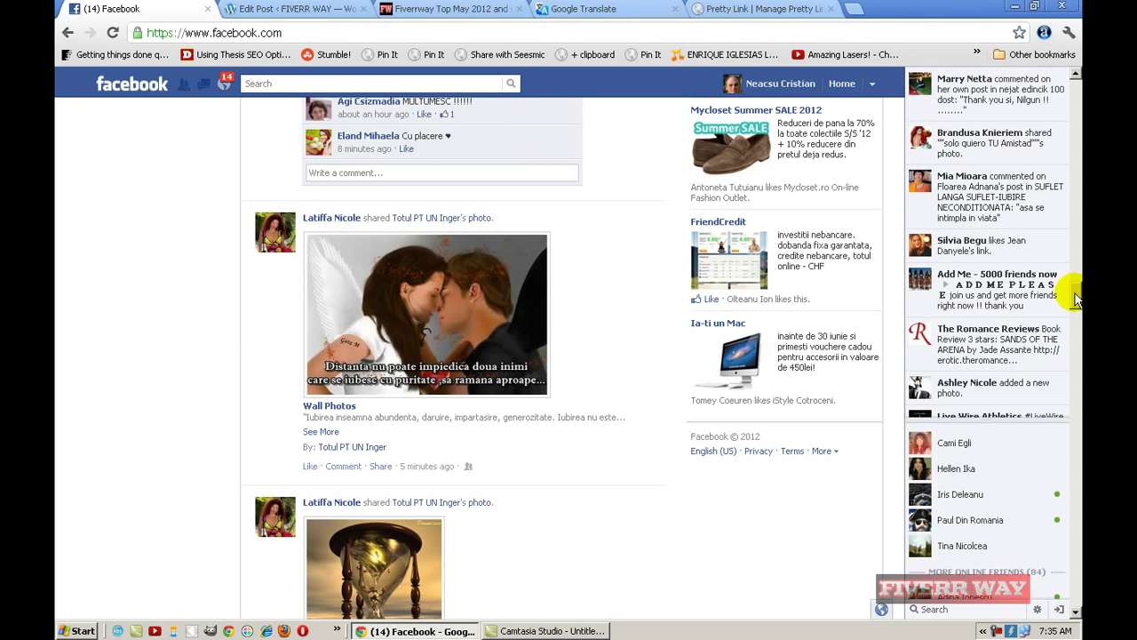
drag(1075, 297, 1074, 322)
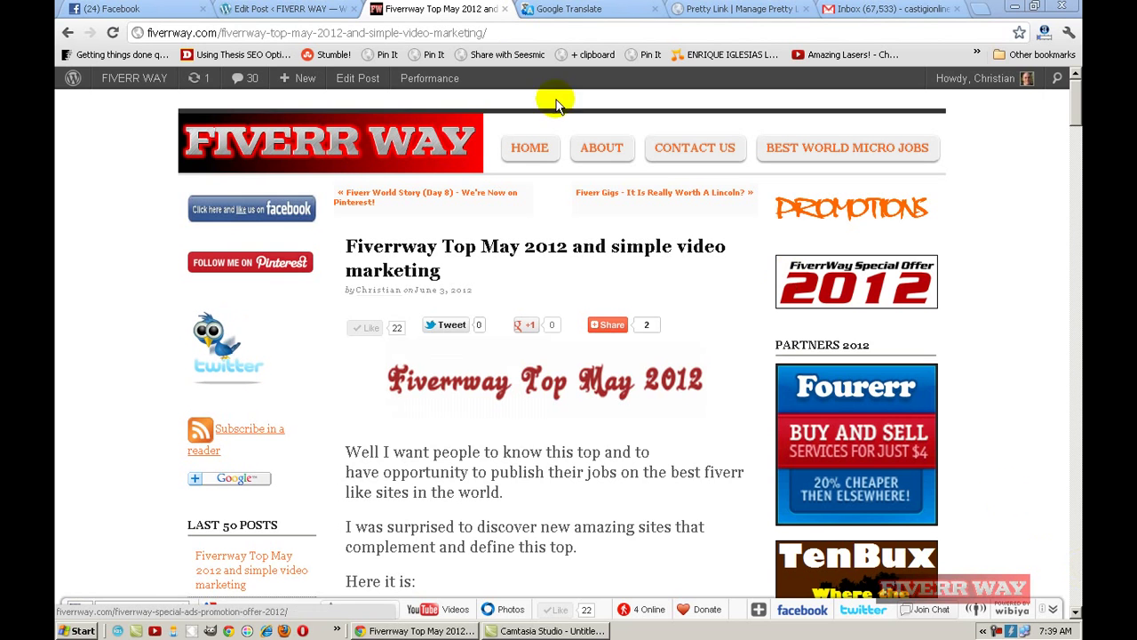
Review the "Promotion inside you" heading in the WordPress draft, and open the fiverrway Google Alert in the Gmail inbox
click(280, 11)
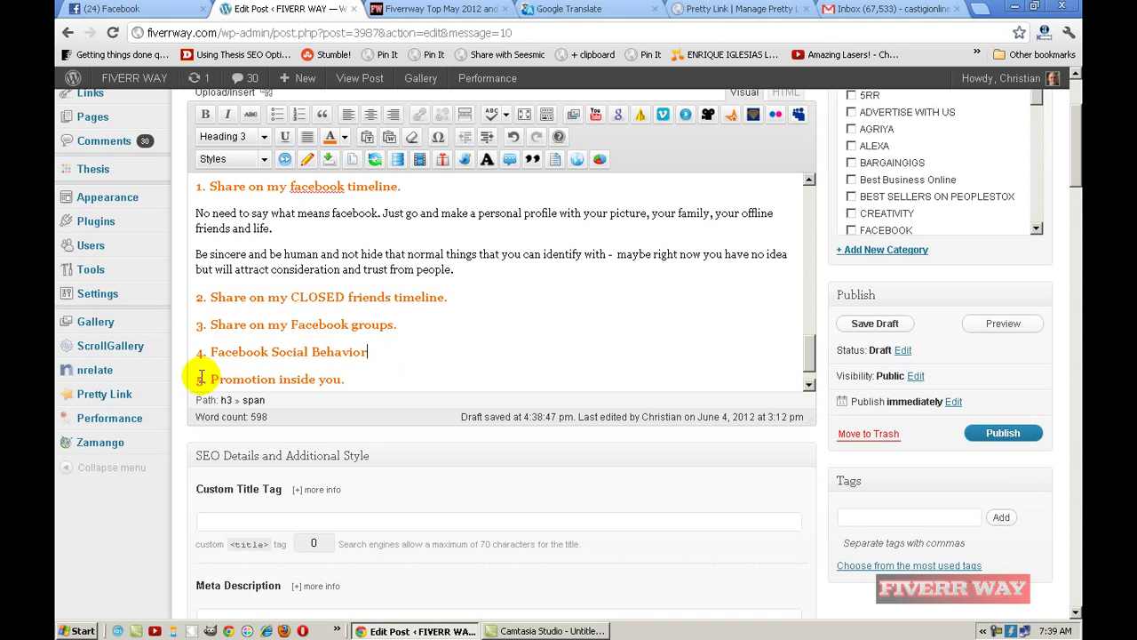
click(362, 373)
click(875, 9)
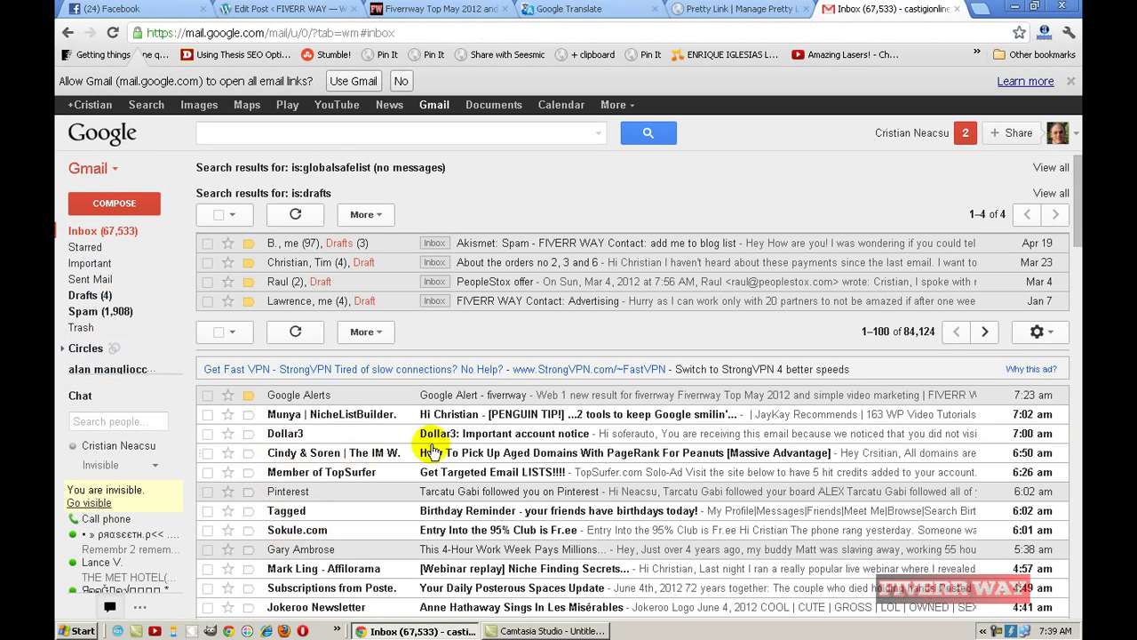
click(631, 397)
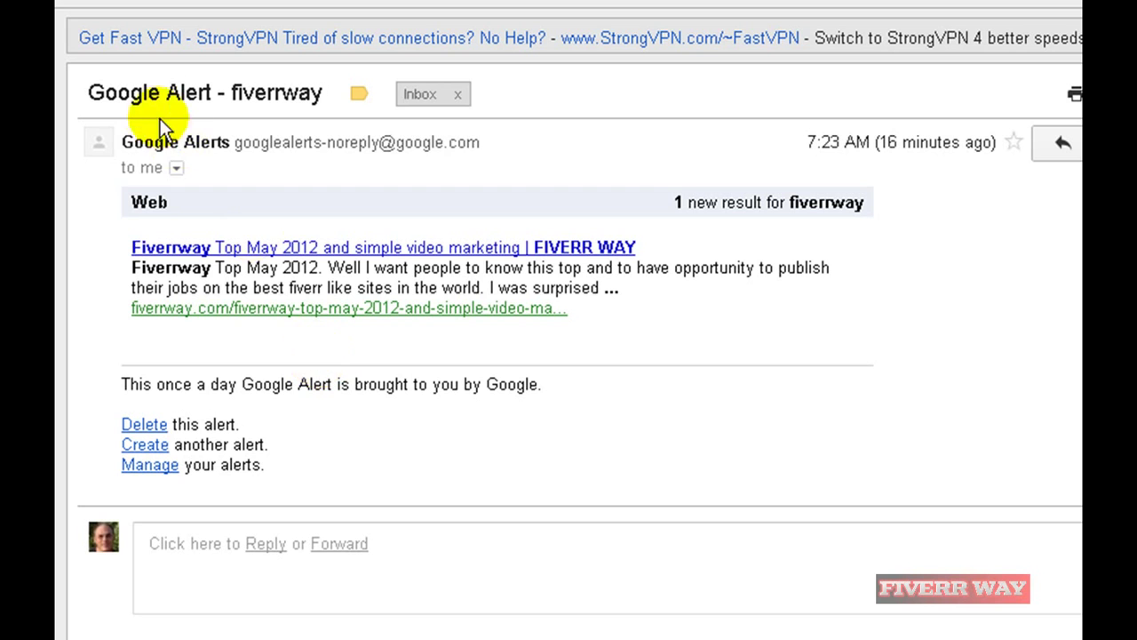
Search Google for "google alert" in a new tab, open the Google Alerts page and examine its alert creation form
key(ctrl+t)
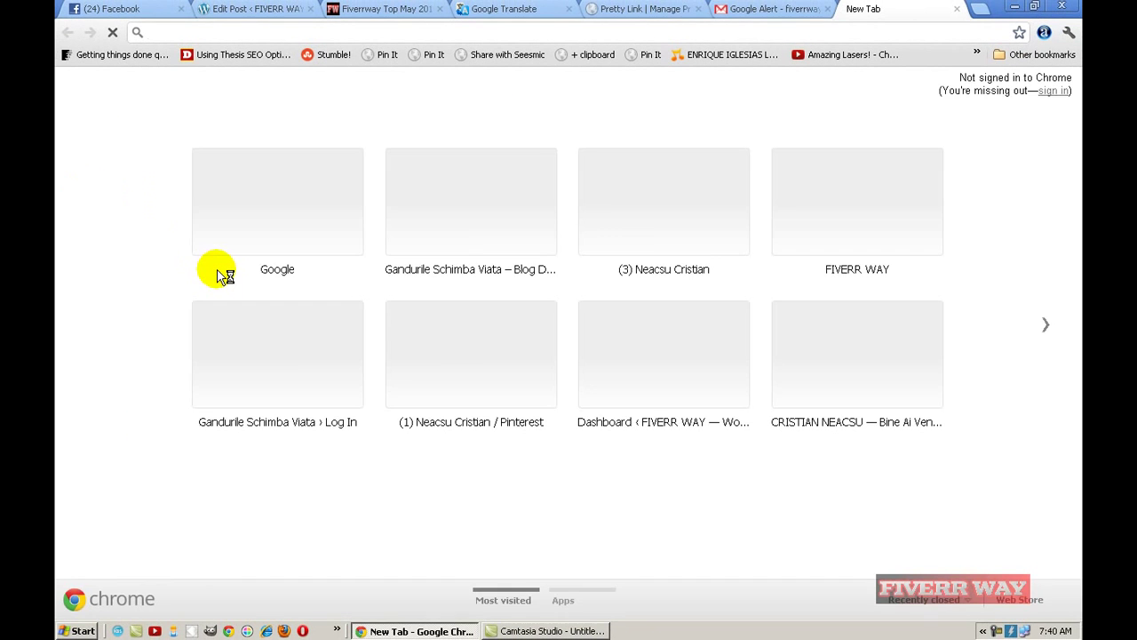
click(277, 220)
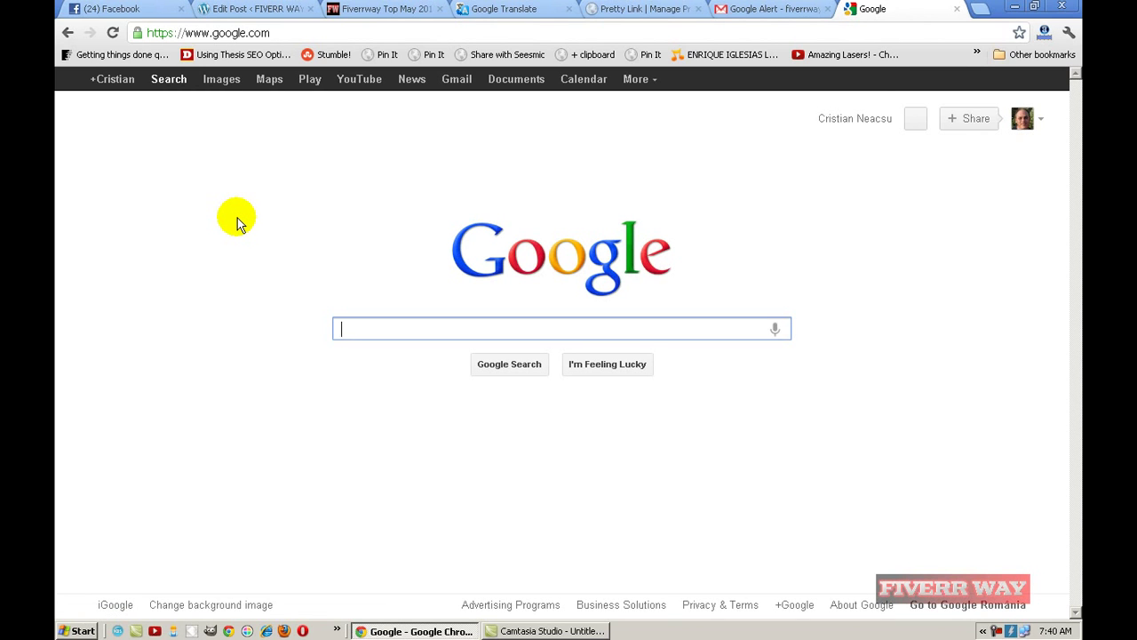
click(354, 329)
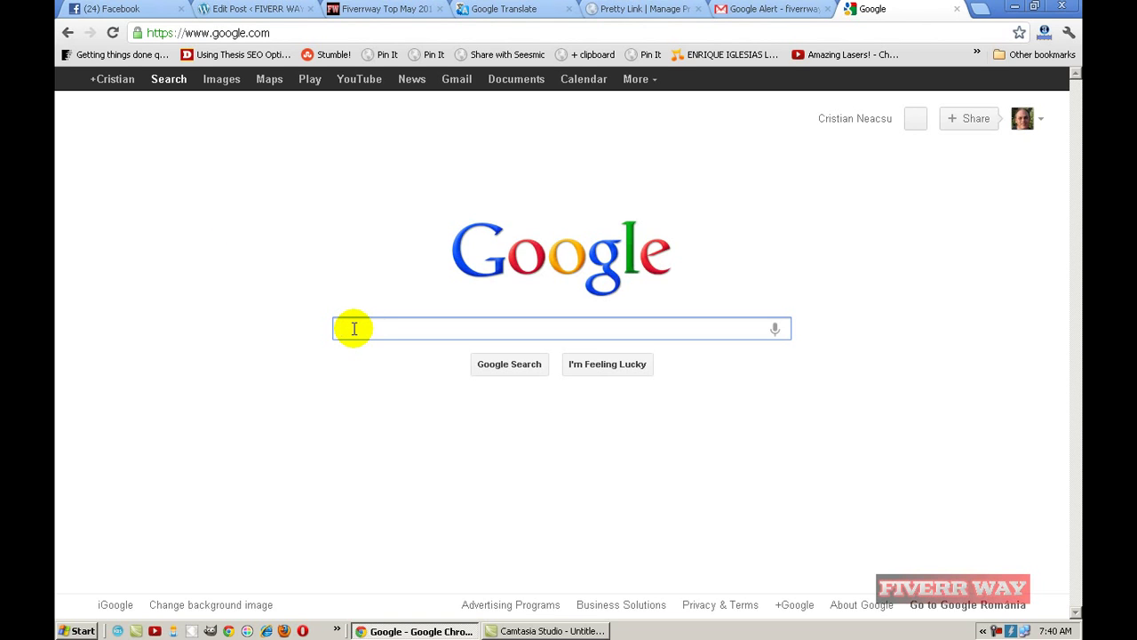
text(google )
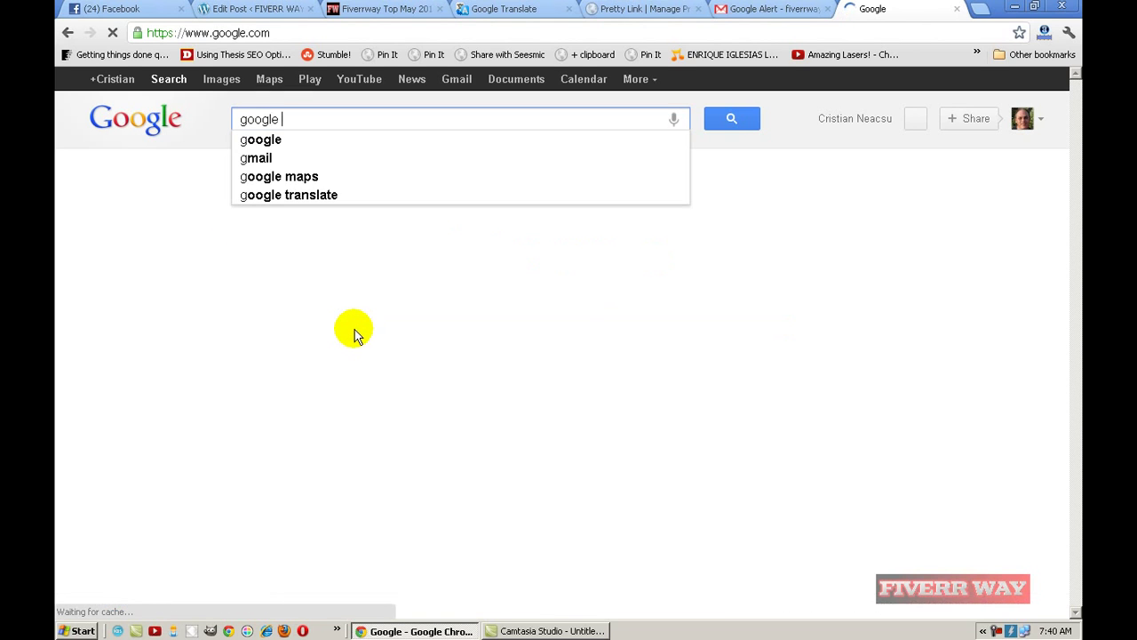
text(alert)
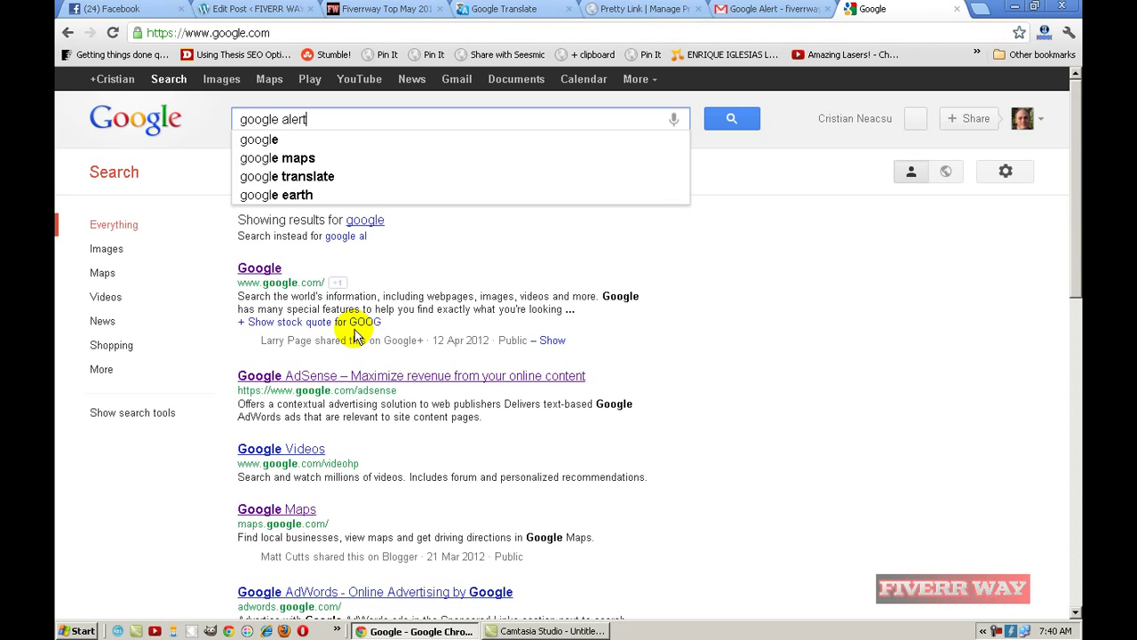
key(Return)
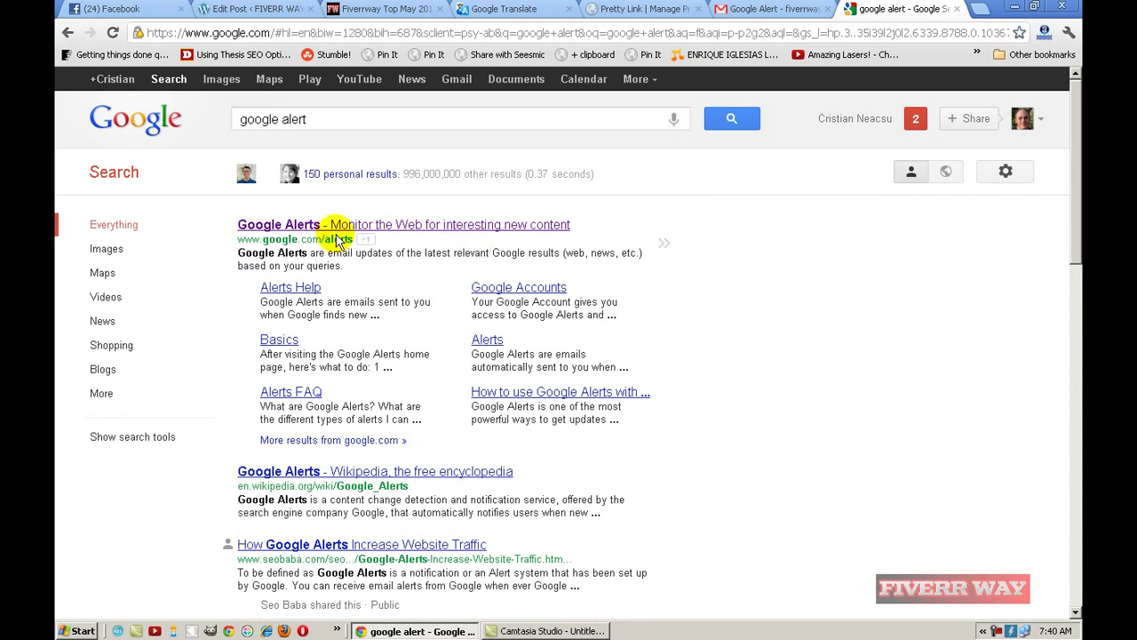
click(301, 226)
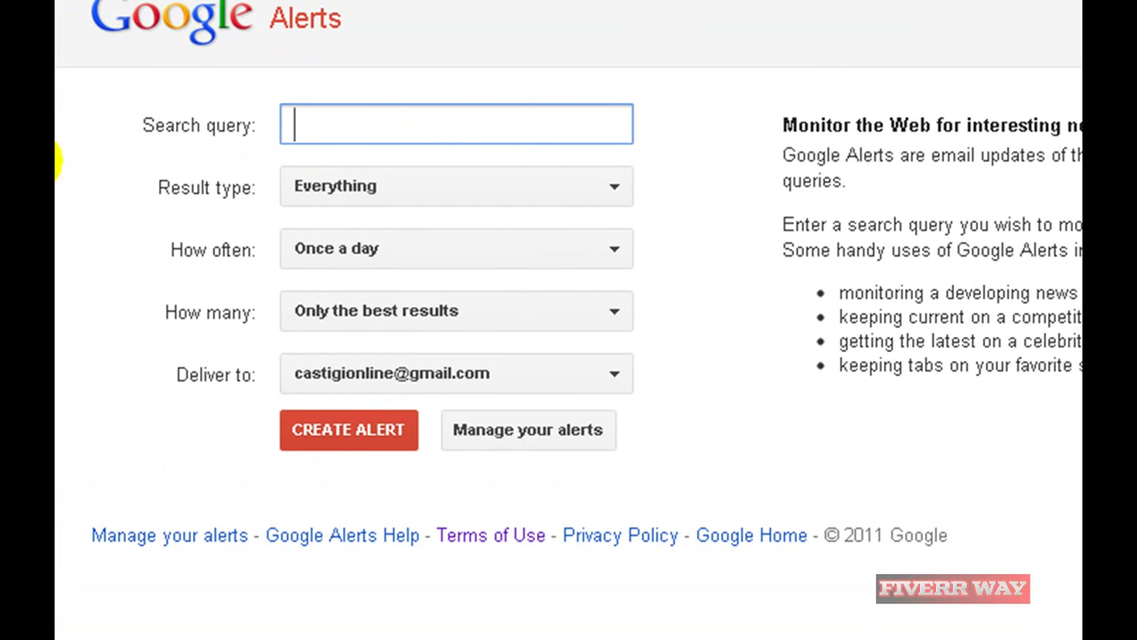
click(310, 117)
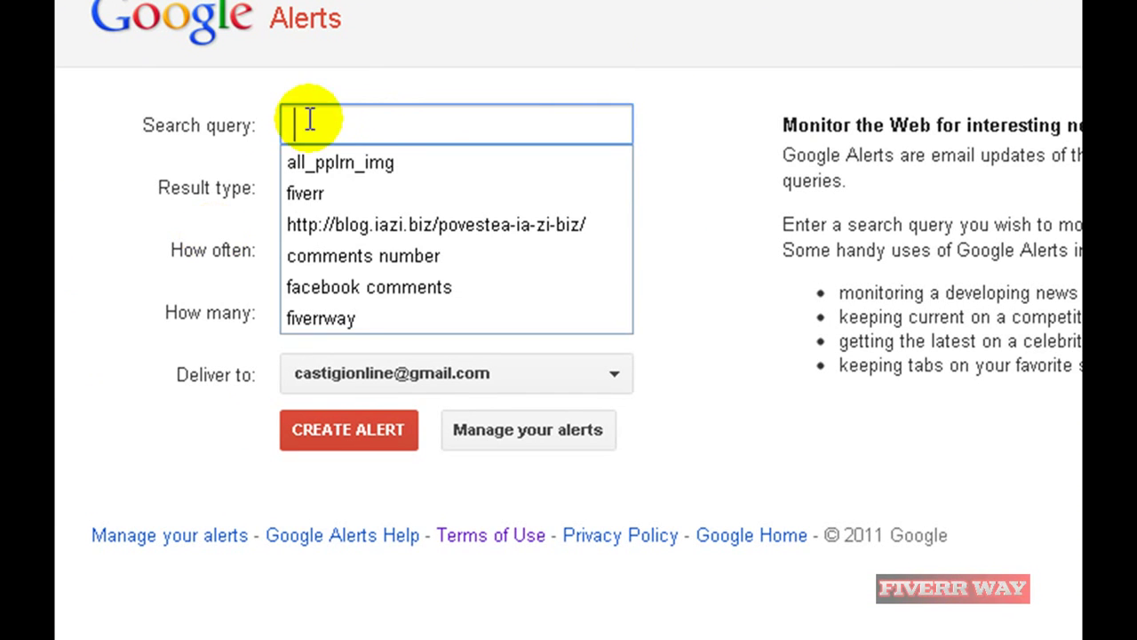
click(487, 69)
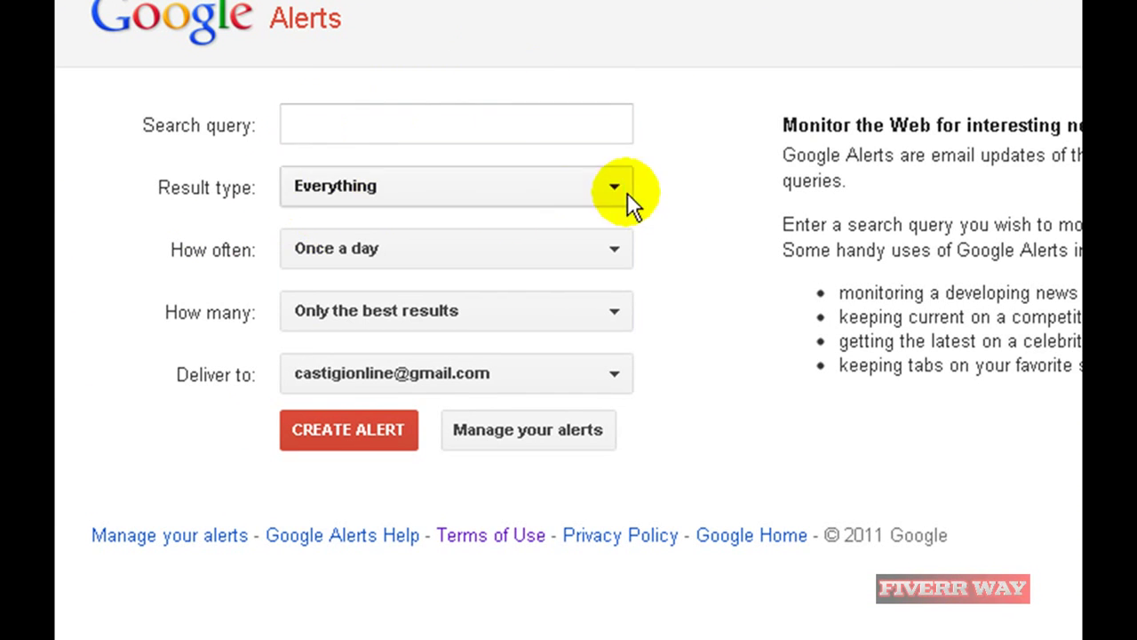
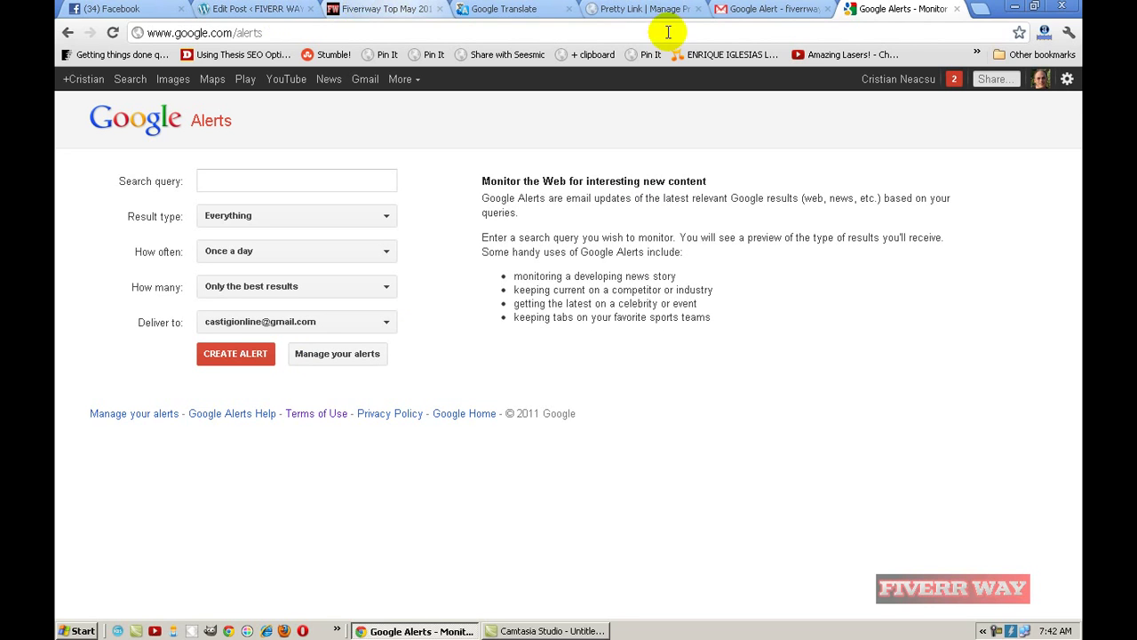
Review the Facebook sharing headings in the WordPress draft and the social share counters on the Fiverrway Top May 2012 post
click(775, 11)
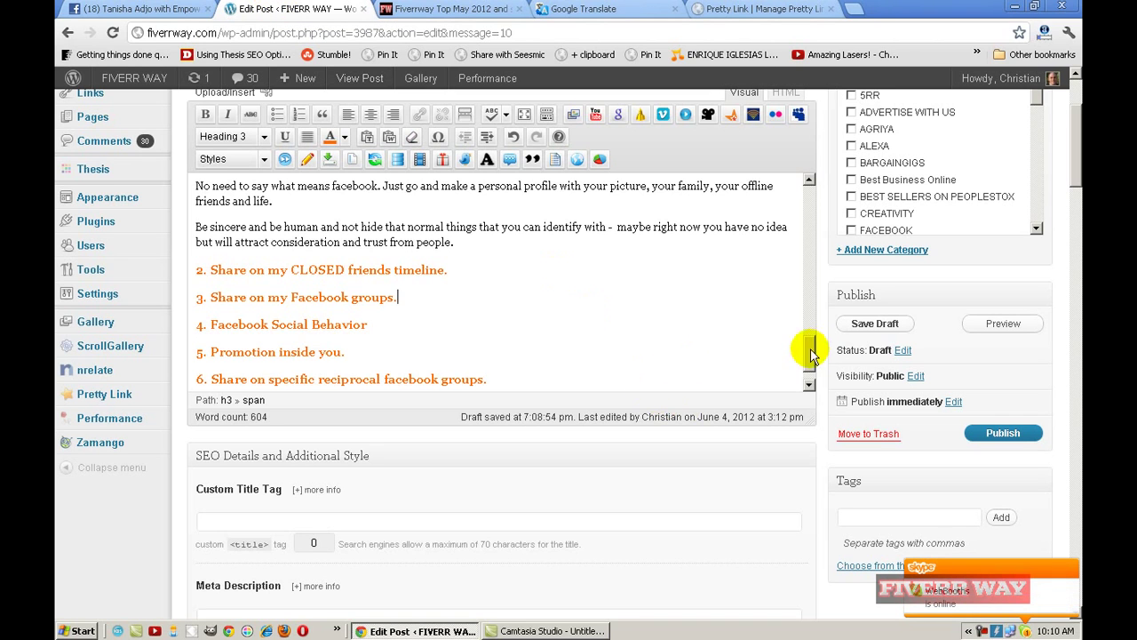
scroll(809, 355, down, 2)
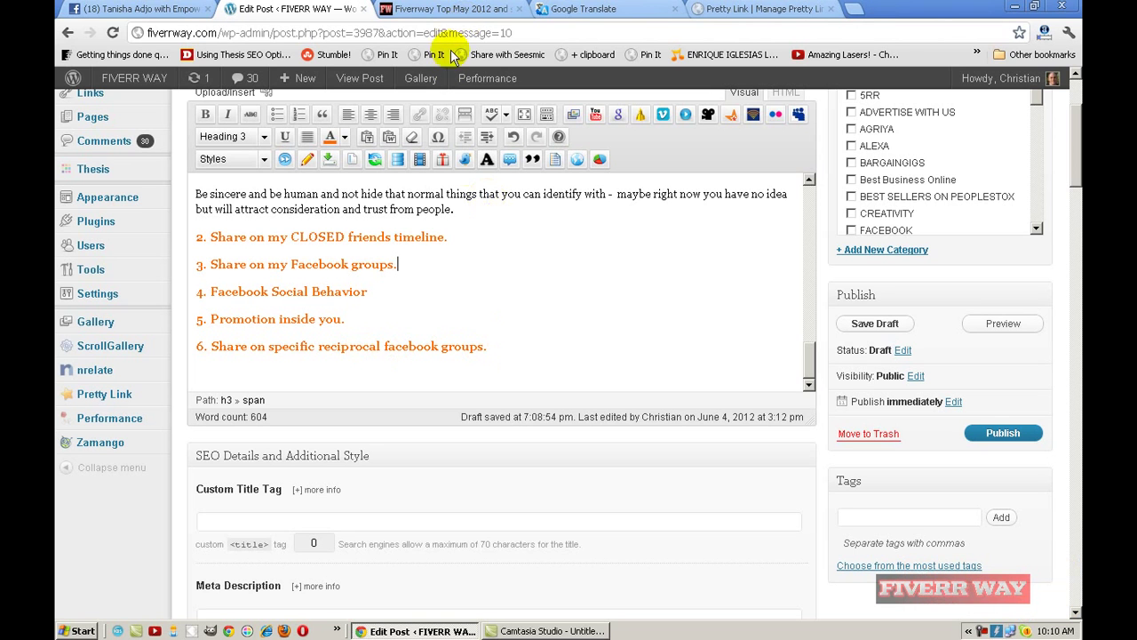
click(444, 9)
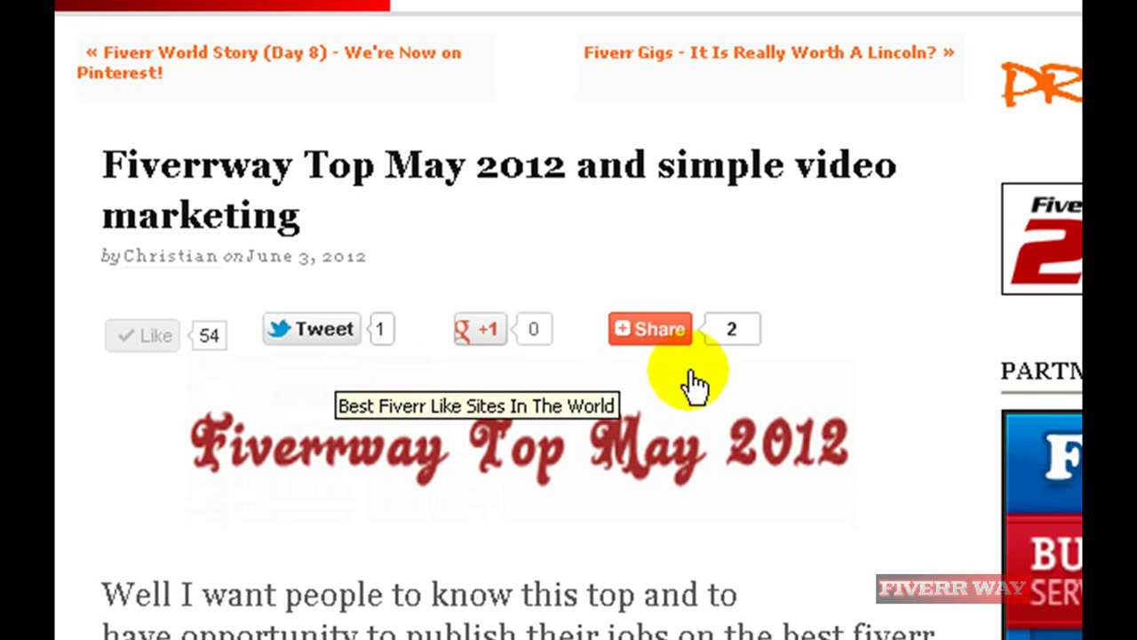
mouse_move(648, 330)
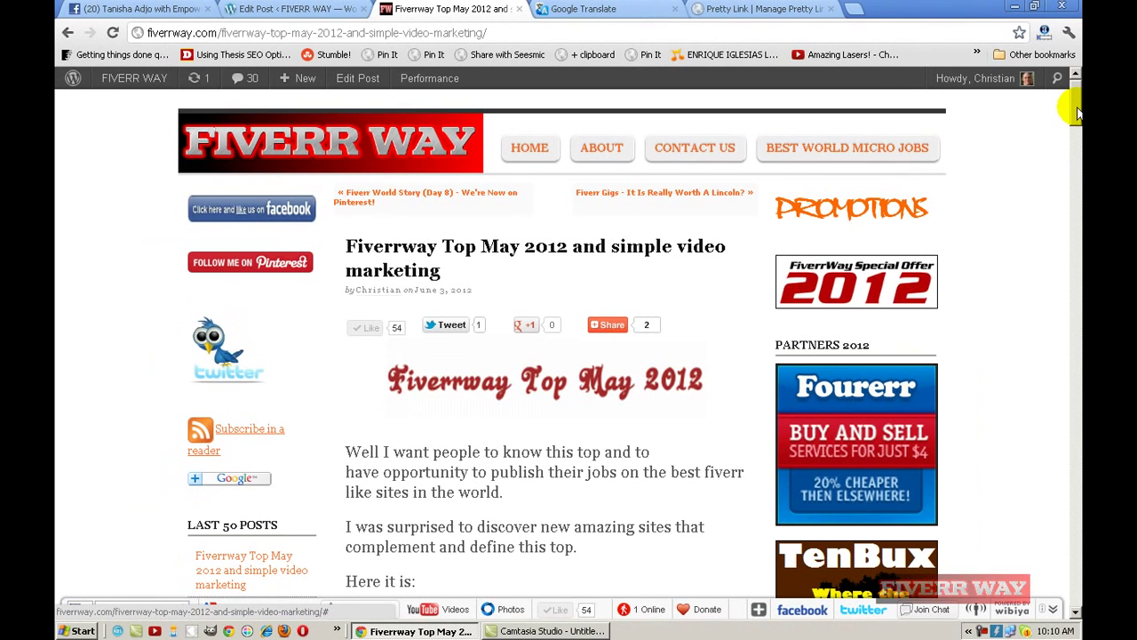
Return to the Facebook home page and open the full list of joined groups
click(142, 8)
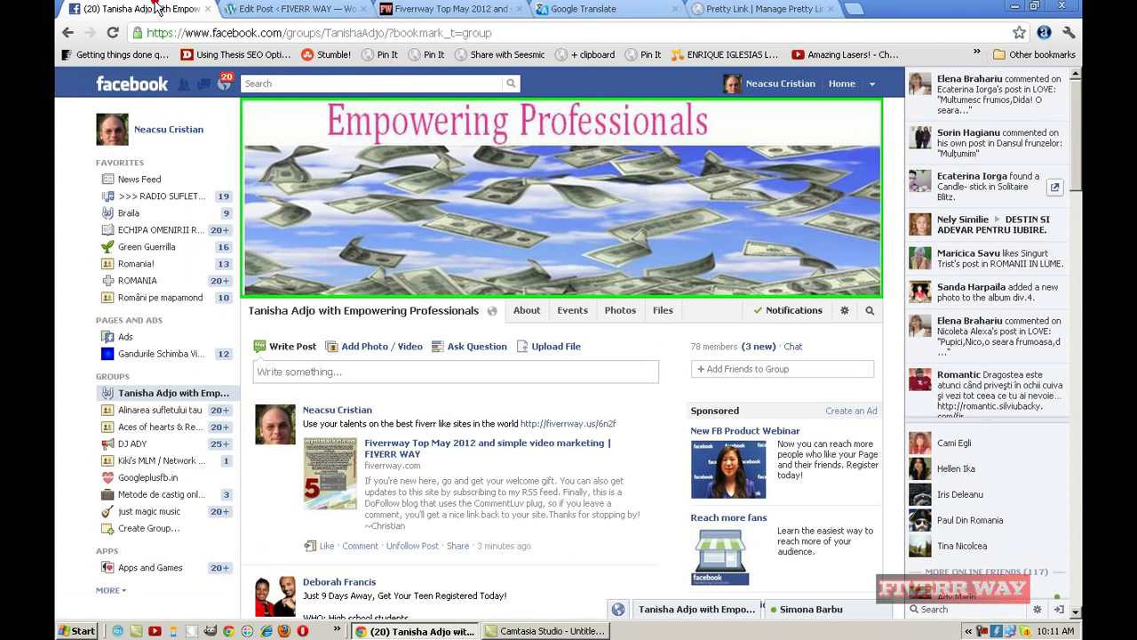
click(843, 86)
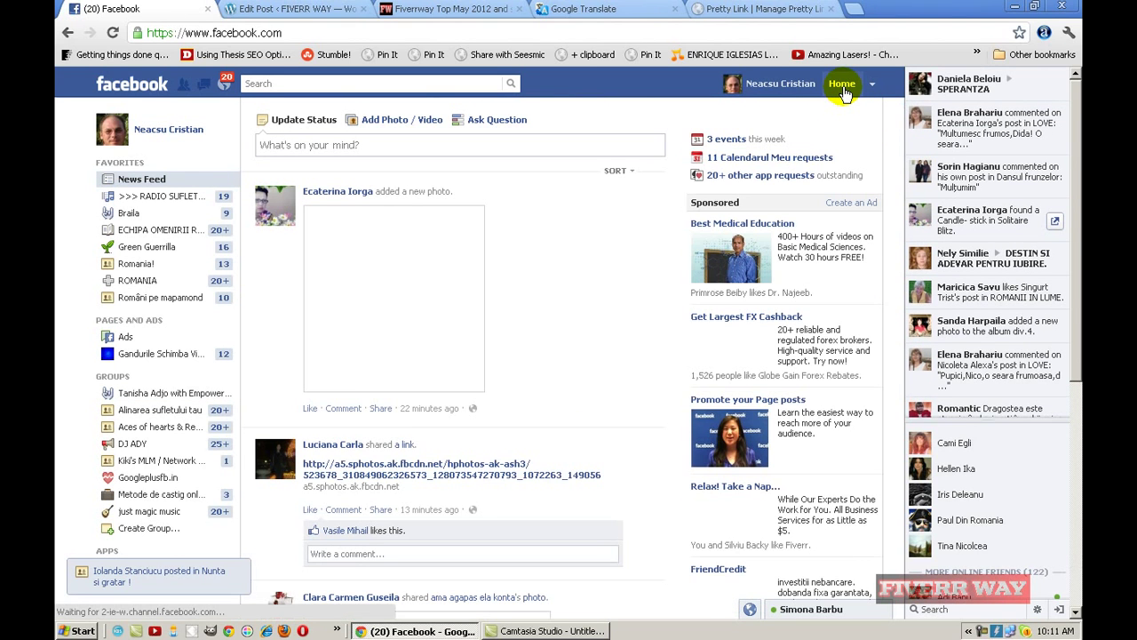
click(113, 378)
click(113, 378)
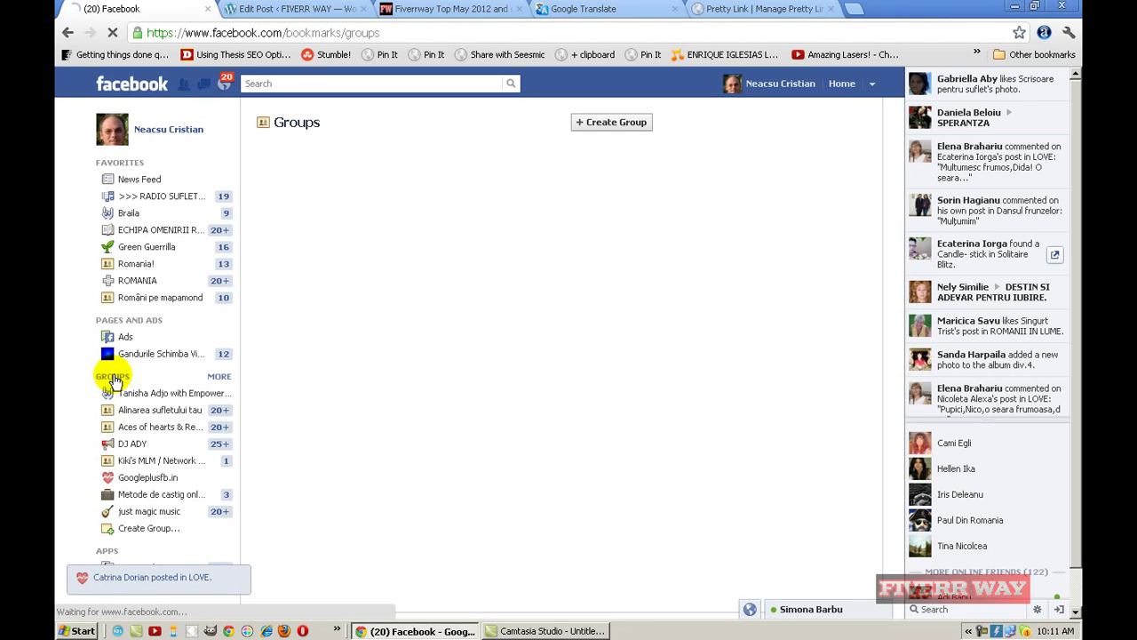
Examine the complete list of joined Facebook groups, from those used today to those used more than a month ago
click(1074, 101)
drag(1074, 101, 1075, 125)
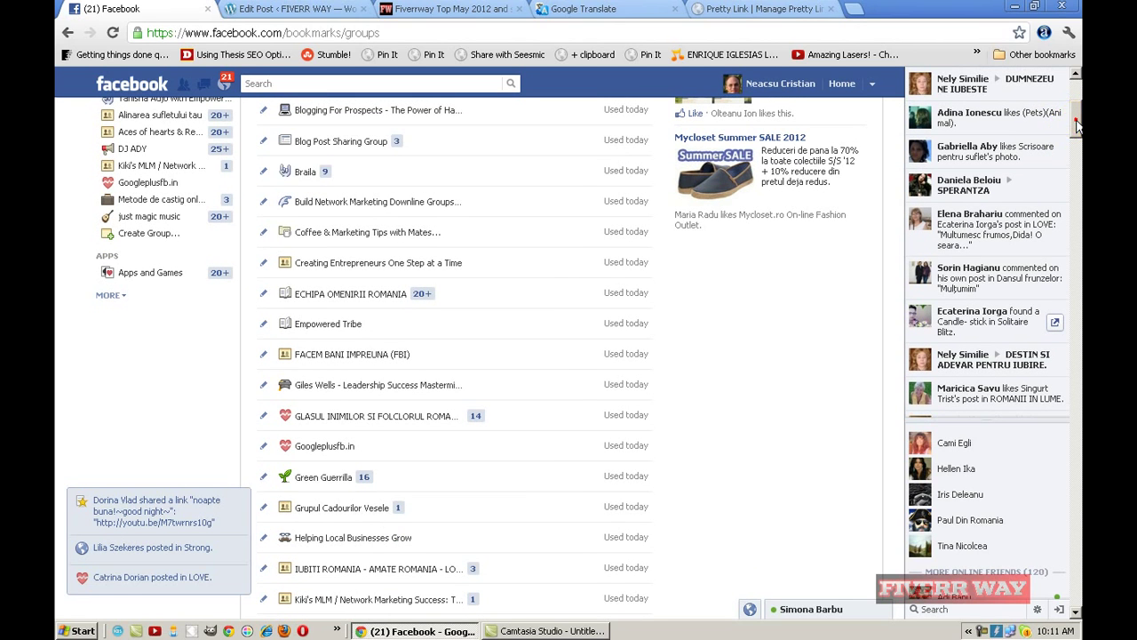
drag(1075, 125, 1078, 221)
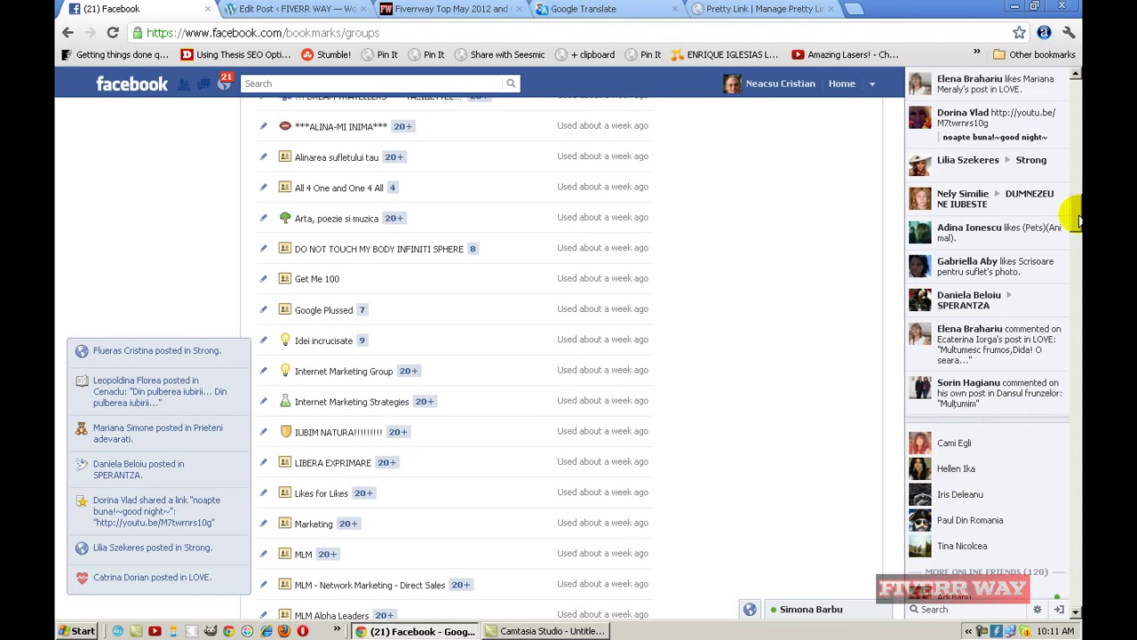
drag(1077, 220, 1078, 247)
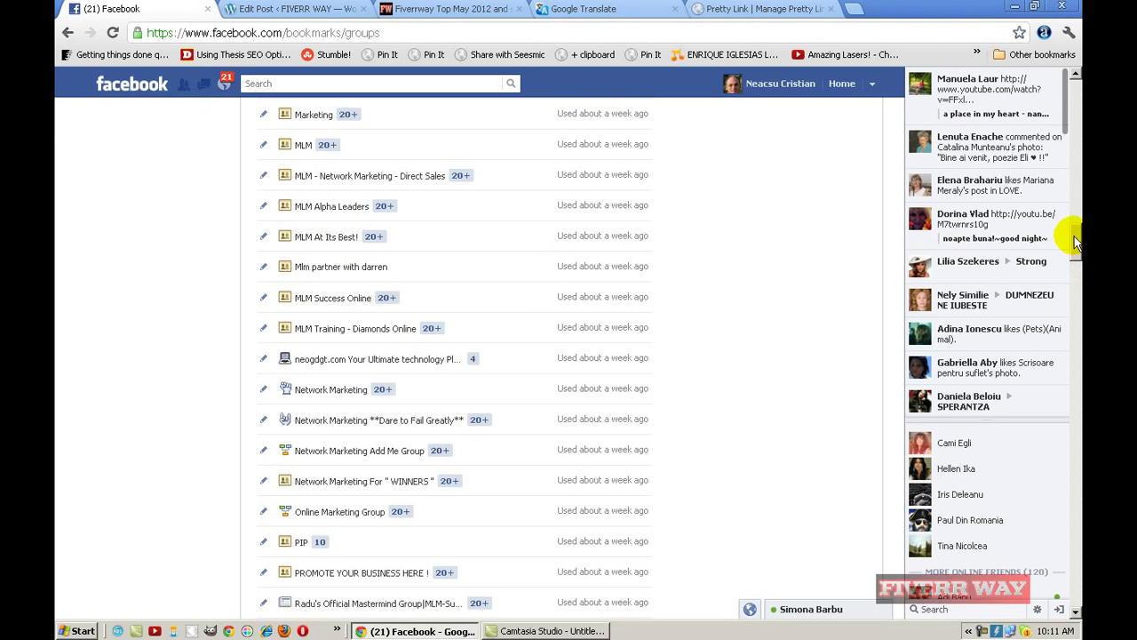
drag(1075, 242, 1075, 269)
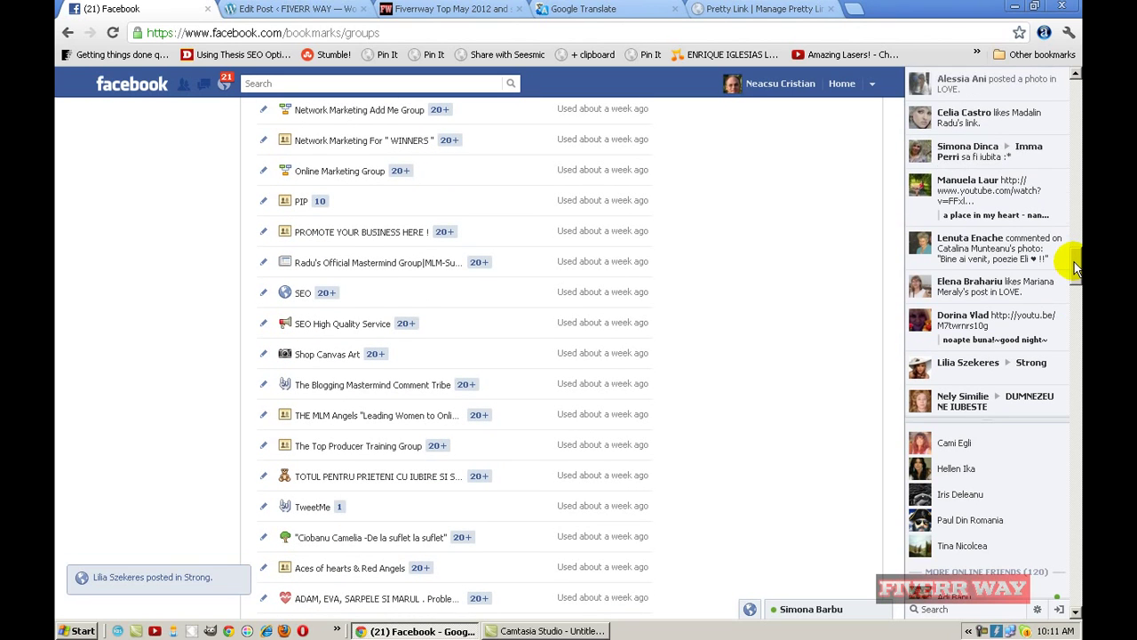
drag(1075, 267, 1057, 366)
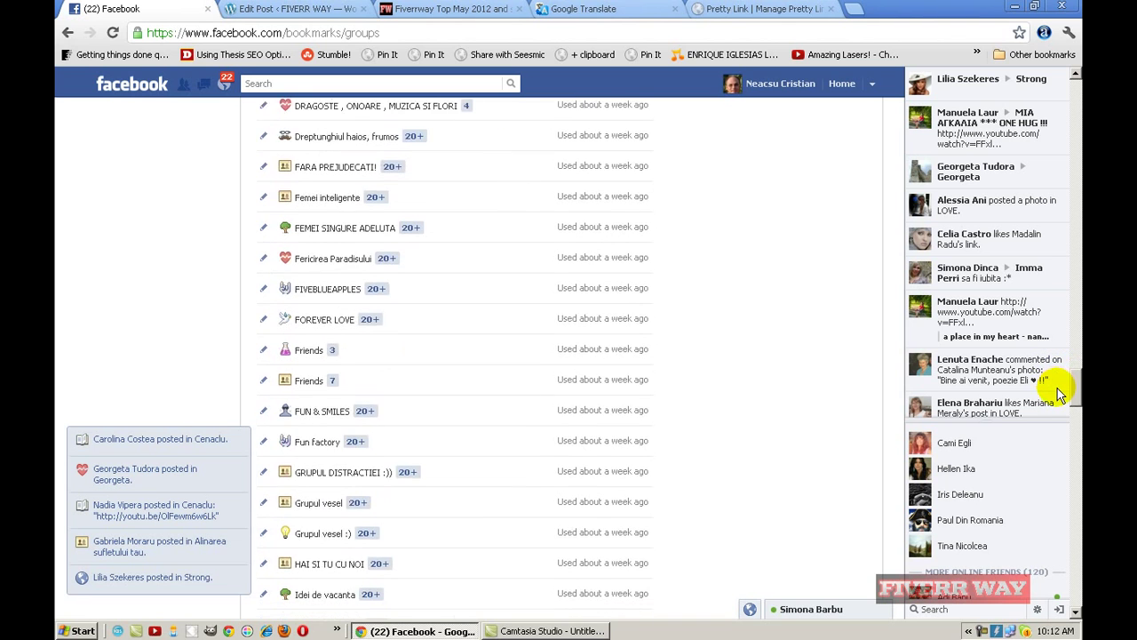
drag(1057, 394, 1057, 433)
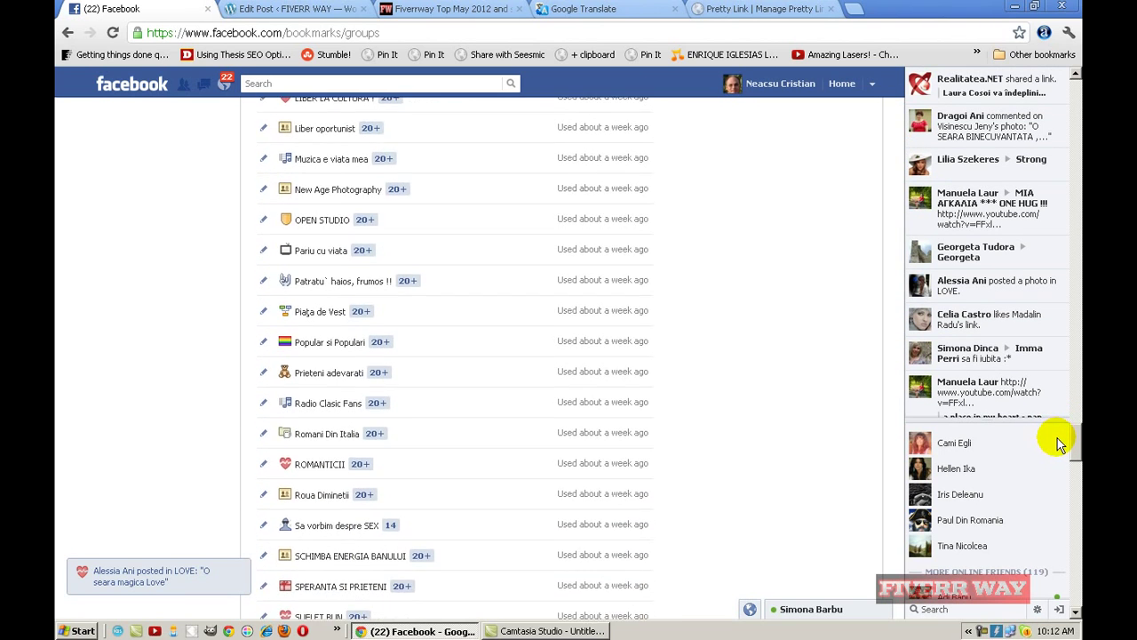
drag(1057, 438, 1059, 455)
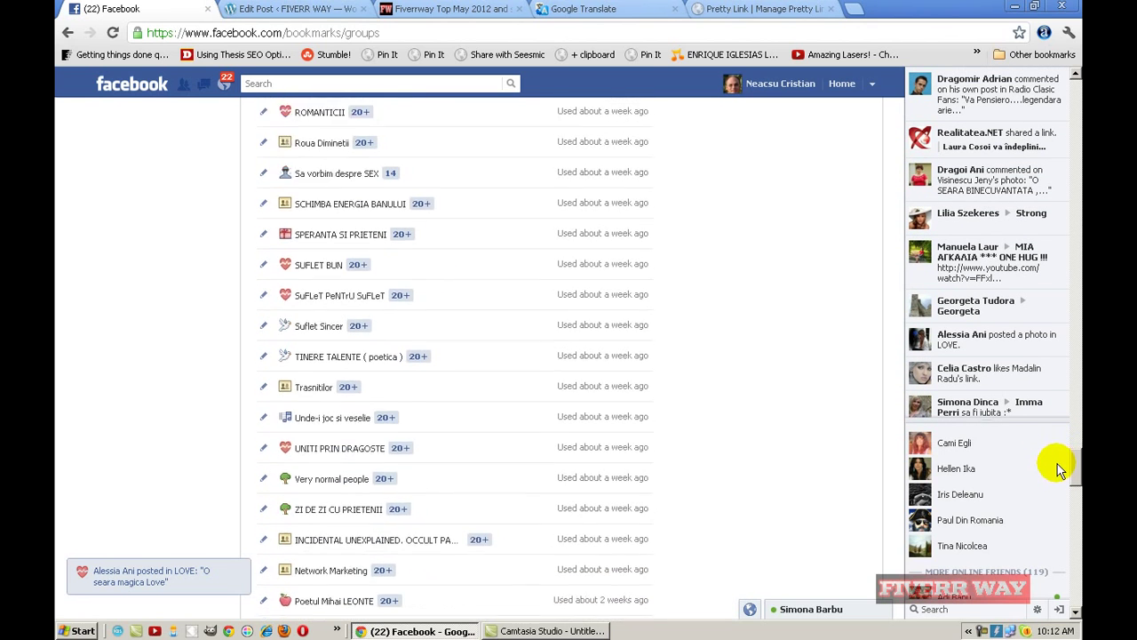
scroll(1057, 464, down, 1)
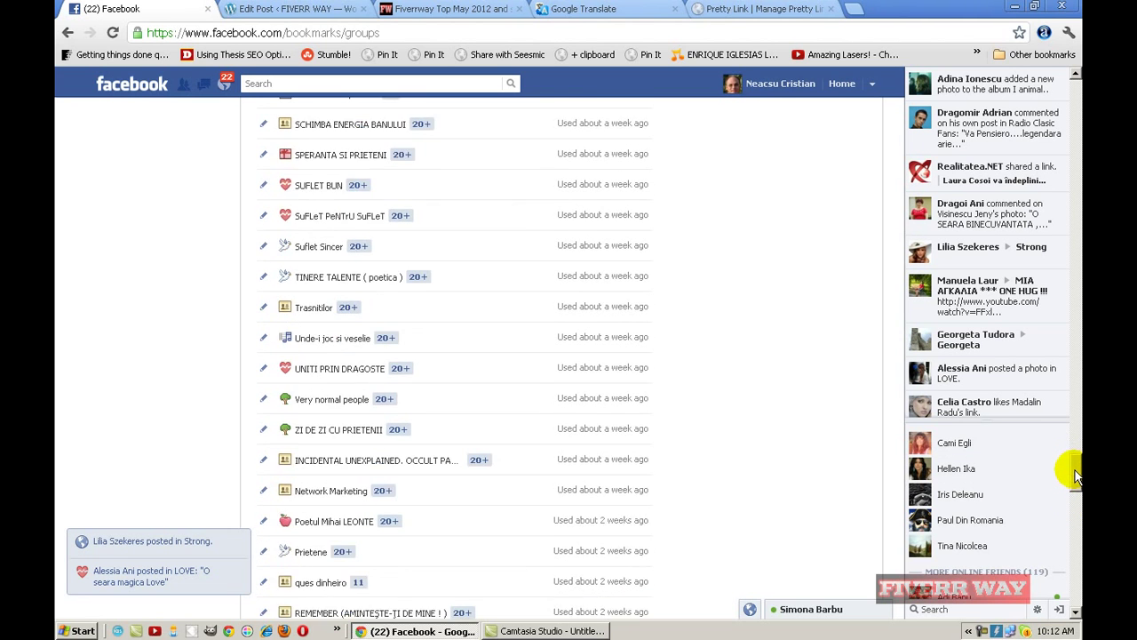
drag(1075, 483, 1072, 525)
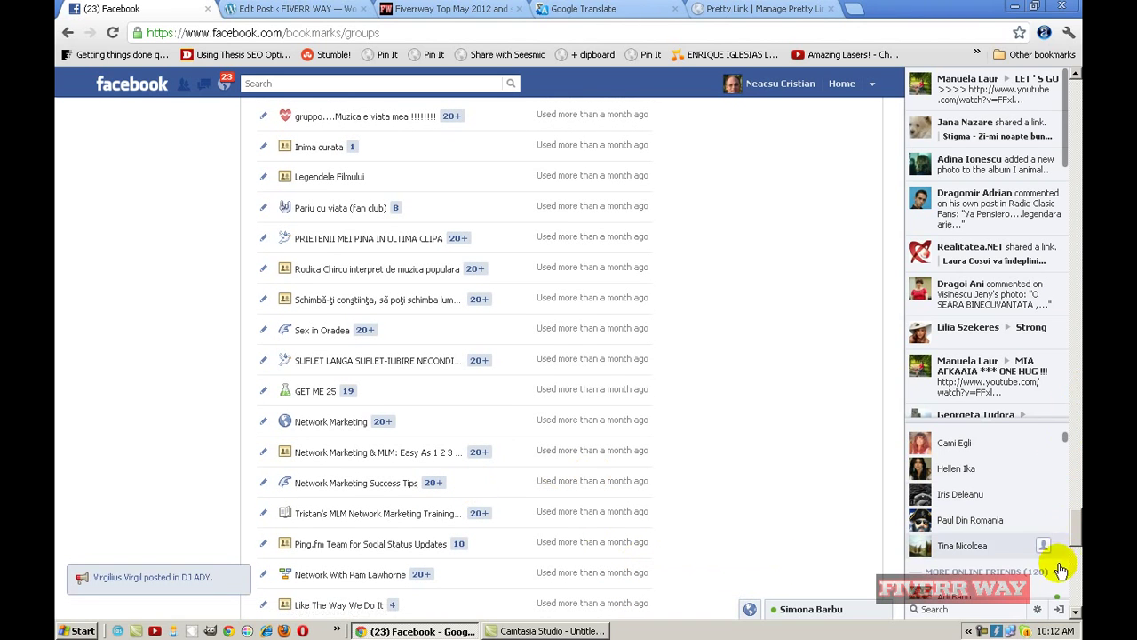
drag(1075, 537, 1075, 78)
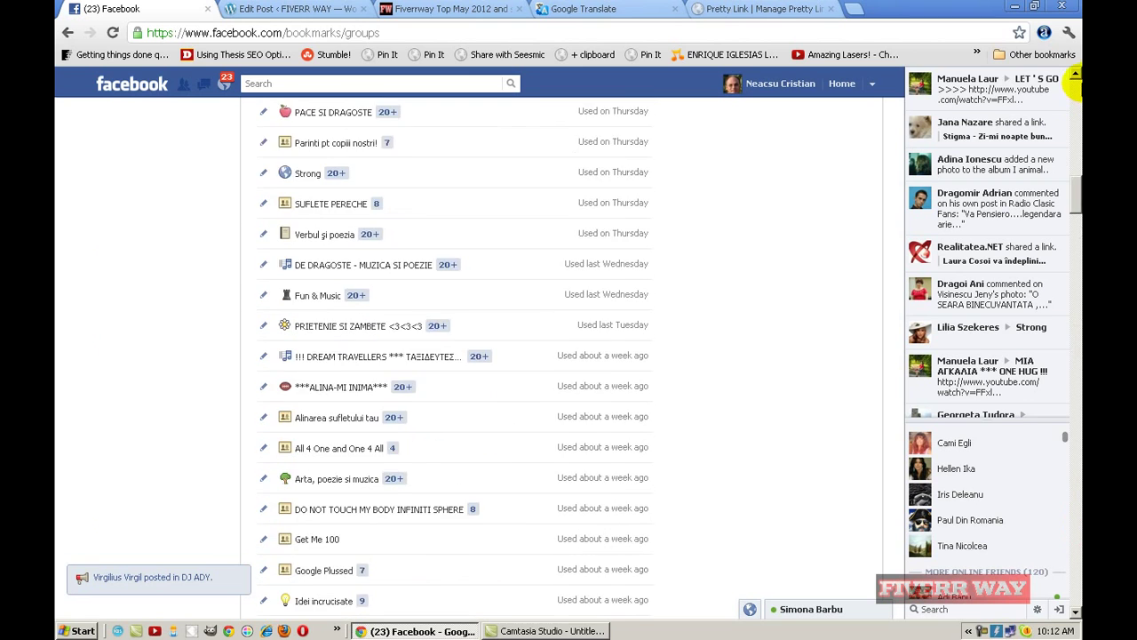
Search Facebook for "all" and open the All 4 One and One 4 All group
click(283, 83)
text(all)
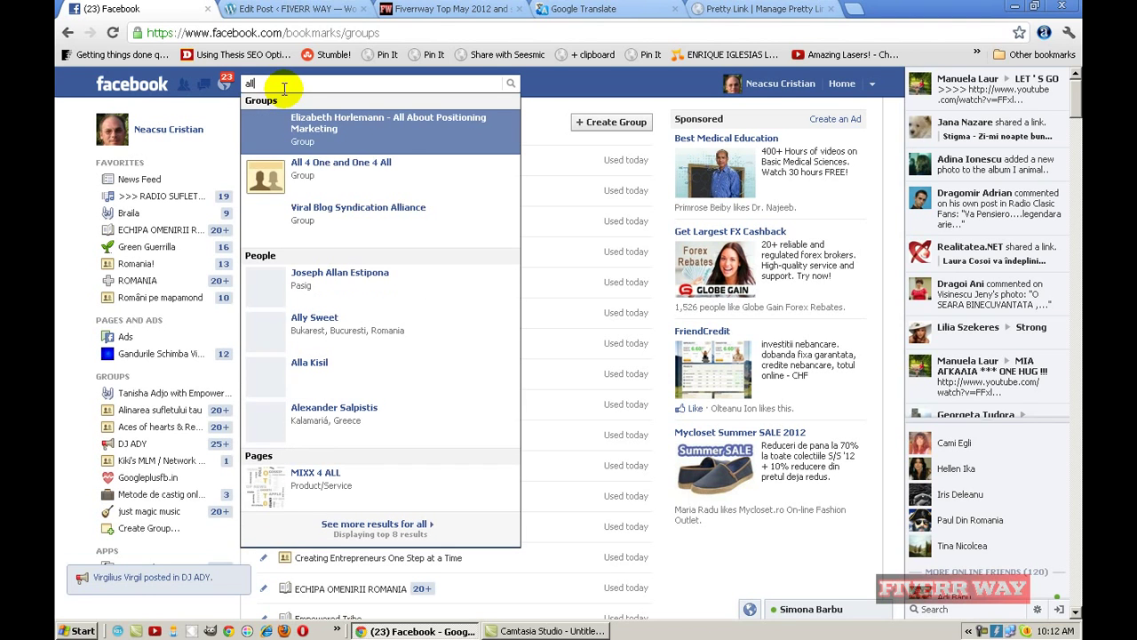
click(346, 169)
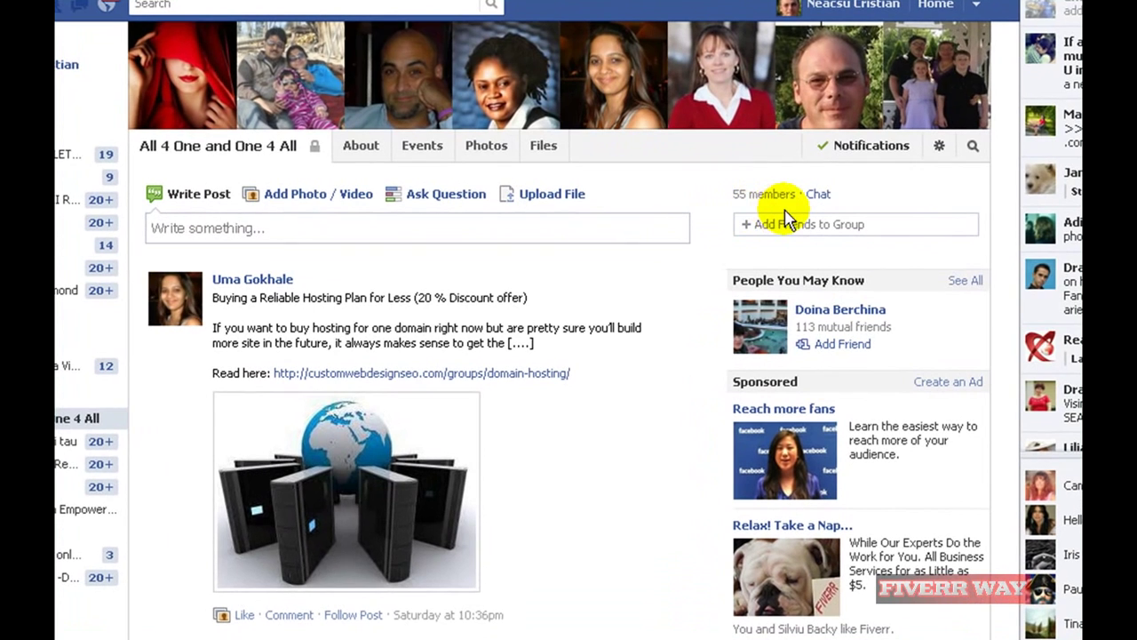
Review the posts in the All 4 One and One 4 All group, from the newest down to the older ones
mouse_move(720, 189)
mouse_down()
mouse_move(752, 177)
mouse_move(681, 168)
mouse_move(709, 171)
mouse_up()
click(709, 171)
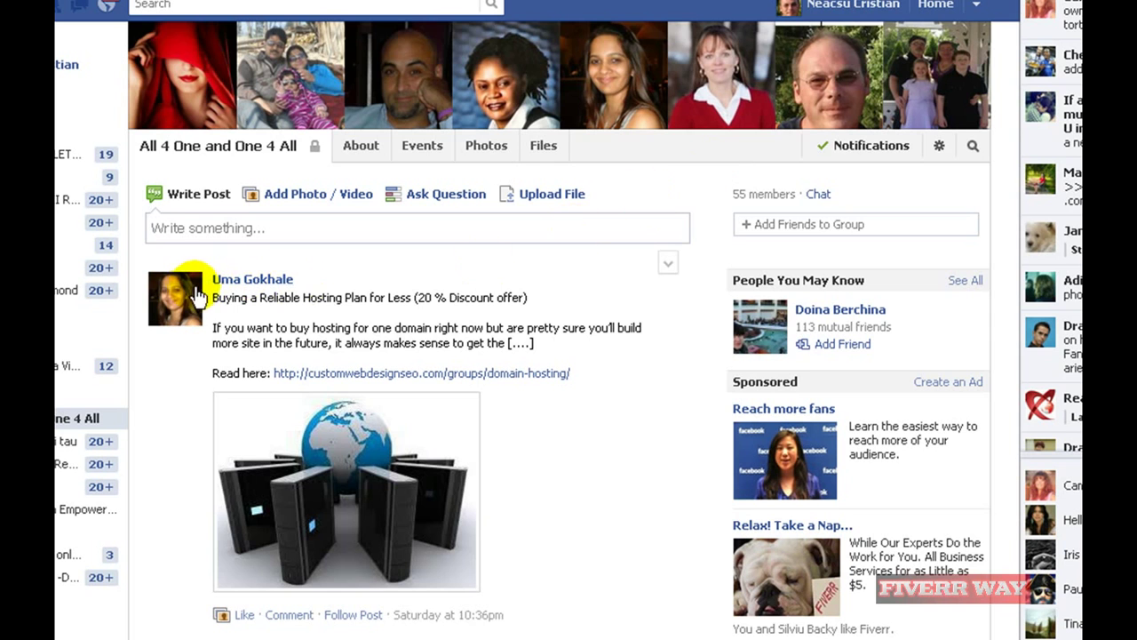
mouse_move(179, 314)
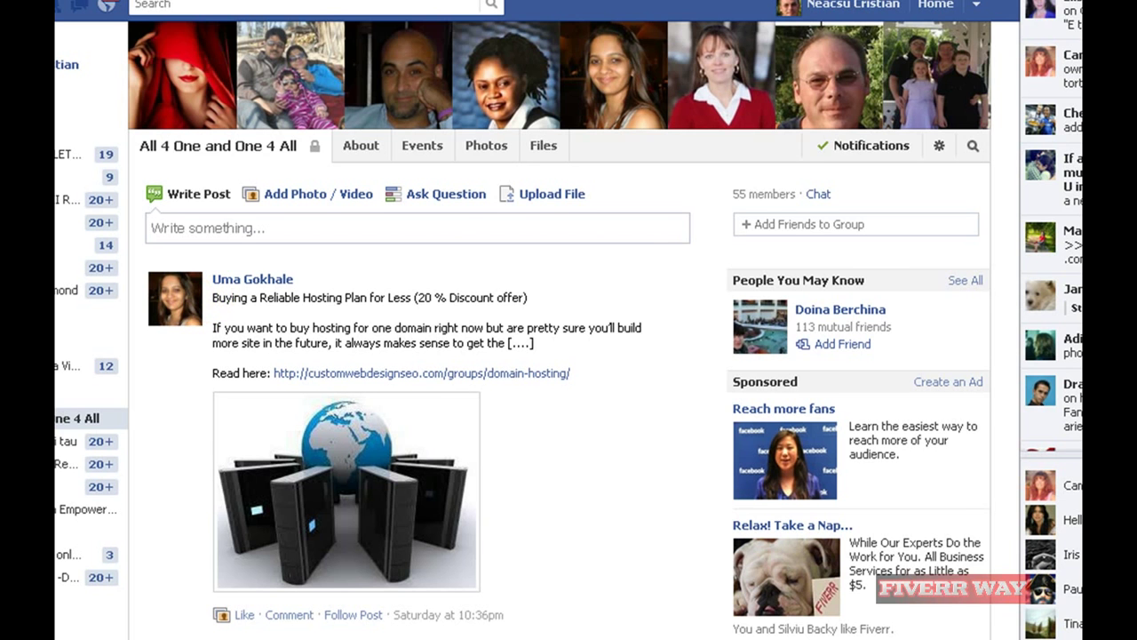
scroll(523, 330, down, 7)
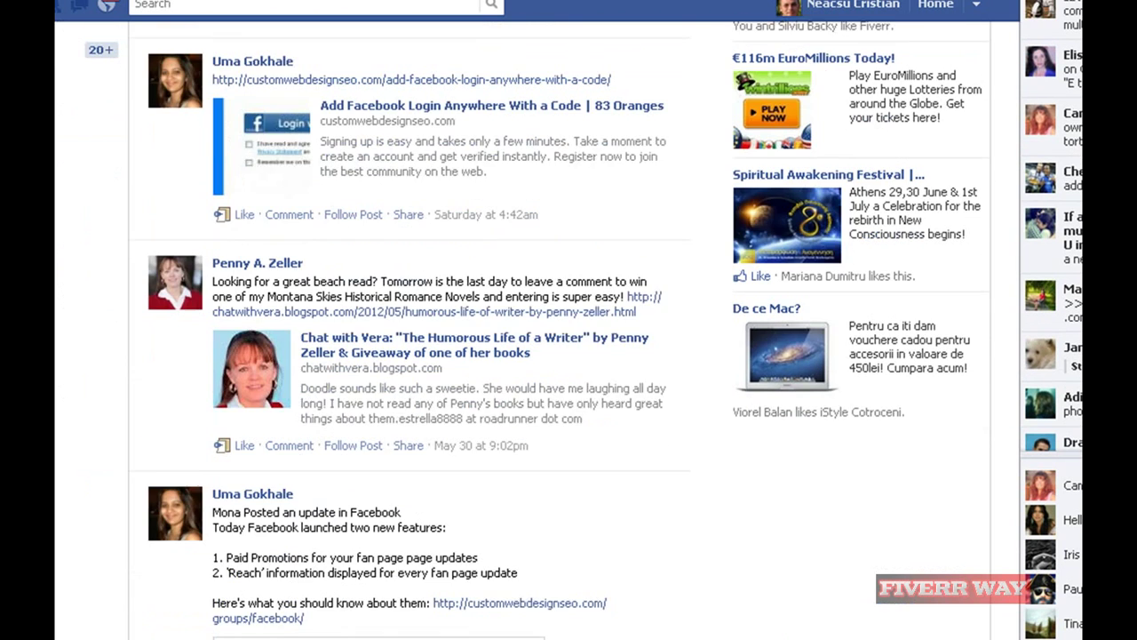
scroll(537, 330, down, 5)
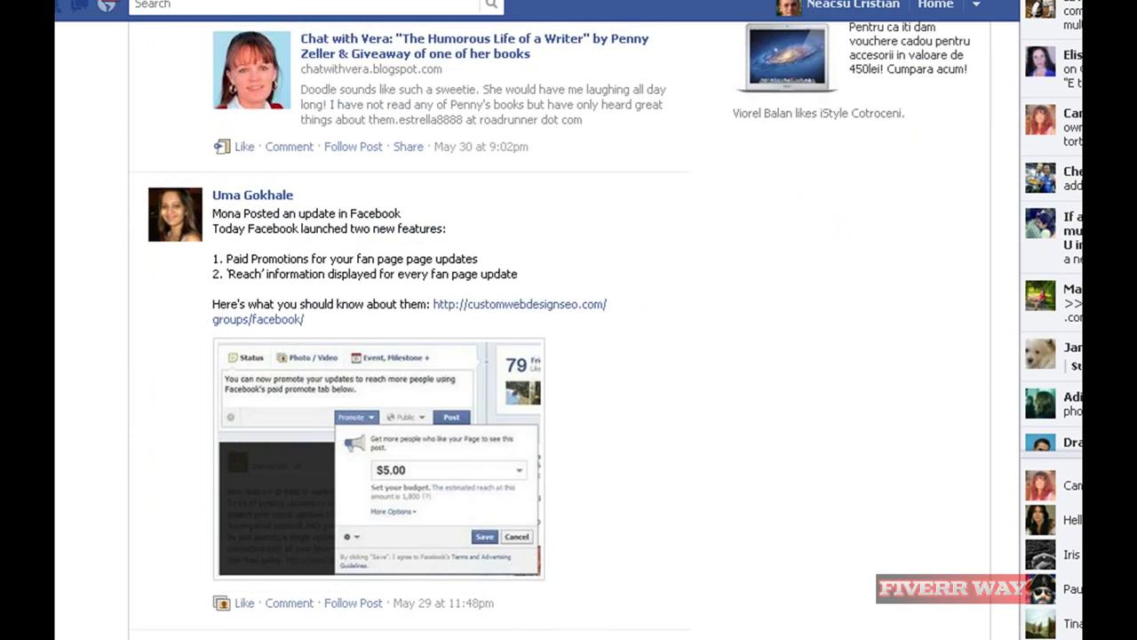
scroll(537, 331, down, 2)
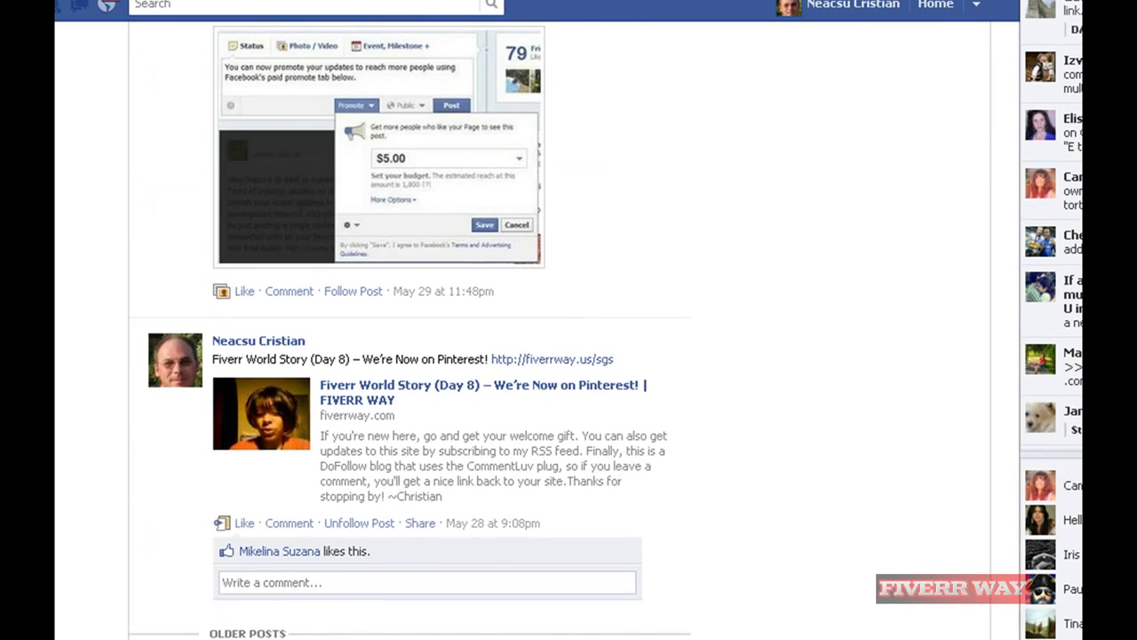
scroll(538, 330, down, 2)
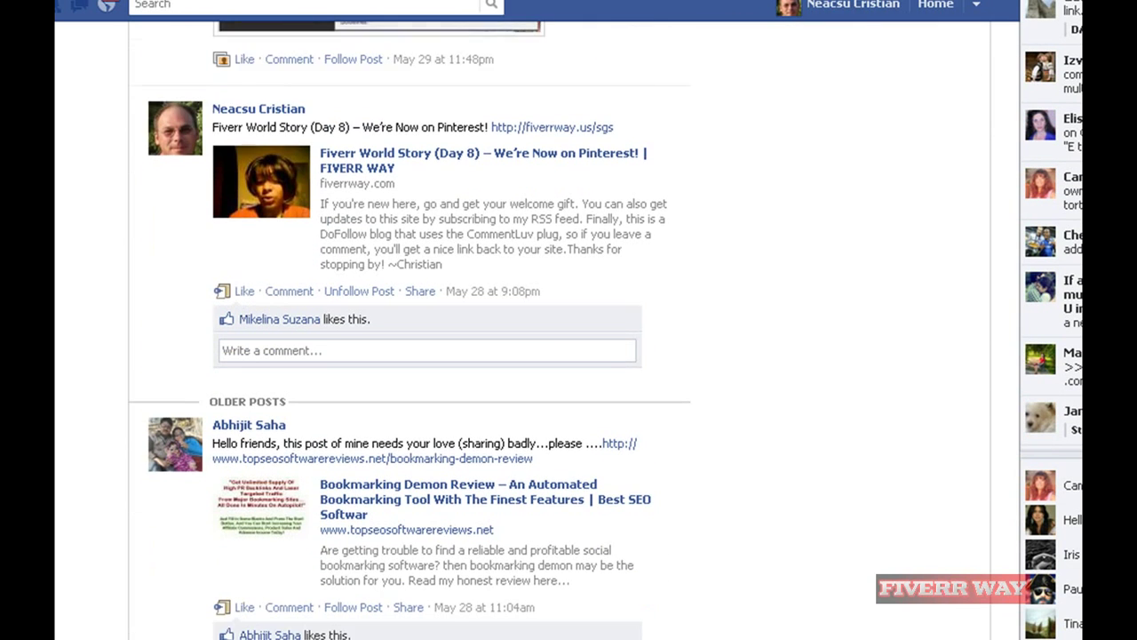
scroll(165, 437, down, 1)
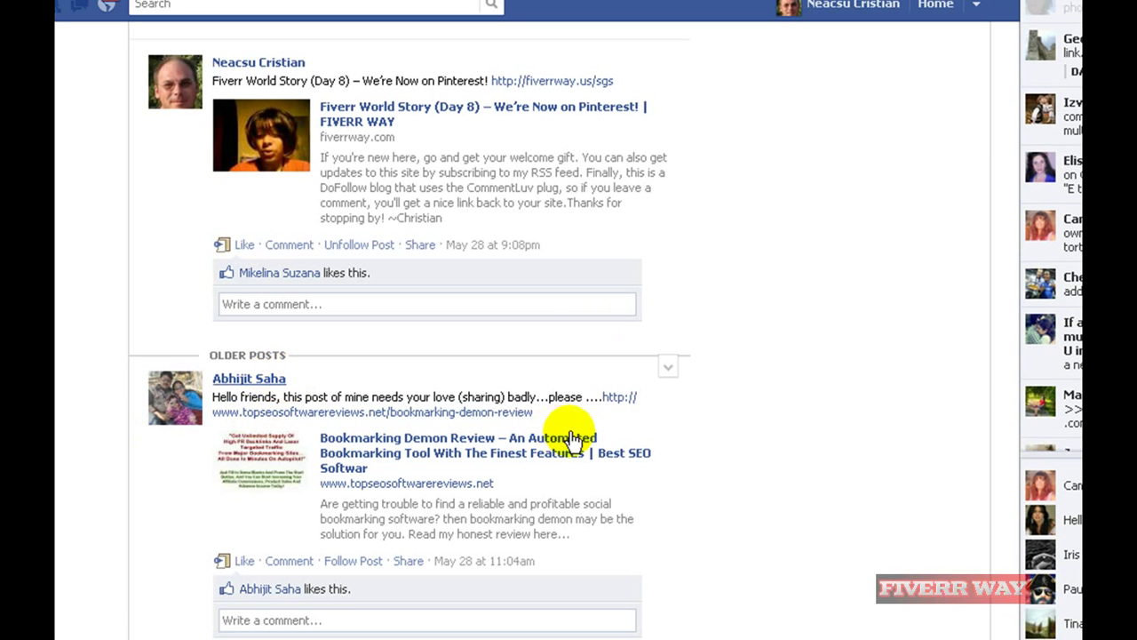
scroll(408, 356, up, 10)
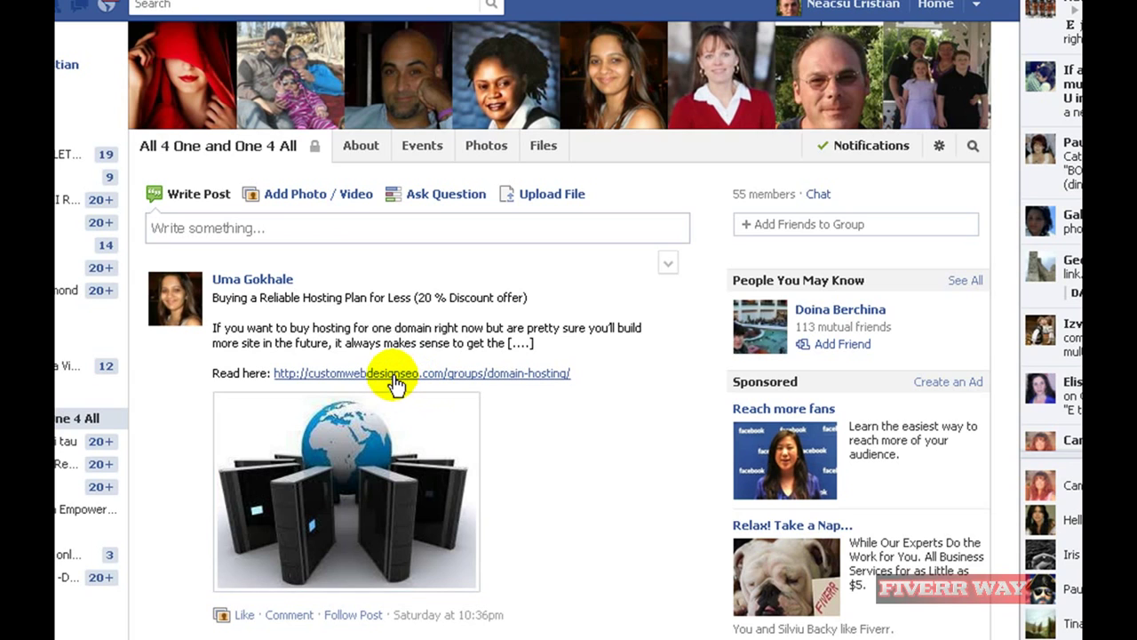
Open the domain-hosting link in the group's newest post and review the updates on the 83 Oranges Domain & Hosting page
click(395, 377)
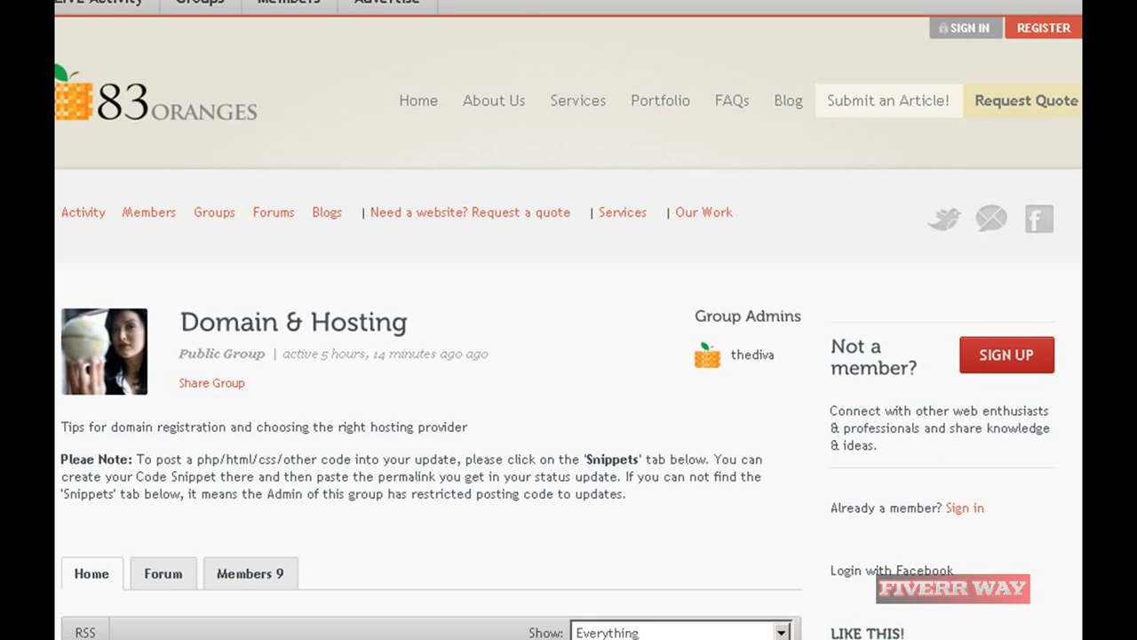
scroll(569, 327, down, 5)
scroll(569, 327, down, 3)
scroll(569, 327, down, 3)
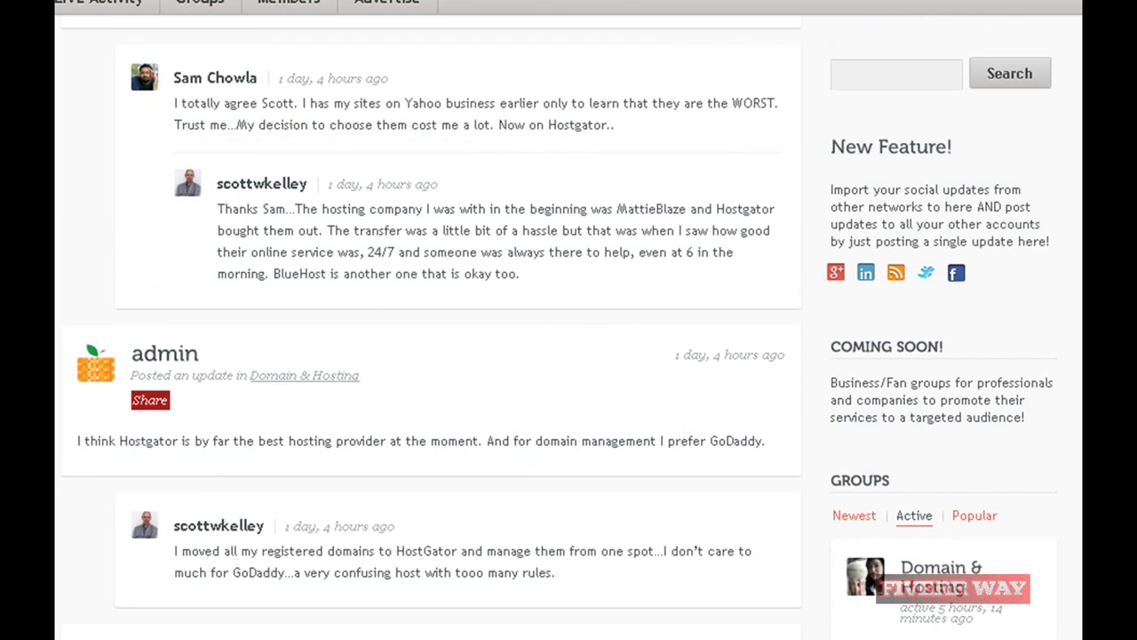
scroll(568, 327, down, 5)
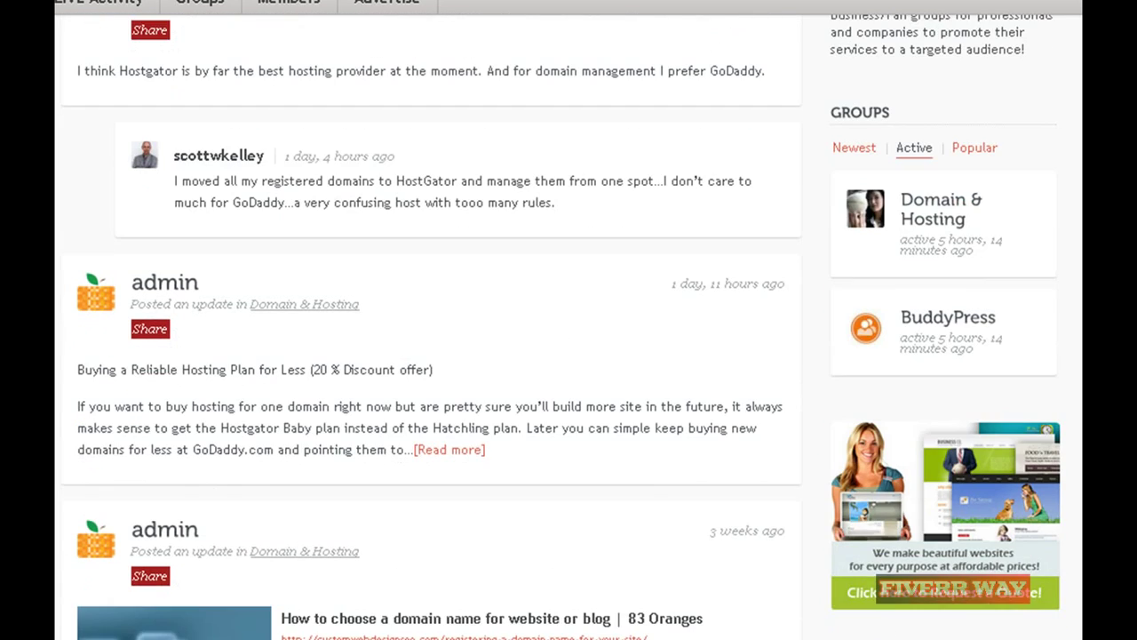
scroll(569, 327, down, 2)
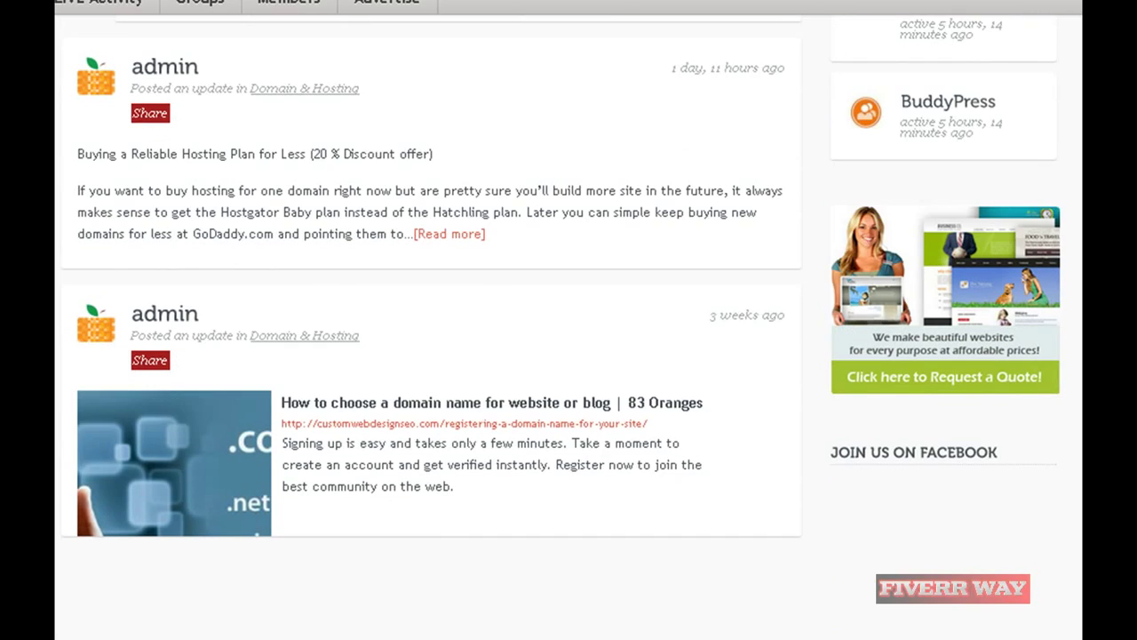
scroll(568, 327, up, 4)
scroll(569, 327, up, 6)
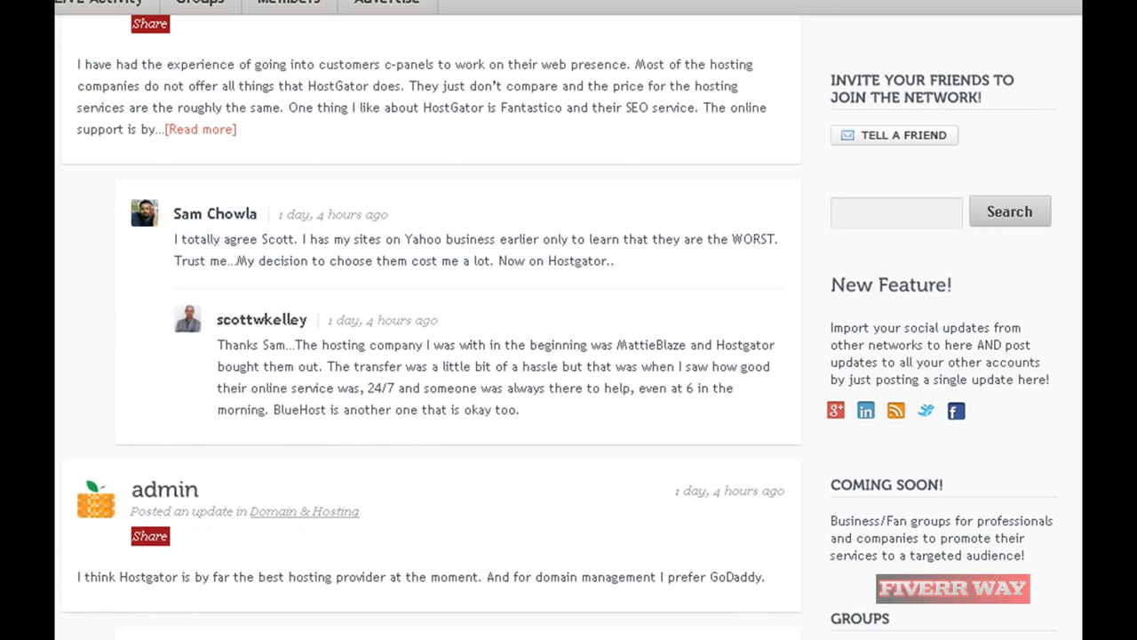
scroll(569, 327, up, 5)
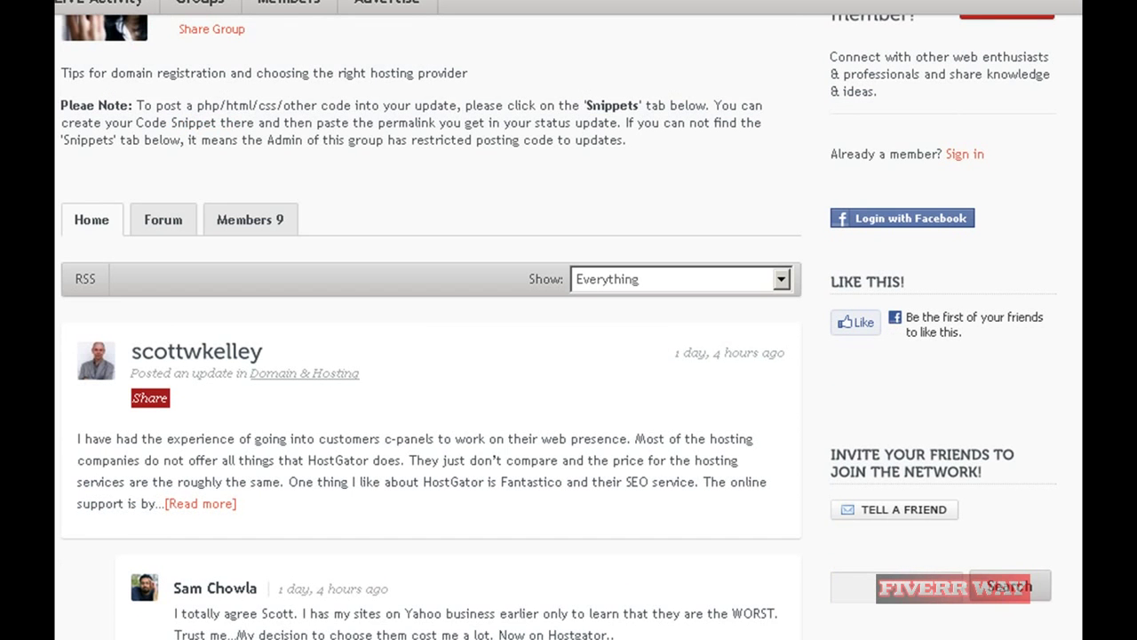
scroll(568, 327, up, 5)
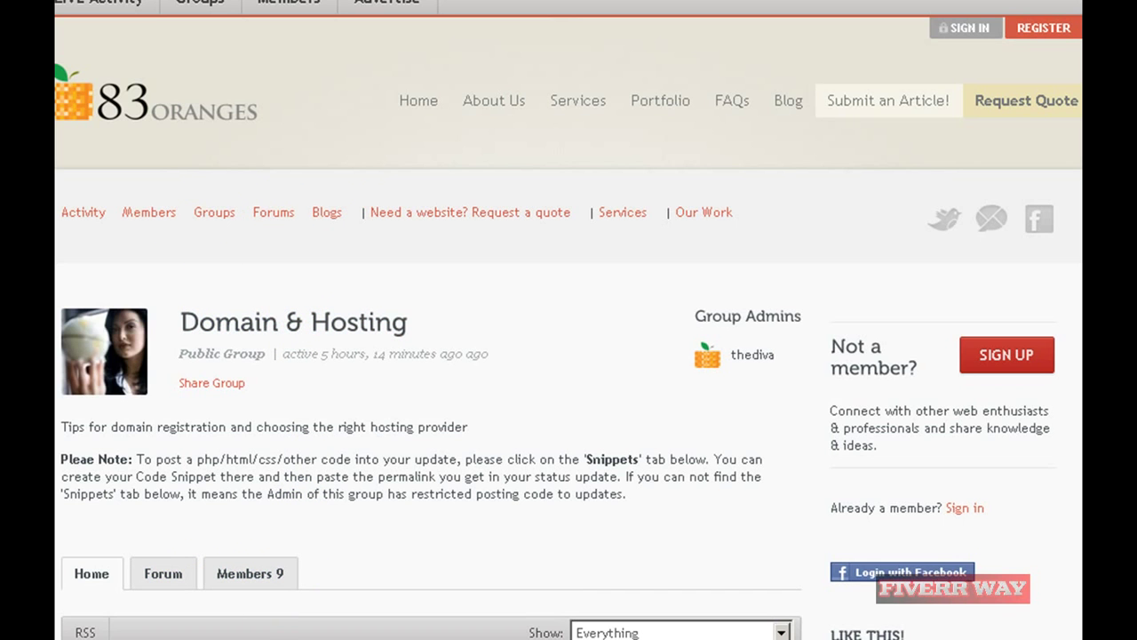
Like the Domain & Hosting page with the Facebook account
scroll(568, 355, down, 5)
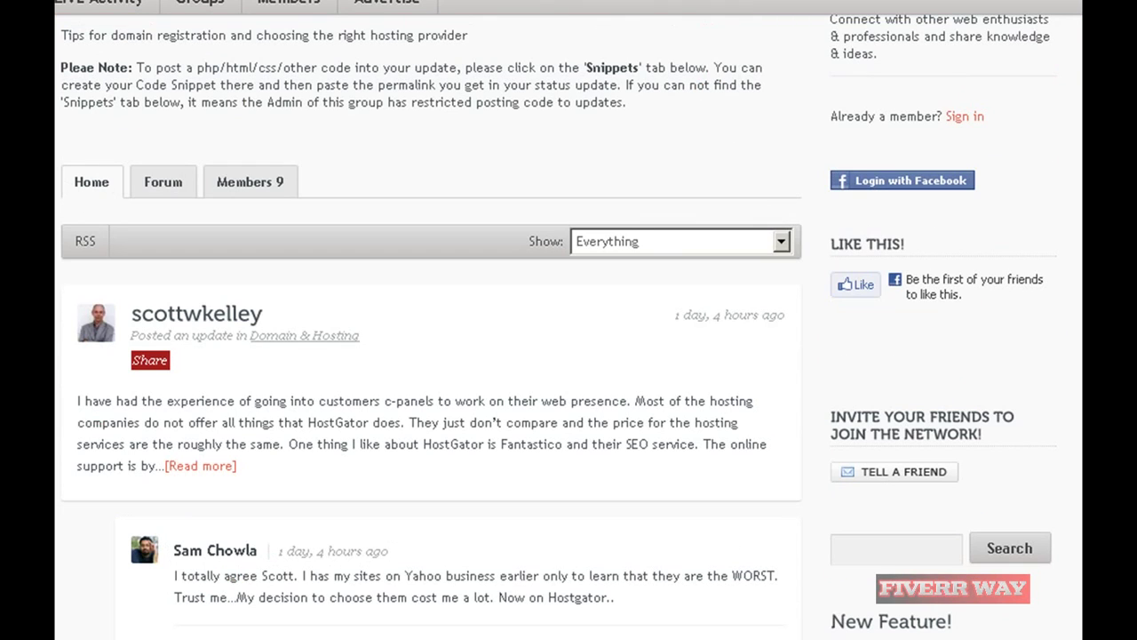
click(858, 285)
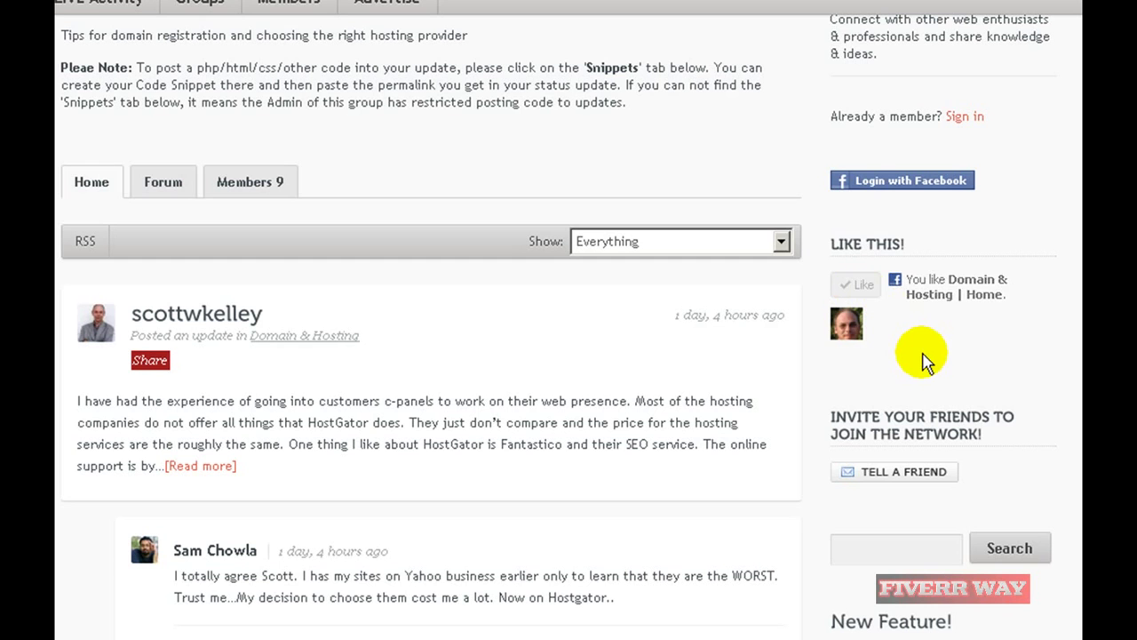
scroll(569, 355, down, 5)
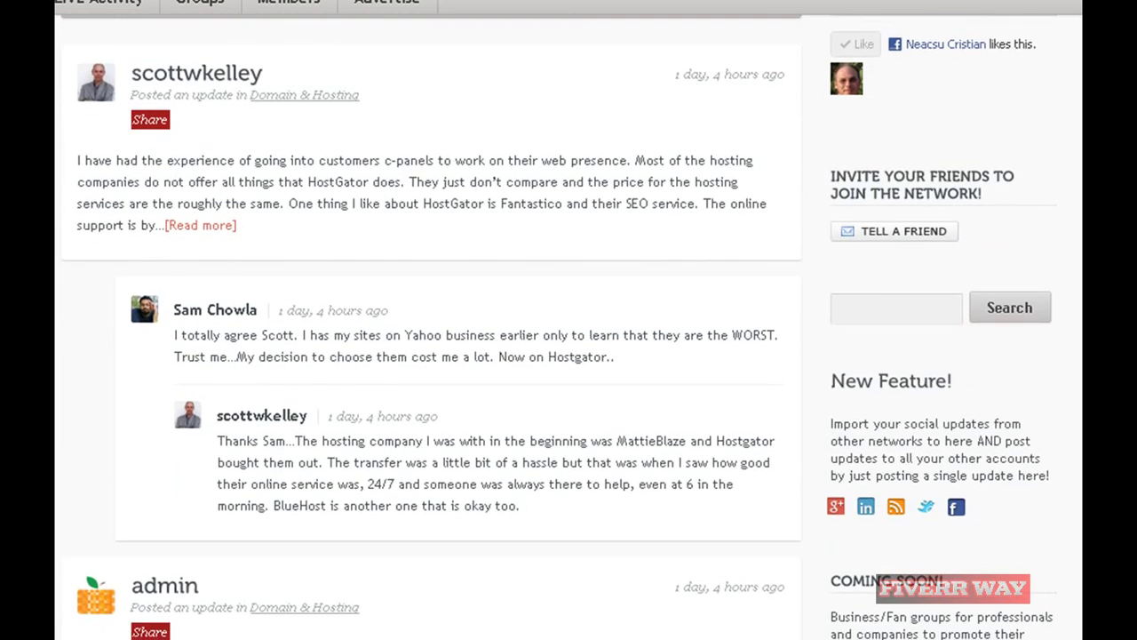
scroll(569, 355, up, 5)
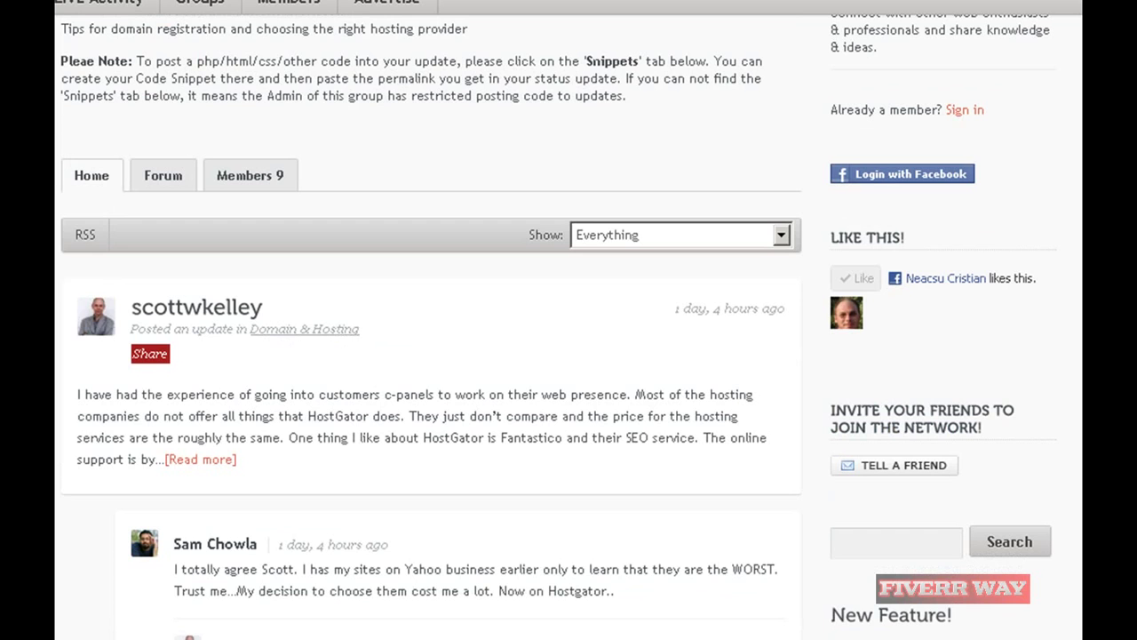
scroll(569, 355, up, 5)
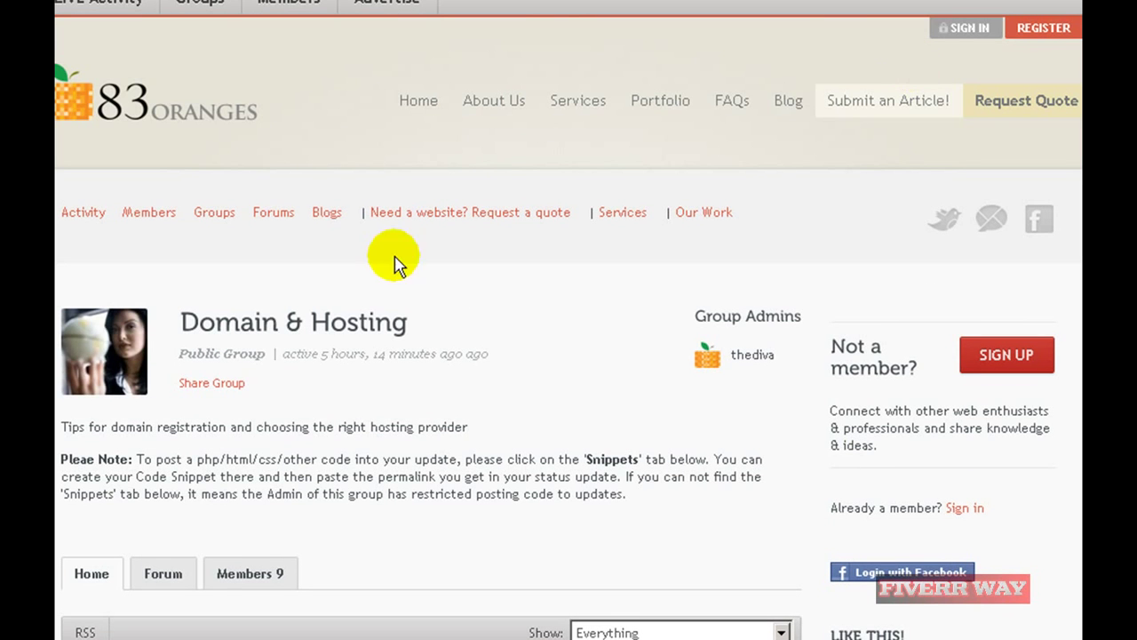
Reload the Domain & Hosting page and start a tweet sharing the admin's update about Hostgator and GoDaddy
click(256, 330)
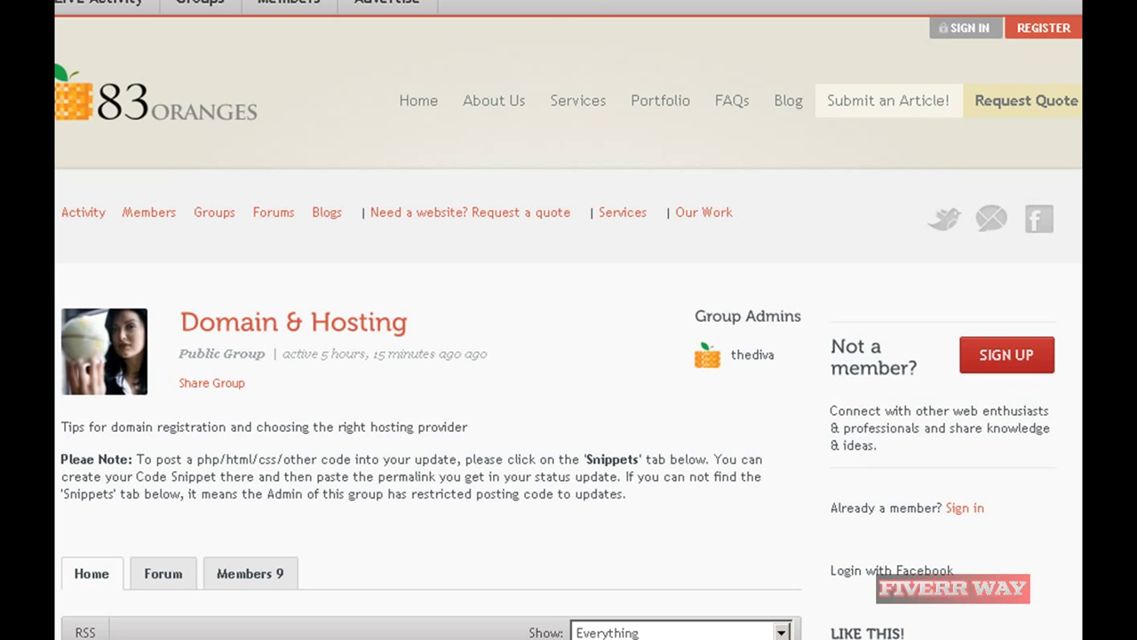
scroll(568, 327, down, 5)
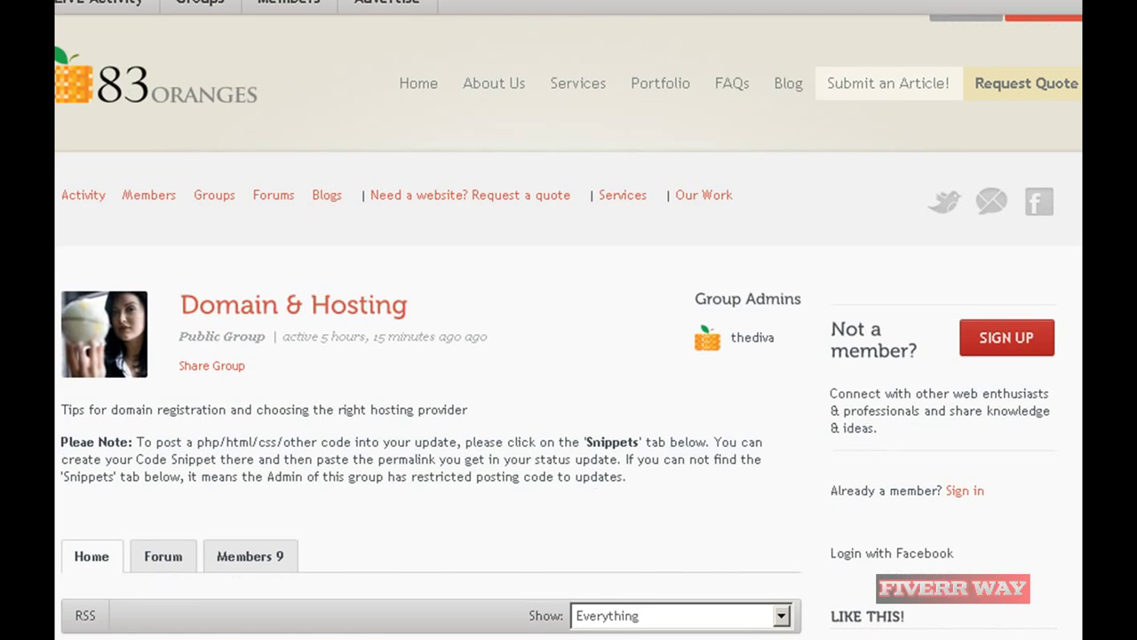
scroll(431, 355, down, 1)
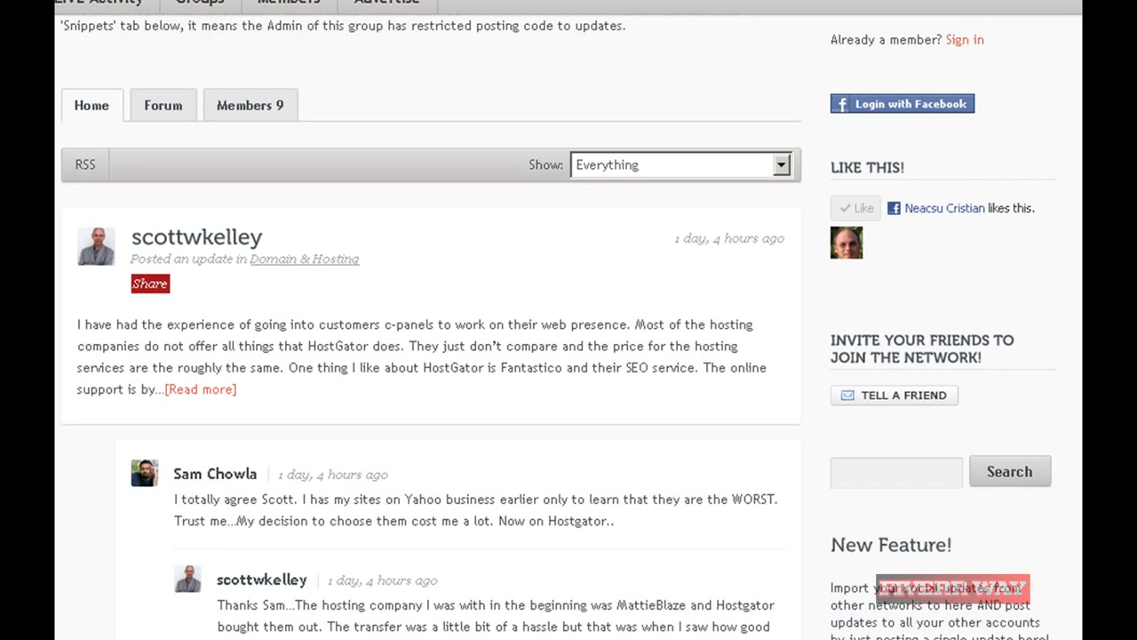
scroll(559, 327, down, 1)
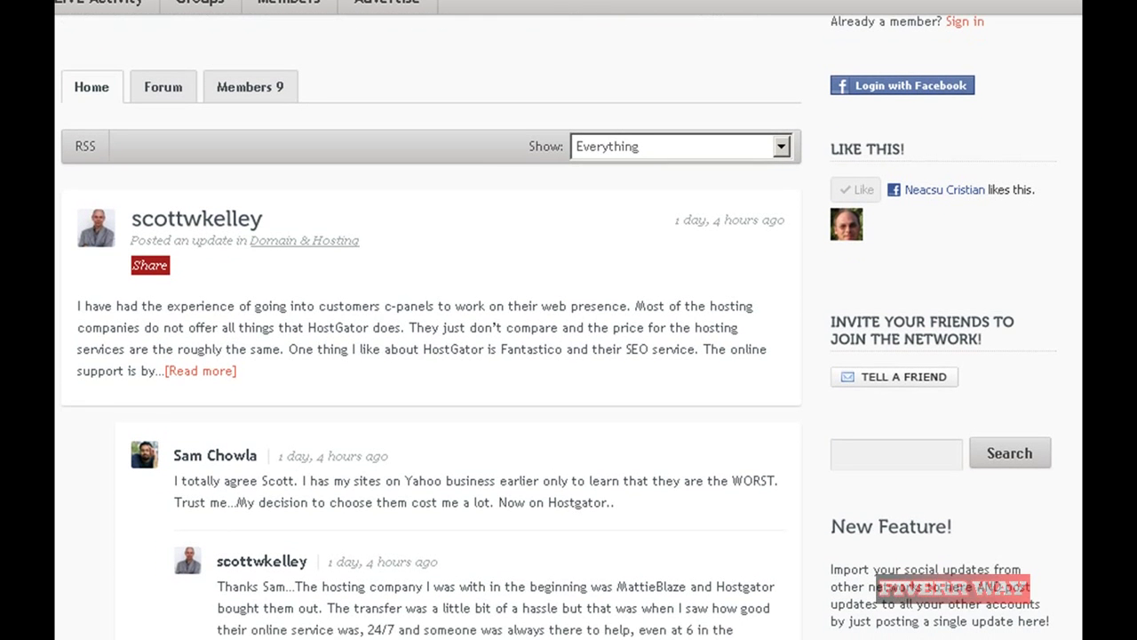
scroll(559, 326, down, 1)
scroll(559, 327, down, 4)
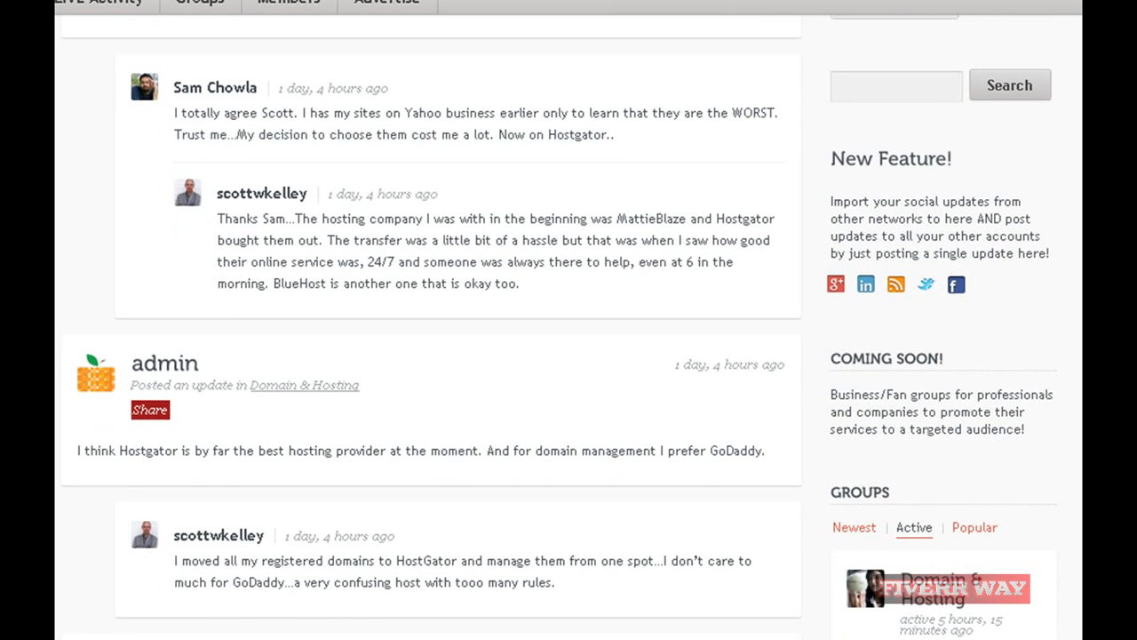
scroll(299, 400, down, 1)
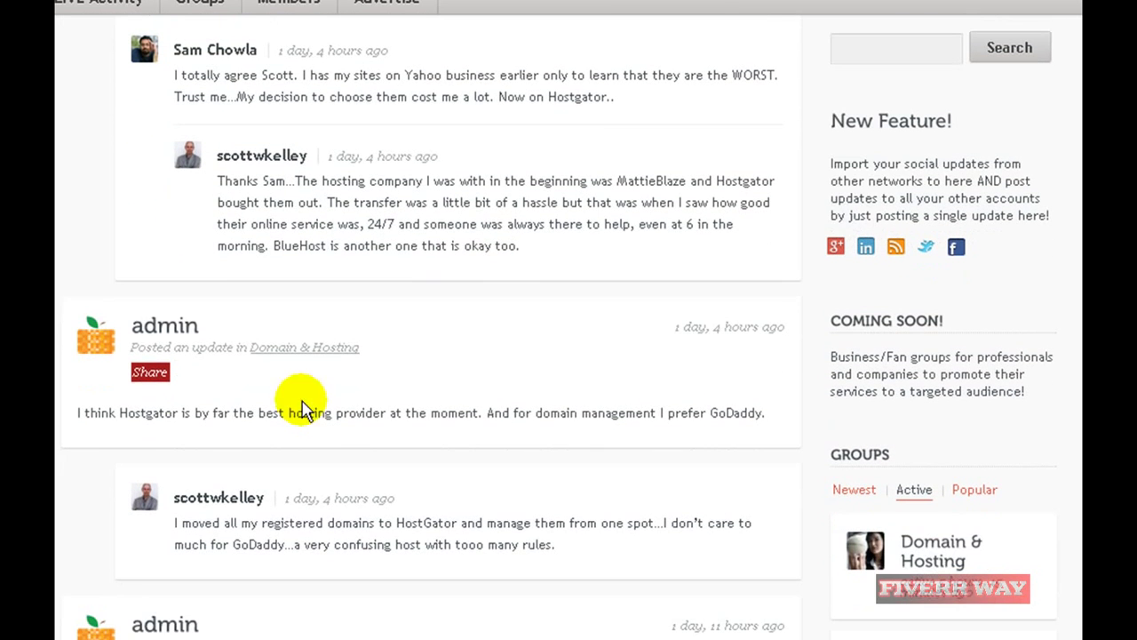
click(148, 374)
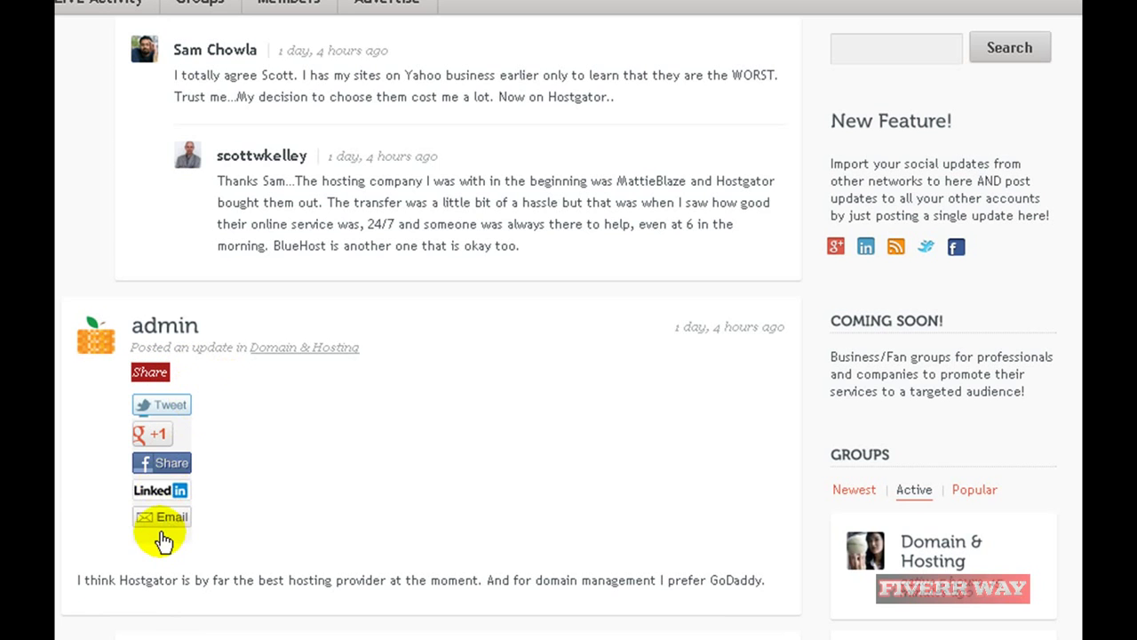
click(168, 416)
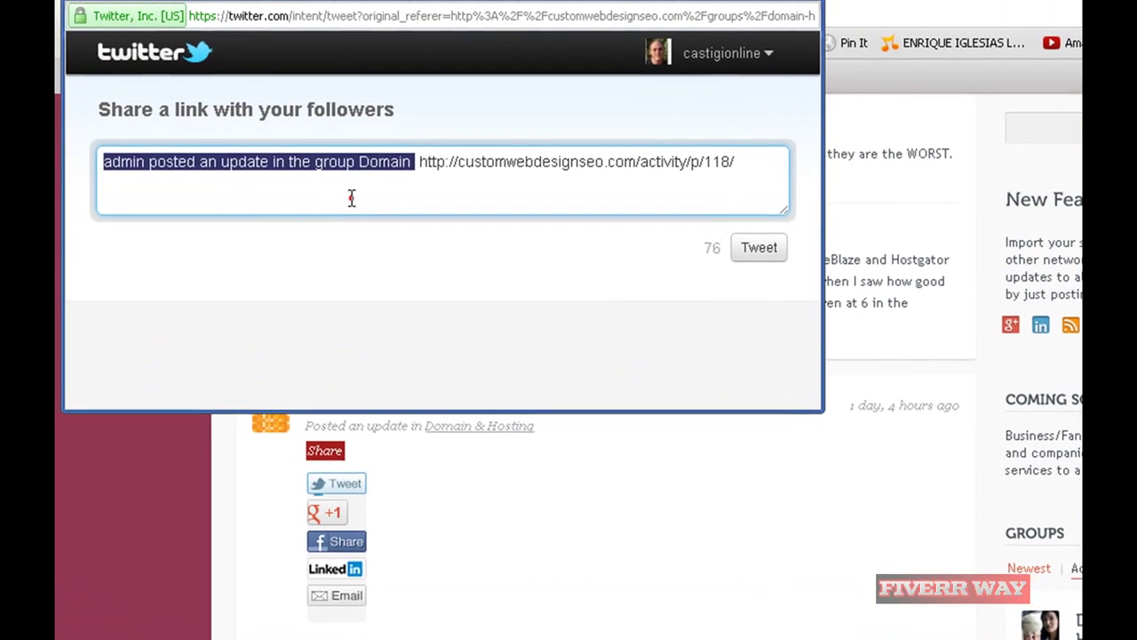
Replace the tweet's introductory text with "Interesting update on customwebdesignseo site", keeping the link, and post the tweet
click(176, 119)
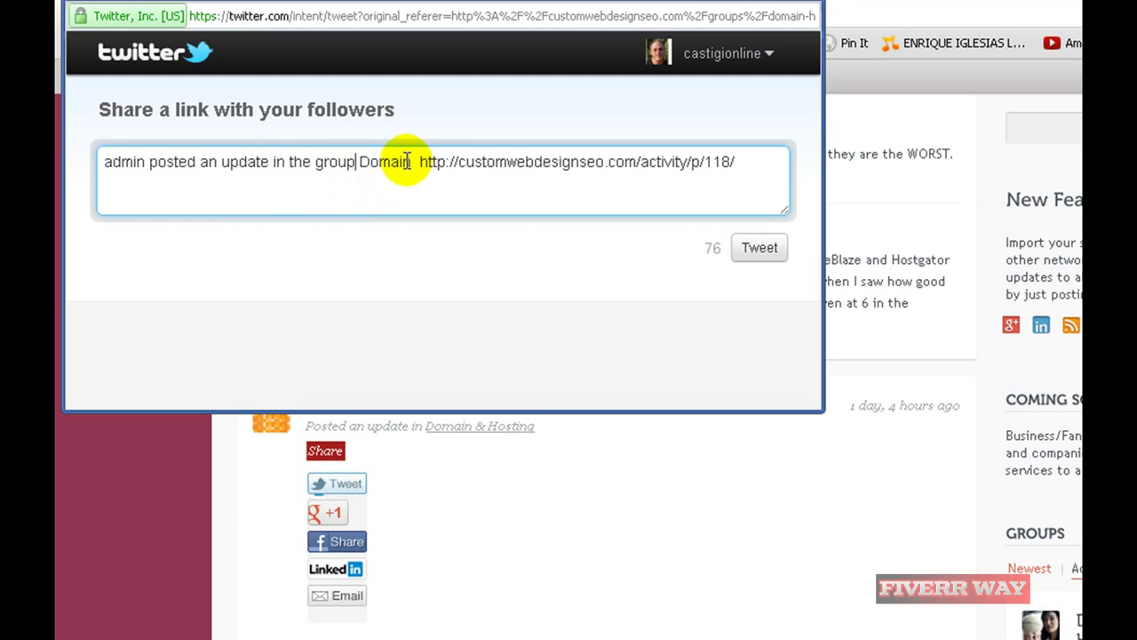
drag(410, 162, 75, 158)
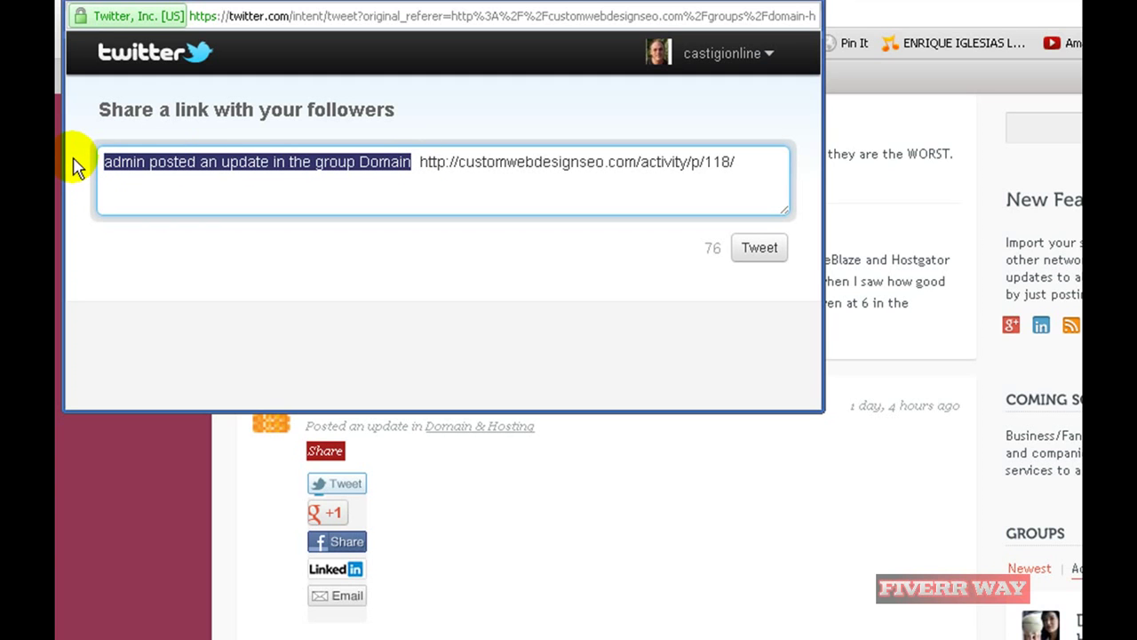
text(Intereste)
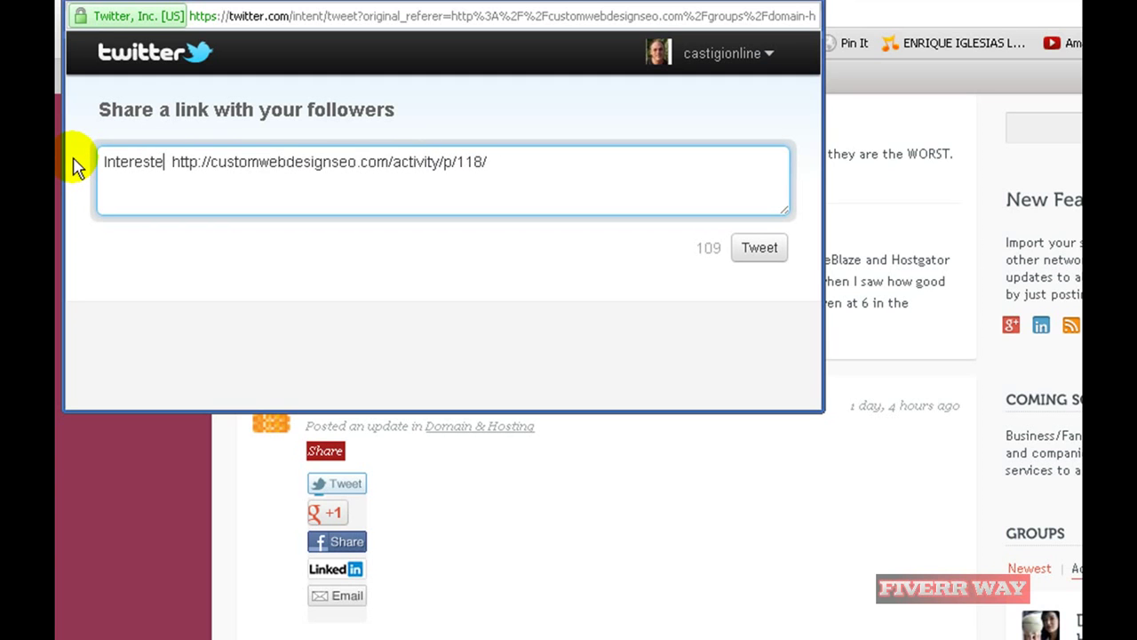
key(BackSpace)
text(ing u)
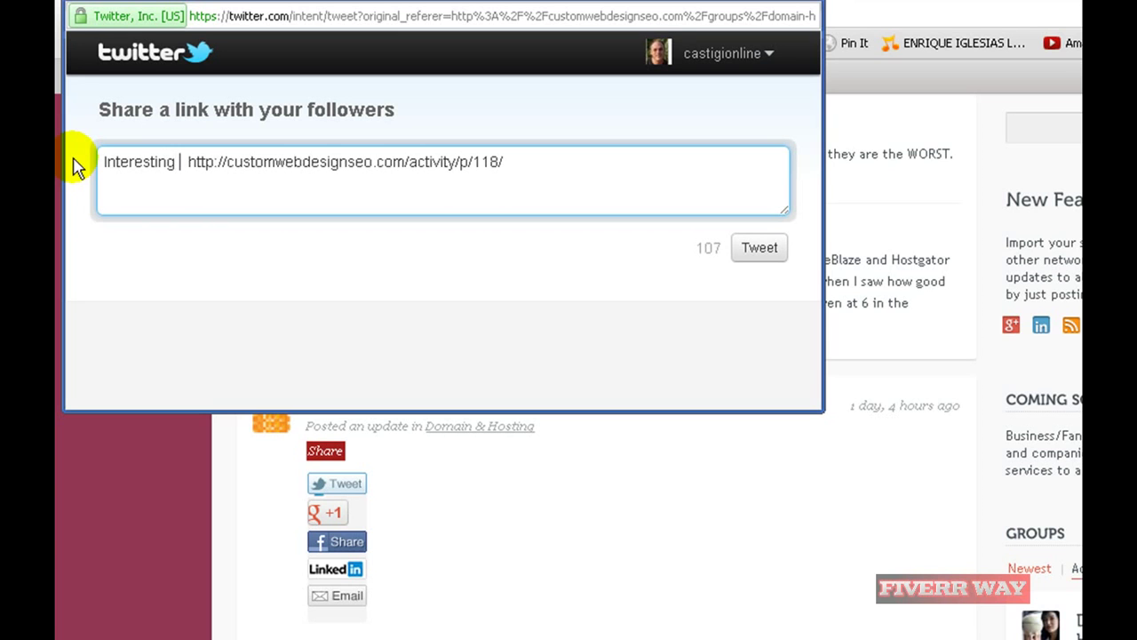
text(pdate o)
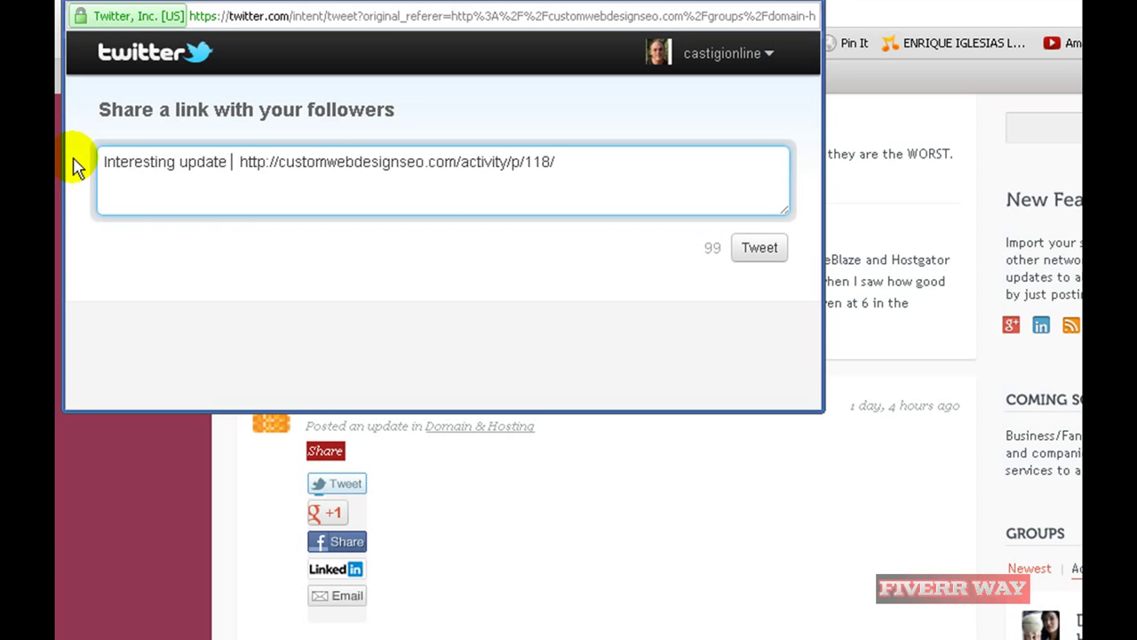
text(n )
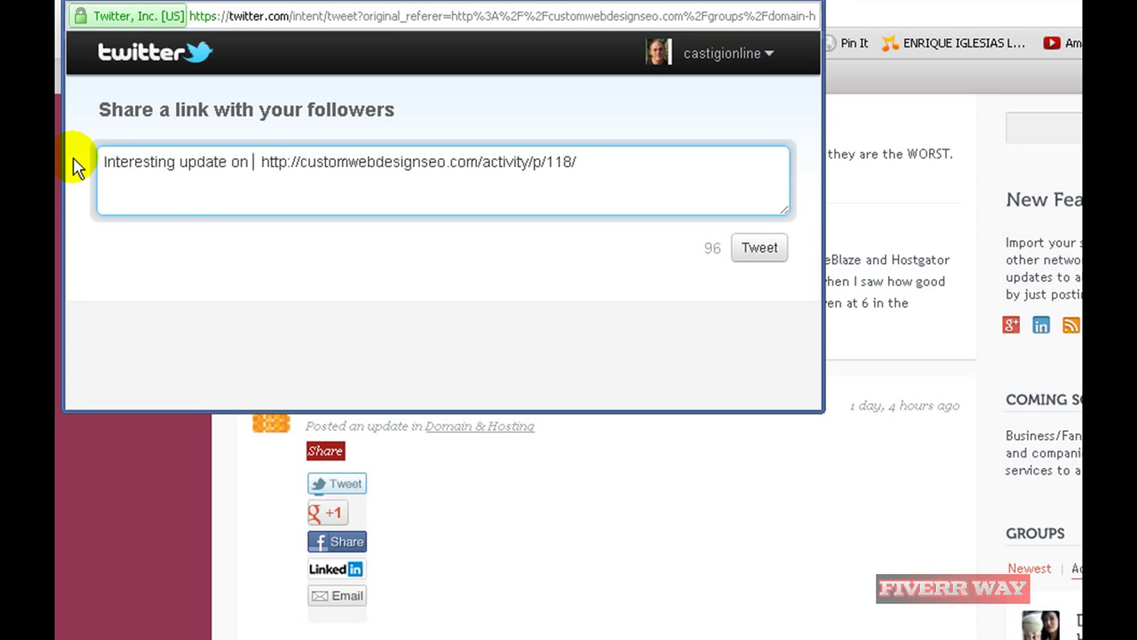
text(custo)
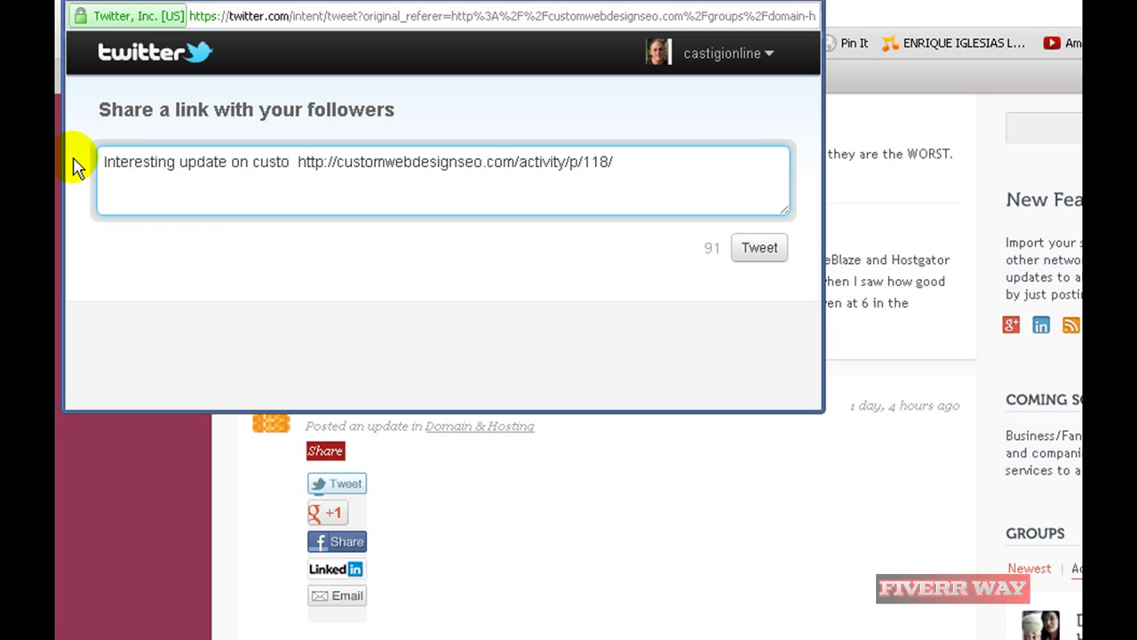
text(mwebde)
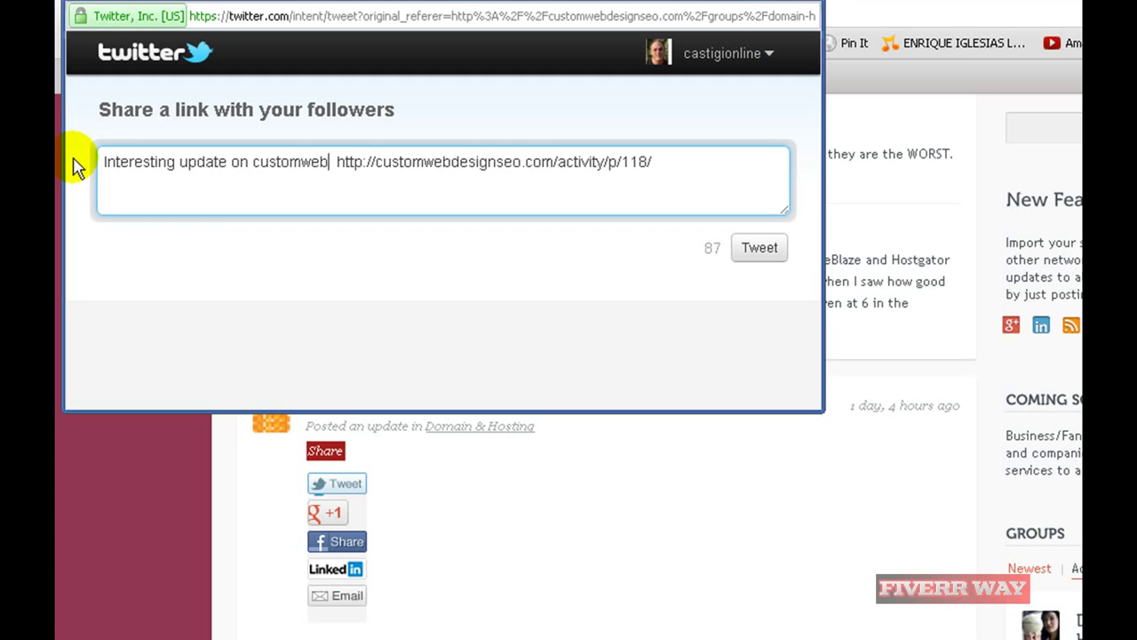
text(signseo)
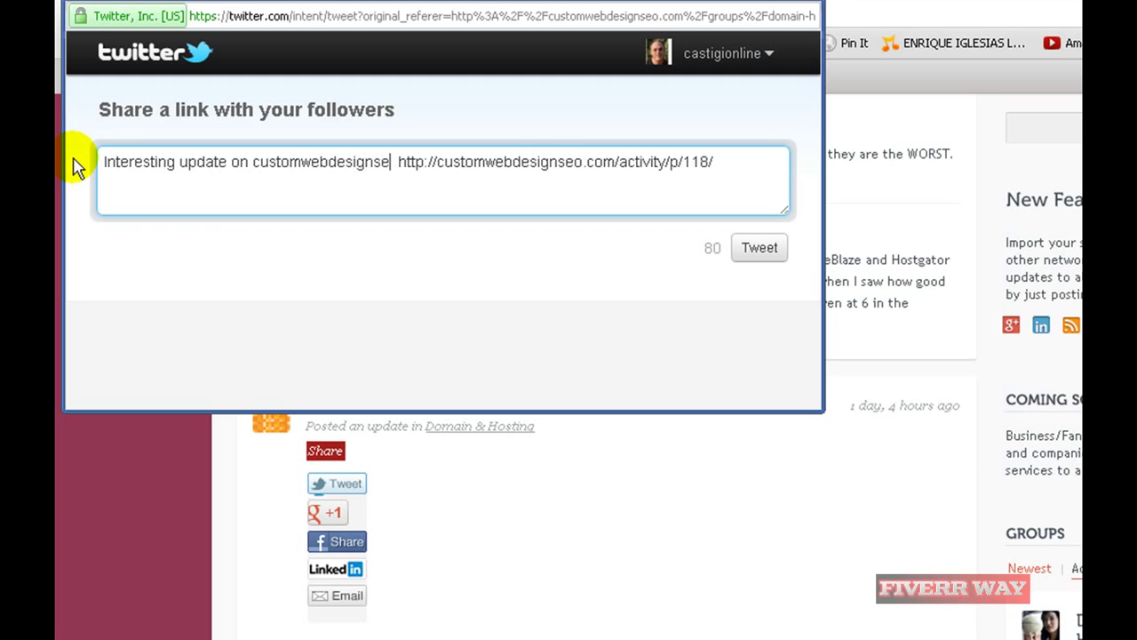
text( site)
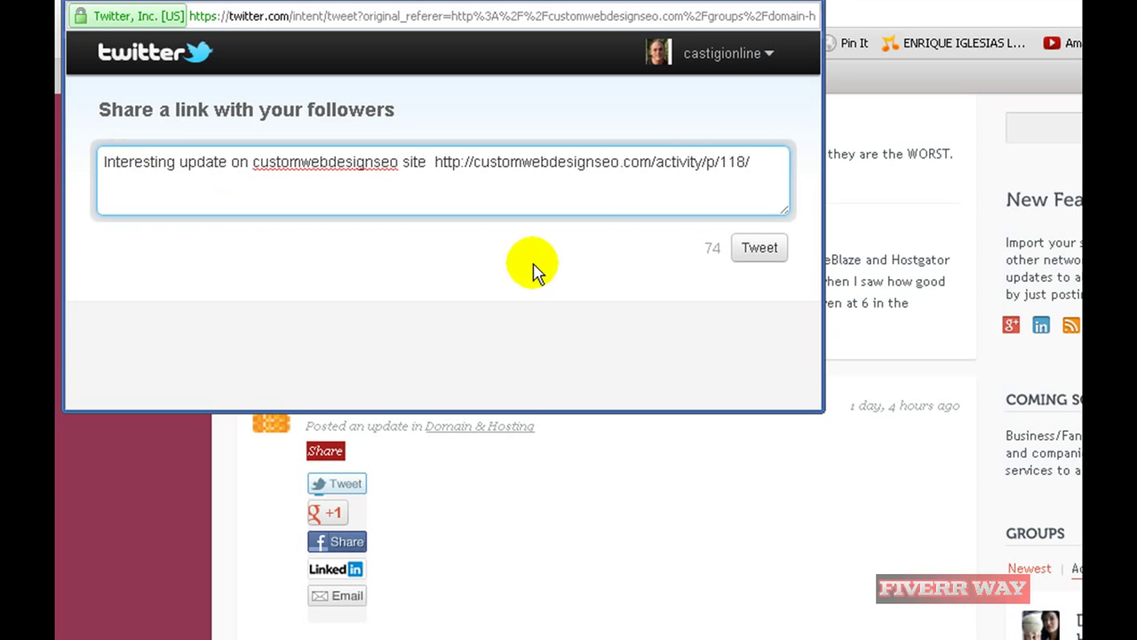
click(758, 252)
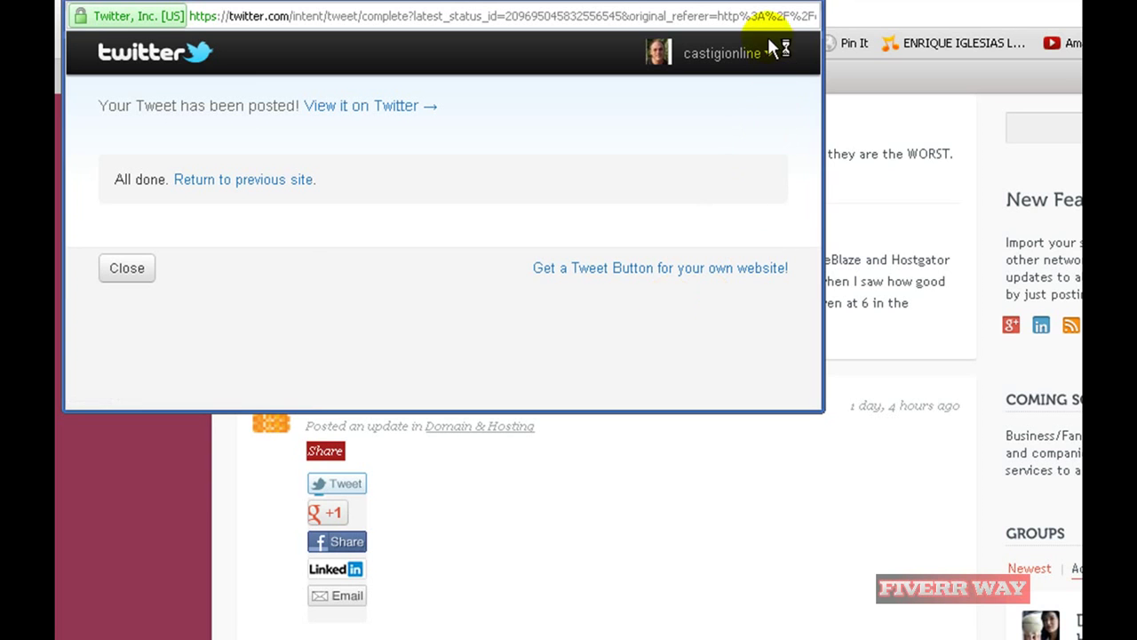
click(811, 7)
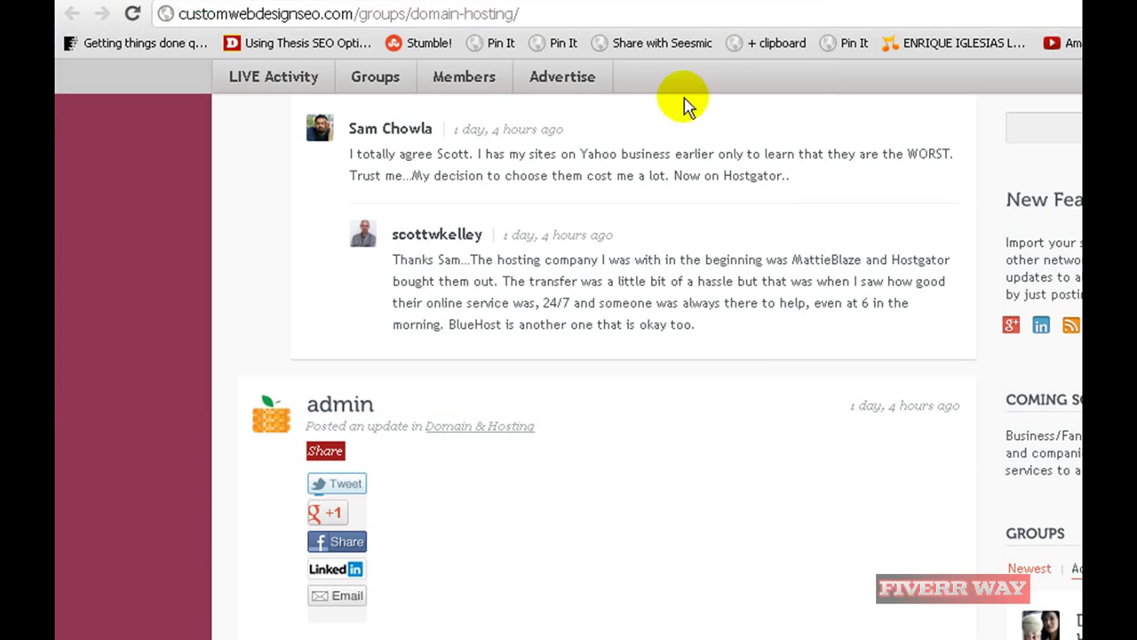
Give the admin's Domain & Hosting update a Google +1 and share it with the Friends circle without a comment
click(331, 521)
click(332, 521)
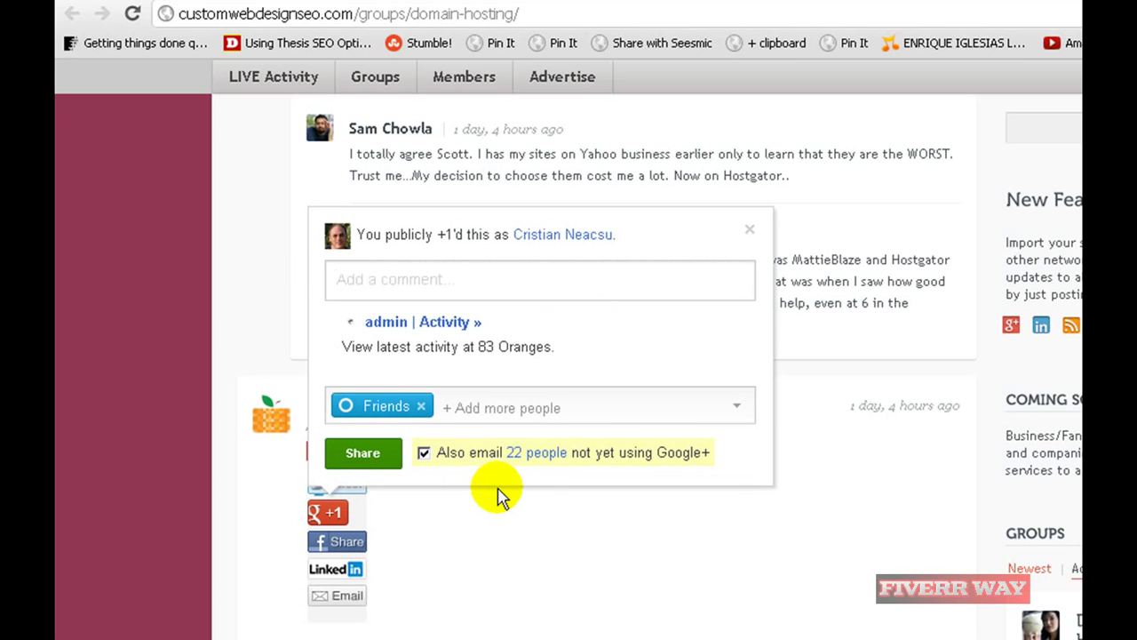
mouse_move(353, 361)
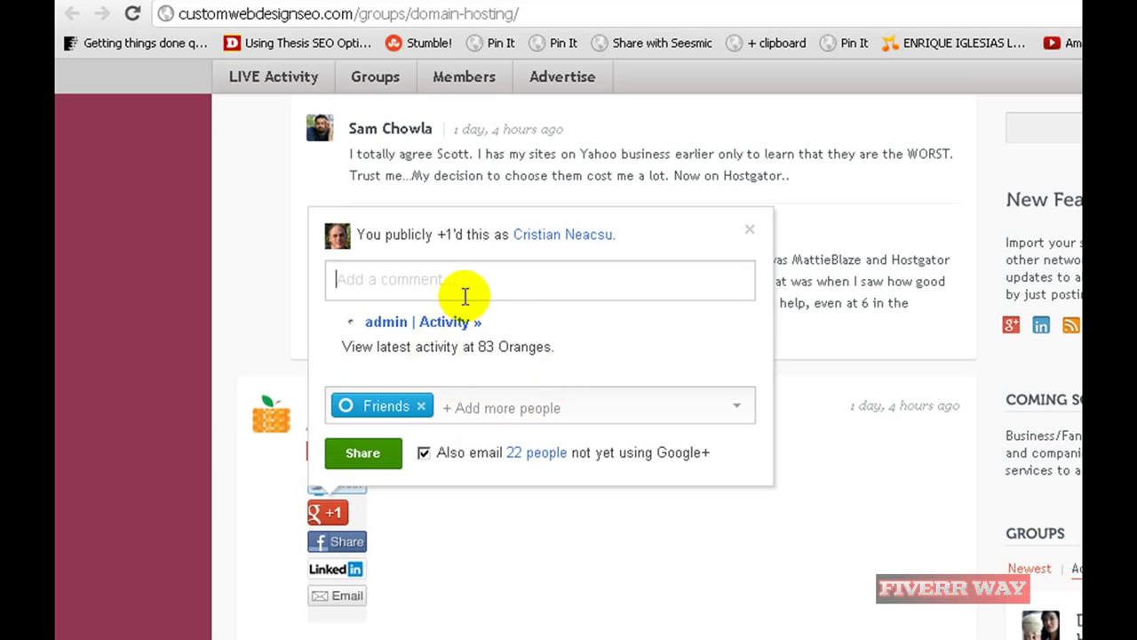
mouse_move(467, 322)
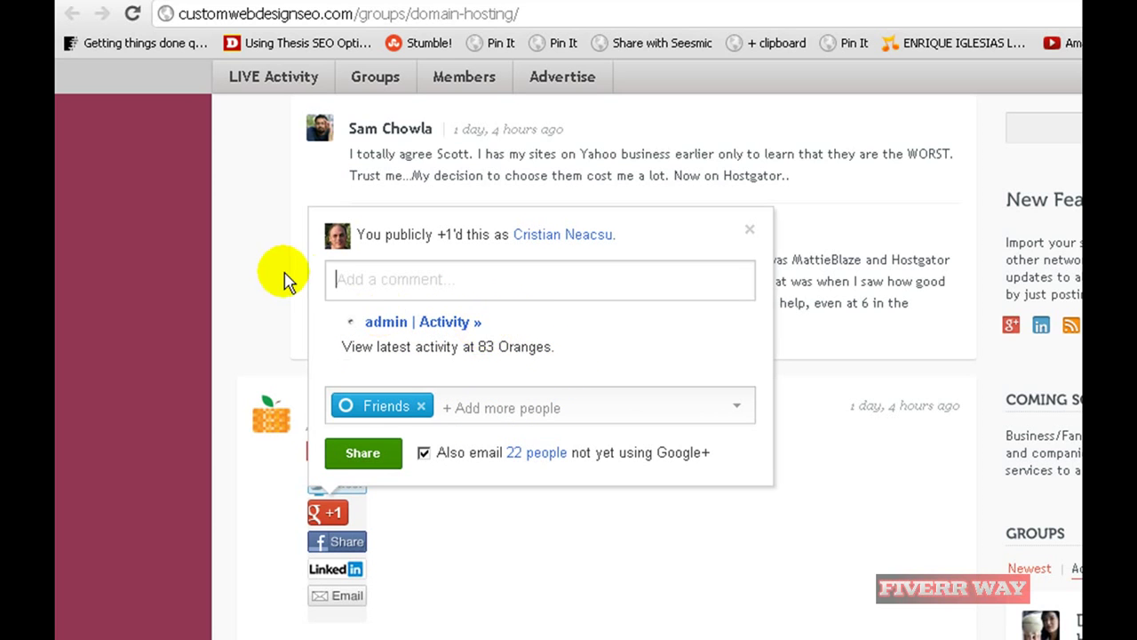
click(366, 457)
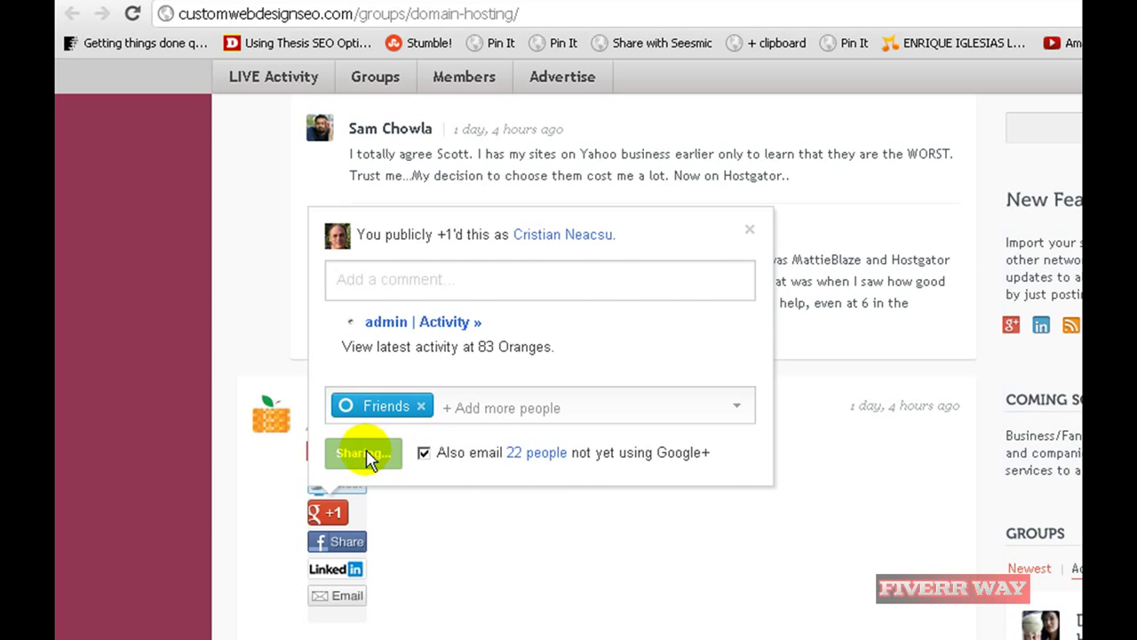
Share the admin's update on Facebook as a public post on the Fiverrway page
click(343, 544)
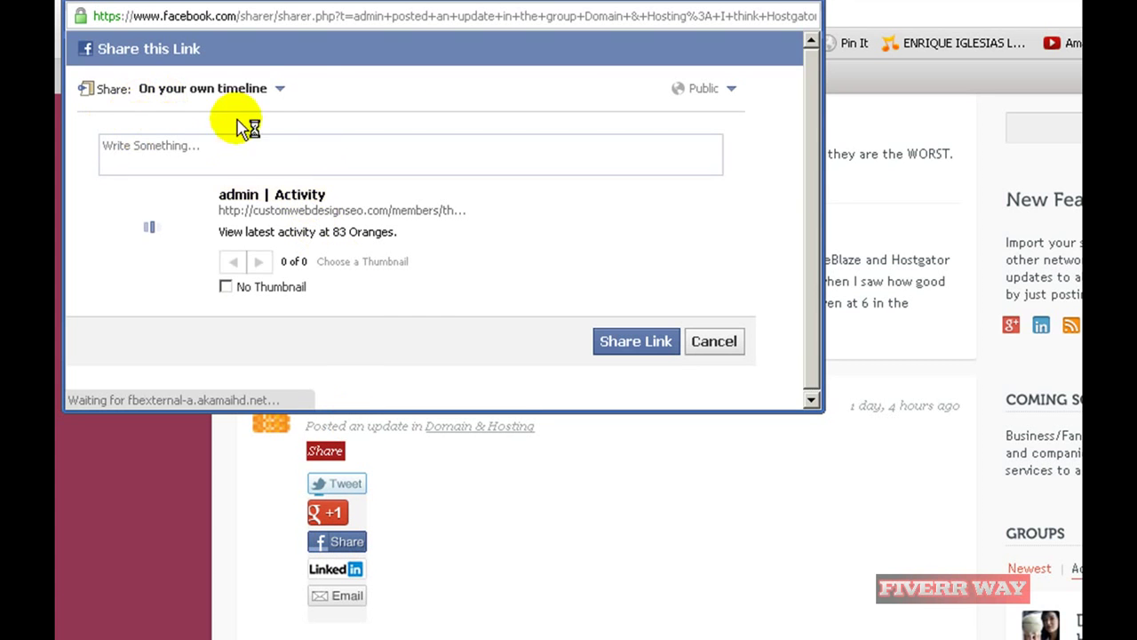
click(281, 93)
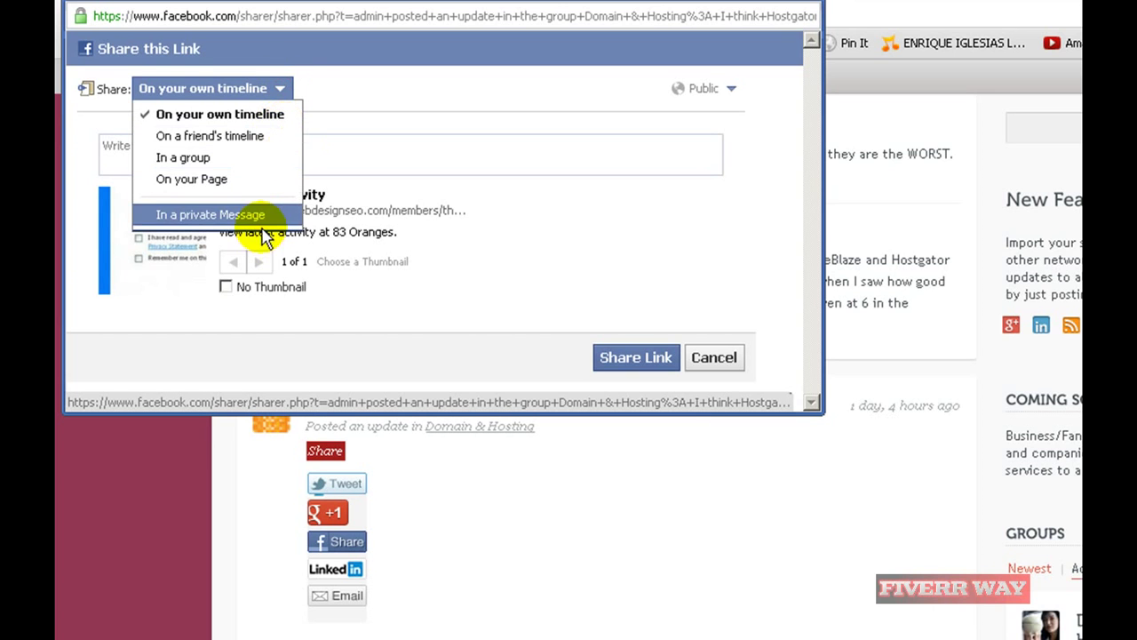
click(228, 182)
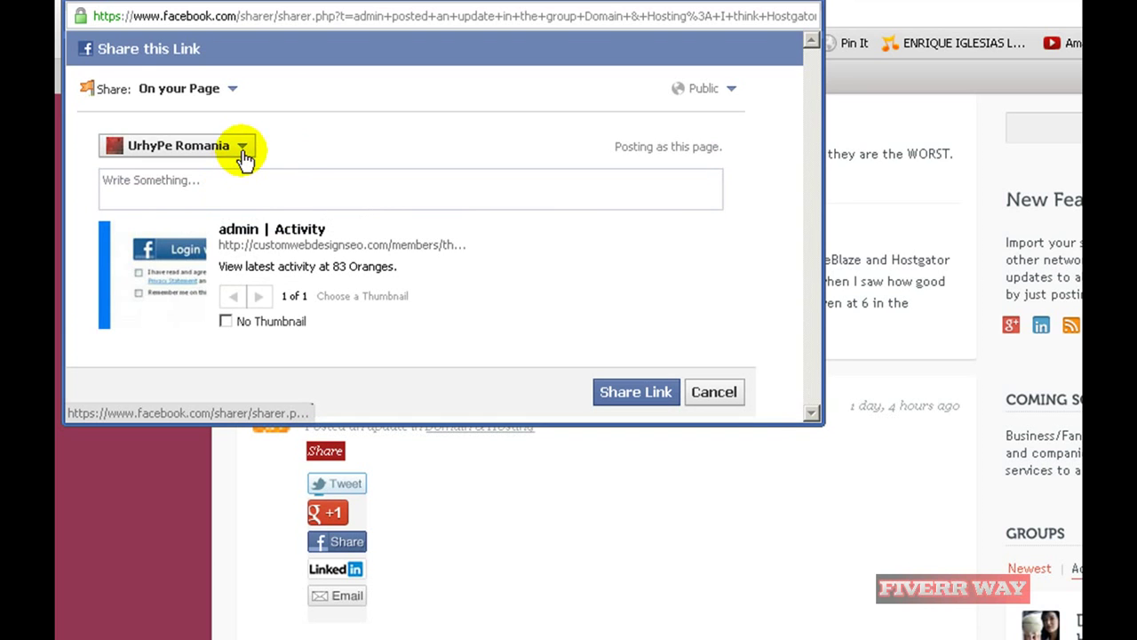
click(243, 147)
drag(292, 190, 284, 354)
click(229, 352)
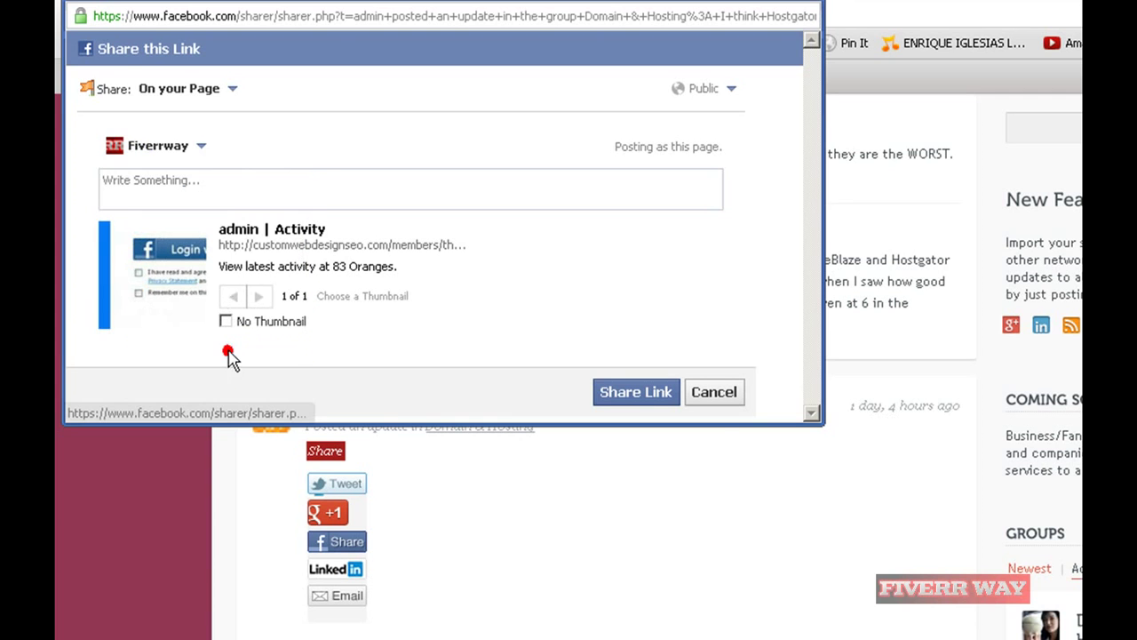
click(638, 392)
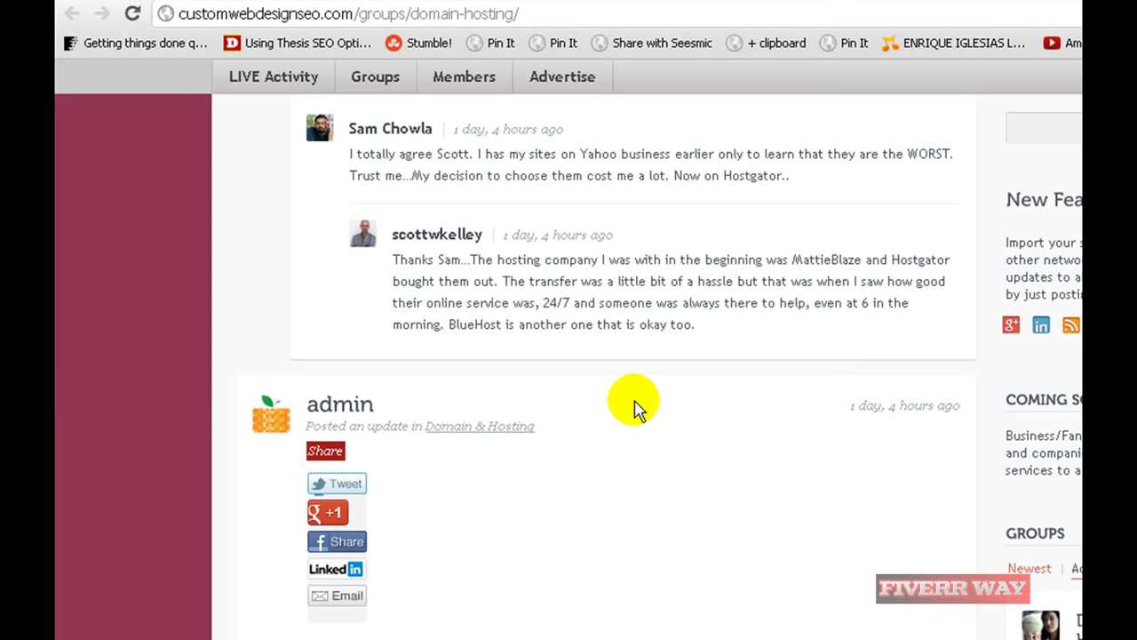
Return to the Facebook group and comment "tweet, like it, share it on fiverrway page nice blog" on the hosting plan post
key(ctrl+w)
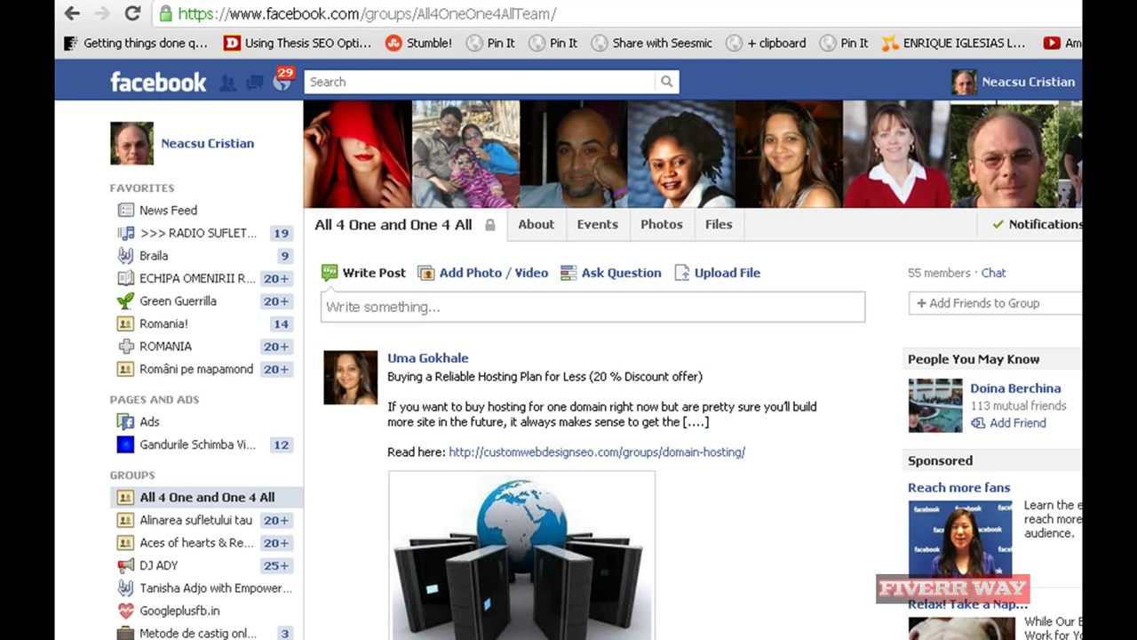
scroll(569, 368, down, 6)
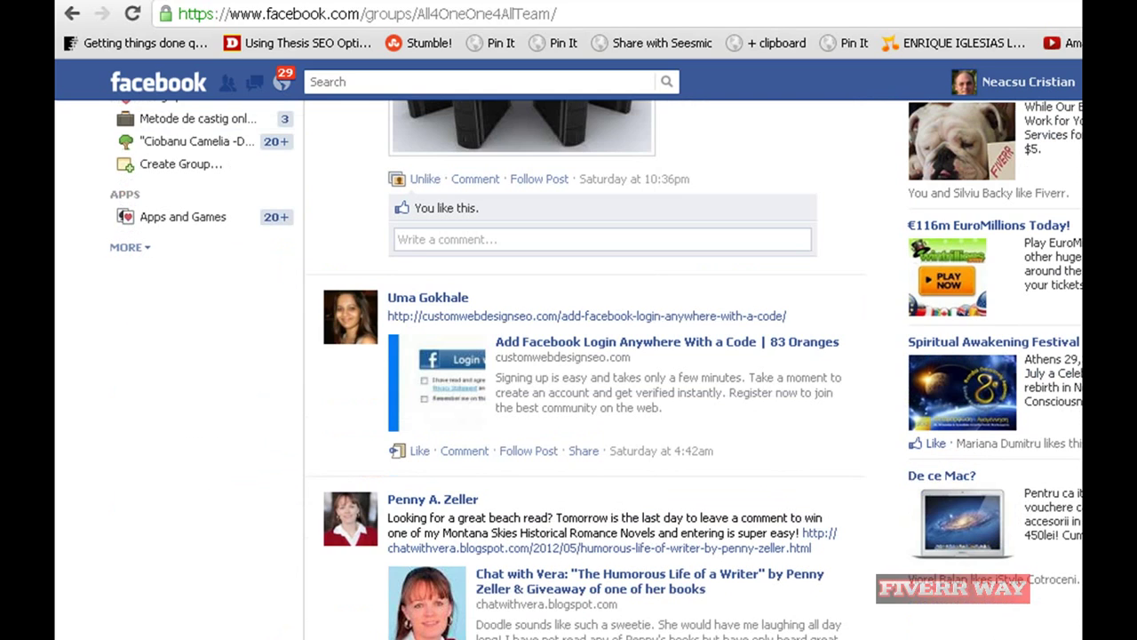
scroll(512, 635, up, 5)
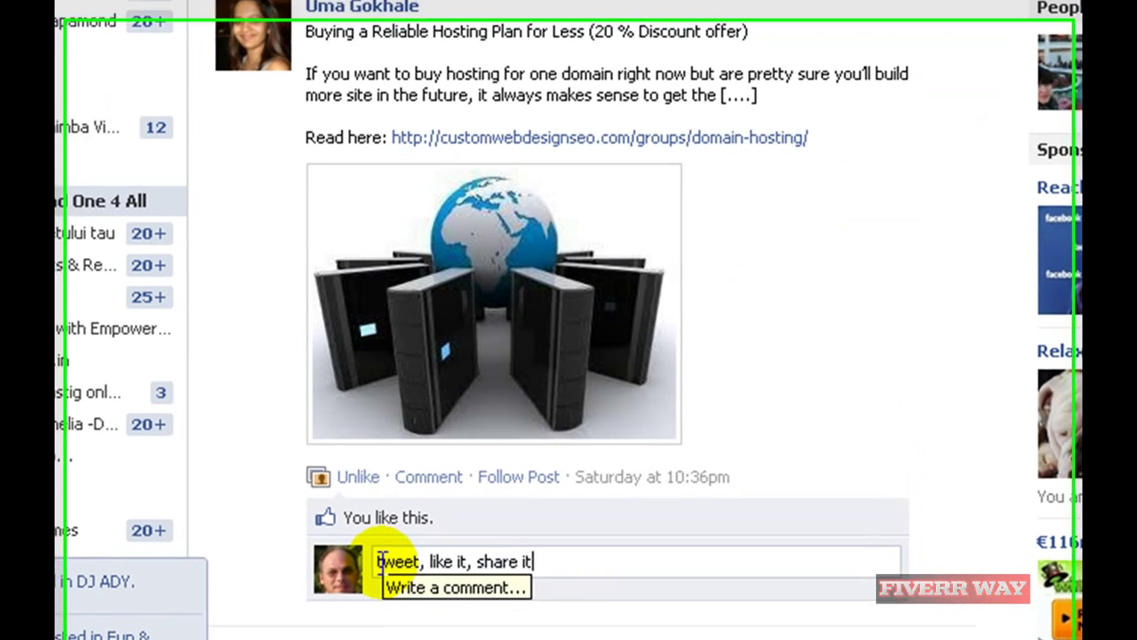
text(on fi)
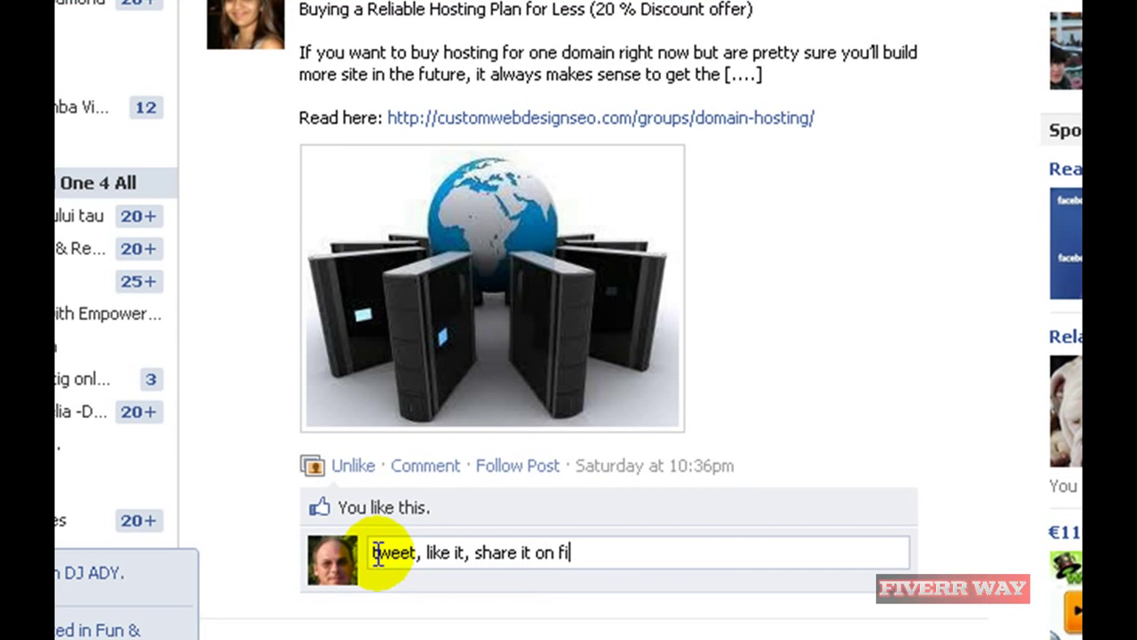
text(verrway )
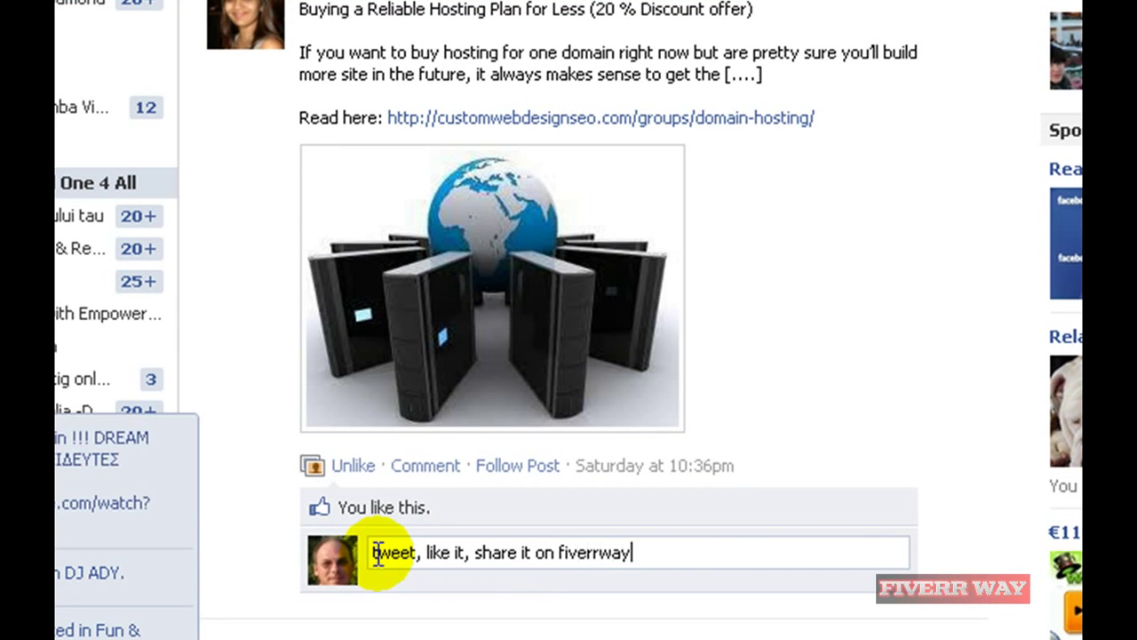
text(page)
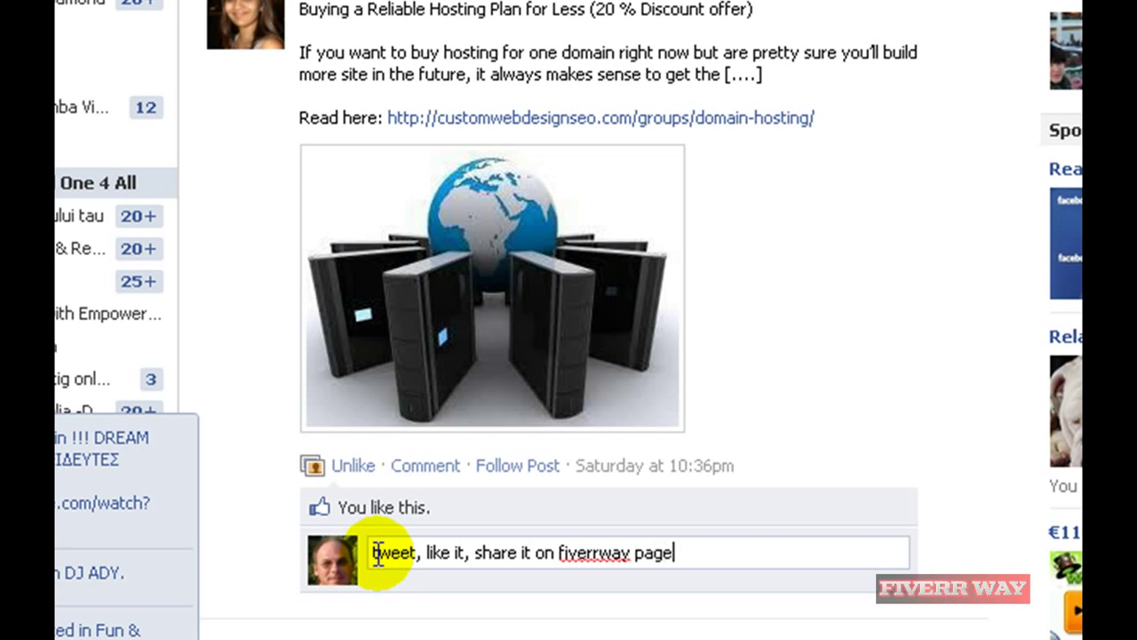
text( nice blog)
key(Return)
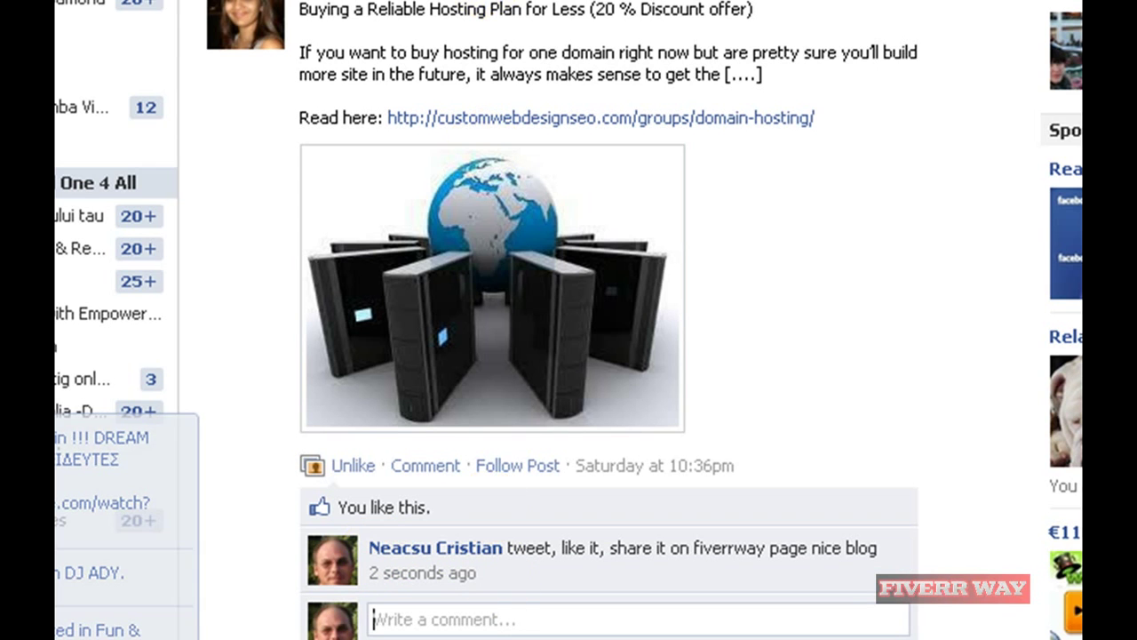
scroll(568, 355, up, 2)
right_click(318, 0)
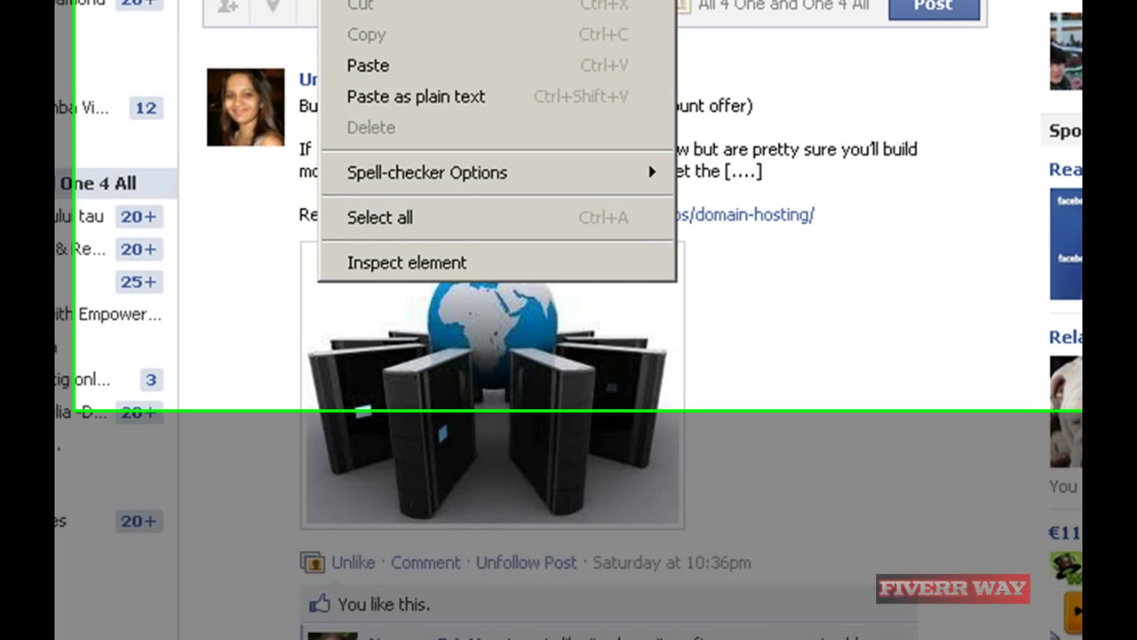
click(387, 67)
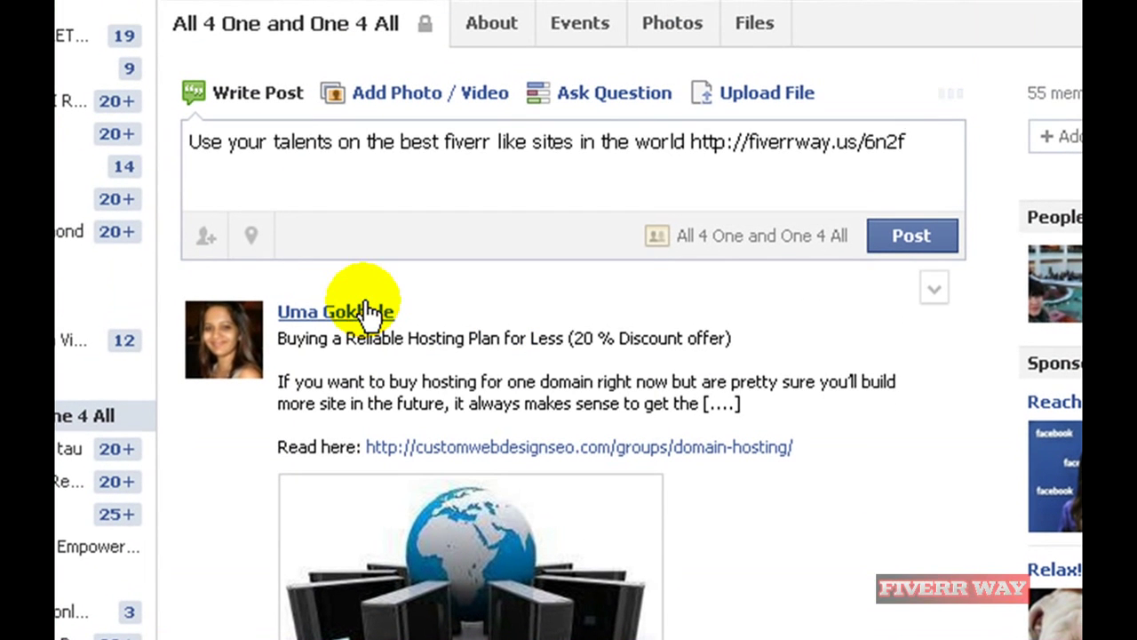
mouse_move(368, 312)
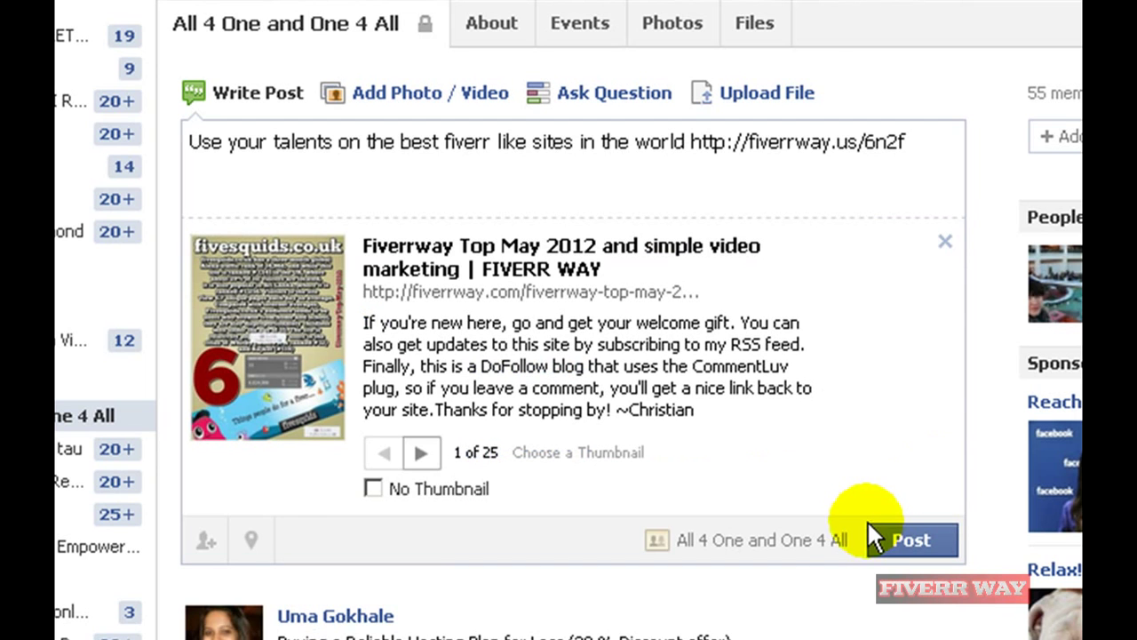
Choose the fifth thumbnail, the myntmarket.com image, for the link preview and publish the post to All 4 One and One 4 All
click(423, 454)
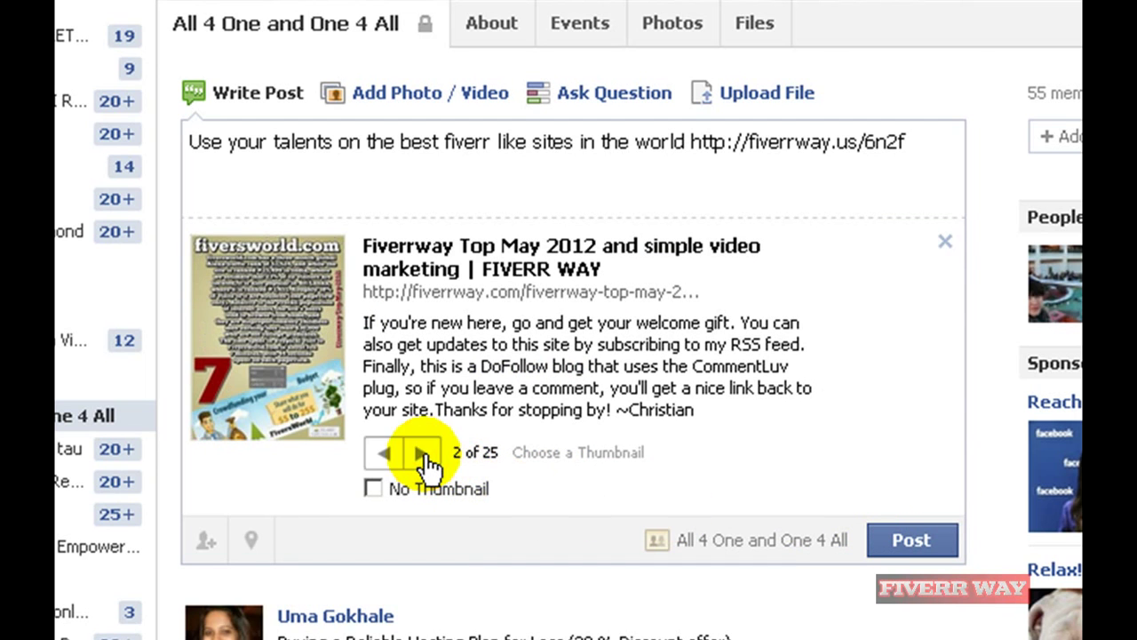
click(423, 454)
click(422, 454)
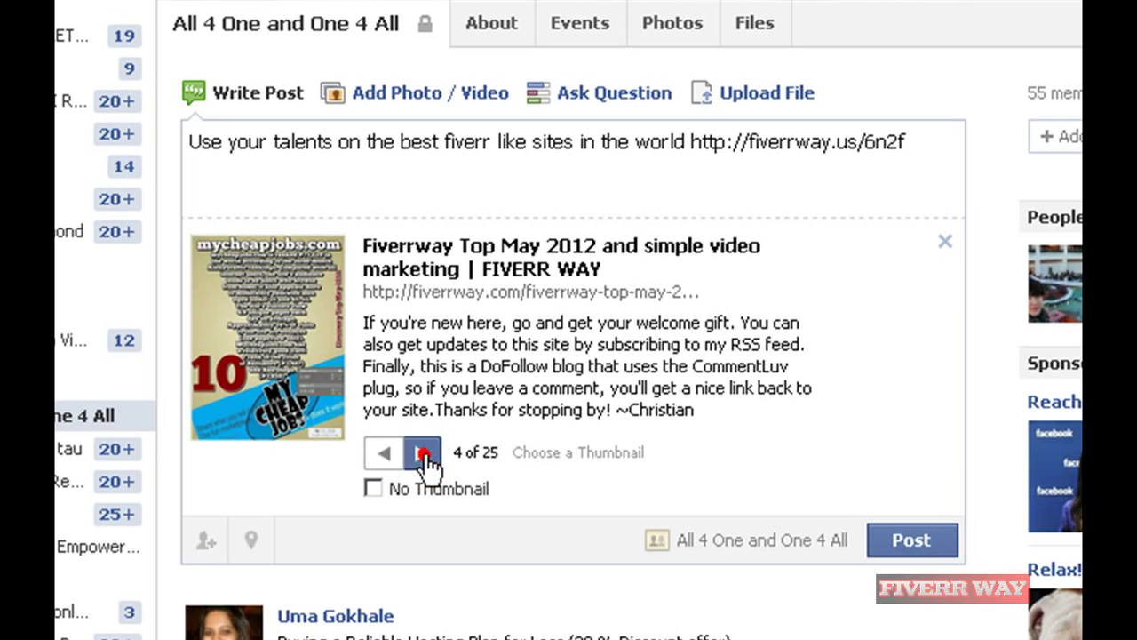
click(423, 454)
click(910, 543)
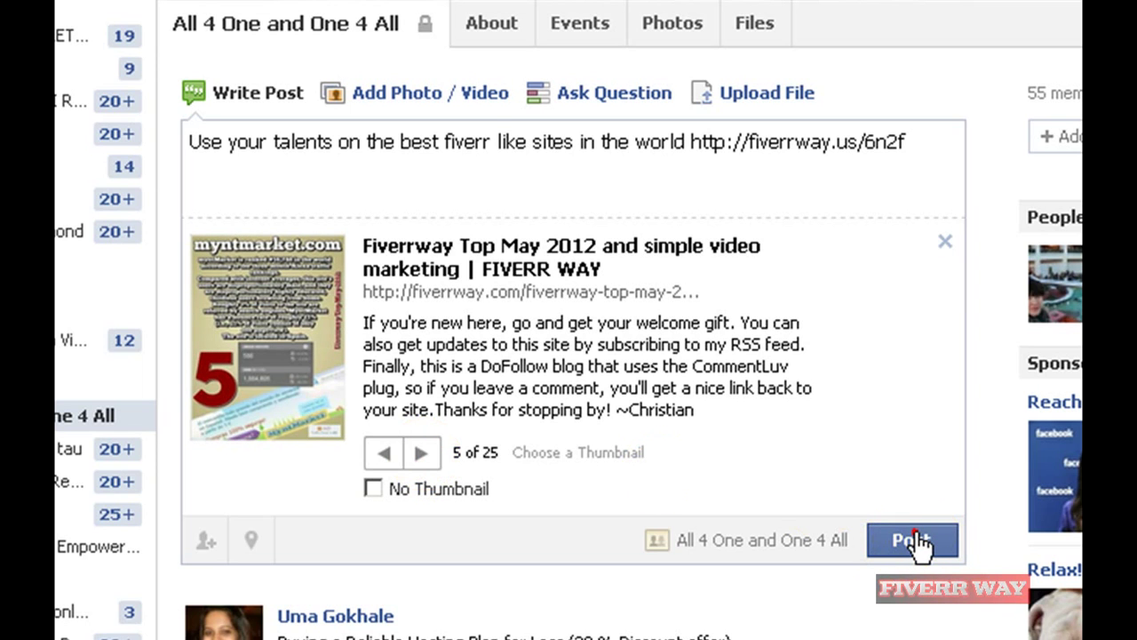
click(915, 542)
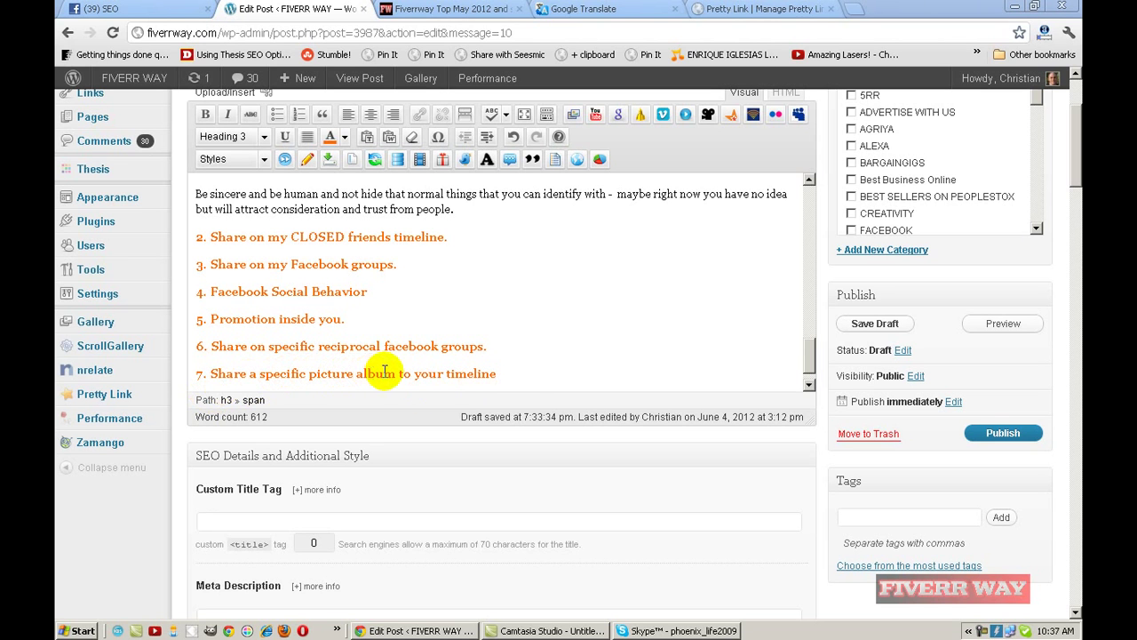
Switch to Facebook and open the photo albums of your own profile
click(145, 8)
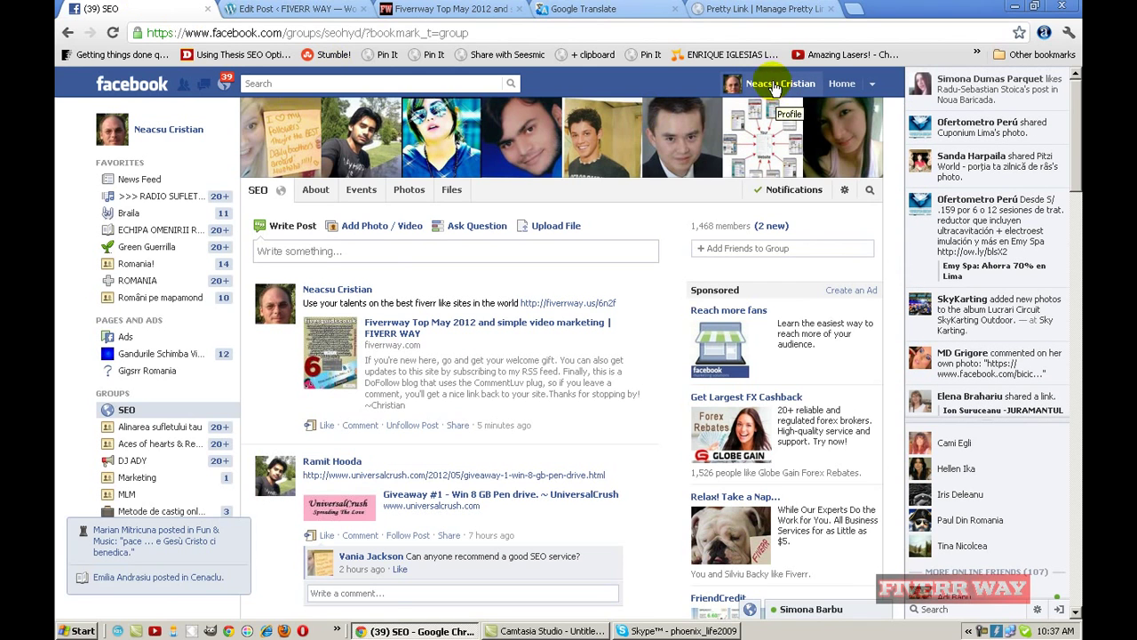
click(775, 84)
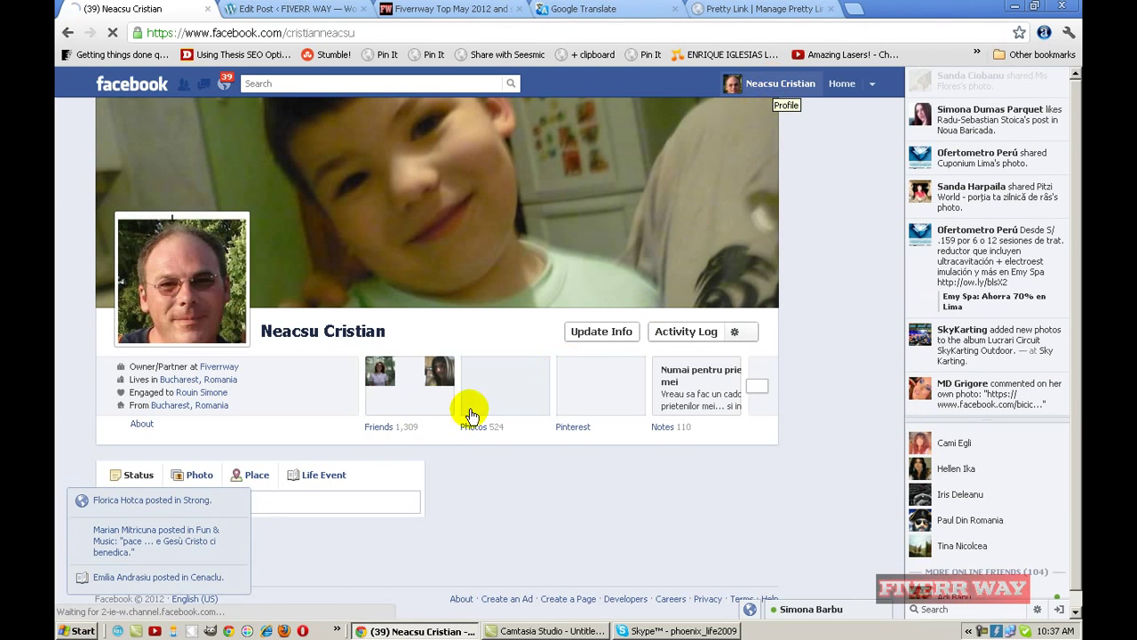
click(491, 391)
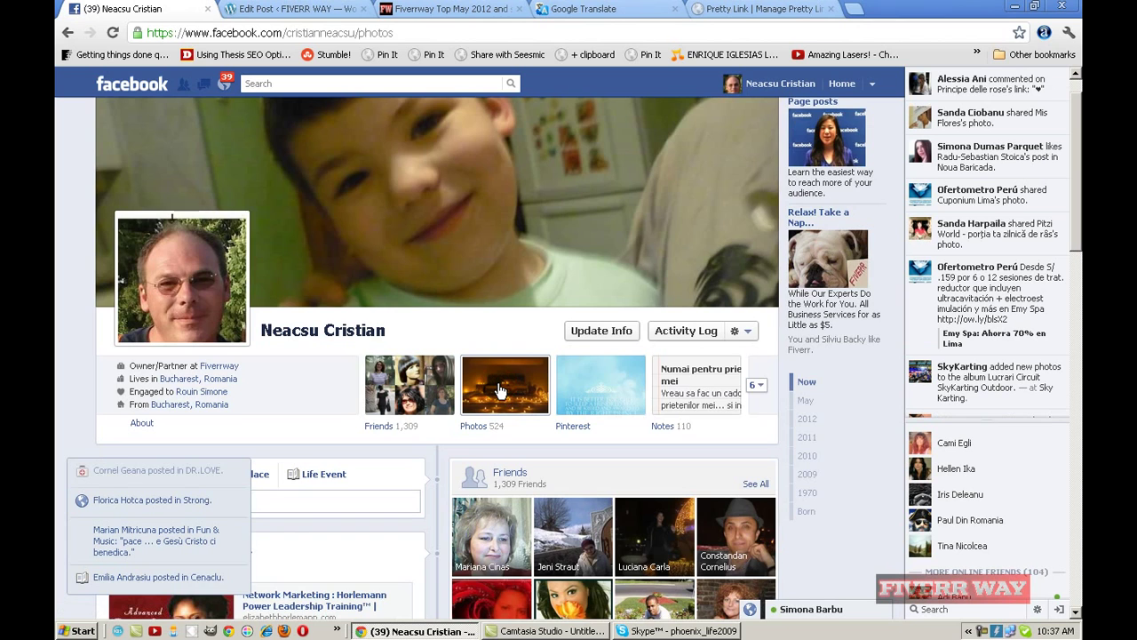
click(498, 389)
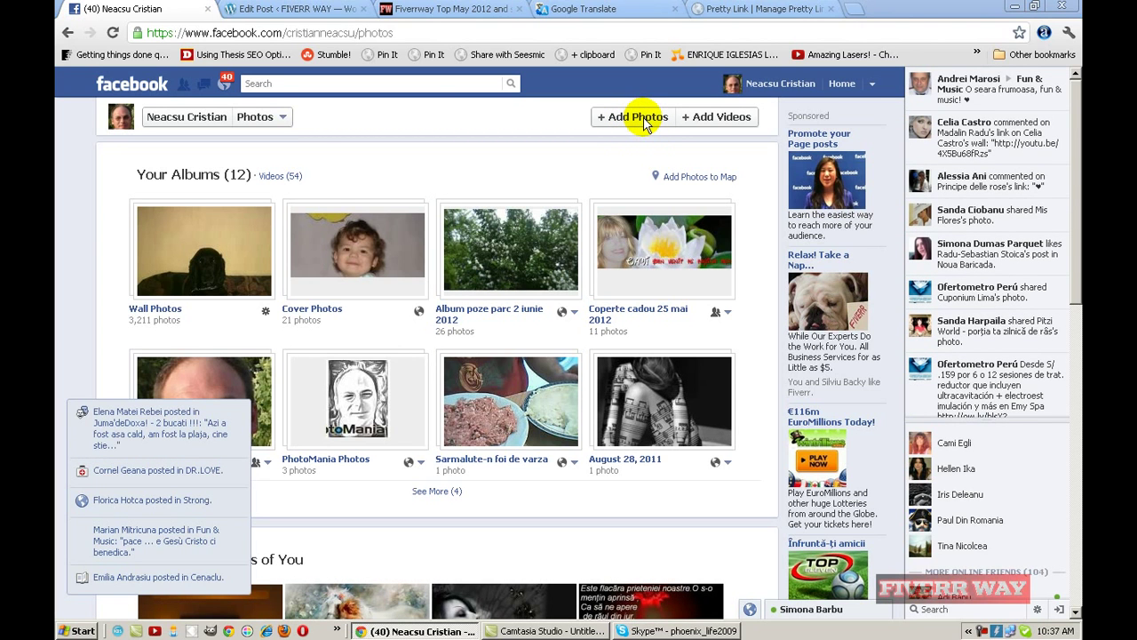
Start a new photo album by uploading all the images in the pics folder on the Desktop
click(644, 118)
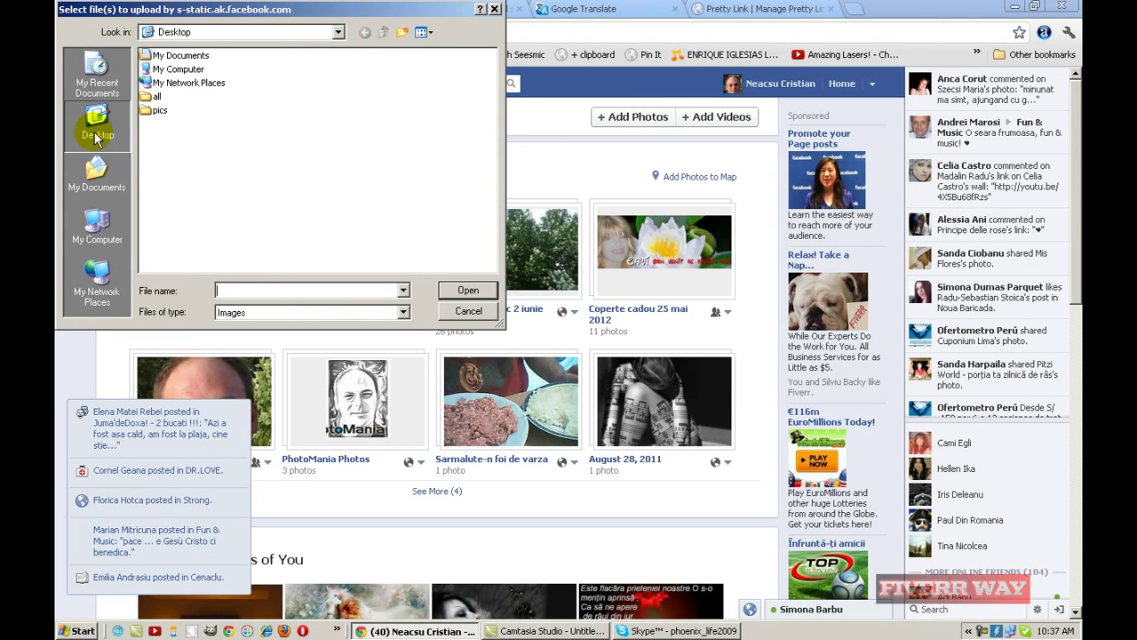
double_click(148, 113)
click(160, 207)
drag(162, 220, 134, 35)
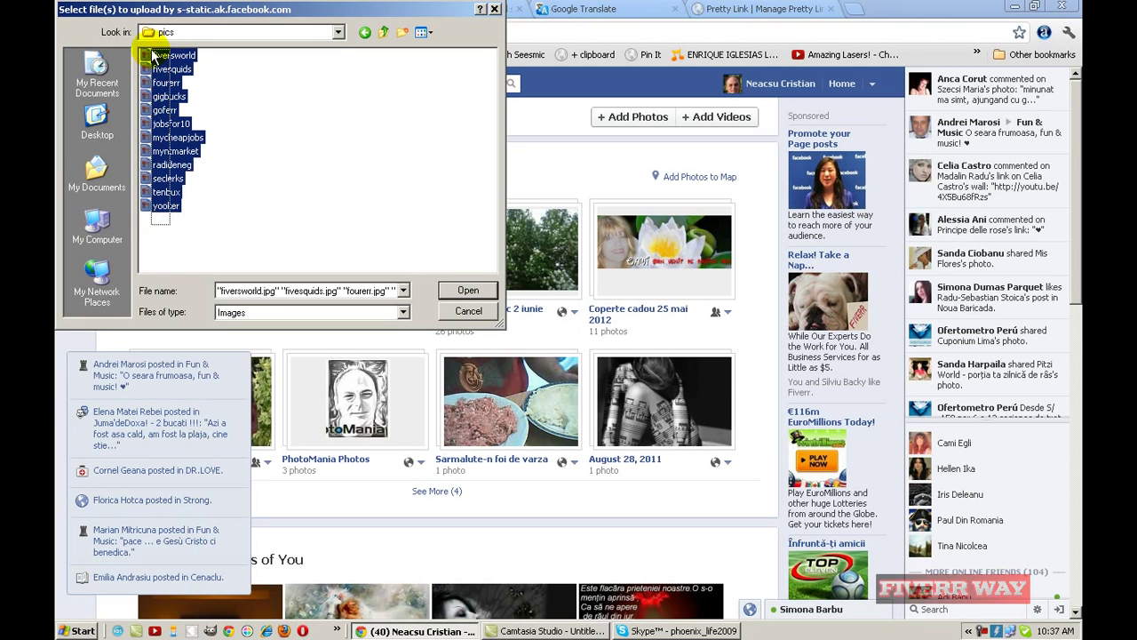
click(466, 293)
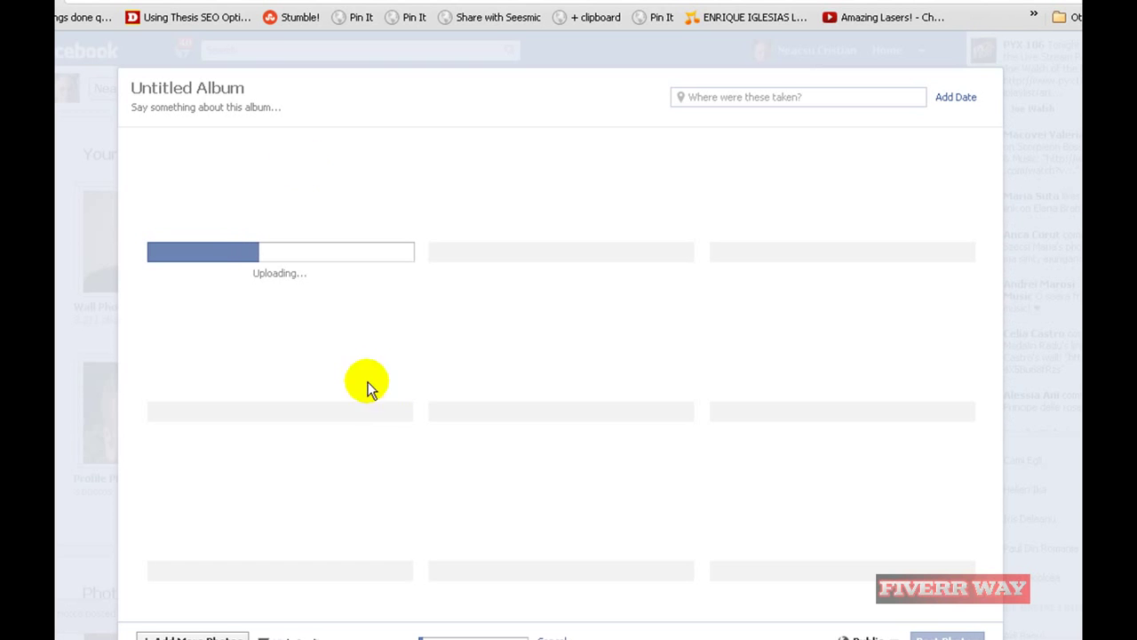
Title the album with the suggested entry "Fiverrway Top May 2012 and simple video marketing"
click(249, 87)
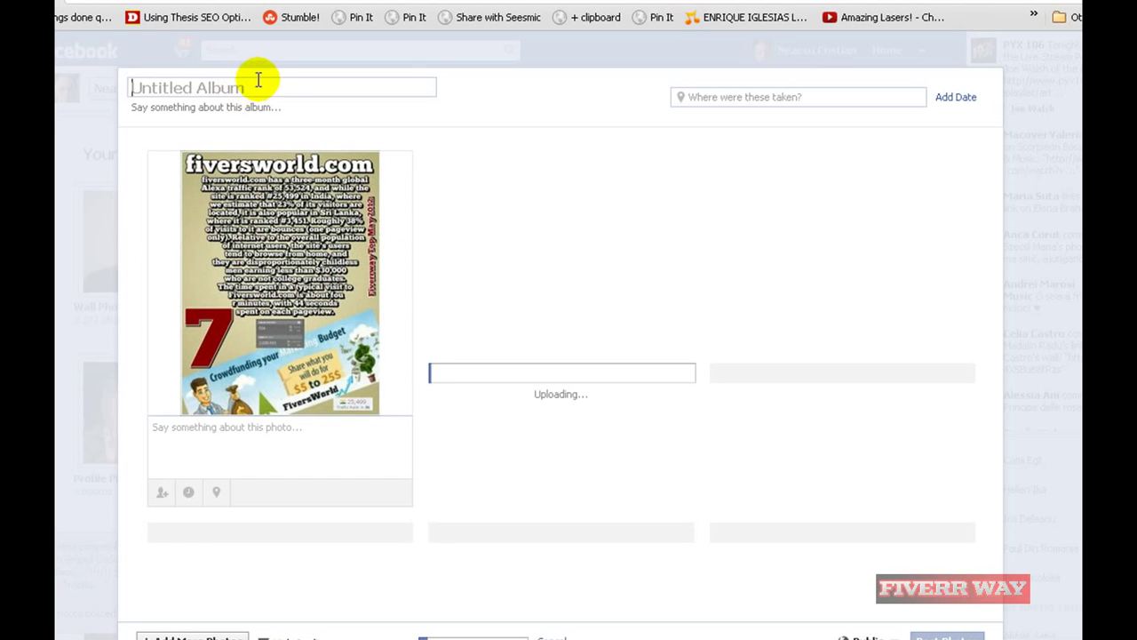
click(247, 86)
click(173, 86)
click(248, 86)
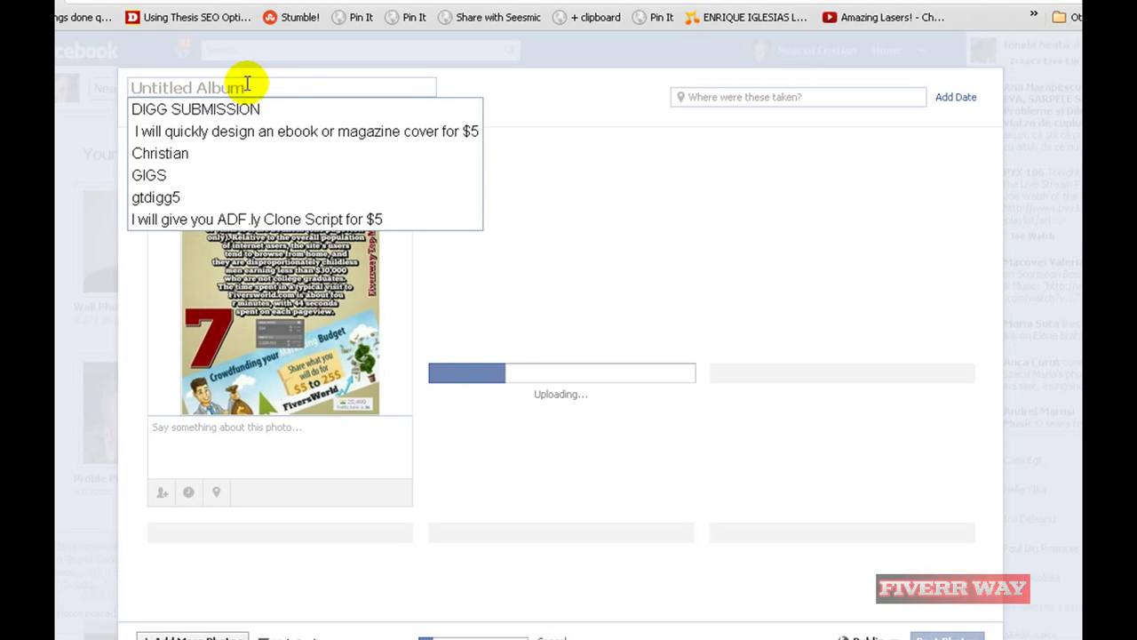
click(251, 86)
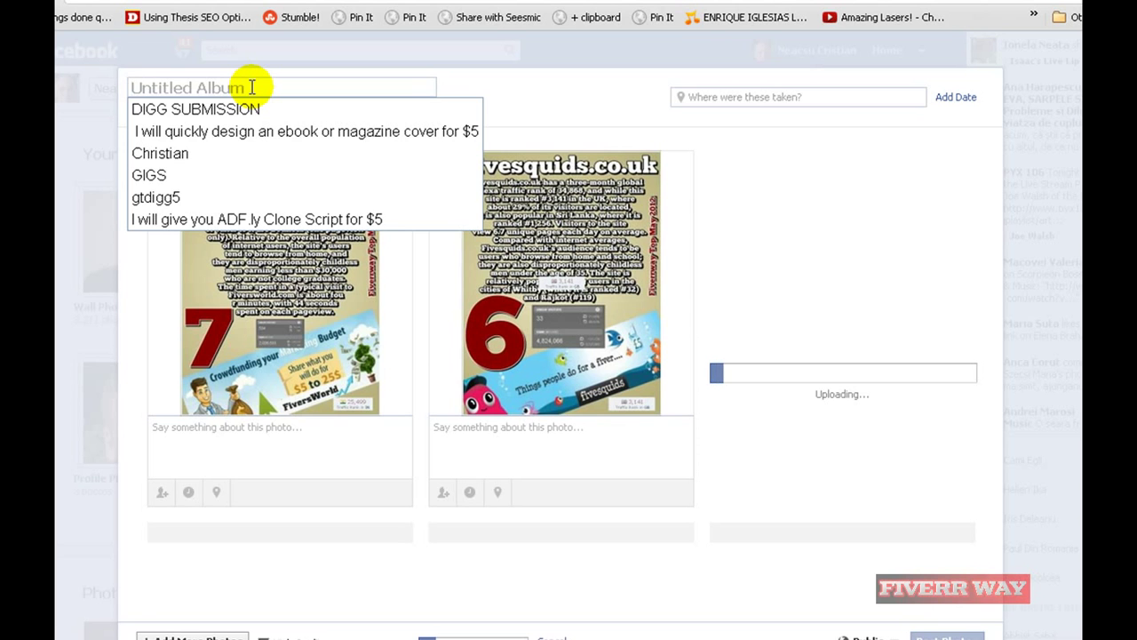
text(F)
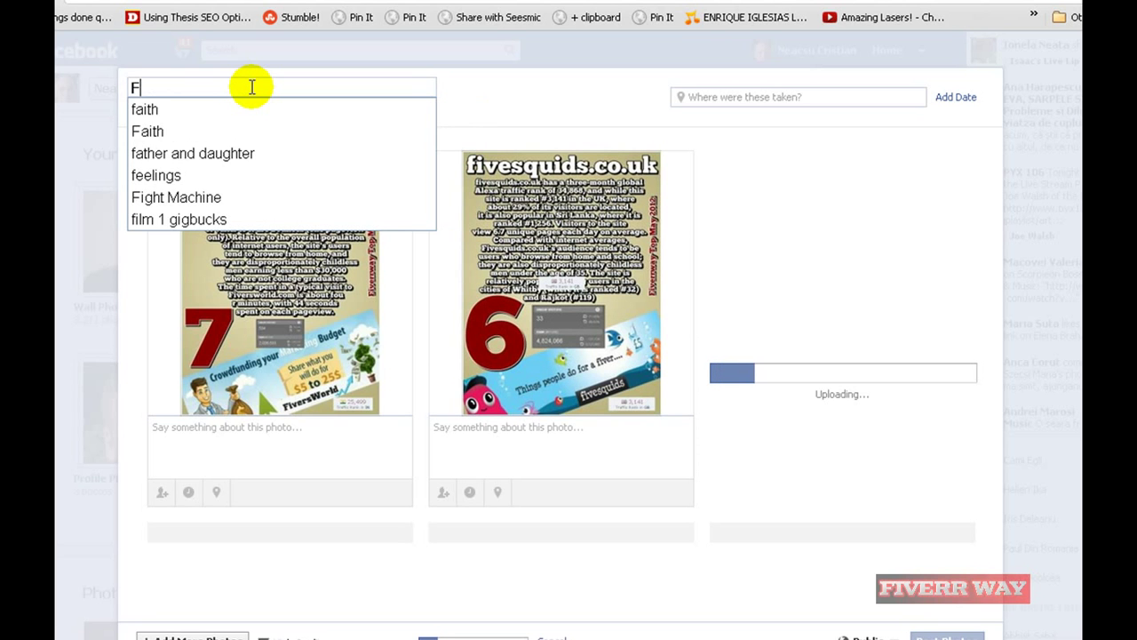
text(iverr)
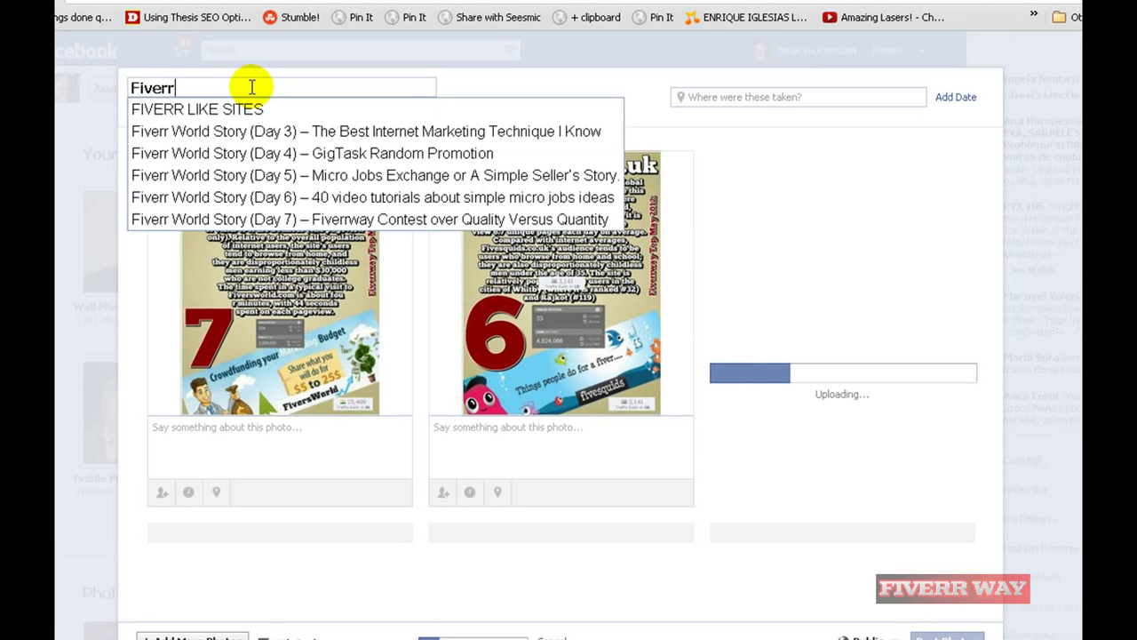
text(way )
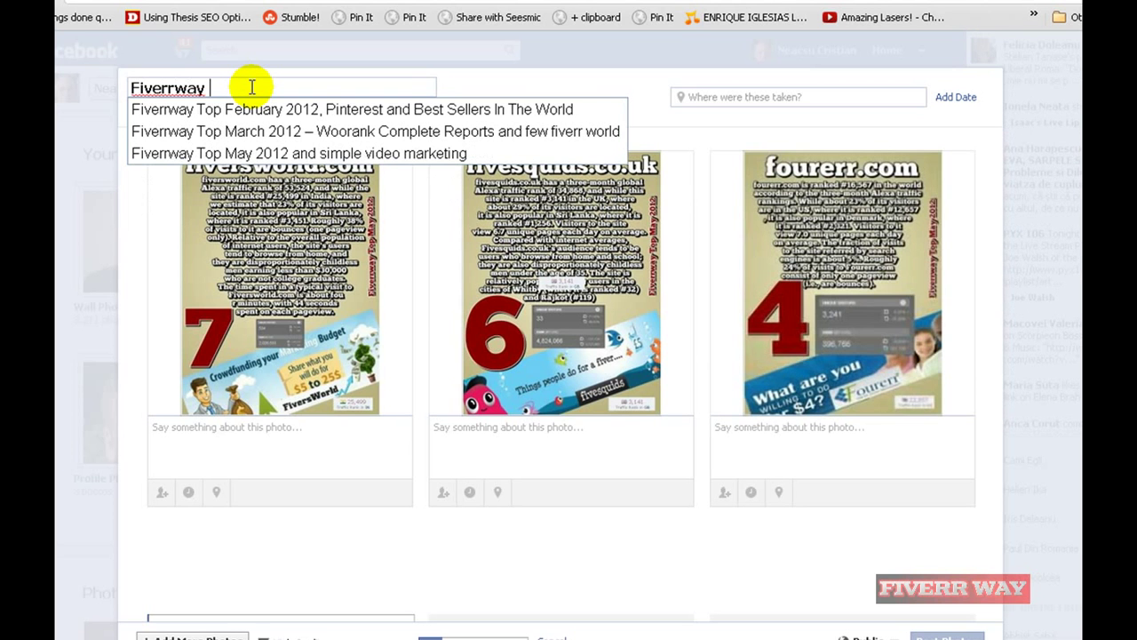
text(Top)
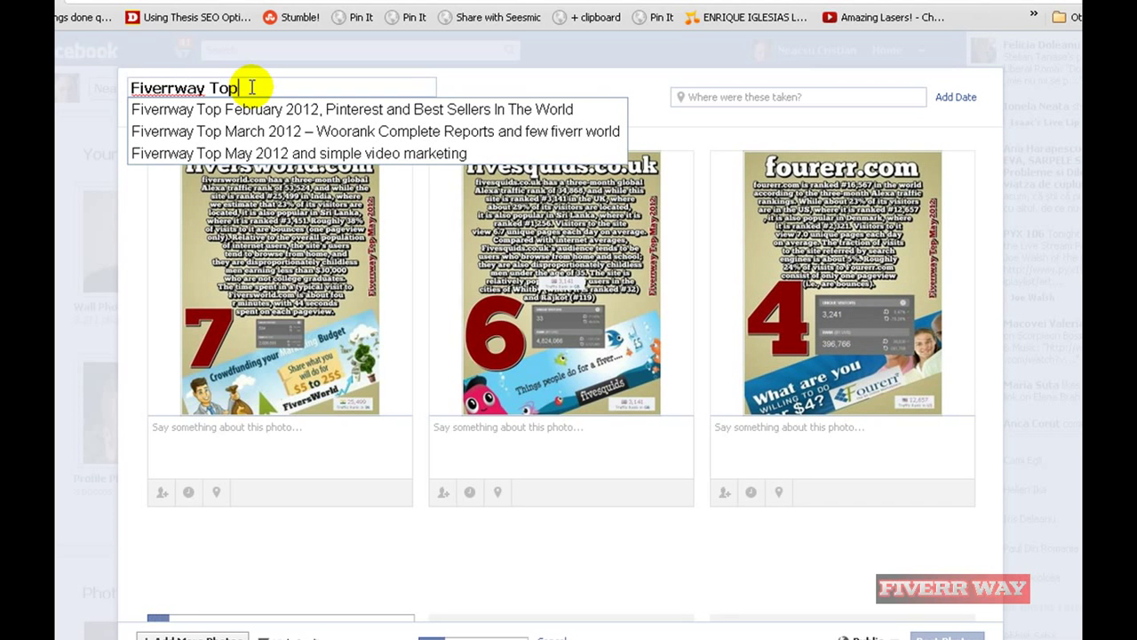
text( May 201)
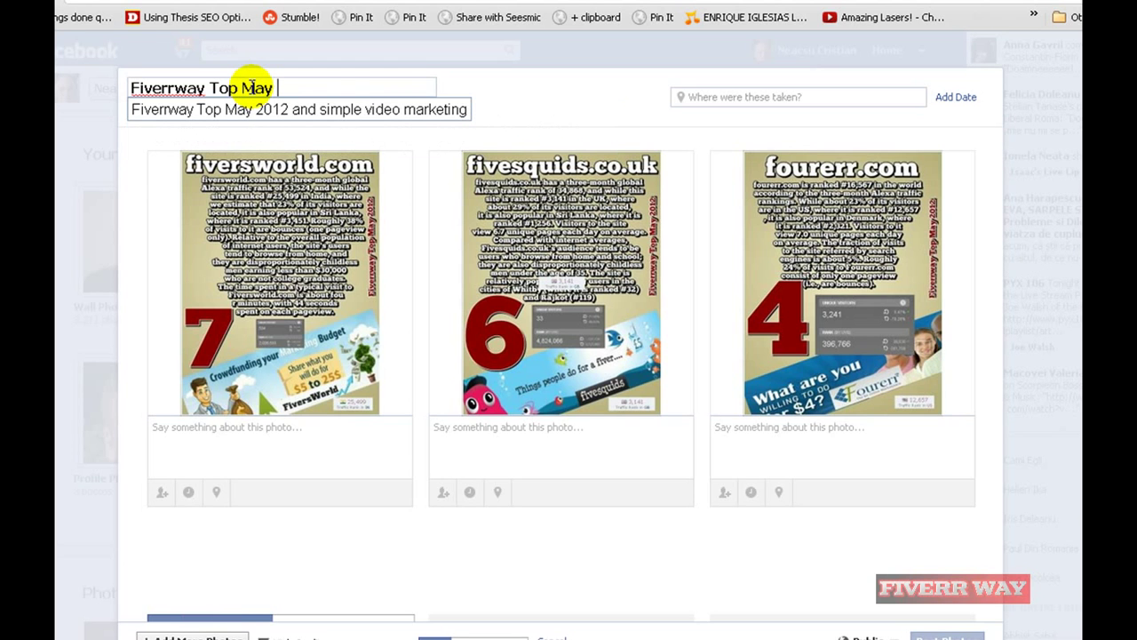
text(2)
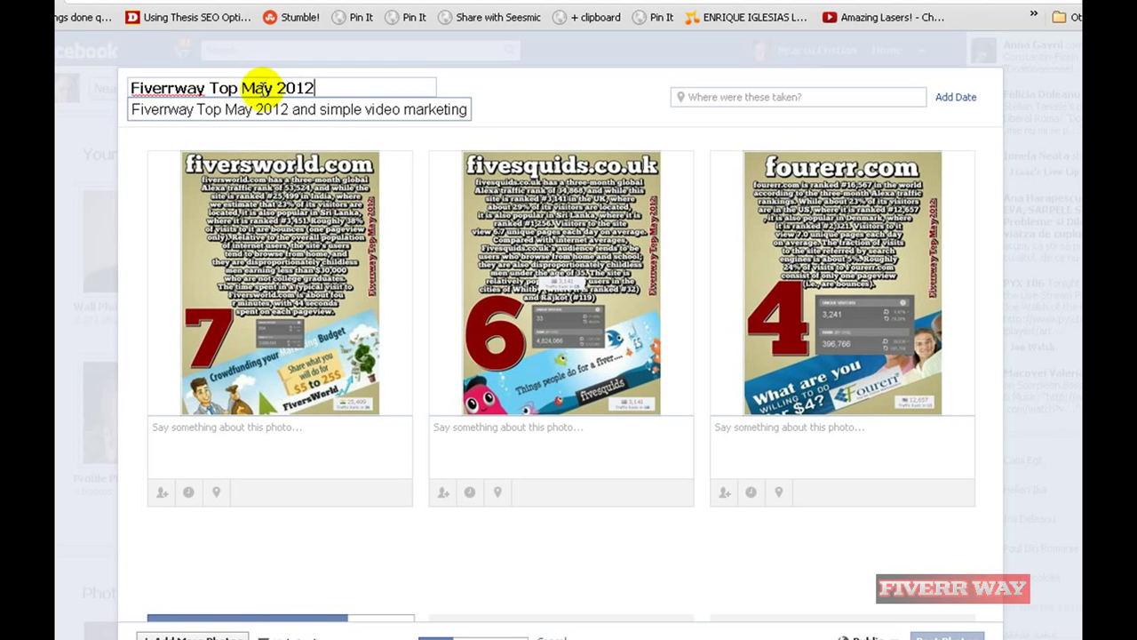
click(287, 108)
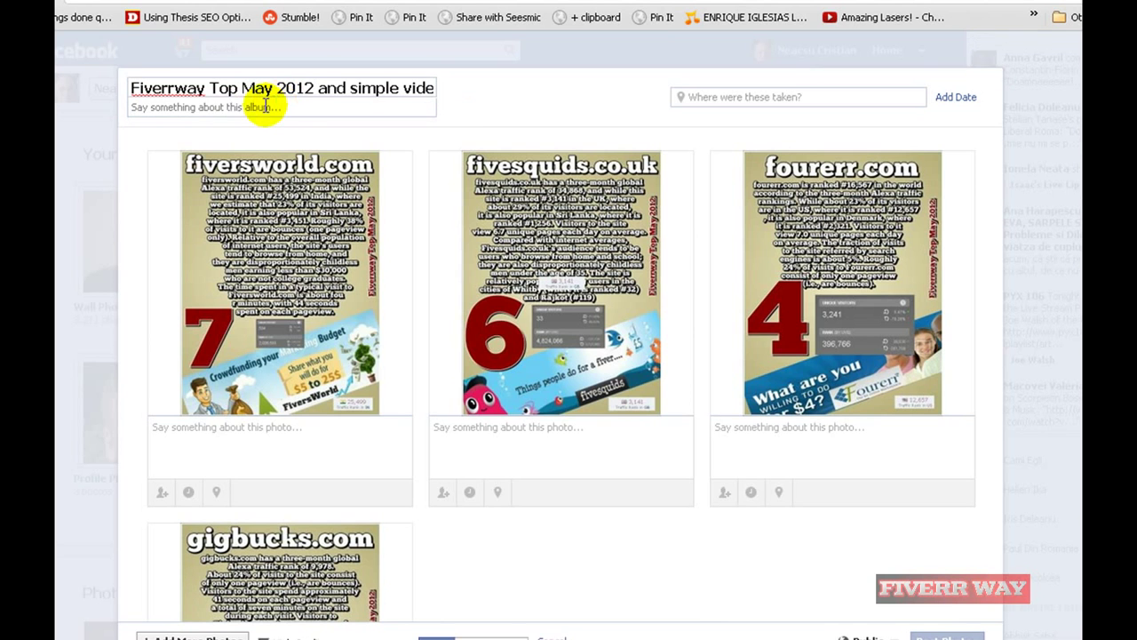
Enter "The Best 12 Fiverr Like Sites" as the album description
click(287, 106)
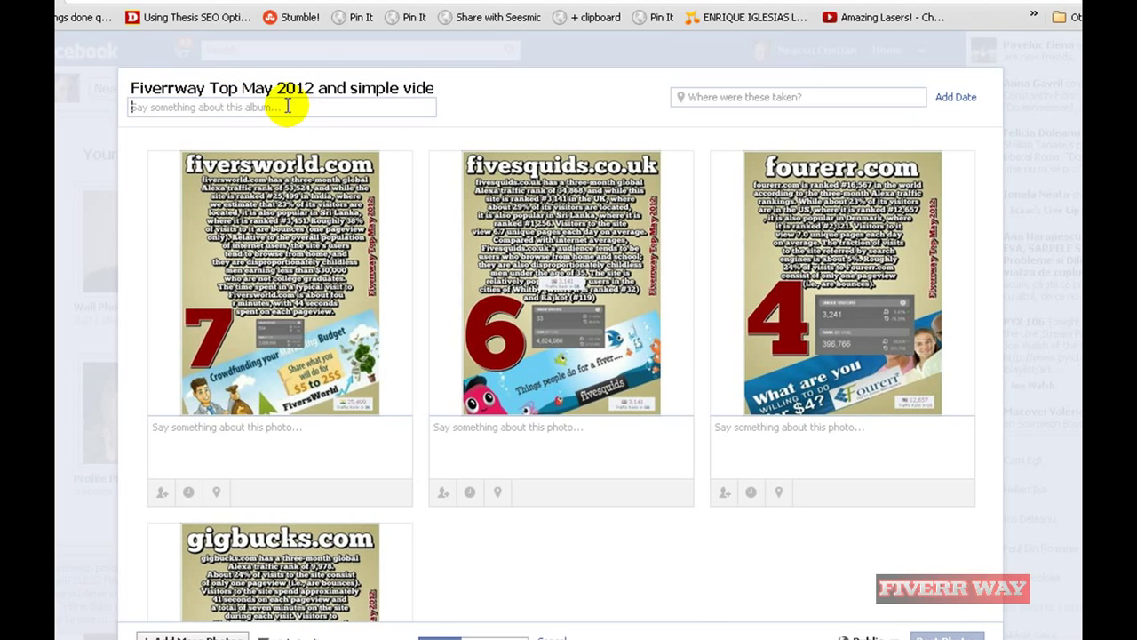
text(The B)
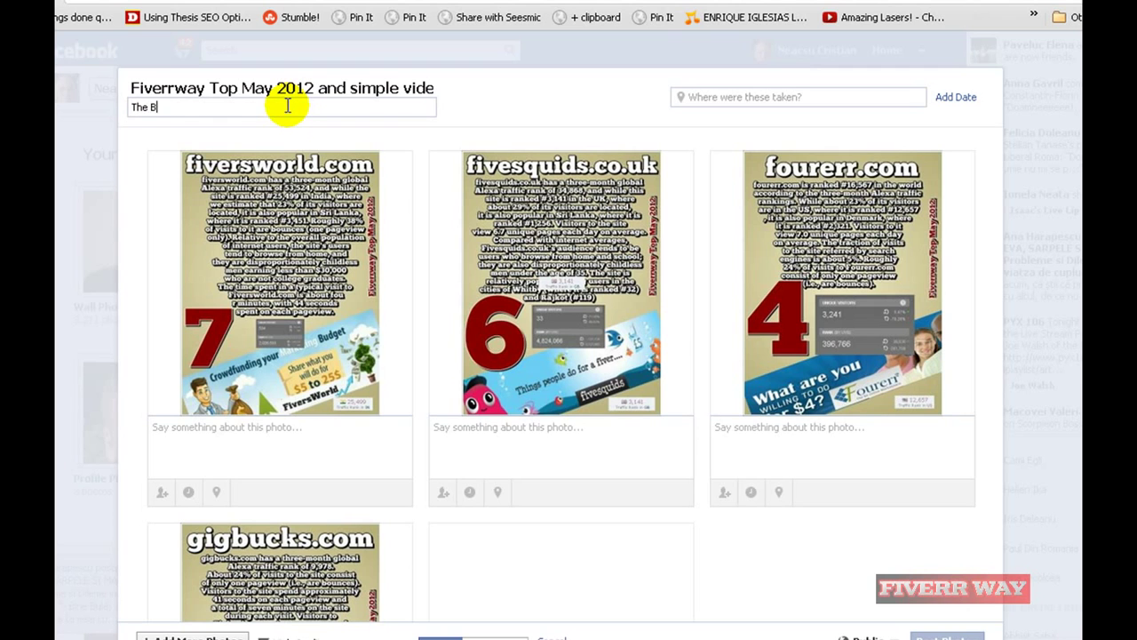
text(est)
text( 12 )
text(Fiverr Like Sites)
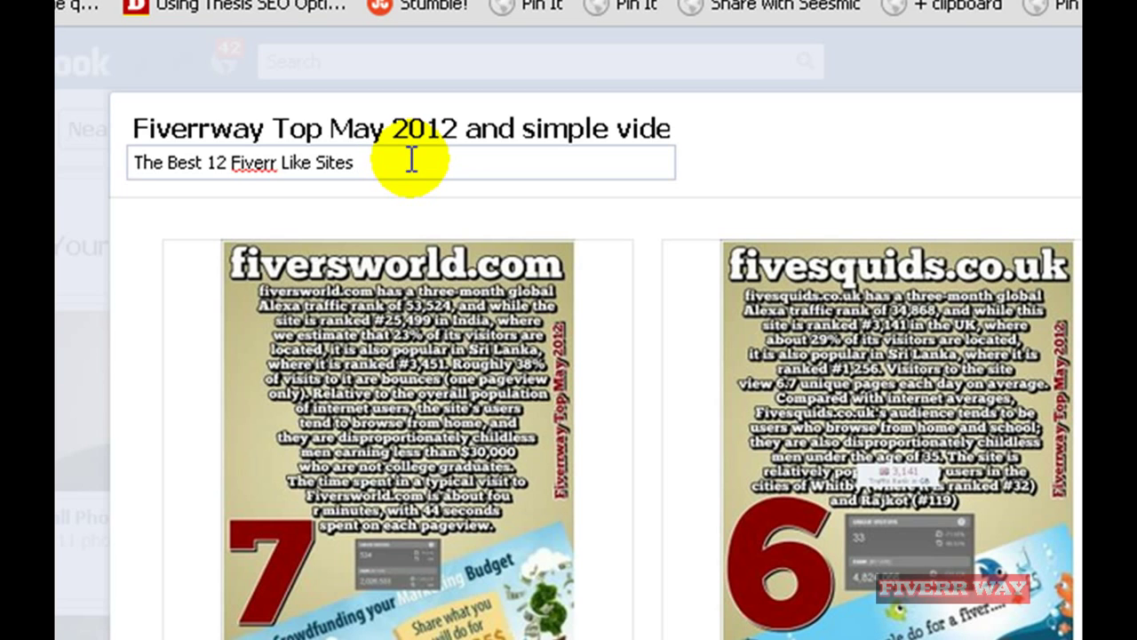
Reword the album description to "The Best 12 Sites Like Fiverr In The World"
key(BackSpace)
key(BackSpace)
key(BackSpace)
key(BackSpace)
key(BackSpace)
key(BackSpace)
key(BackSpace)
key(BackSpace)
key(BackSpace)
key(BackSpace)
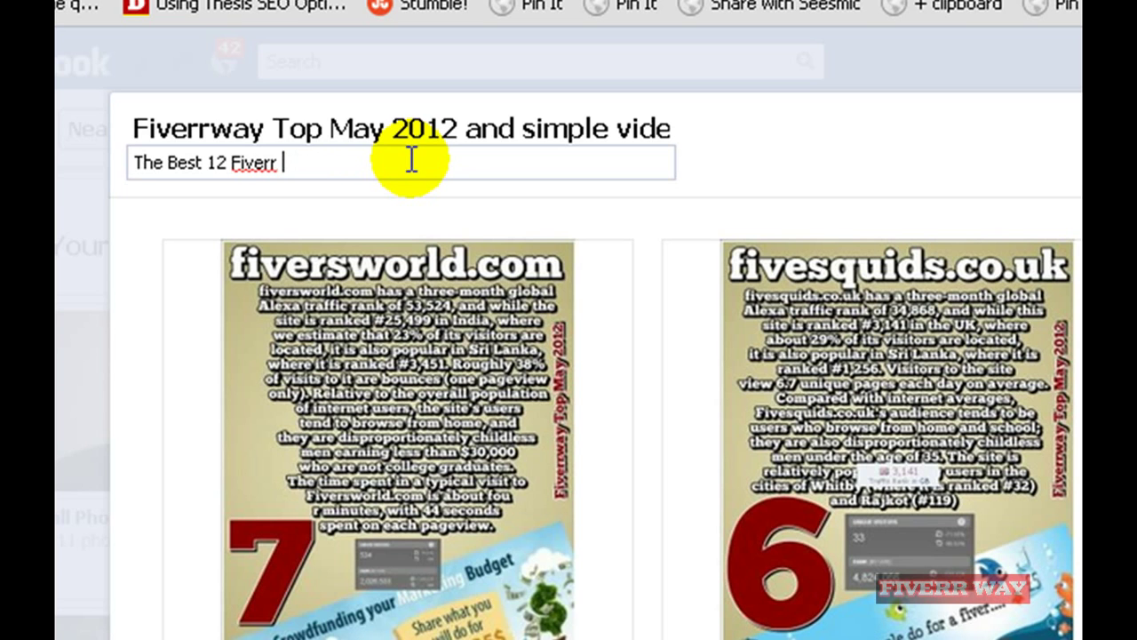
key(BackSpace)
key(BackSpace)
key(BackSpace)
key(BackSpace)
key(BackSpace)
key(BackSpace)
key(BackSpace)
key(BackSpace)
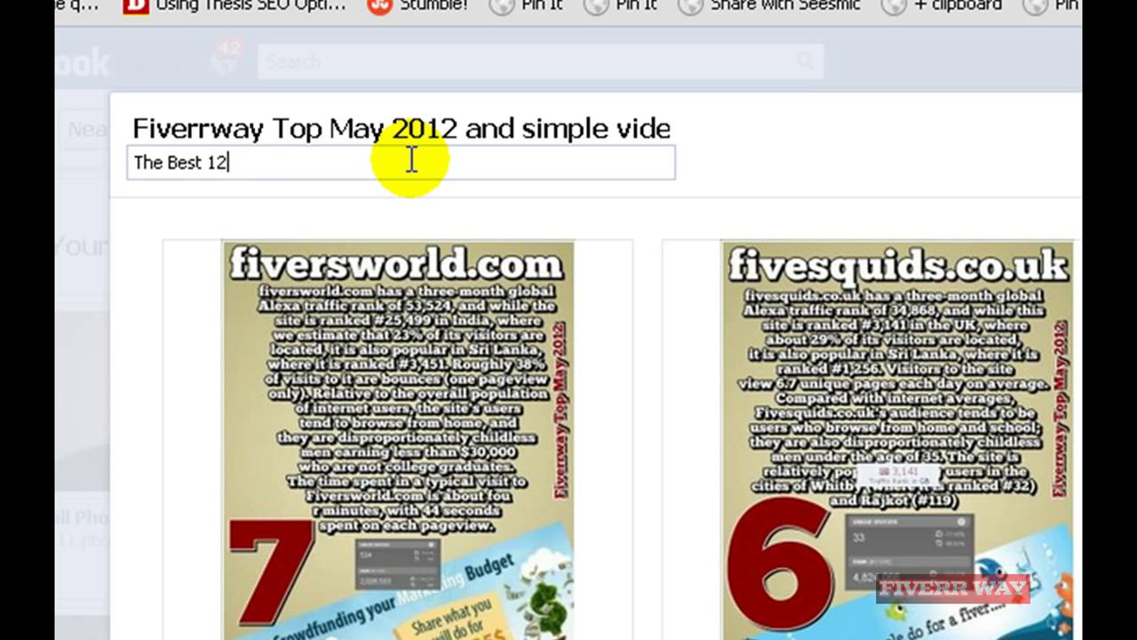
text(Sites Like )
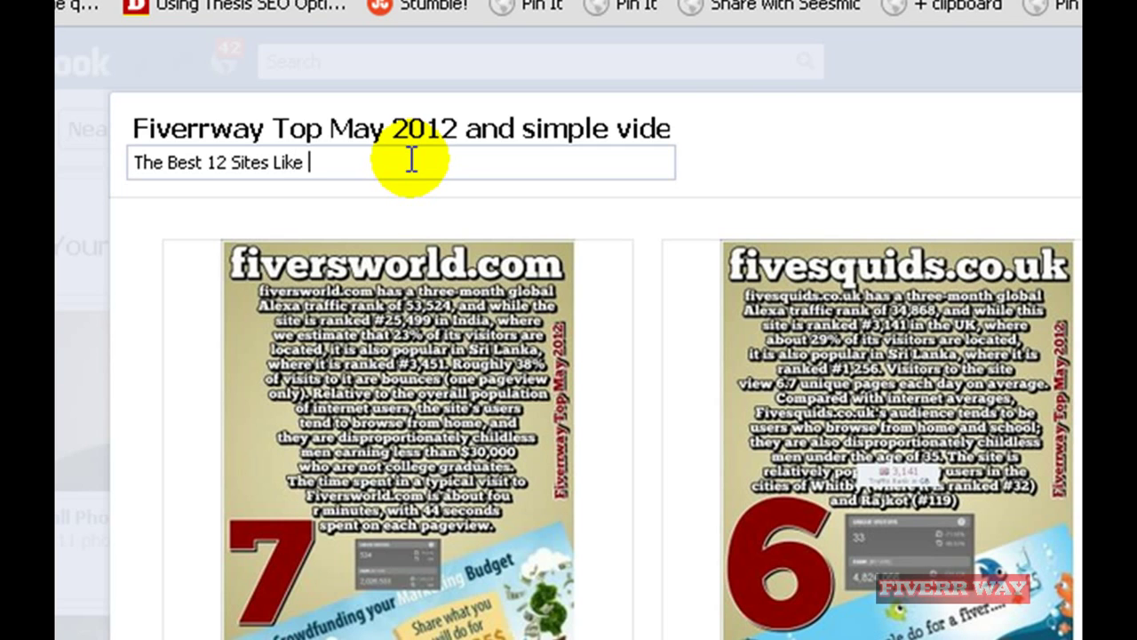
text(Fiverr In )
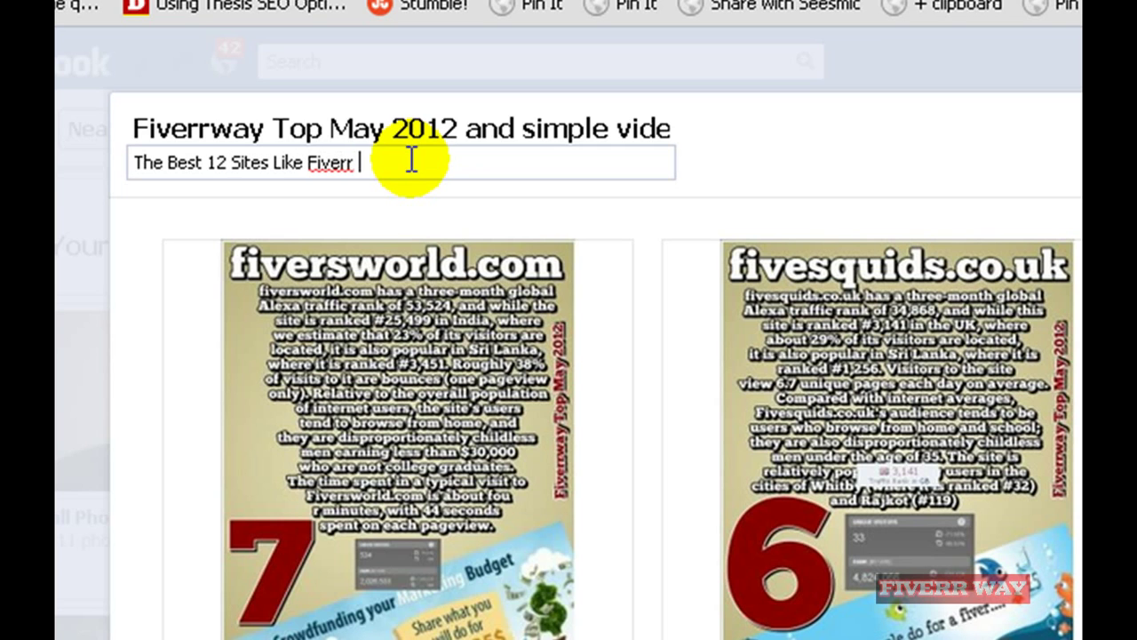
text(The World)
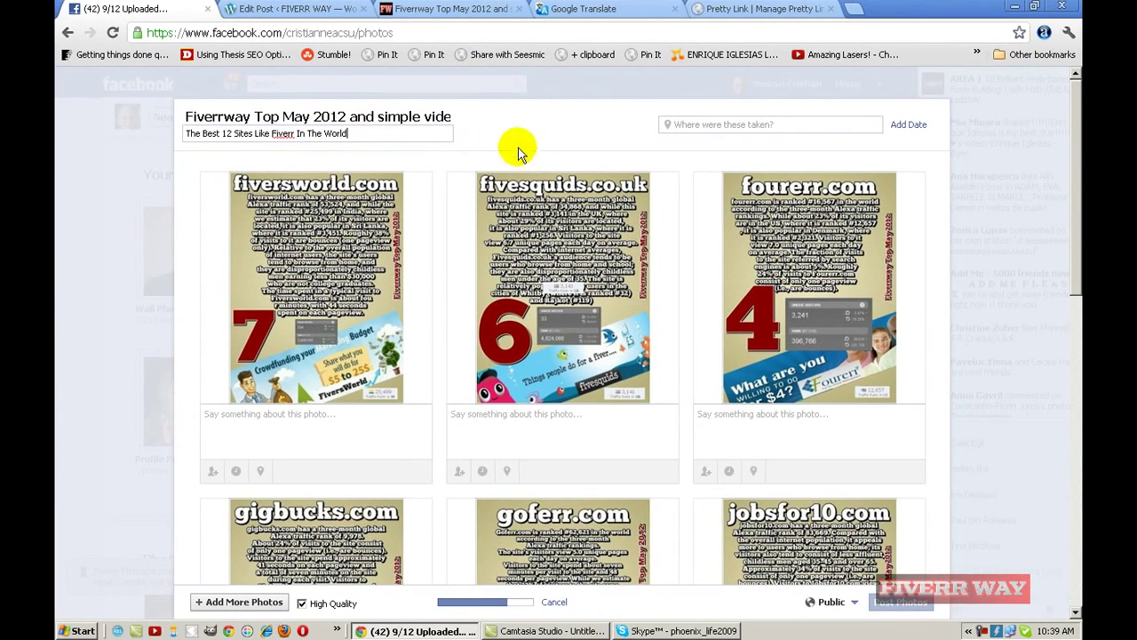
Enter "Bucharest Romania" as the place where the album's photos were taken
click(714, 130)
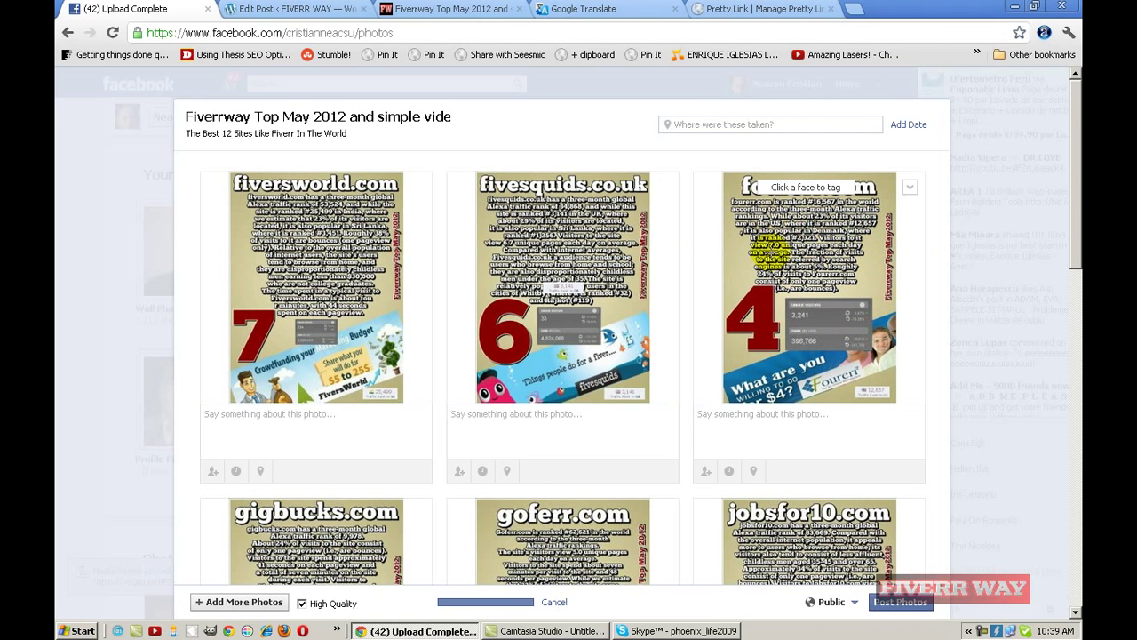
click(699, 125)
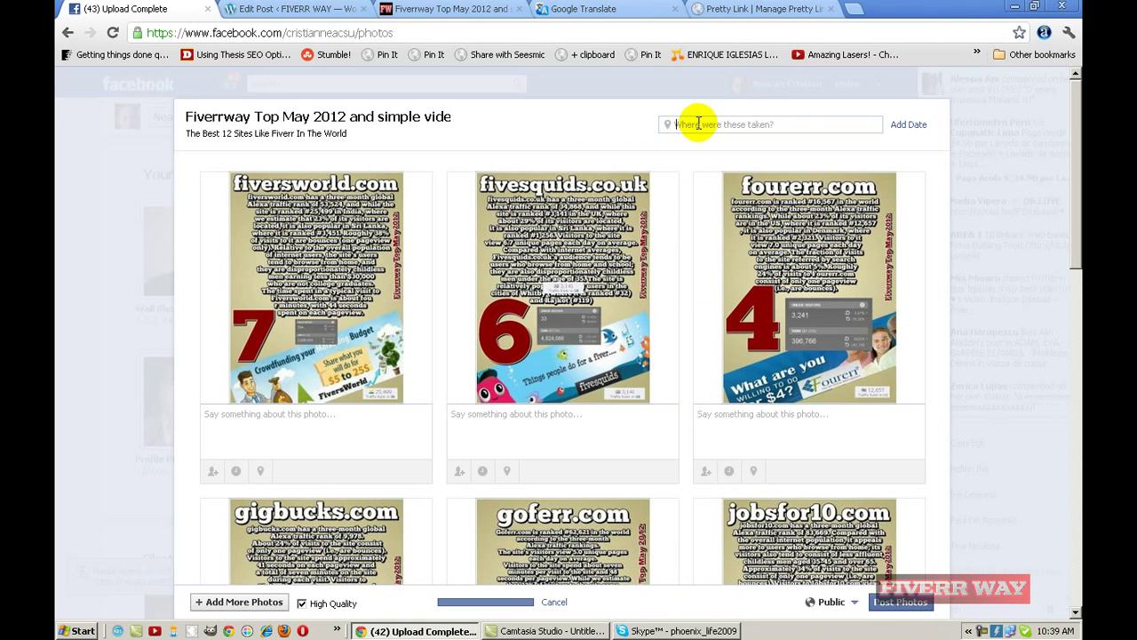
text(Bucharest Romania)
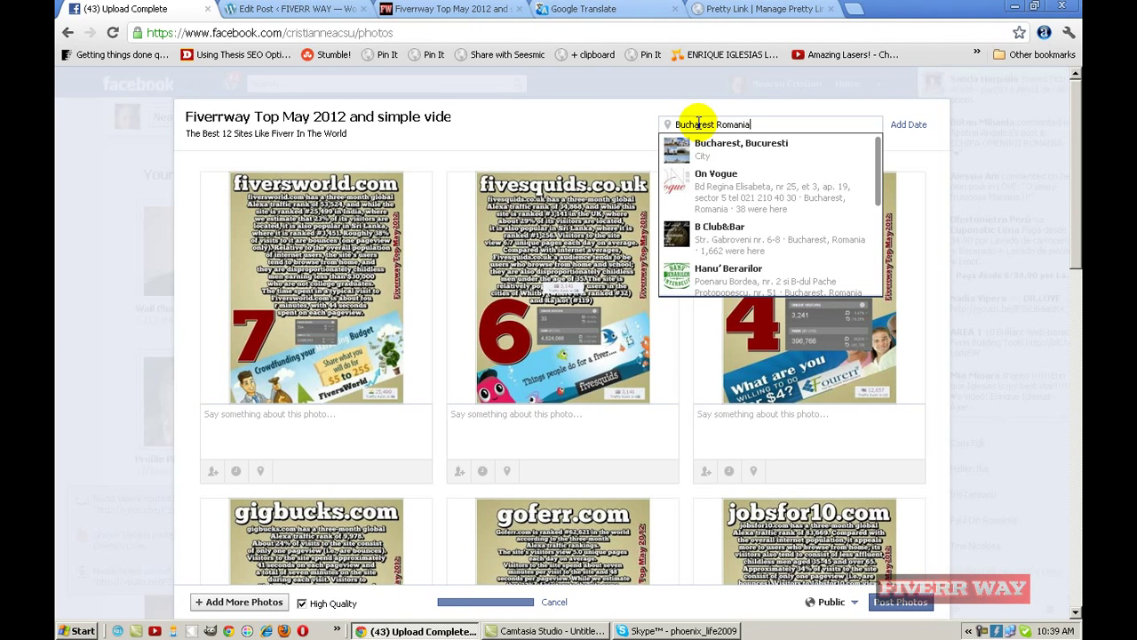
click(602, 112)
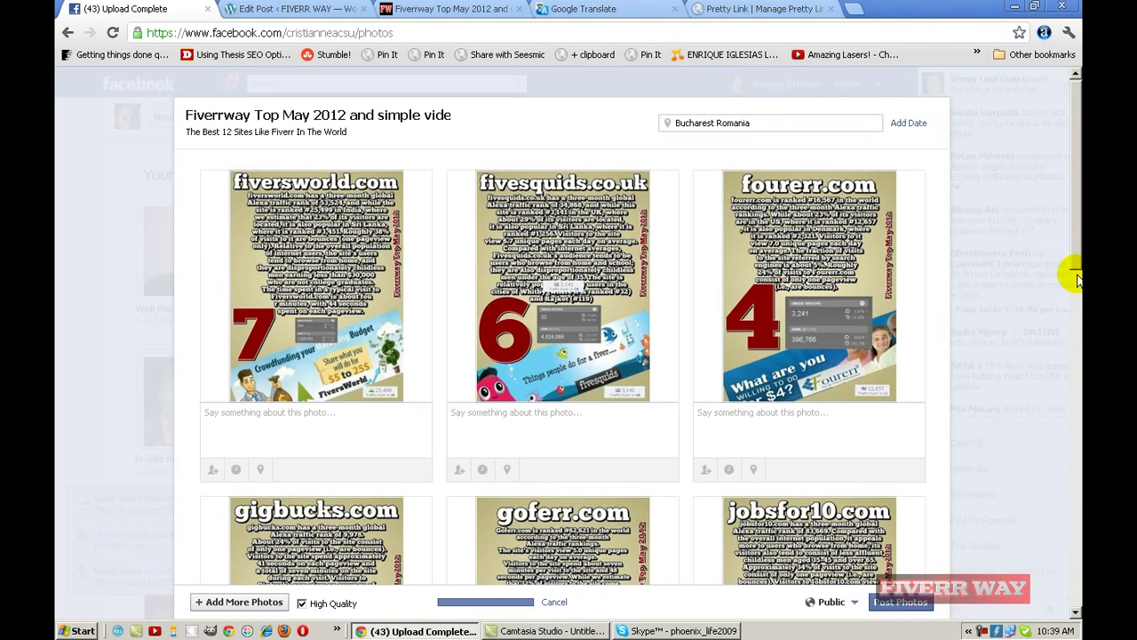
Post the album's twelve photos with the audience kept at Public, and skip tagging friends in them
scroll(1078, 226, down, 2)
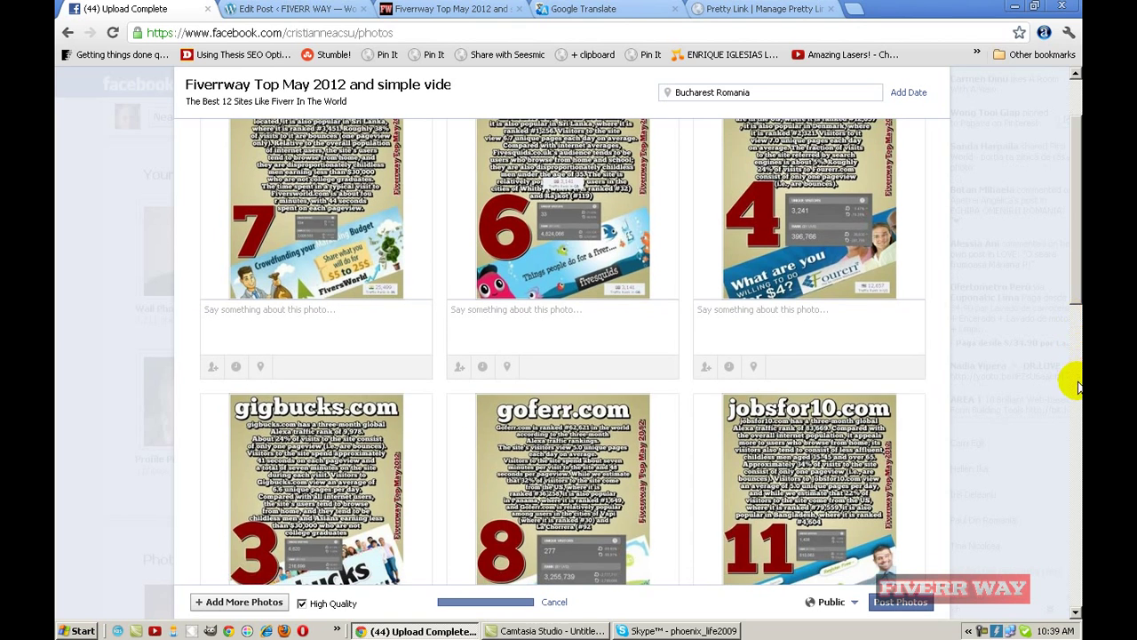
scroll(1078, 387, down, 5)
scroll(1073, 479, down, 5)
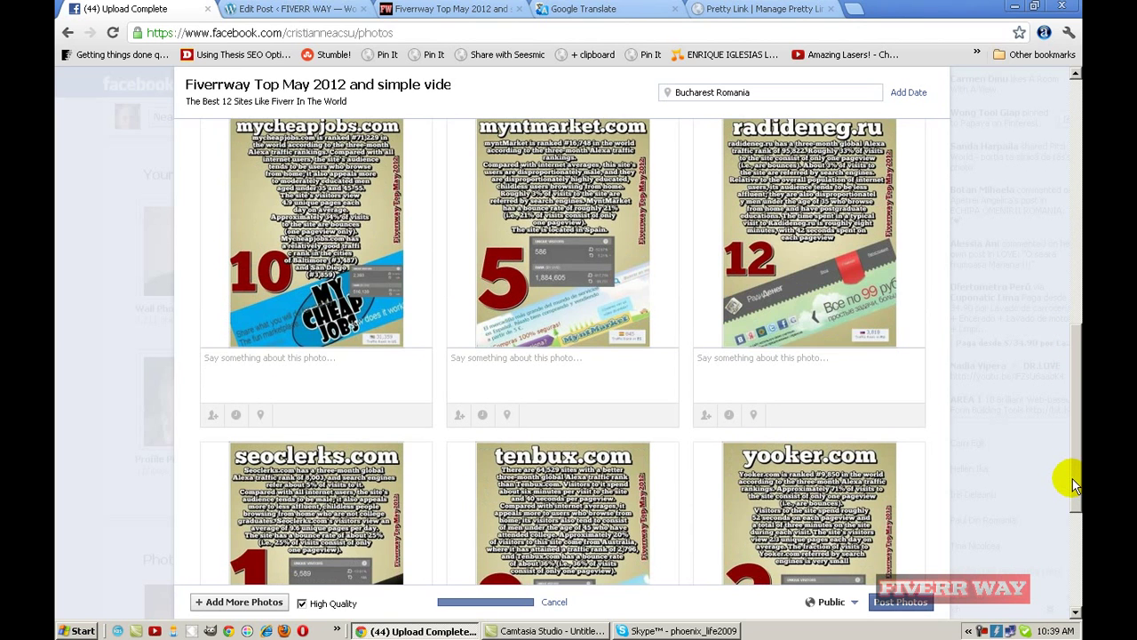
scroll(1073, 479, down, 2)
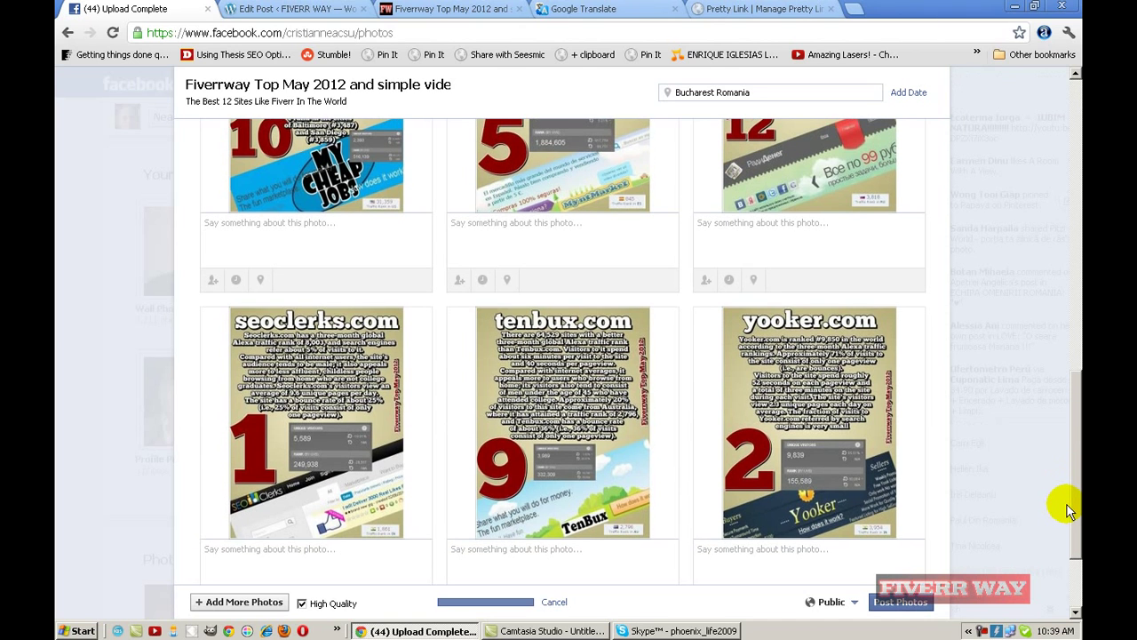
scroll(1067, 505, down, 1)
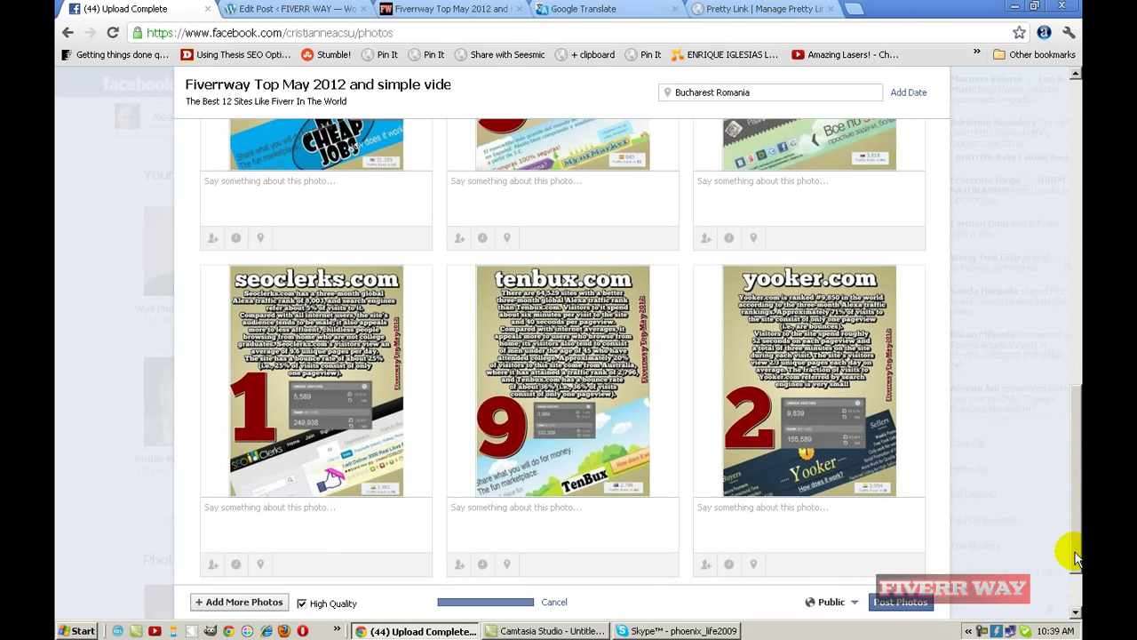
scroll(1078, 565, down, 2)
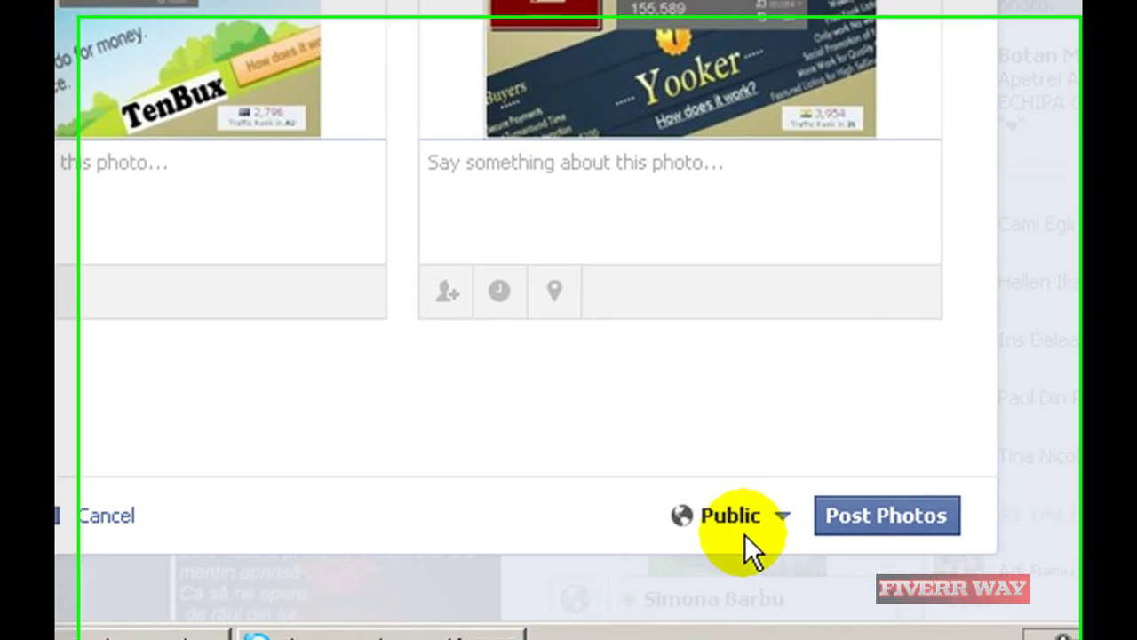
click(776, 519)
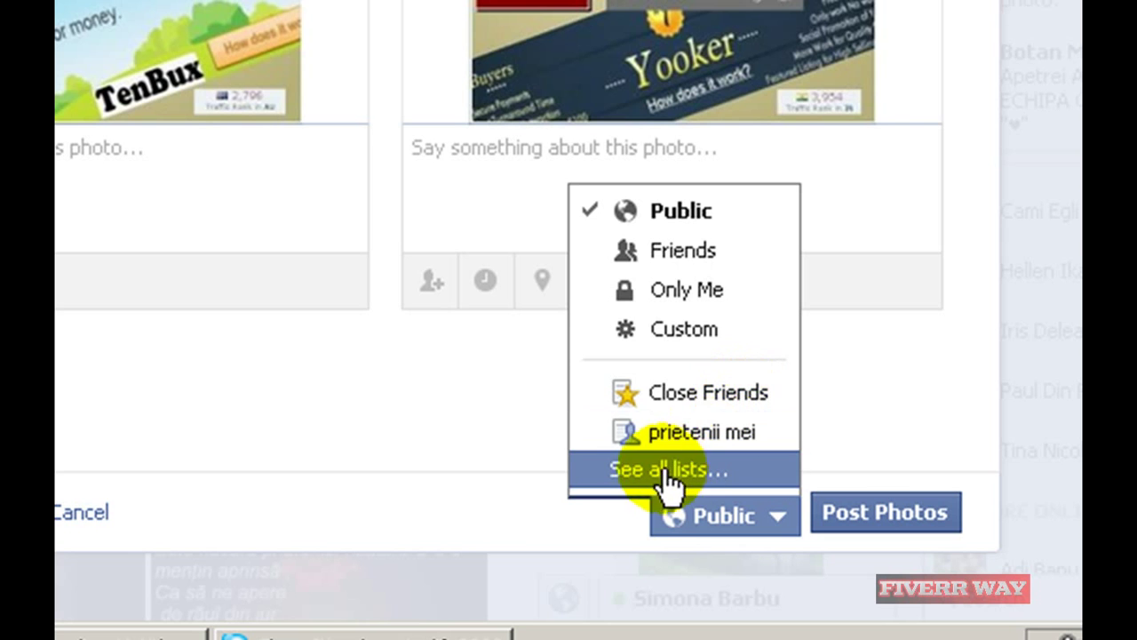
click(332, 423)
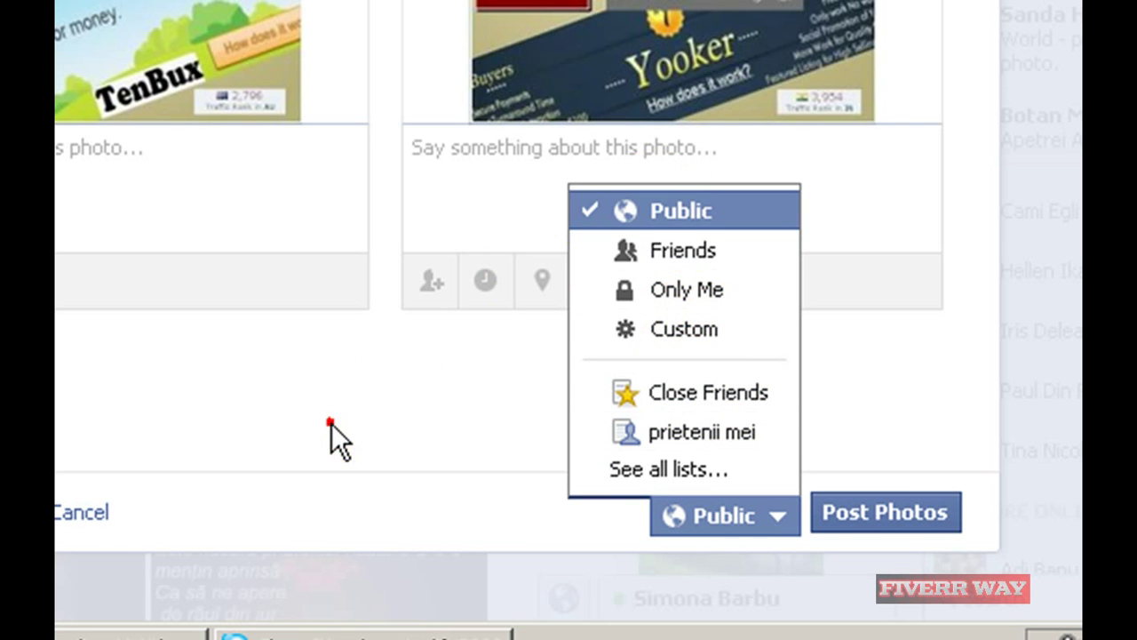
click(884, 521)
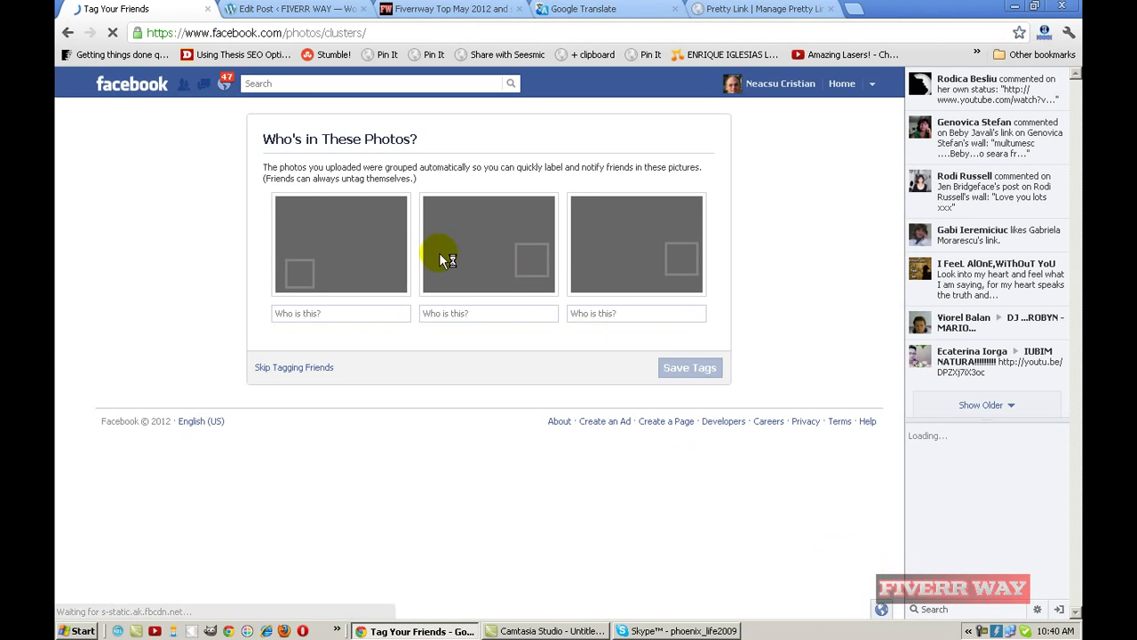
click(363, 323)
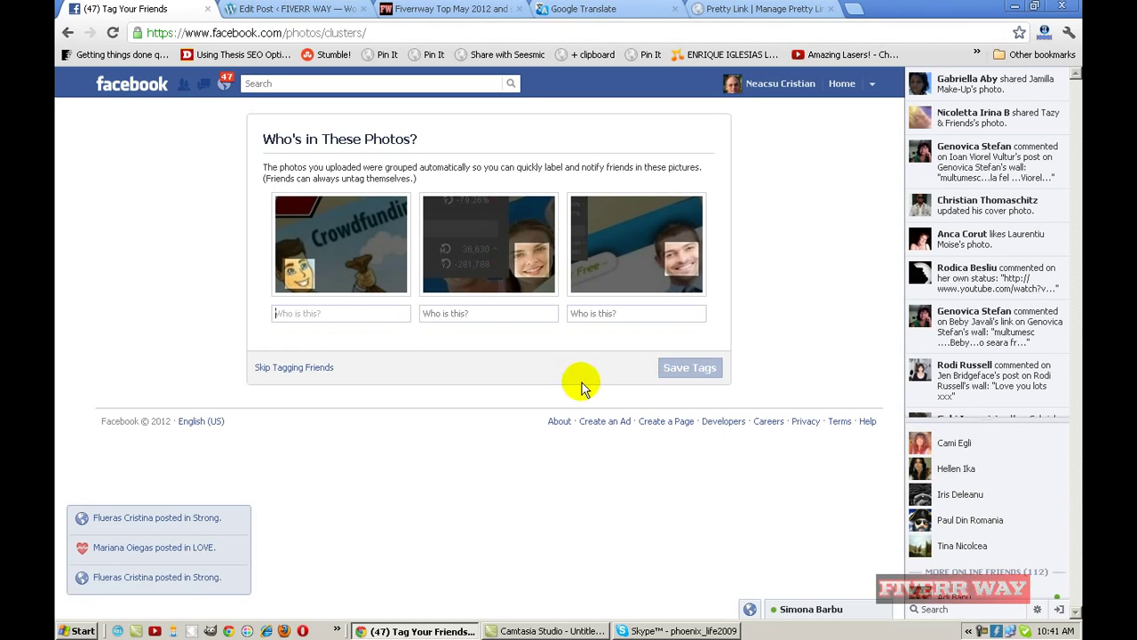
click(296, 369)
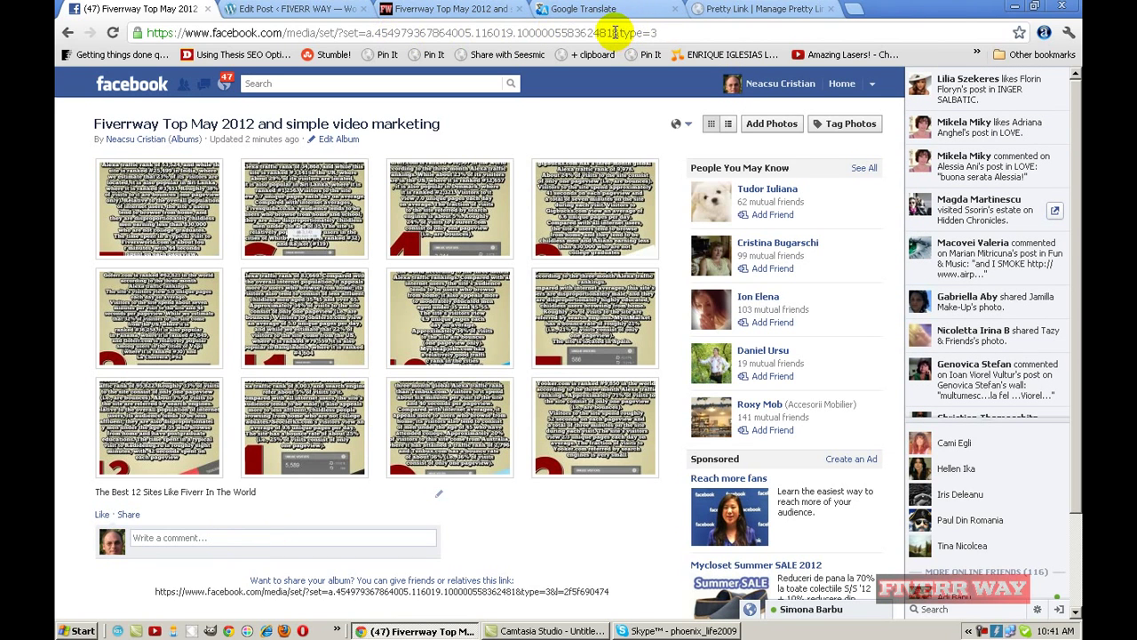
Reload the posted album from its address with the "&type=3" ending removed
drag(613, 32, 715, 27)
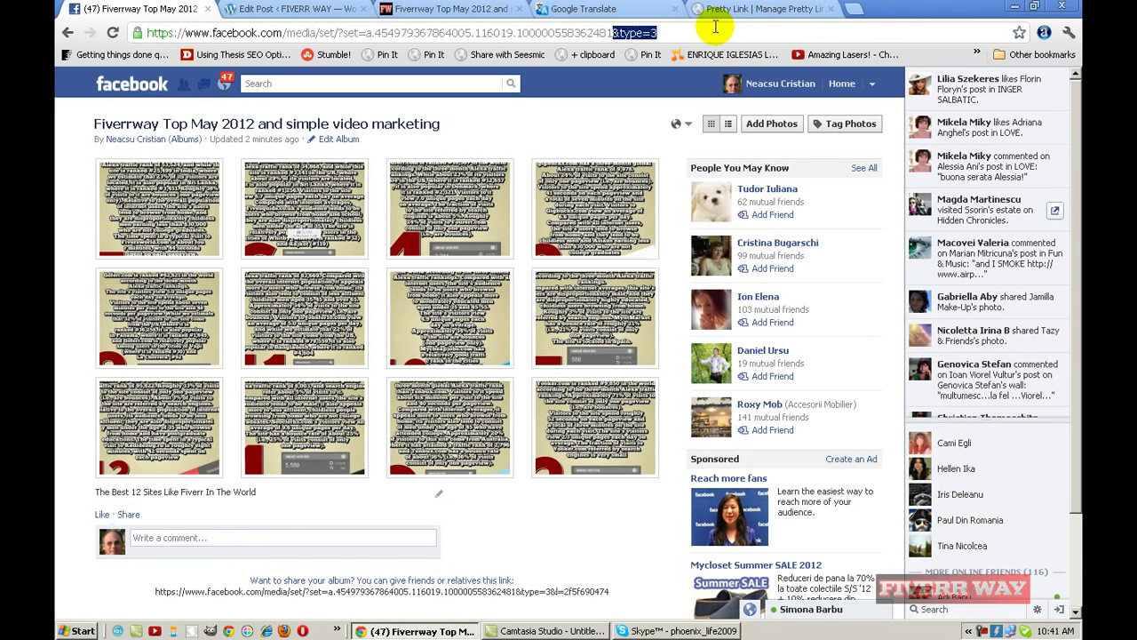
key(BackSpace)
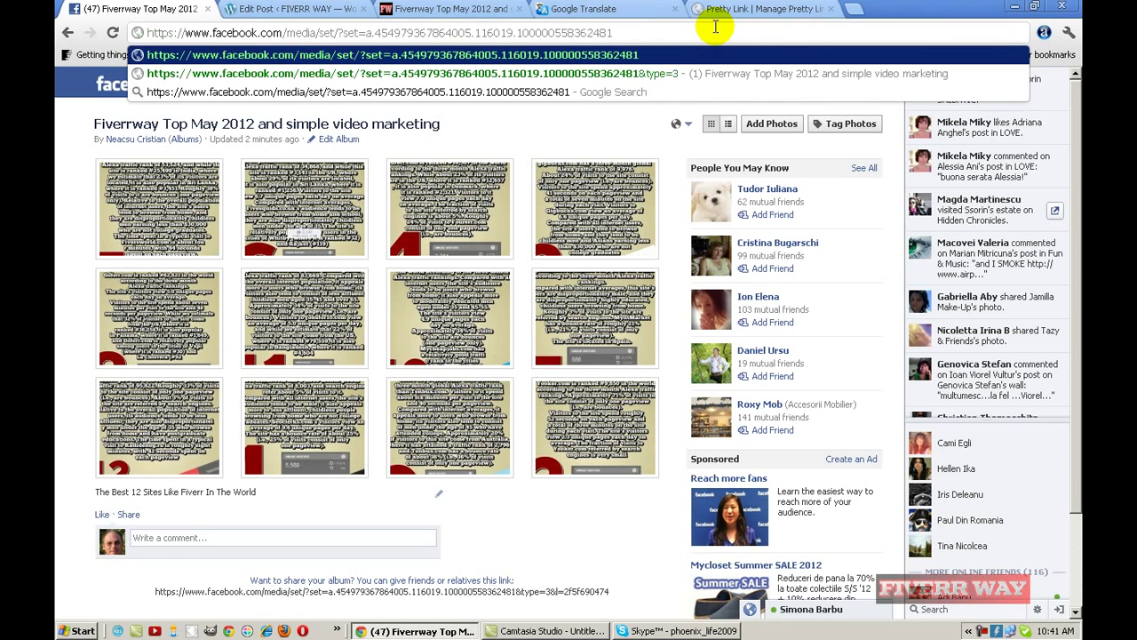
key(Return)
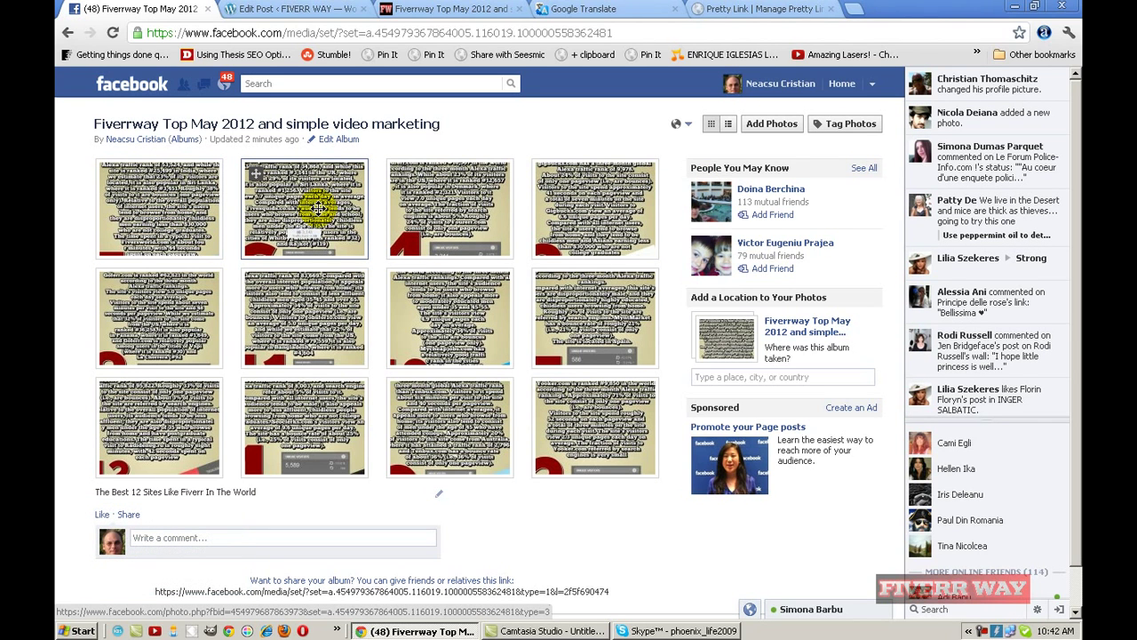
Open the personal timeline and examine how the new album and the earlier shared Fiverrway link appear there
click(787, 89)
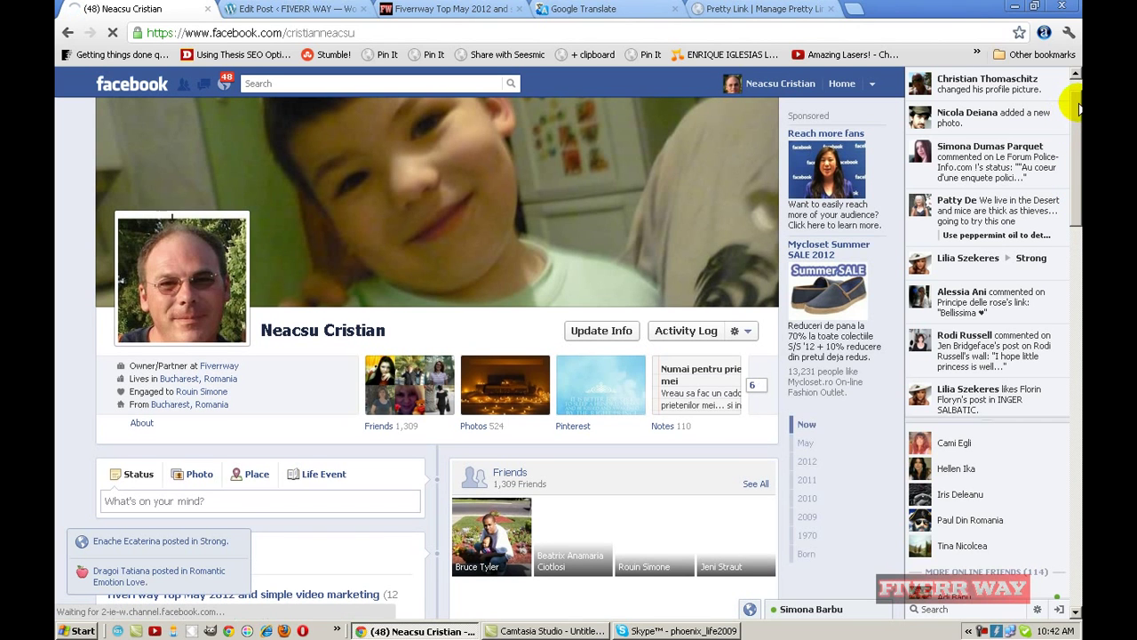
drag(1075, 102, 1080, 226)
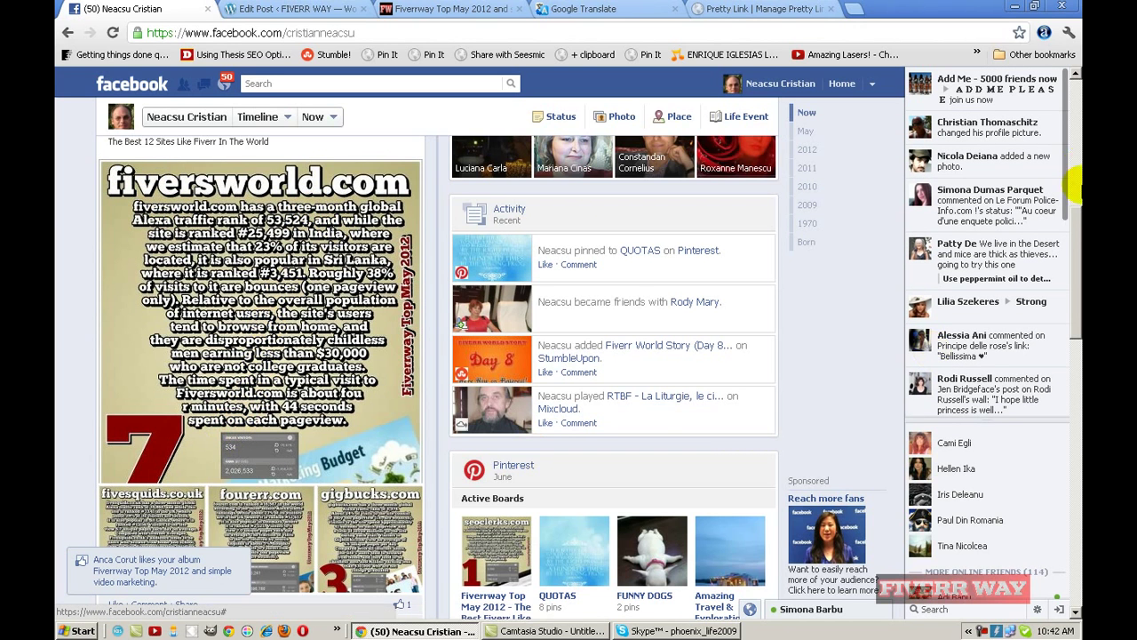
drag(1074, 216, 1070, 285)
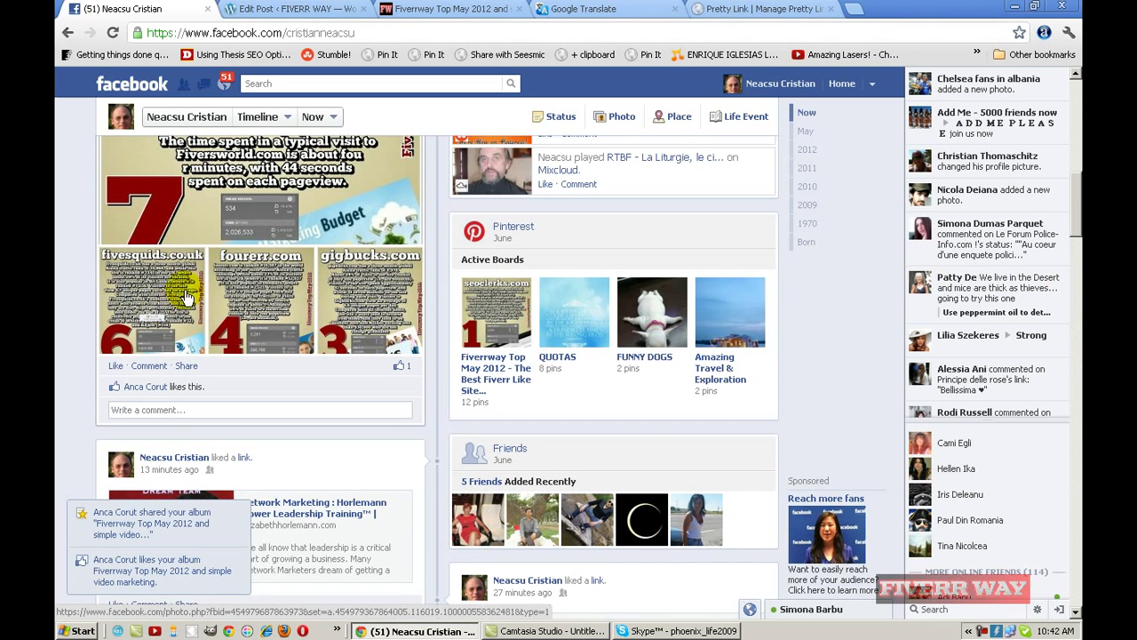
click(1077, 190)
drag(1076, 189, 1067, 260)
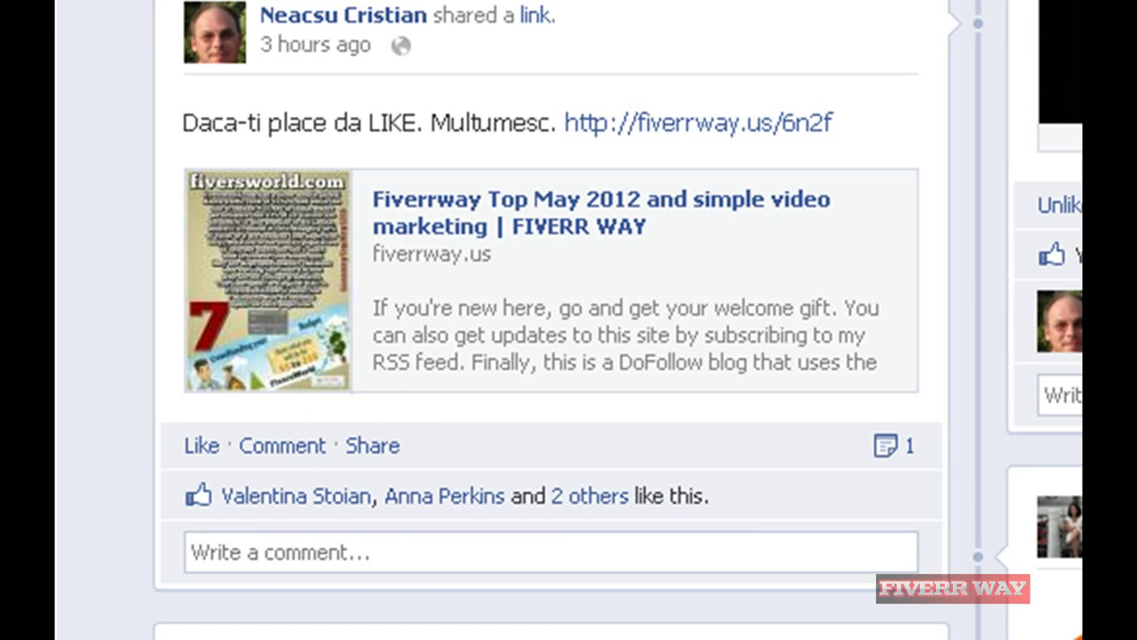
scroll(552, 320, up, 10)
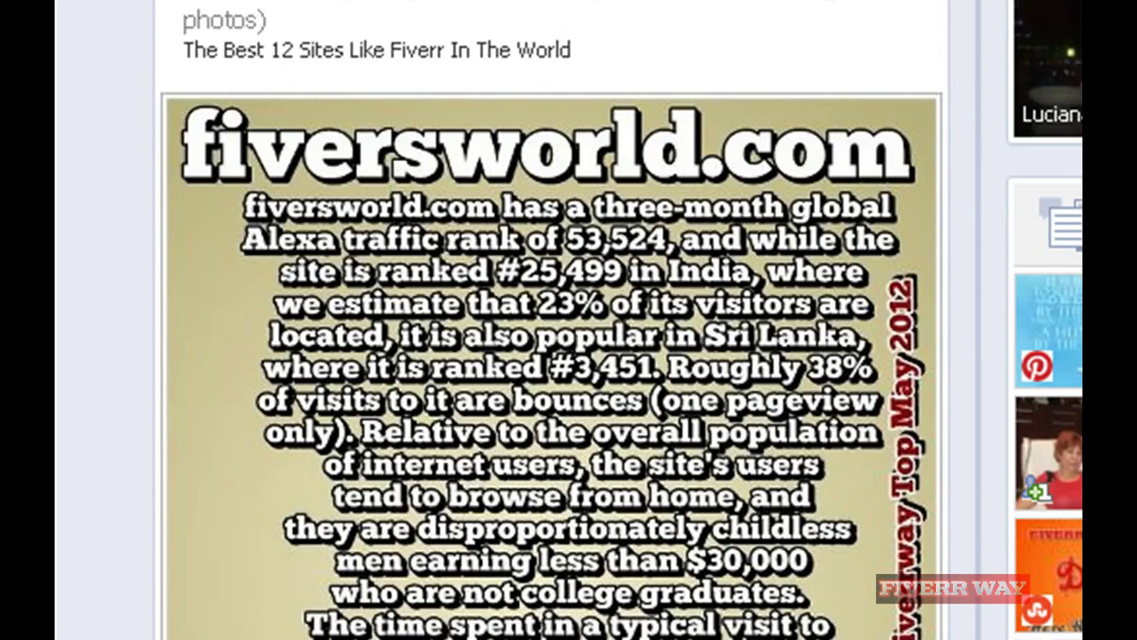
scroll(337, 180, up, 15)
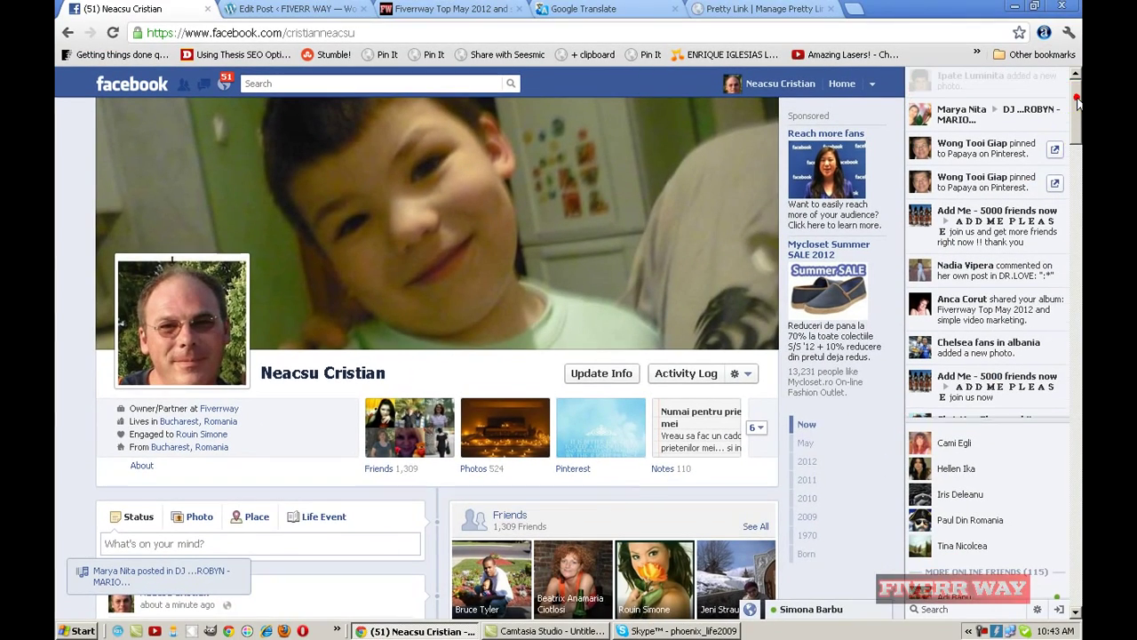
scroll(1077, 138, down, 1)
scroll(1075, 142, down, 5)
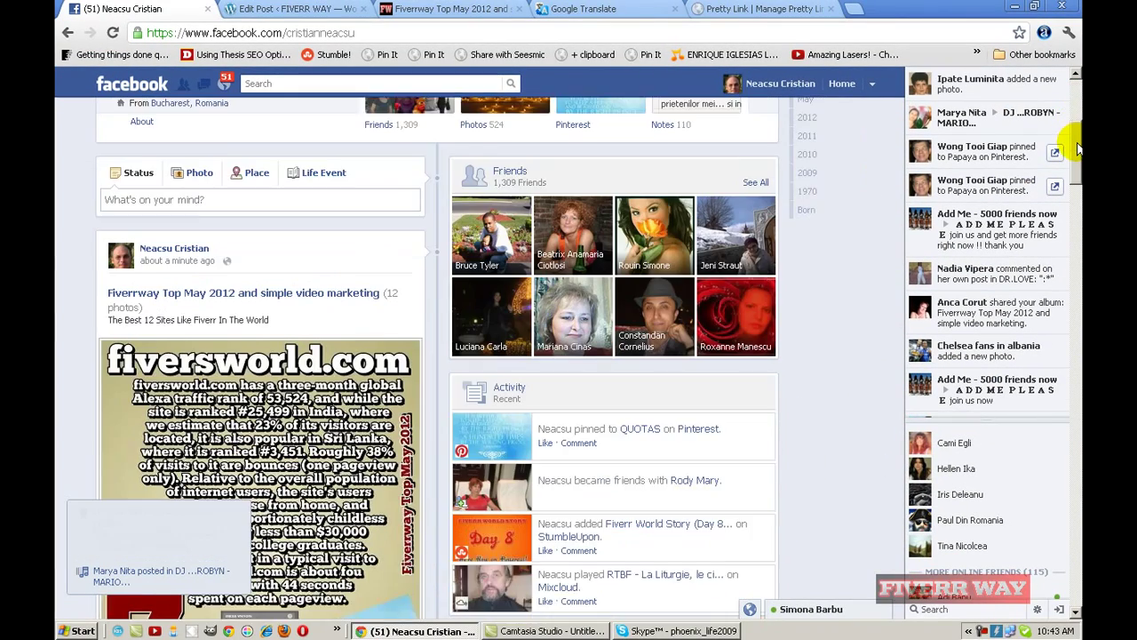
scroll(1077, 155, down, 2)
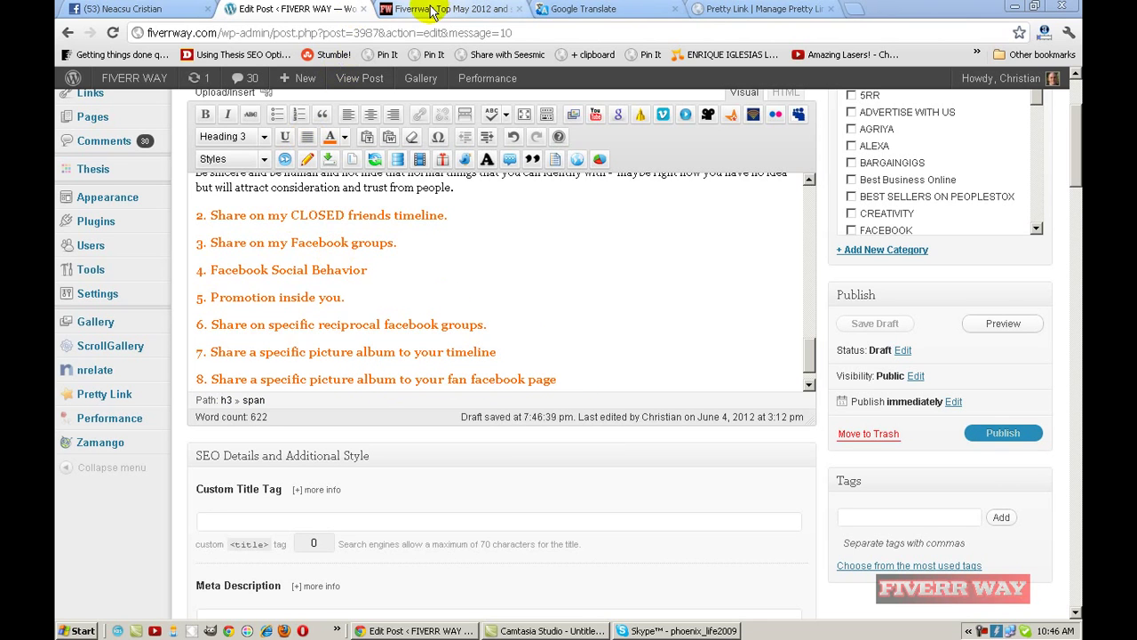
Return to Facebook and open the Fiverrway fan page from the full Pages and Ads list
click(150, 8)
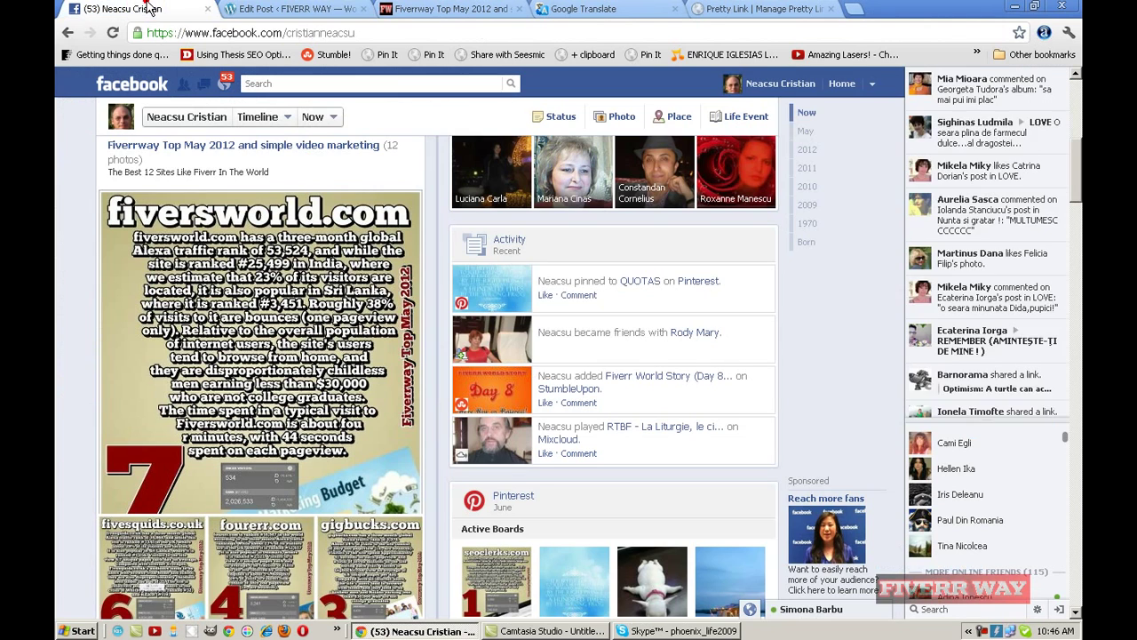
click(873, 87)
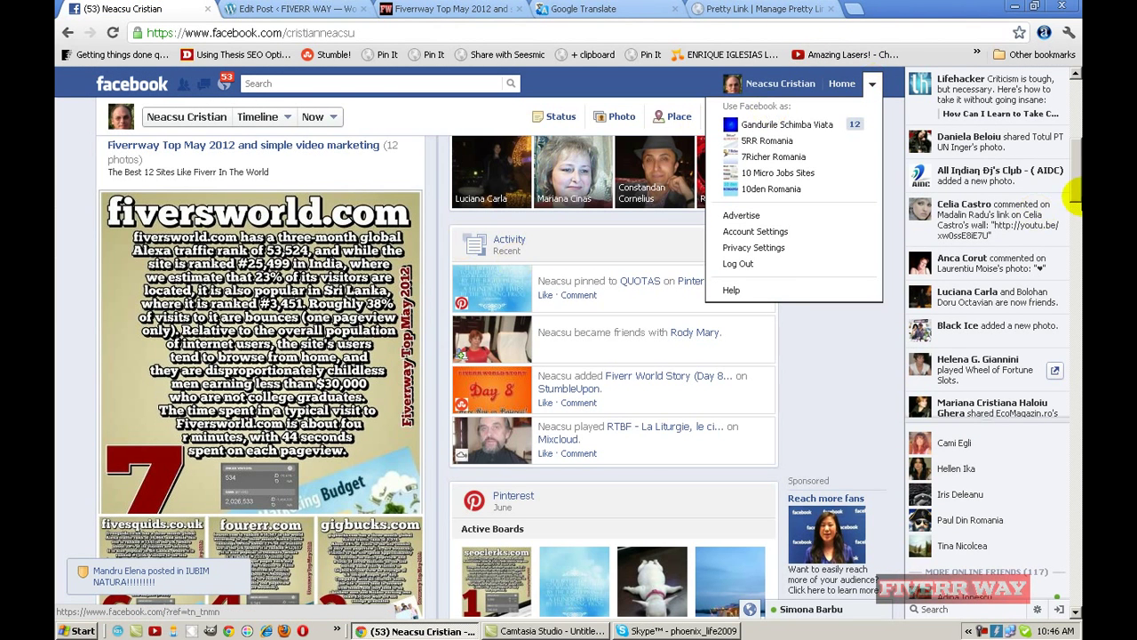
click(841, 85)
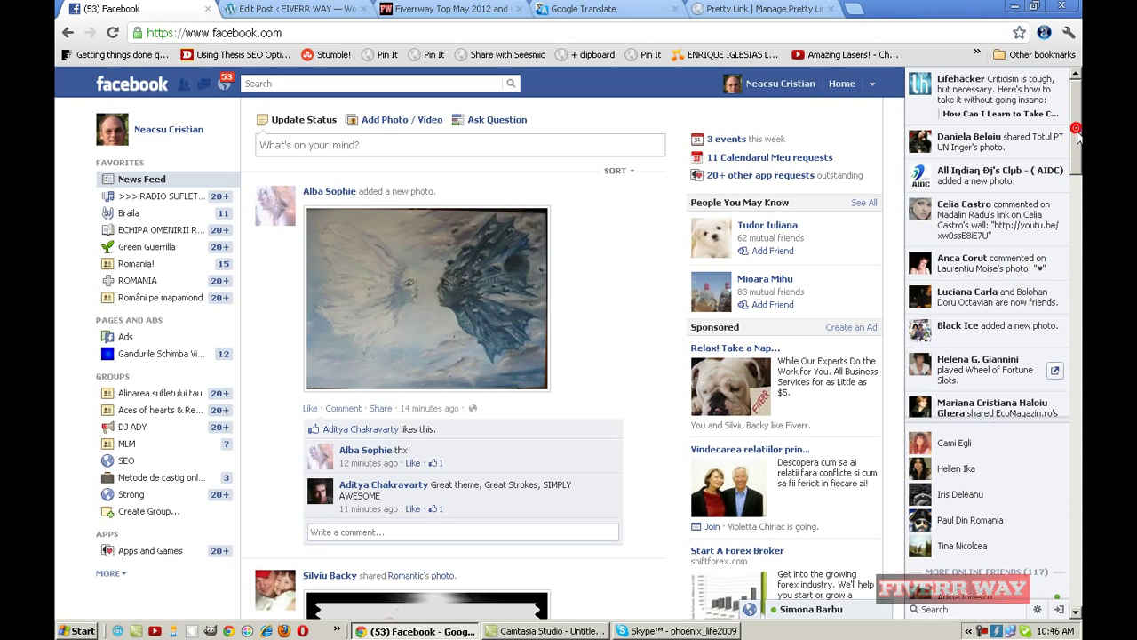
drag(1077, 133, 1077, 169)
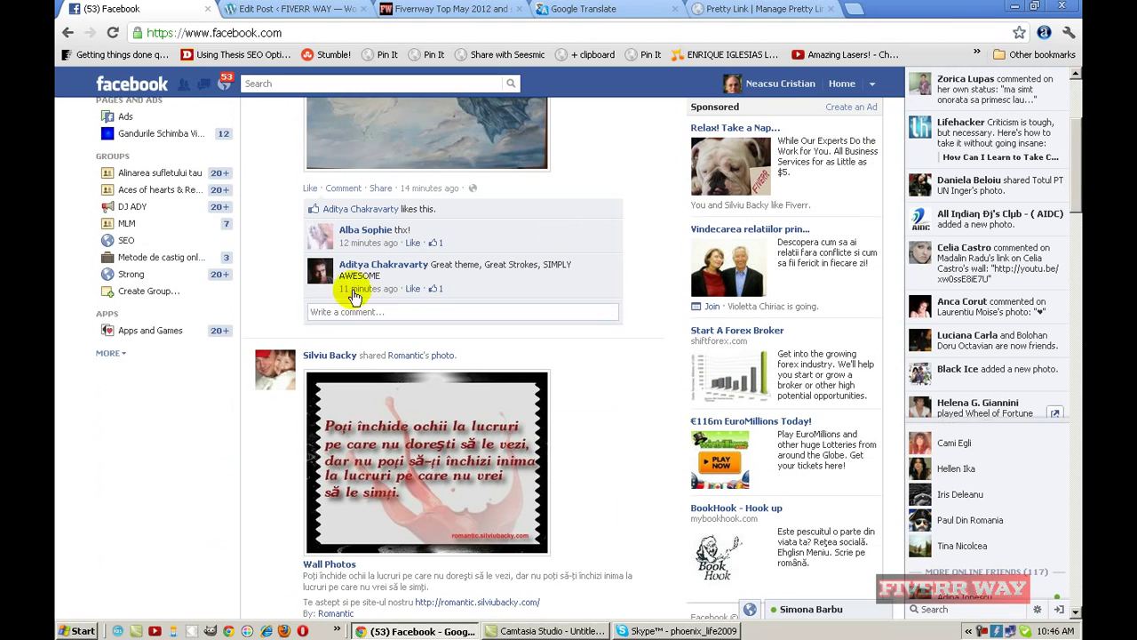
click(123, 353)
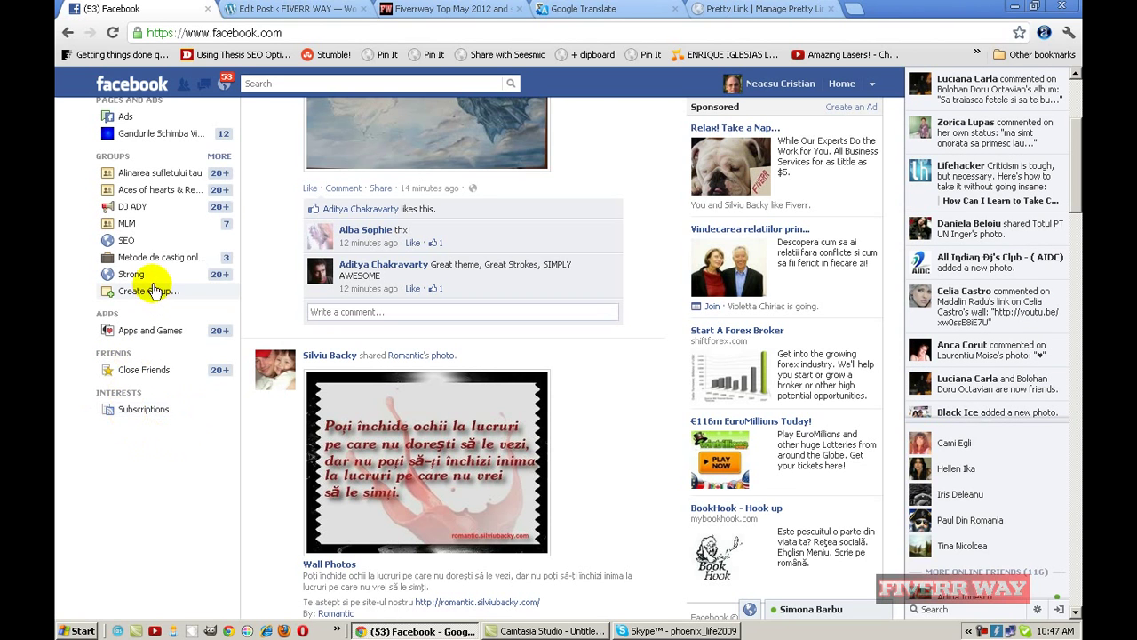
drag(1076, 183, 1075, 164)
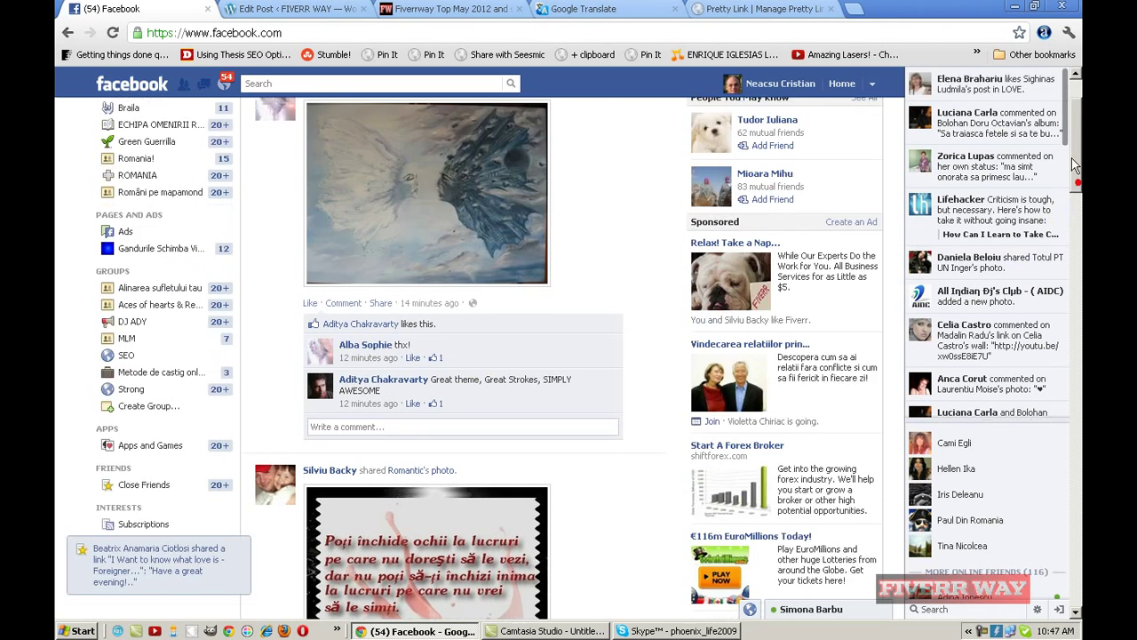
scroll(1073, 164, up, 1)
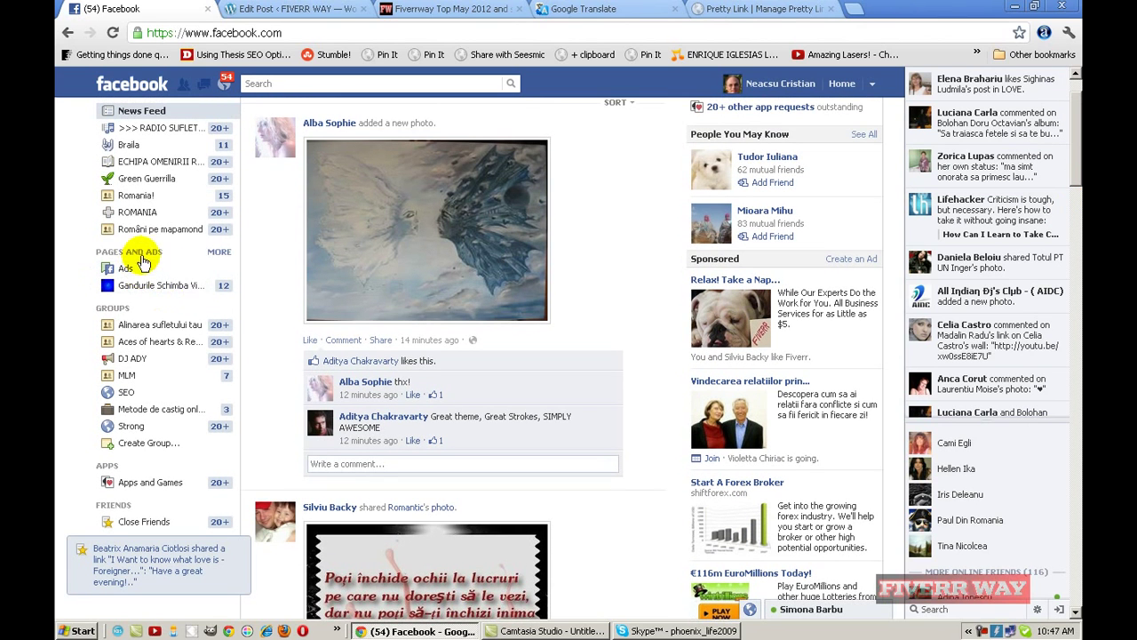
click(137, 251)
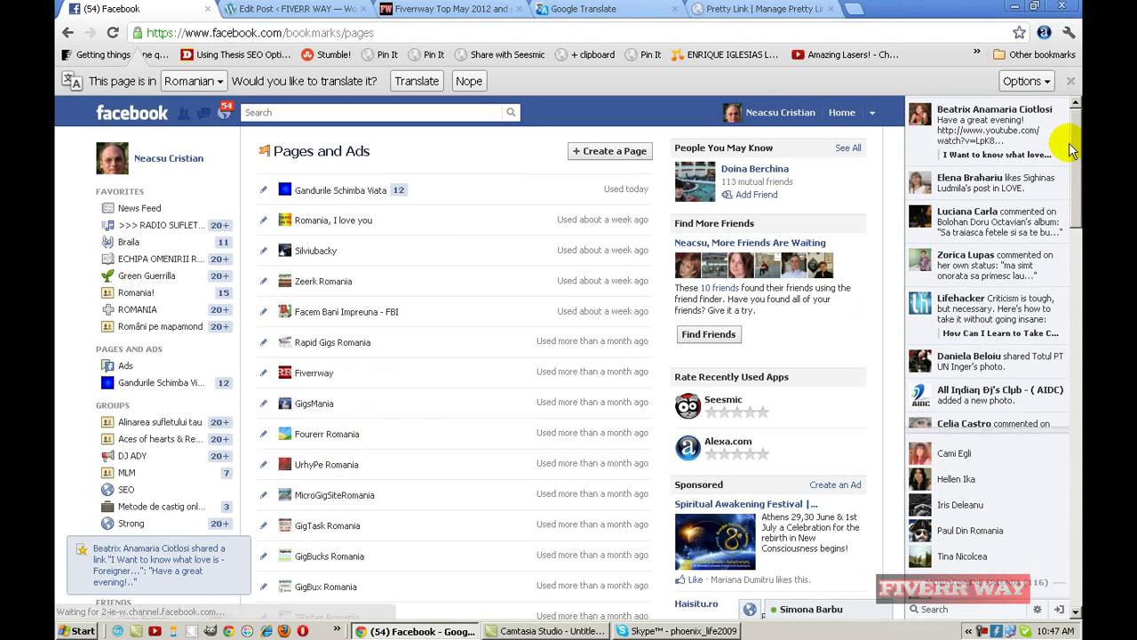
mouse_move(1075, 151)
mouse_down()
mouse_move(1049, 552)
mouse_move(1064, 539)
mouse_move(1071, 169)
mouse_up()
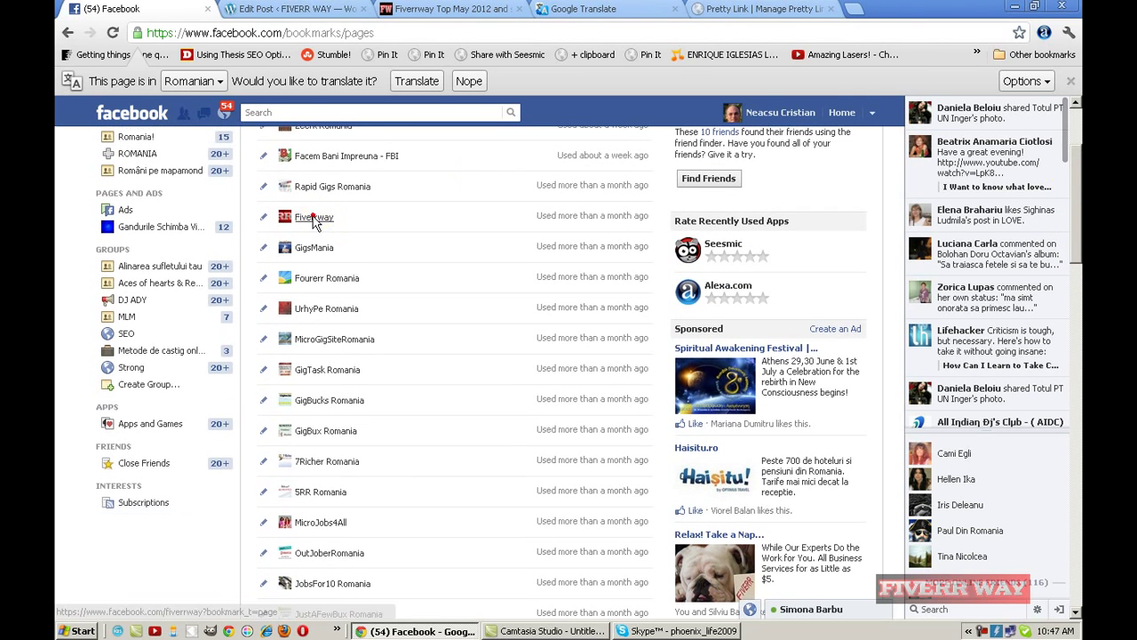
click(313, 220)
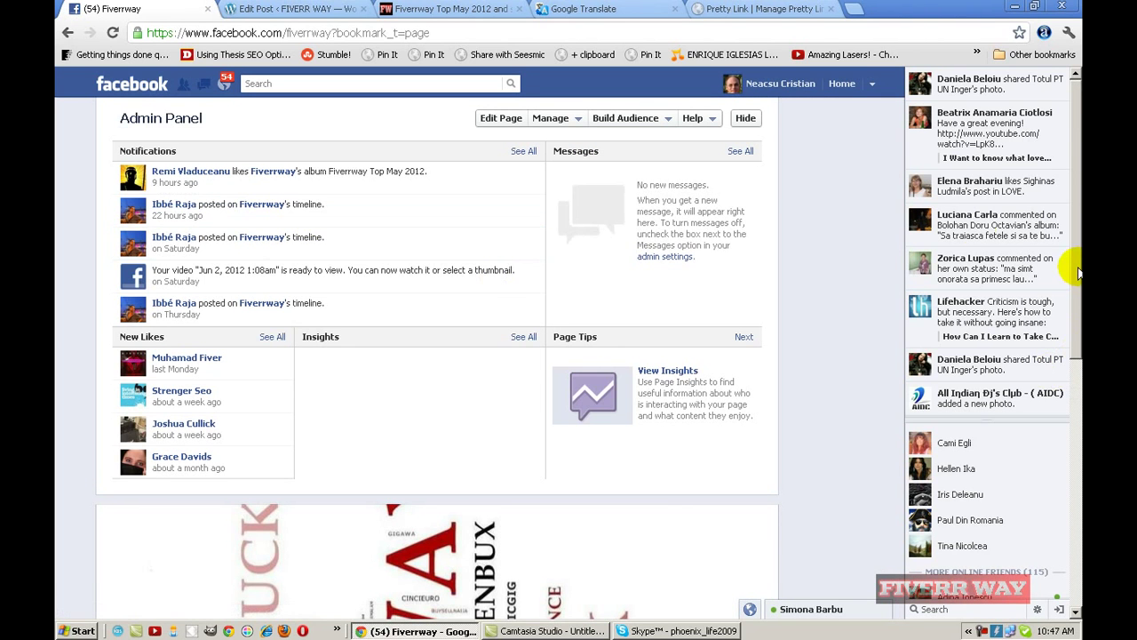
Hide the Fiverrway page's admin panel and open the page's "Fiverrway Top May 2012" photo album
click(744, 119)
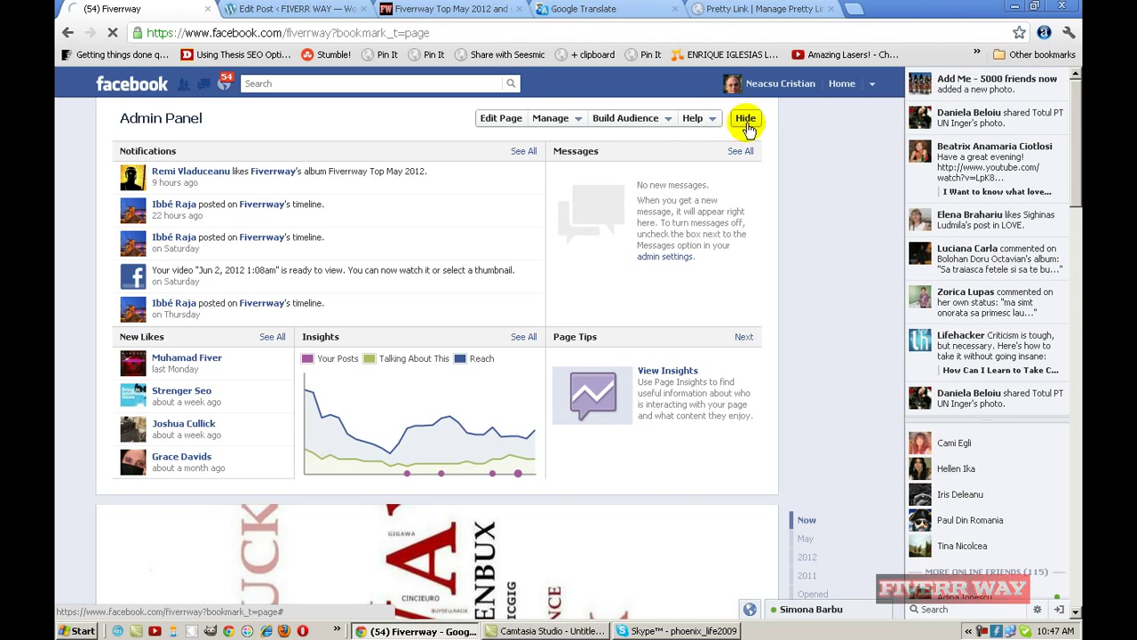
click(746, 122)
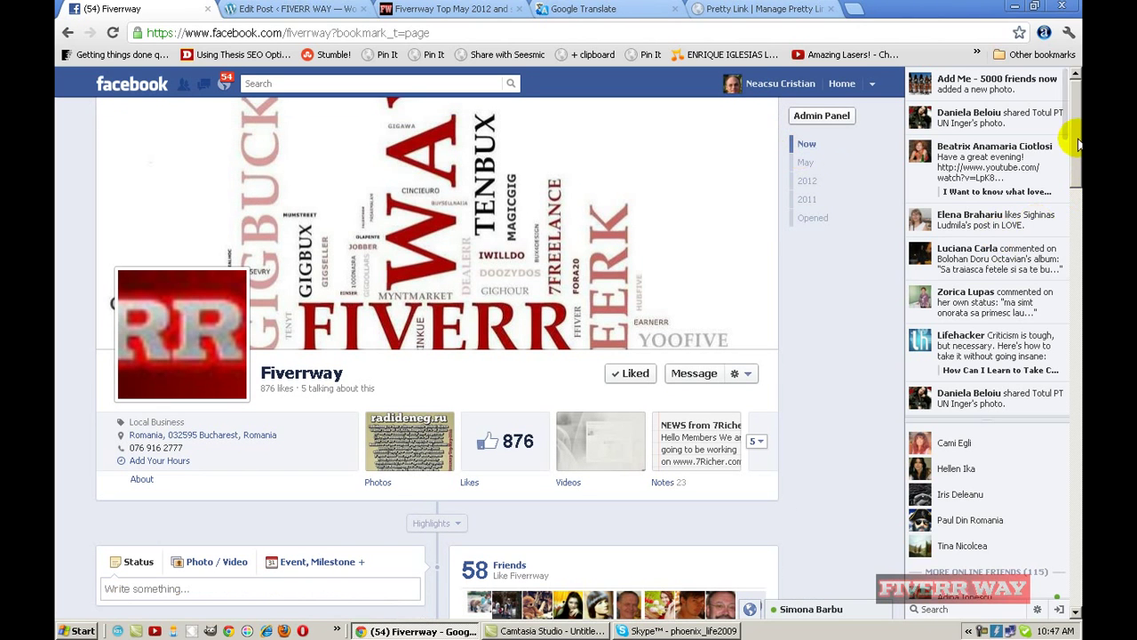
drag(1076, 138, 1077, 260)
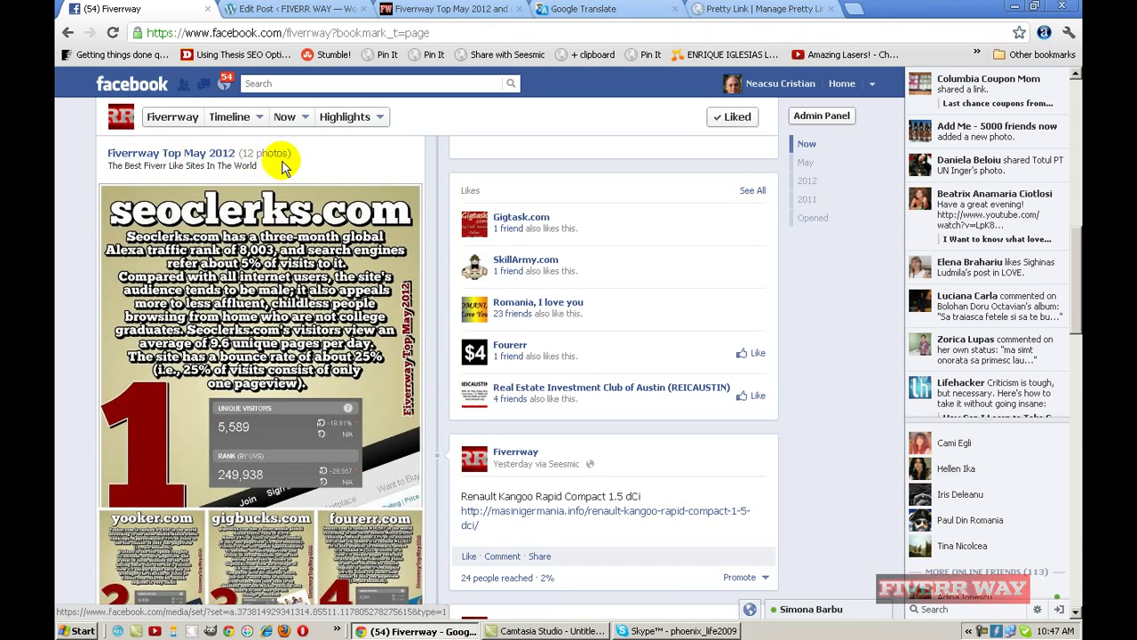
click(170, 154)
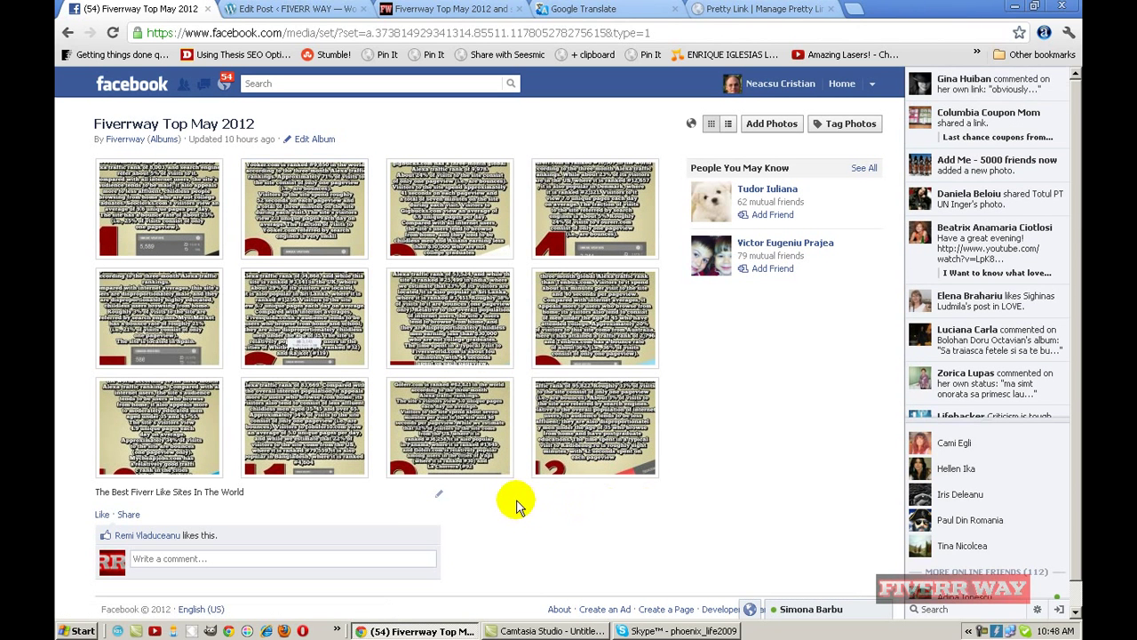
Share the album's yooker.com photo on the UrhyPe Romania page as a public post and close the photo viewer
drag(1078, 200, 1077, 283)
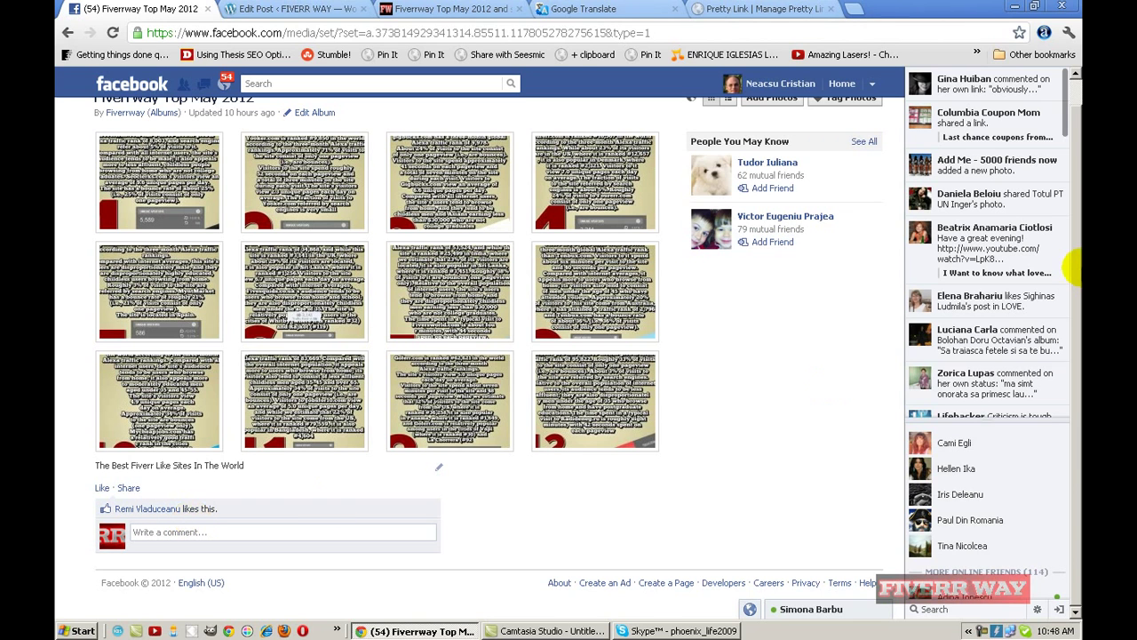
scroll(569, 338, up, 1)
click(311, 227)
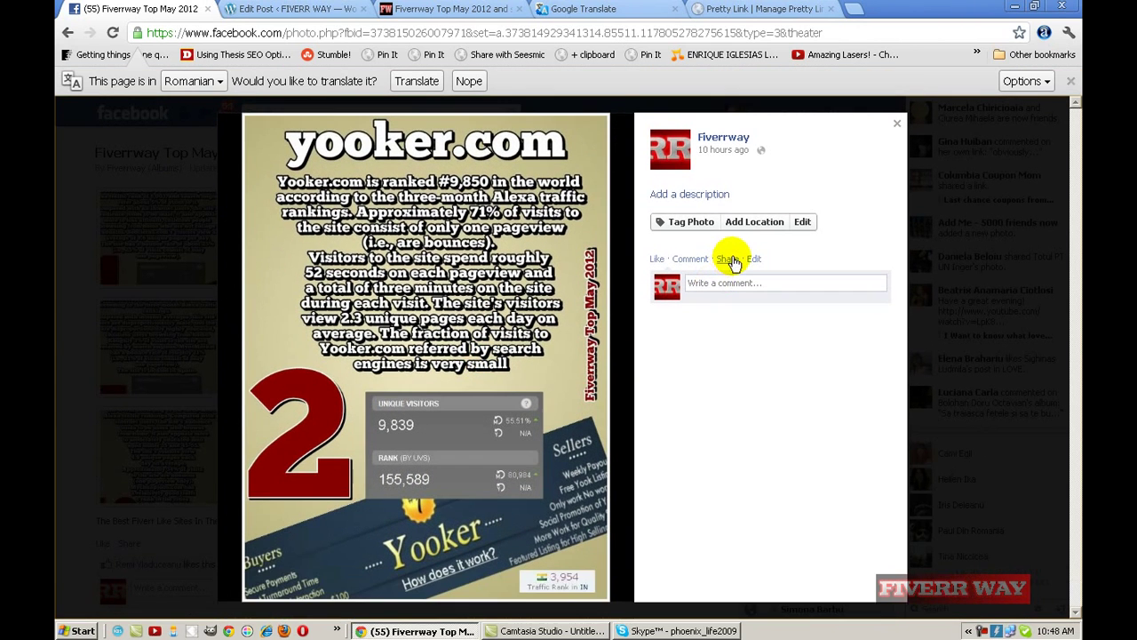
click(728, 260)
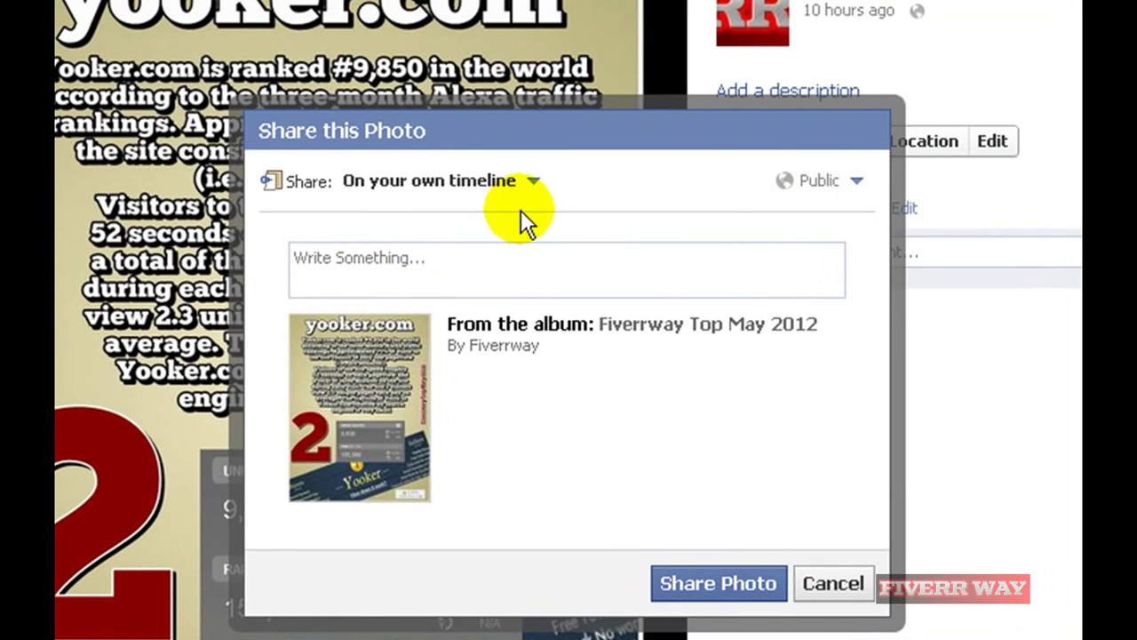
click(537, 185)
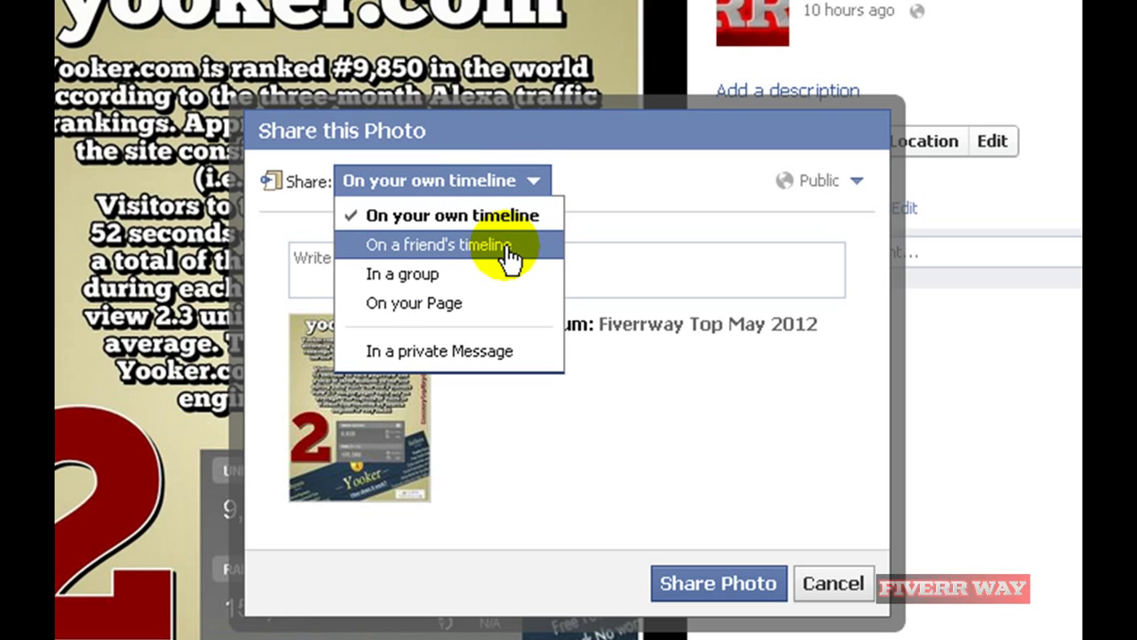
click(495, 309)
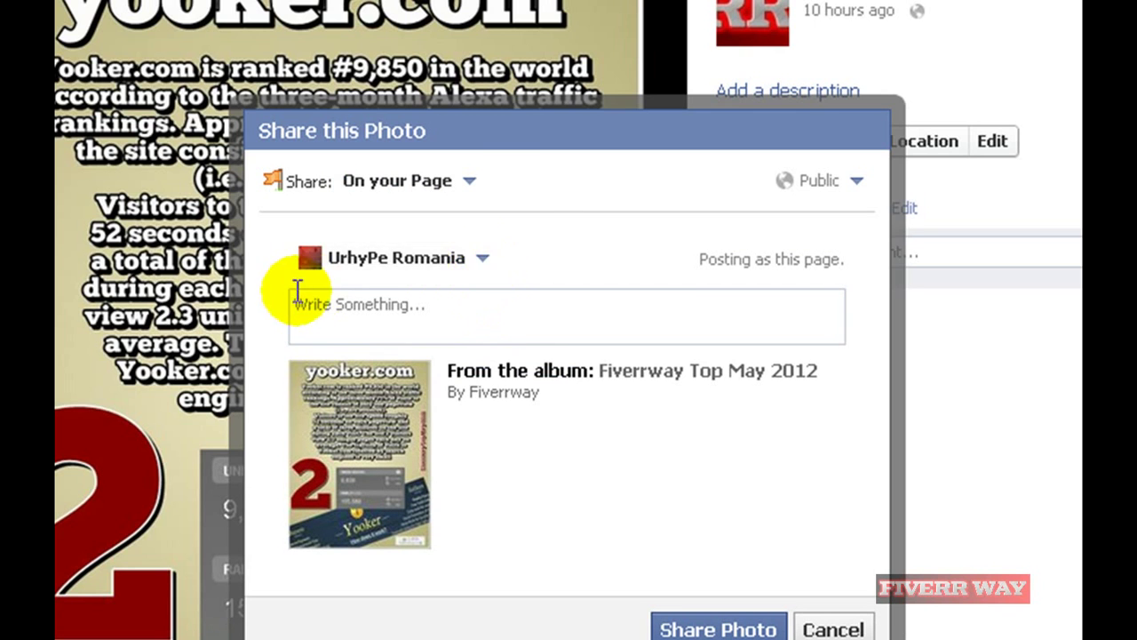
click(716, 628)
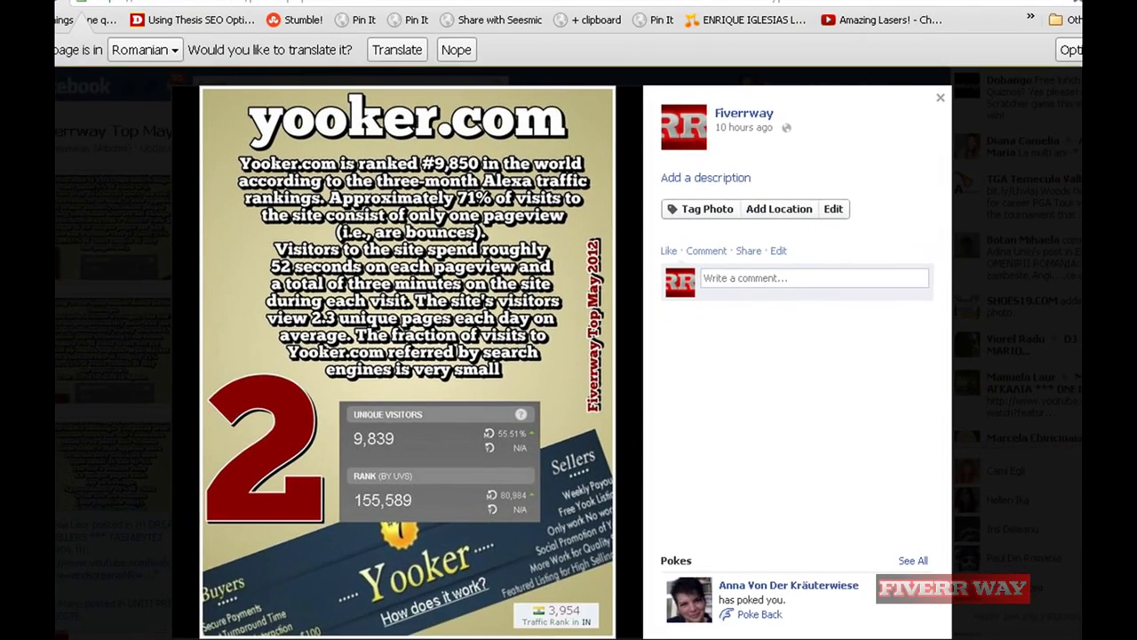
key(Escape)
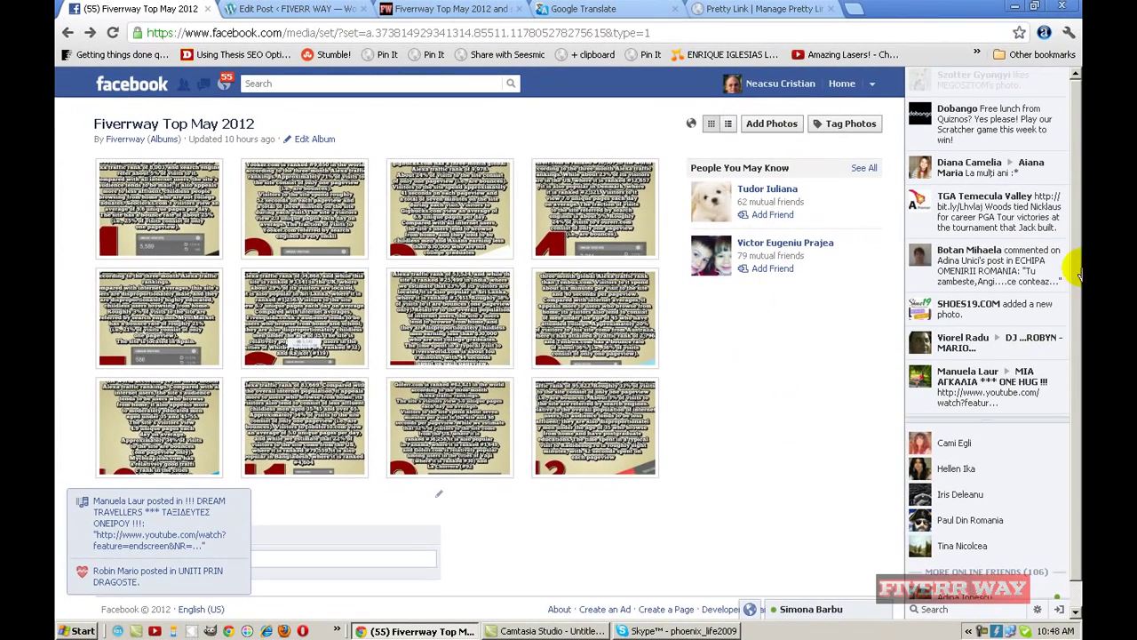
Dismiss the three group-post notifications covering the area below the album's photos
drag(1076, 267, 1075, 382)
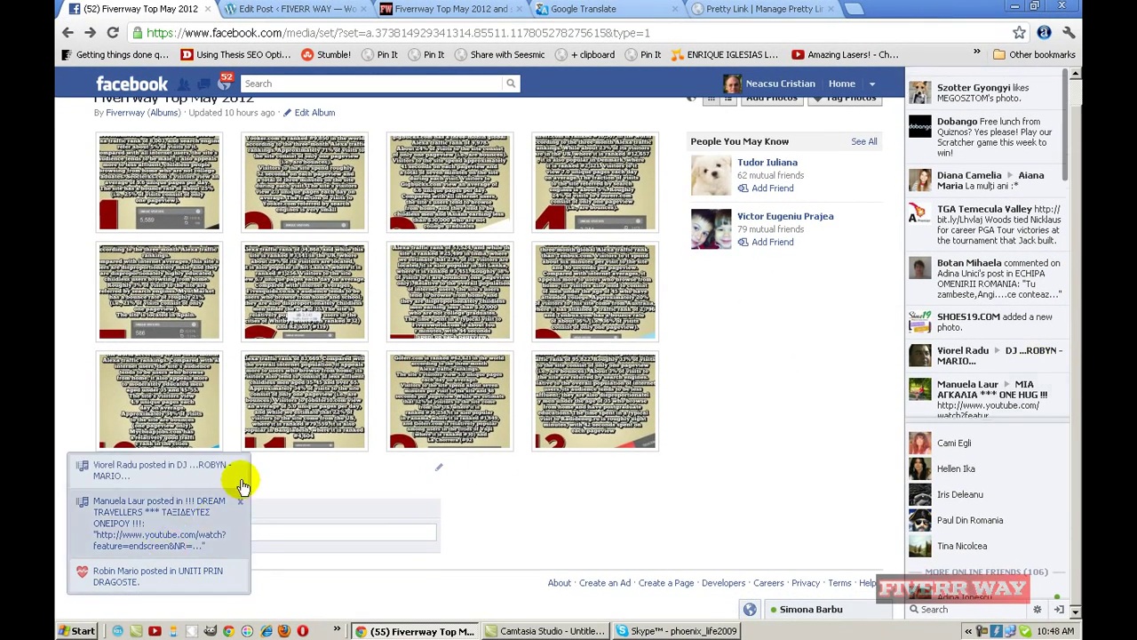
click(242, 465)
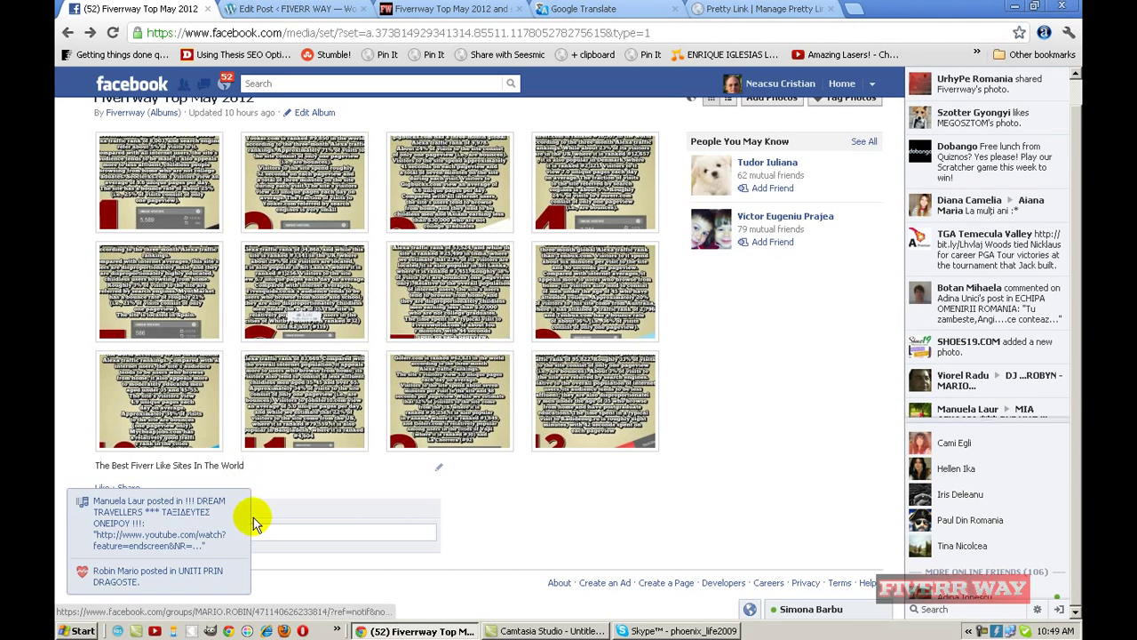
click(240, 504)
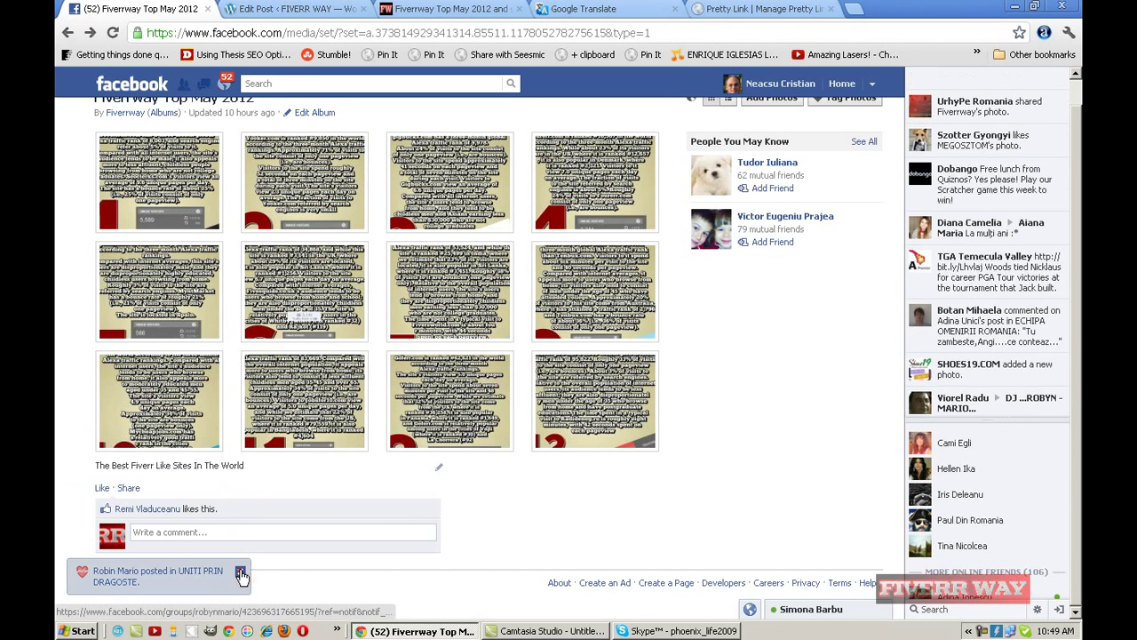
click(238, 570)
Share the whole "Fiverrway Top May 2012" album in the group "Grupul Cadourilor Vesele" and close the confirmation
click(128, 492)
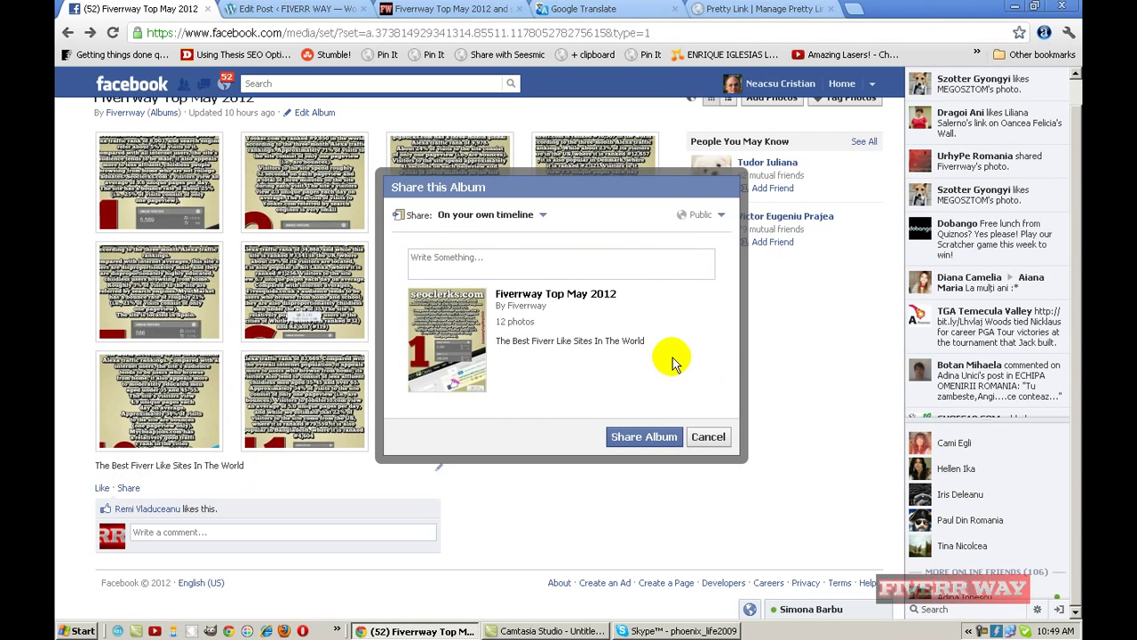
click(544, 216)
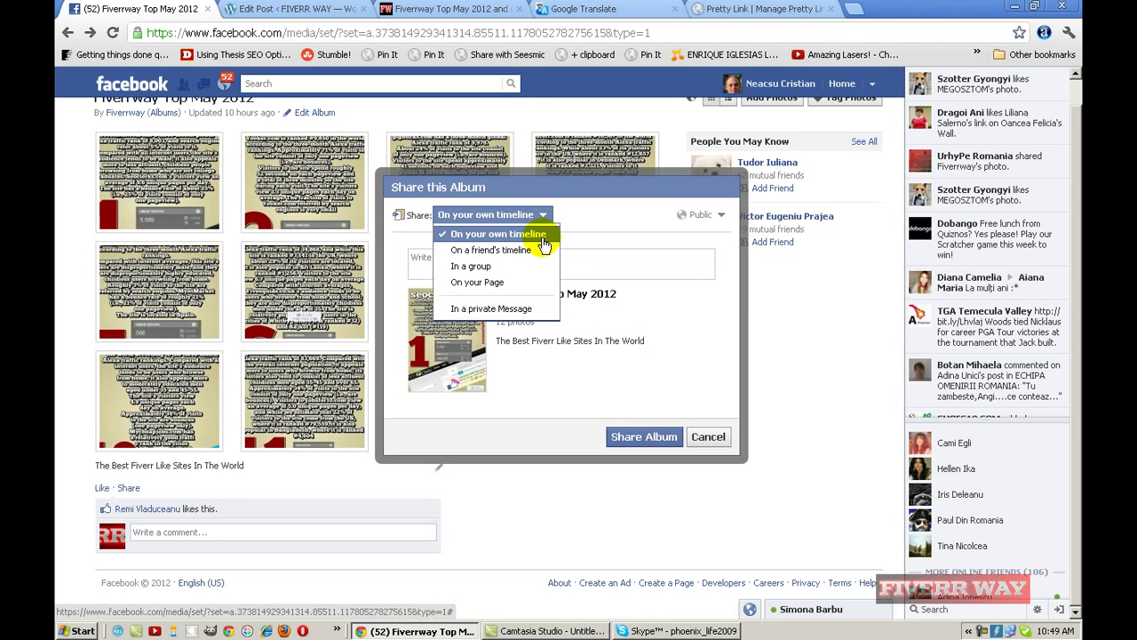
click(513, 270)
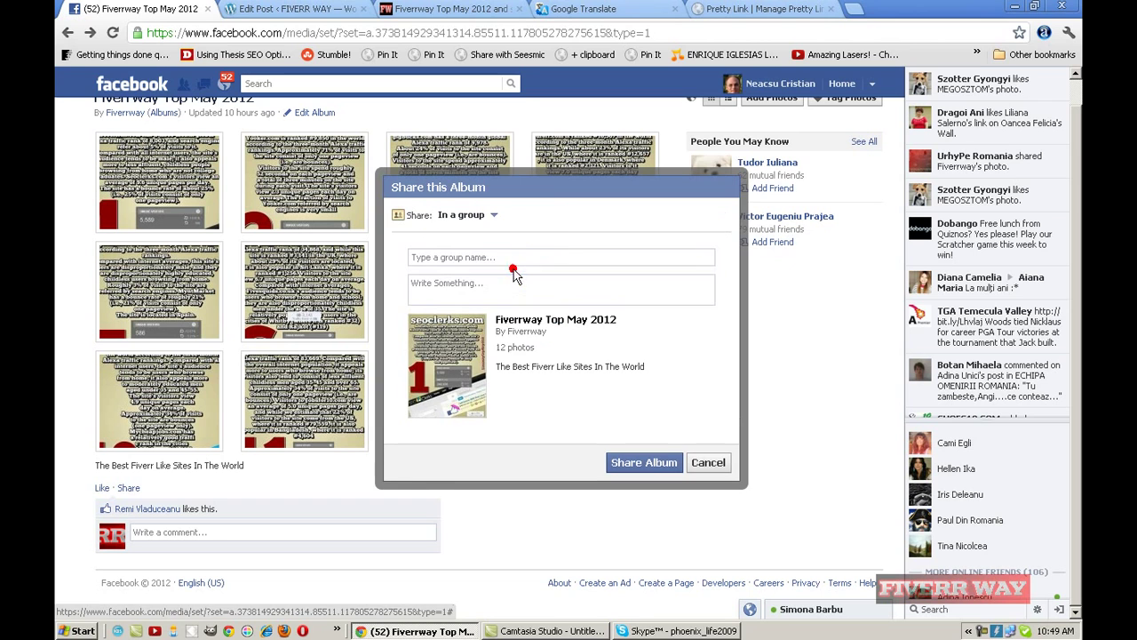
click(456, 257)
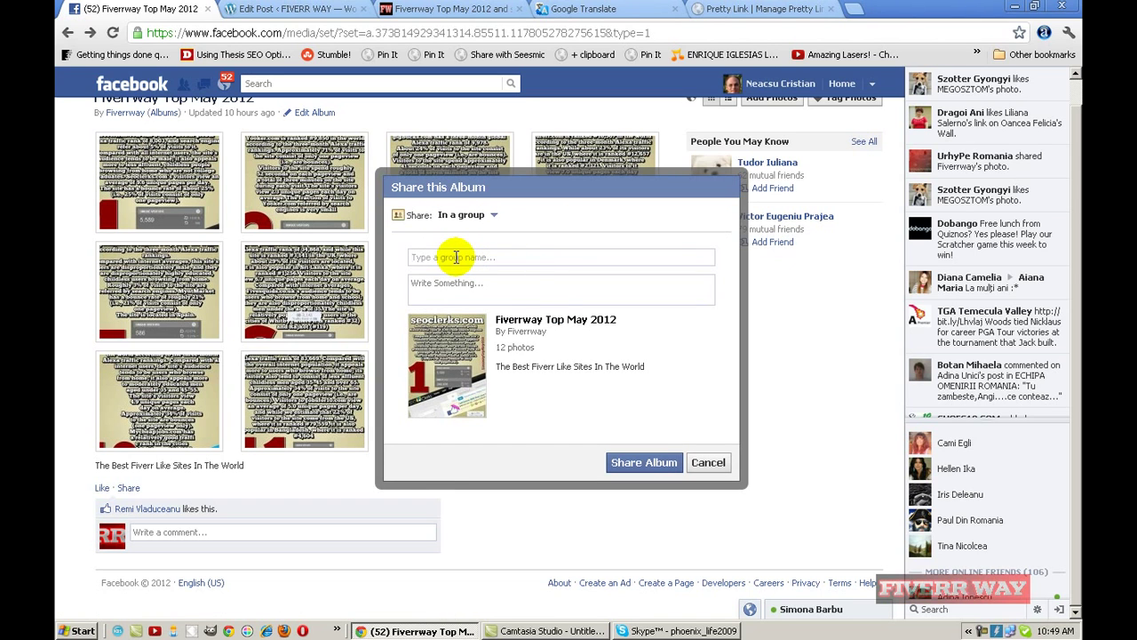
text(c)
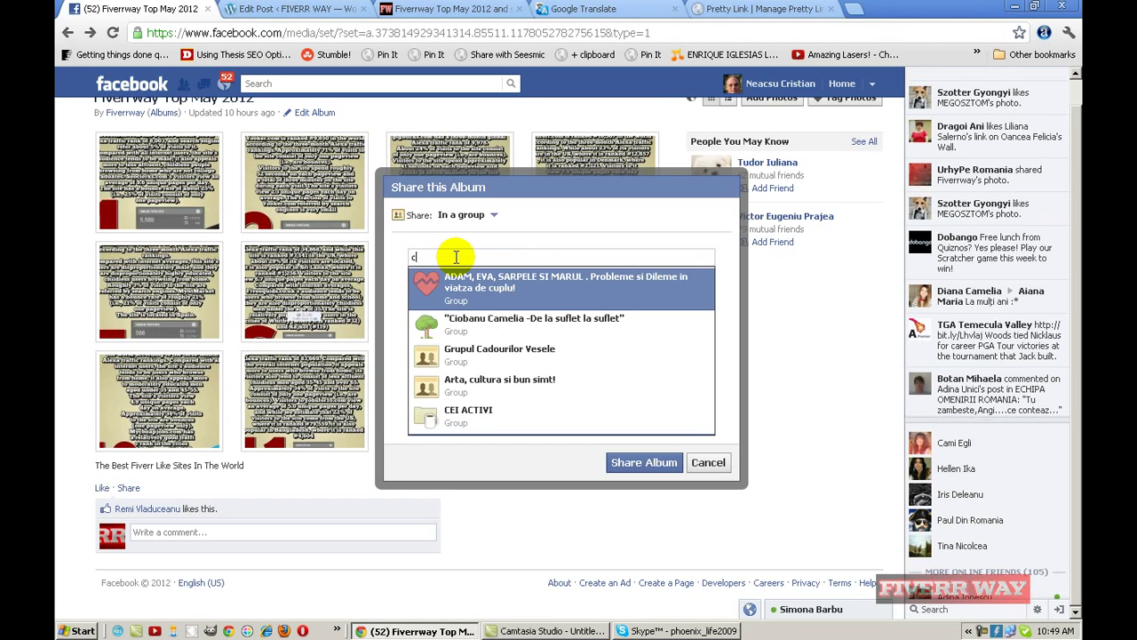
click(503, 351)
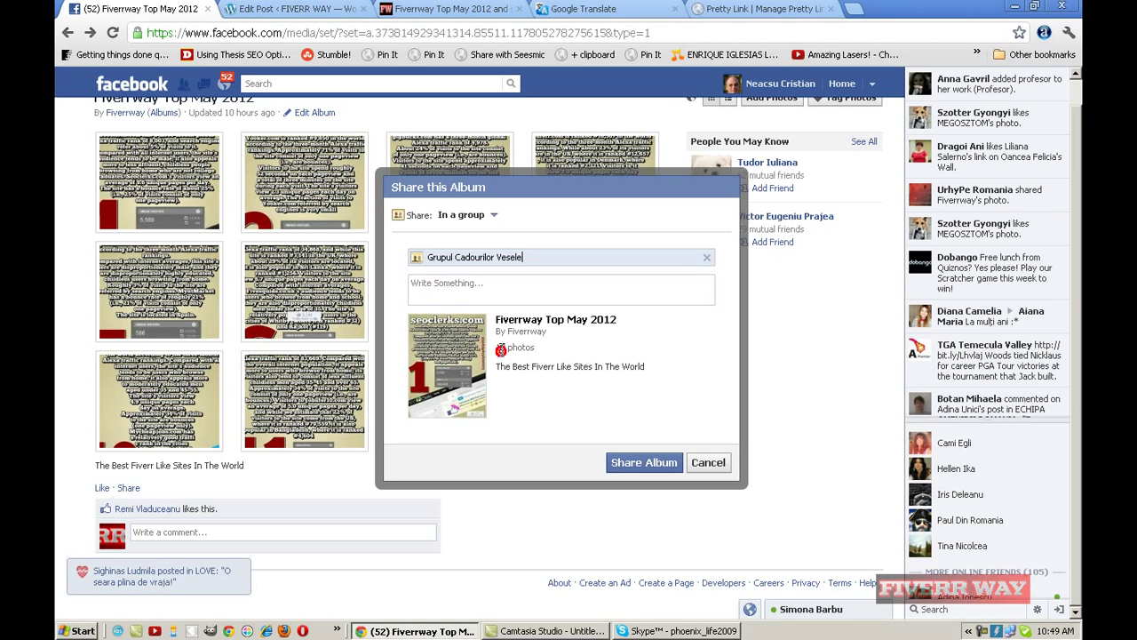
click(640, 466)
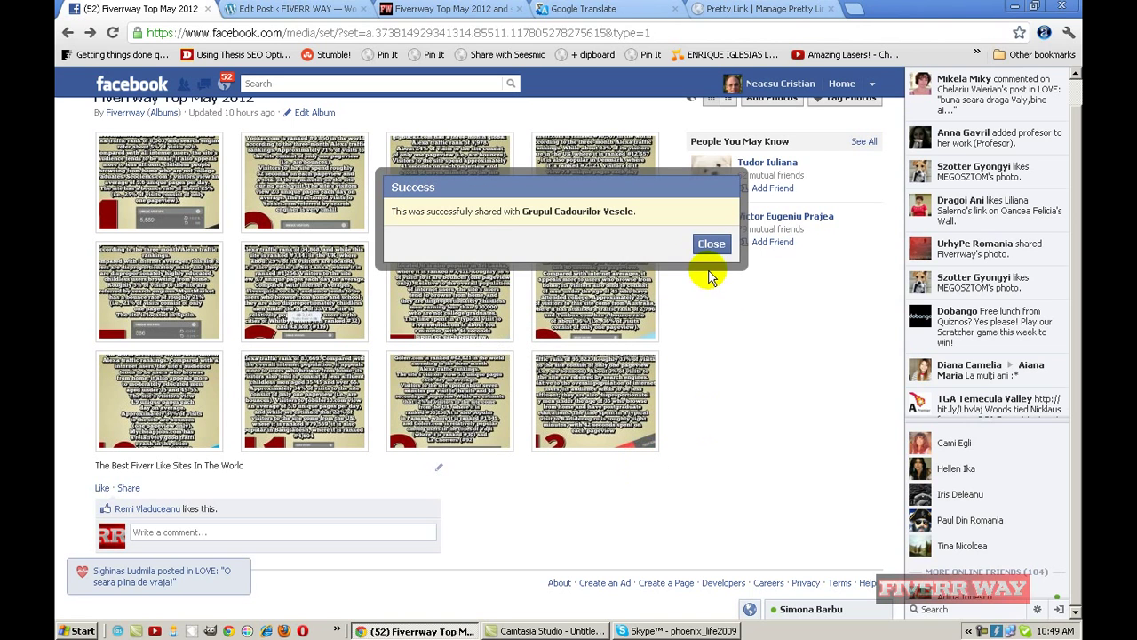
click(711, 244)
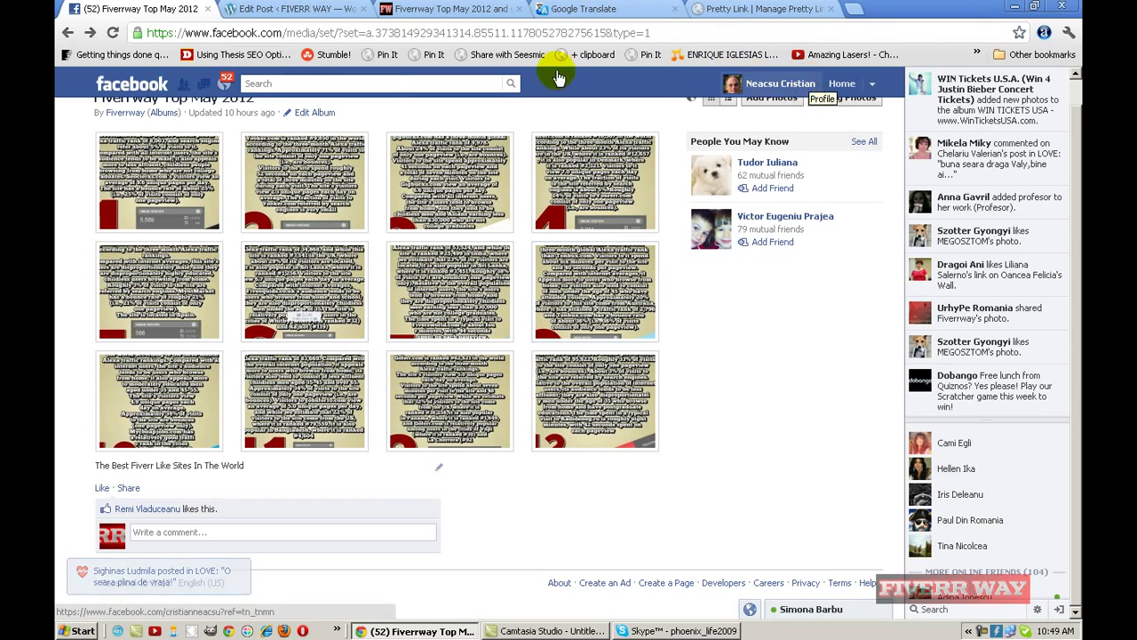
Find the "Grupul Cadourilor Vesele" group by searching "cad", examine the shared album post and open the album from it
click(302, 85)
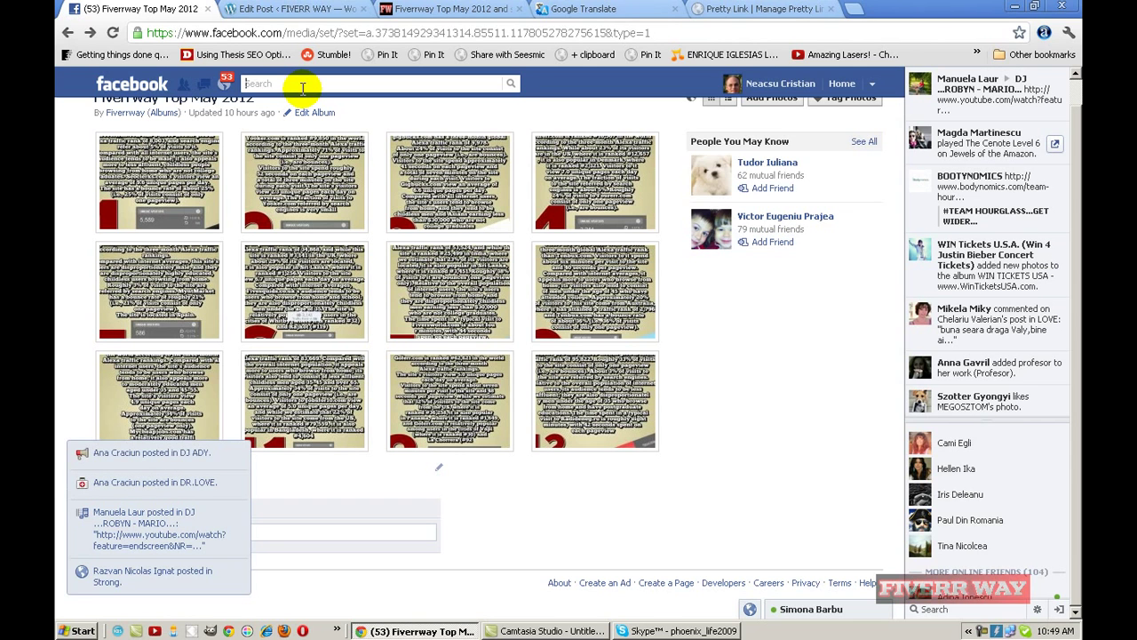
text(cad)
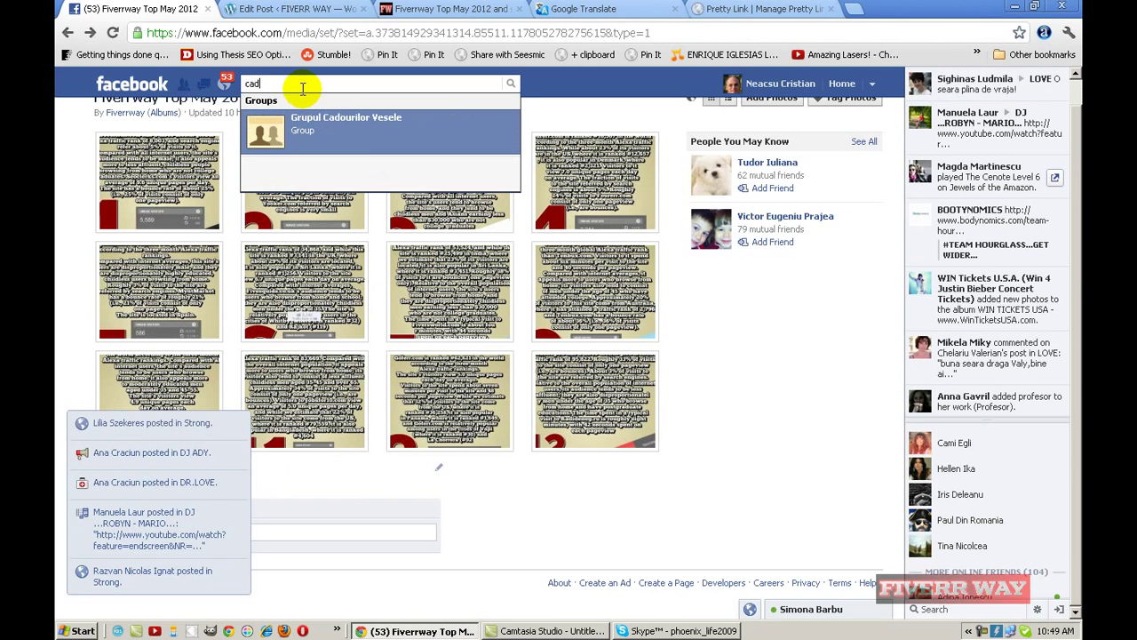
click(351, 131)
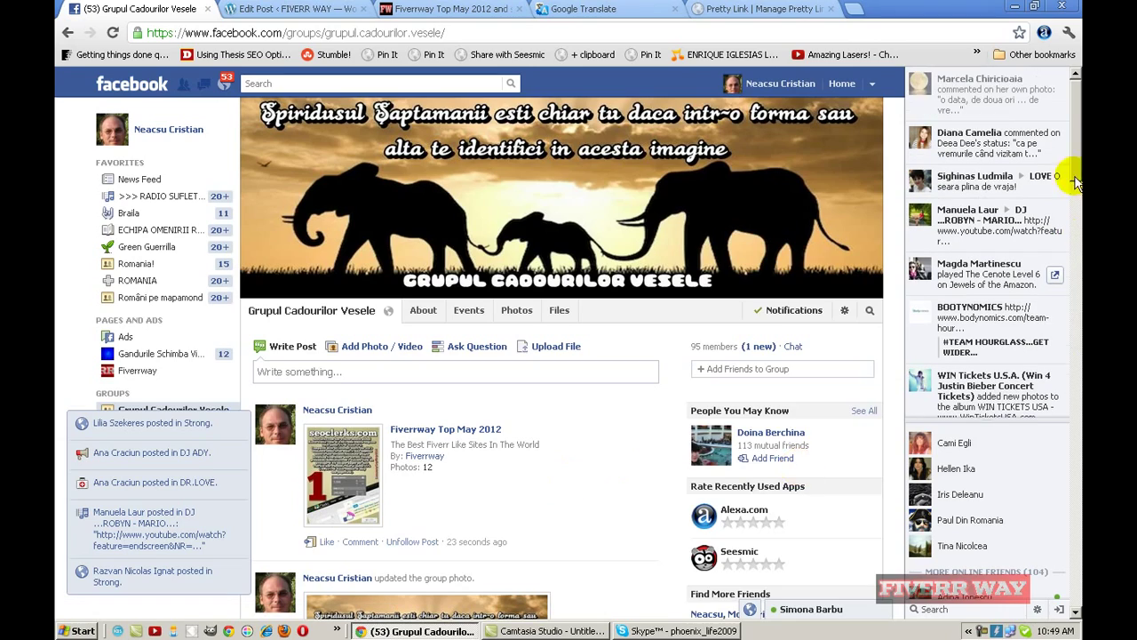
scroll(1078, 176, down, 3)
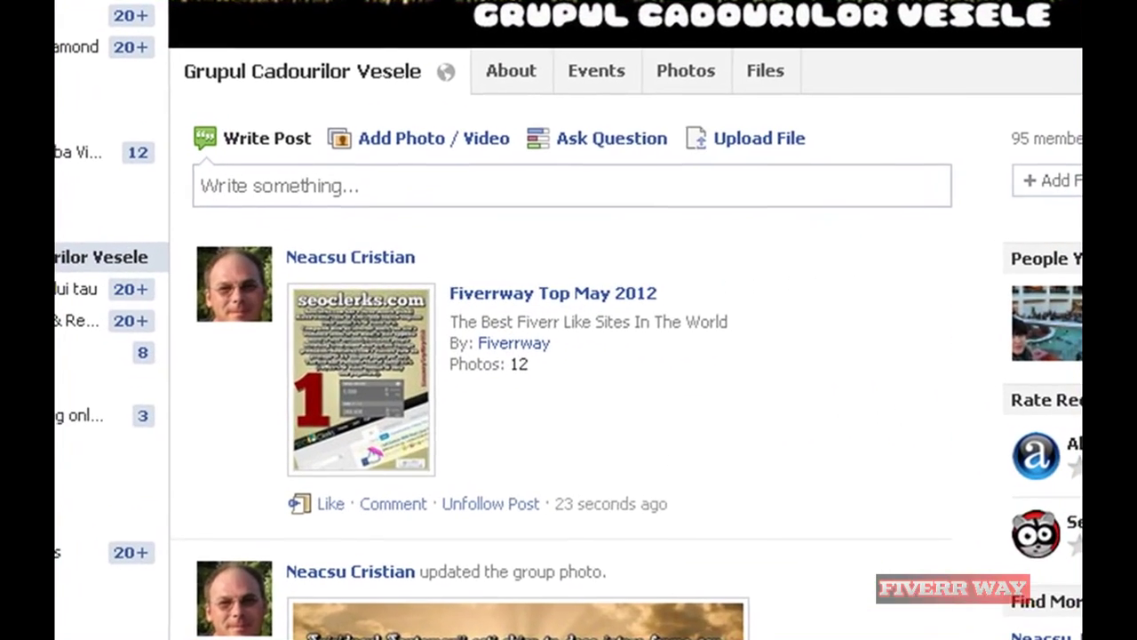
scroll(563, 364, up, 2)
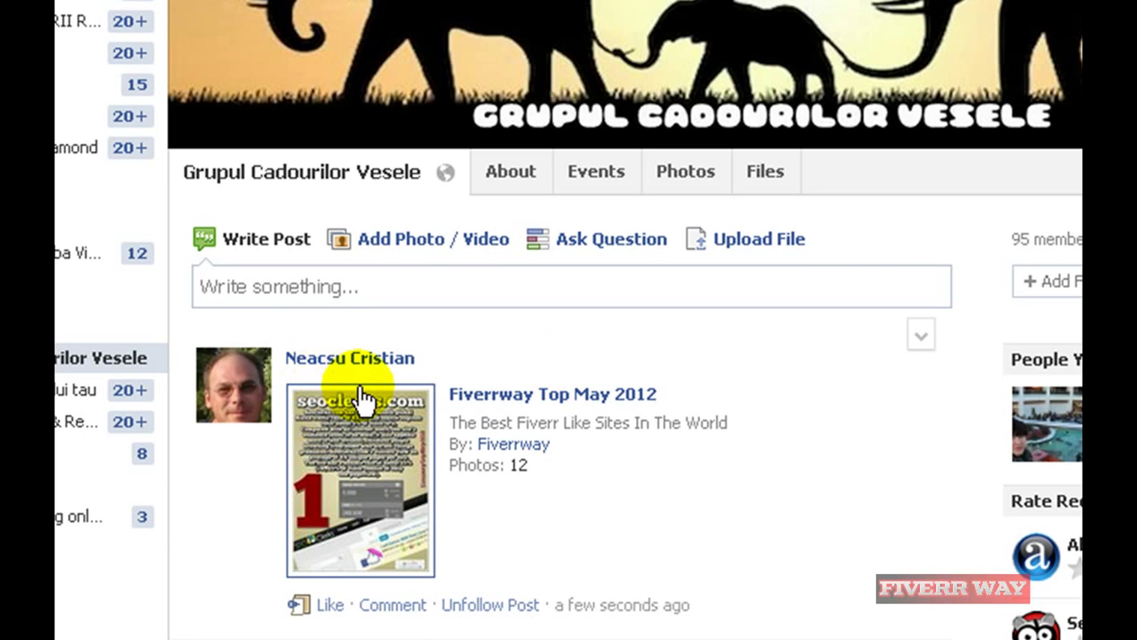
mouse_move(601, 402)
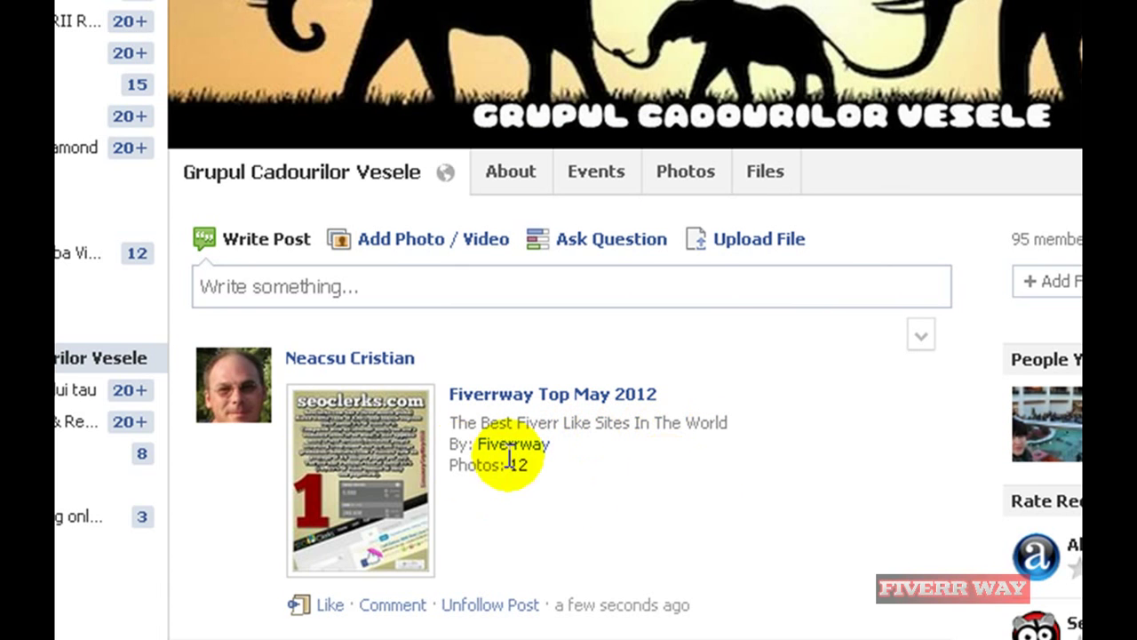
click(549, 401)
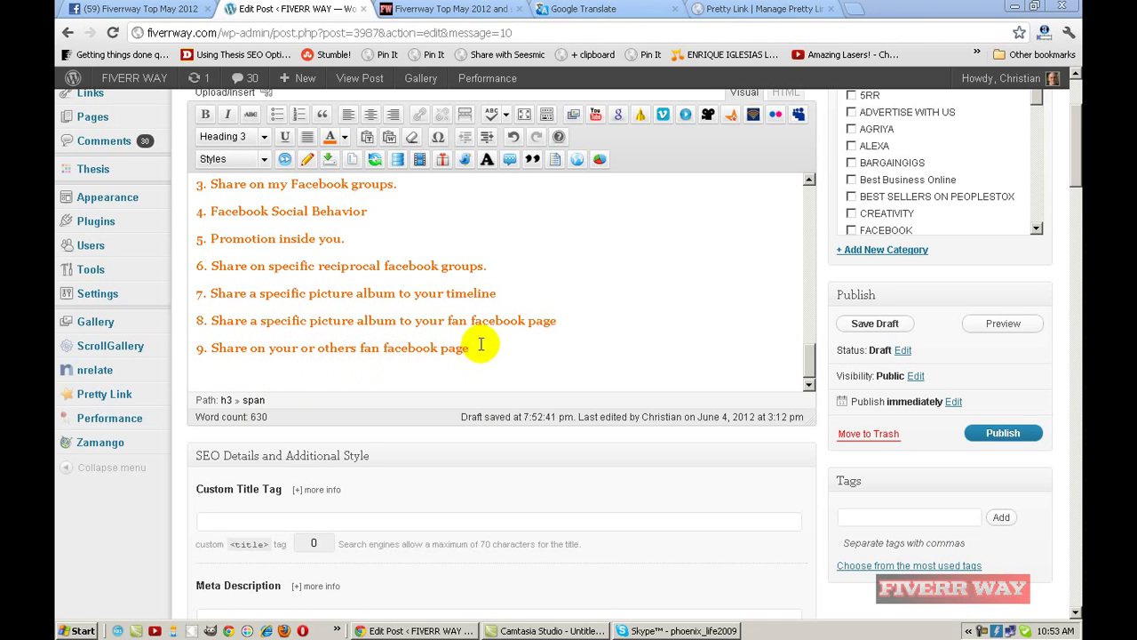
click(719, 9)
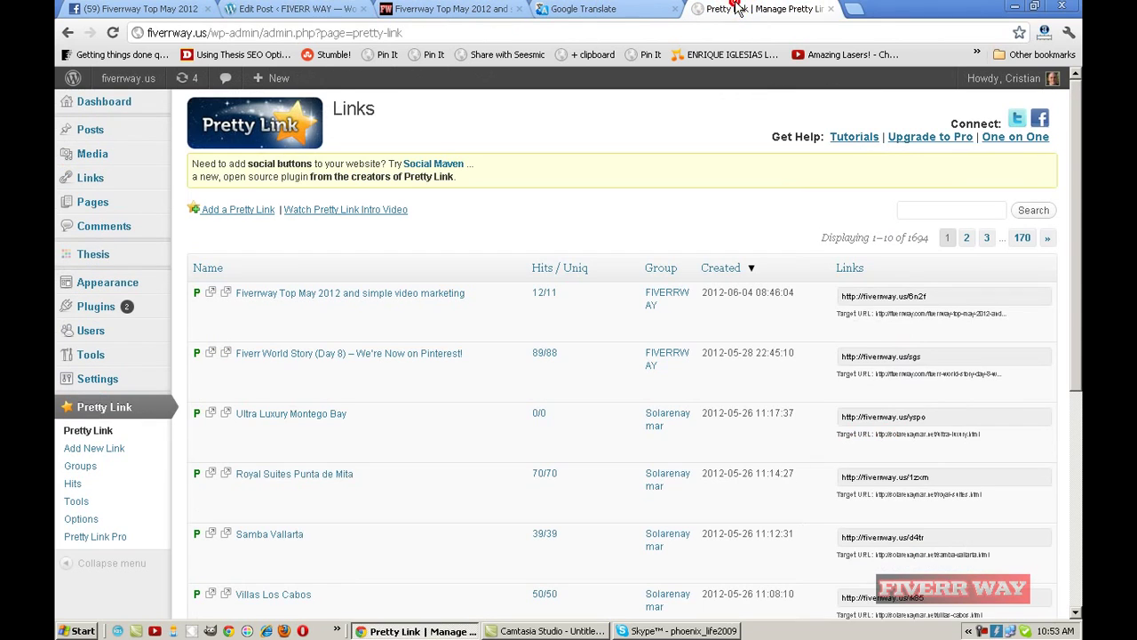
click(874, 296)
right_click(874, 295)
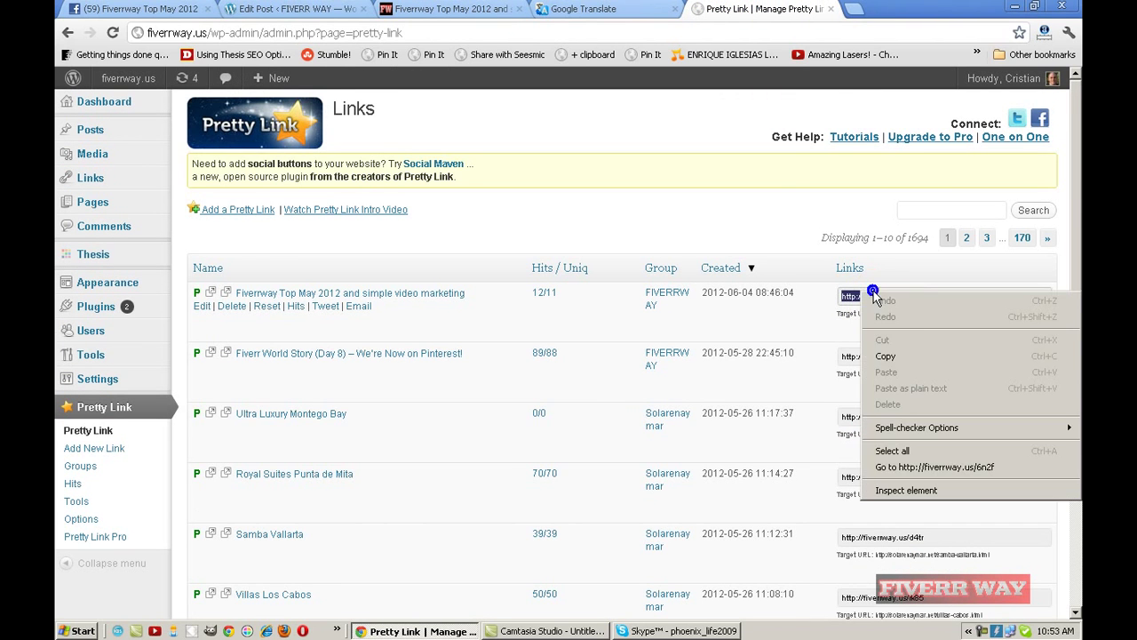
click(906, 355)
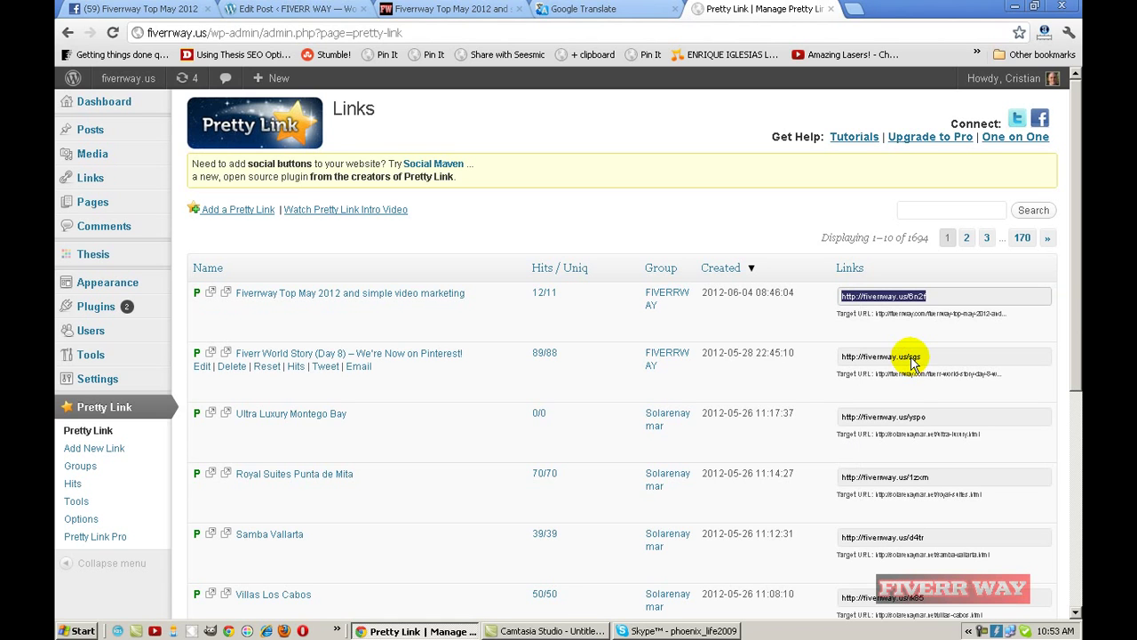
Return to Facebook, open the Fiverrway fan page from its album and start a new status post there
click(151, 9)
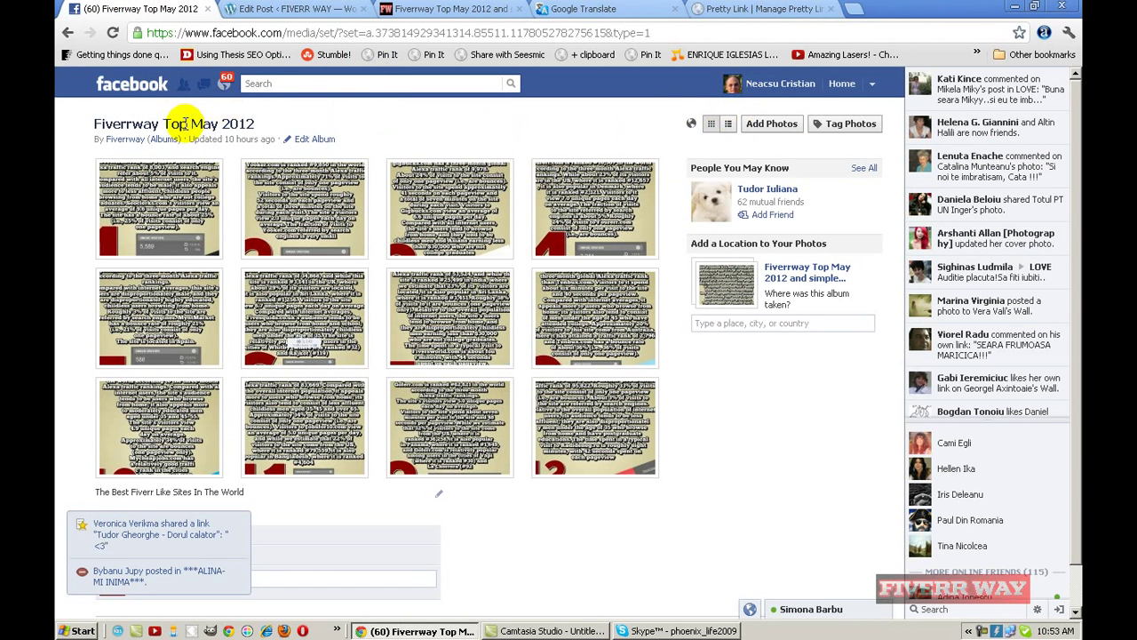
click(125, 140)
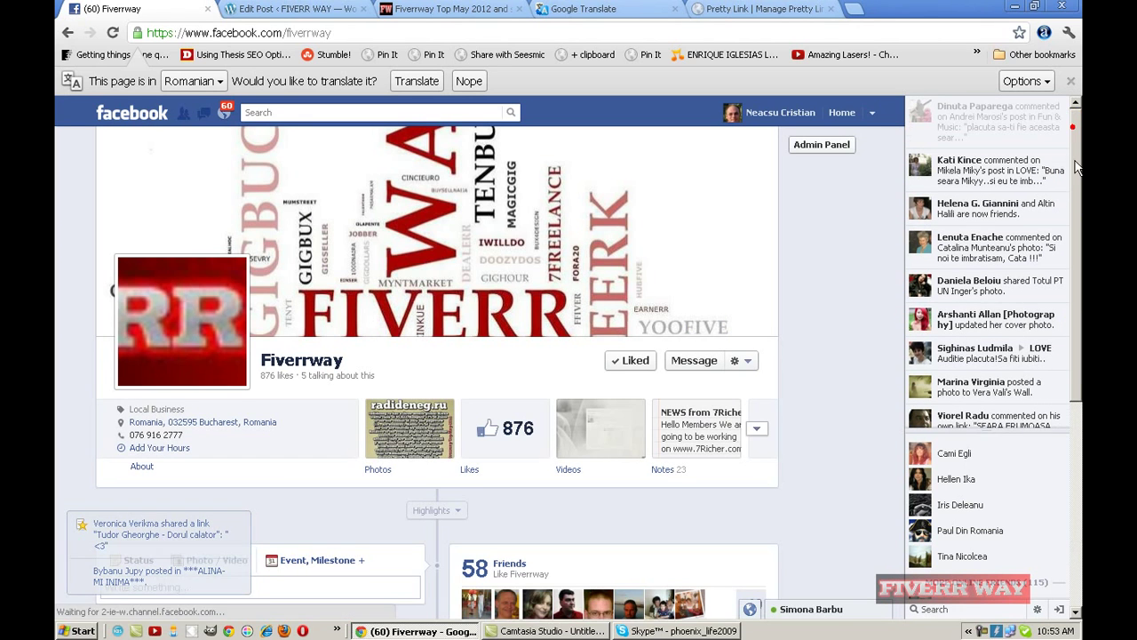
scroll(1077, 180, down, 3)
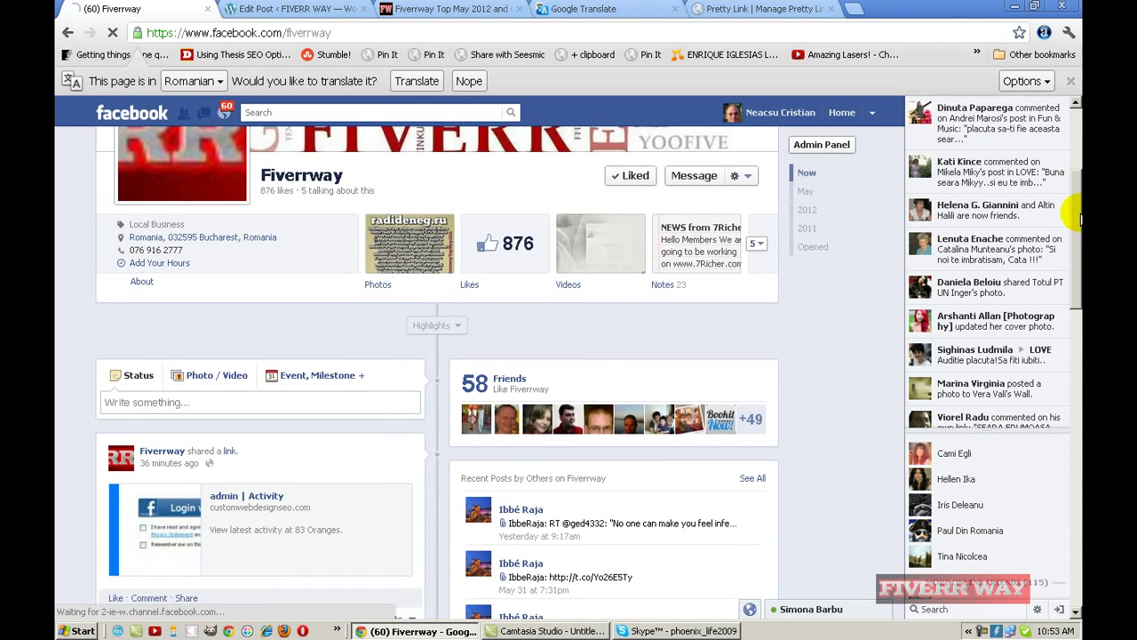
click(148, 360)
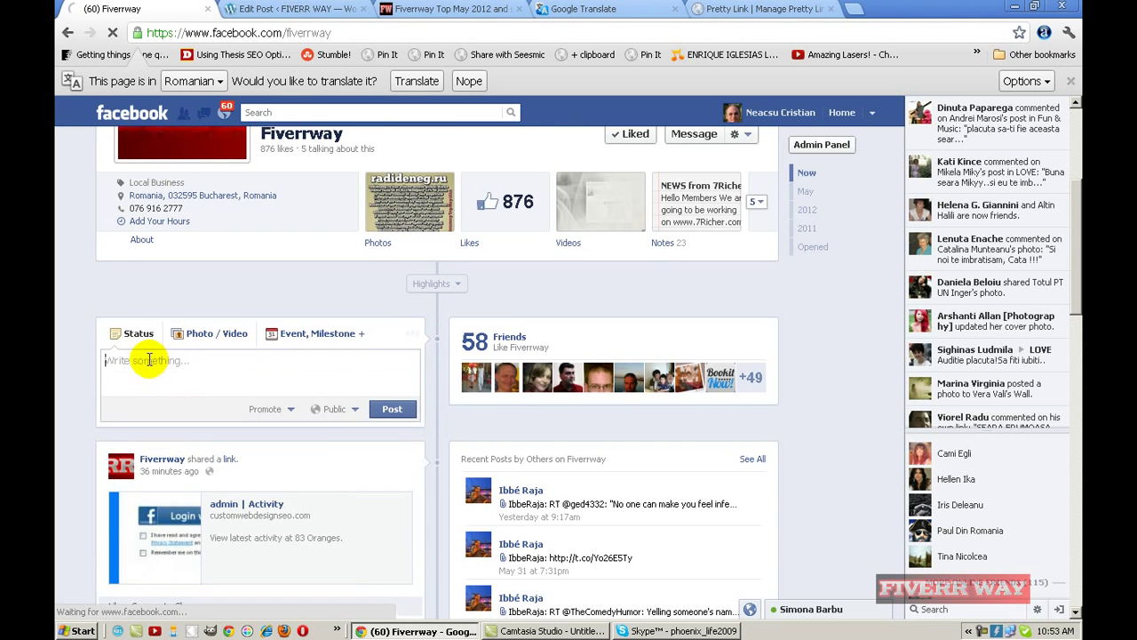
right_click(141, 360)
click(181, 442)
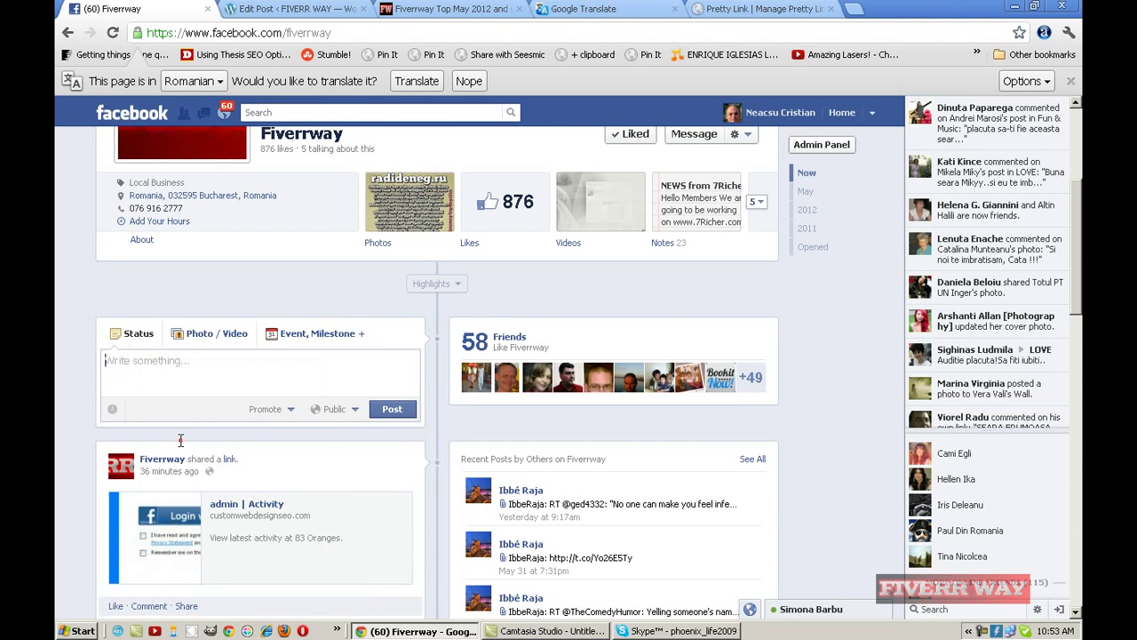
click(390, 409)
click(388, 411)
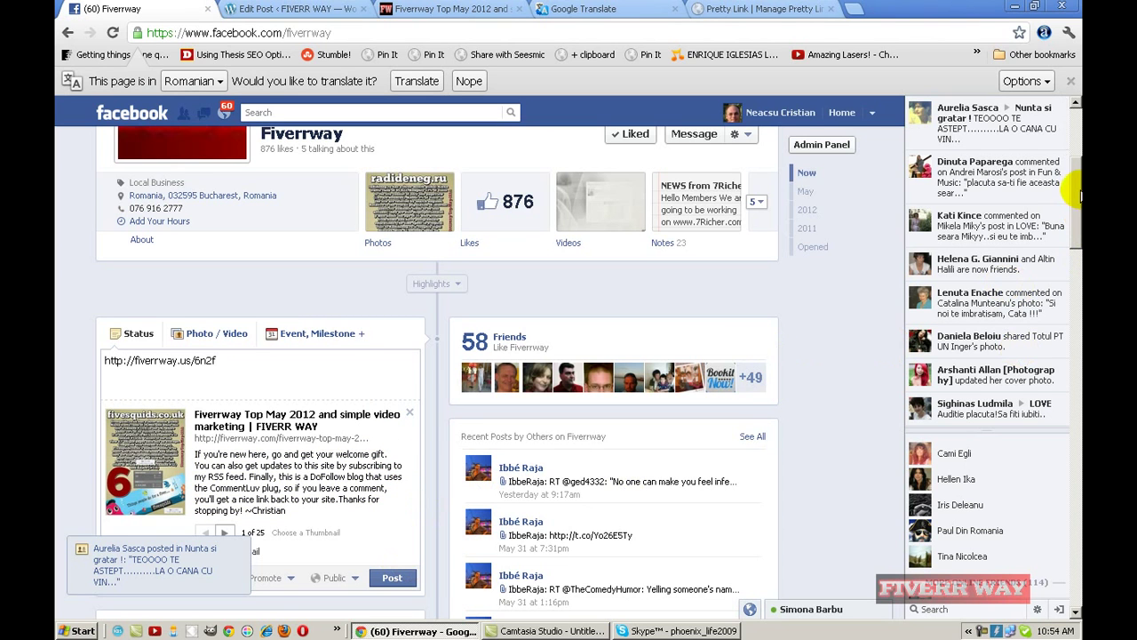
Insert the text "Please like/share Thank you." in front of the link in the status update
scroll(1073, 206, down, 3)
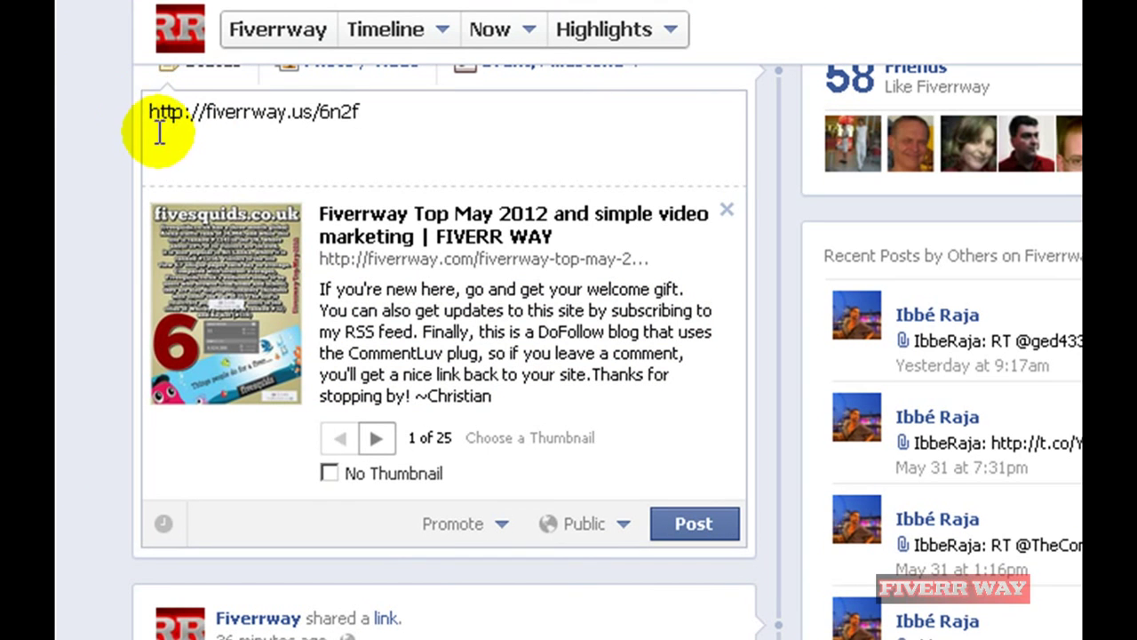
click(149, 111)
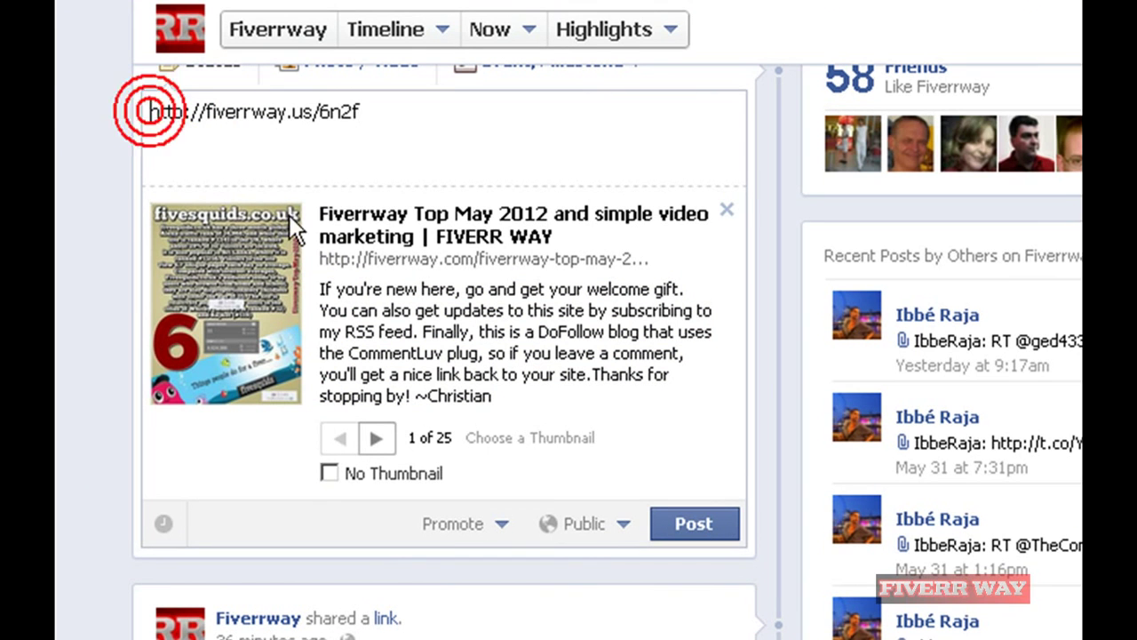
text(Please like)
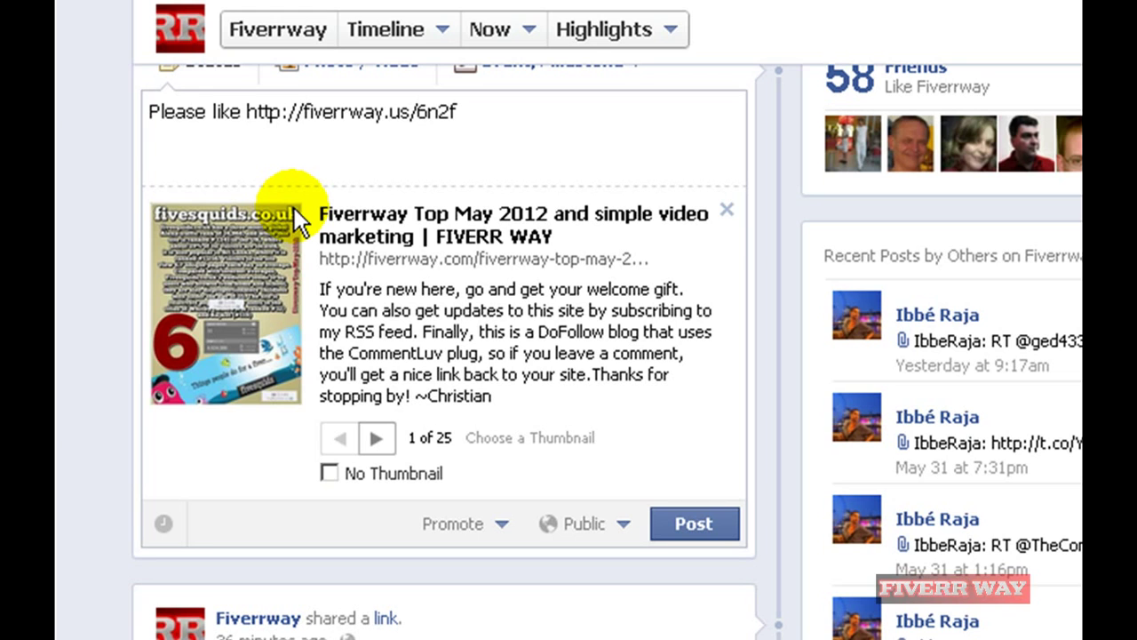
key(BackSpace)
text(/share)
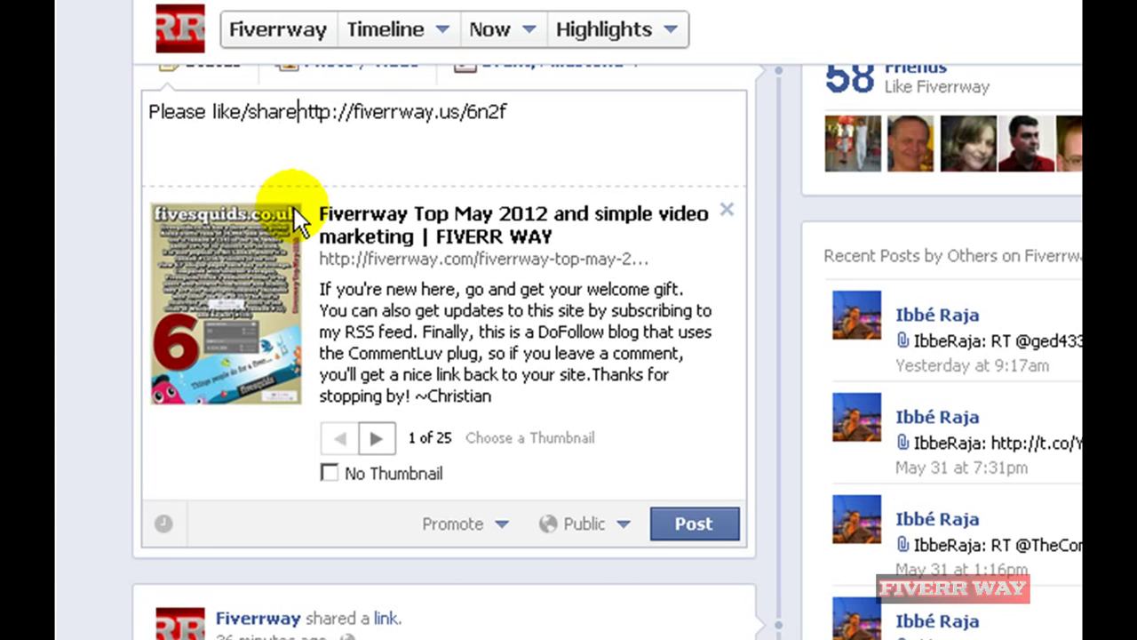
text( Thank y)
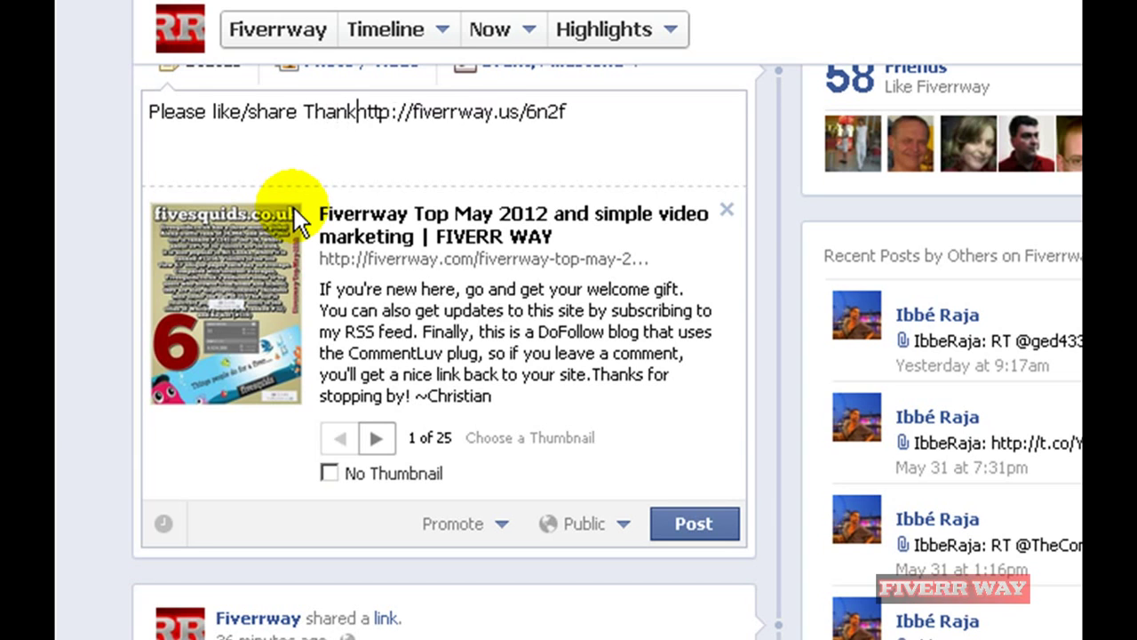
text(ou)
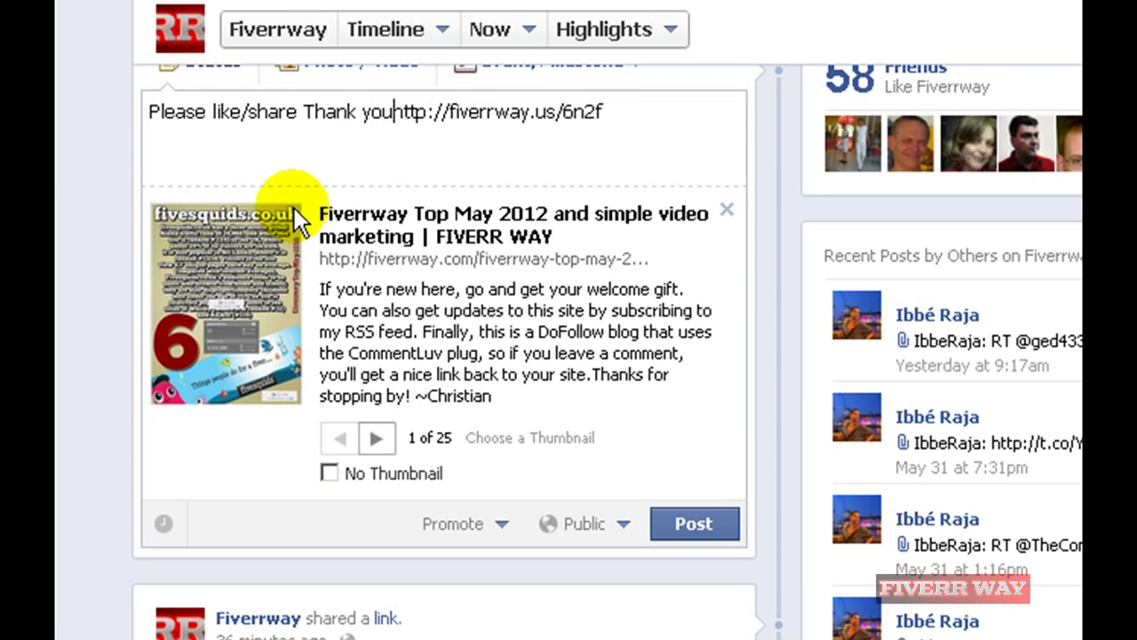
text(.)
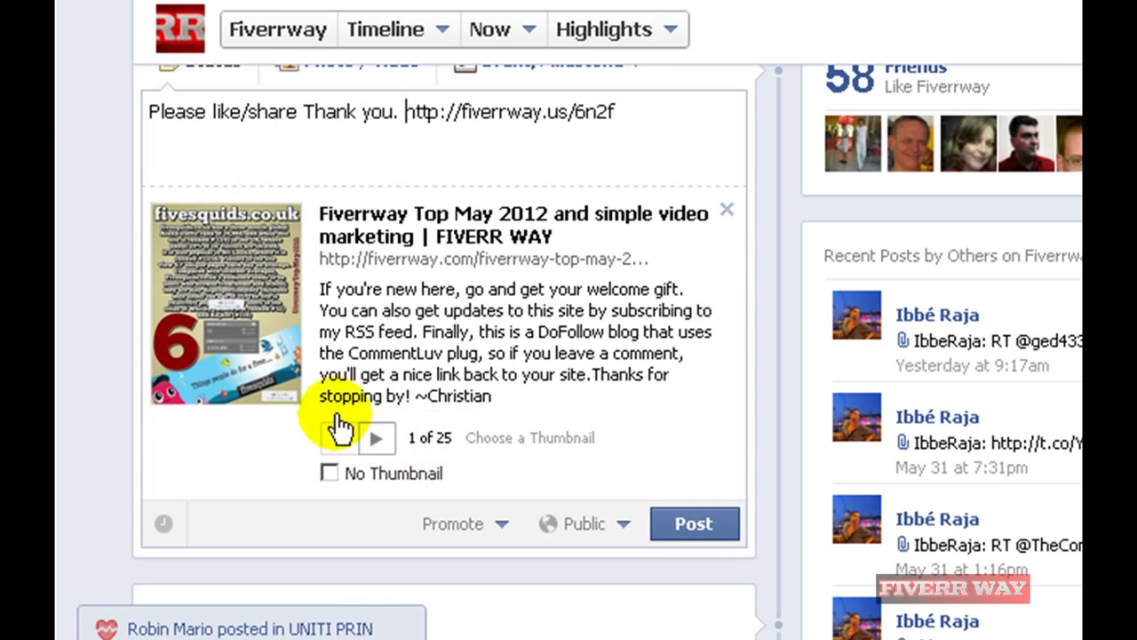
Browse the link preview's thumbnails as far as the tenbux.com image, number 12 of 25
click(377, 438)
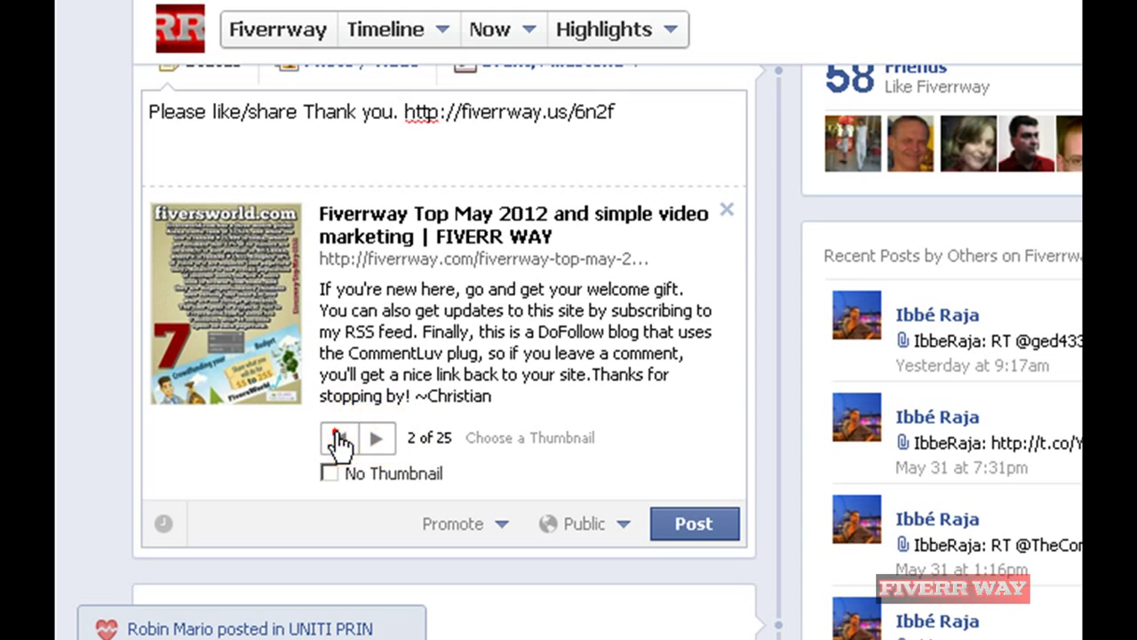
click(339, 435)
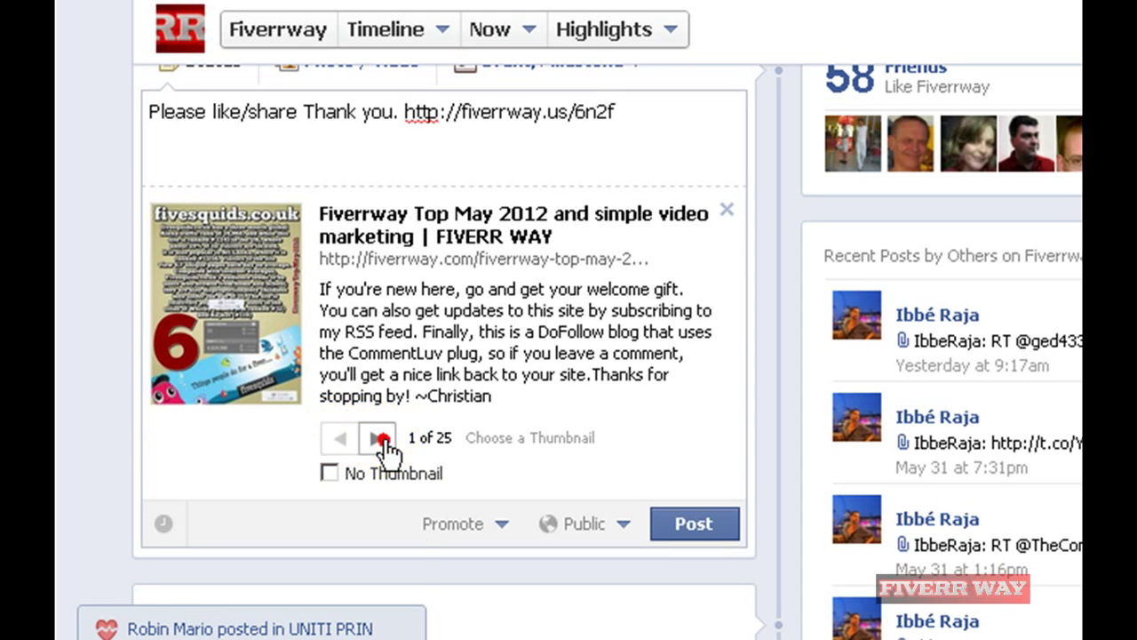
click(378, 438)
click(377, 438)
click(377, 438)
click(377, 438)
click(377, 438)
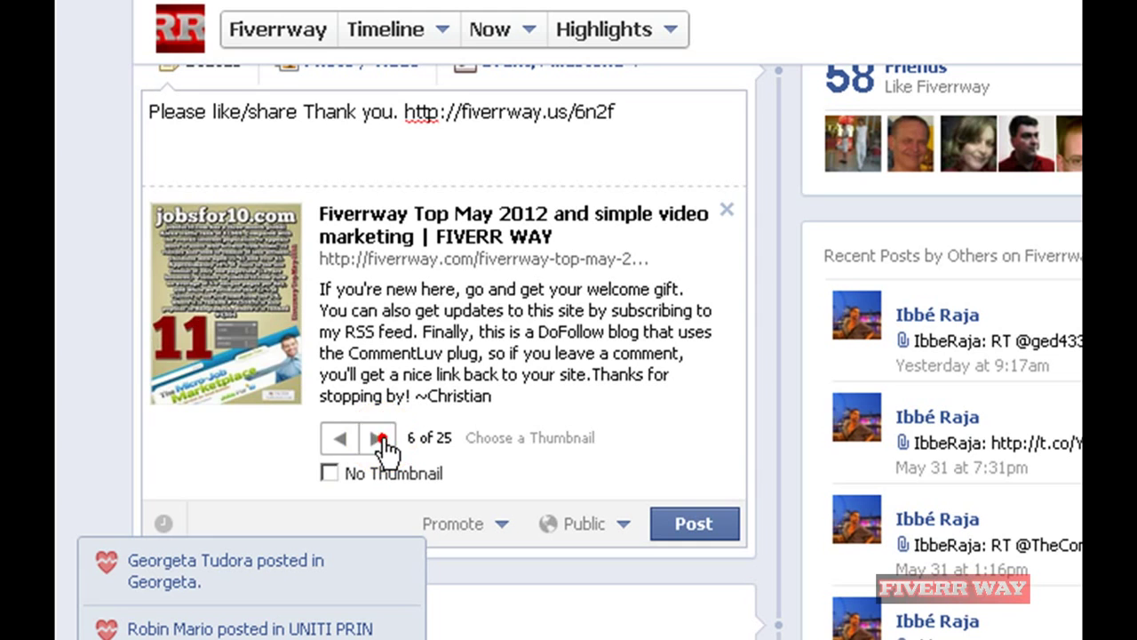
click(341, 436)
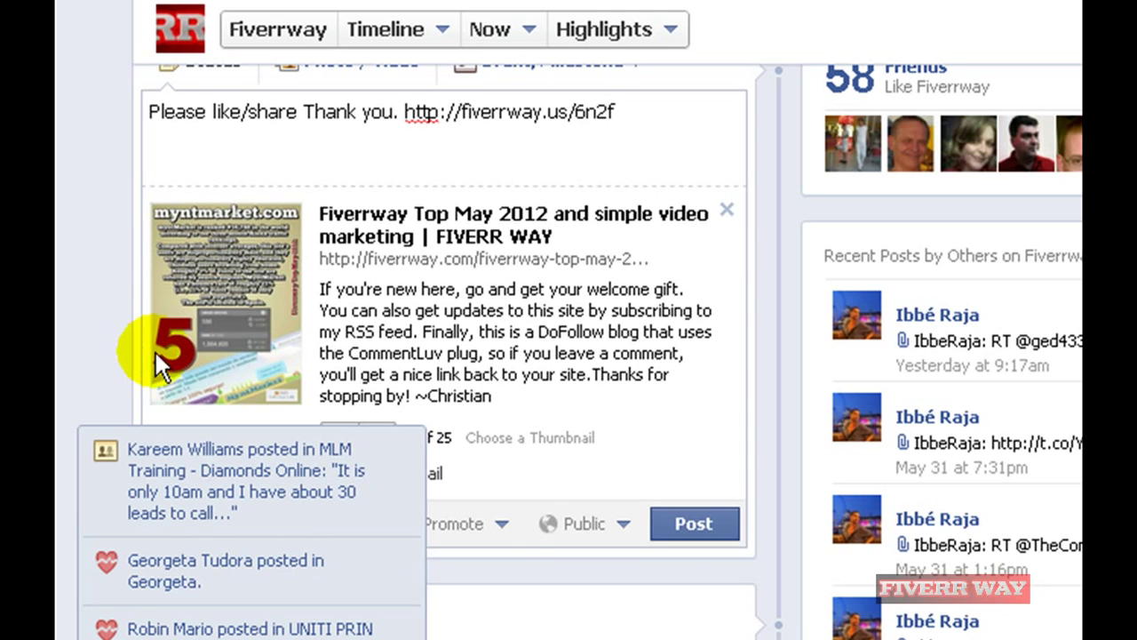
click(406, 452)
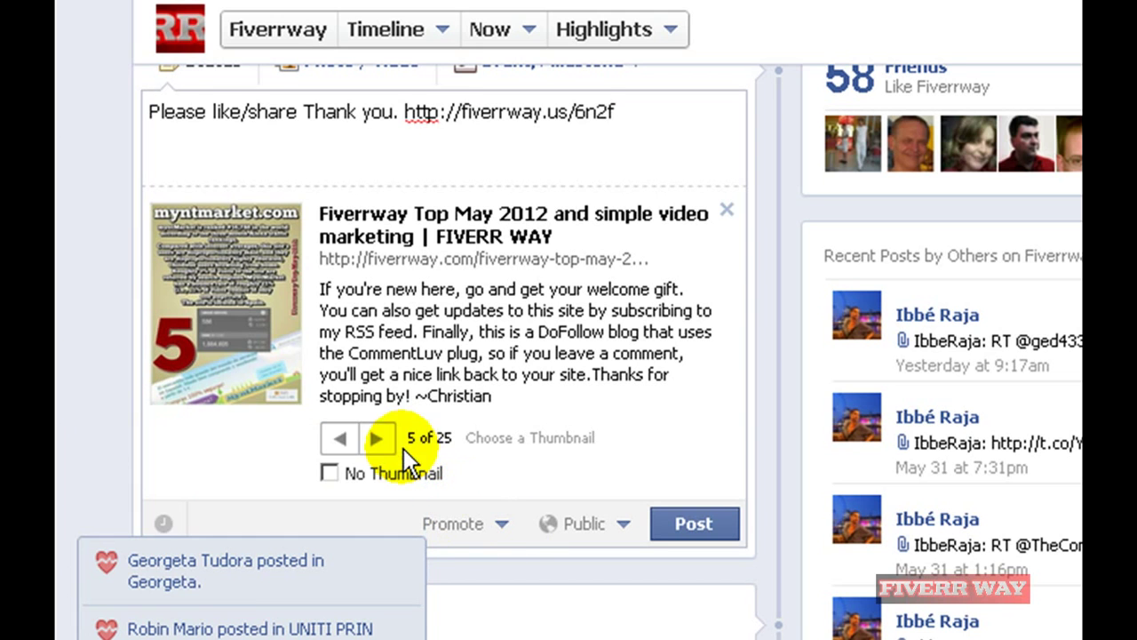
click(379, 439)
click(378, 439)
click(377, 439)
click(378, 439)
click(377, 439)
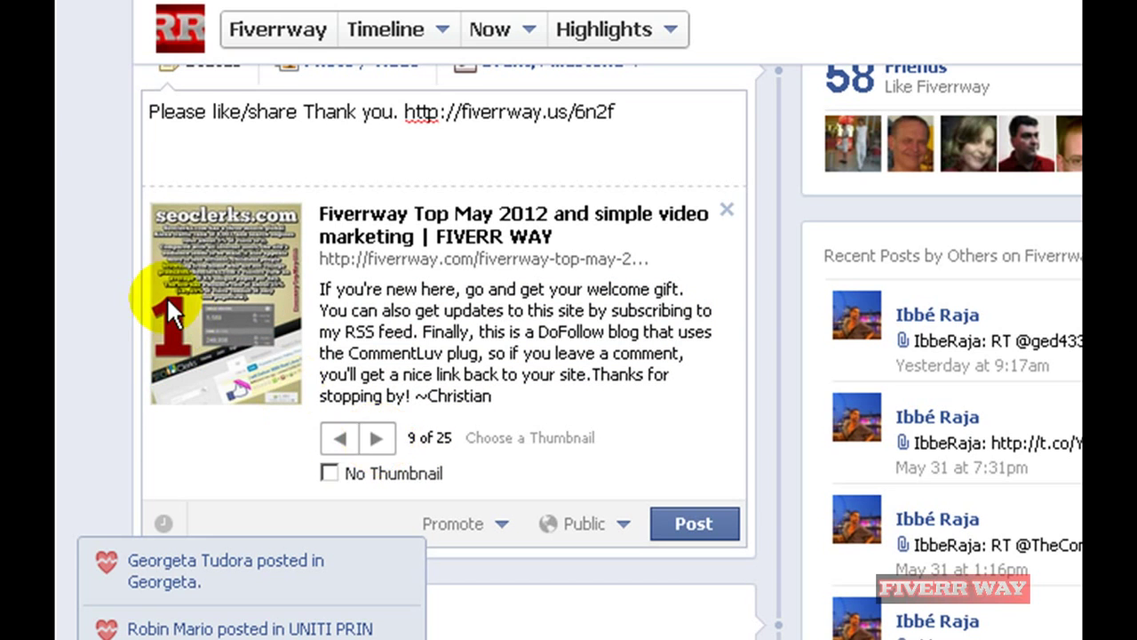
click(378, 439)
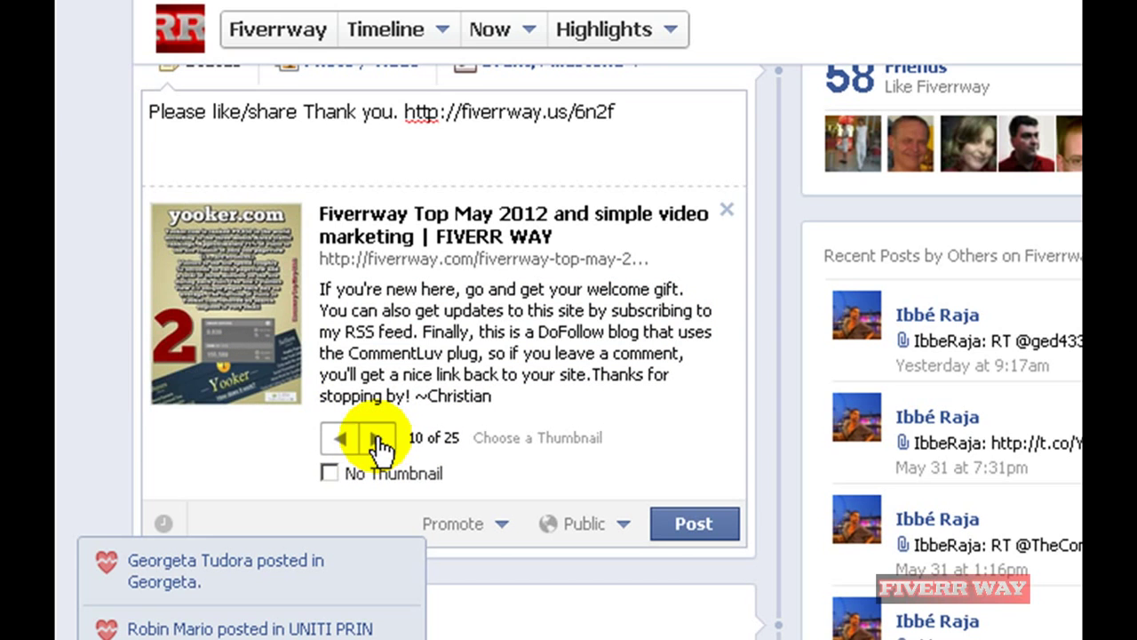
click(377, 439)
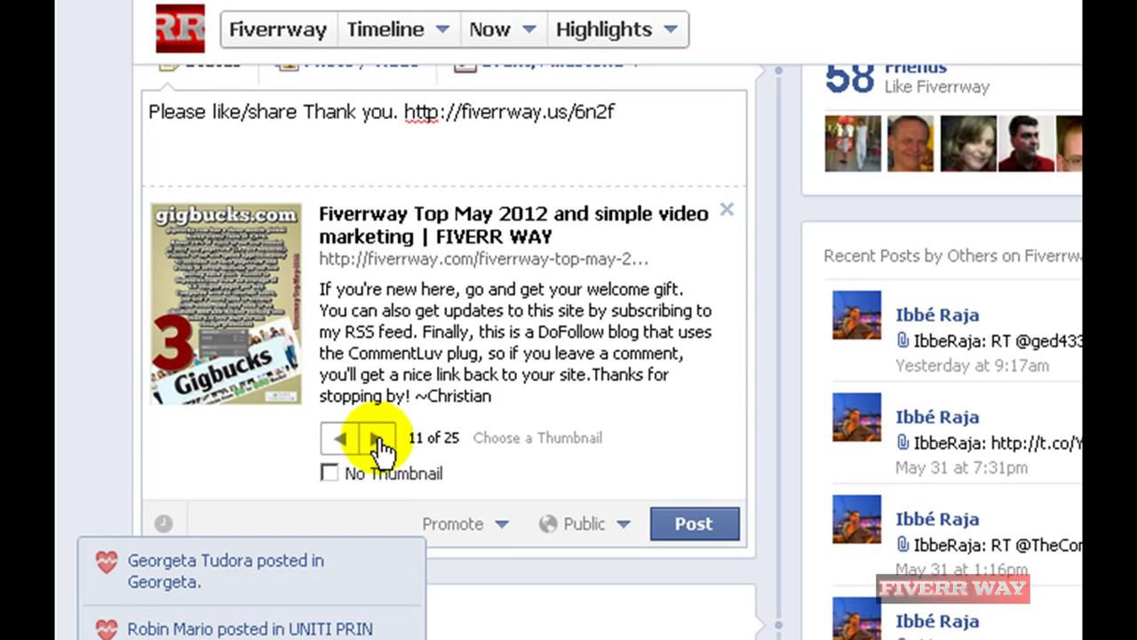
click(378, 439)
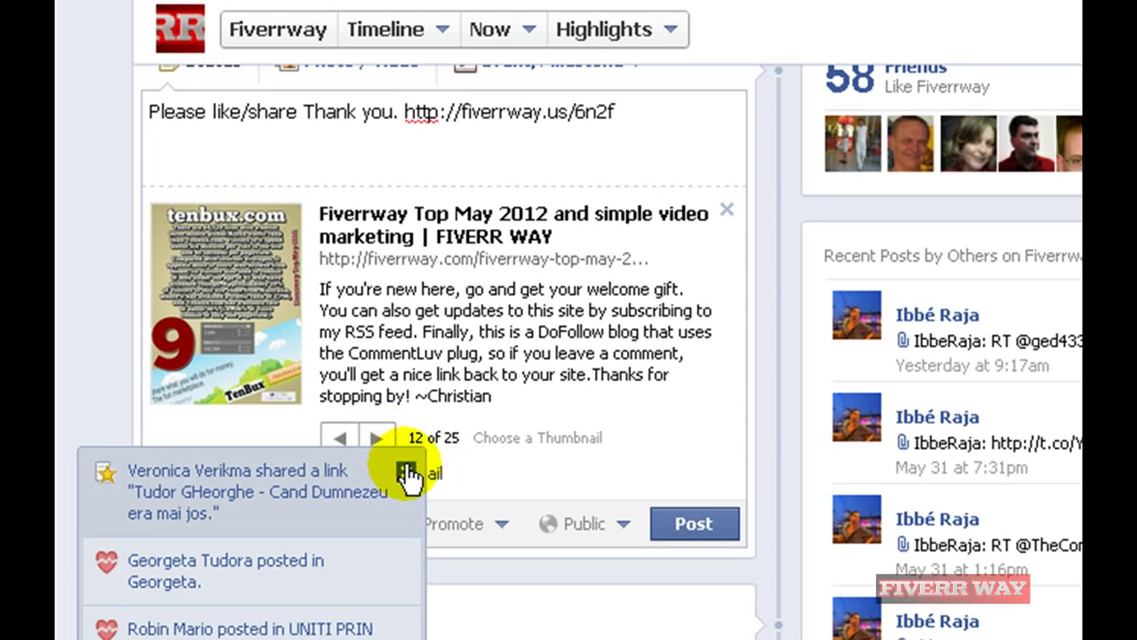
Dismiss the activity notifications that cover the link preview
click(407, 470)
click(404, 562)
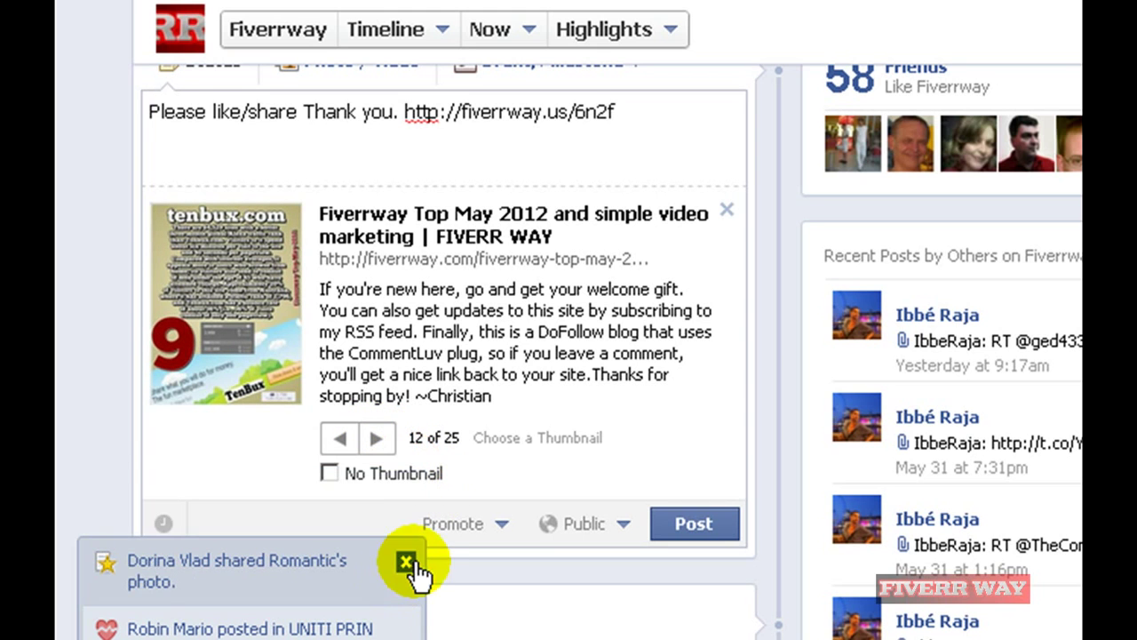
click(404, 558)
Choose the portrait photo, the last of the 25 thumbnails, as the link preview's image
click(378, 439)
click(378, 439)
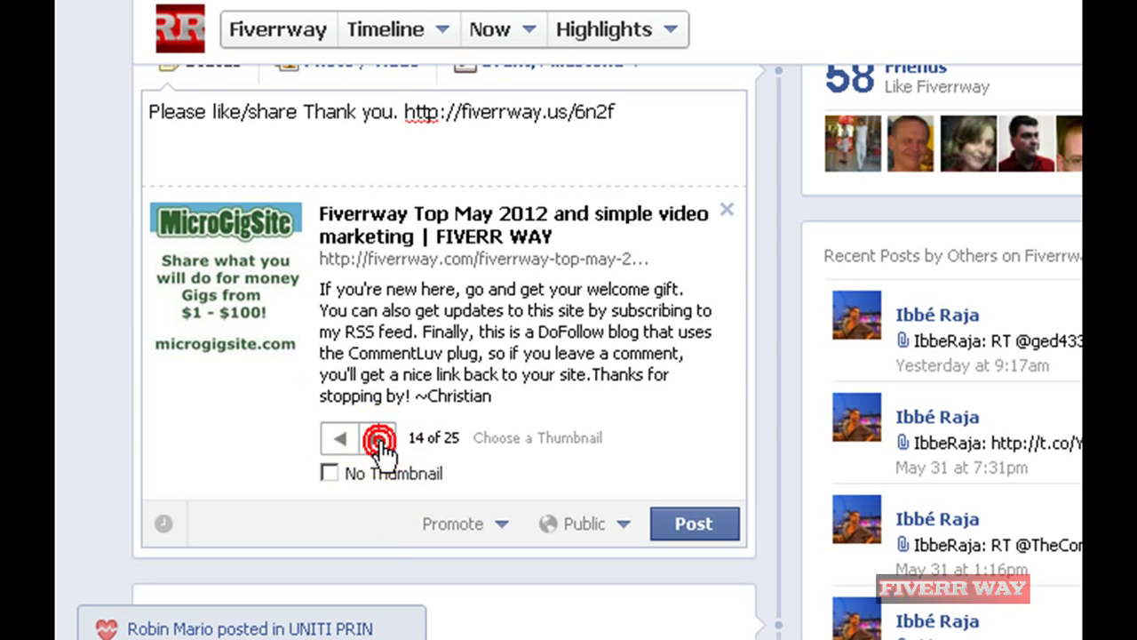
click(378, 439)
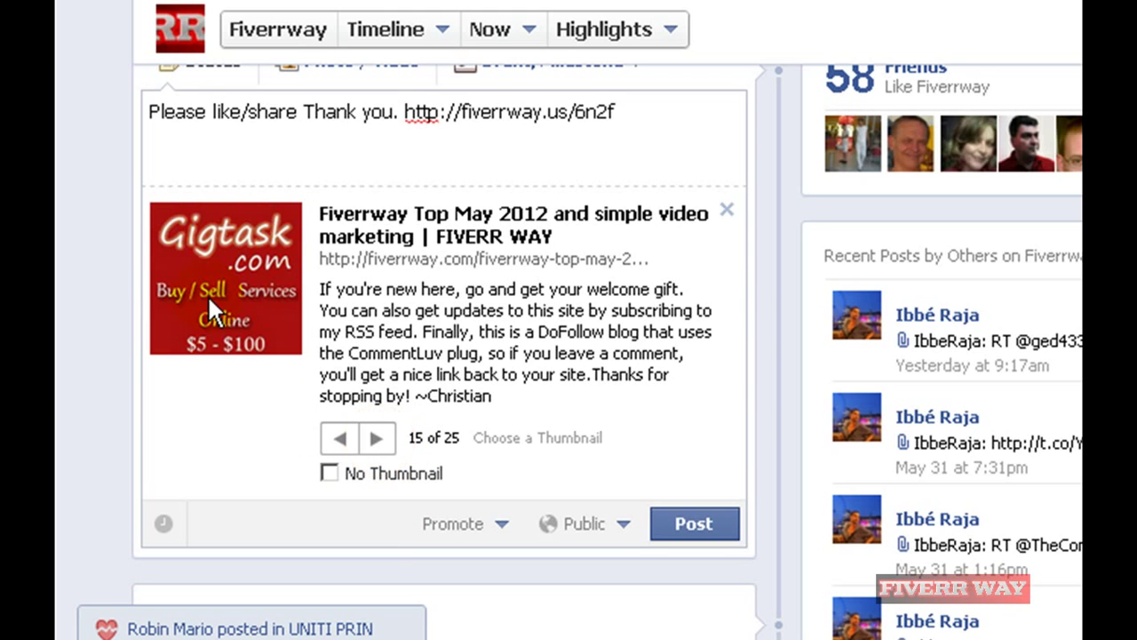
click(378, 439)
click(377, 438)
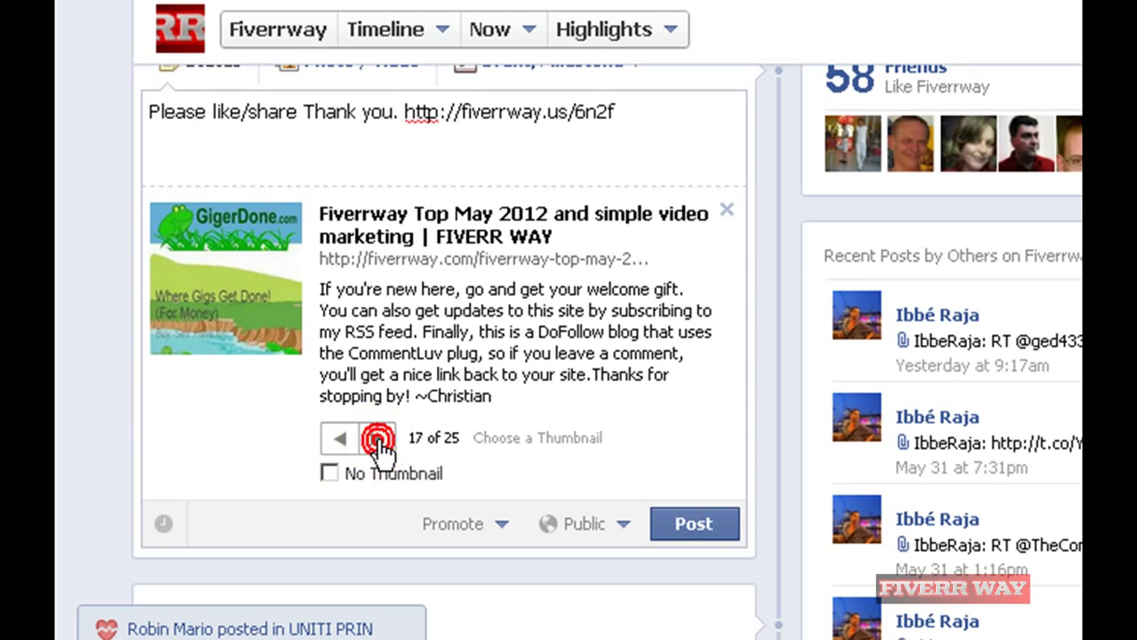
click(378, 439)
click(378, 439)
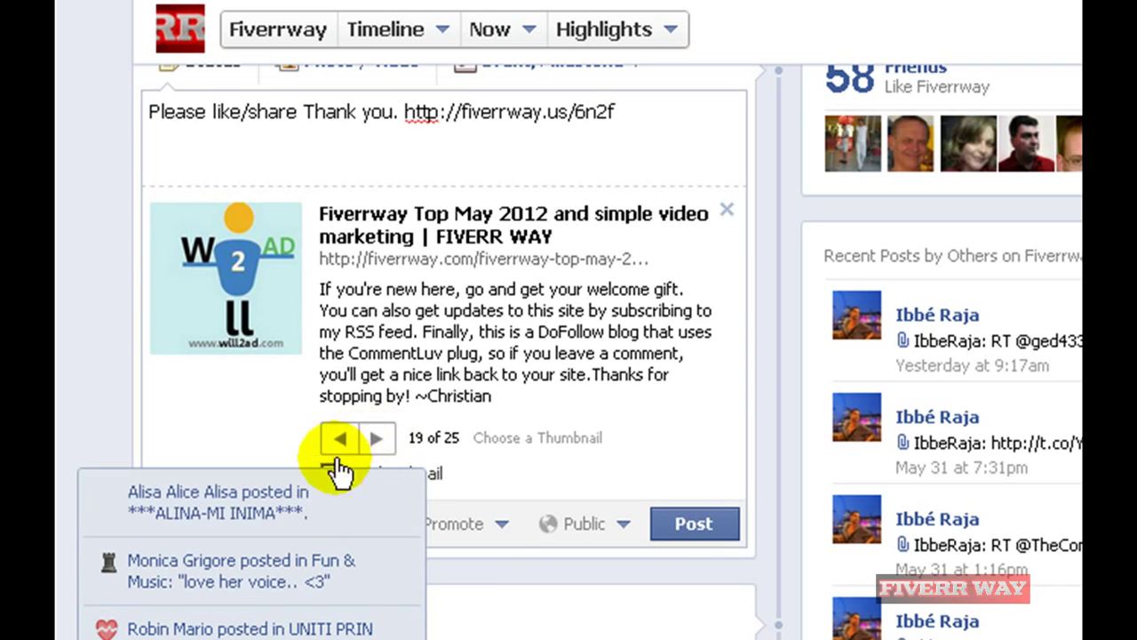
click(401, 491)
click(377, 438)
click(378, 439)
click(378, 439)
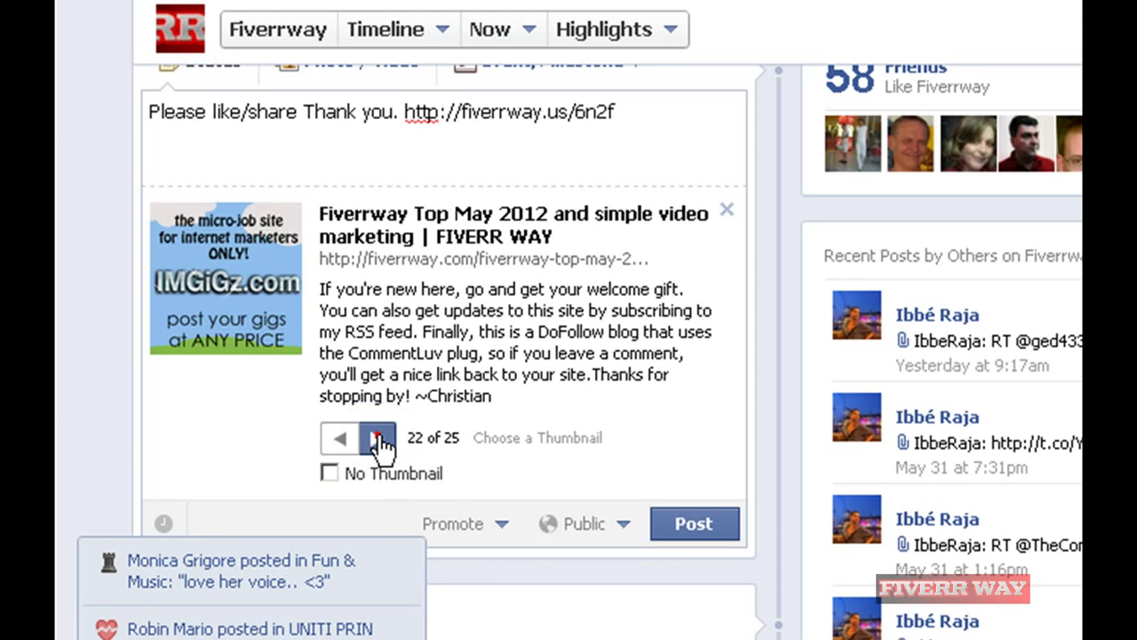
click(378, 439)
click(378, 439)
click(378, 439)
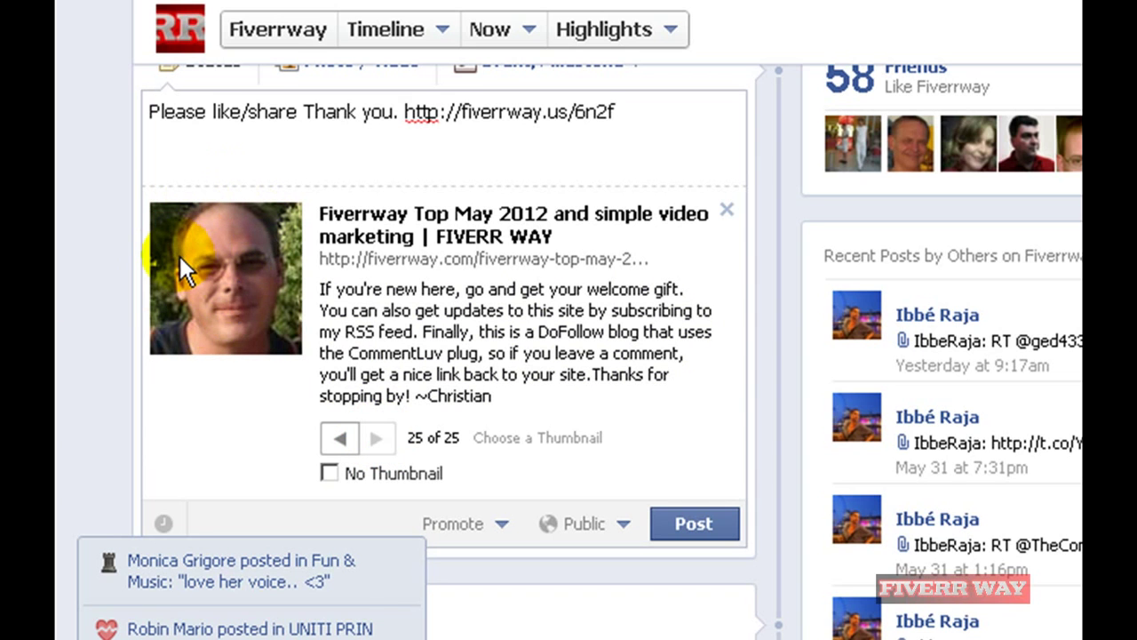
Publish the status update with its link preview and clear the activity notifications covering the page
click(403, 562)
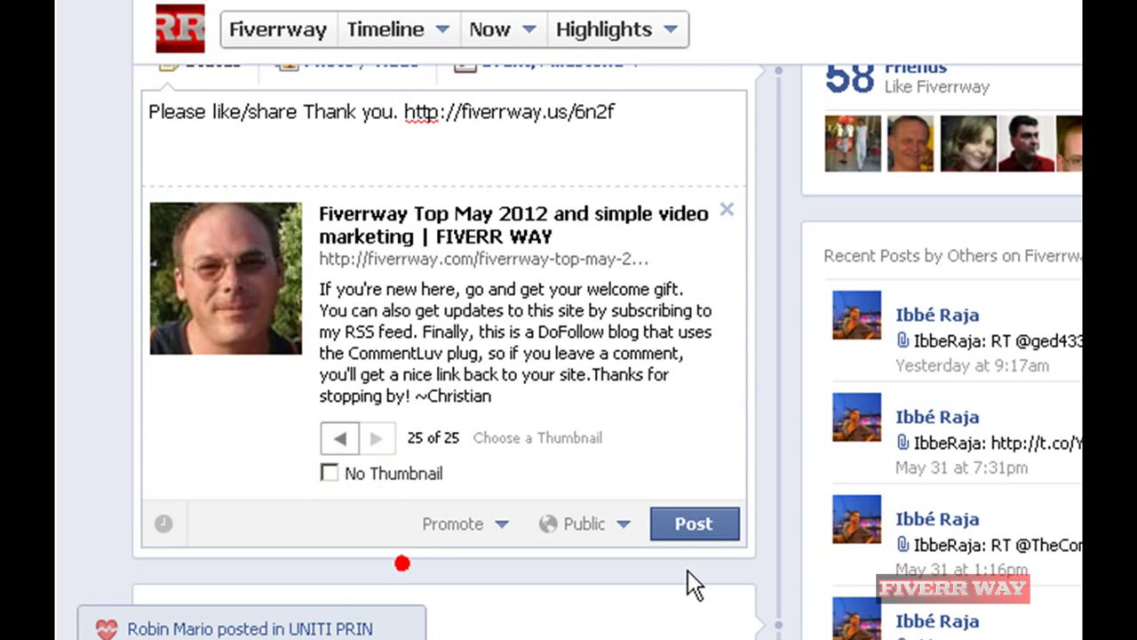
click(689, 526)
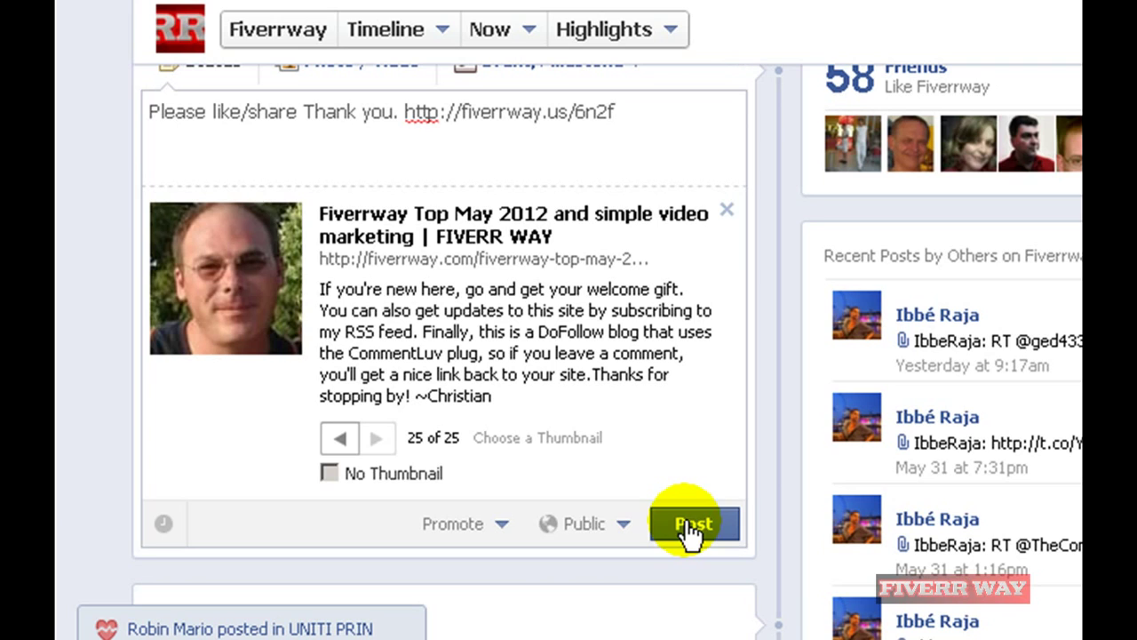
click(690, 530)
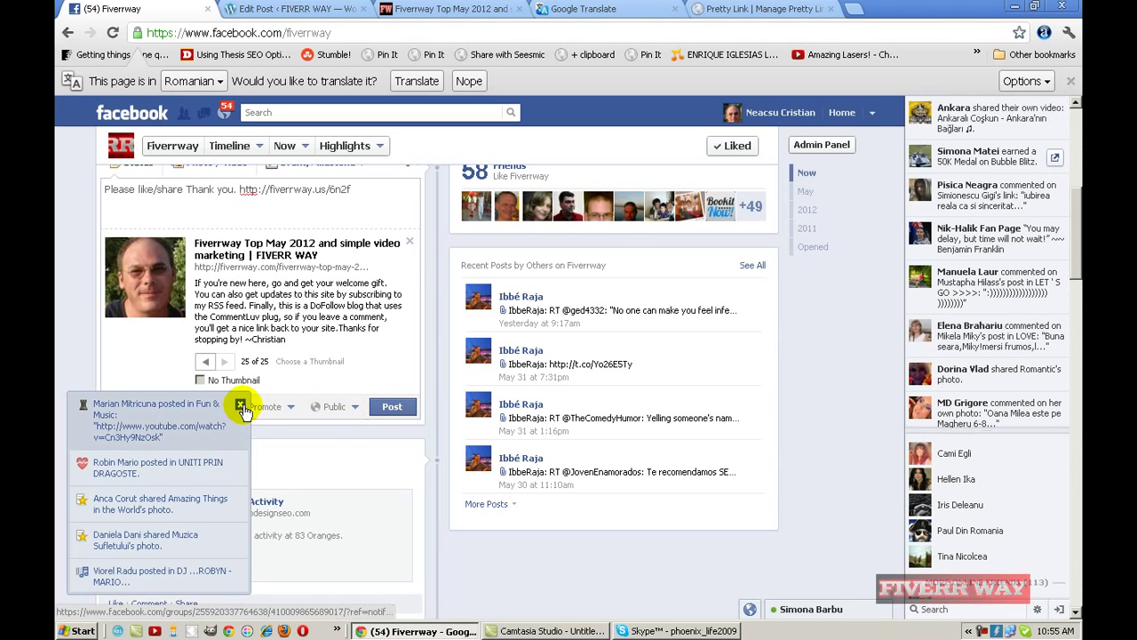
click(241, 464)
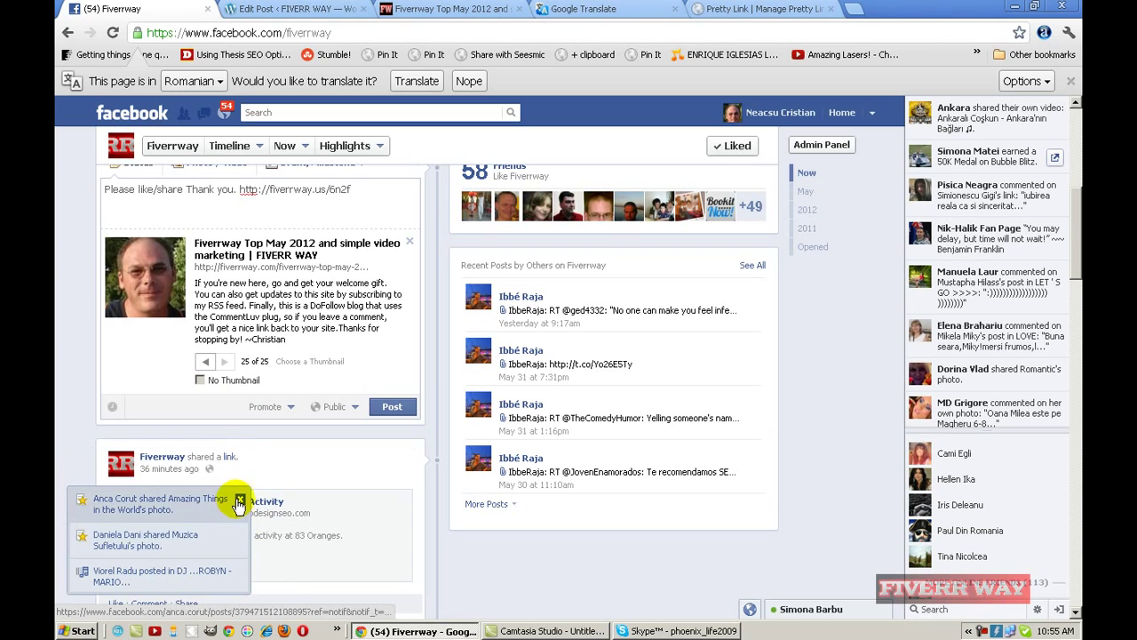
click(240, 501)
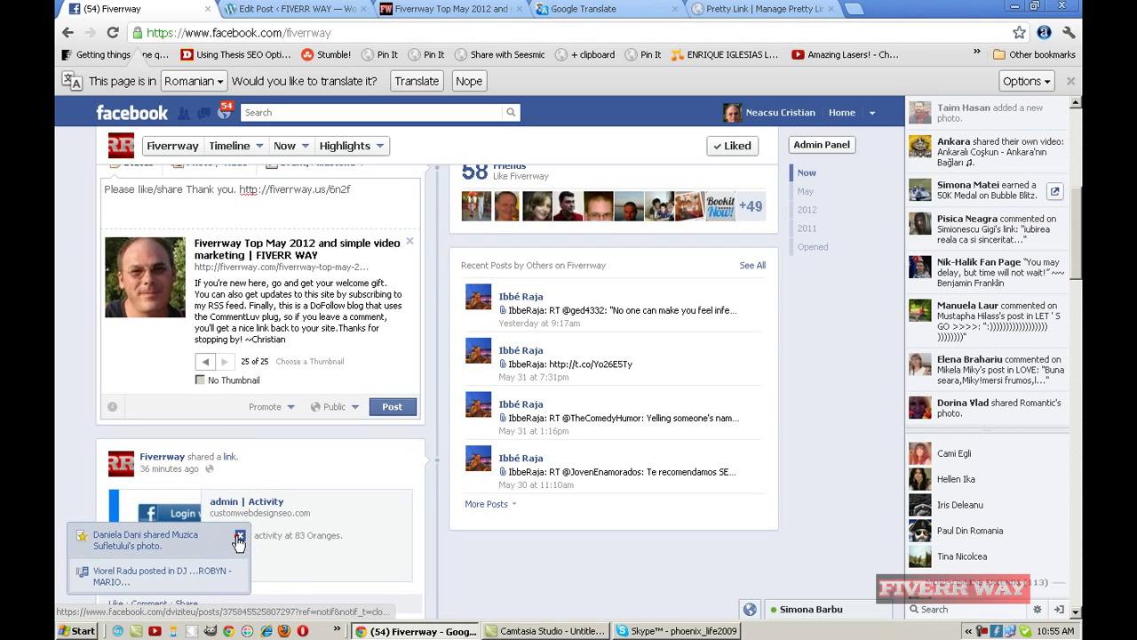
click(240, 536)
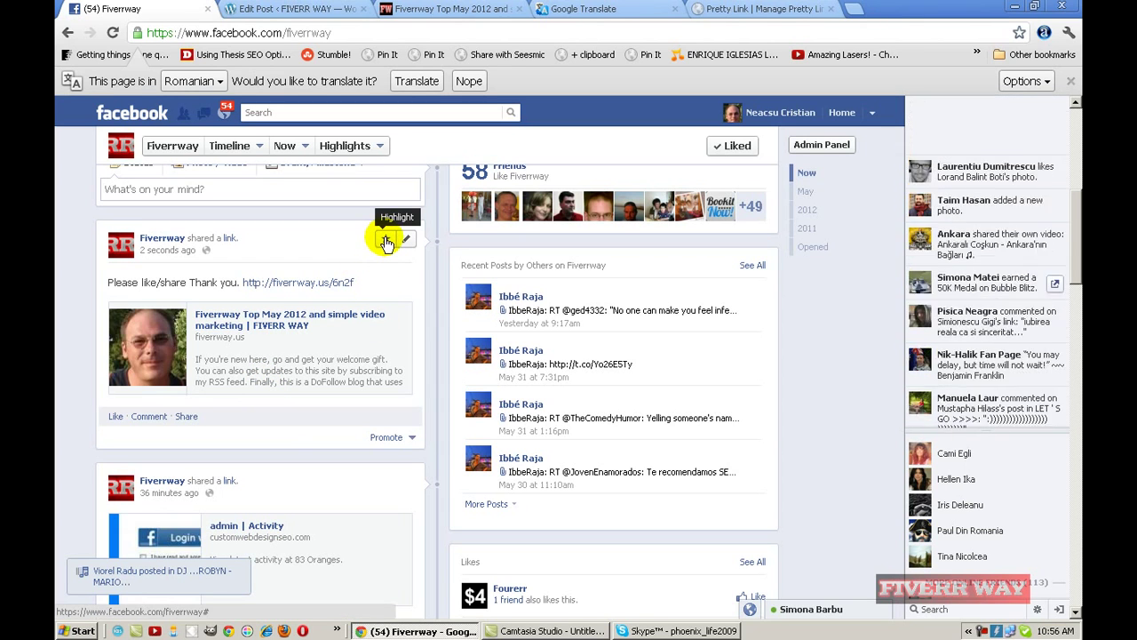
Highlight the newly published link post on the Fiverrway timeline
click(385, 241)
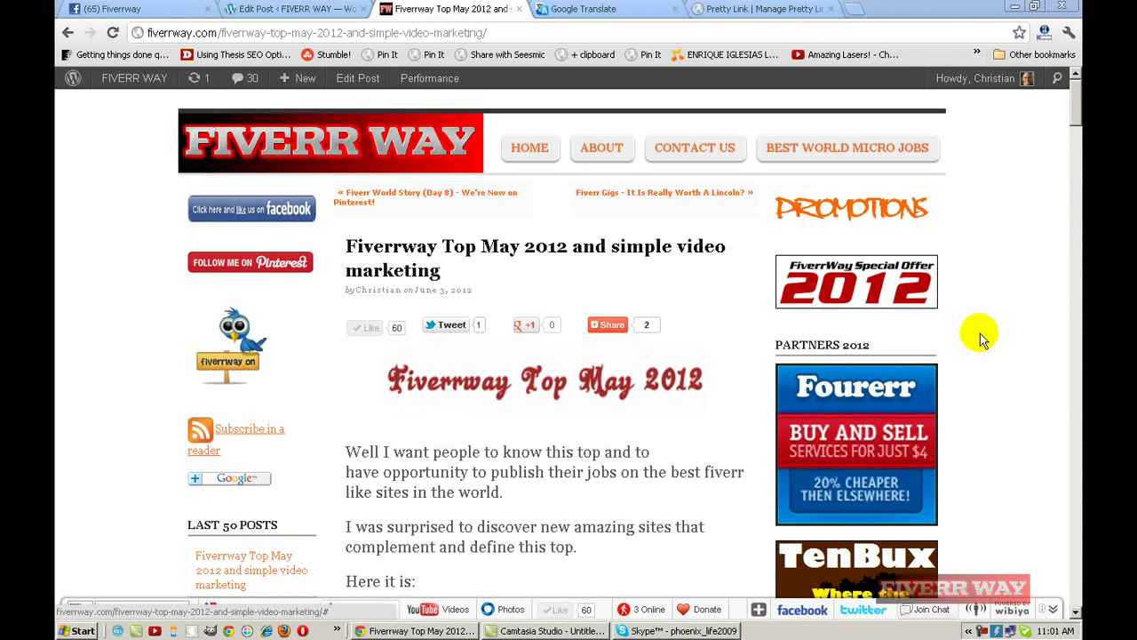
Return to the blog post draft's list of methods, and create a new 851 × 315 pixel image in GIMP
click(286, 14)
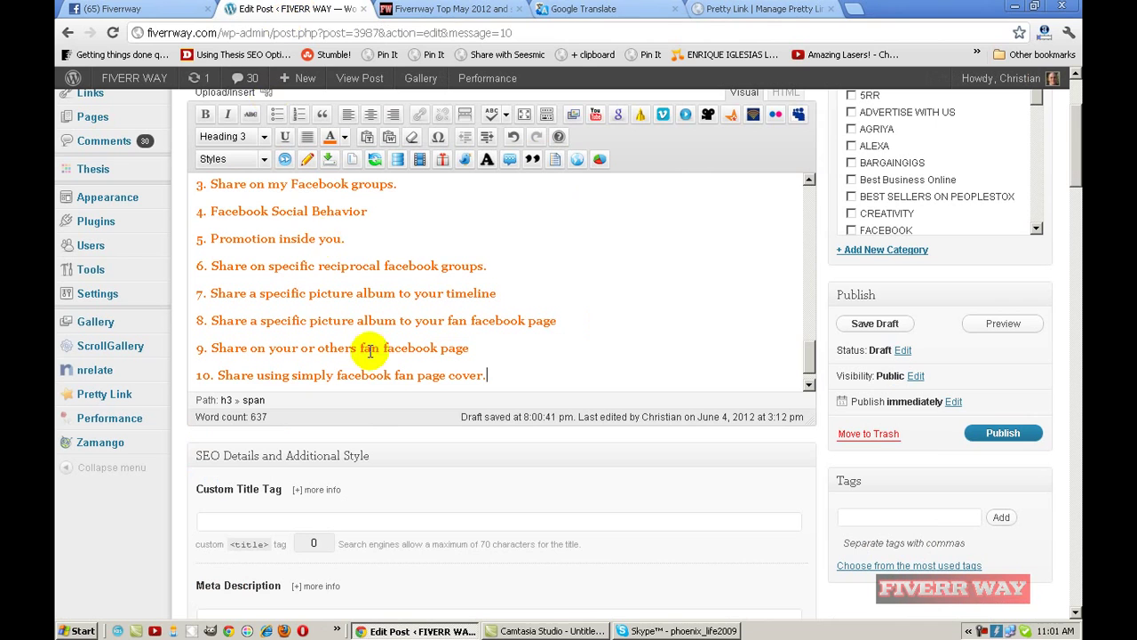
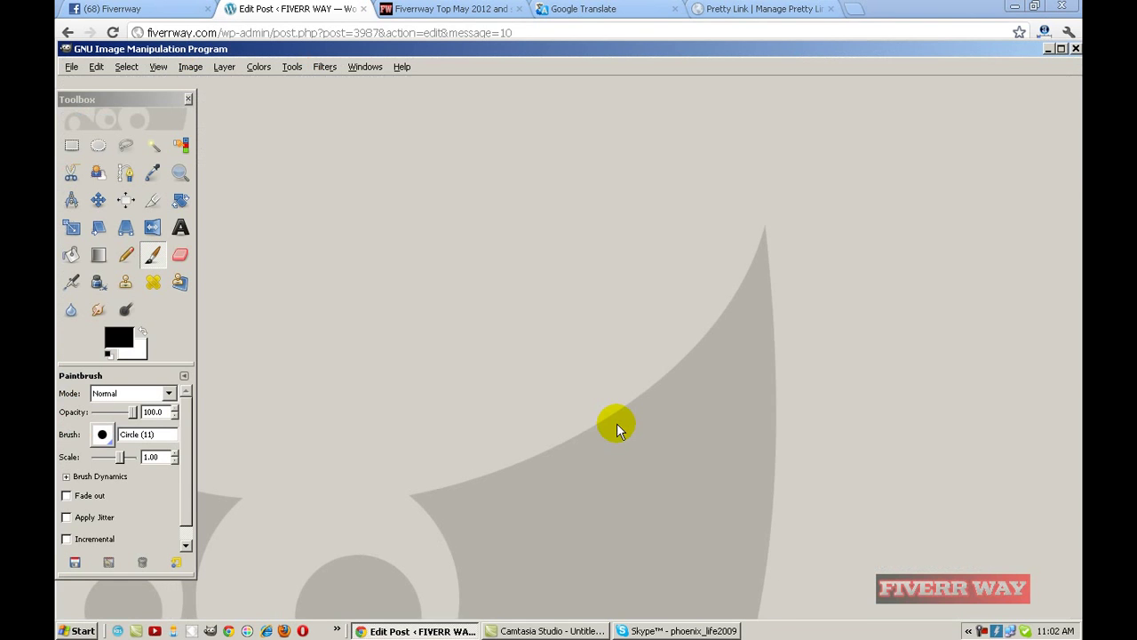
click(71, 67)
click(96, 84)
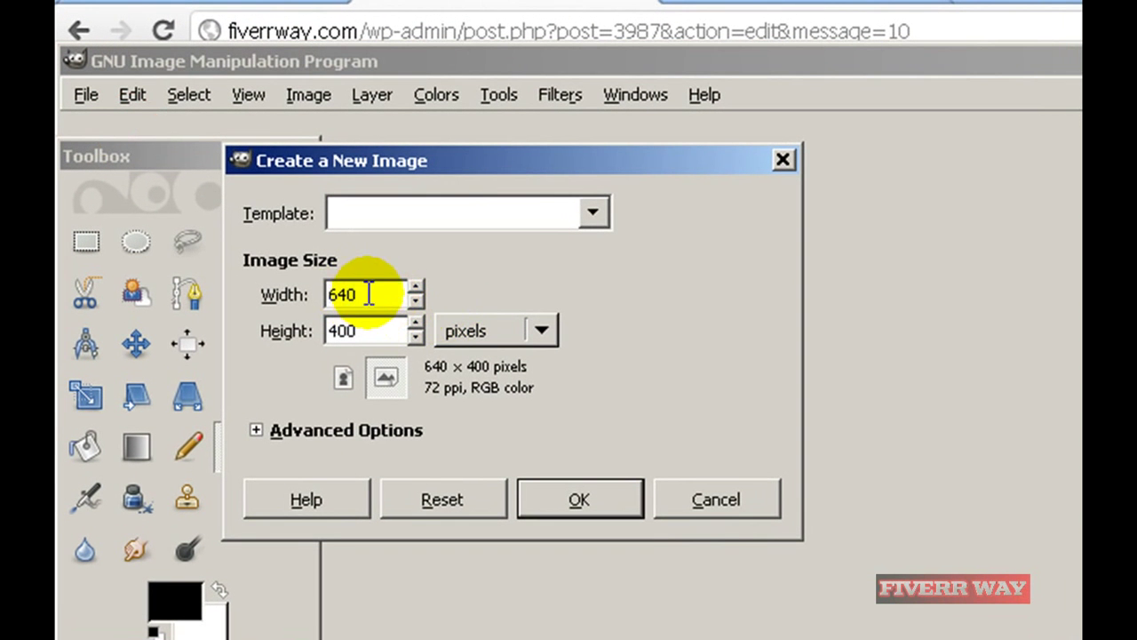
click(366, 294)
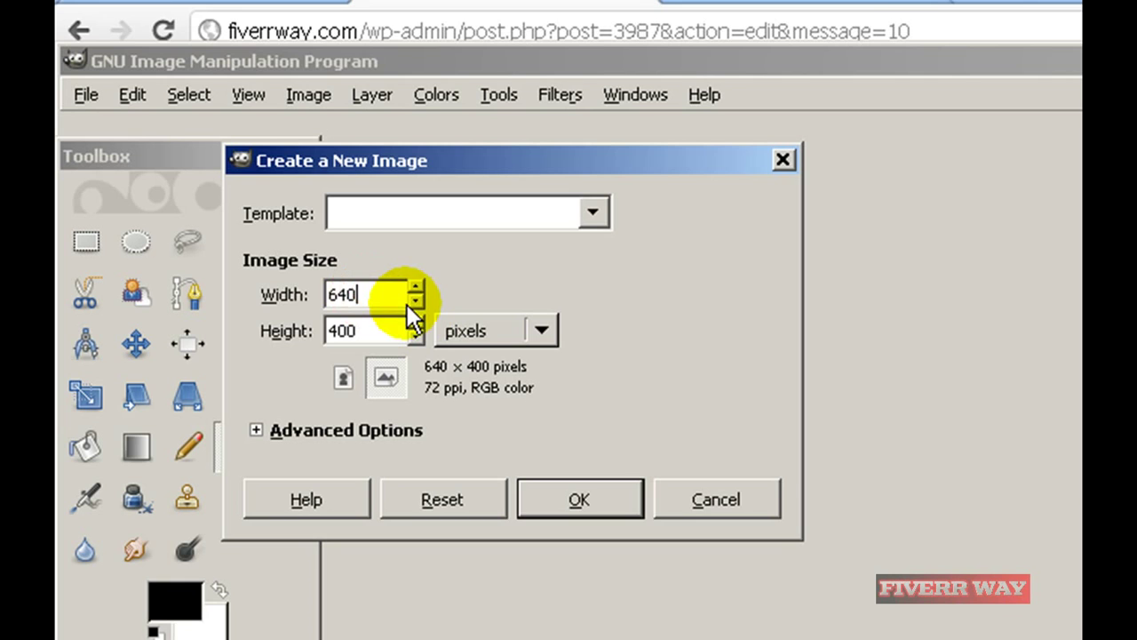
key(BackSpace)
key(BackSpace)
text(851)
double_click(367, 330)
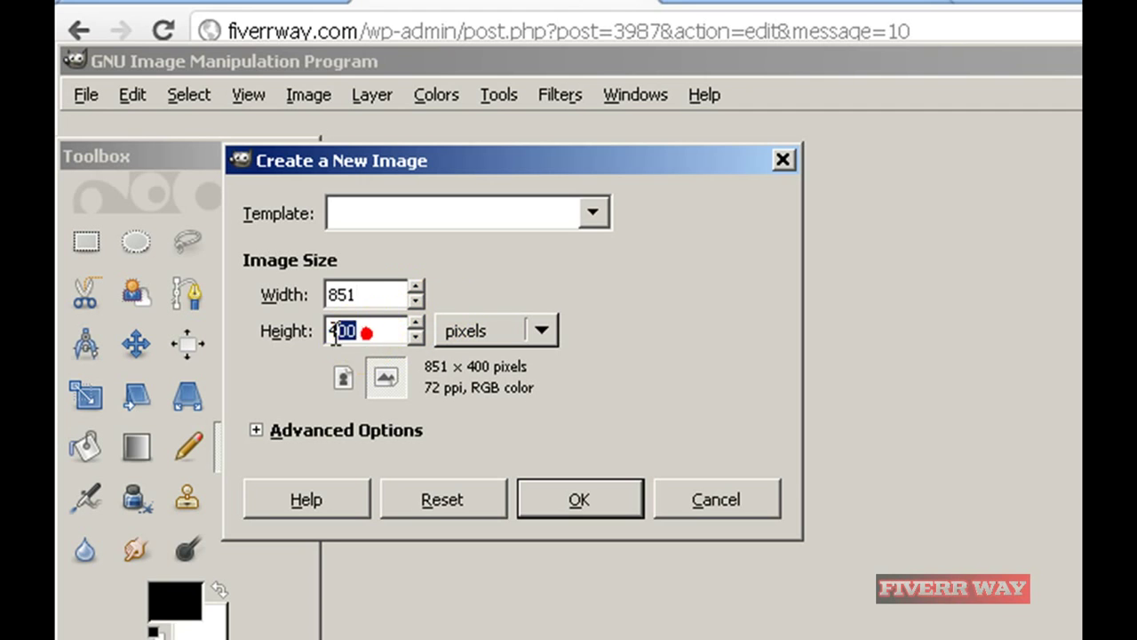
text(3)
text(5)
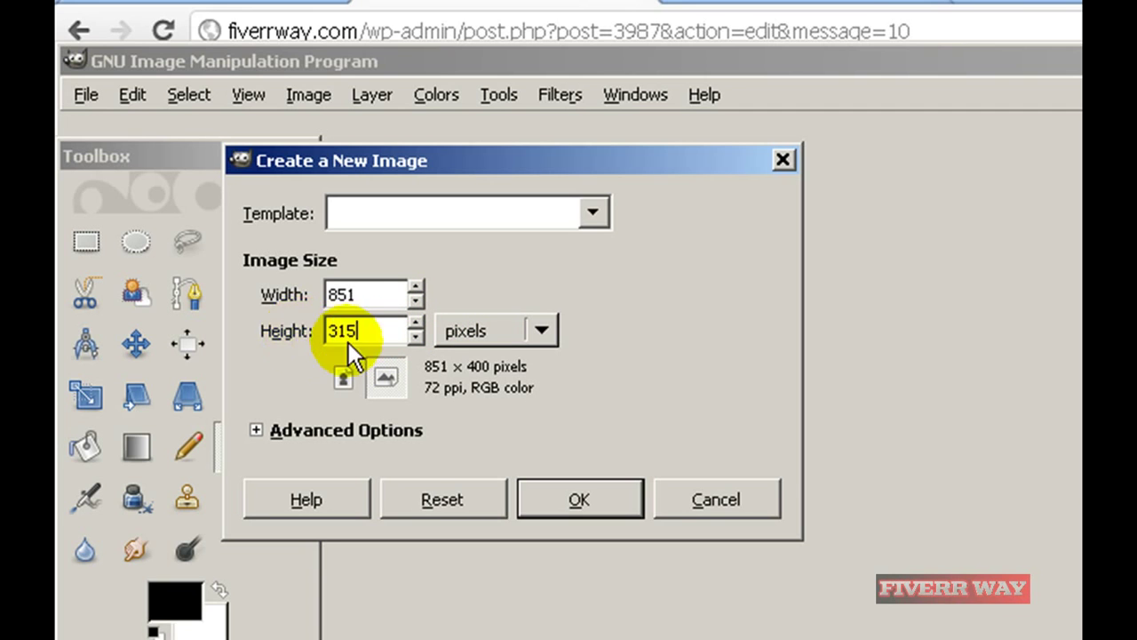
click(581, 499)
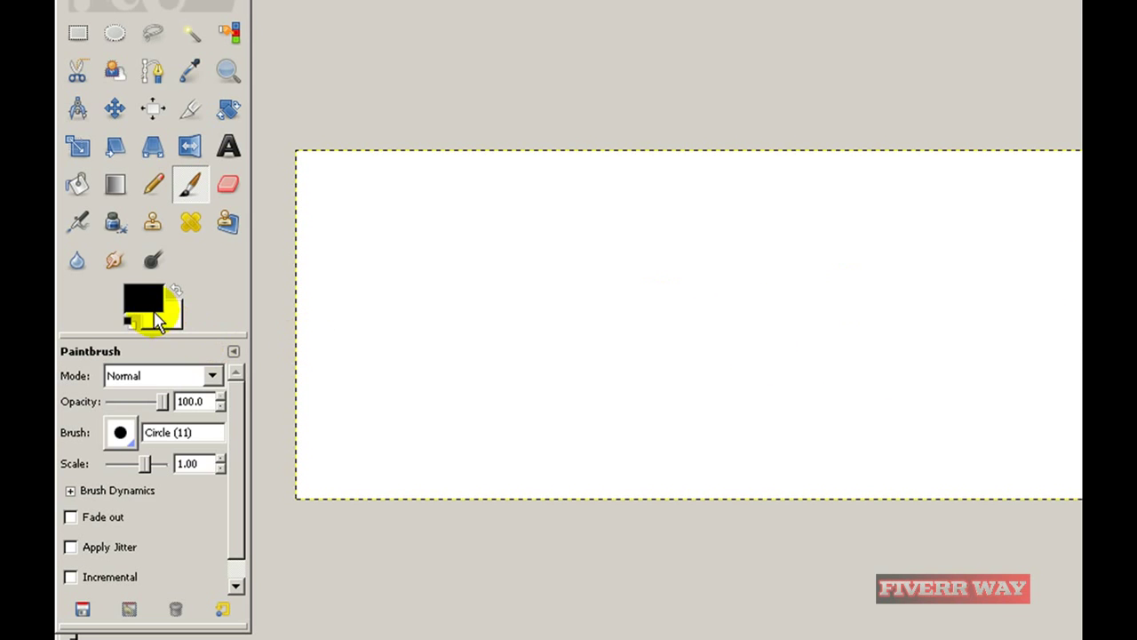
Choose the Blend tool and set the foreground to the saved pale cream colour and the background to c9c195
click(117, 186)
click(144, 300)
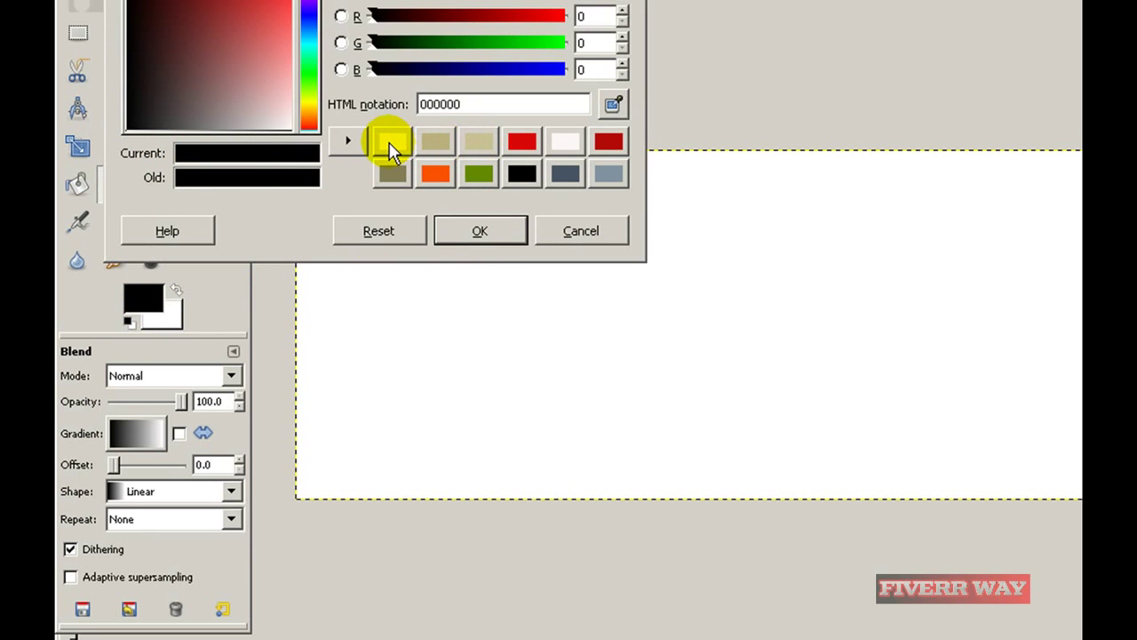
click(391, 142)
click(477, 230)
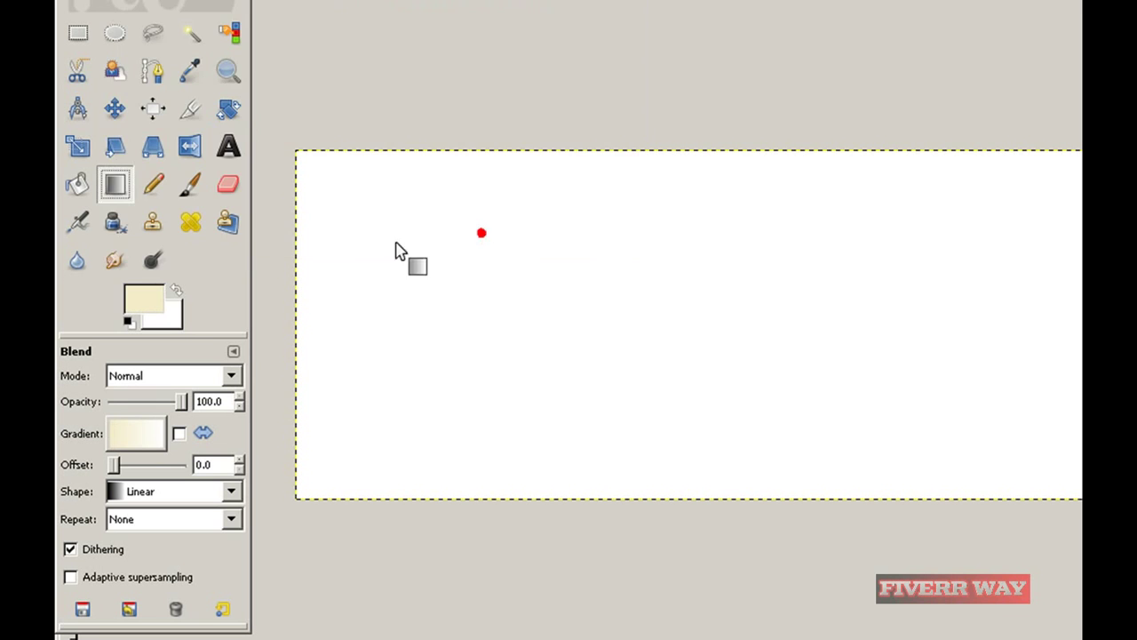
click(155, 320)
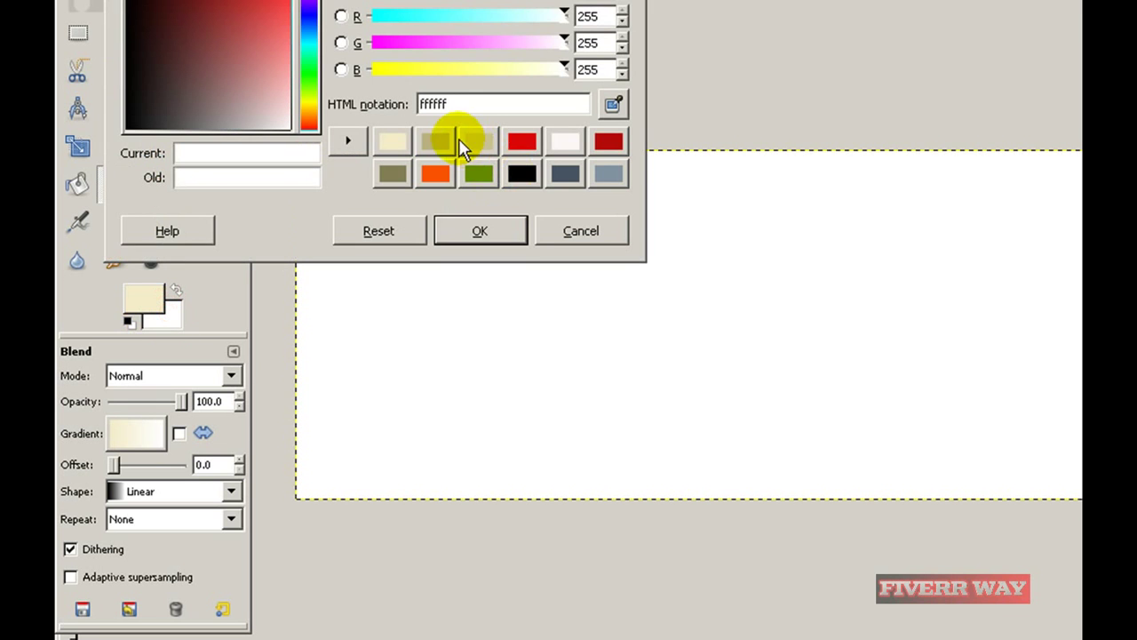
click(477, 142)
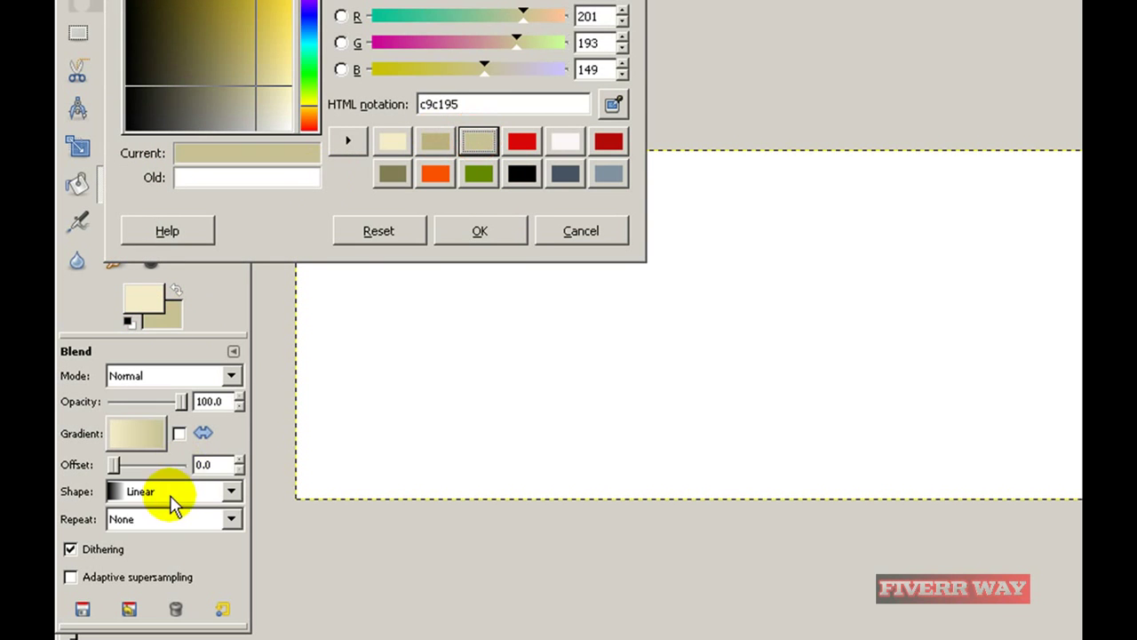
click(497, 233)
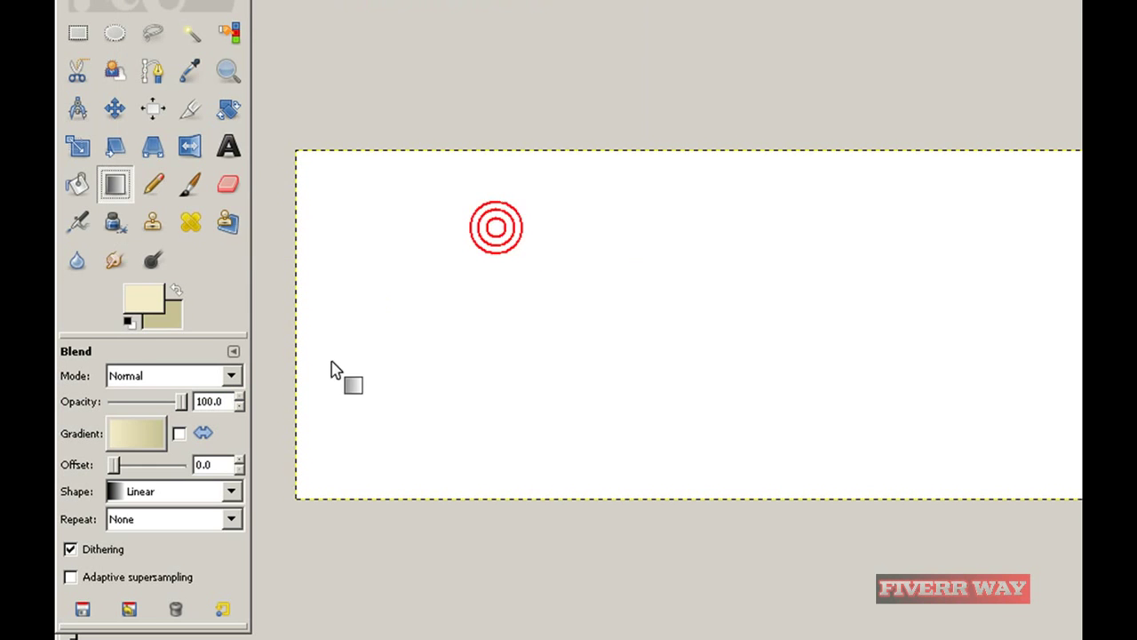
Fill the canvas with a radial gradient running from near its centre to the upper right
click(231, 491)
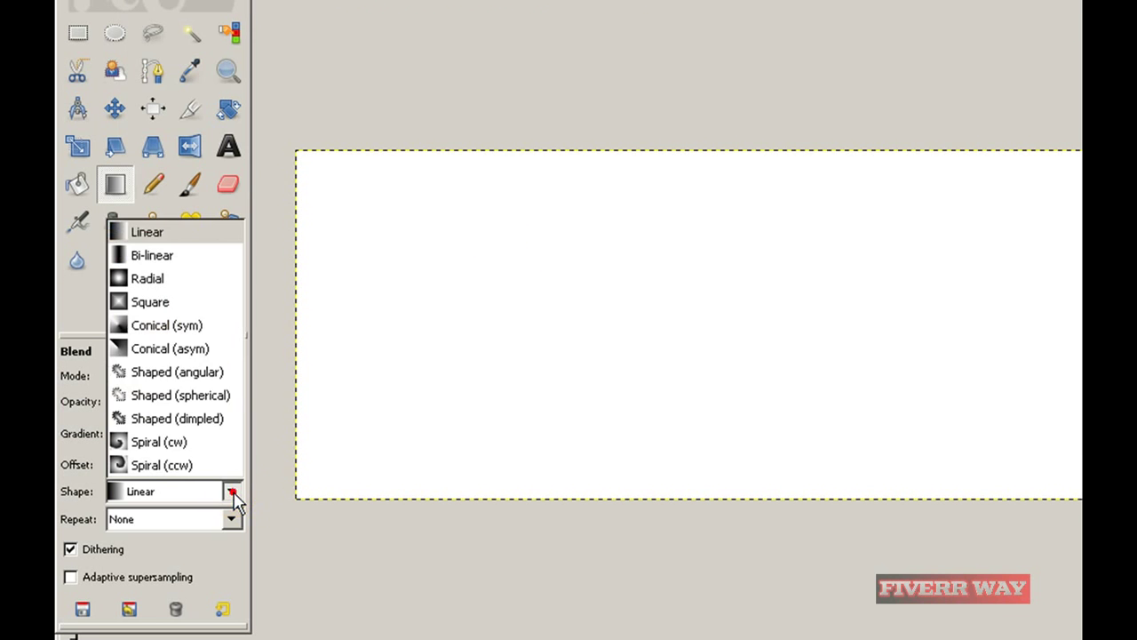
click(206, 289)
drag(702, 322, 1075, 170)
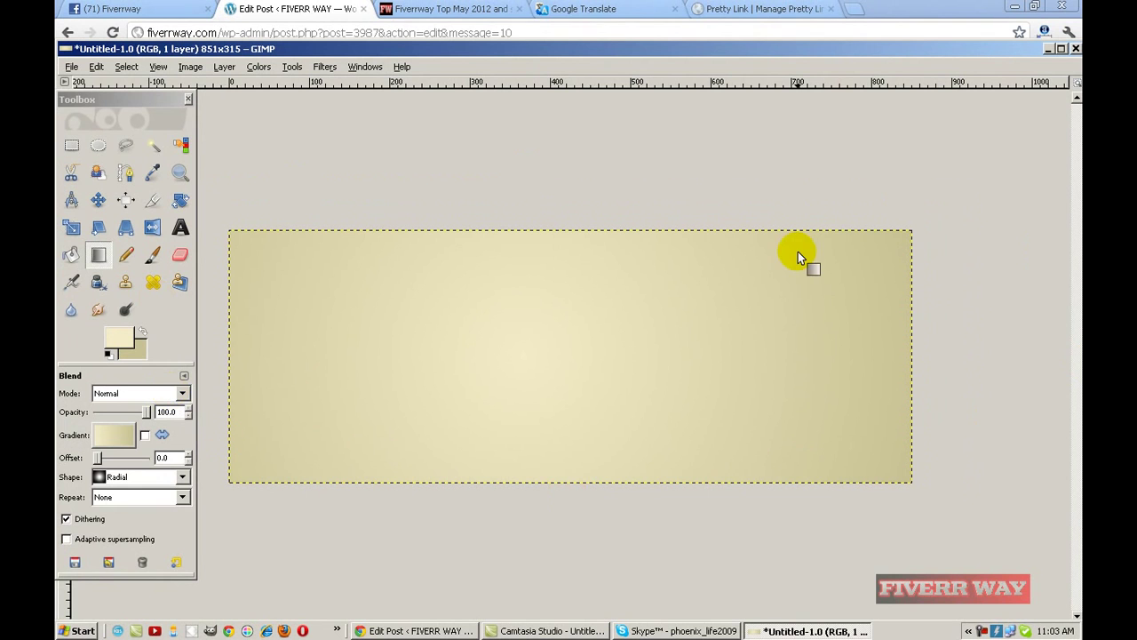
Start saving the image under a new name, "cover background", with the Desktop as the destination folder
click(72, 68)
mouse_move(113, 177)
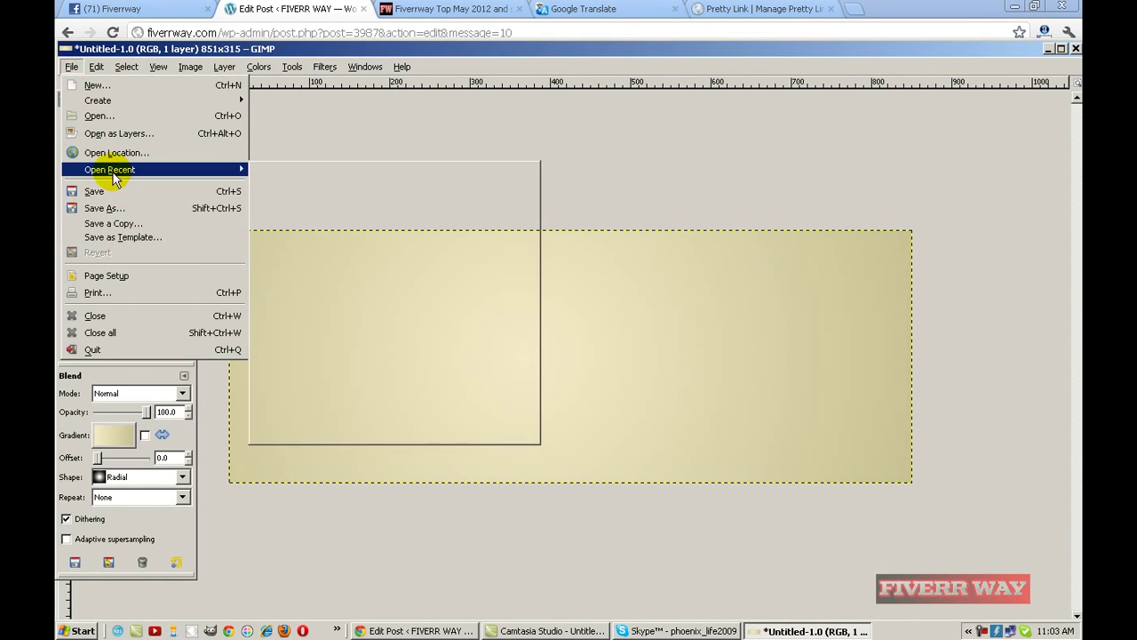
mouse_move(100, 69)
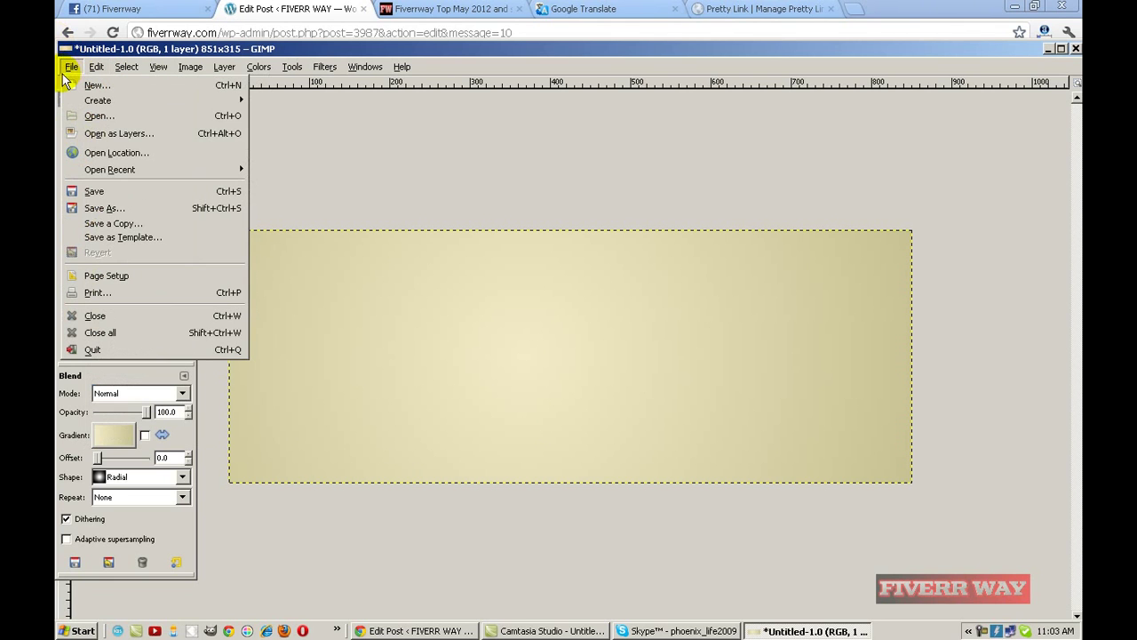
click(87, 210)
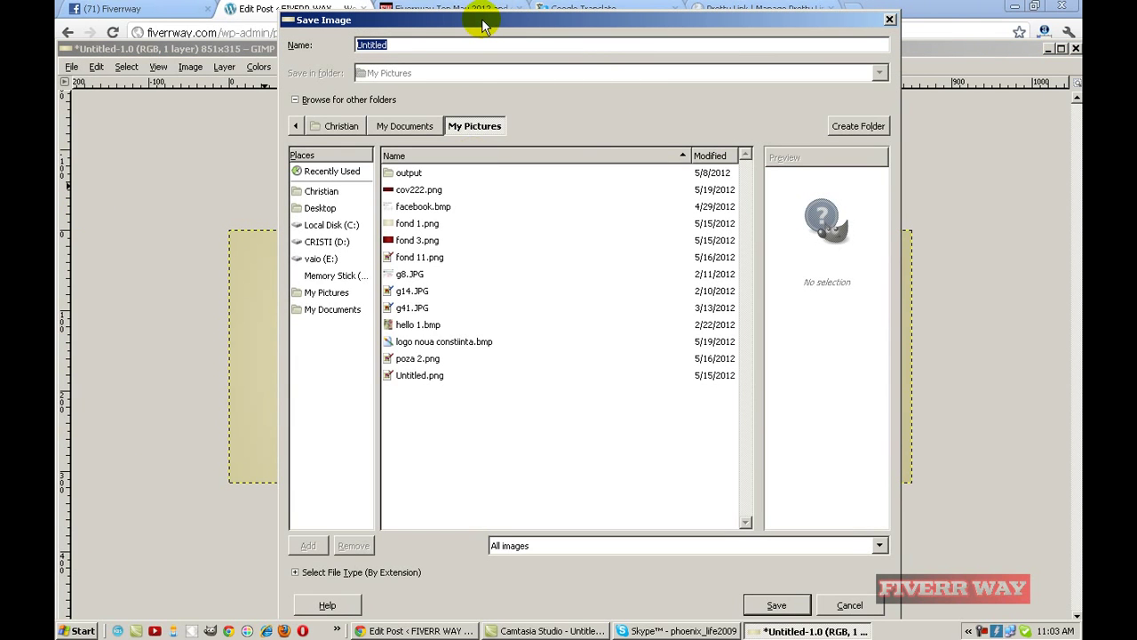
text(cover backgr)
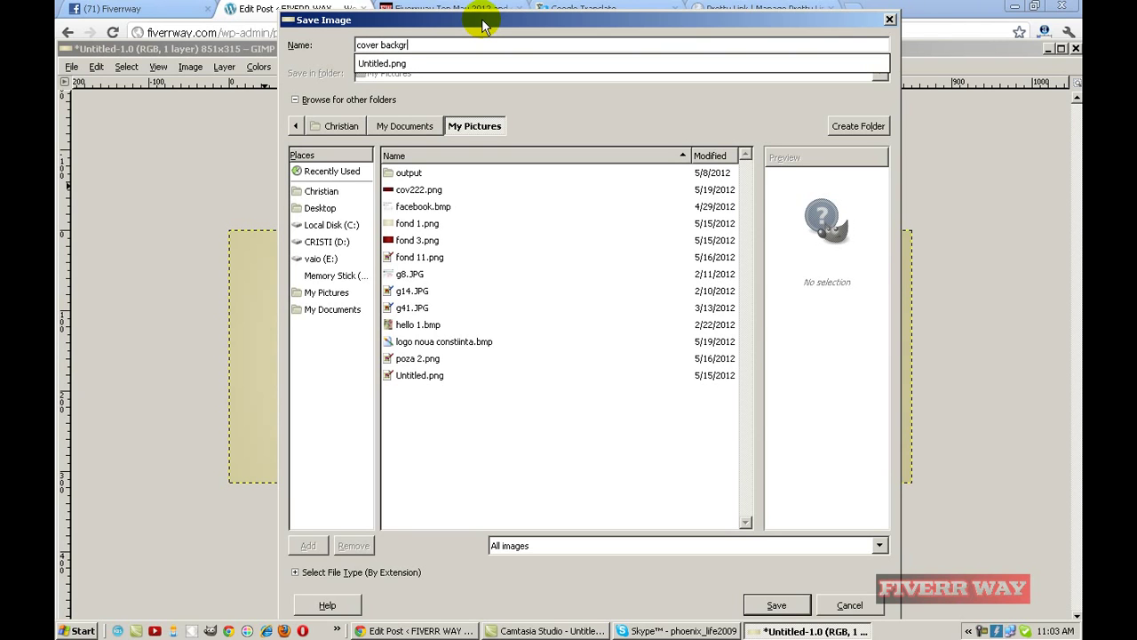
text(ound)
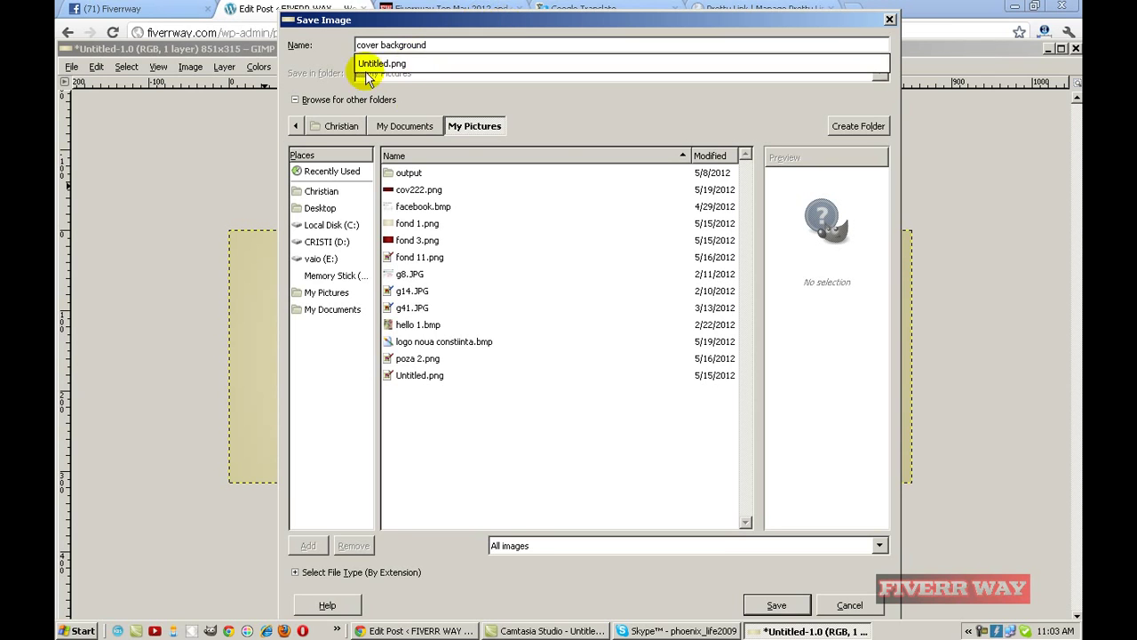
click(575, 99)
click(321, 209)
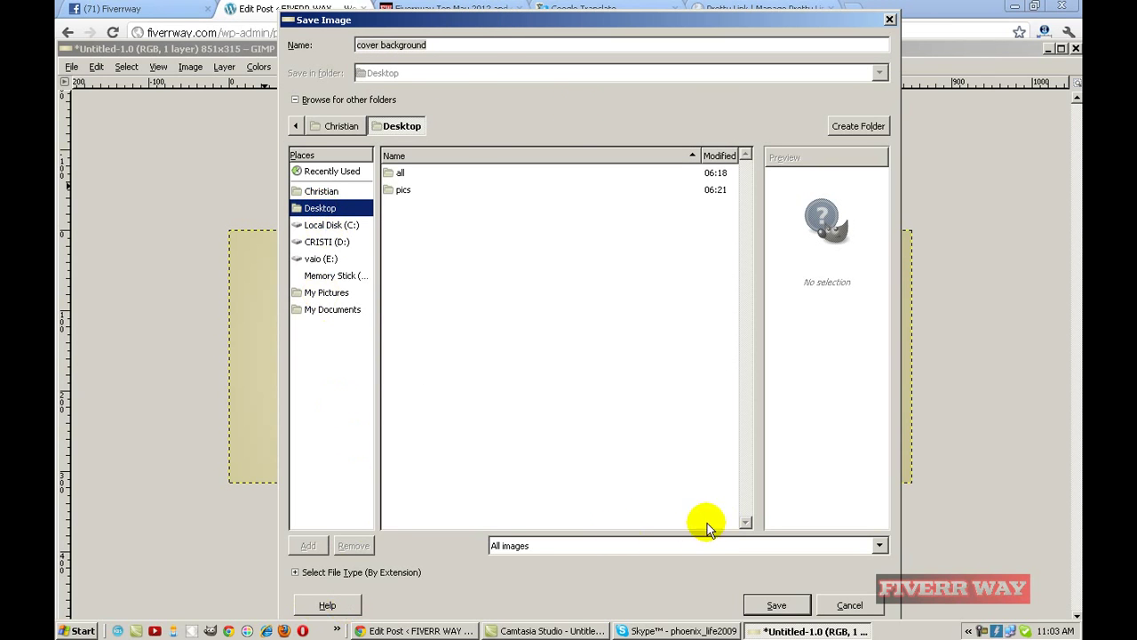
Choose PNG as the file type and save the image with the default PNG options
click(295, 573)
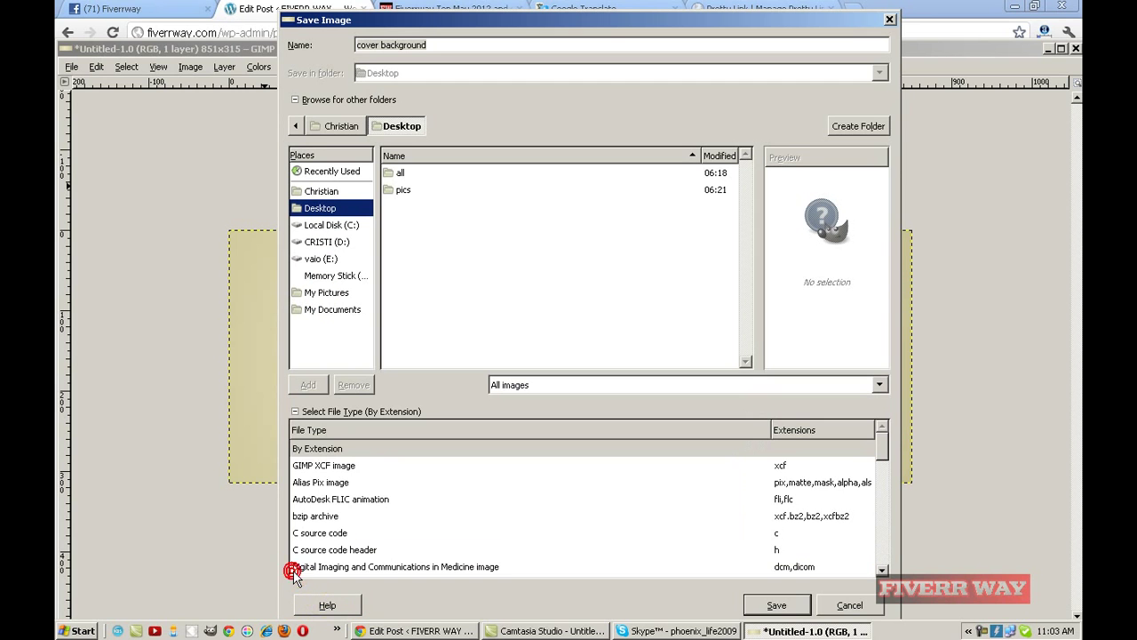
drag(880, 451, 881, 519)
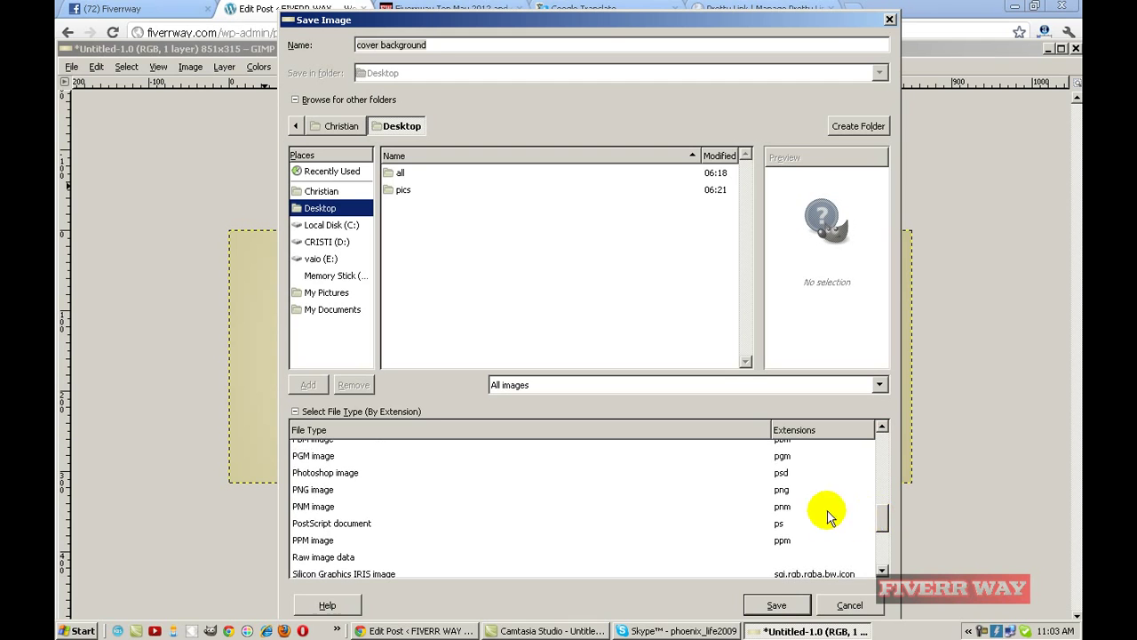
click(786, 489)
click(778, 607)
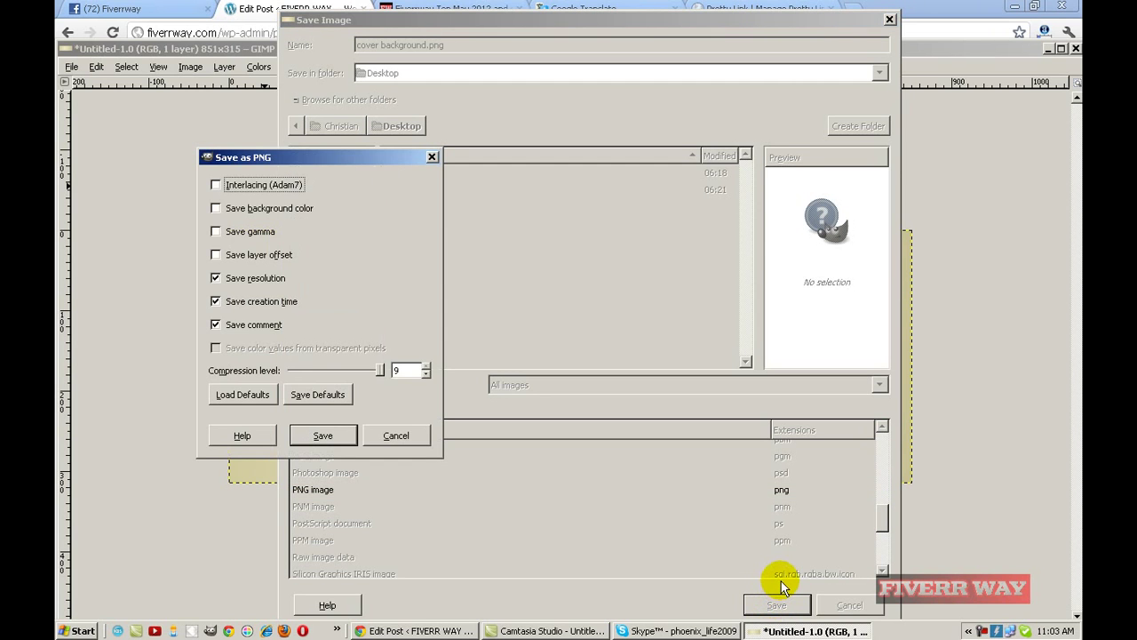
click(328, 436)
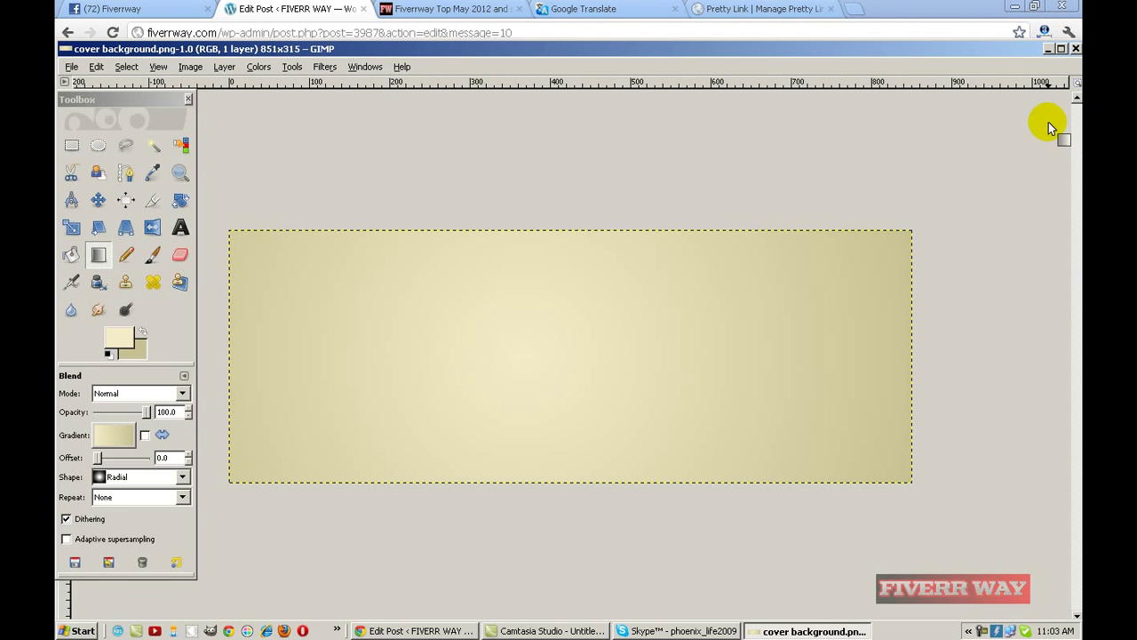
Close the saved image and GIMP, and minimize the browser to reach the desktop
click(1075, 49)
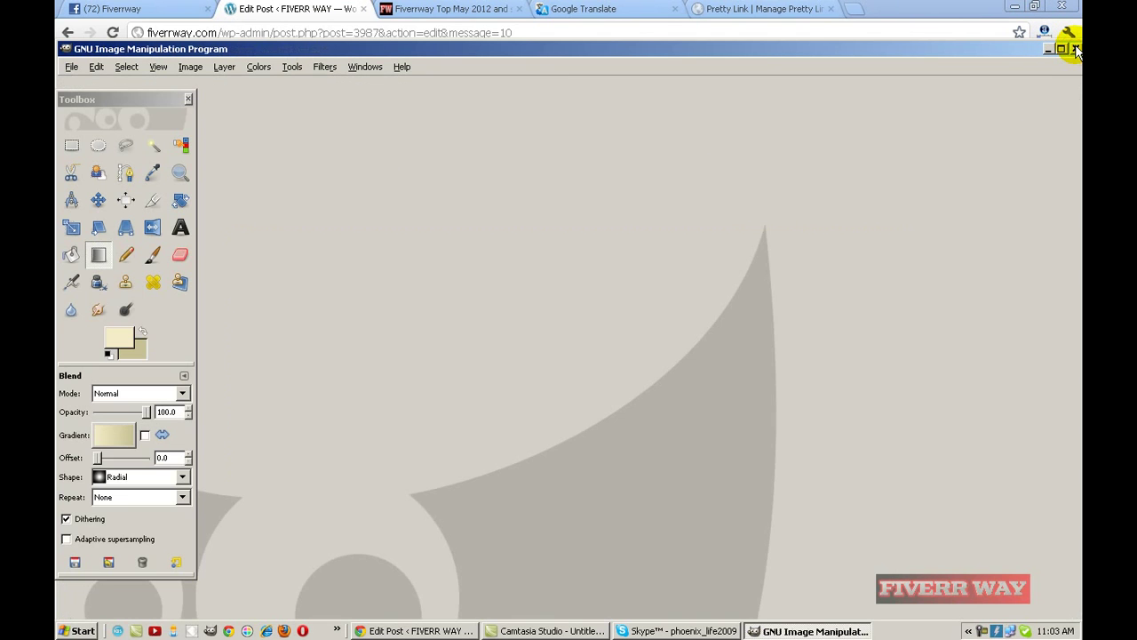
click(1075, 49)
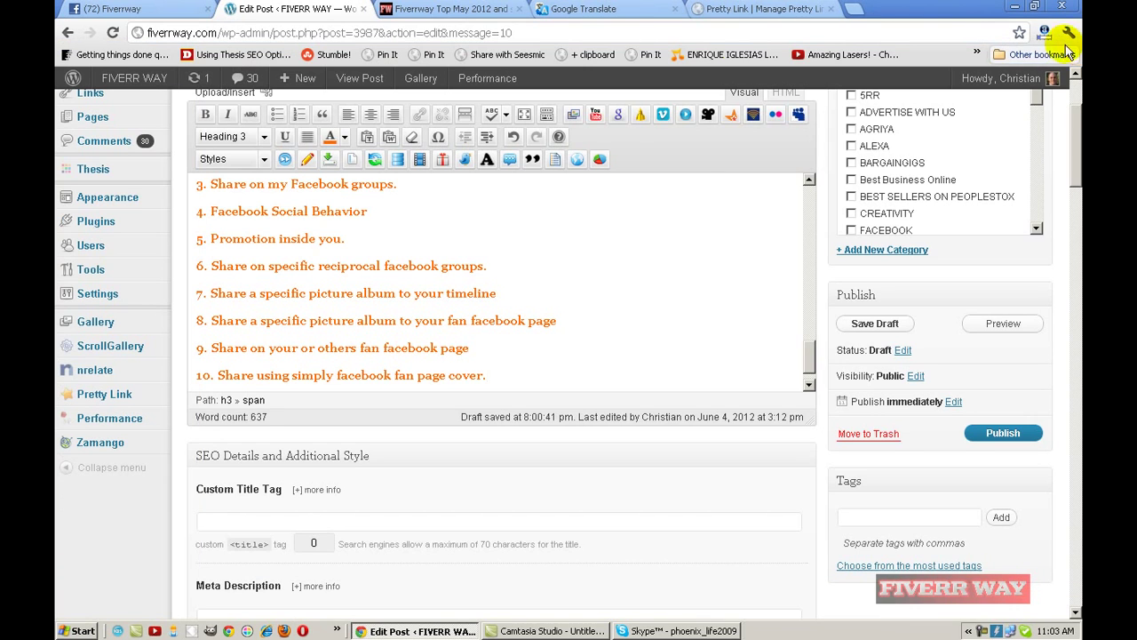
click(1018, 8)
Move the pics folder and the cover background file to free desktop space, and check the image in Microsoft Photo Editor
drag(338, 33, 337, 45)
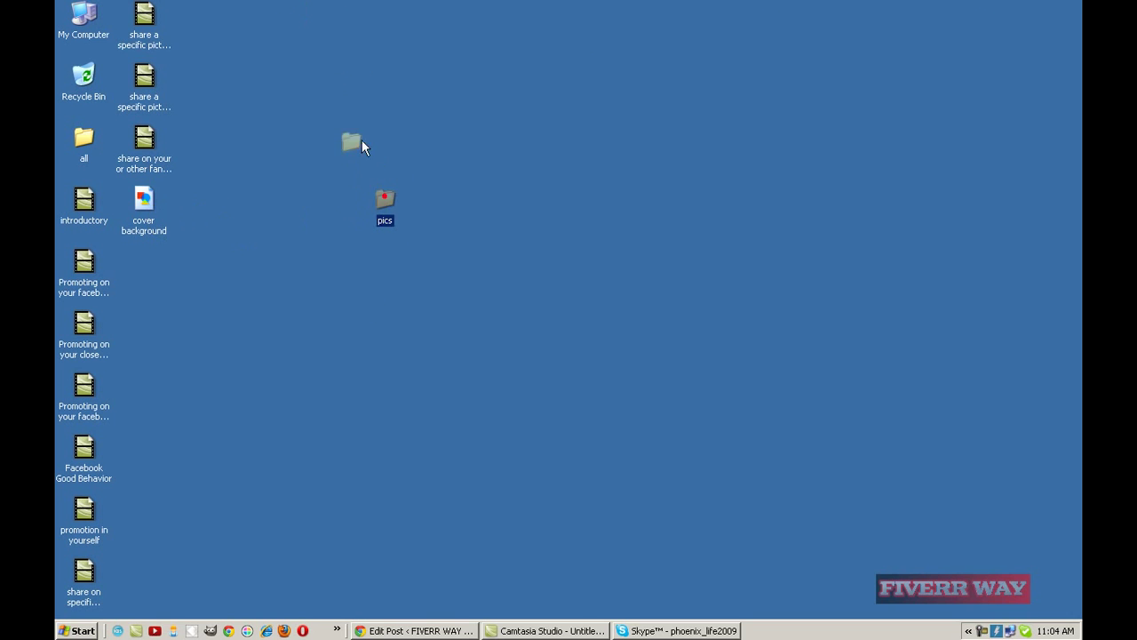
drag(143, 200, 514, 255)
click(503, 210)
click(503, 210)
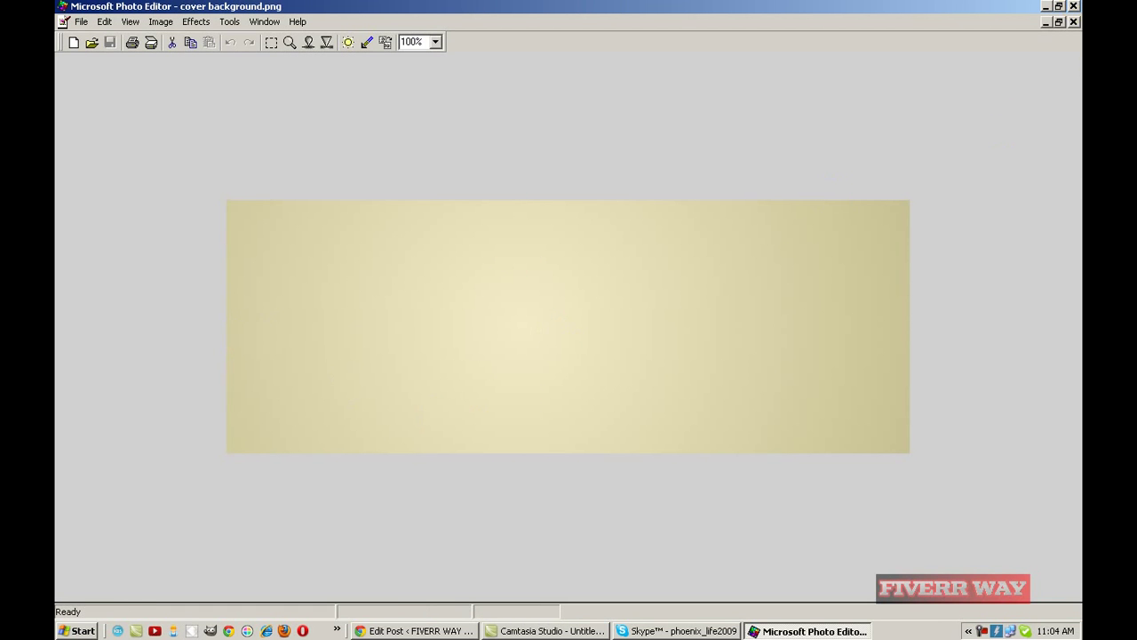
click(1074, 22)
click(1074, 7)
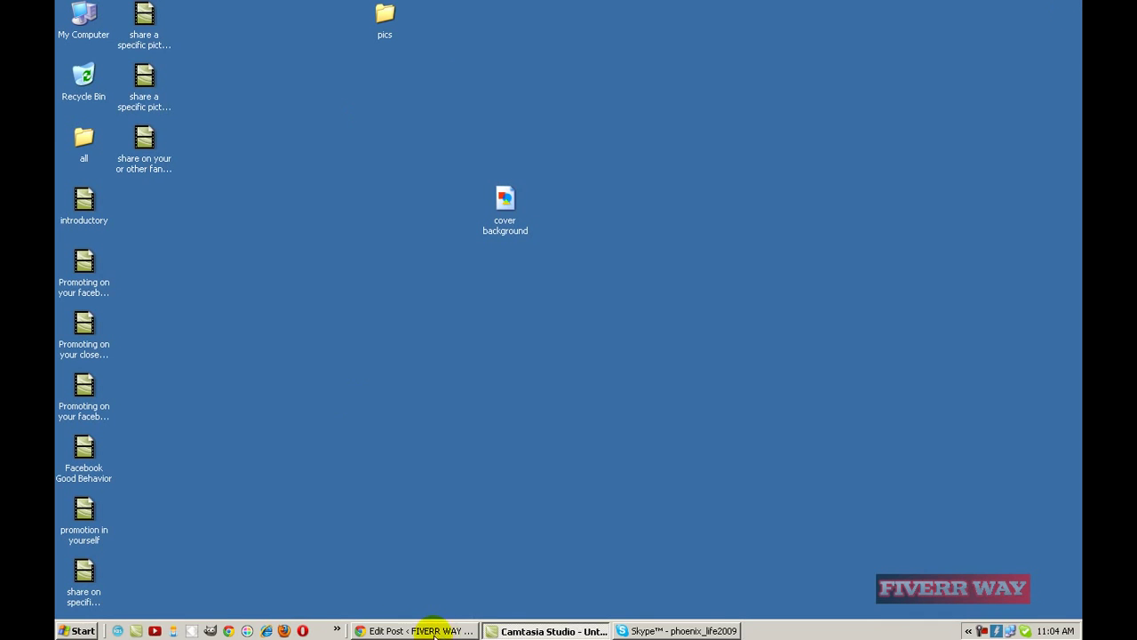
Launch PhotoScape and load cover background.png from the Desktop folder into its Editor
click(337, 630)
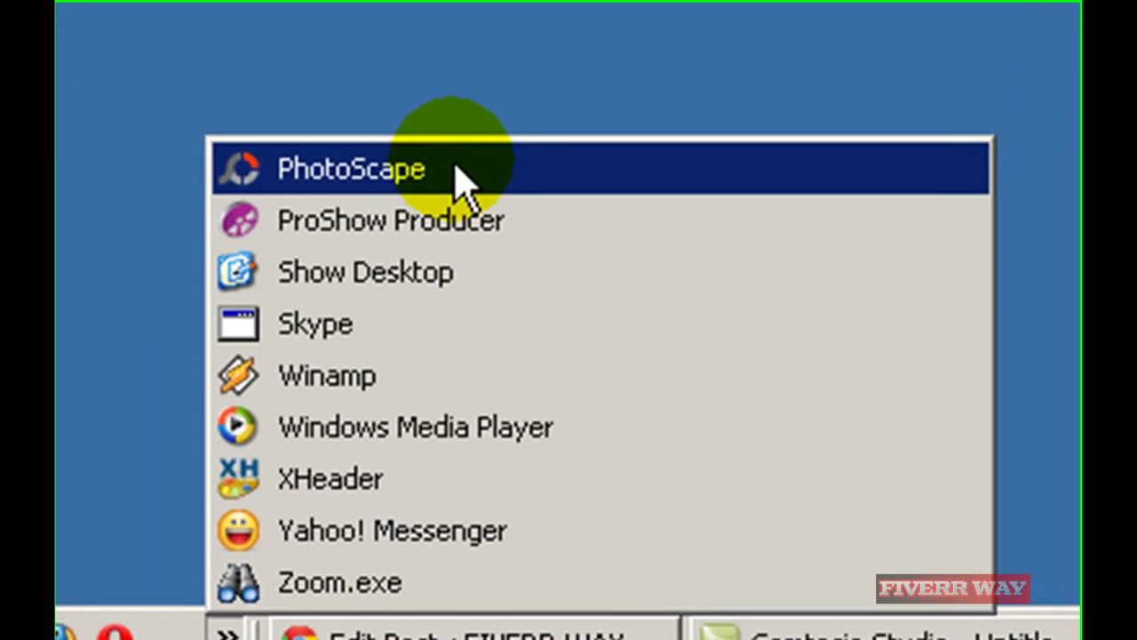
click(426, 169)
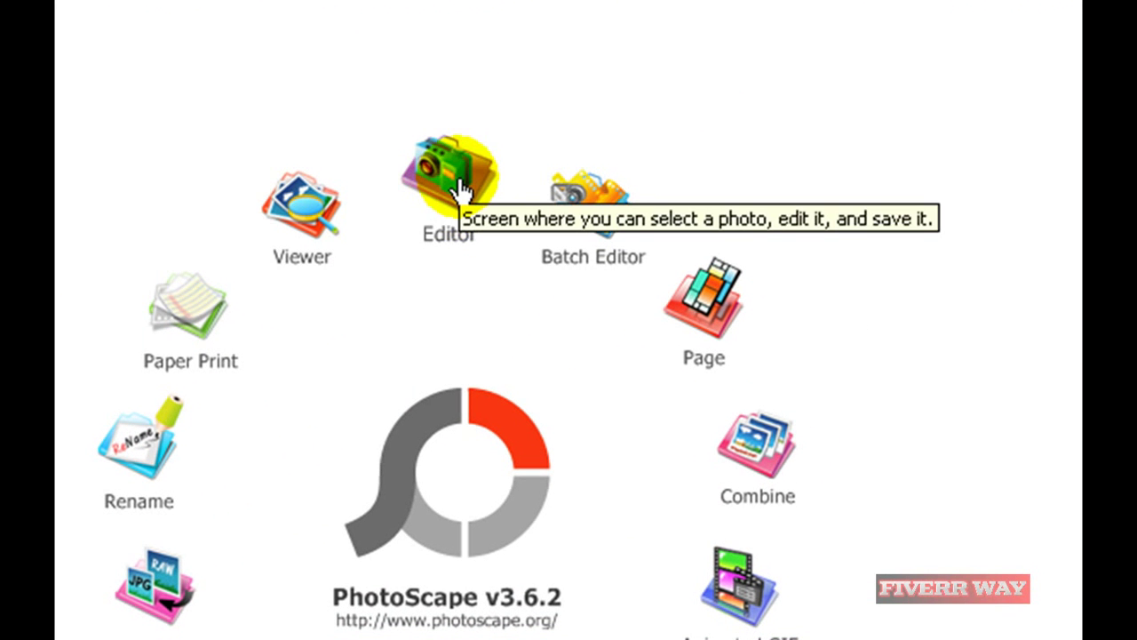
click(461, 188)
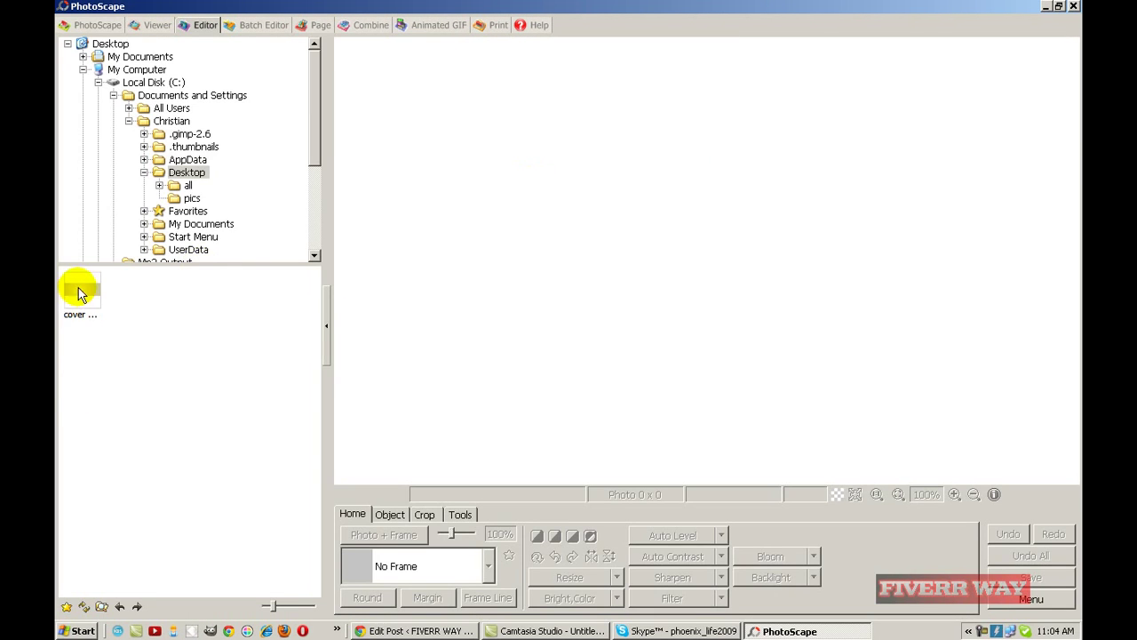
click(78, 294)
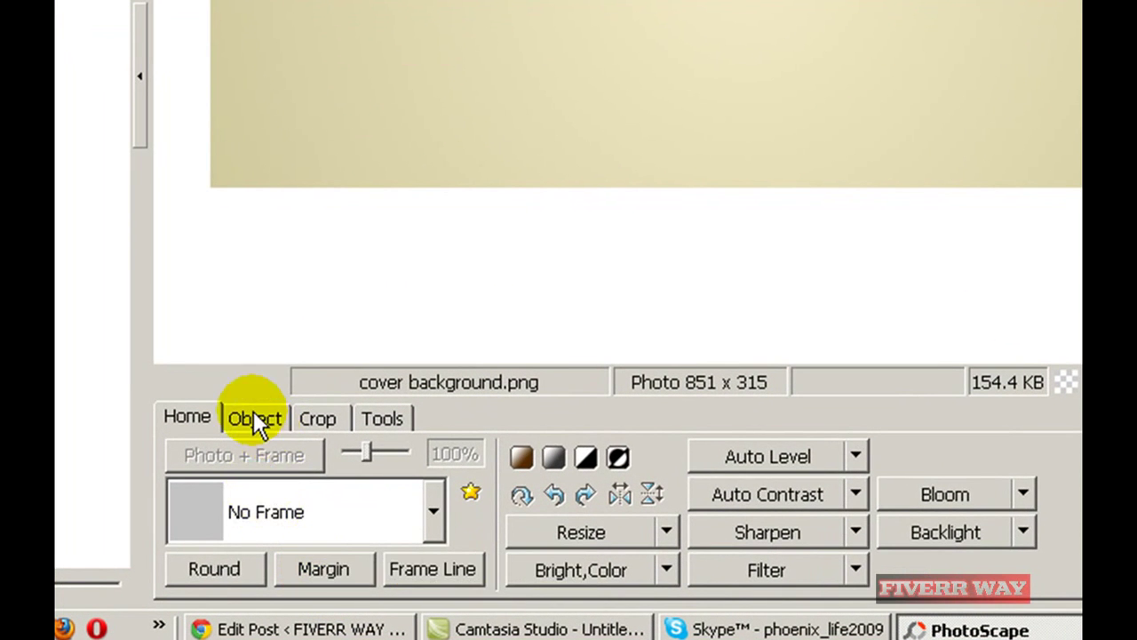
Insert seoclerks.jpg from the Desktop pics folder as a photo object on the cover background at opacity 255
click(254, 415)
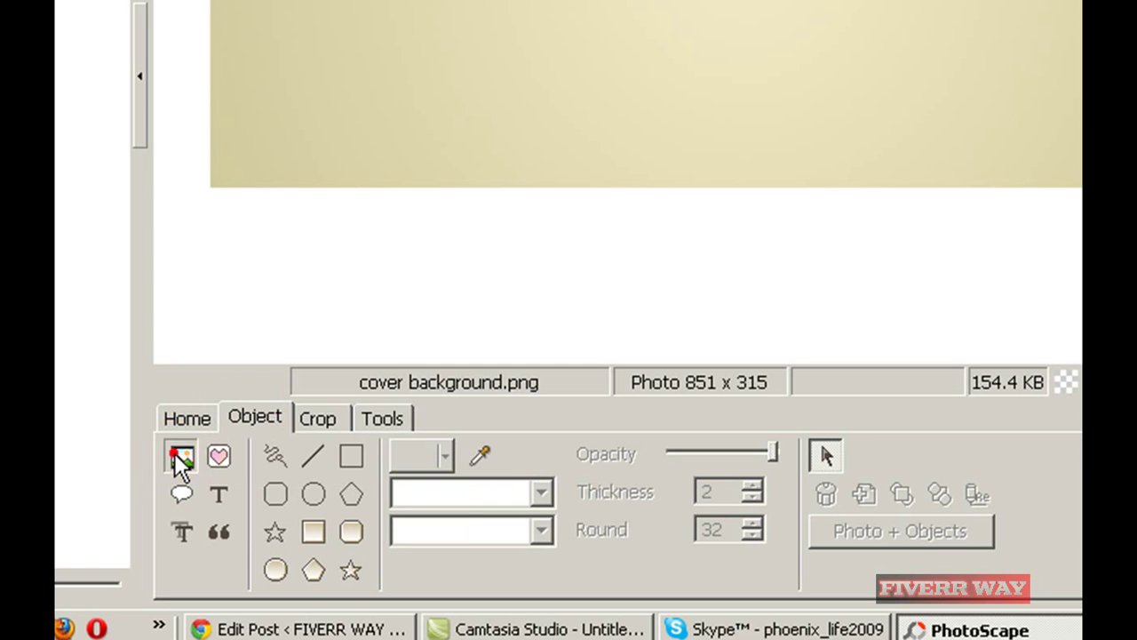
click(175, 452)
click(246, 428)
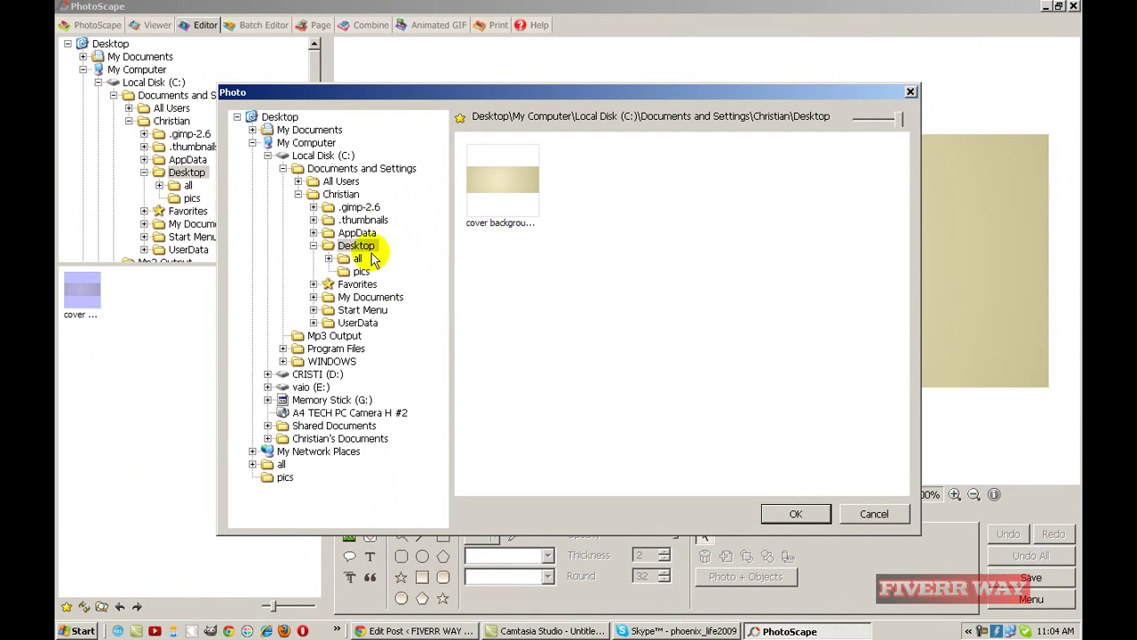
click(343, 271)
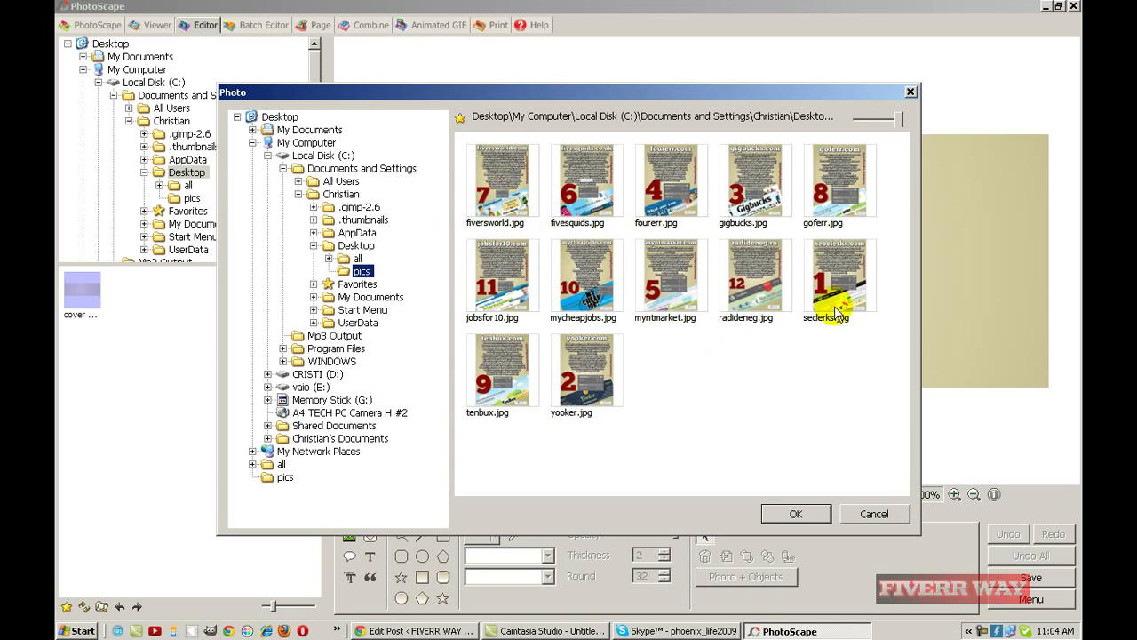
click(798, 512)
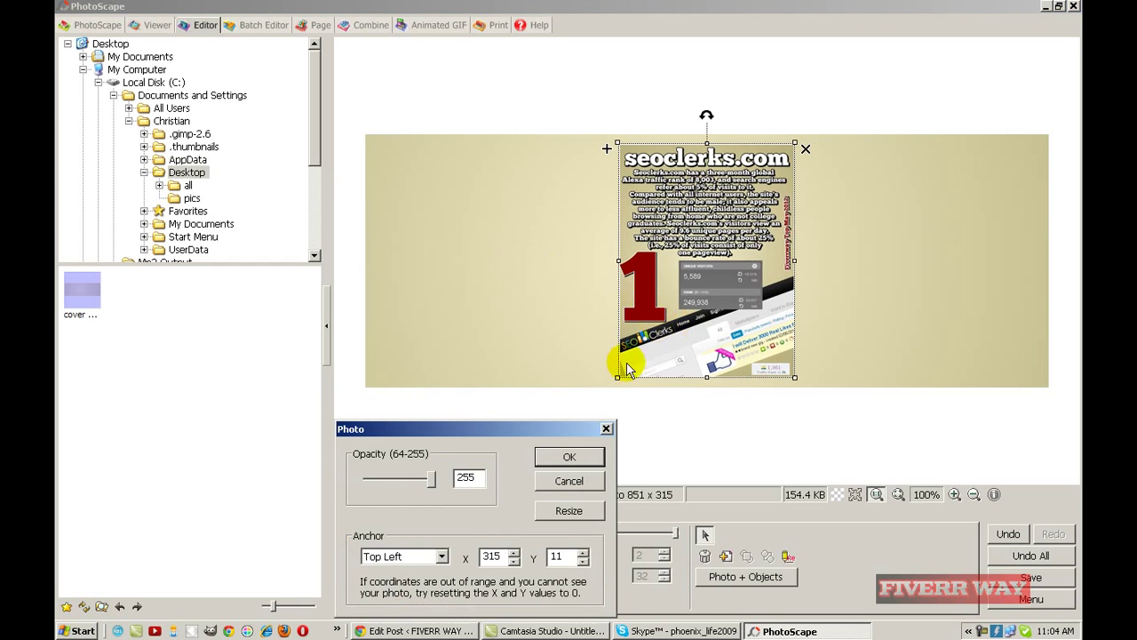
click(569, 456)
Resize the seoclerks photo, tilt it slightly counterclockwise and place it at the left edge of the cover background
drag(617, 381, 740, 267)
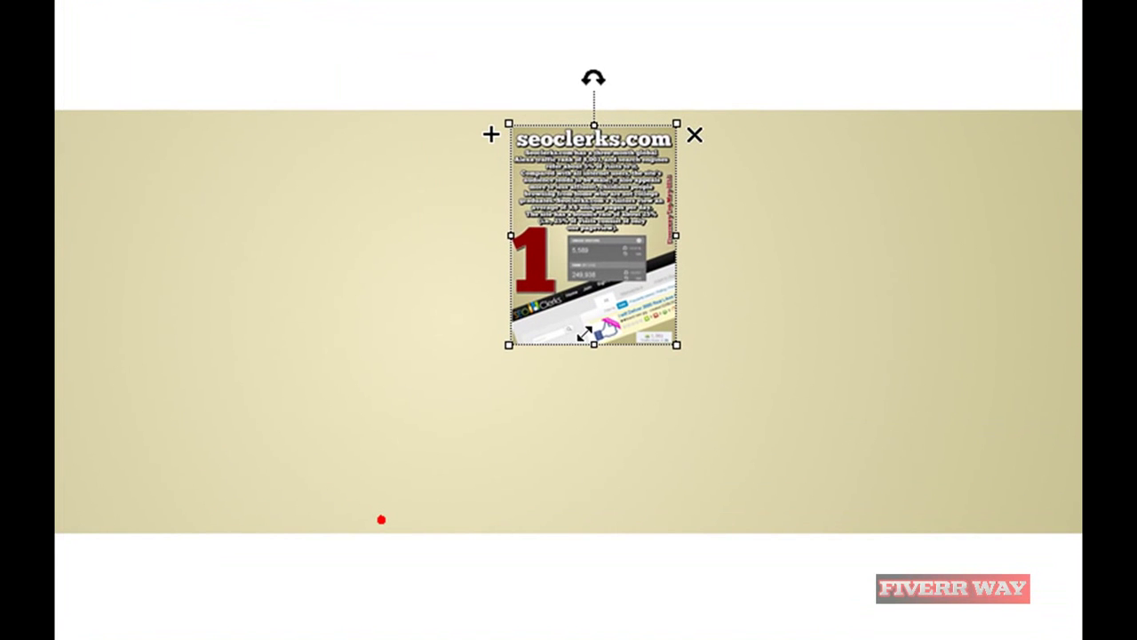
drag(586, 233, 182, 320)
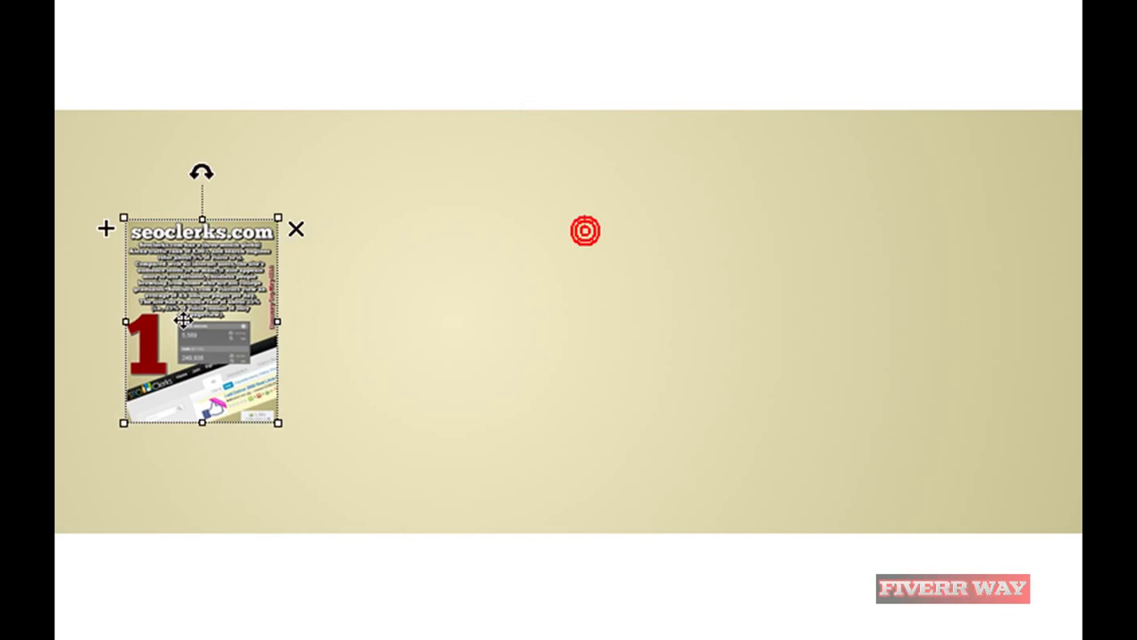
drag(202, 171, 158, 172)
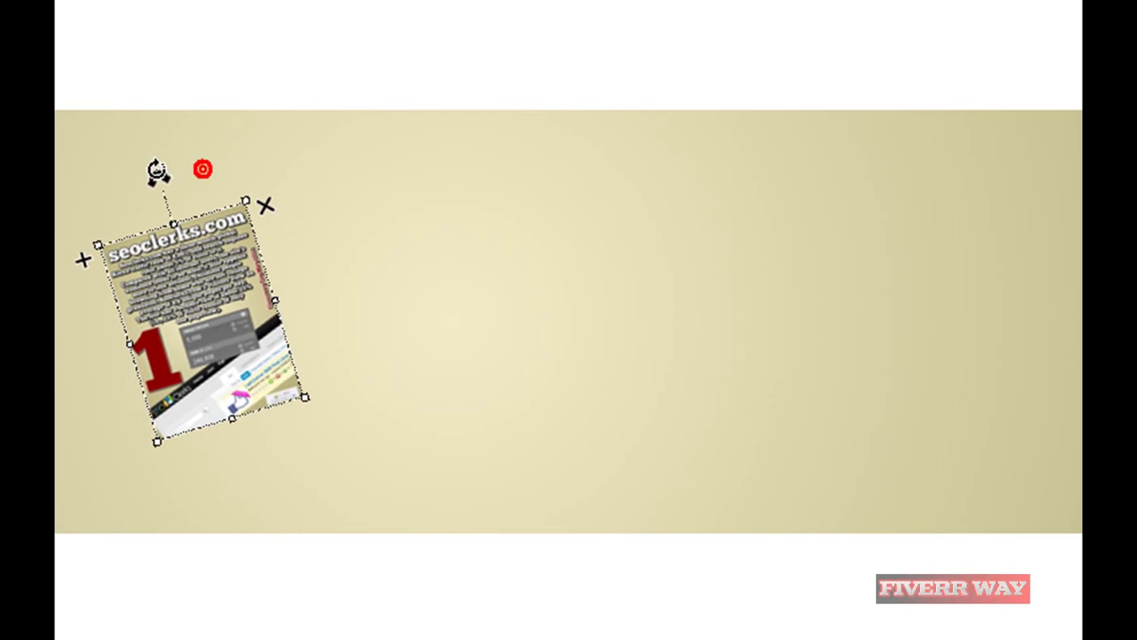
drag(157, 441, 133, 470)
drag(165, 381, 105, 328)
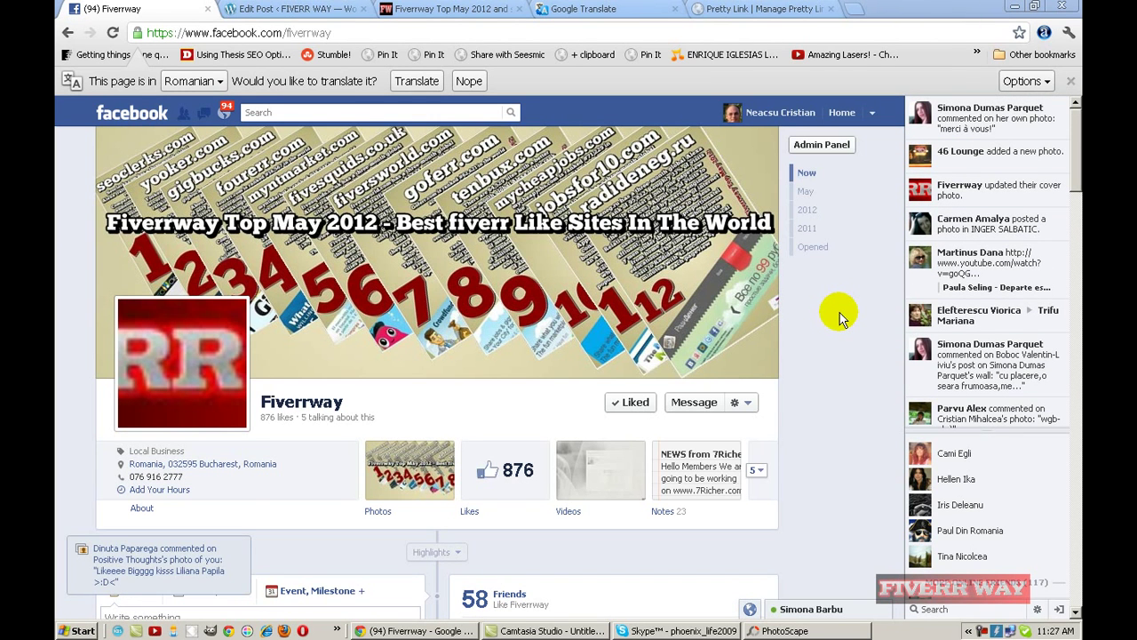
Check the finished final cover image from the desktop in Microsoft Photo Editor, and return to the Fiverrway Facebook page in the browser
click(1010, 6)
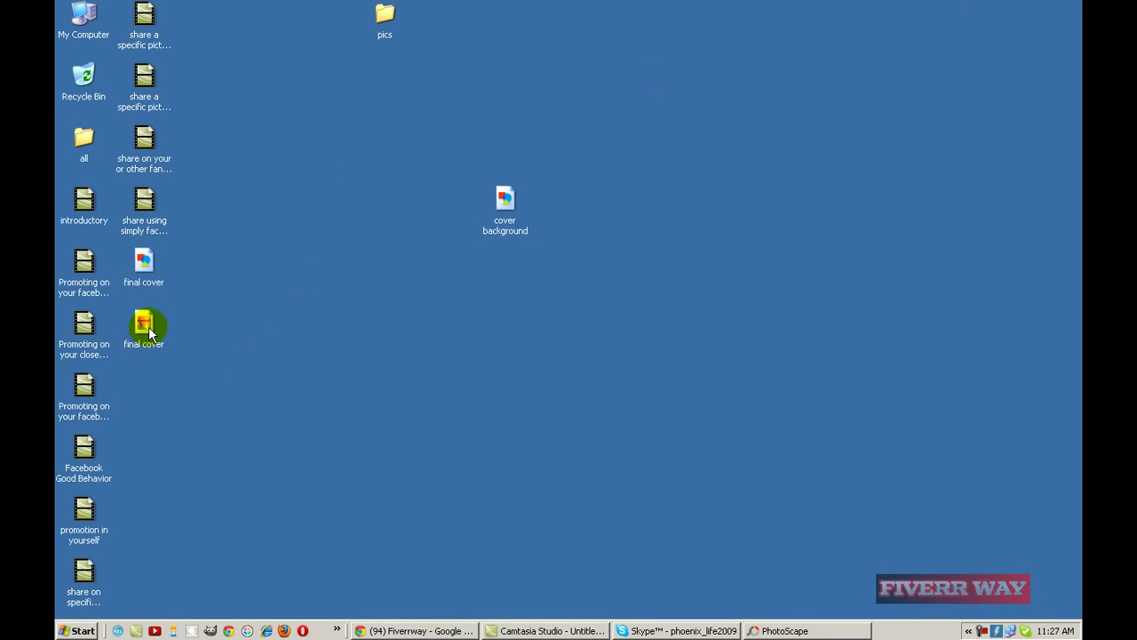
double_click(146, 271)
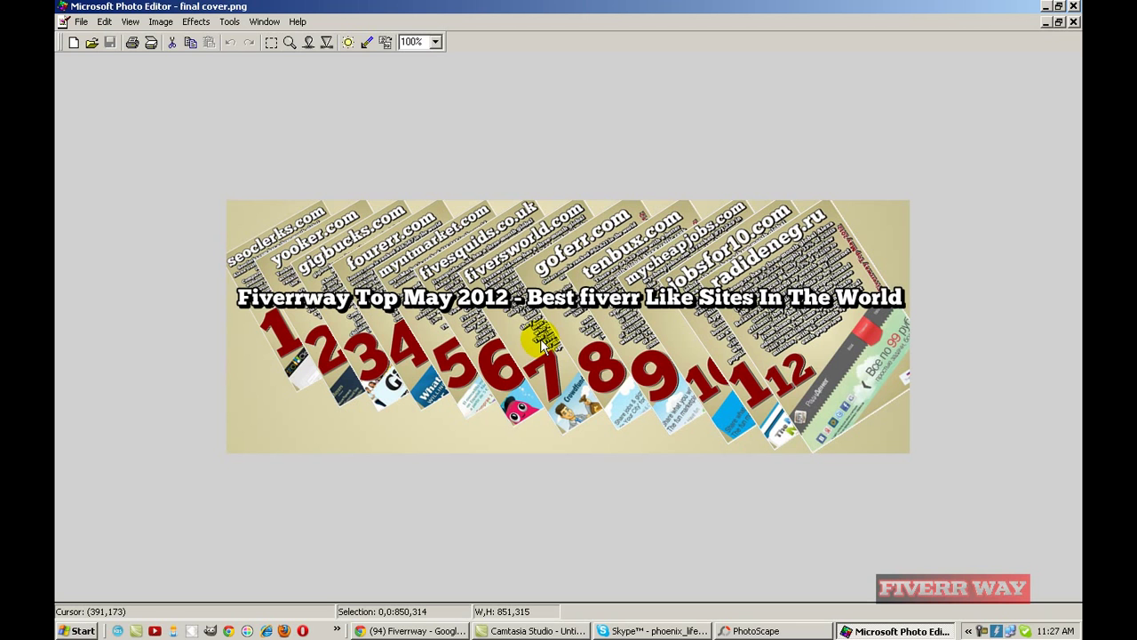
click(1074, 7)
click(370, 628)
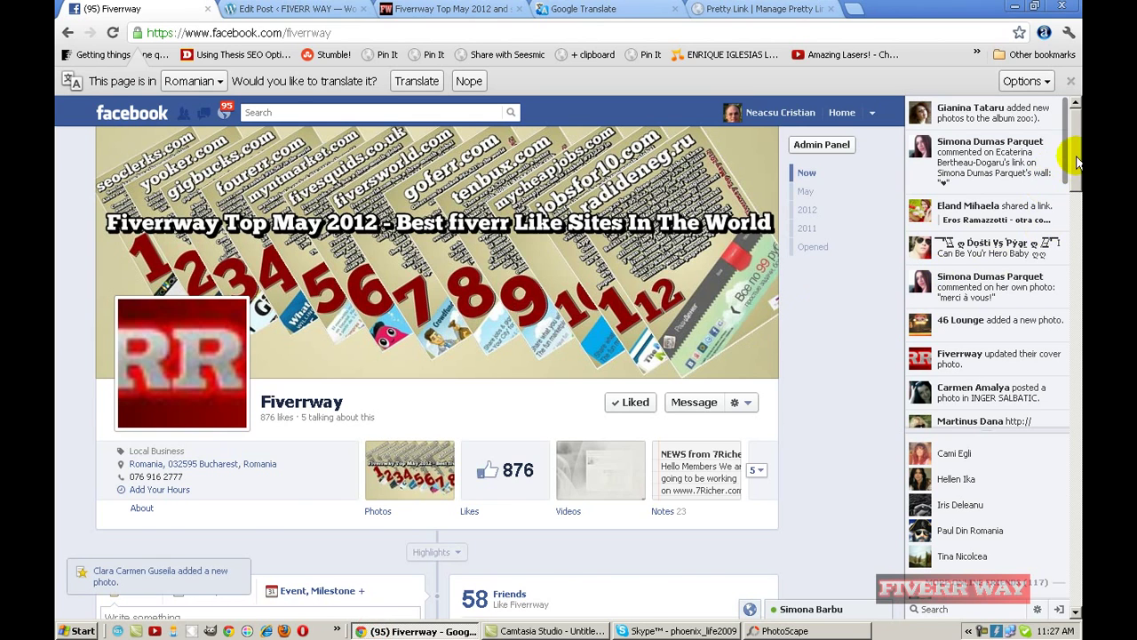
drag(1078, 163, 1066, 129)
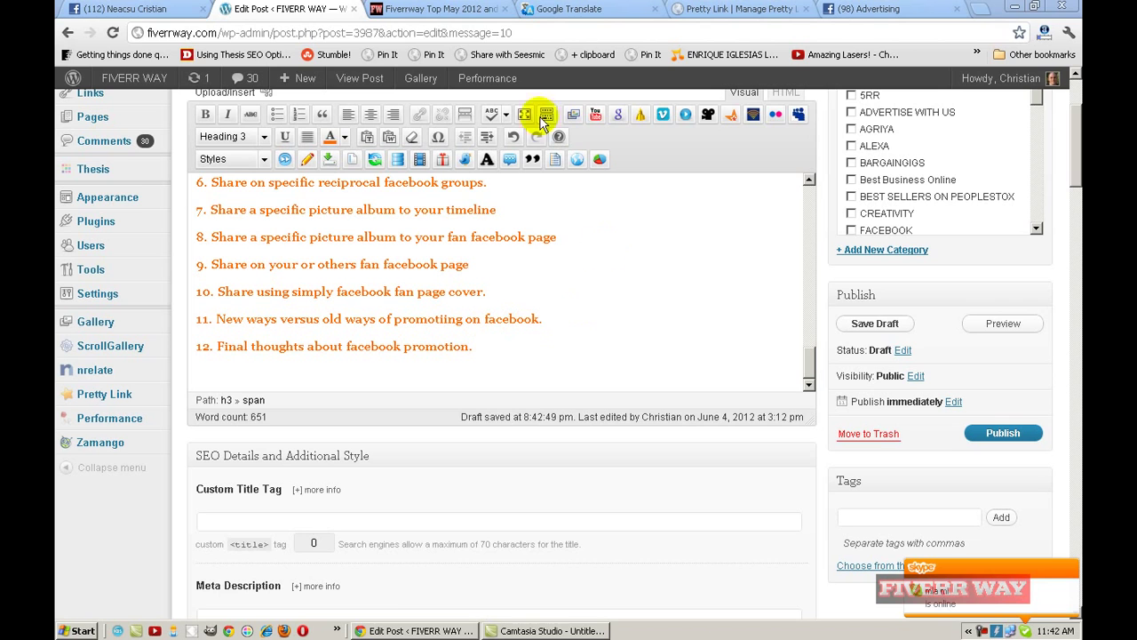
Return to the Facebook home feed and switch to using Facebook as the Gandurile Schimba Viata page
click(127, 9)
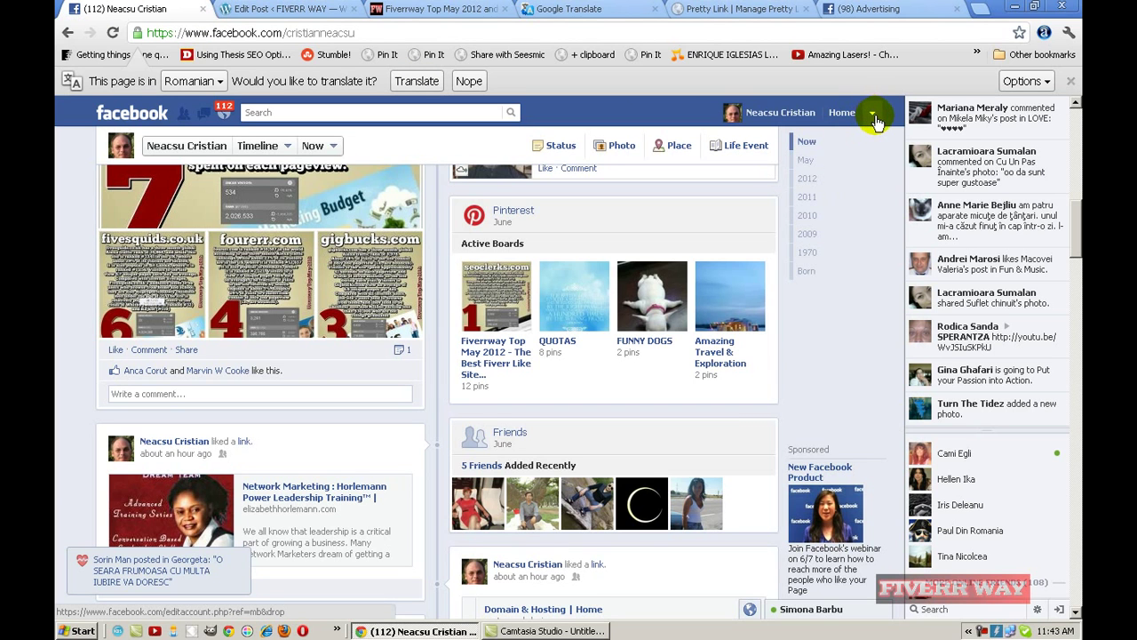
click(841, 117)
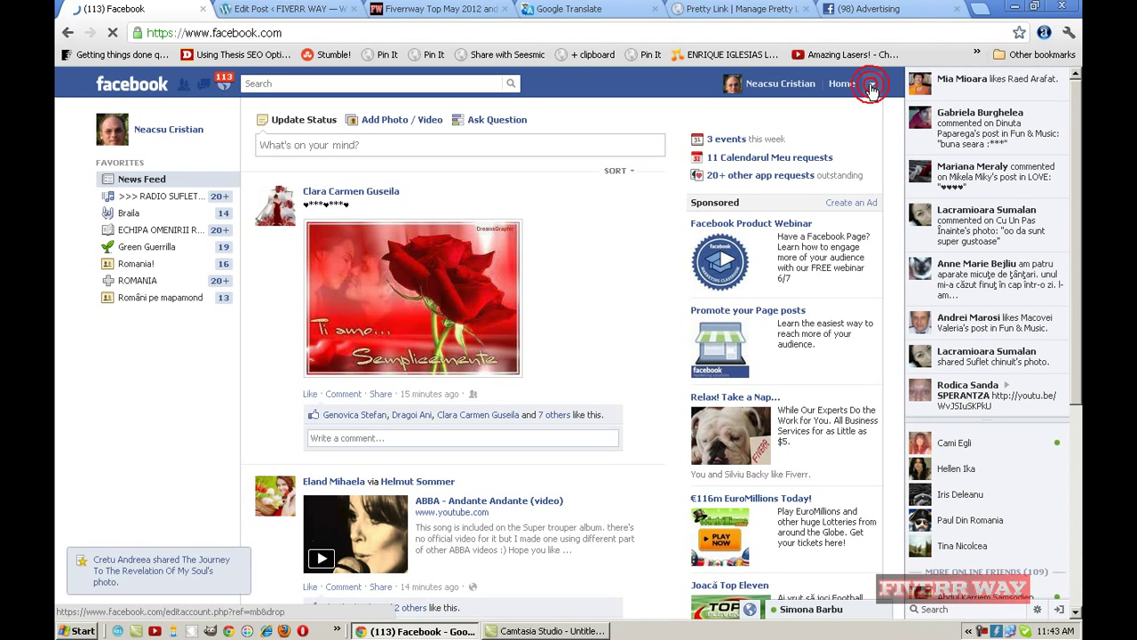
click(871, 85)
click(785, 127)
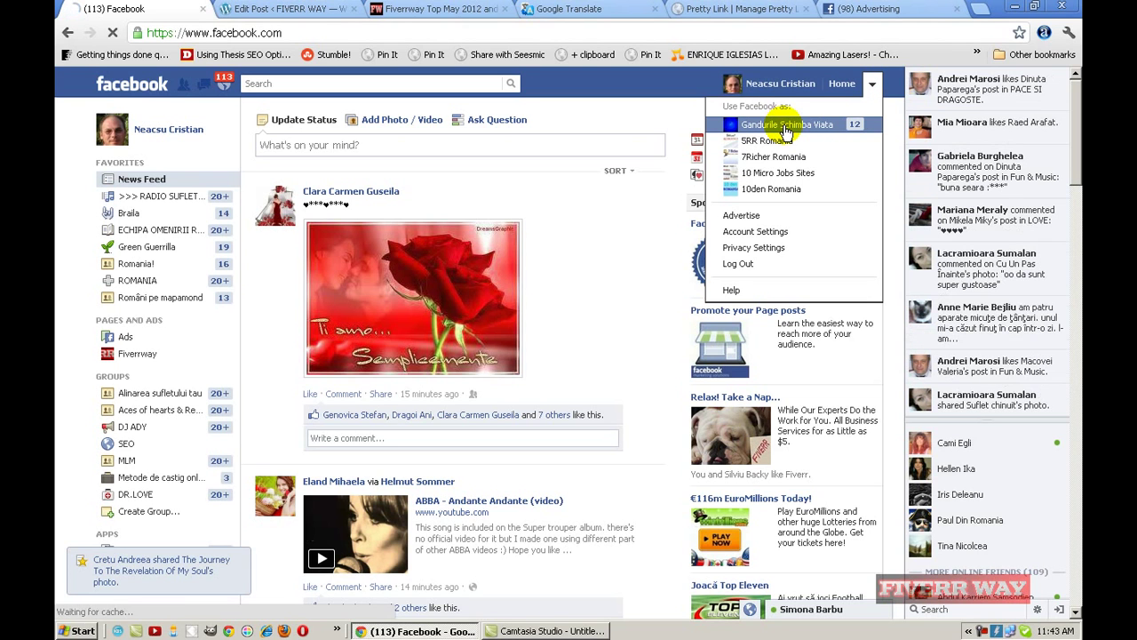
click(811, 131)
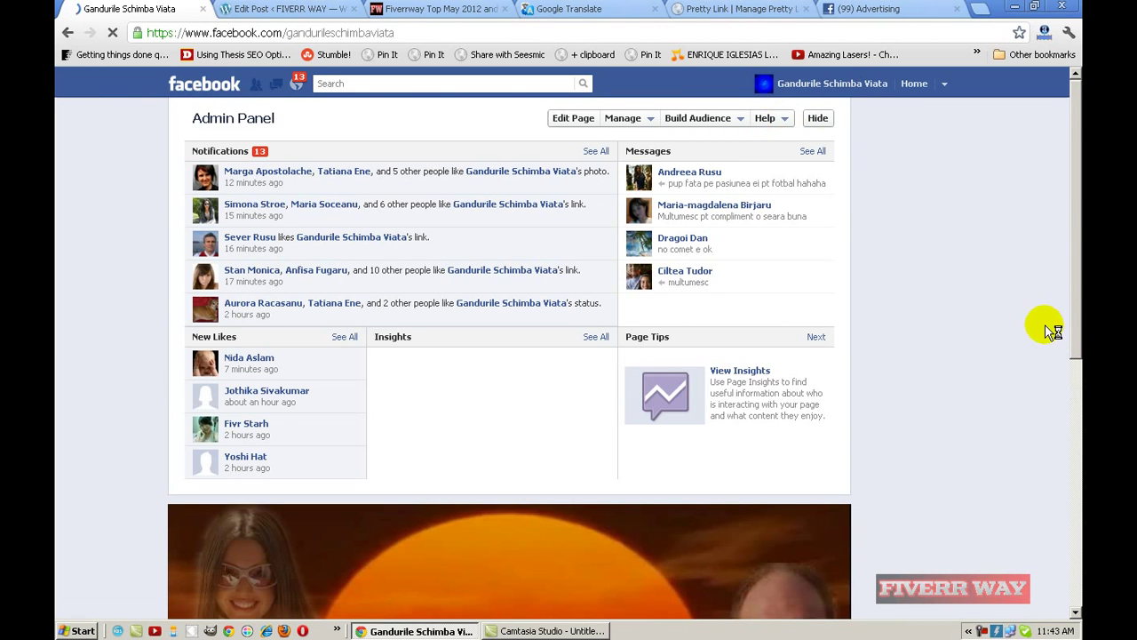
Find the "16. Don't give up!!!" post on the page timeline and examine its organic and viral reach breakdown
click(1074, 133)
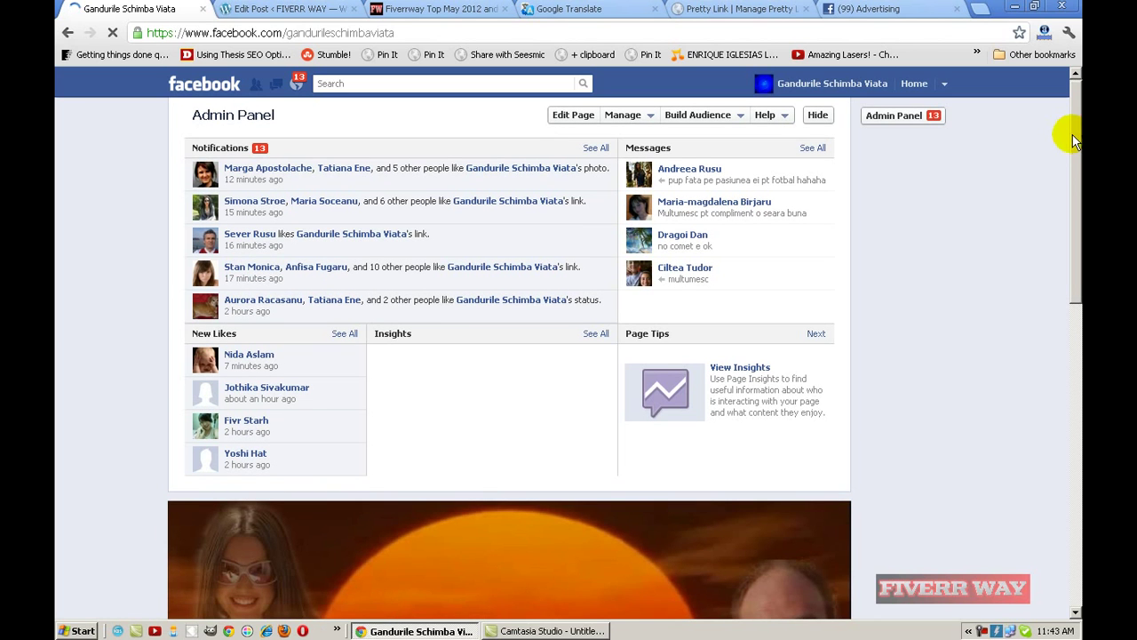
drag(1074, 241, 1078, 321)
scroll(1075, 335, down, 4)
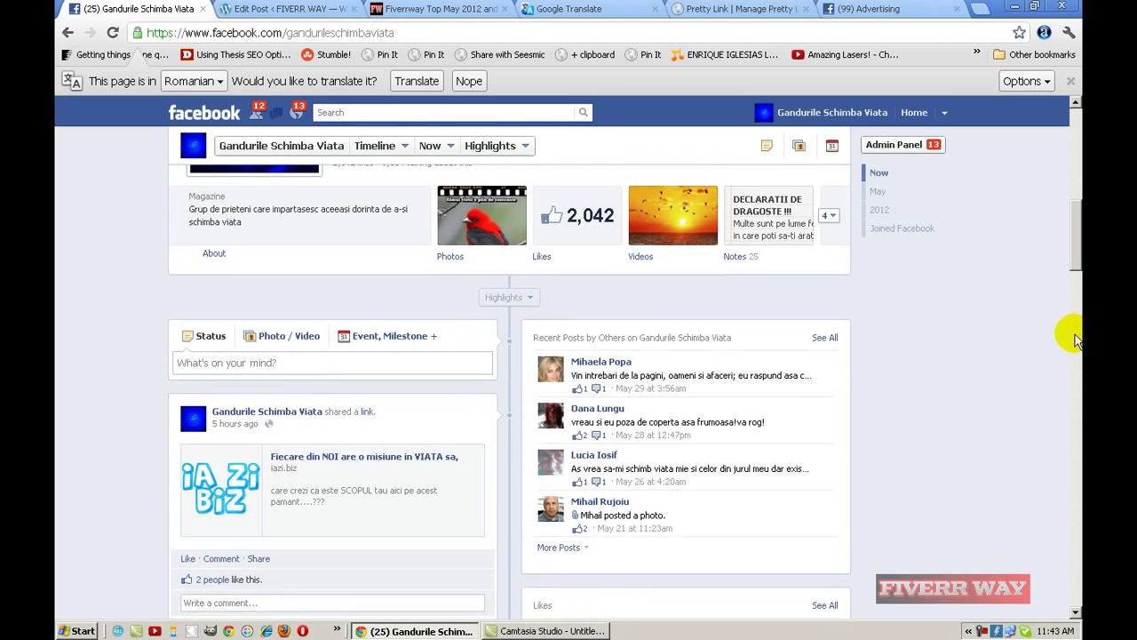
scroll(1070, 373, down, 5)
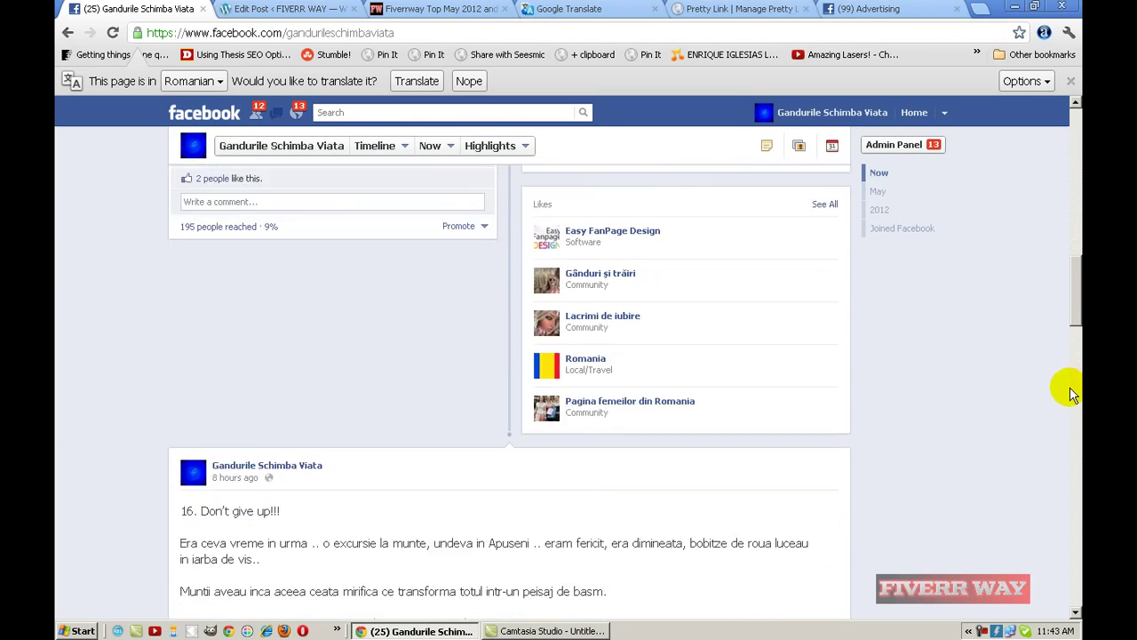
scroll(1071, 413, down, 1)
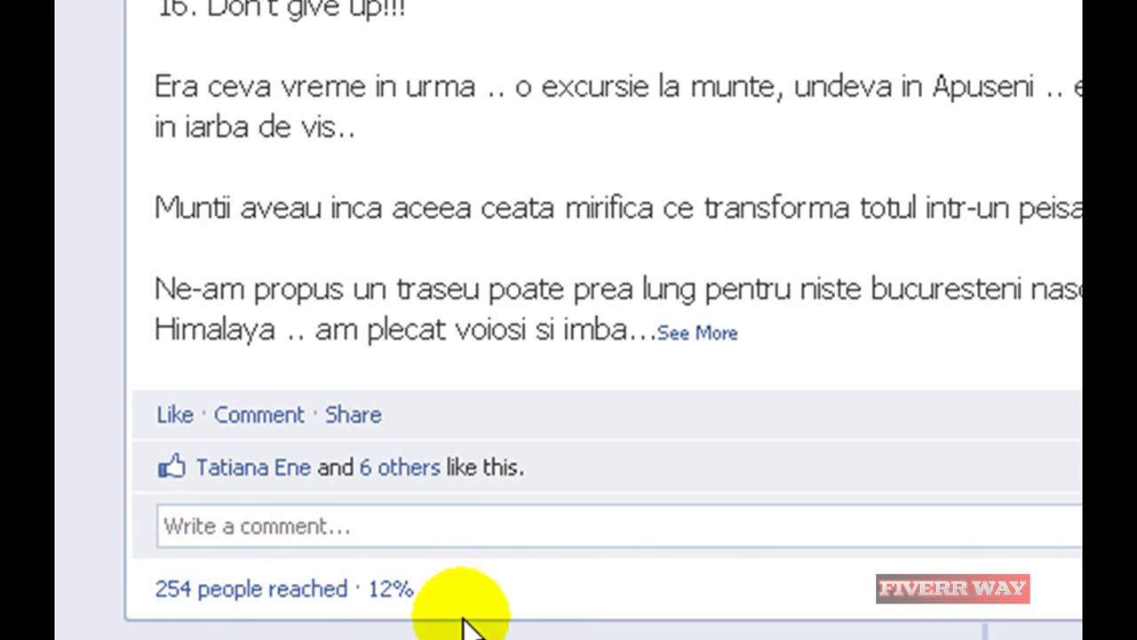
mouse_move(263, 593)
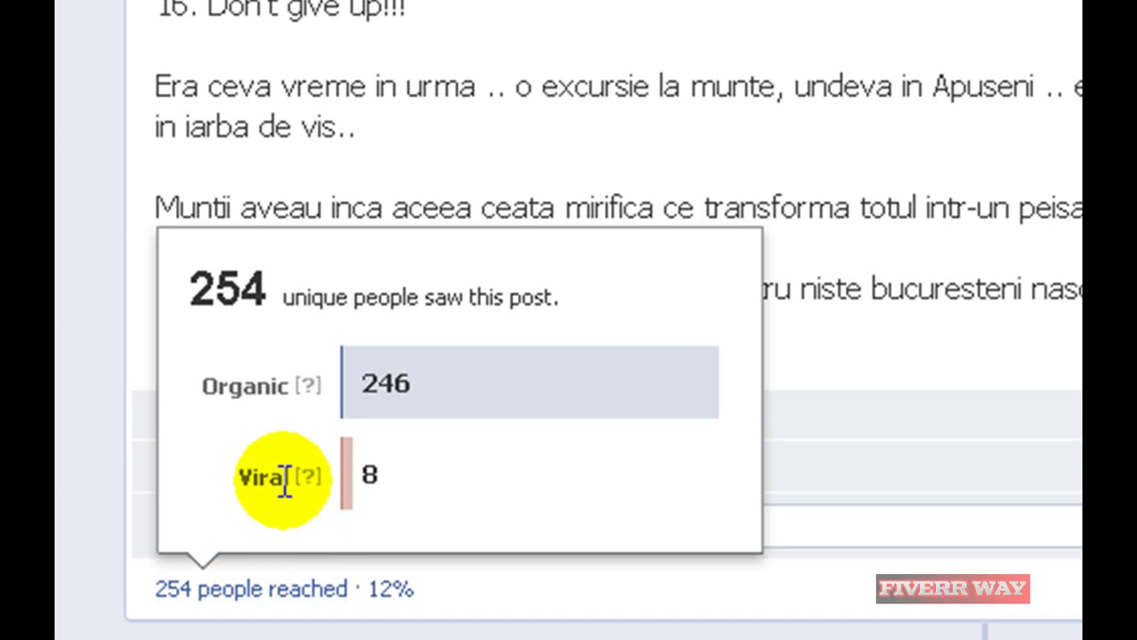
mouse_move(256, 477)
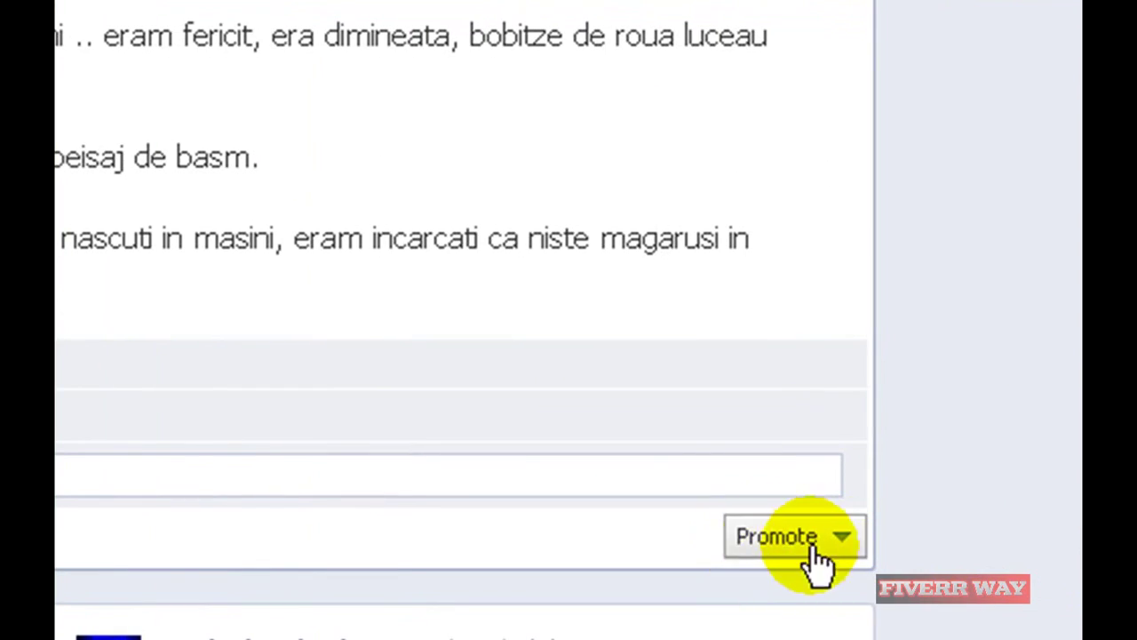
Open the promotion settings for the "16. Don't give up!!!" post and review the available budget choices
click(840, 538)
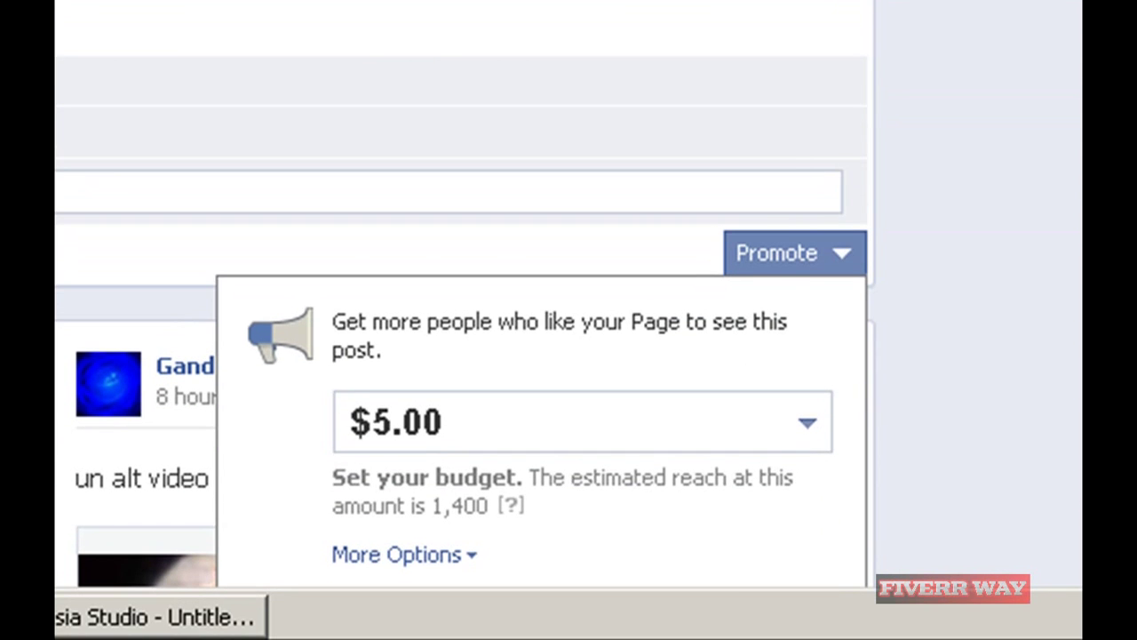
scroll(1038, 119, down, 5)
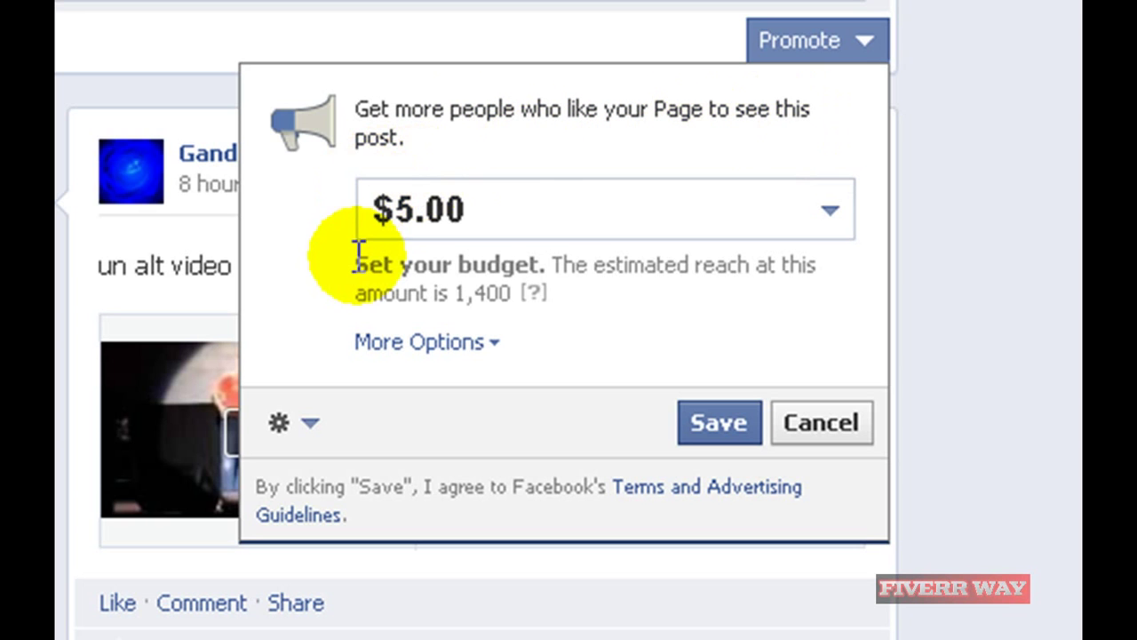
click(833, 210)
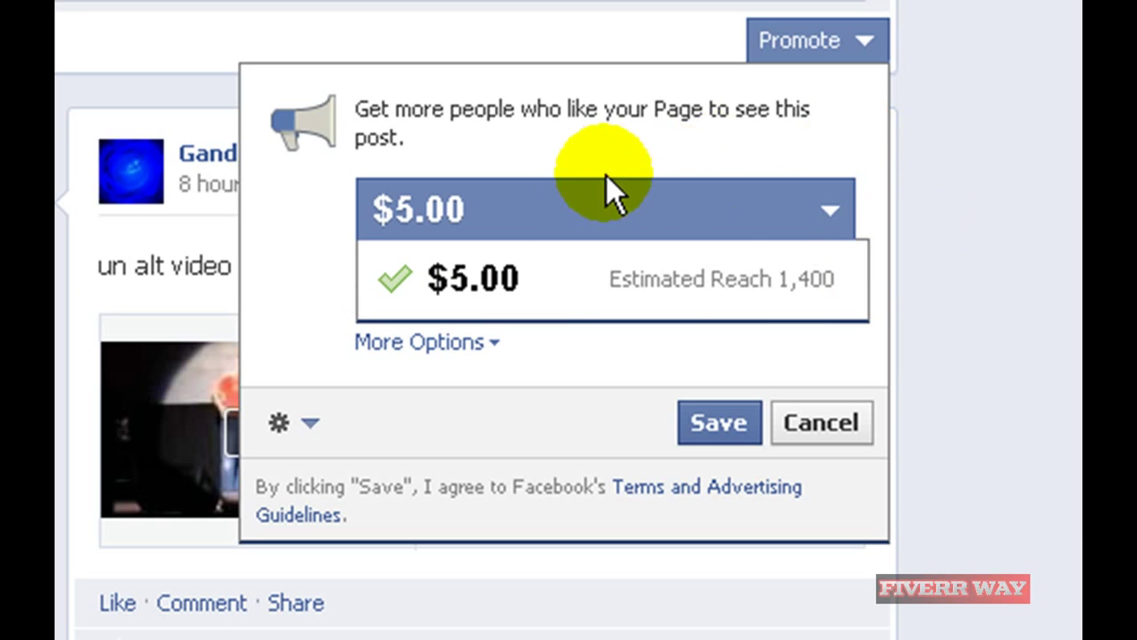
click(849, 140)
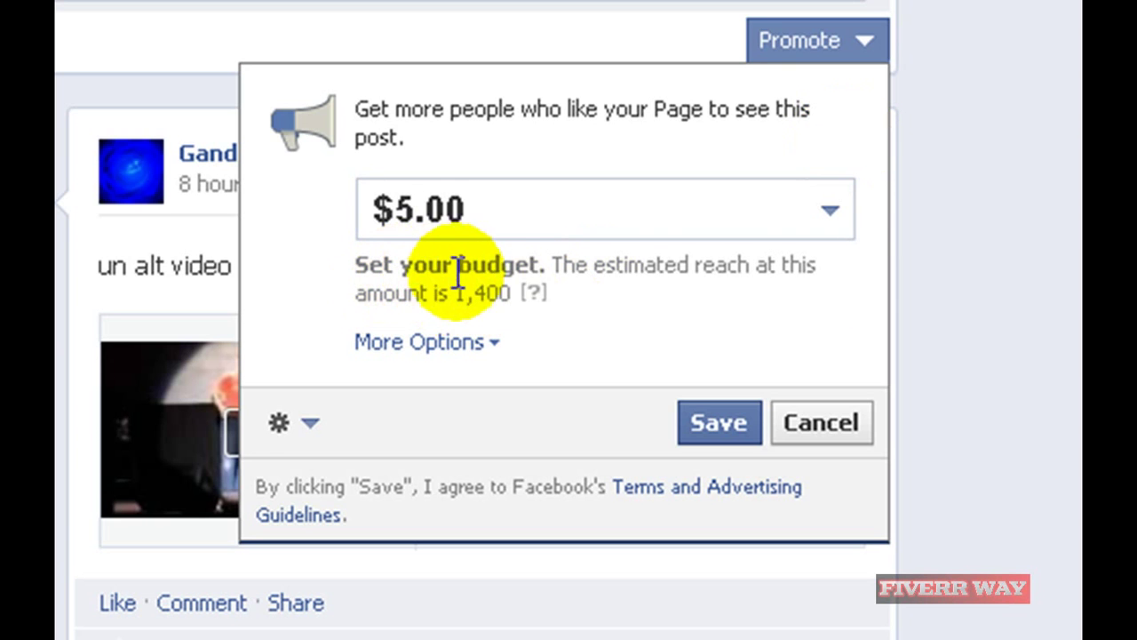
Expand the additional promotion options and review the currency choices, duration, payment information and settings actions
click(483, 344)
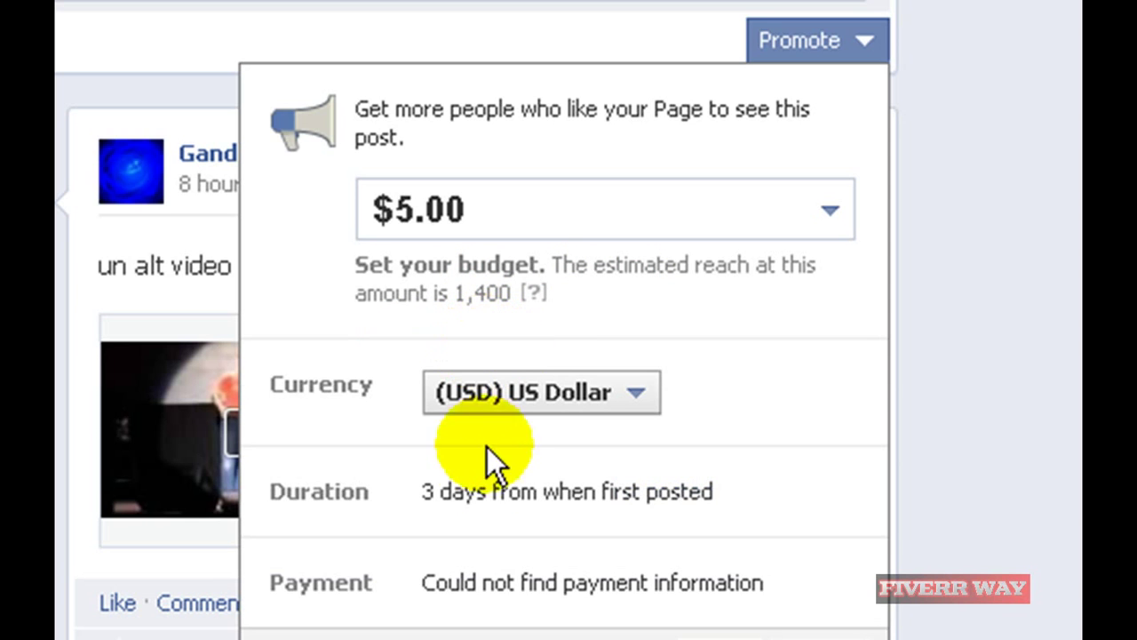
click(631, 388)
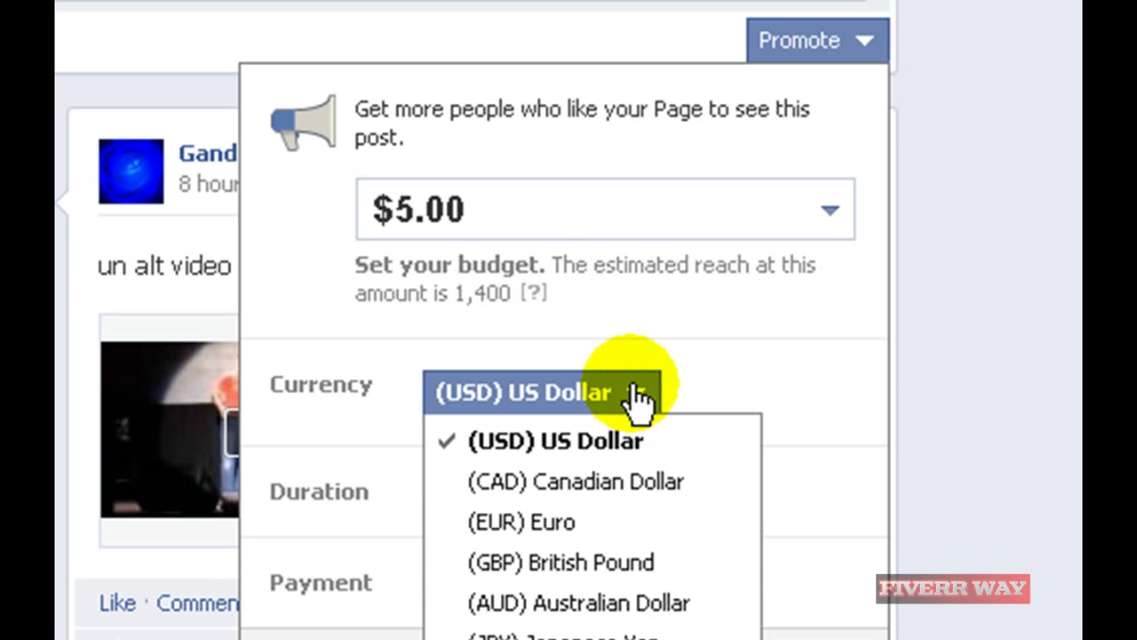
click(638, 398)
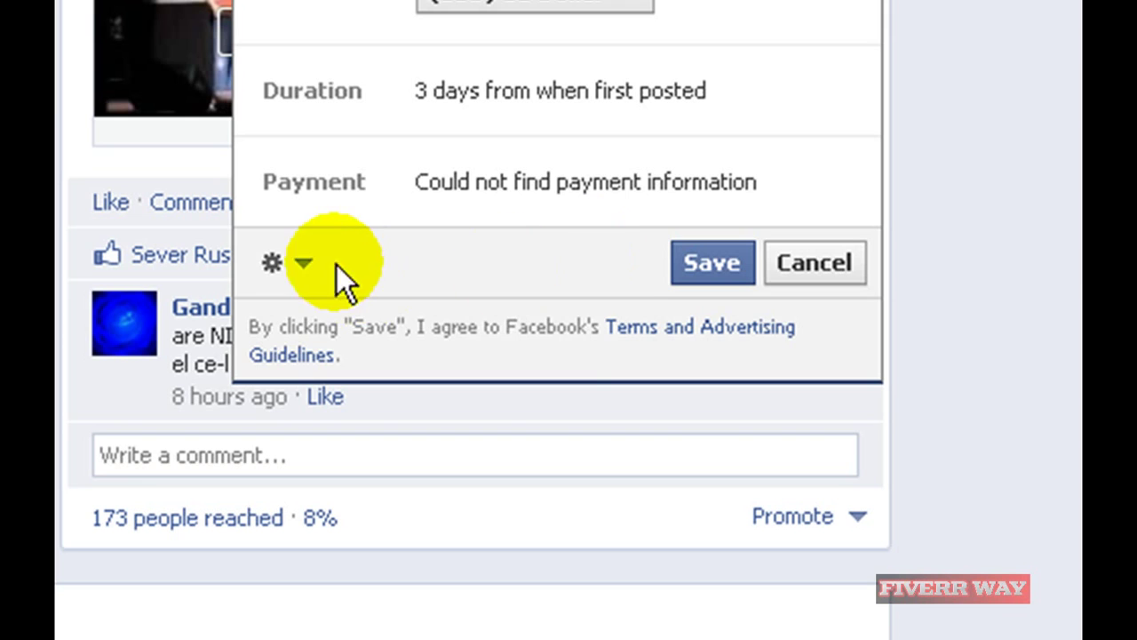
click(302, 263)
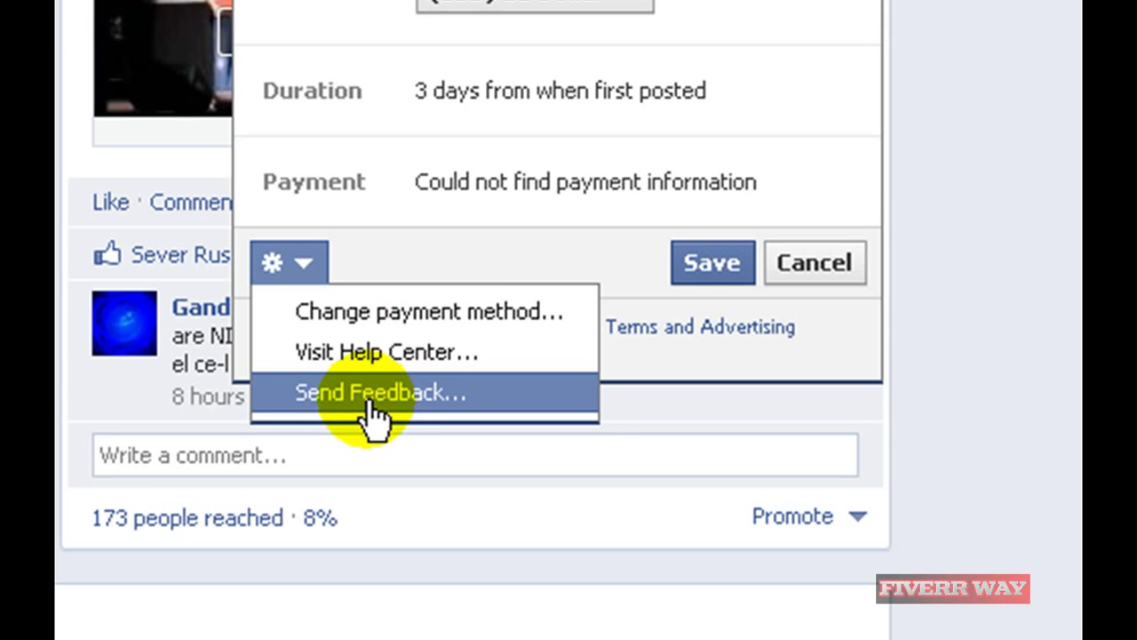
click(549, 225)
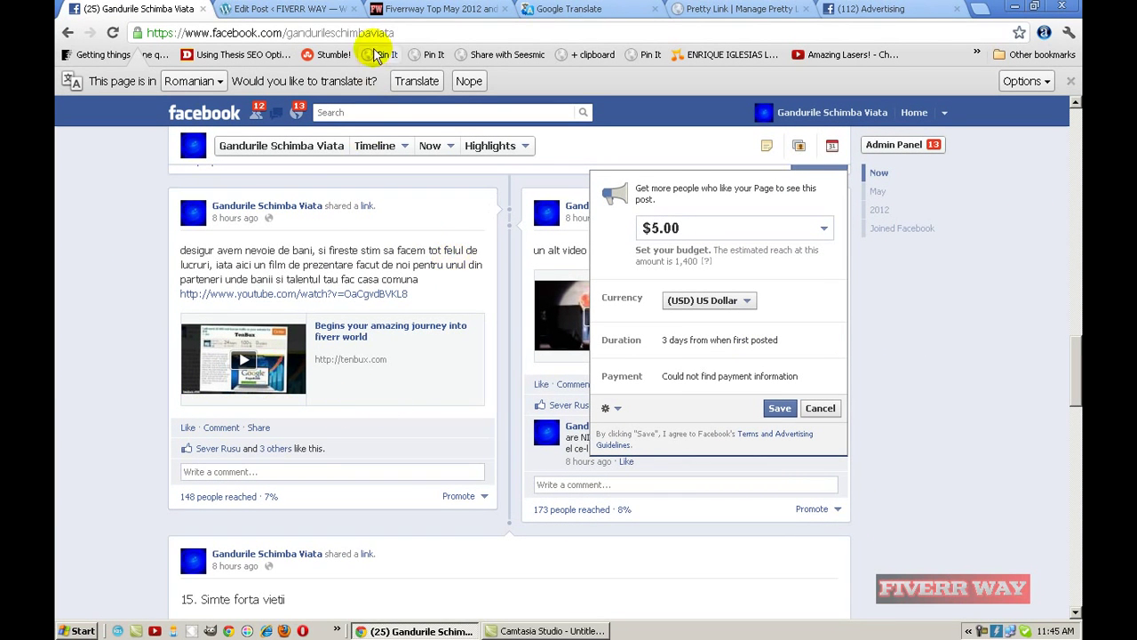
View the Fiverrway Top May 2012 article, and dismiss the post's promotion settings to return to the Facebook page's cover
click(397, 9)
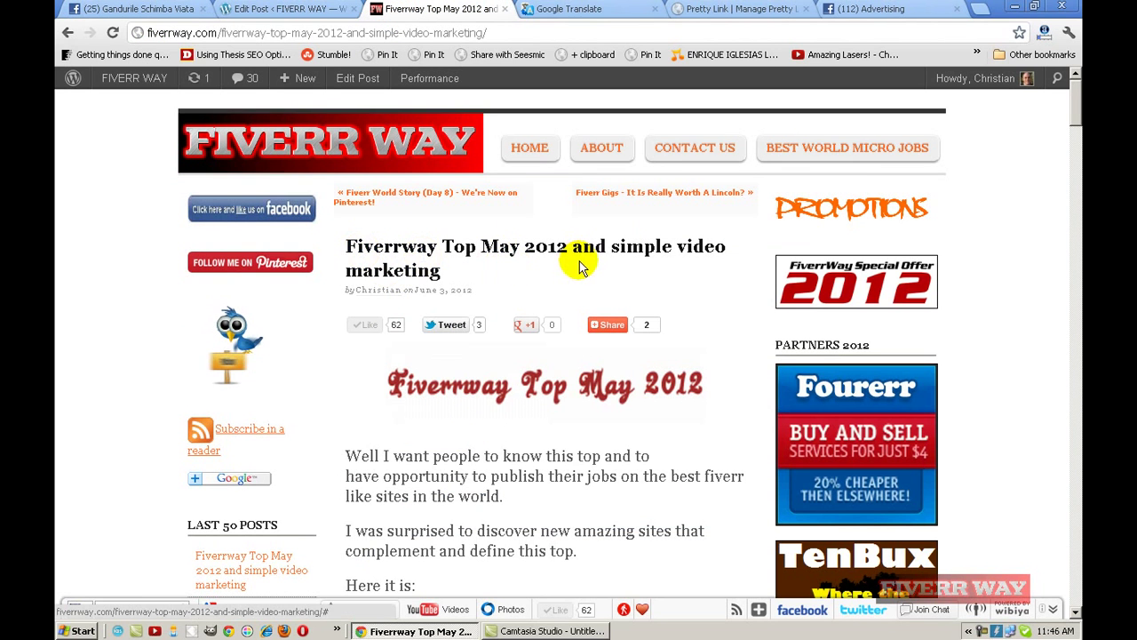
click(102, 9)
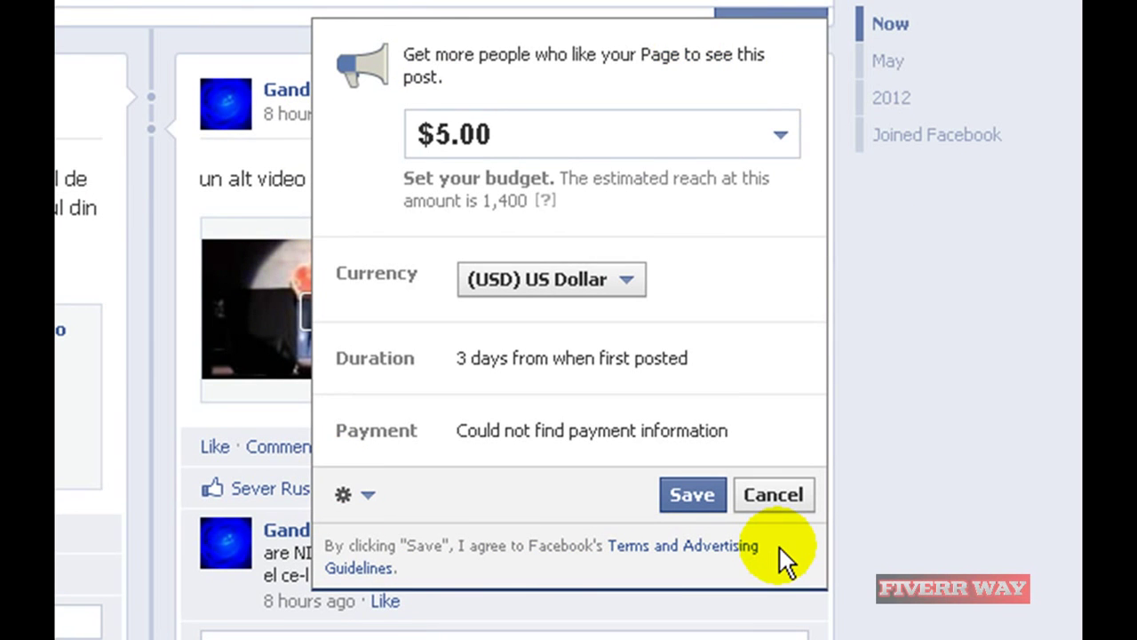
click(967, 362)
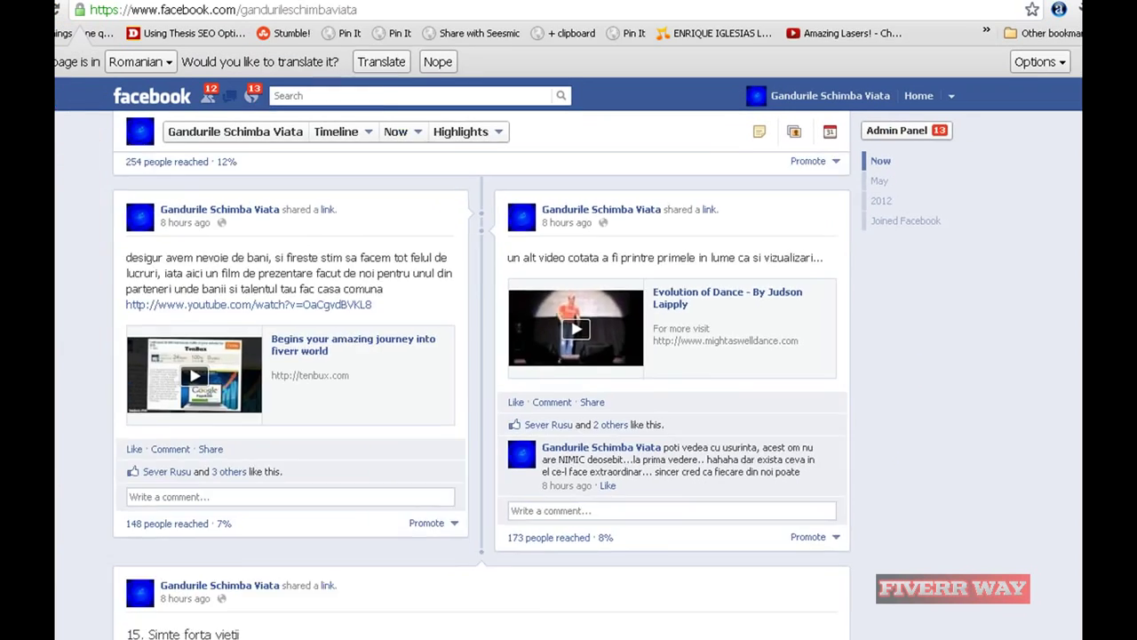
scroll(1077, 267, down, 5)
scroll(1078, 266, up, 3)
drag(1078, 266, 1078, 193)
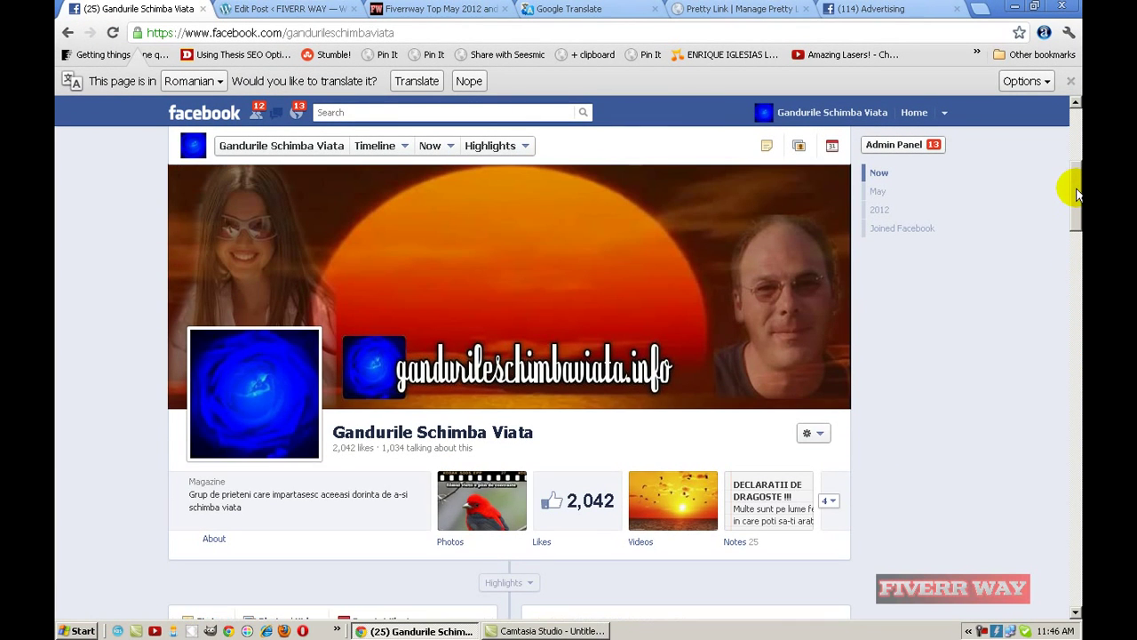
Switch from using Facebook as the fan page to the personal account and view its profile timeline
scroll(1071, 191, down, 1)
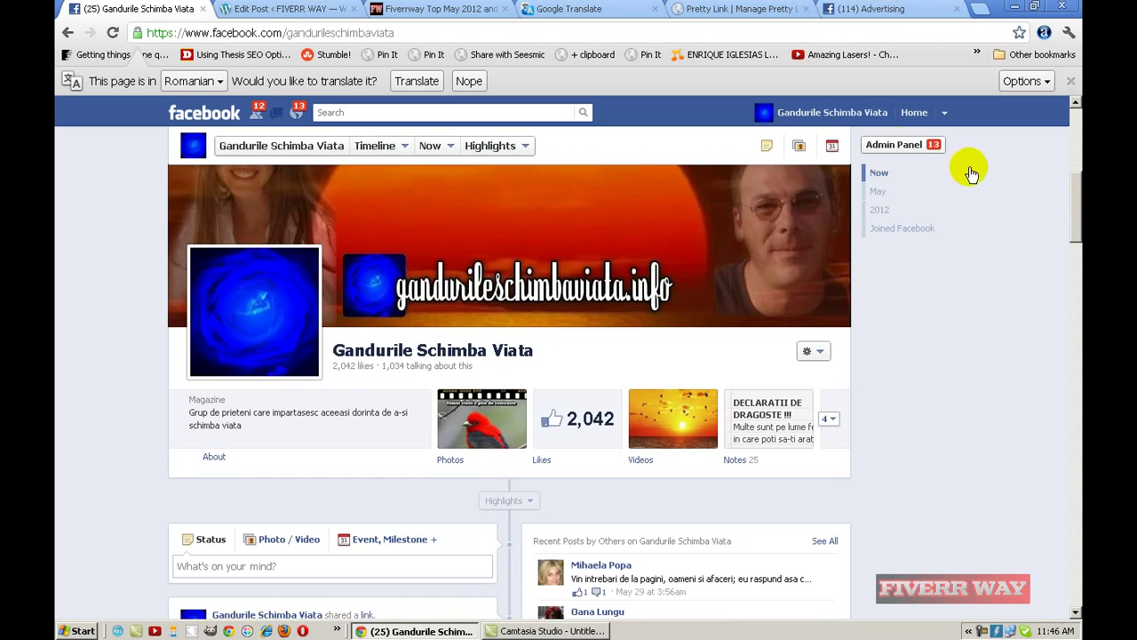
click(944, 113)
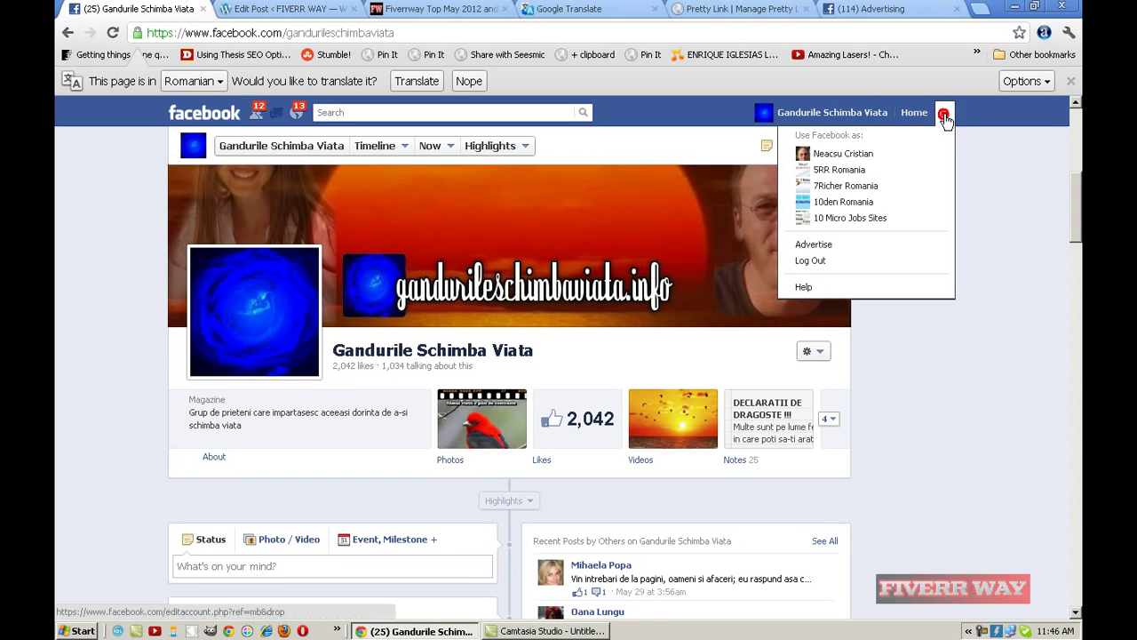
click(844, 155)
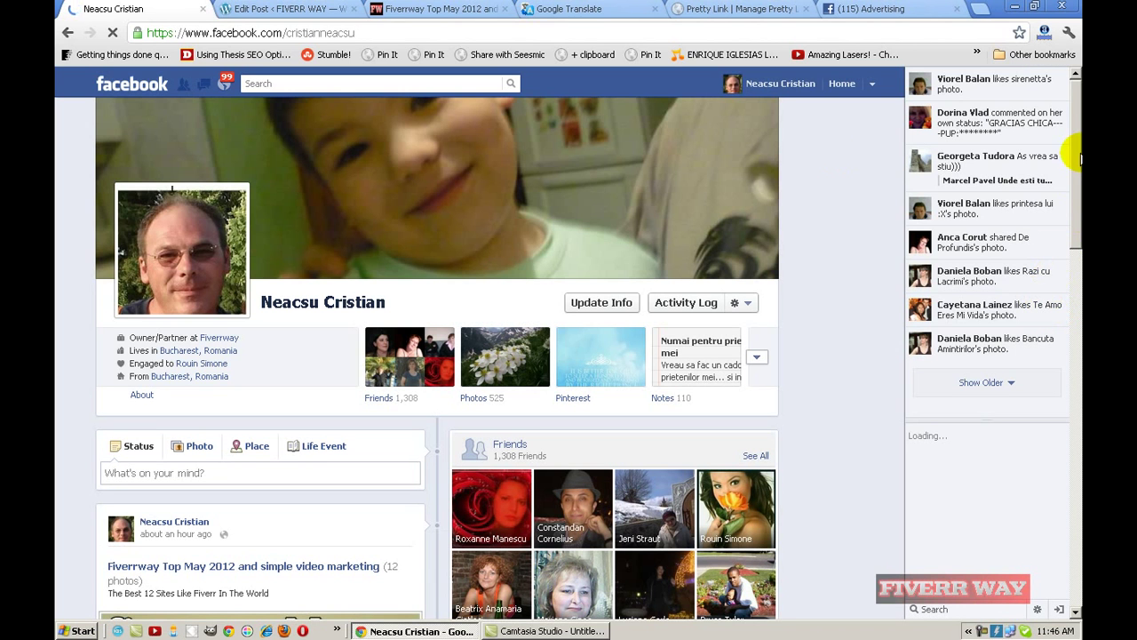
click(1080, 135)
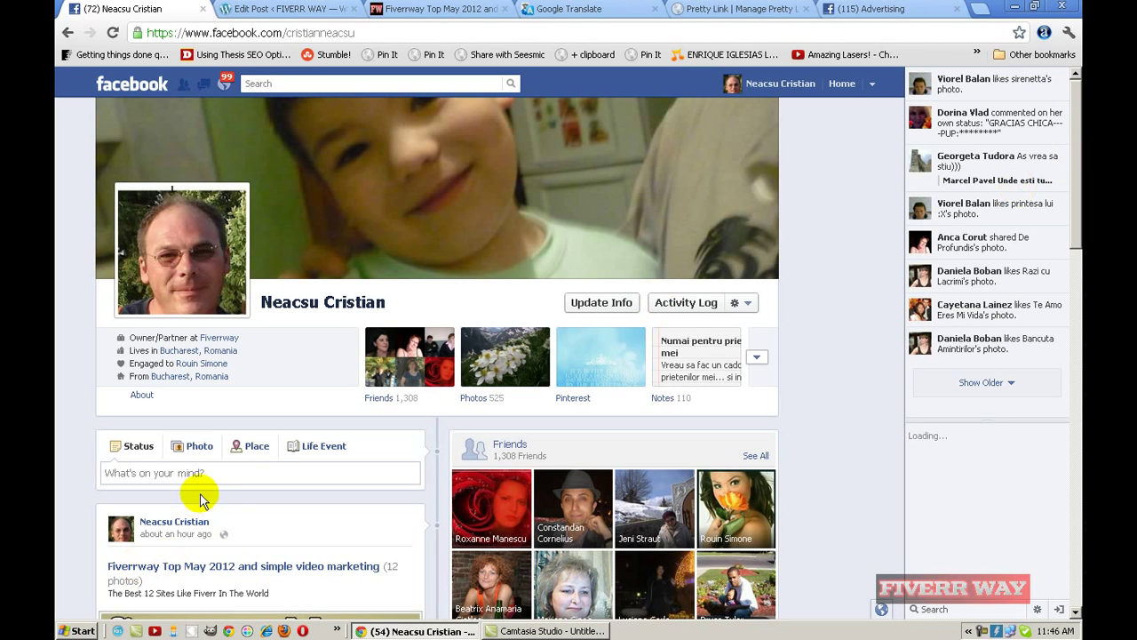
Review the personal profile's About information and return to the profile timeline
key(F5)
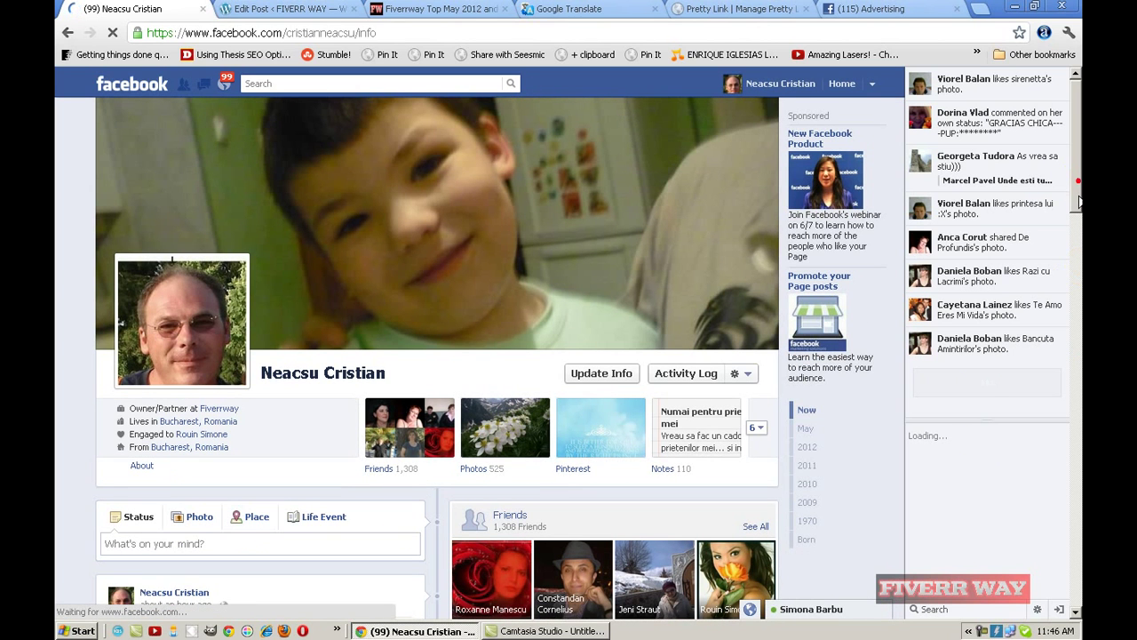
drag(1079, 202, 1078, 224)
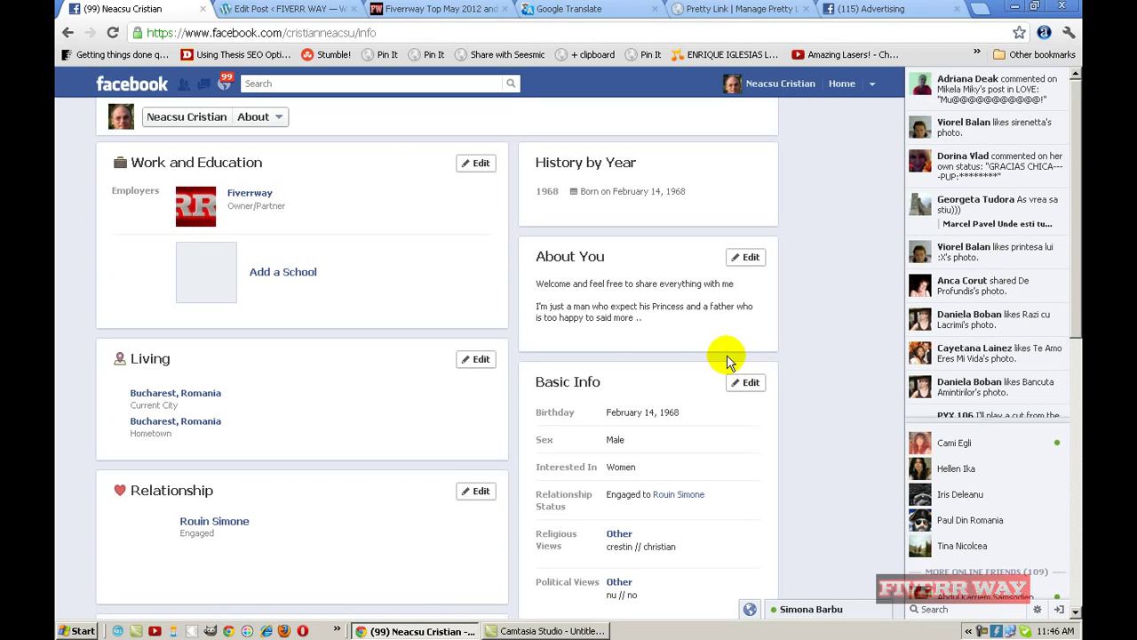
click(1011, 302)
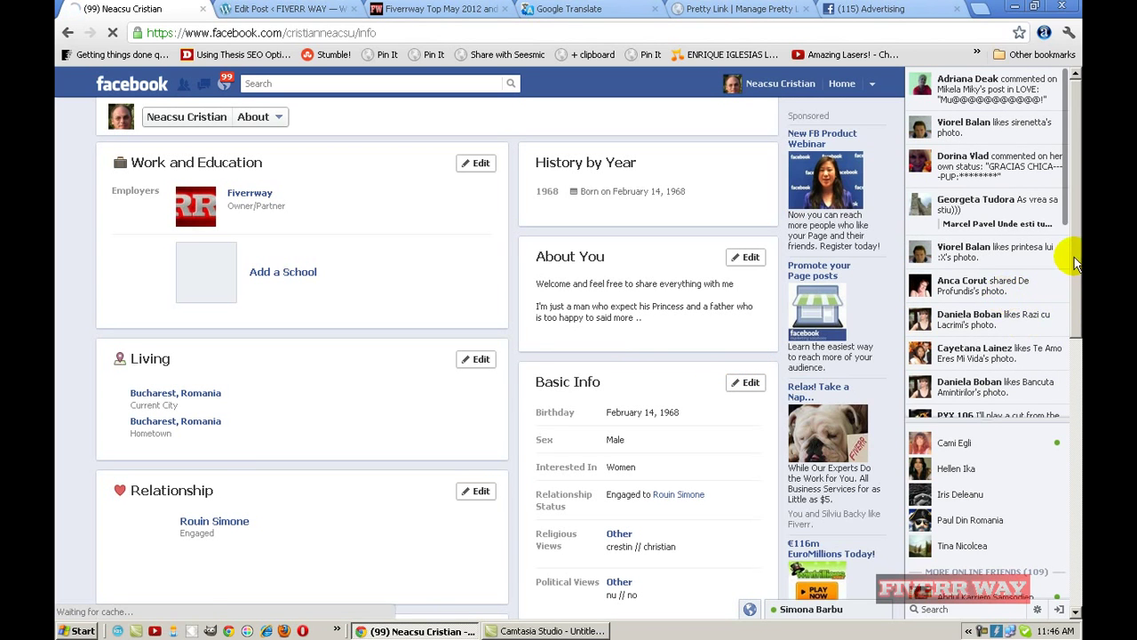
click(787, 93)
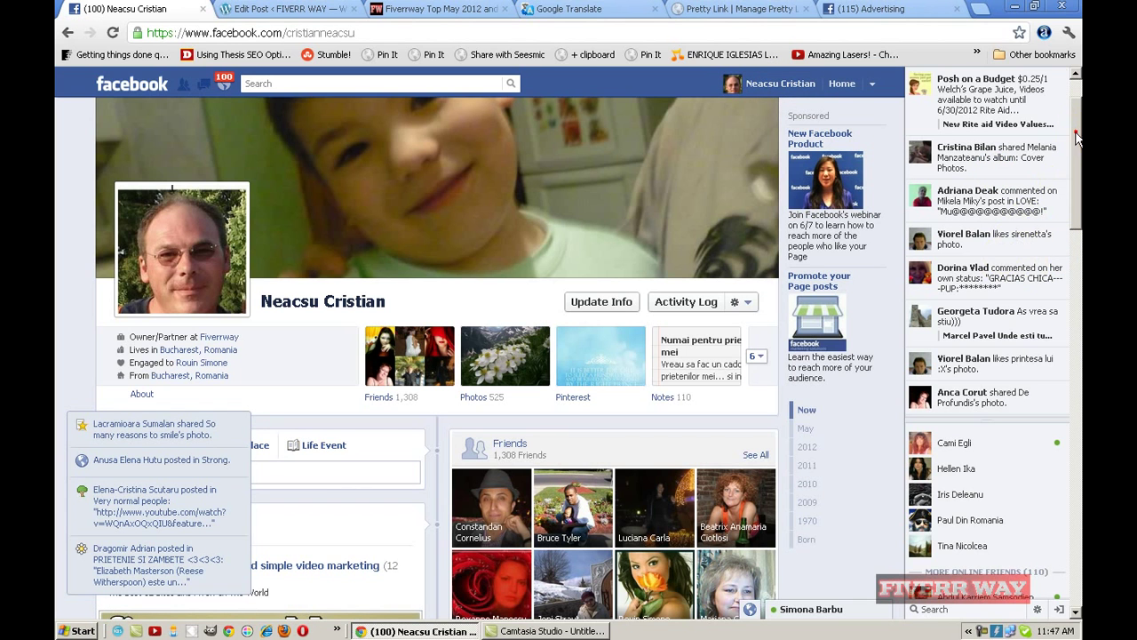
scroll(1072, 162, down, 3)
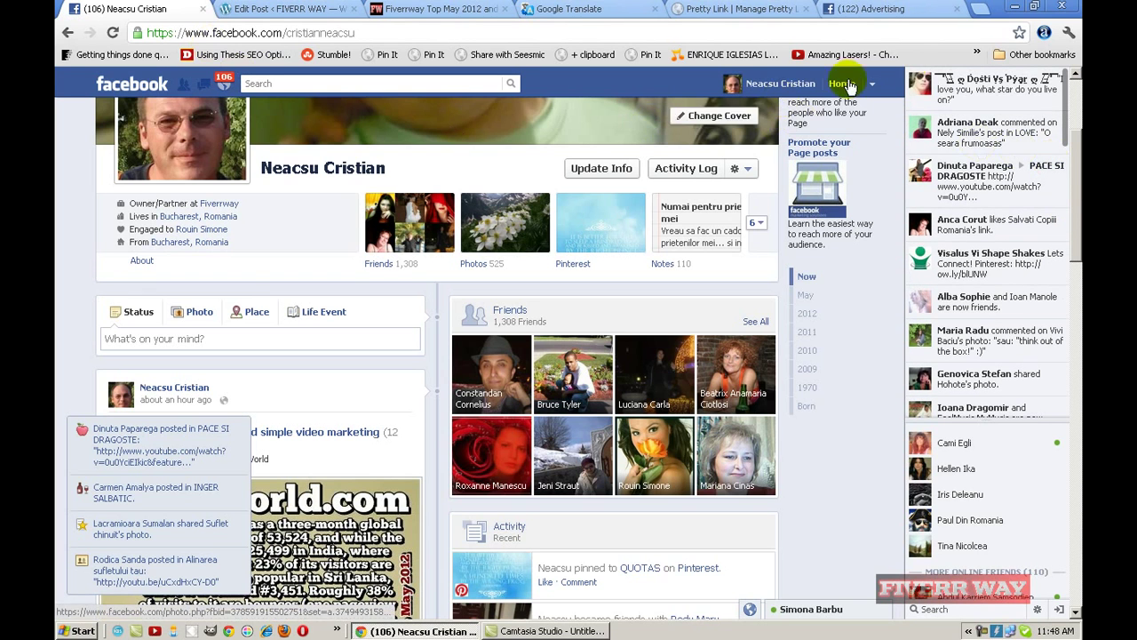
Load fiverrway.com/ga in a new browser tab to reach the Google Analytics account's properties
click(979, 9)
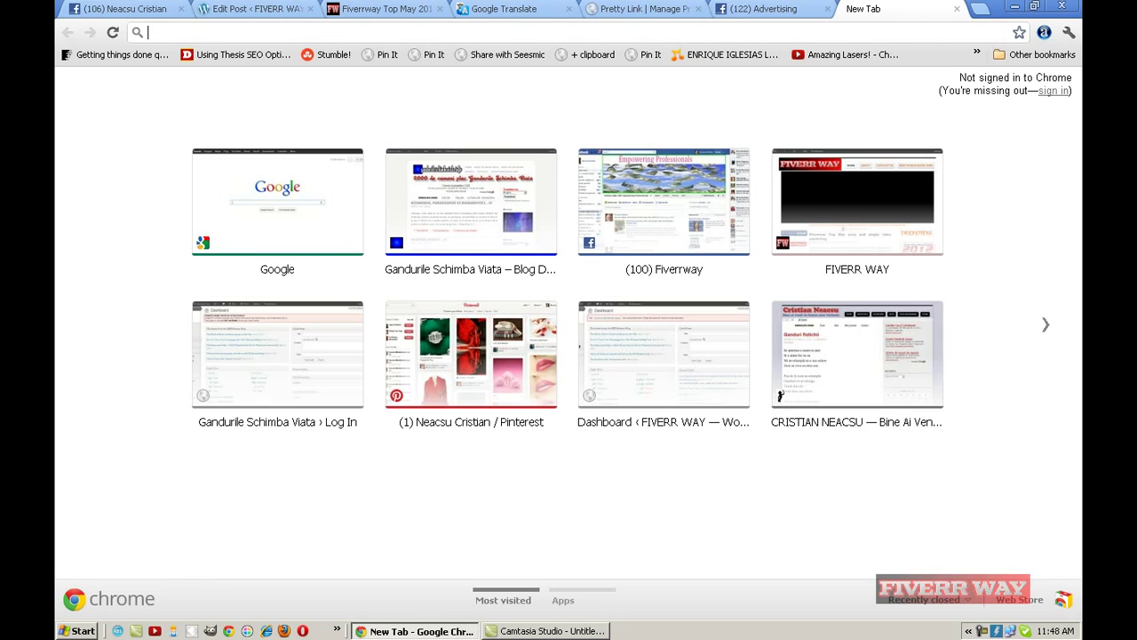
text(f)
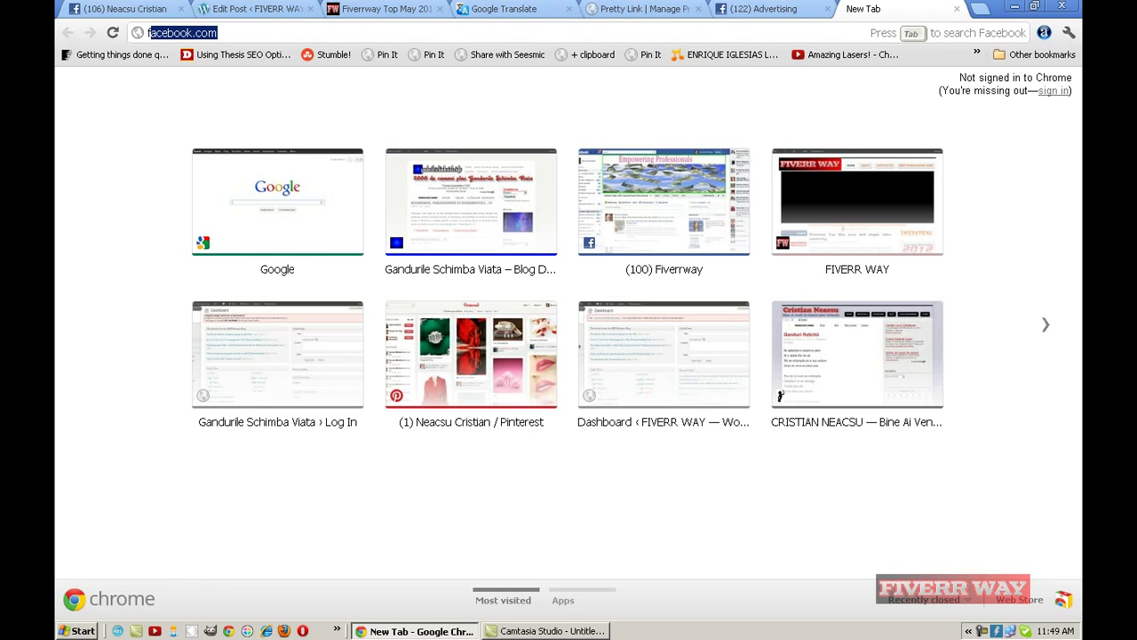
text(iverrway.)
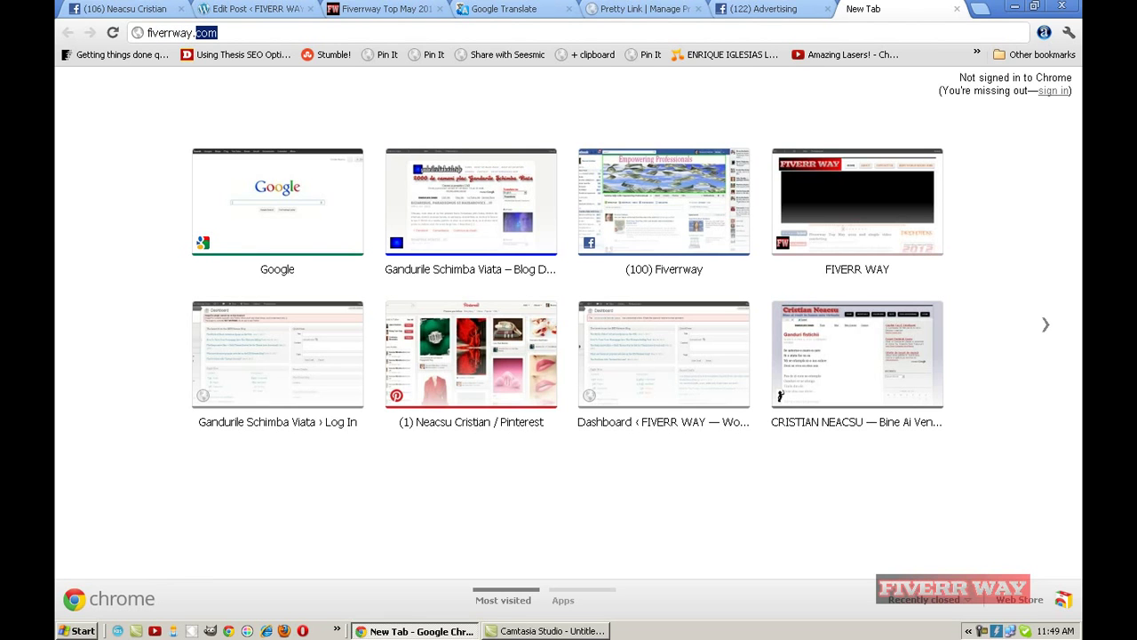
text(com/ga)
key(Return)
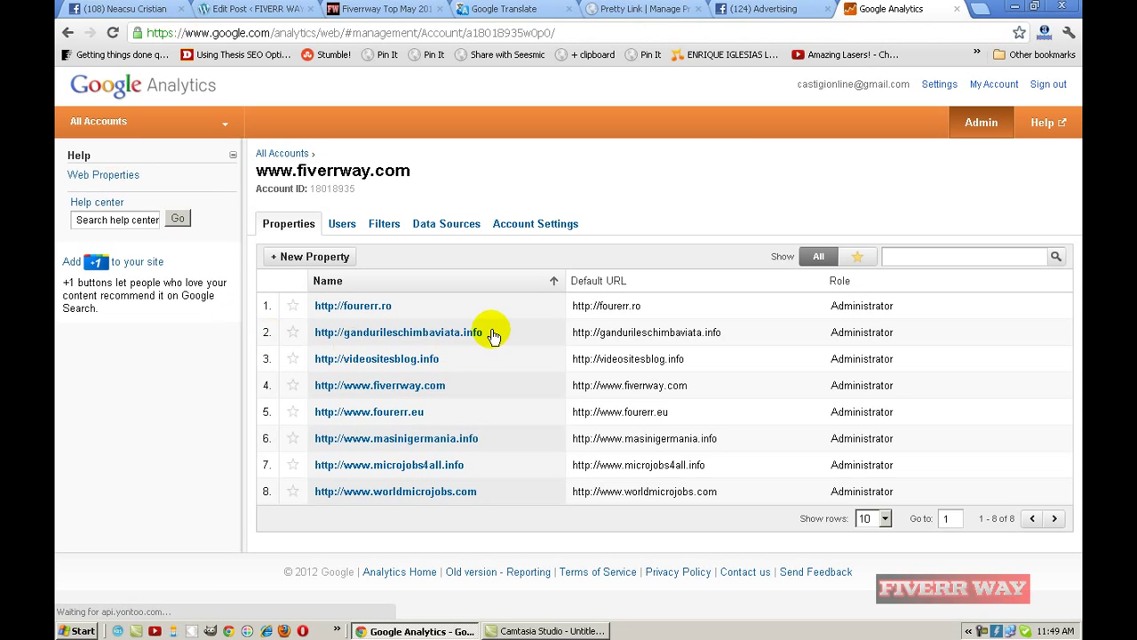
Open the standard reports for gandurileschimbaviata.info and examine the daily visits in the Visitors Overview graph
click(414, 331)
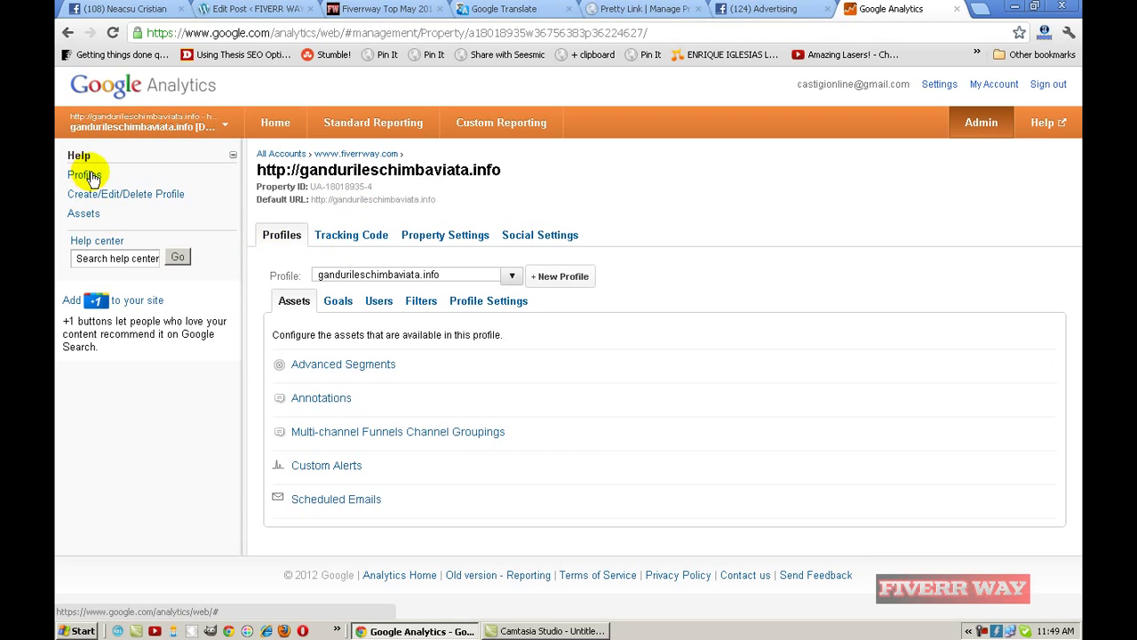
click(370, 124)
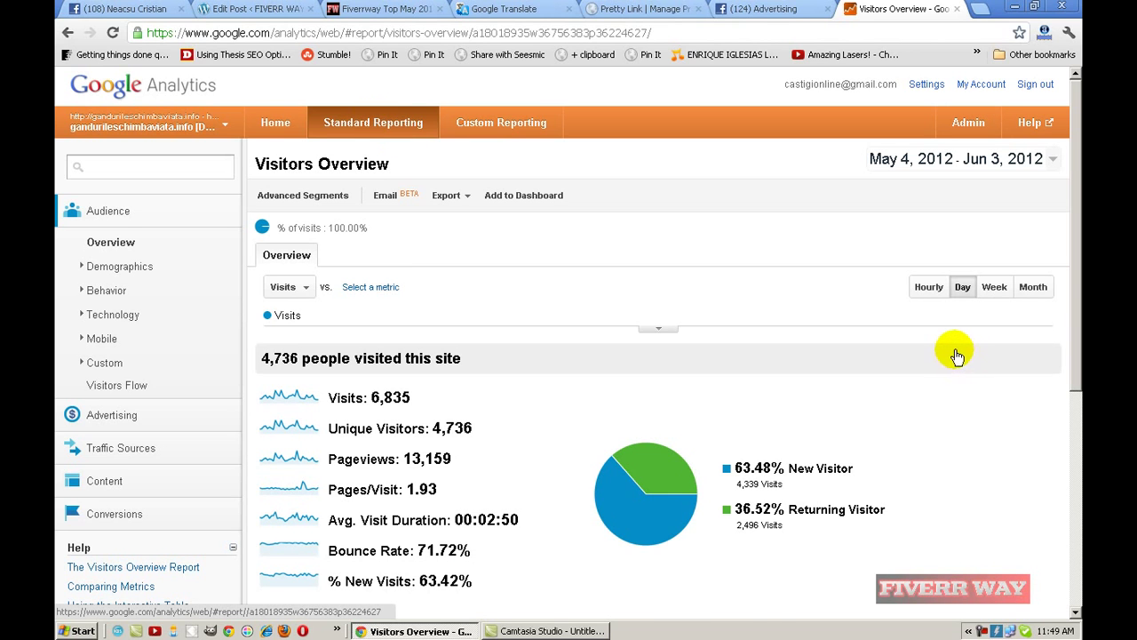
drag(1076, 286, 1080, 342)
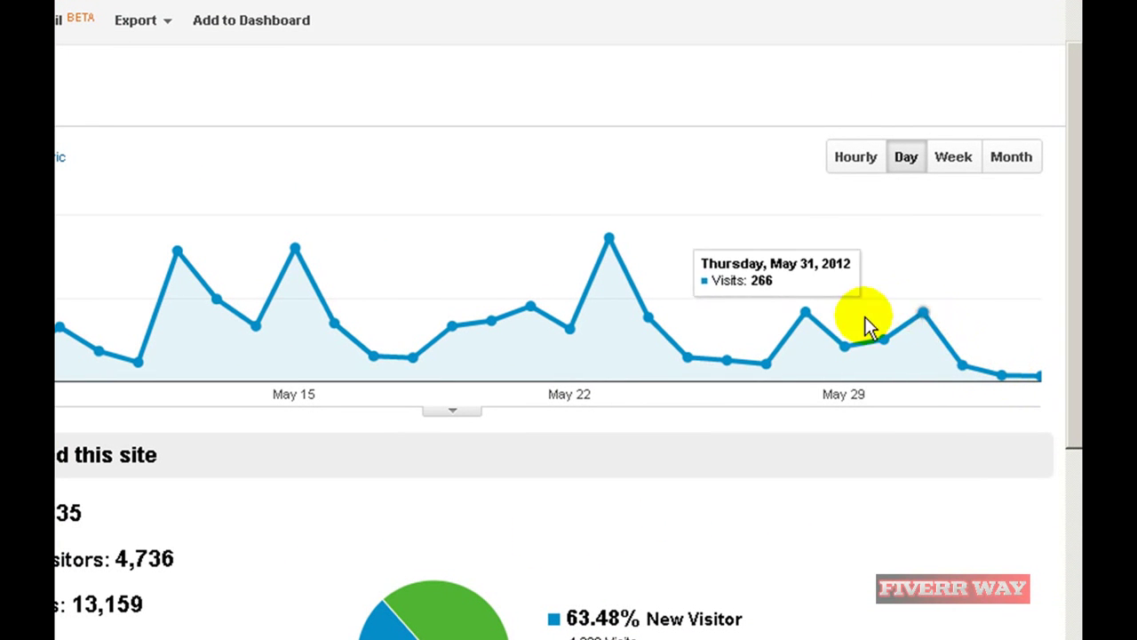
mouse_move(610, 241)
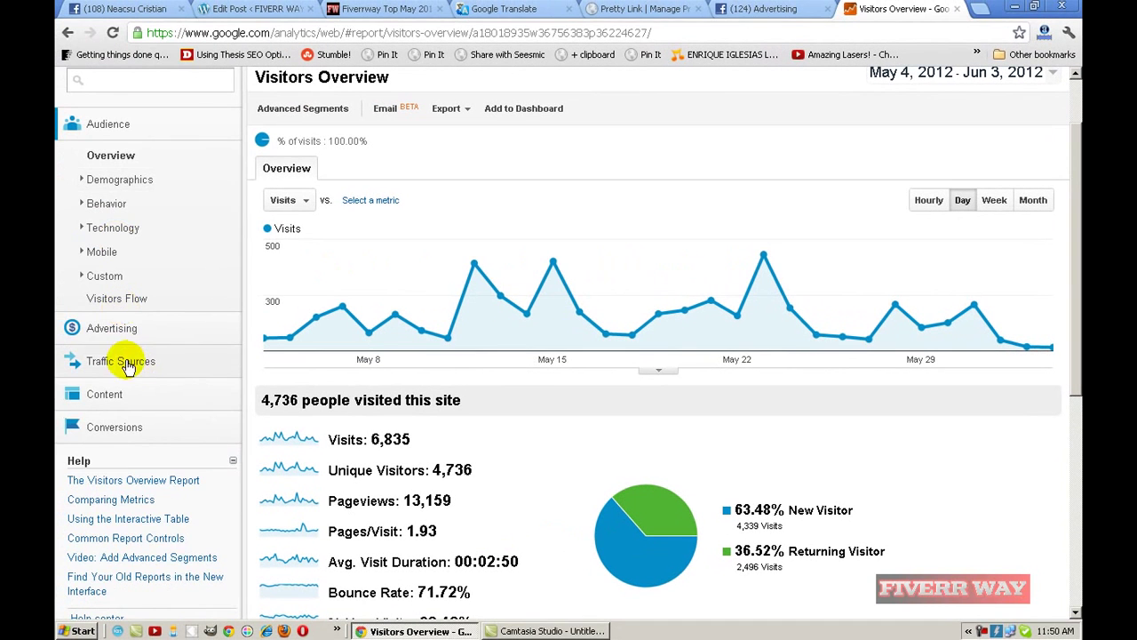
Open the Traffic Sources Overview and review the shares of search, referral and direct traffic and the keyword list
click(120, 362)
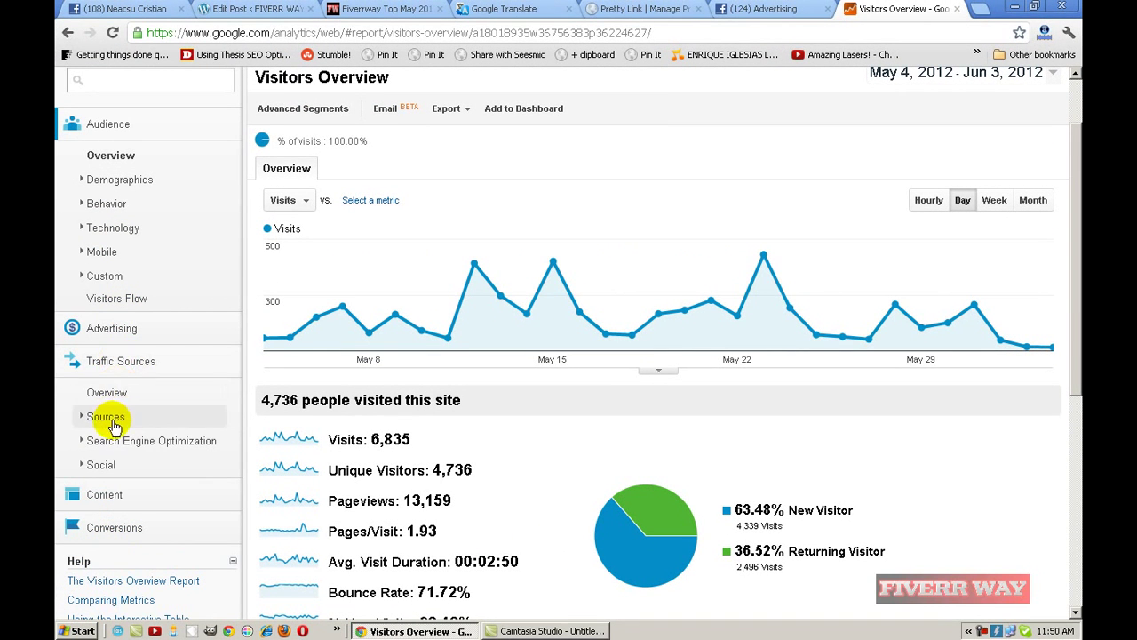
click(107, 398)
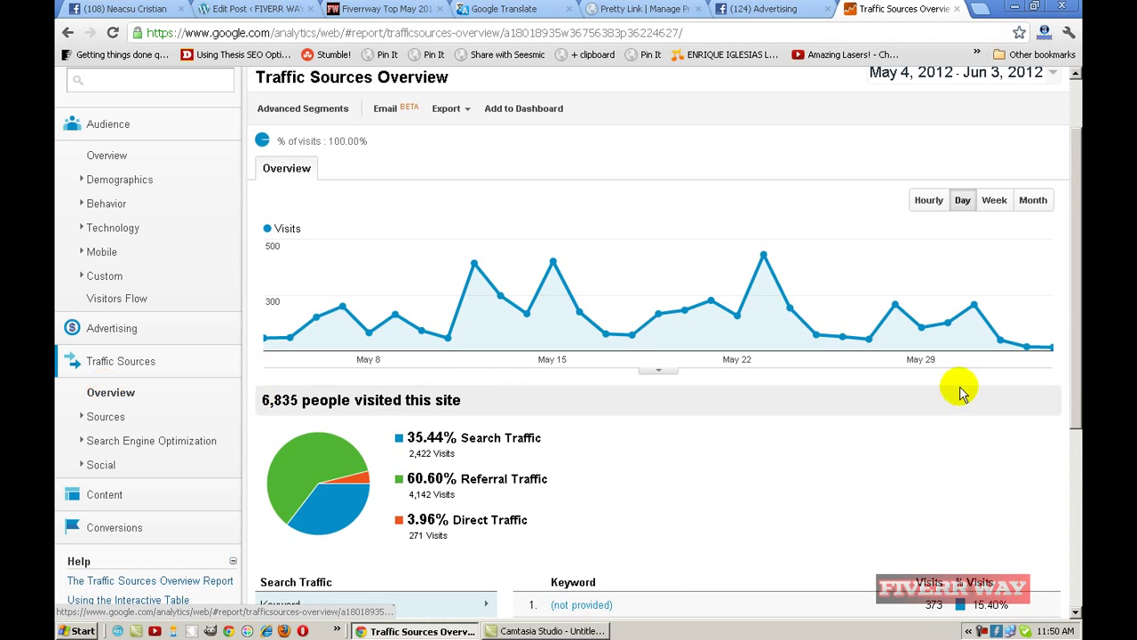
drag(1075, 230, 1072, 352)
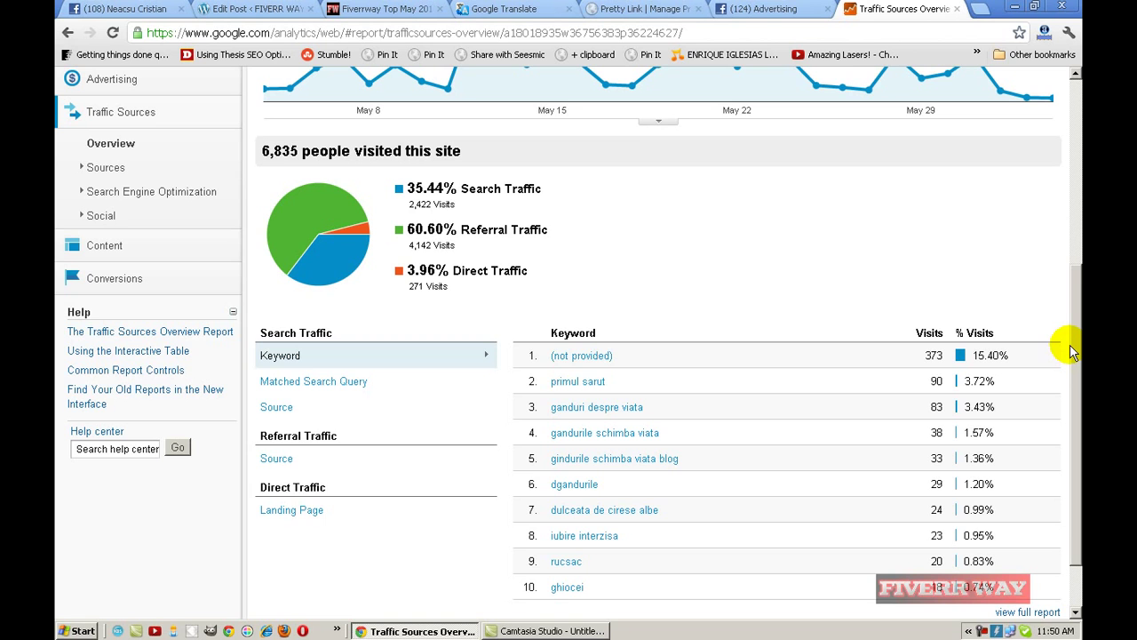
drag(1071, 350, 1070, 263)
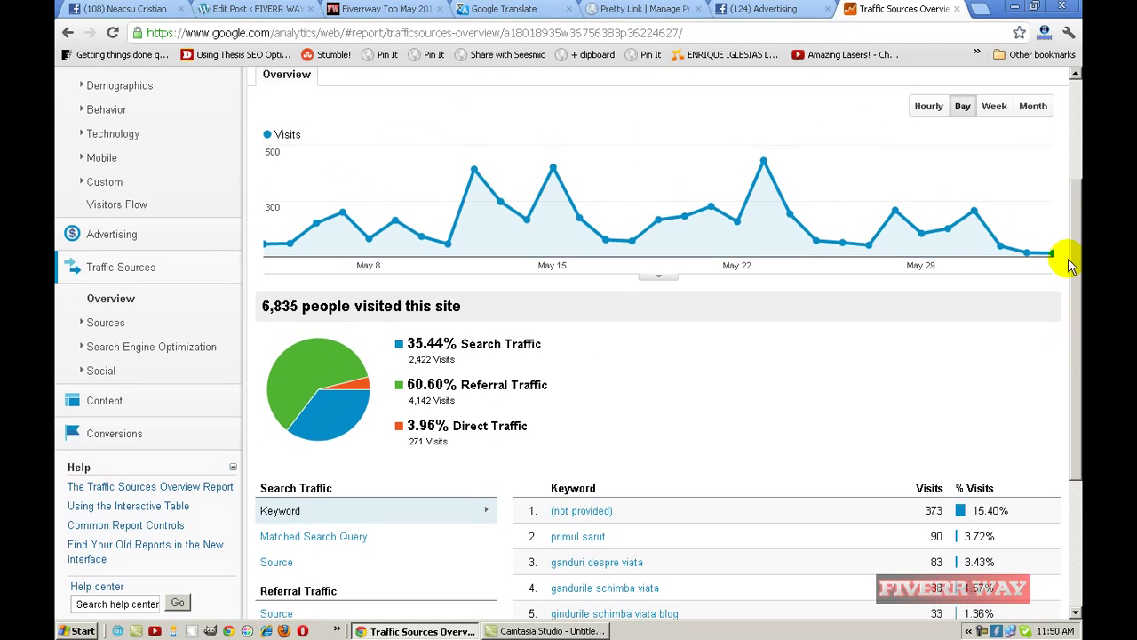
Examine the All Traffic report's visits by source and medium, and return to the personal Facebook profile
click(109, 324)
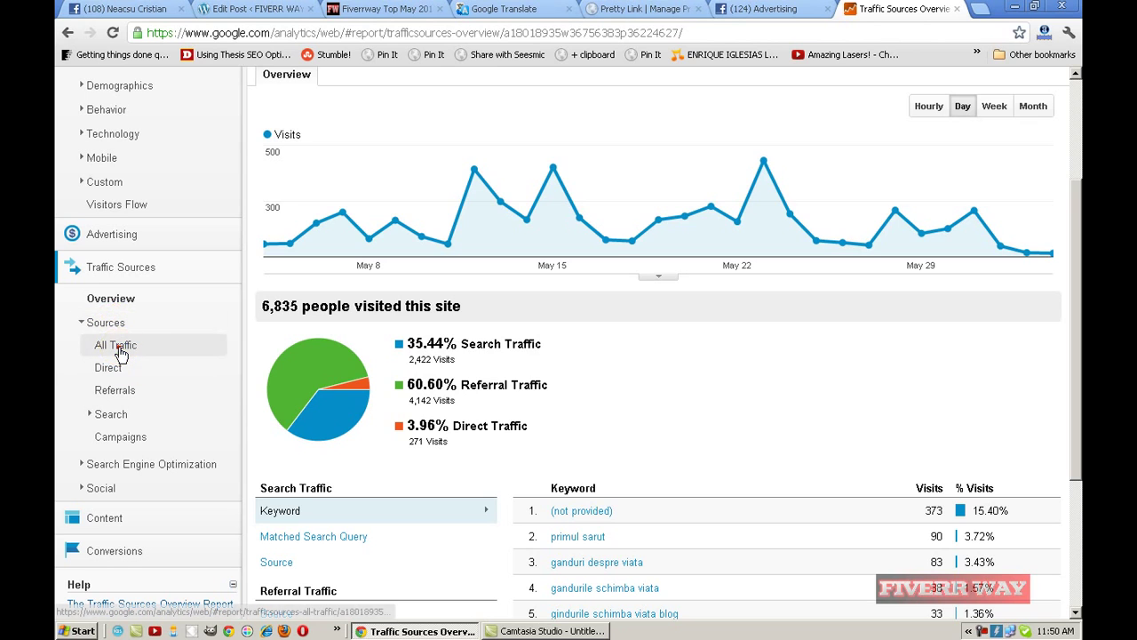
click(118, 349)
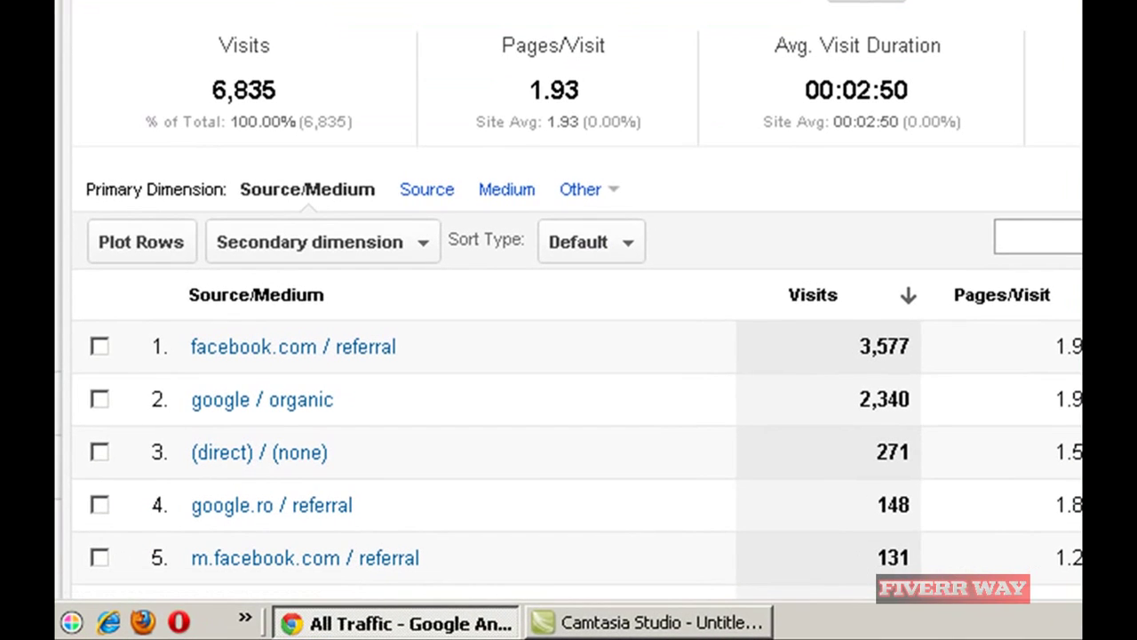
scroll(578, 356, down, 5)
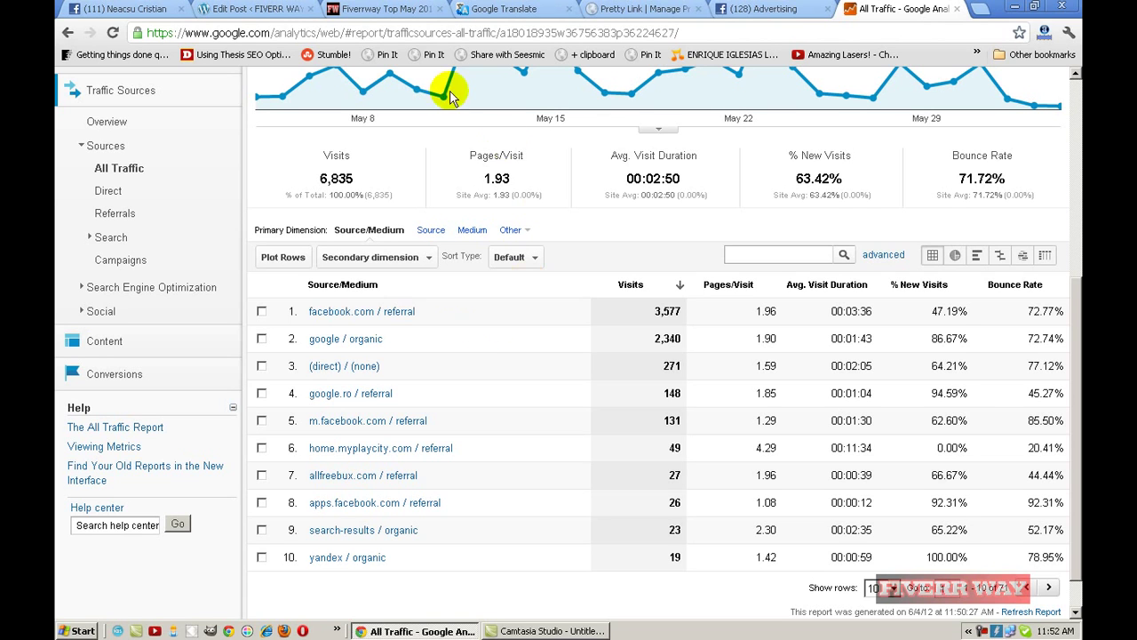
click(130, 9)
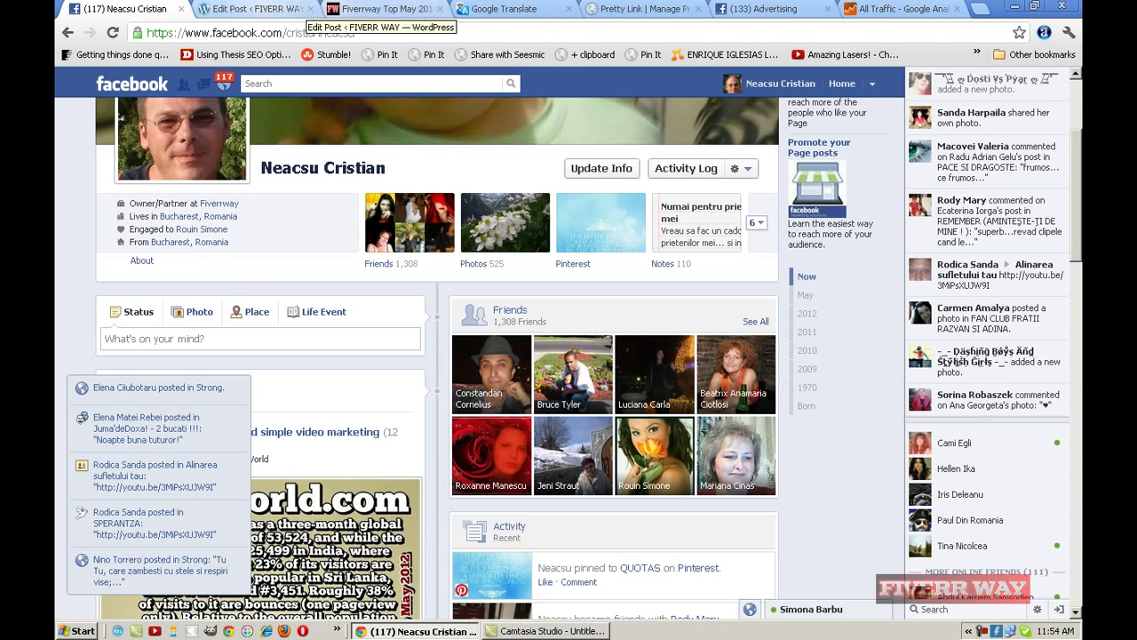
Review the "Fiverrway Top May 2012 and simple video marketing" article from the 12th-ranked site down to its Facebook and Pinterest links
click(256, 8)
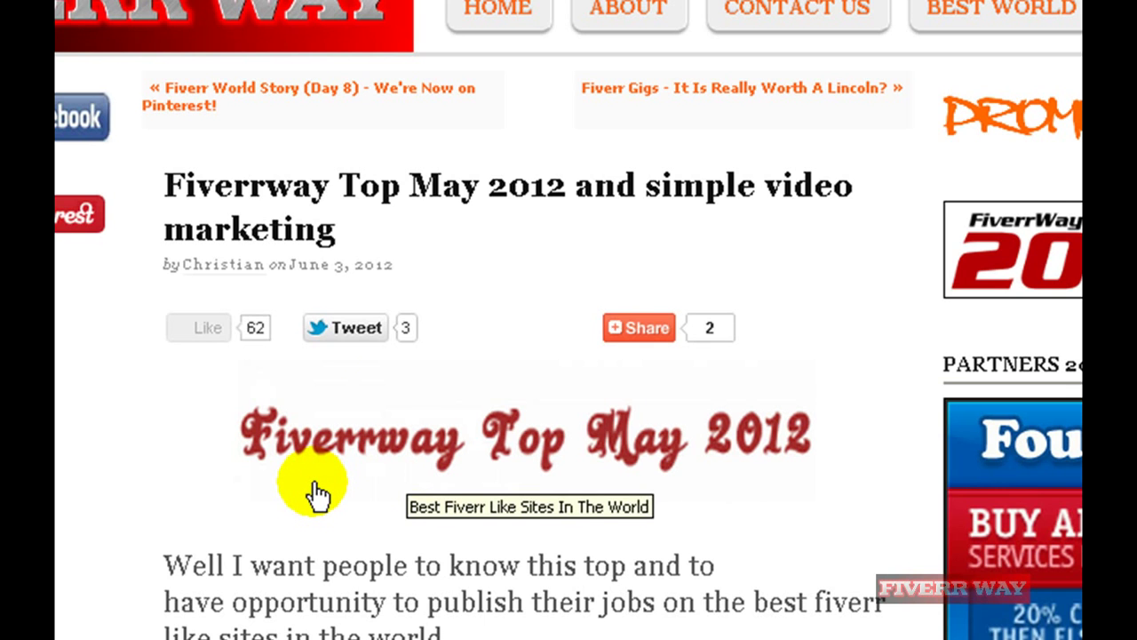
scroll(389, 378, down, 1)
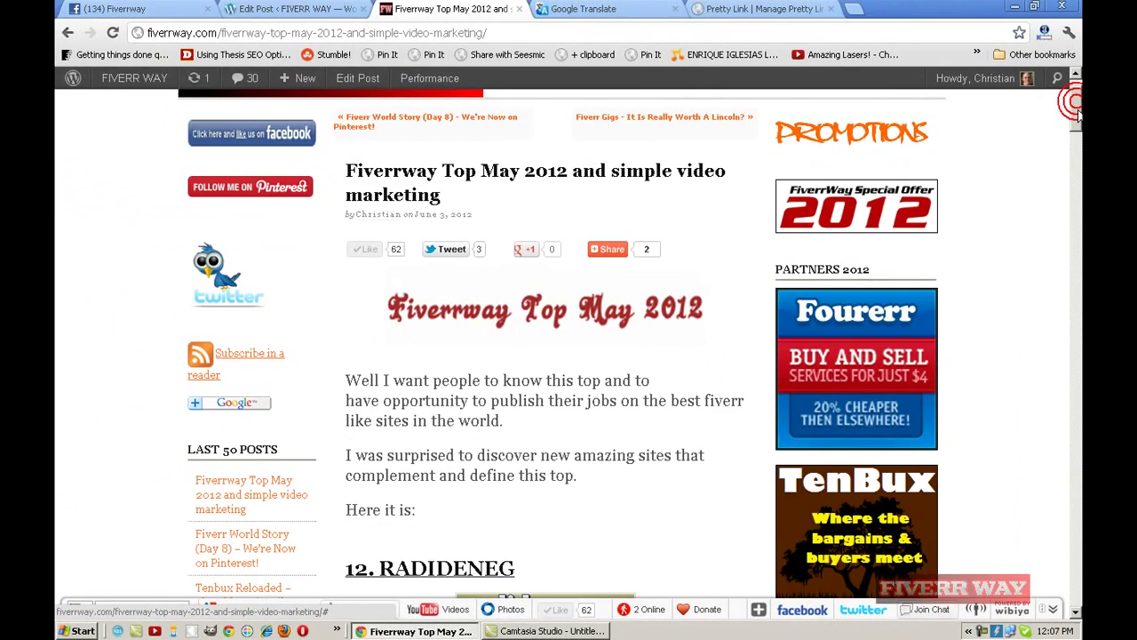
scroll(1019, 166, down, 1)
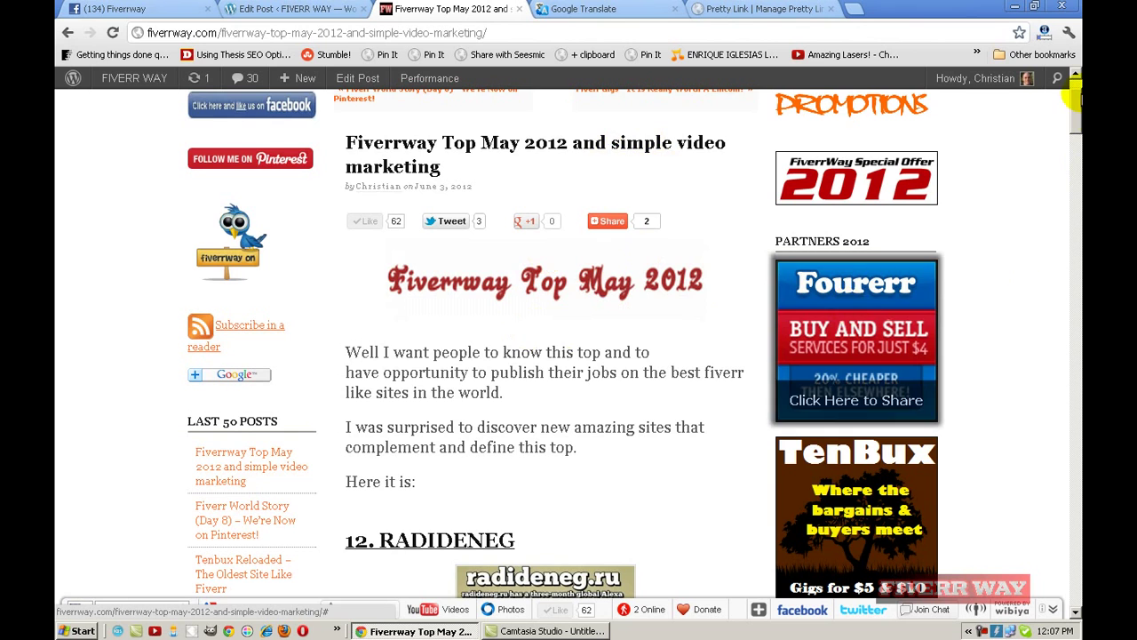
drag(1076, 106, 1075, 143)
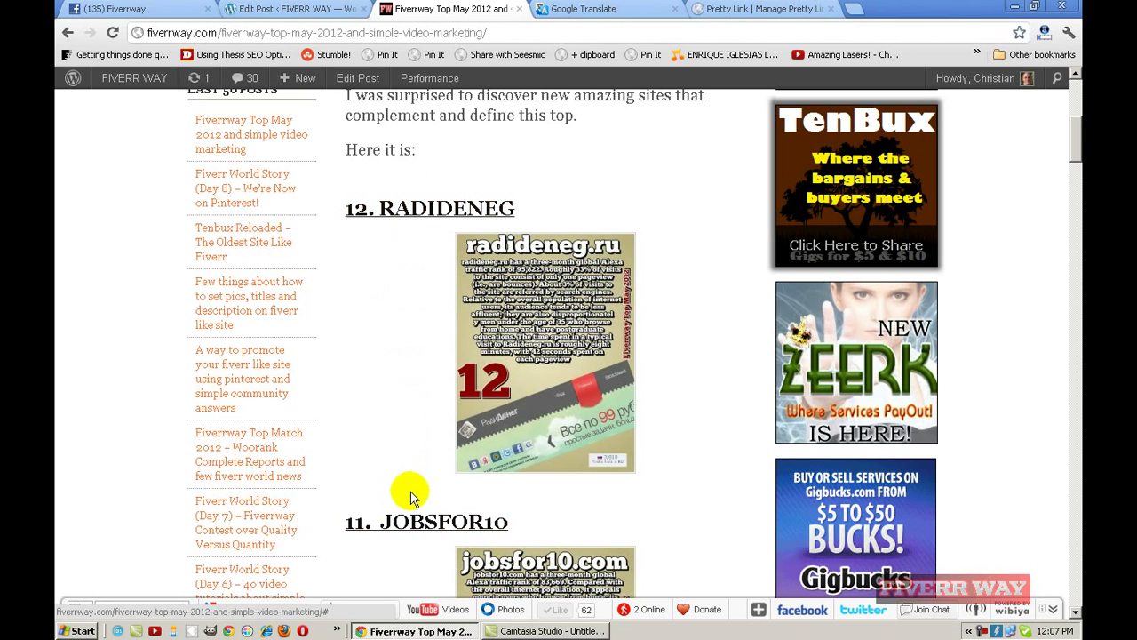
mouse_move(562, 342)
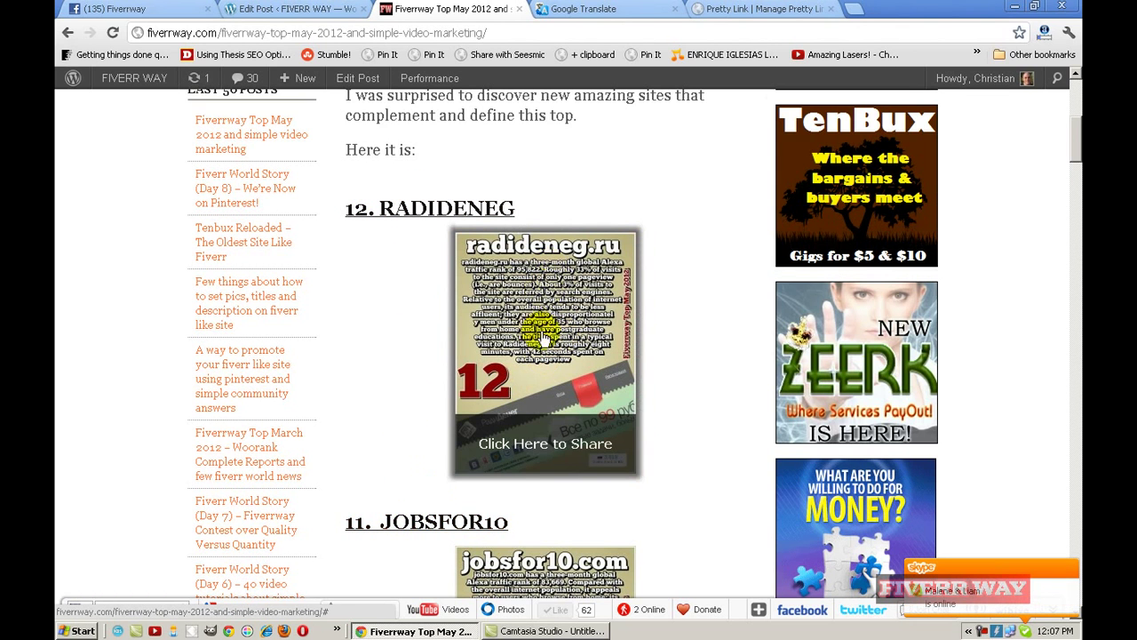
mouse_move(1074, 146)
mouse_down()
mouse_move(1062, 479)
mouse_move(1053, 450)
mouse_up()
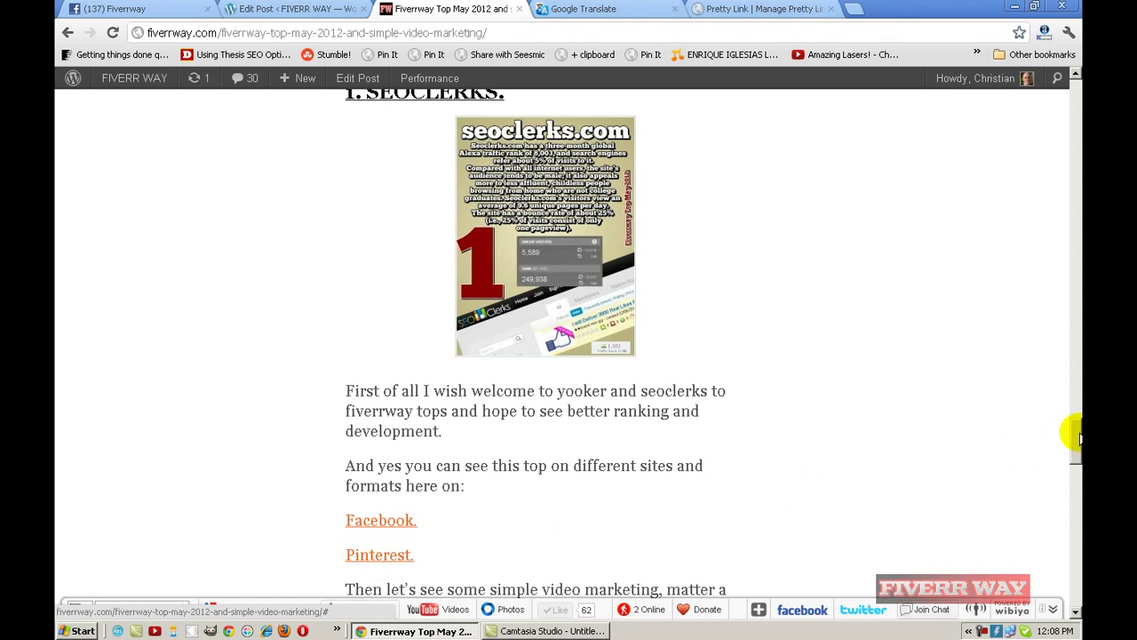
drag(1076, 433, 1077, 462)
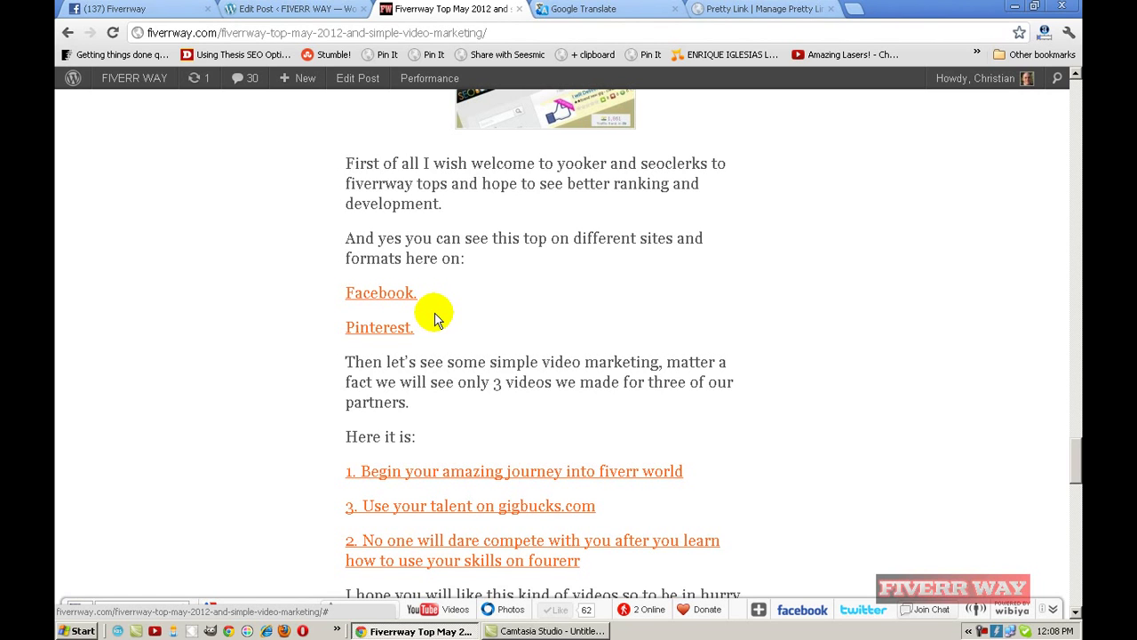
drag(1075, 455, 1076, 443)
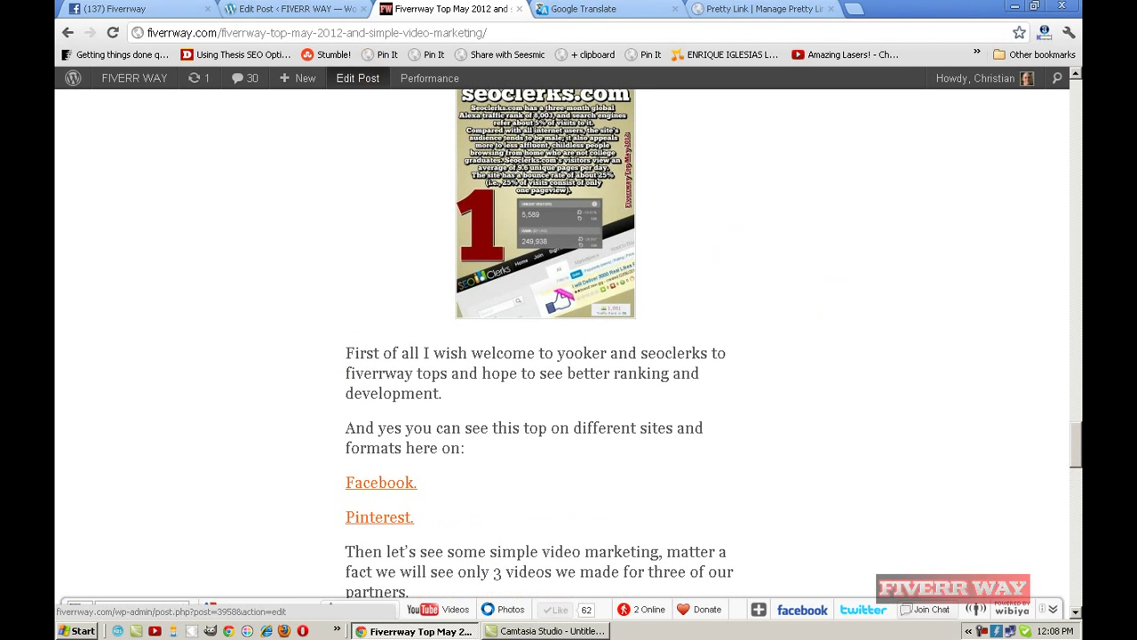
Open the "Fiverrway Top May 2012" cover photo from the Cover Photos album of the Fiverrway Facebook page
click(138, 11)
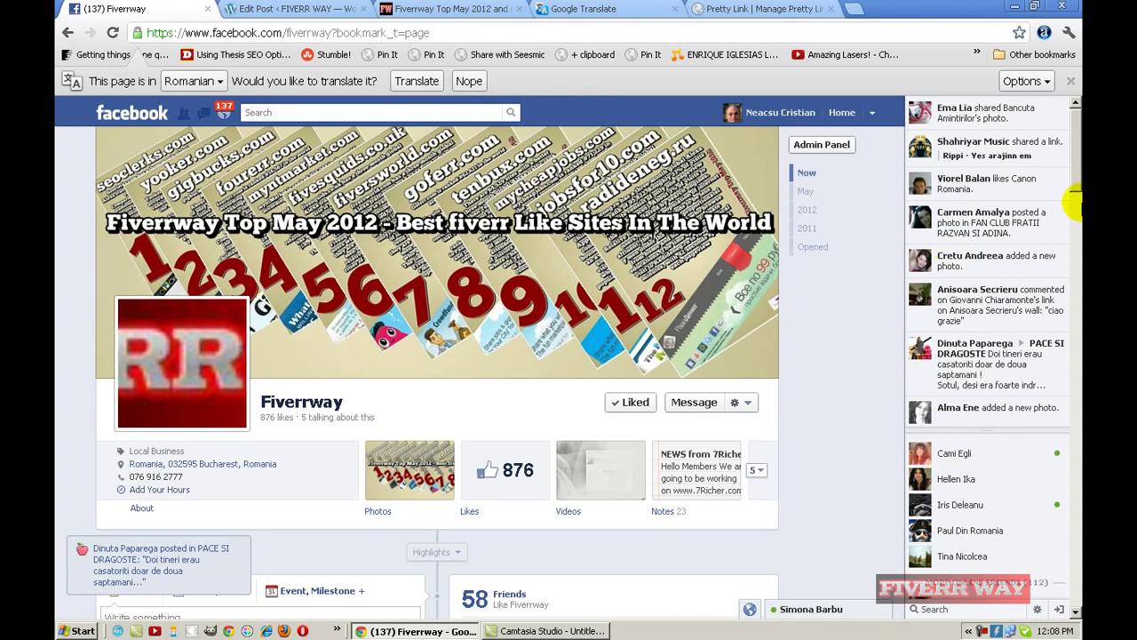
click(411, 484)
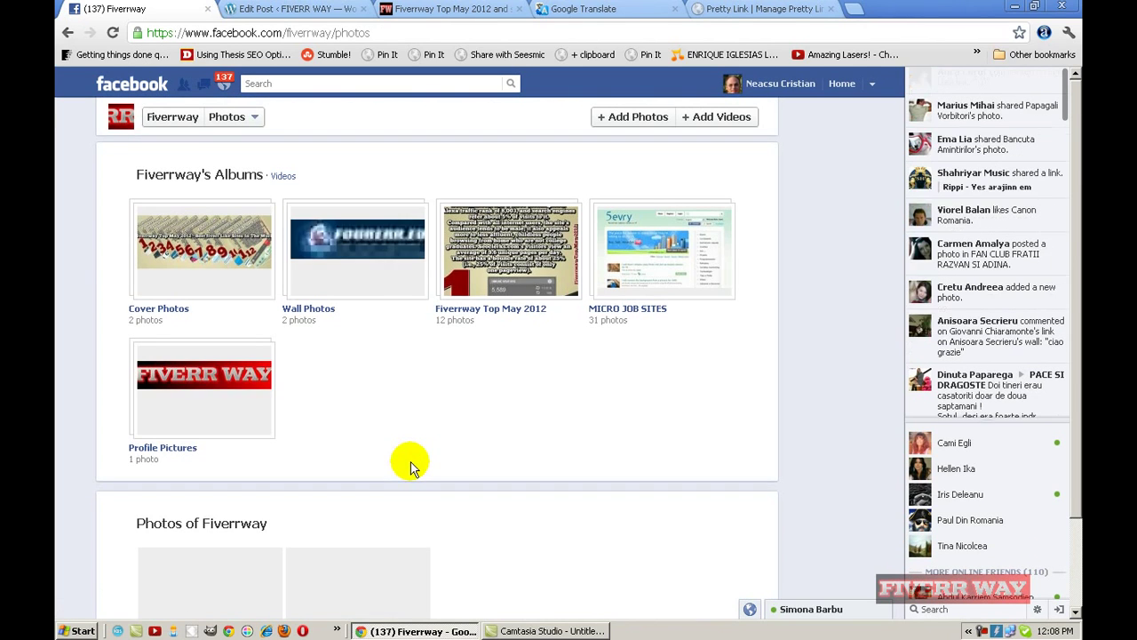
click(195, 253)
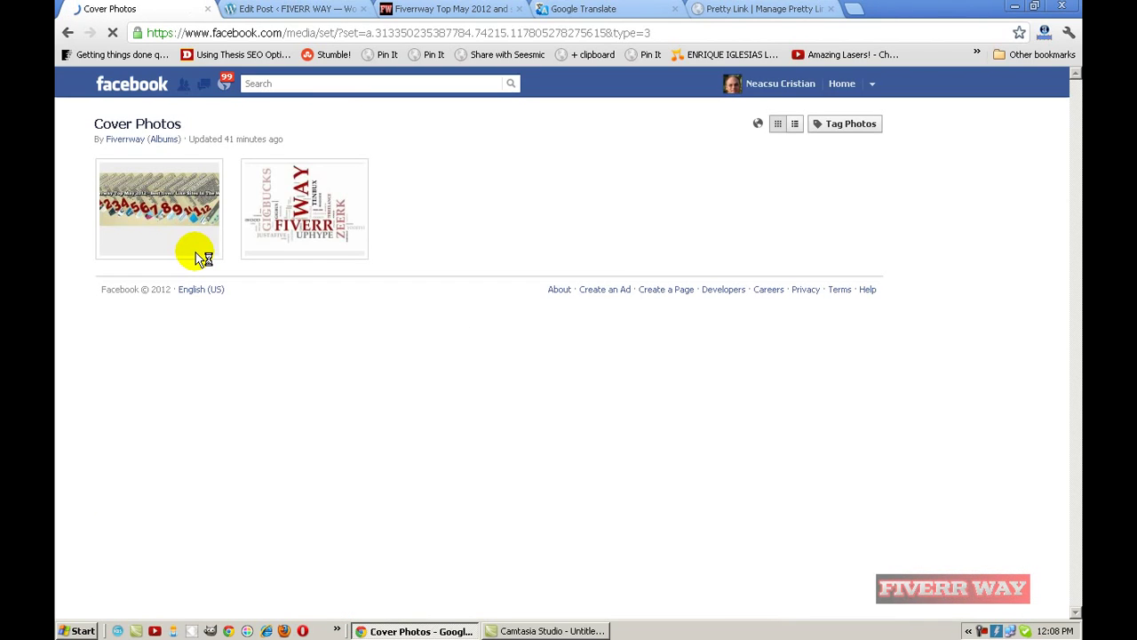
click(158, 210)
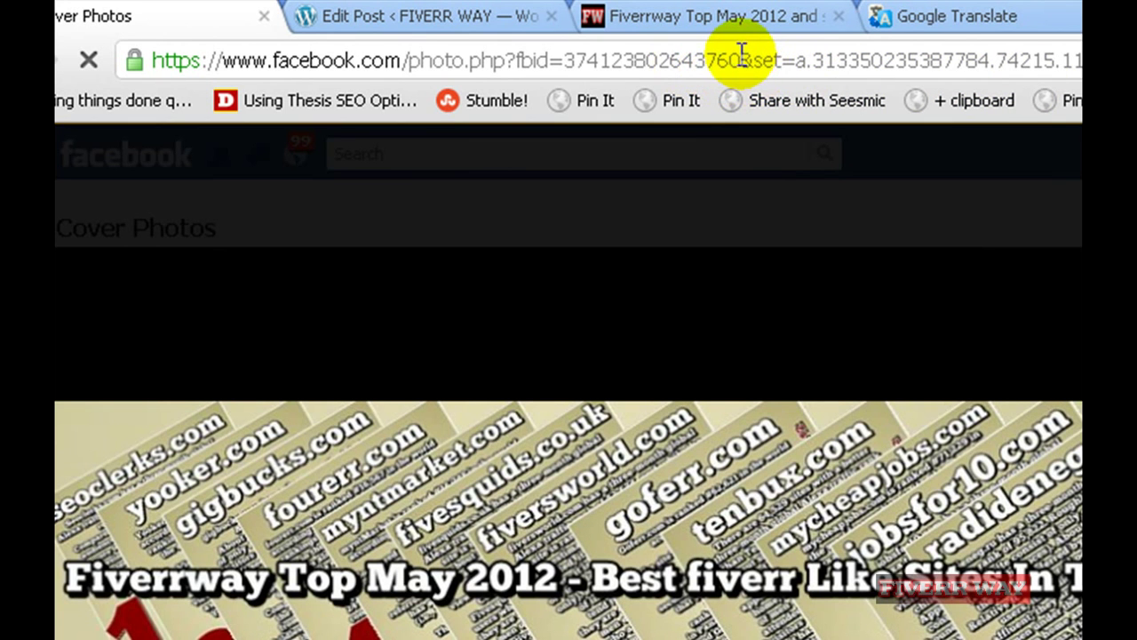
Shorten the cover photo's web address by removing everything from "&set" onward, load it, and copy the shortened address
drag(741, 59, 1080, 59)
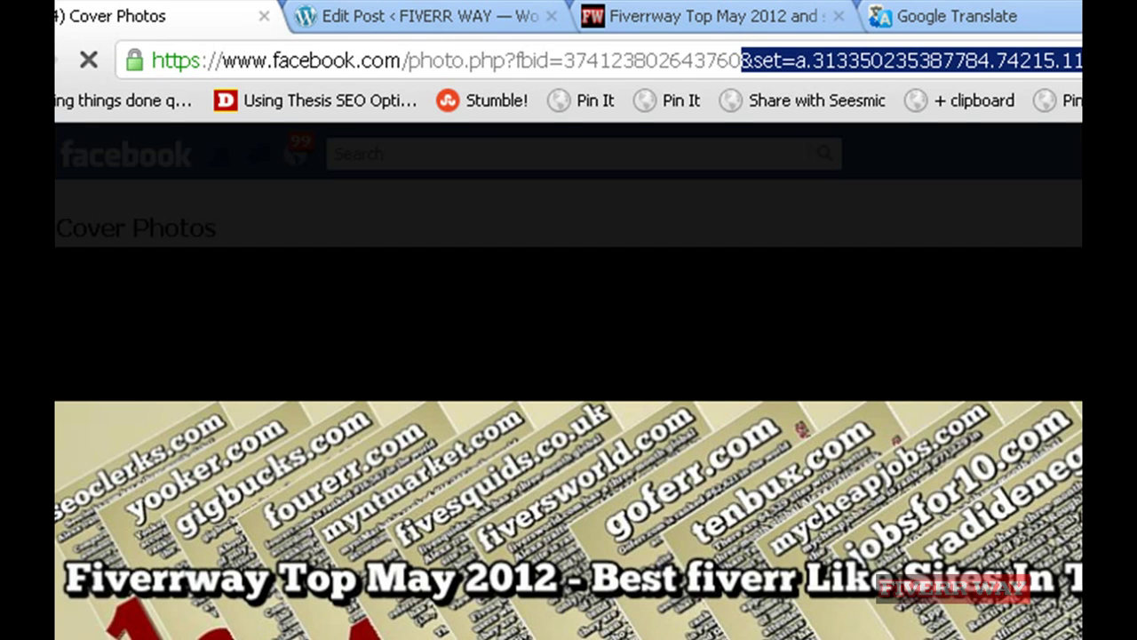
key(BackSpace)
key(Escape)
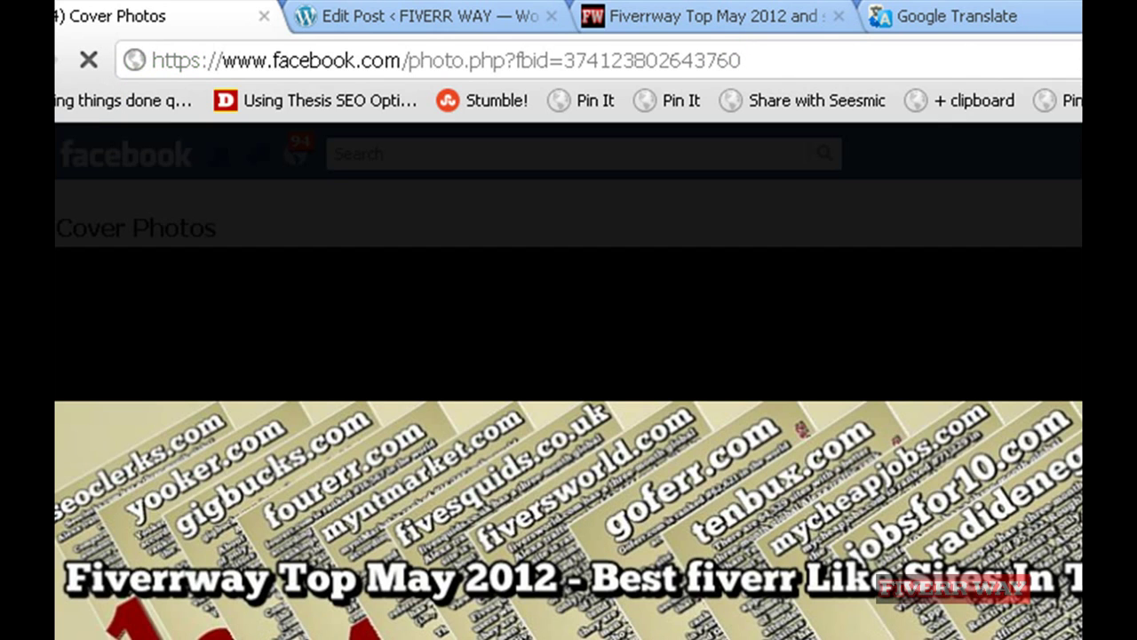
key(Return)
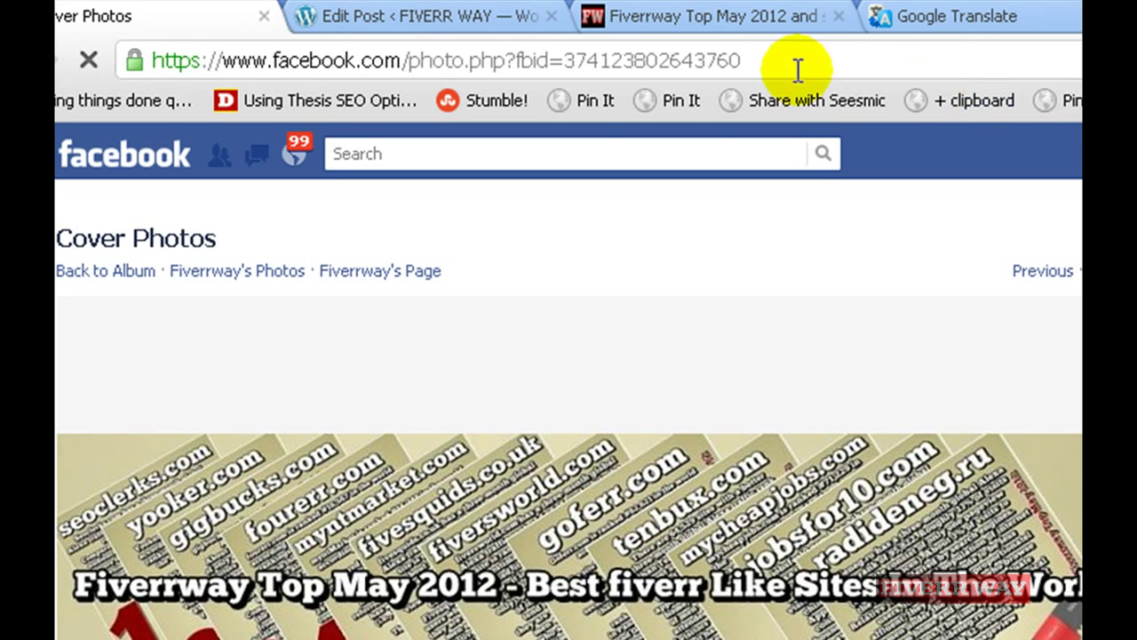
click(491, 57)
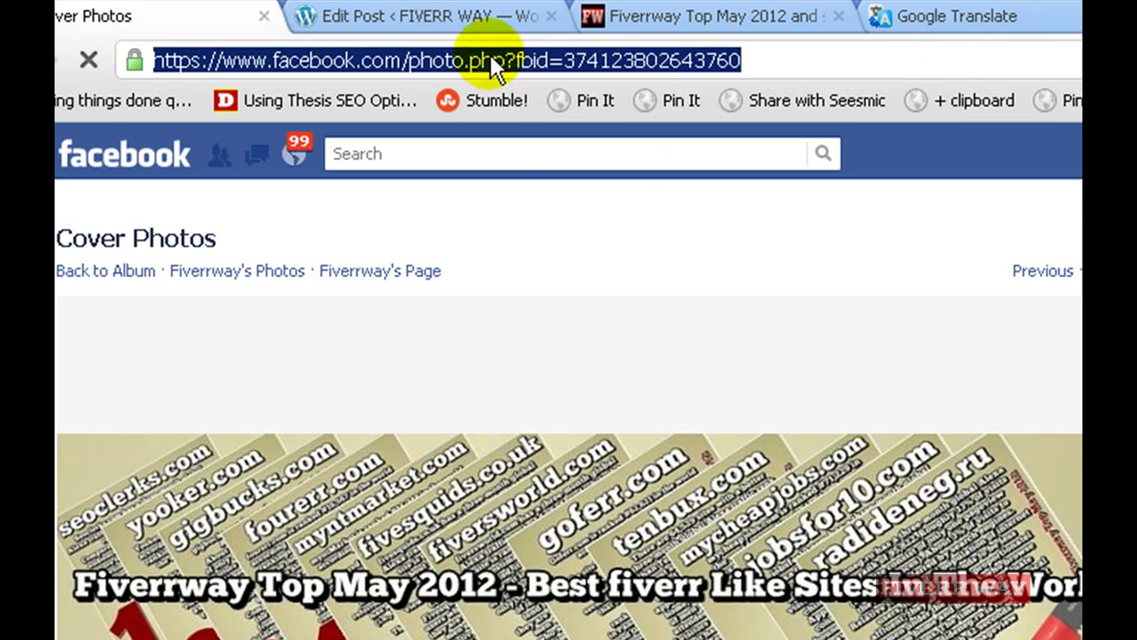
right_click(491, 56)
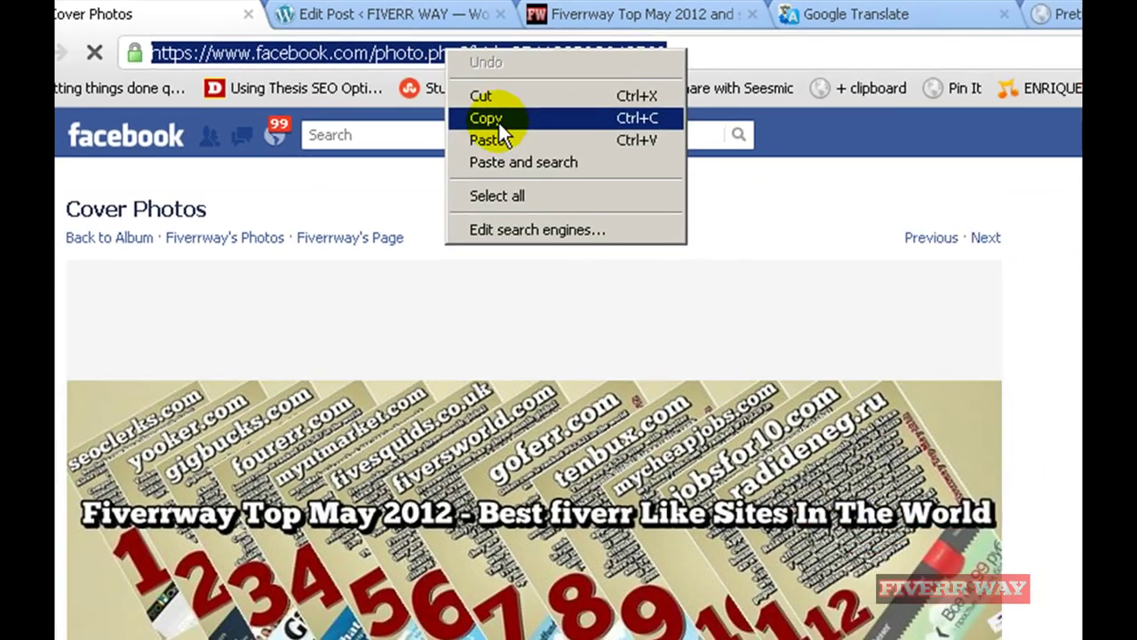
click(524, 133)
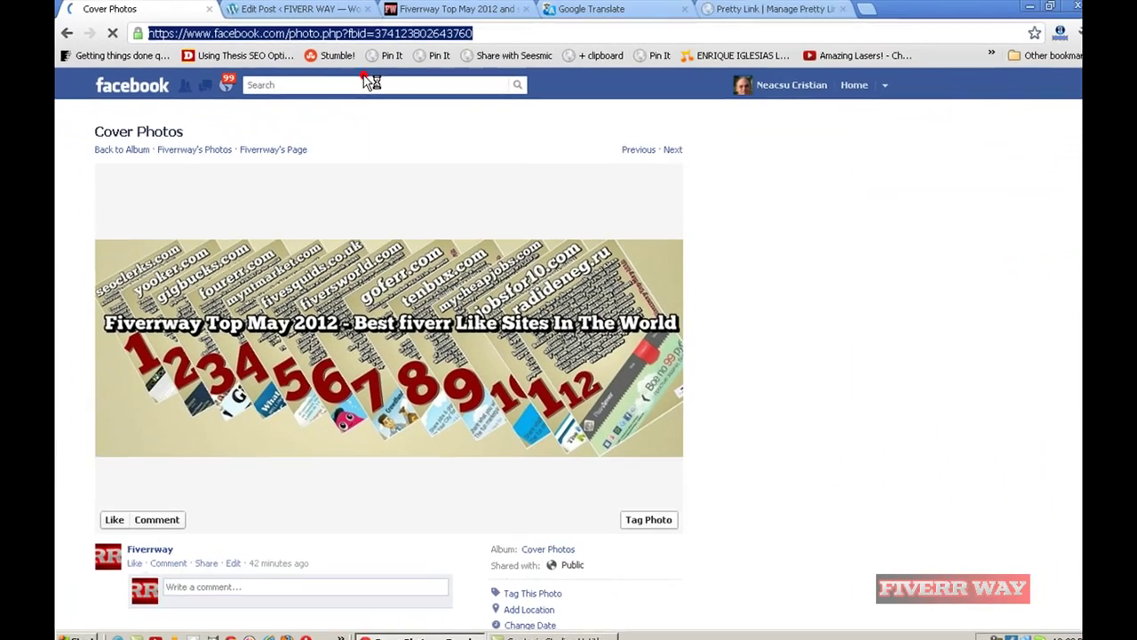
Edit the "Fiverrway Top May 2012 and simple video marketing" post and add an empty line after the paragraph ending "better ranking and development."
click(442, 9)
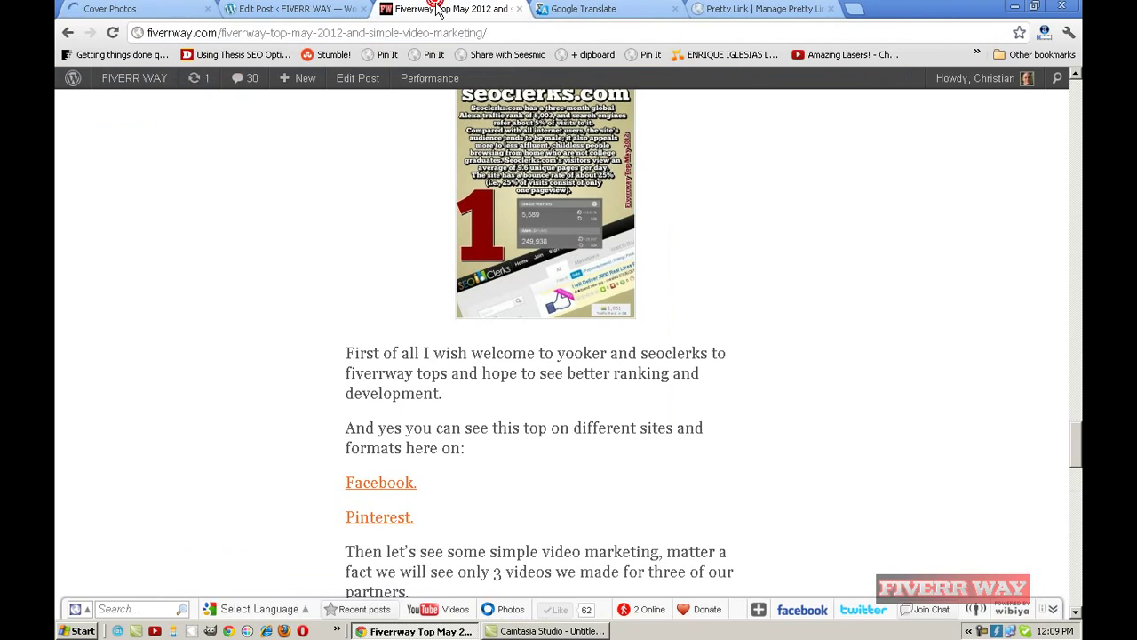
click(362, 80)
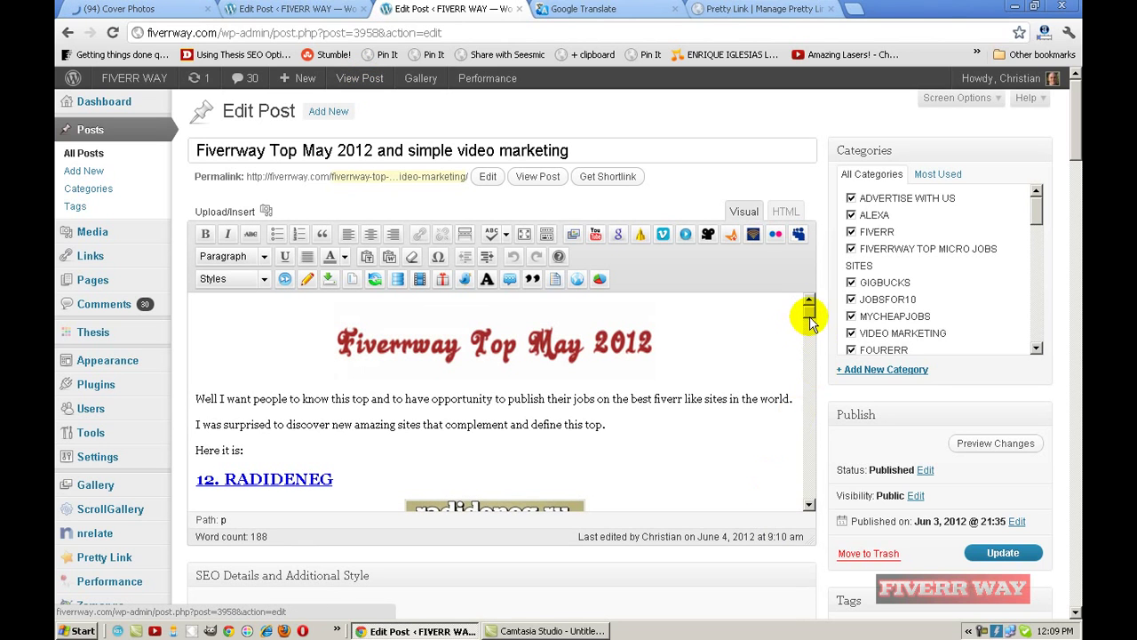
drag(809, 312, 809, 486)
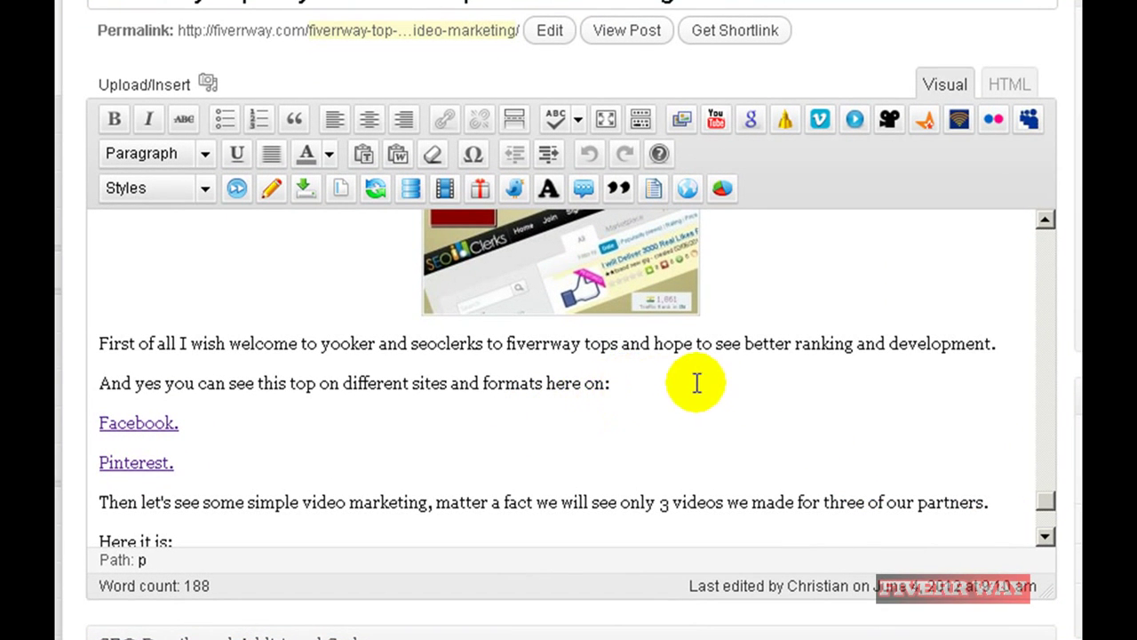
click(1007, 348)
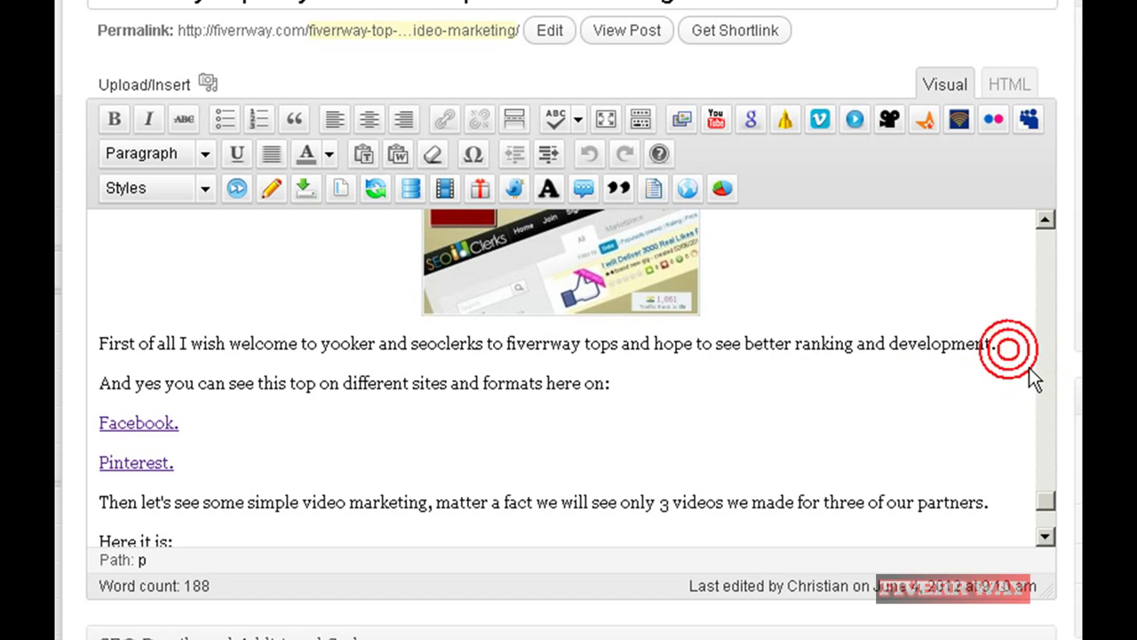
key(Return)
Upload the "final cover" image from the computer to the post's media
click(207, 84)
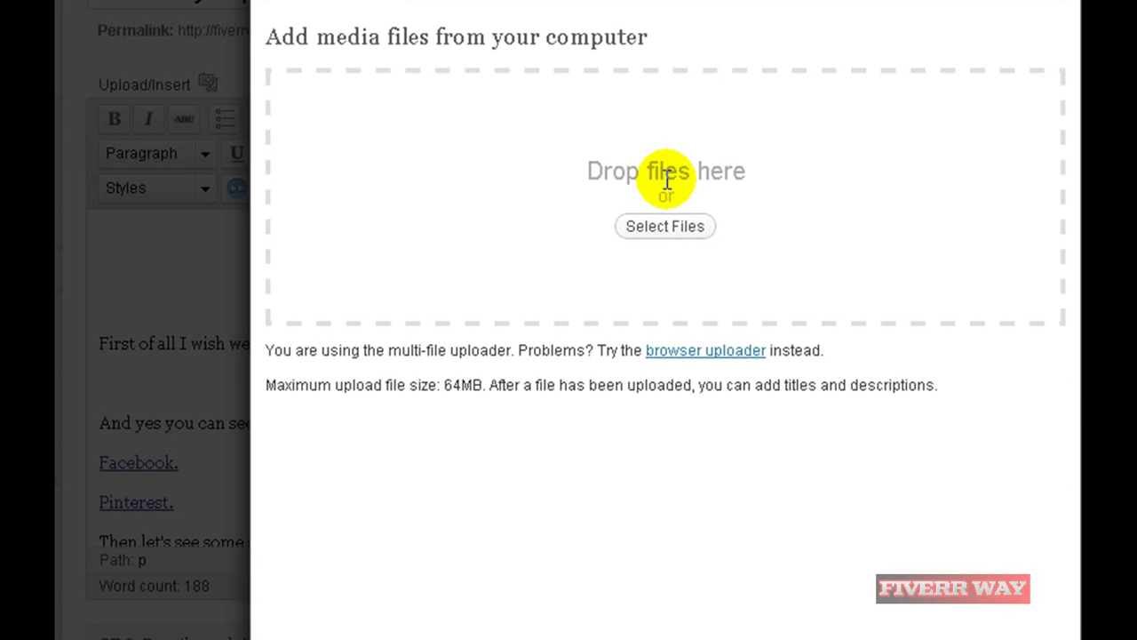
click(667, 228)
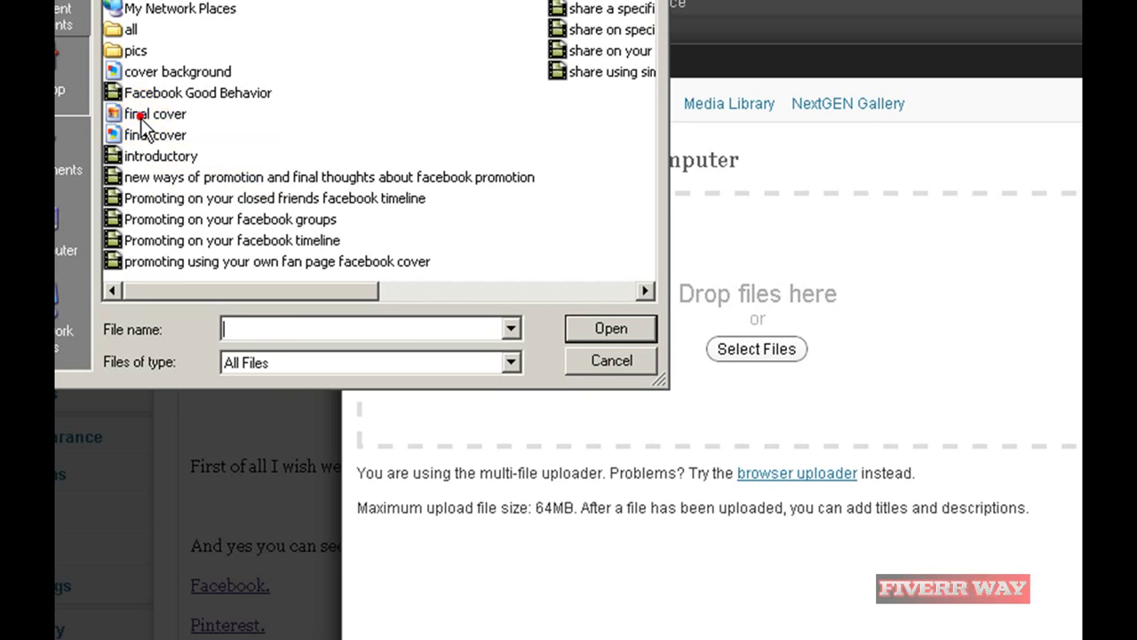
click(141, 119)
click(601, 329)
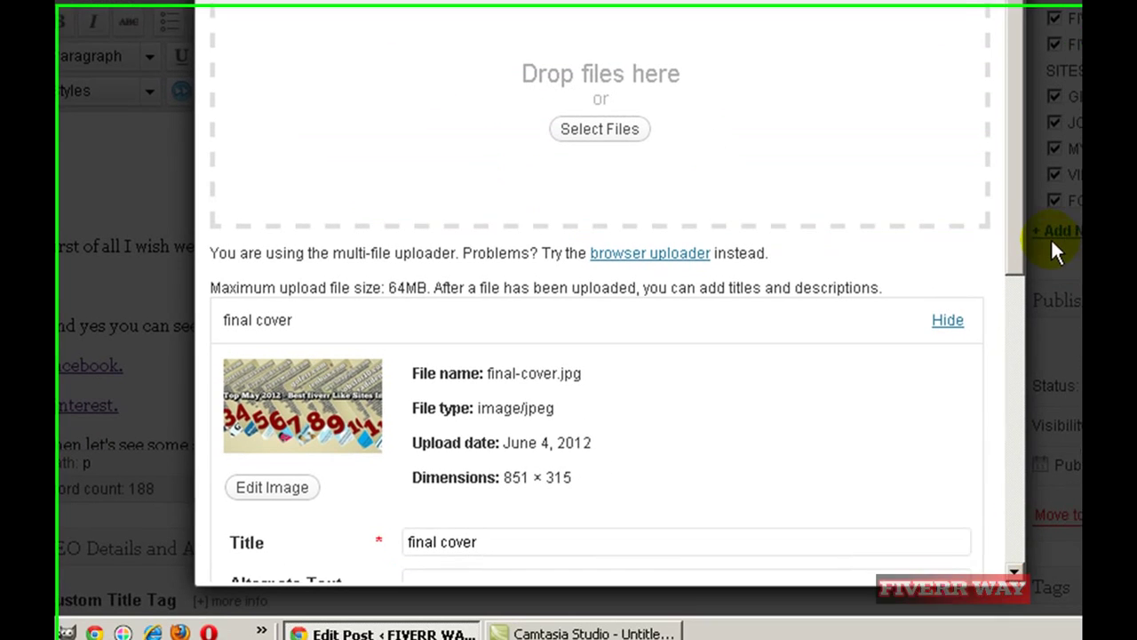
Set the uploaded image's title to "Fiverrway Top May 2012"
drag(1013, 203, 1004, 368)
drag(473, 226, 377, 236)
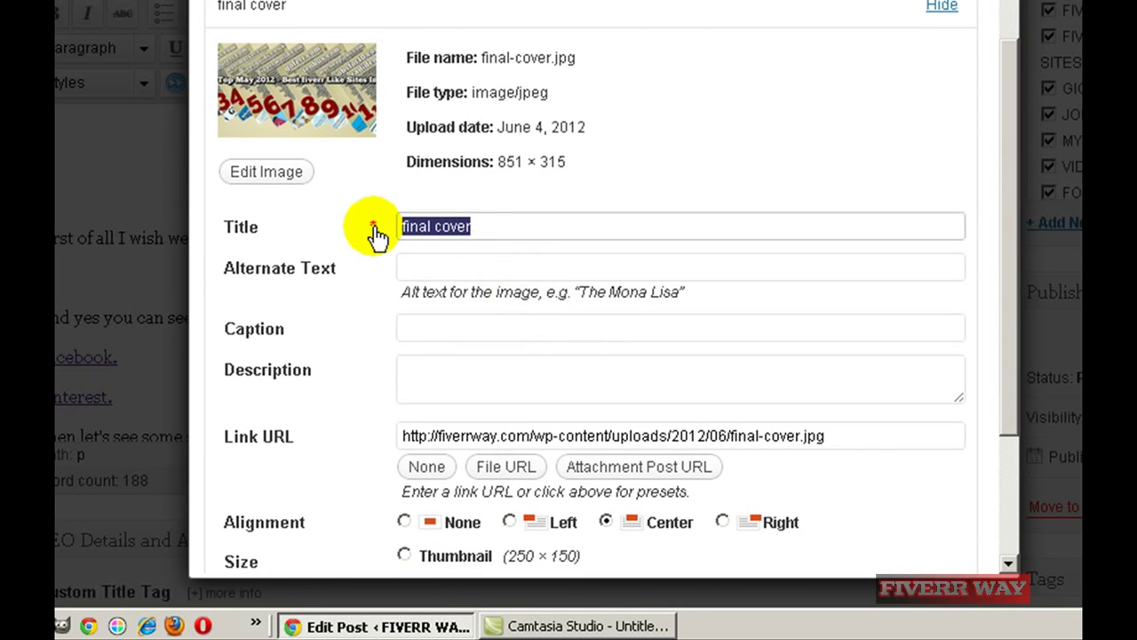
text(Fiverrway)
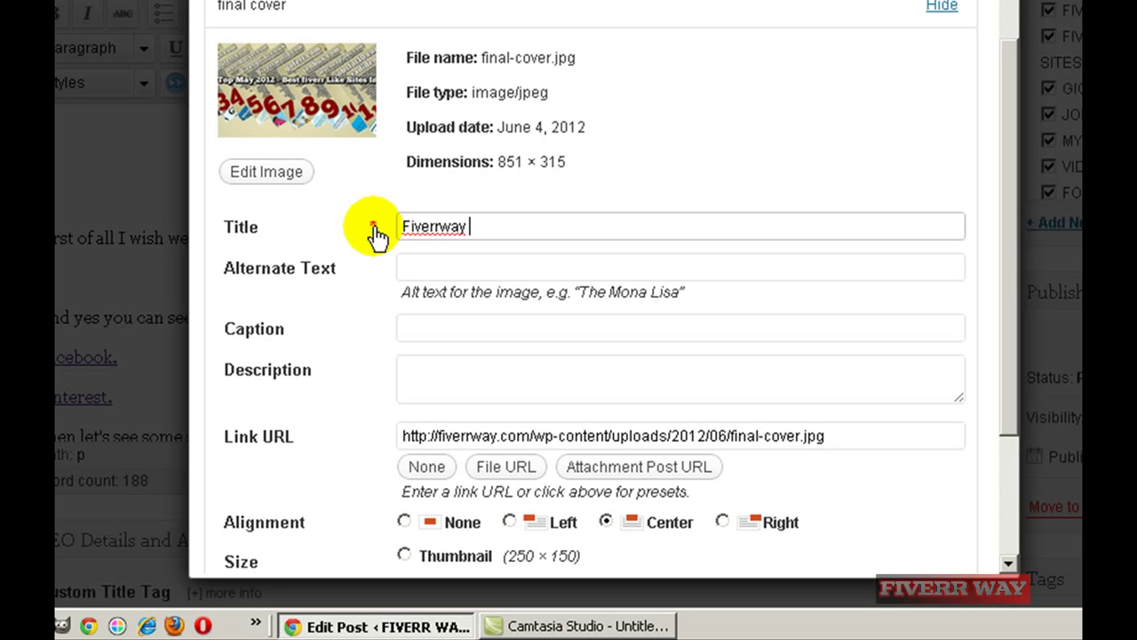
text(Top)
text( Mat)
text(y )
text(2012)
Set the image's alternate text to "Fiverrway fan page May 2012 cover"
click(425, 267)
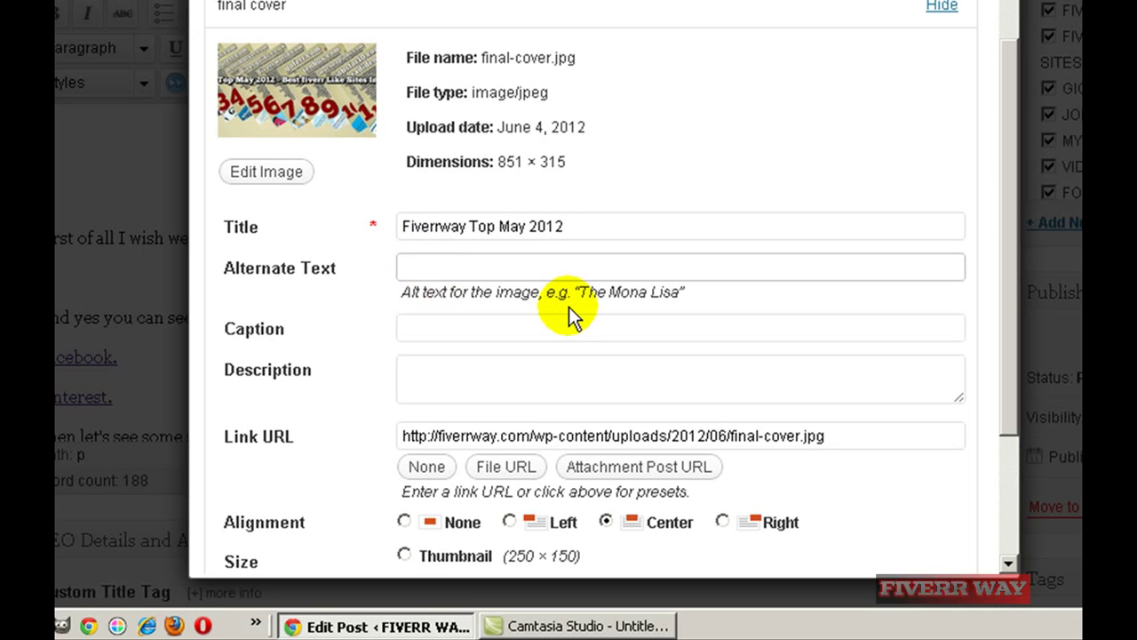
text(Fiverrway fan )
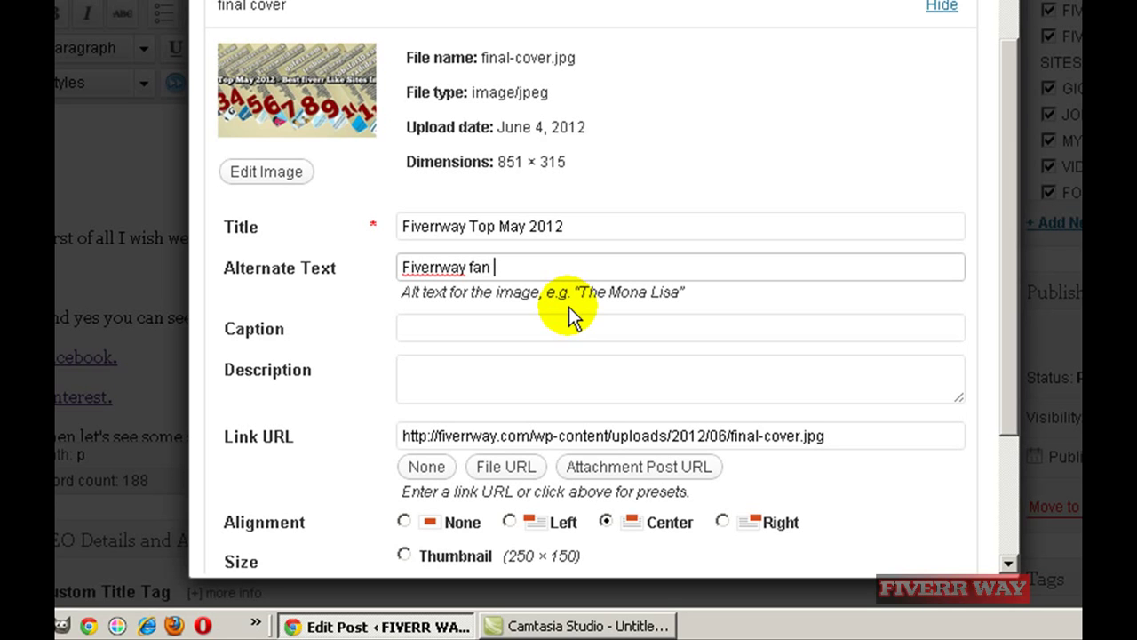
text(page cover)
key(BackSpace)
key(BackSpace)
key(BackSpace)
key(BackSpace)
key(BackSpace)
text(May 2)
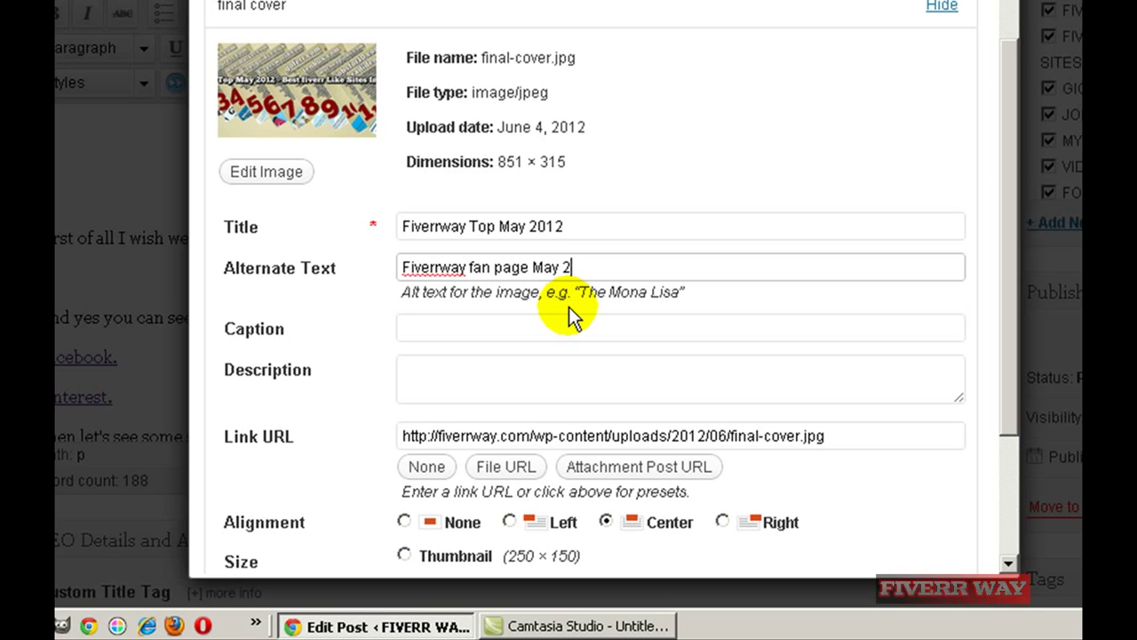
text(012 cover)
Replace the image's link URL with the copied Facebook cover photo address
click(436, 371)
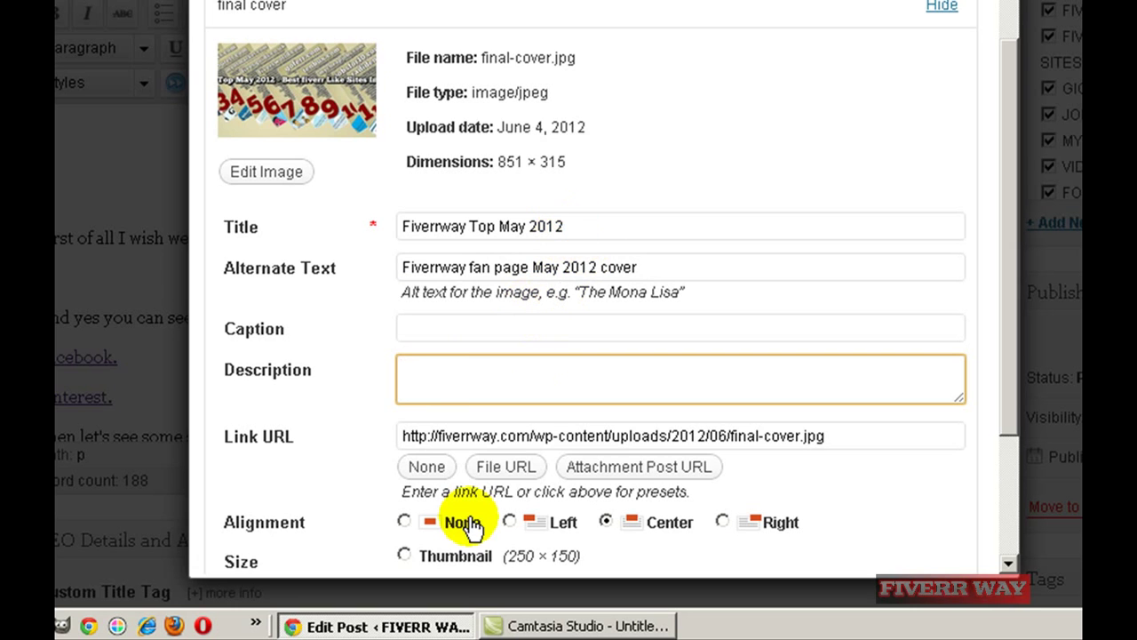
triple_click(518, 434)
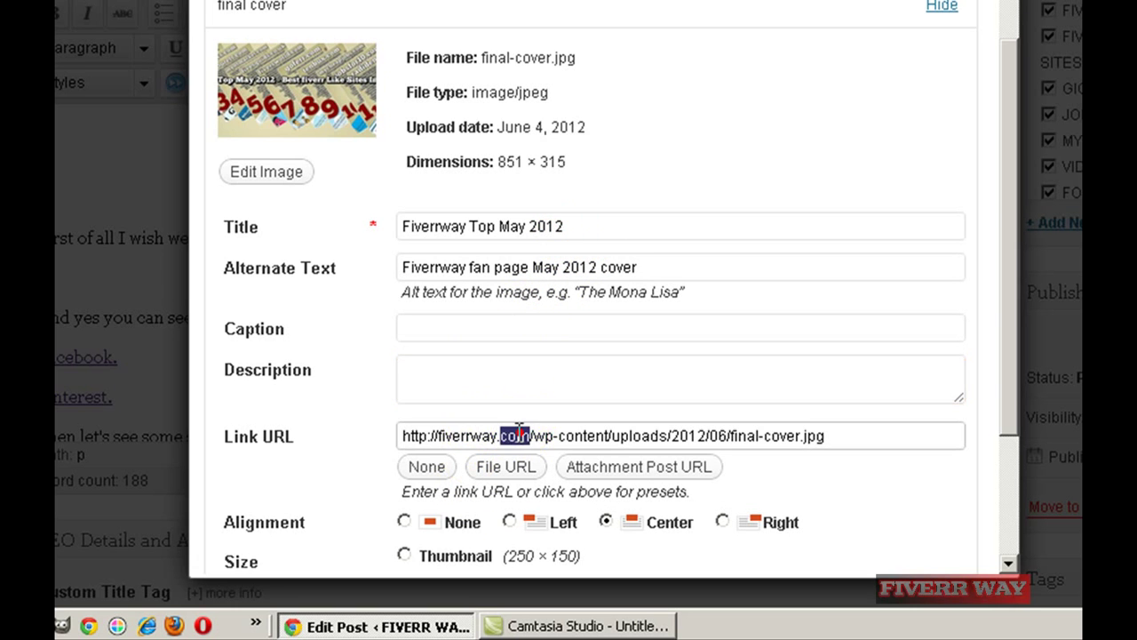
right_click(514, 434)
click(619, 238)
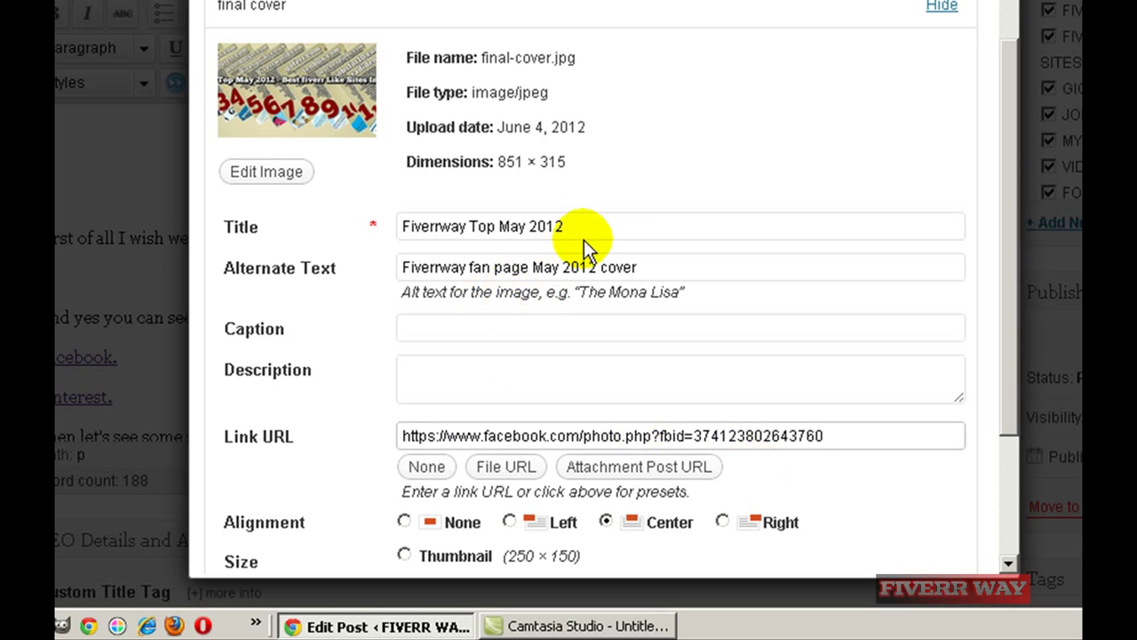
Copy the image title "Fiverrway Top May 2012" into the image's description
drag(578, 227, 395, 224)
right_click(417, 226)
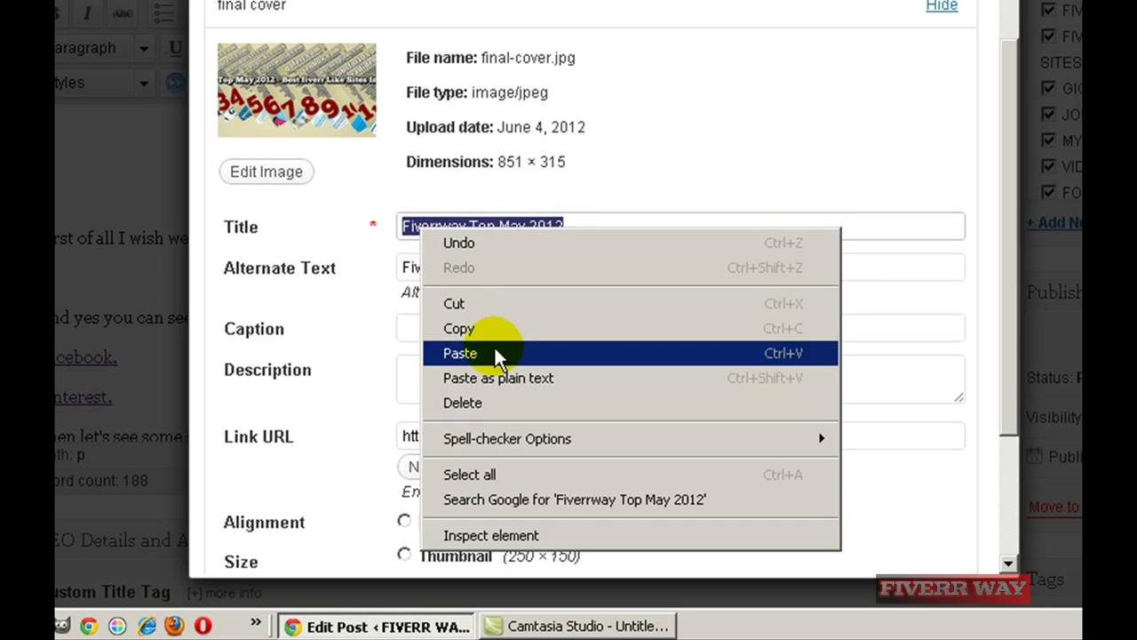
click(495, 327)
click(418, 369)
right_click(418, 369)
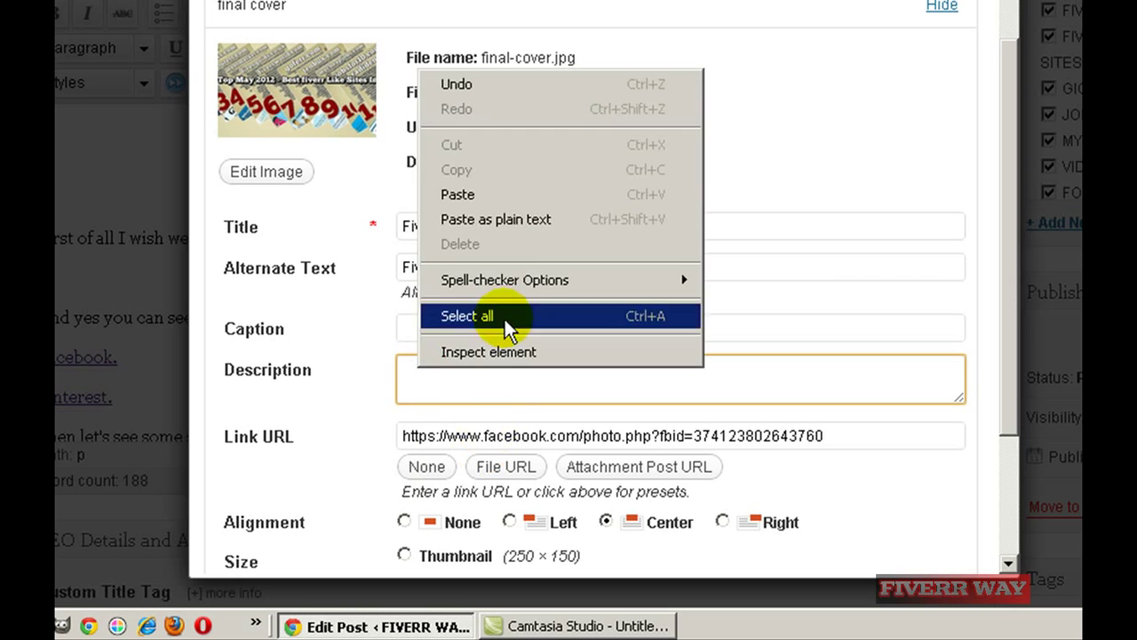
click(491, 195)
Extend the description with " - " and the copied alternate text "Fiverrway fan page May 2012 cover"
click(664, 267)
drag(658, 267, 374, 264)
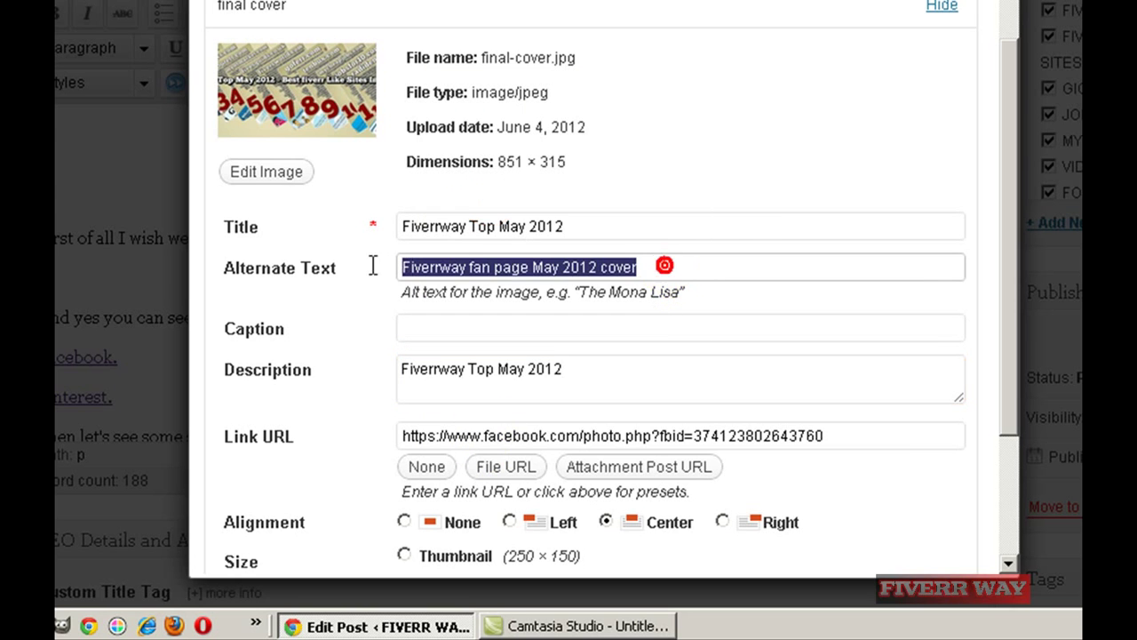
right_click(447, 262)
click(540, 366)
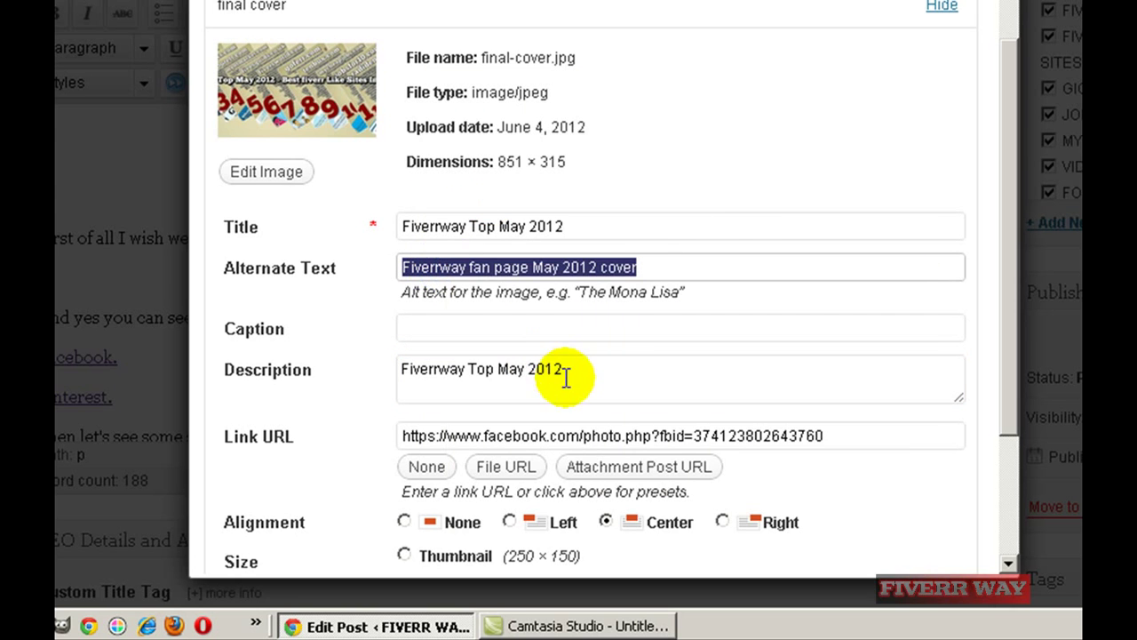
click(566, 377)
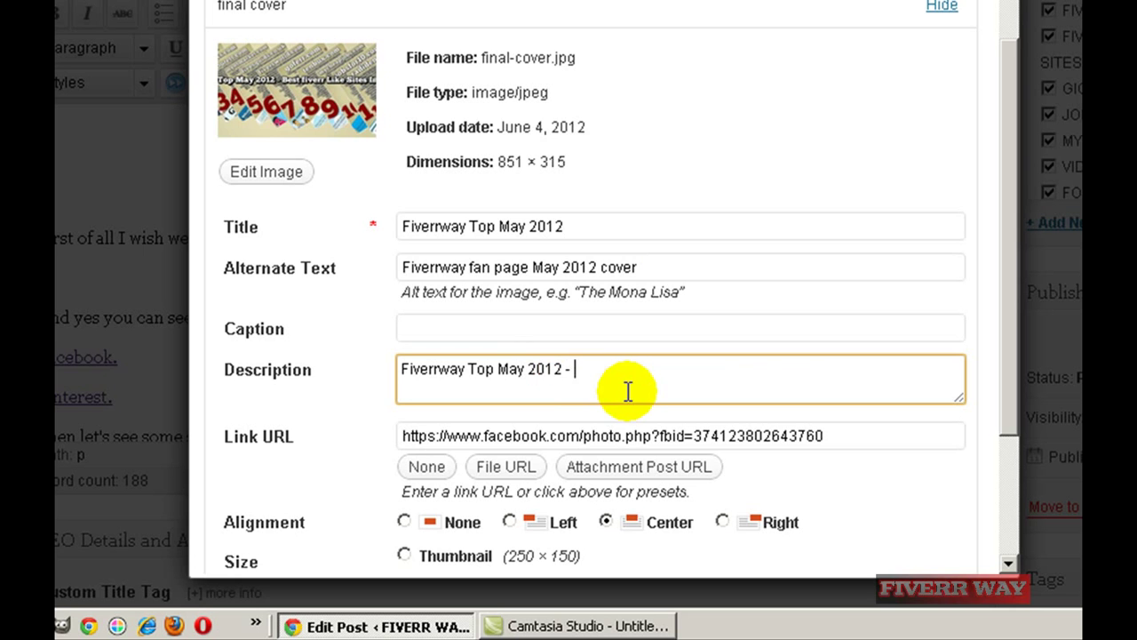
key(ctrl+v)
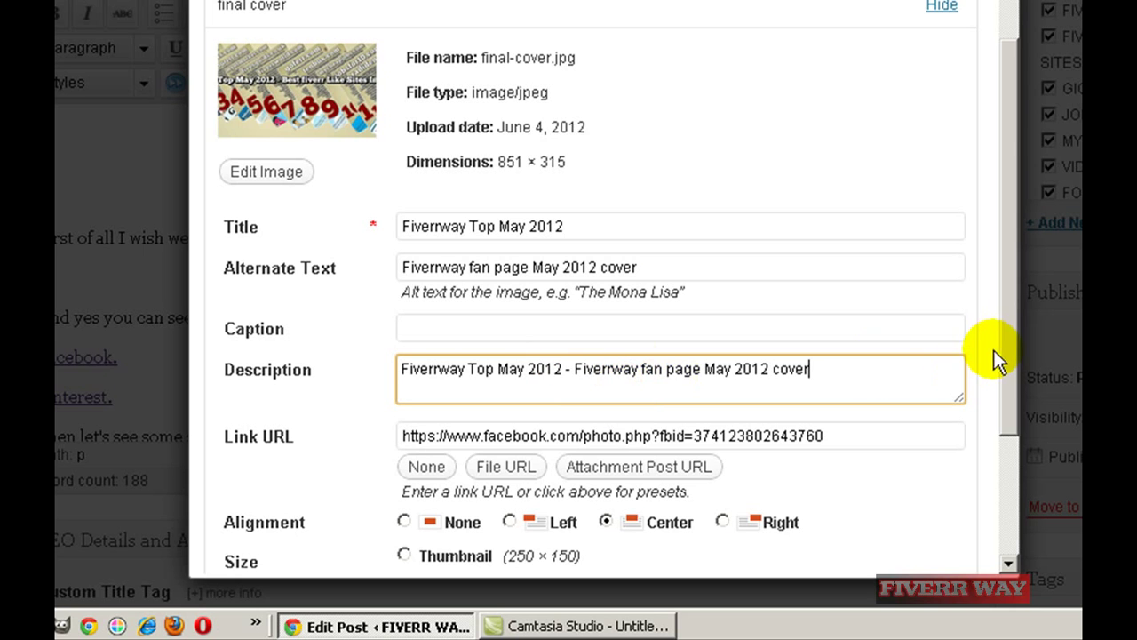
Insert the cover image into the post at full size (851 × 315) and select it in the editor
drag(1005, 352, 1000, 459)
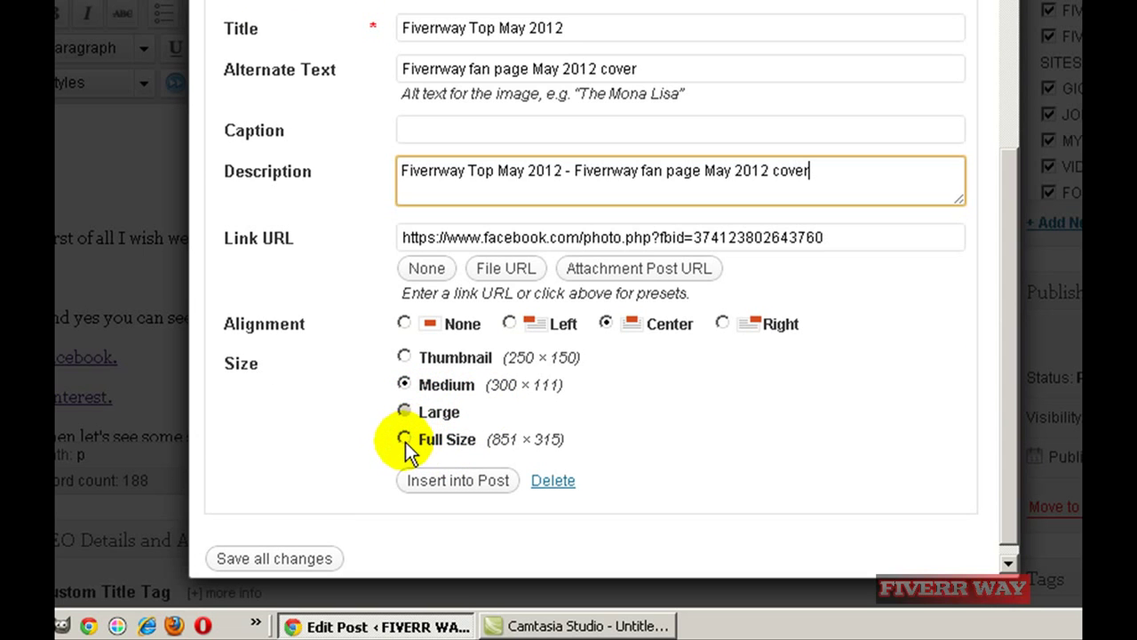
click(406, 441)
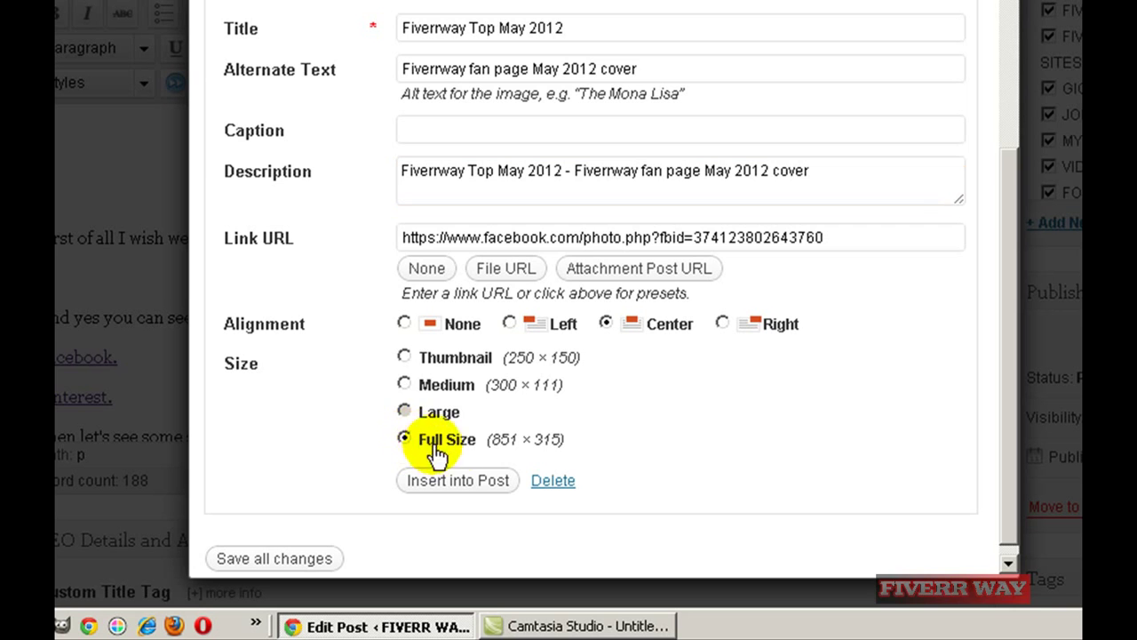
click(462, 481)
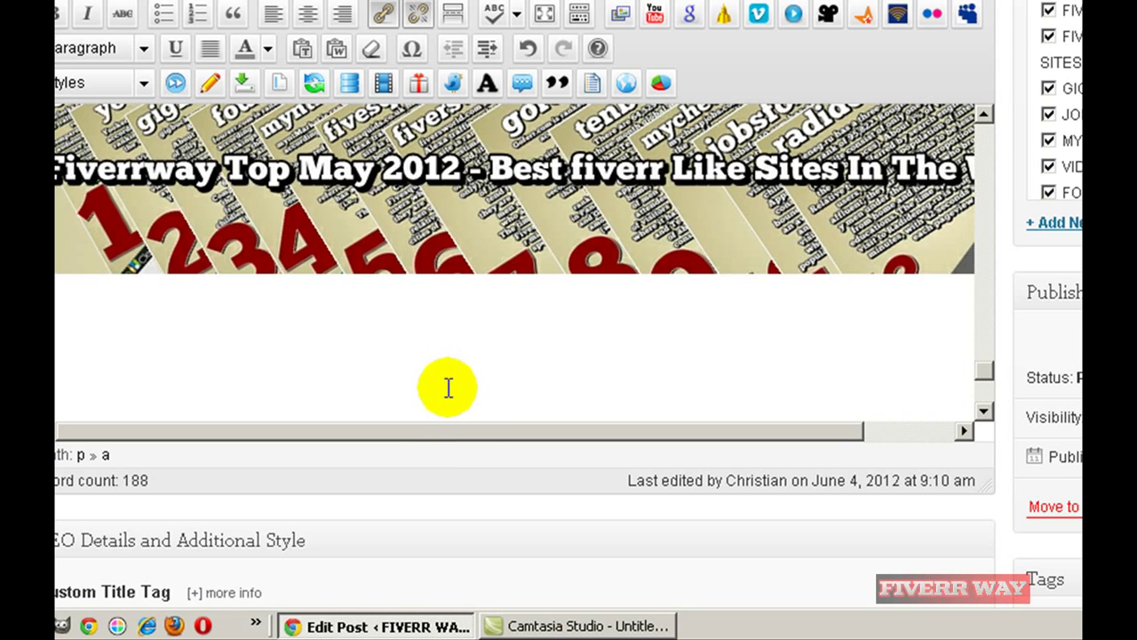
click(489, 283)
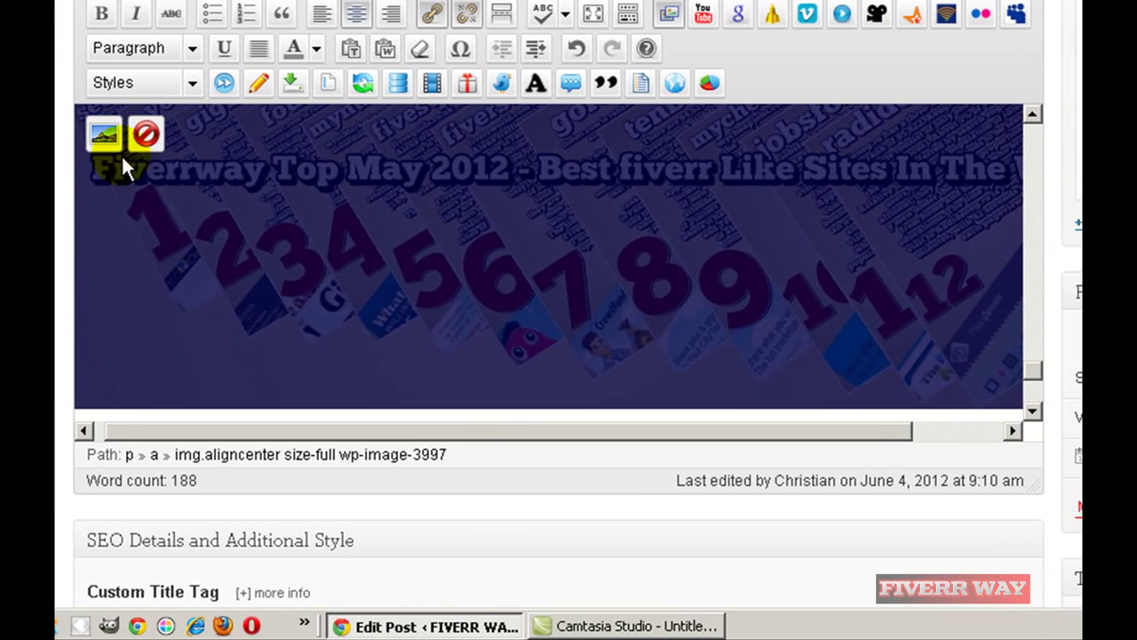
Resize the post's cover image to a width of 500 and a height of 150, and update the post
click(102, 137)
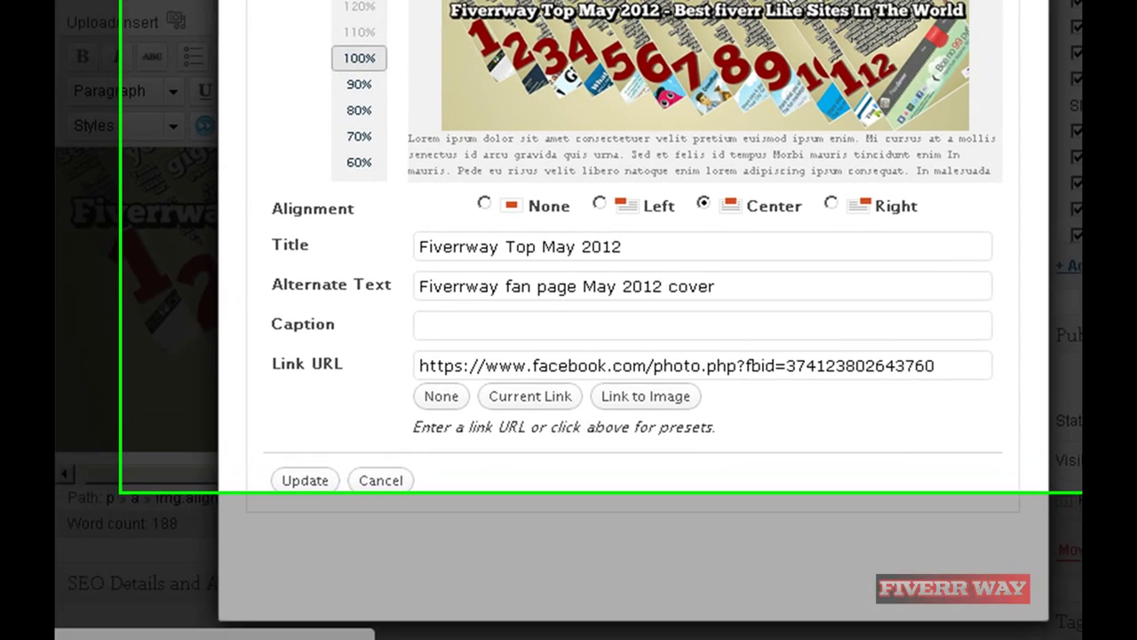
click(487, 2)
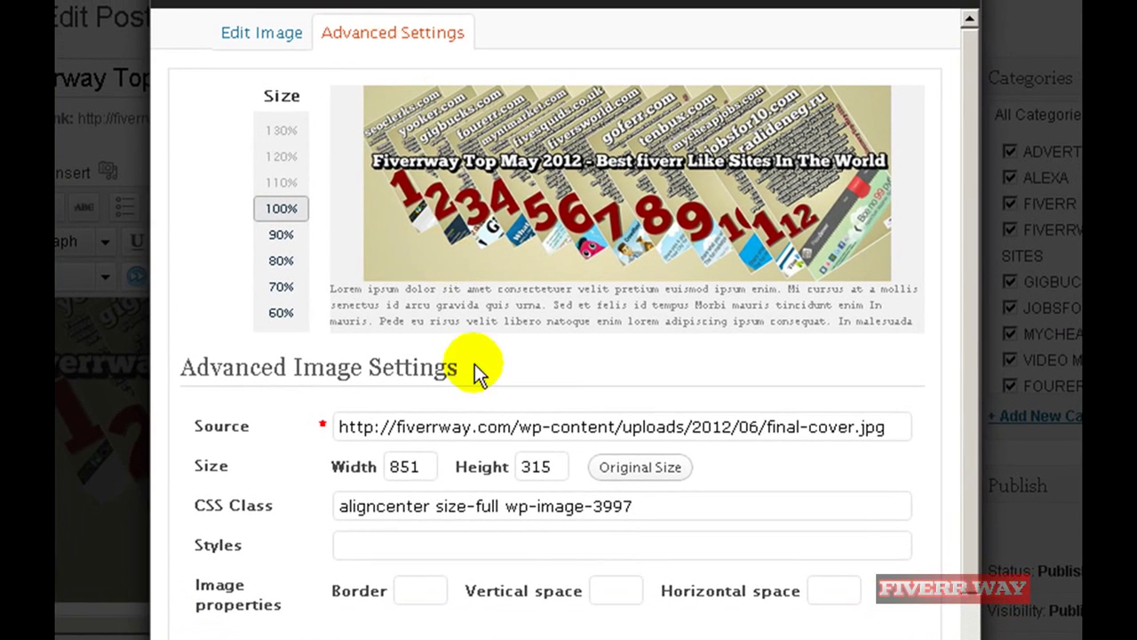
double_click(411, 466)
text(5000)
key(BackSpace)
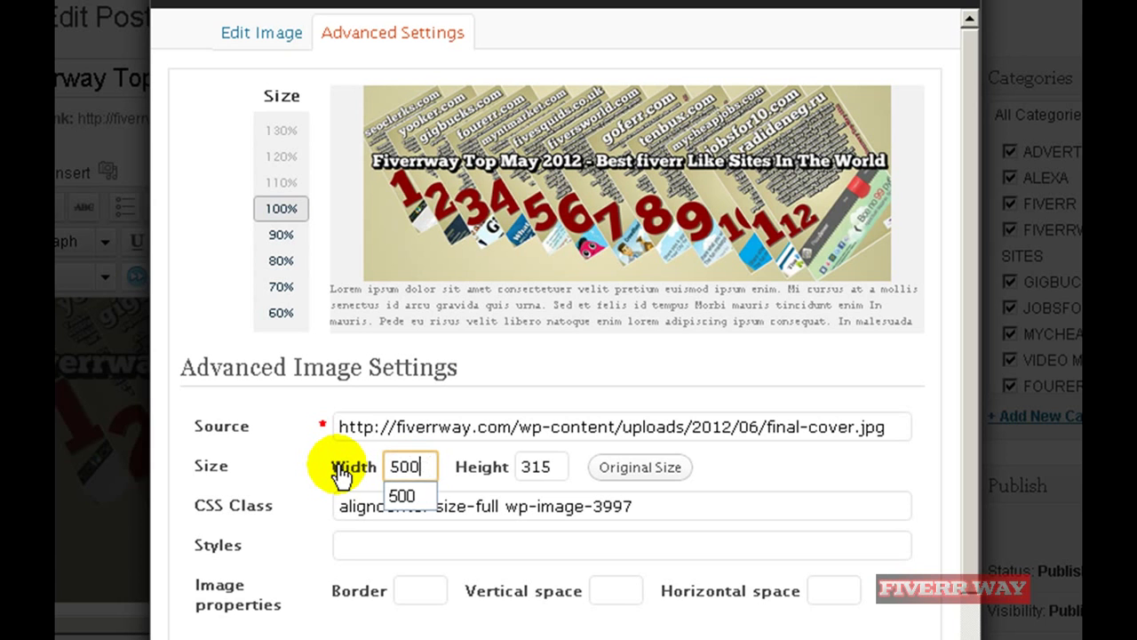
click(558, 465)
double_click(553, 465)
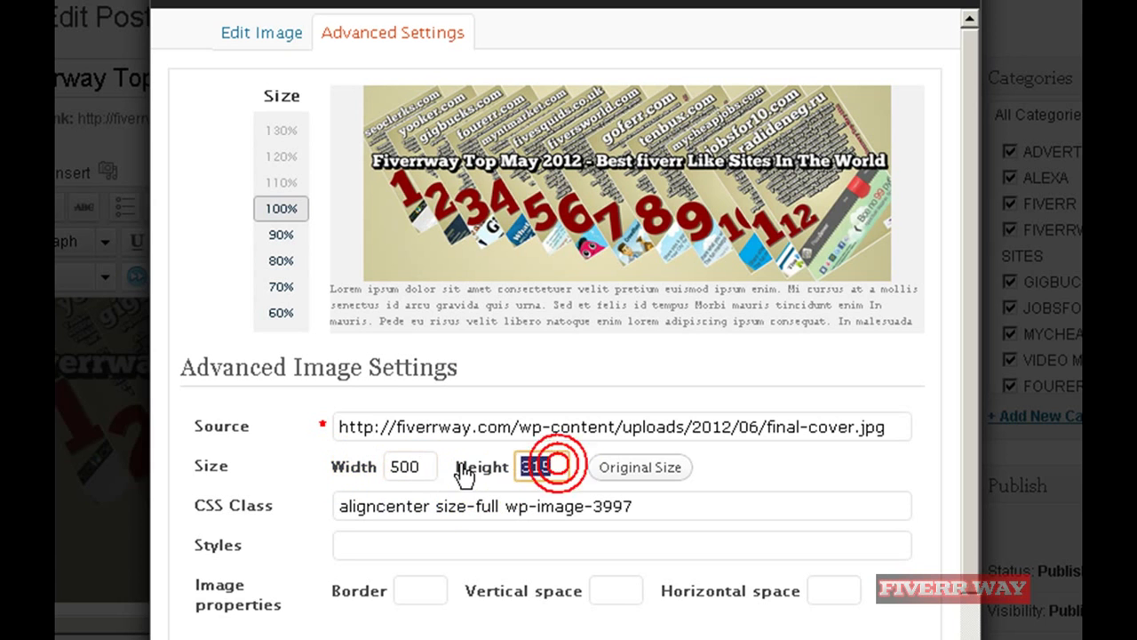
text(150)
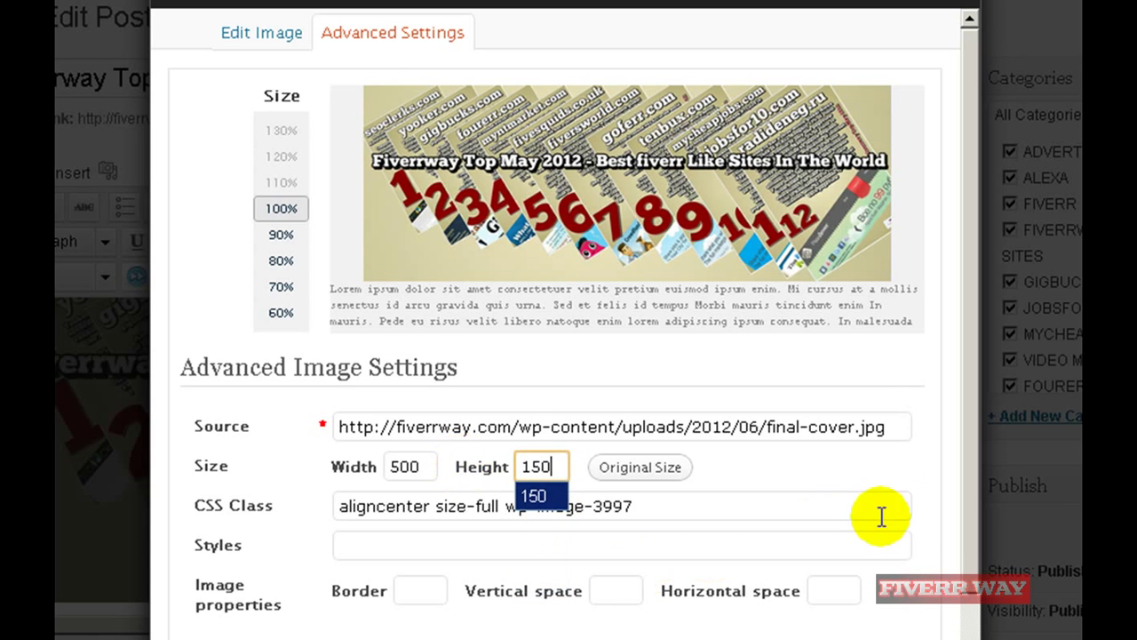
click(962, 537)
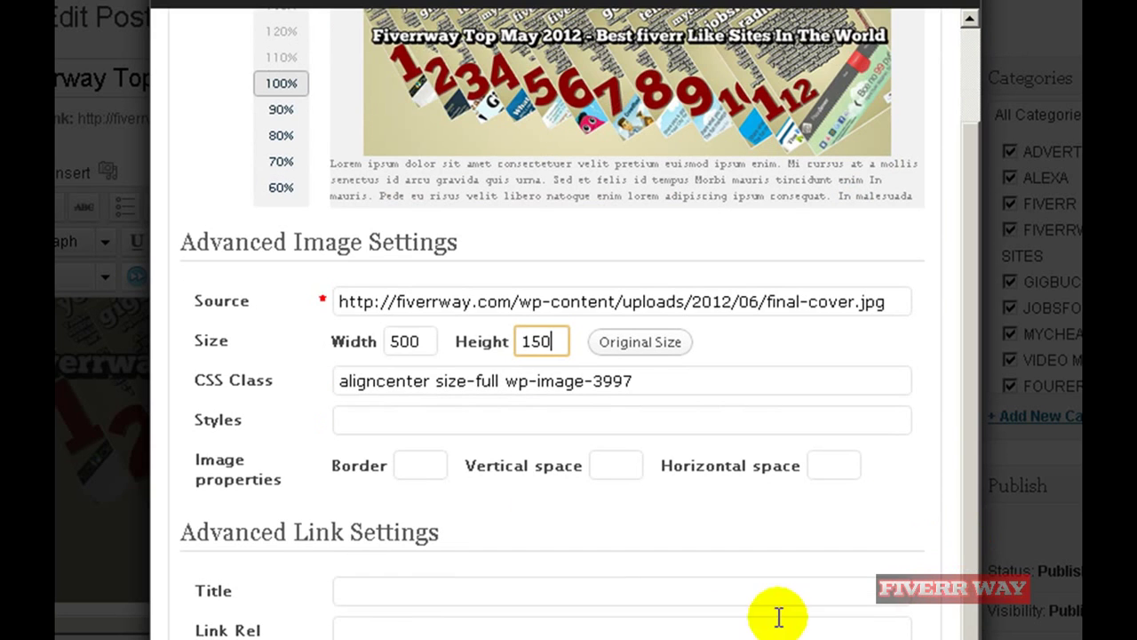
scroll(974, 568, down, 2)
click(972, 564)
key(Return)
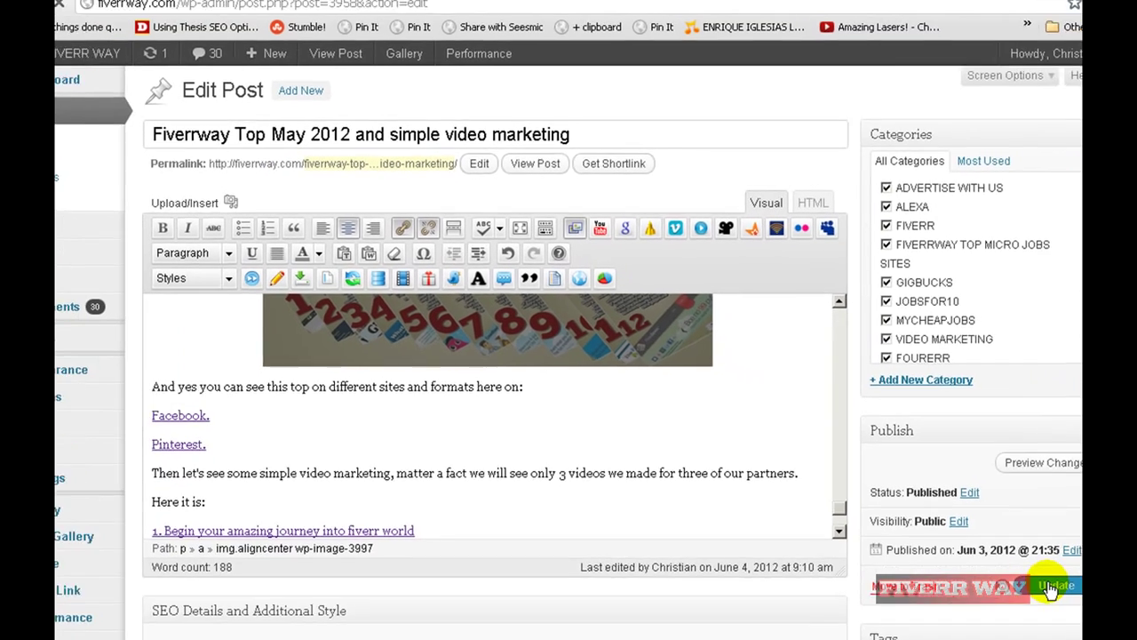
click(1001, 552)
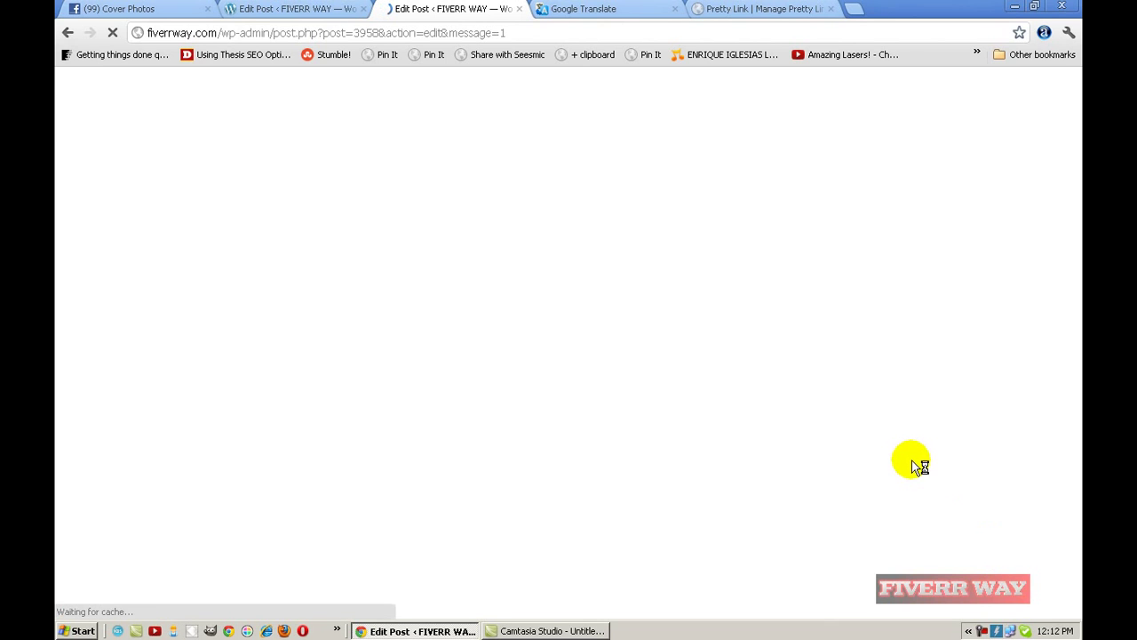
View the published post and follow its cover image's link to the Facebook photo and the Fiverrway page
click(539, 265)
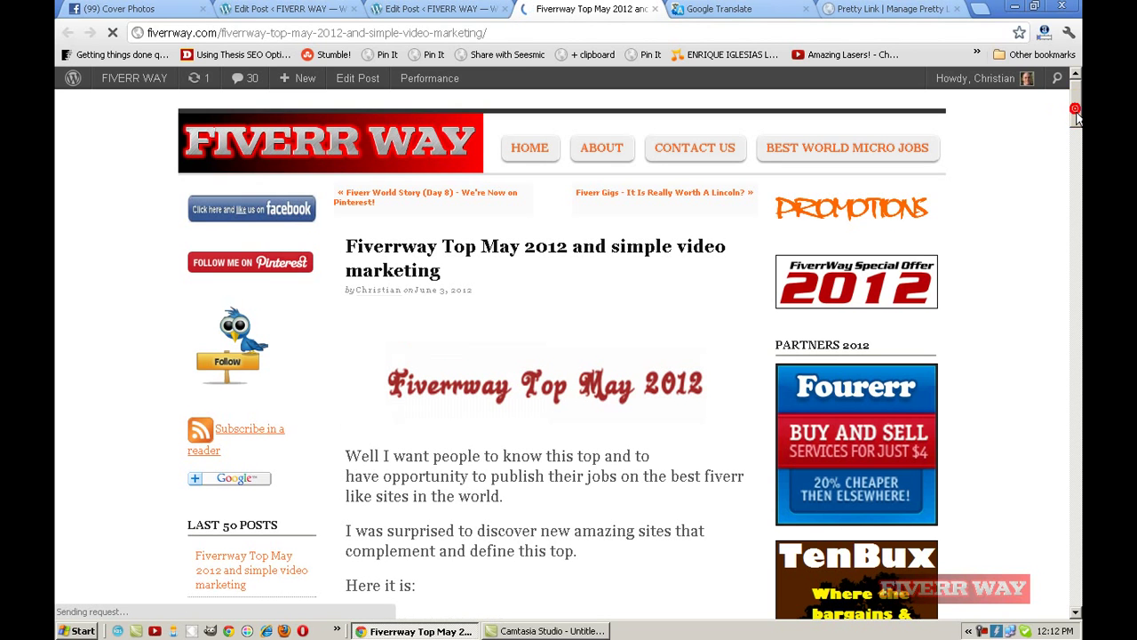
drag(1075, 133, 1075, 471)
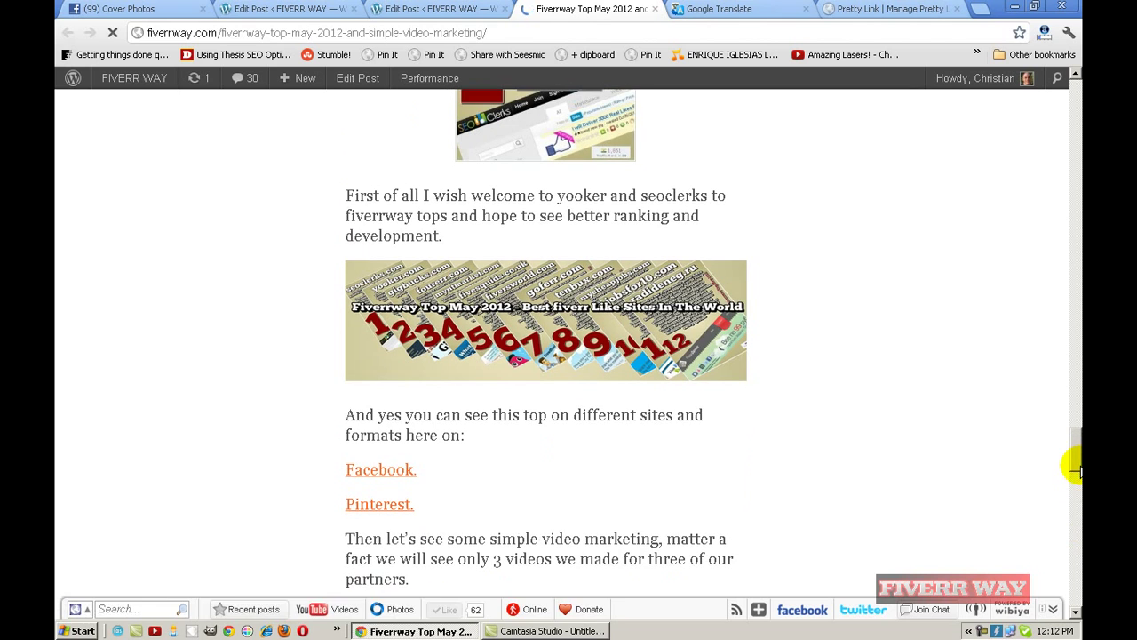
click(546, 336)
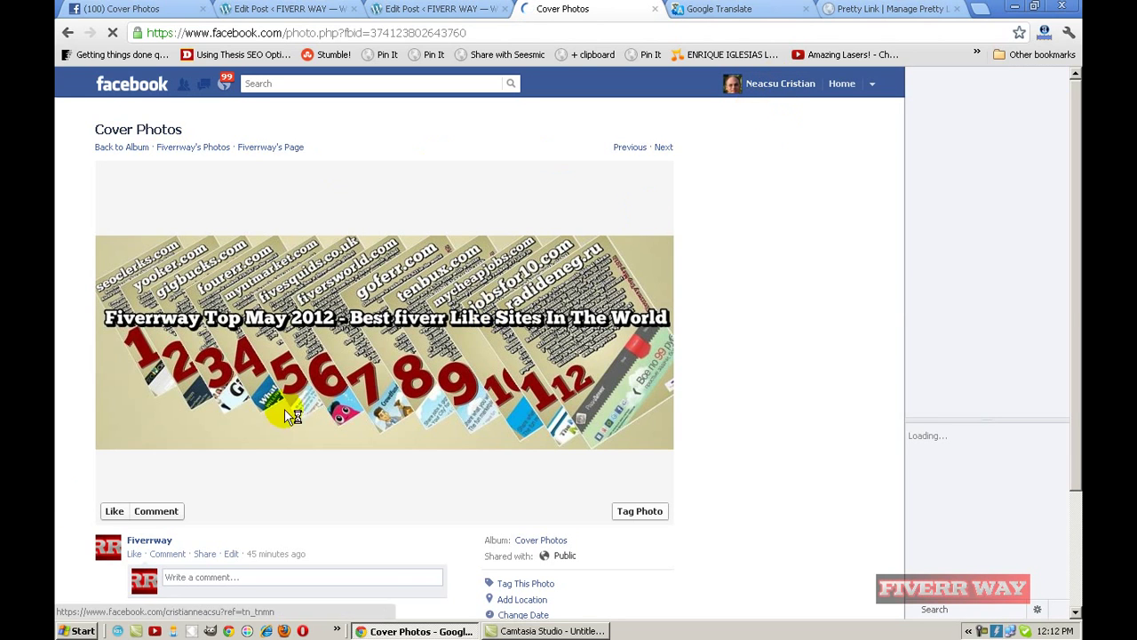
click(149, 541)
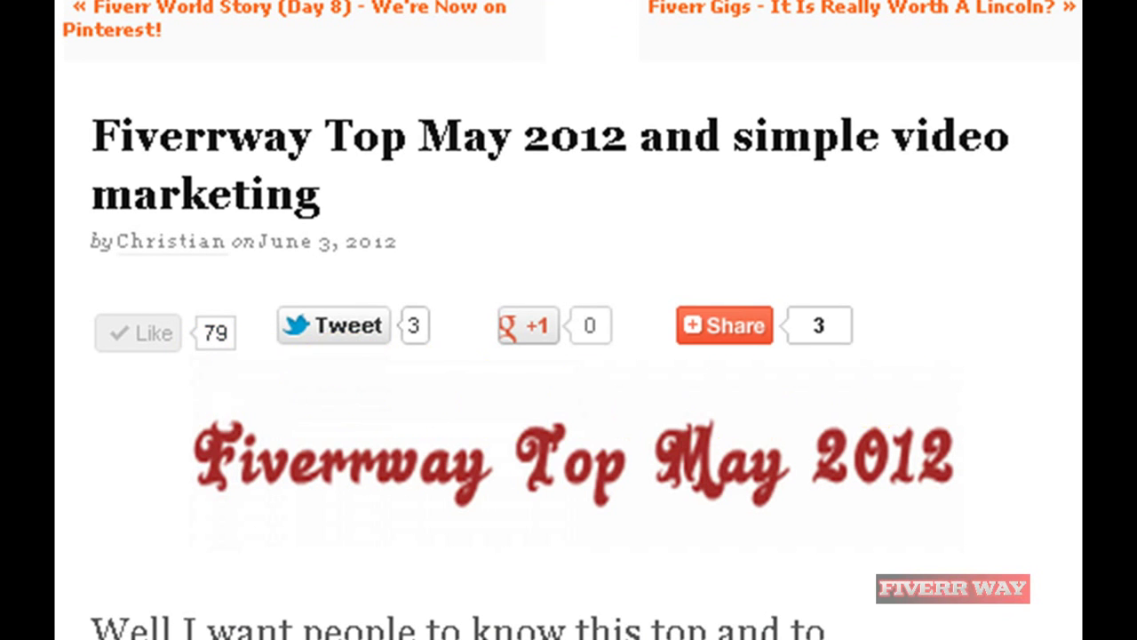
Start a Pinterest pin from the published article with the Pin It bookmarklet, choosing the Fiverrway Top May 2012 cover image
scroll(568, 355, down, 10)
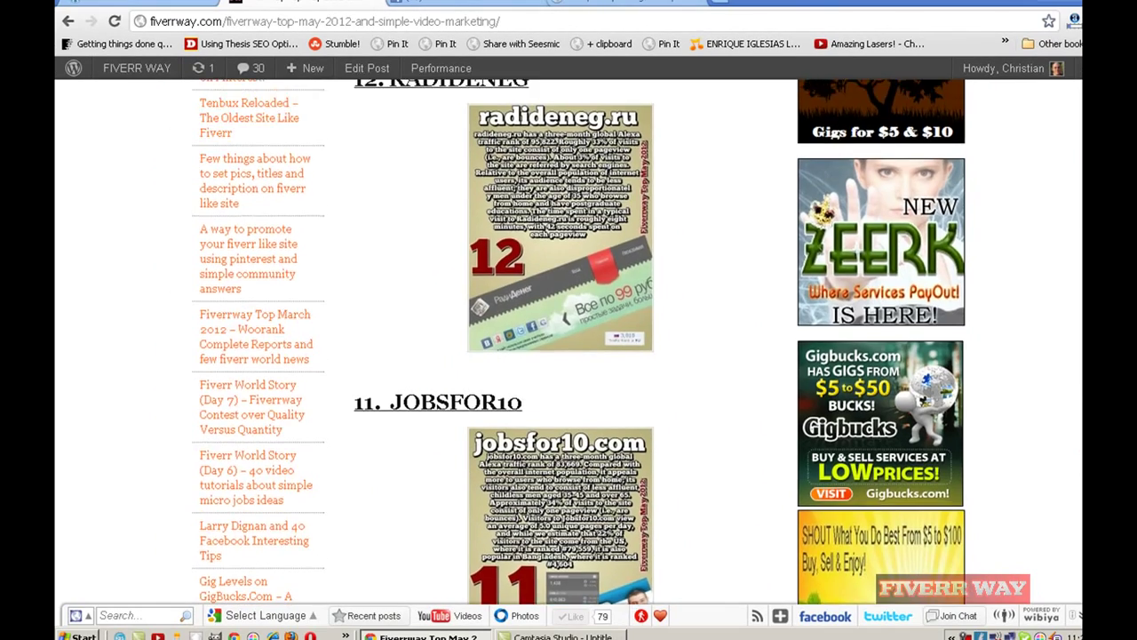
scroll(569, 355, up, 10)
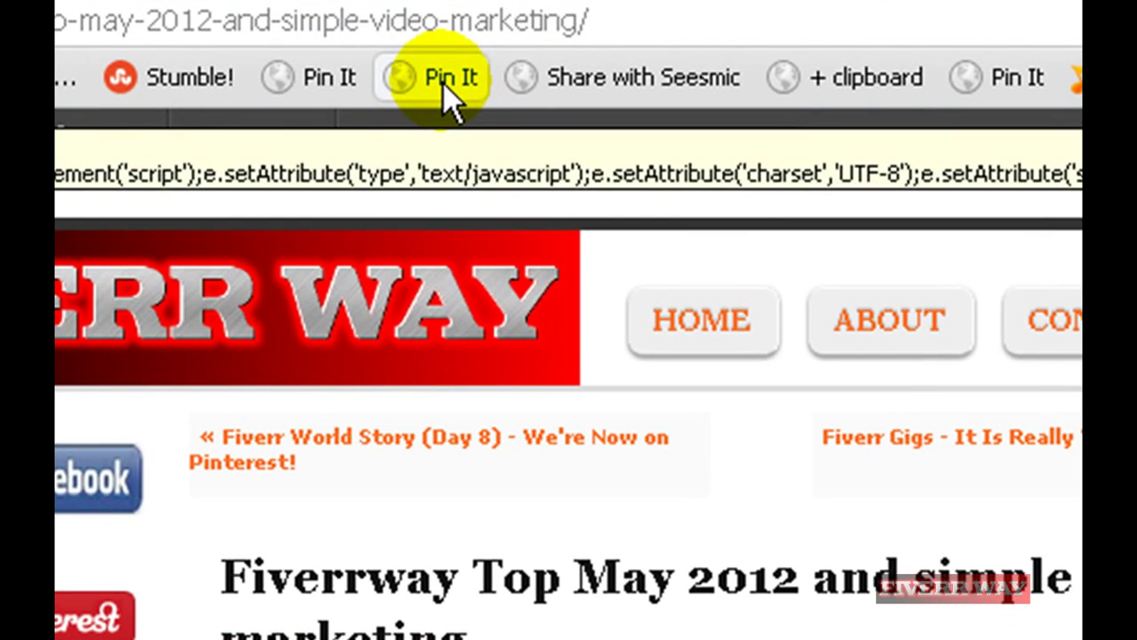
click(445, 87)
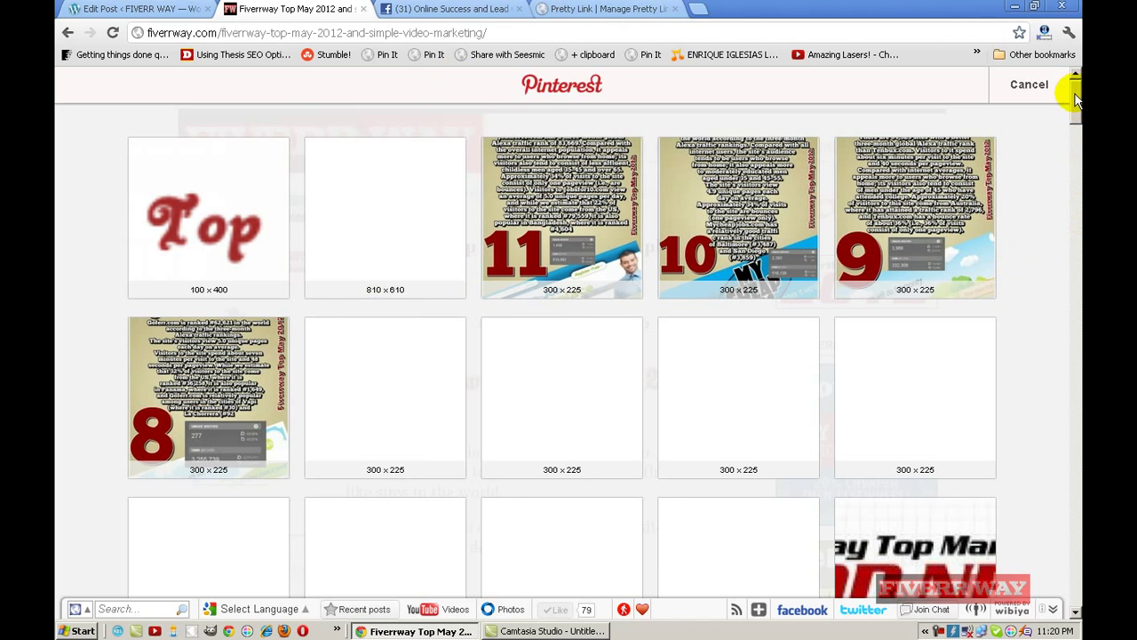
mouse_move(1075, 100)
mouse_down()
mouse_move(1079, 137)
mouse_move(1077, 84)
mouse_move(1066, 109)
mouse_up()
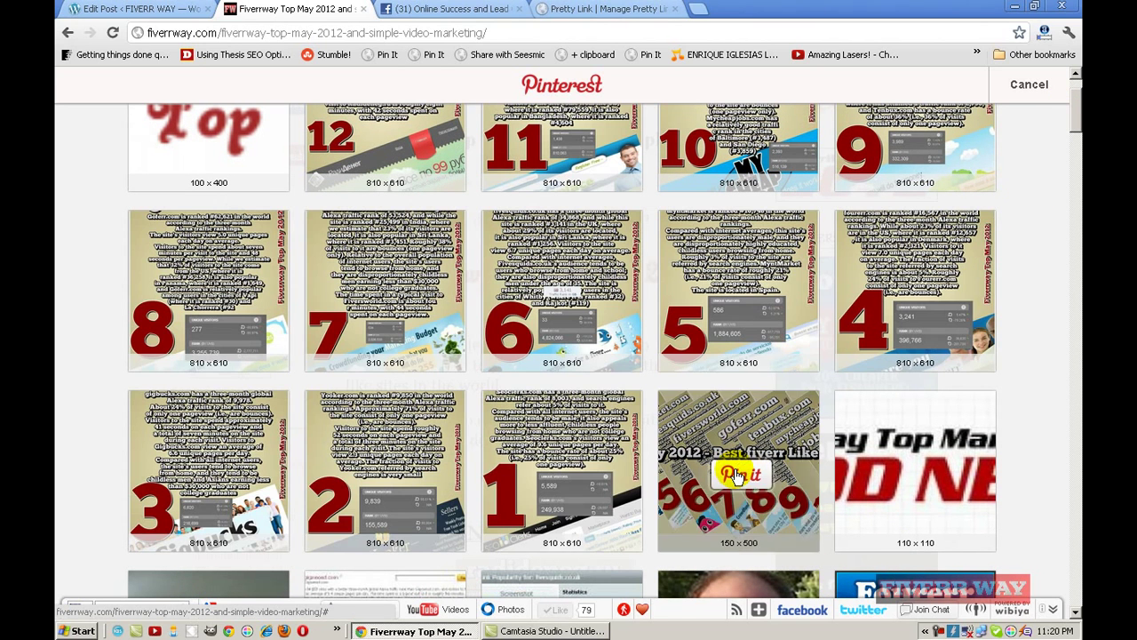
click(750, 477)
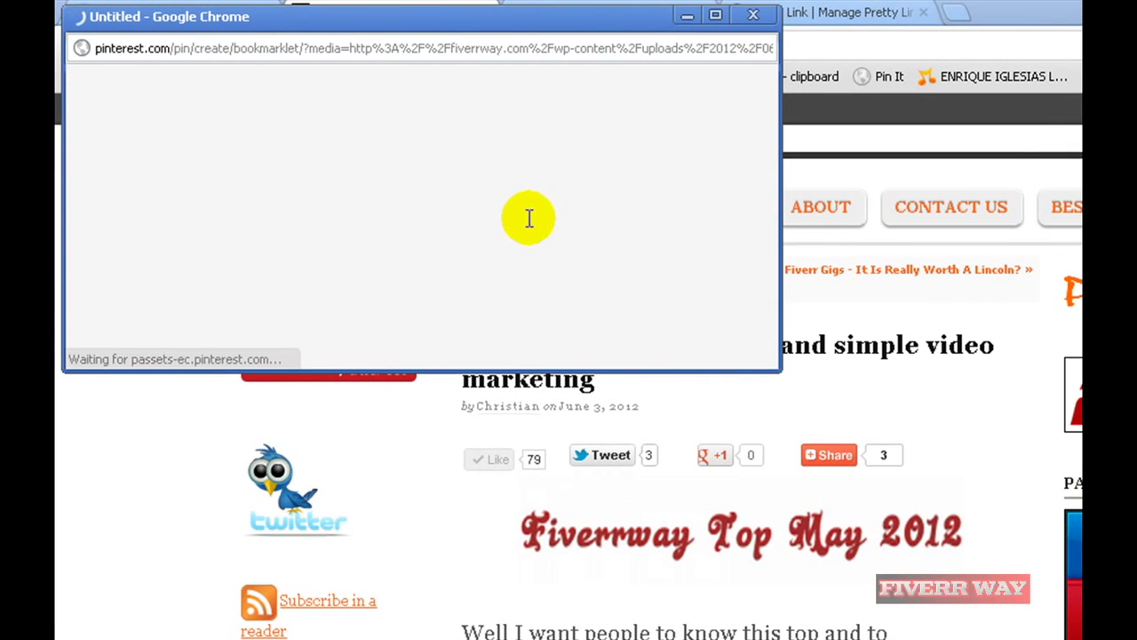
Pin the cover image to the board "Fiverrway Top May 2012 - The Best Fiverr Like Sites In The World"
click(708, 129)
click(725, 139)
drag(725, 141, 711, 196)
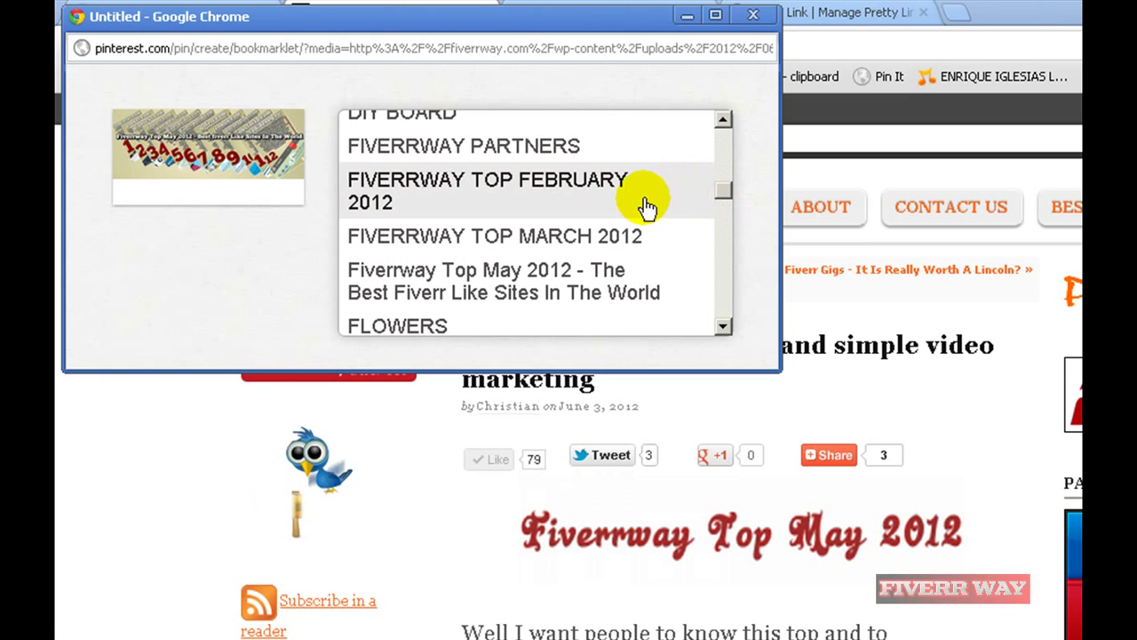
click(728, 190)
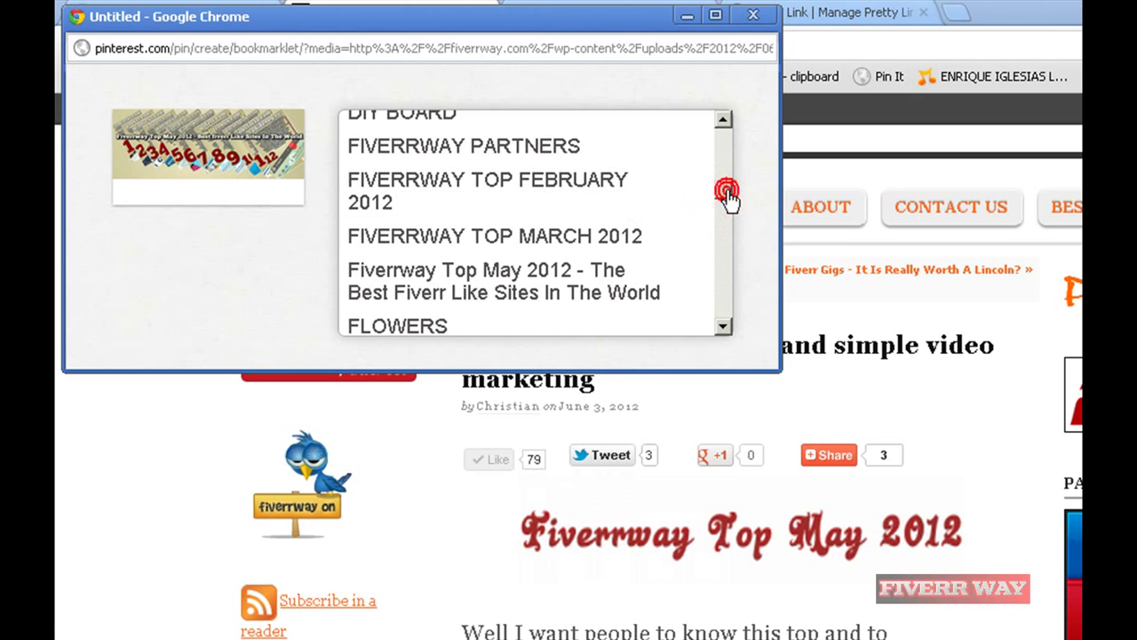
click(486, 278)
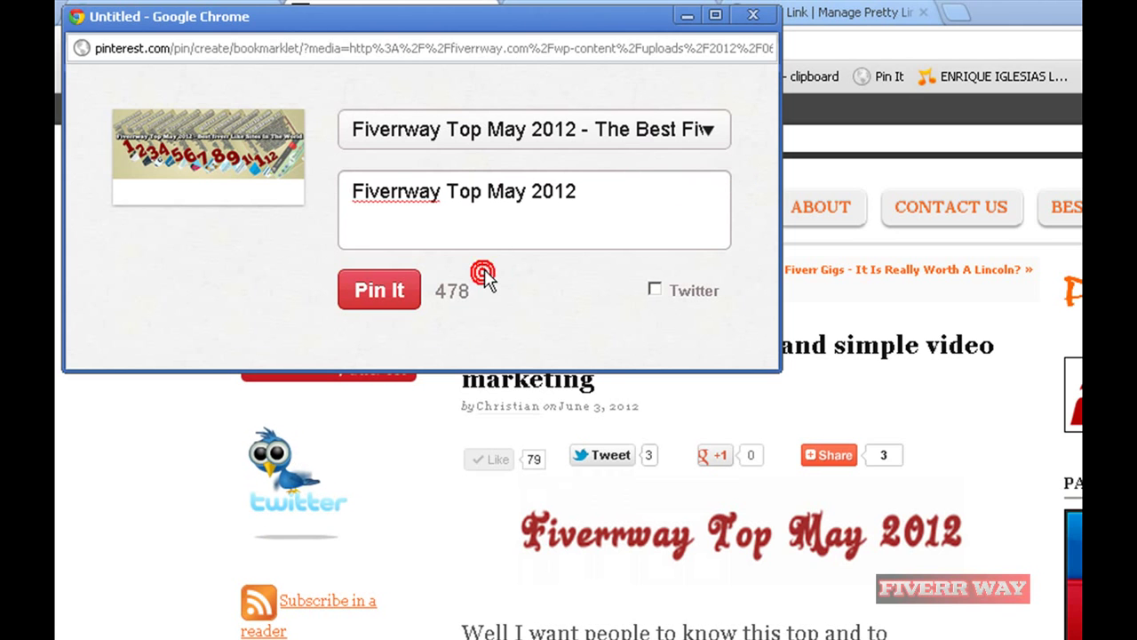
click(382, 293)
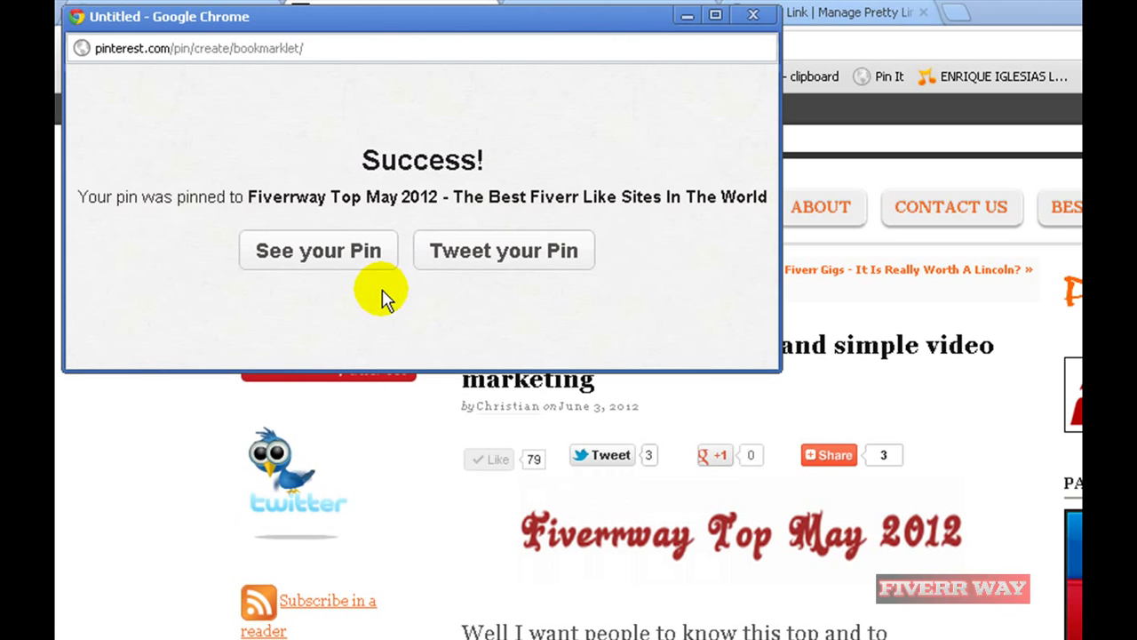
View the new pin, open its Fiverrway Top May 2012 board and look through the ranked site pins
click(323, 255)
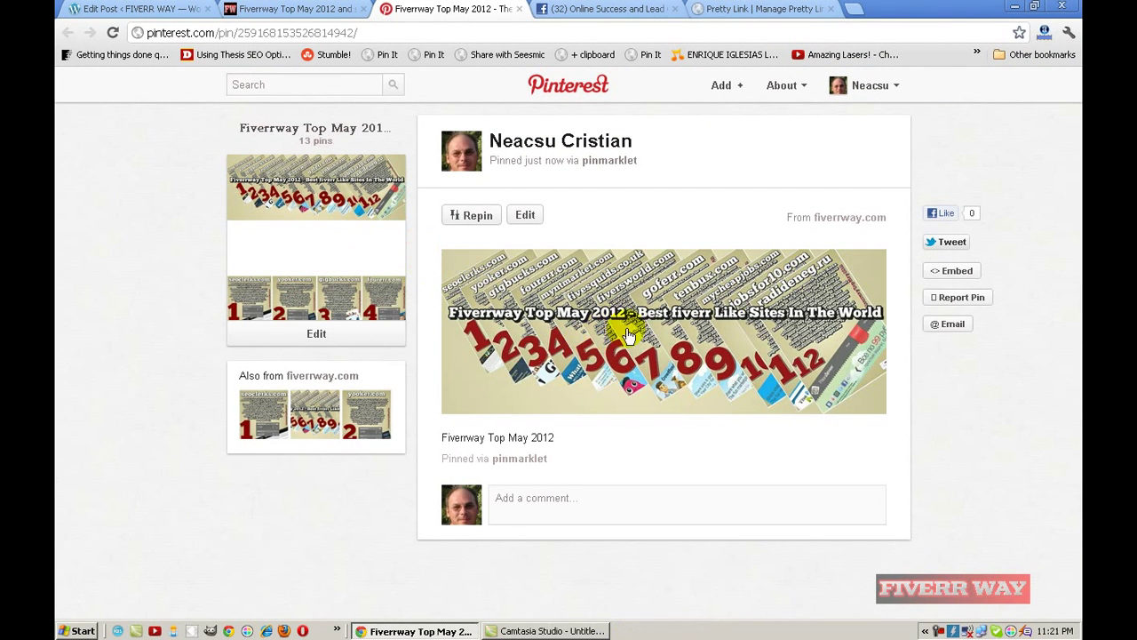
click(290, 128)
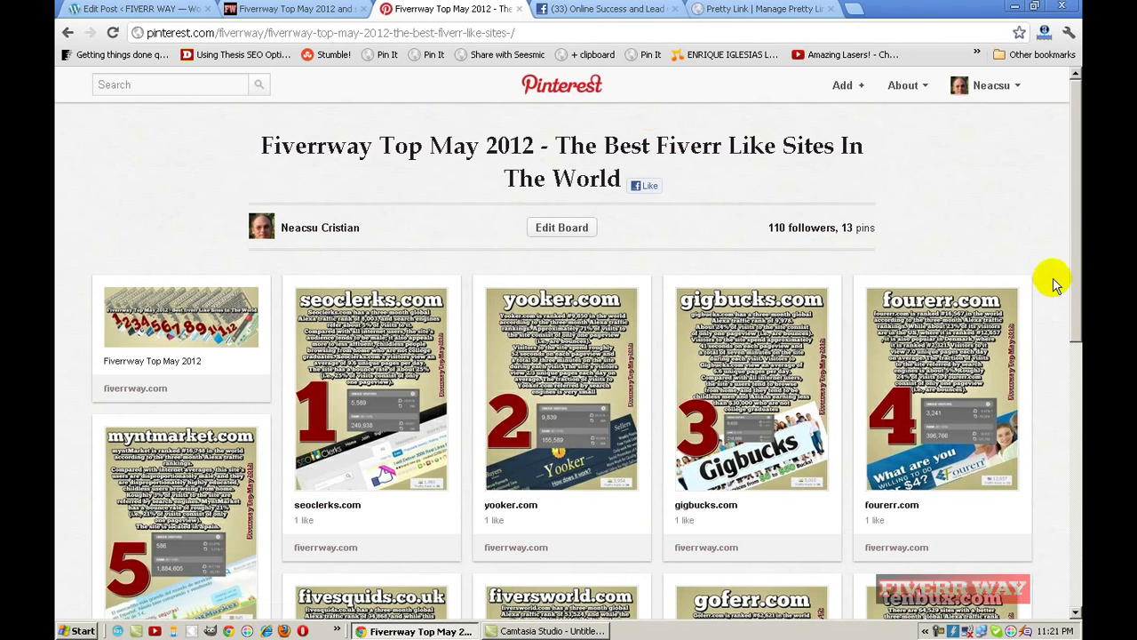
mouse_move(1075, 167)
mouse_down()
mouse_move(1080, 392)
mouse_move(1078, 173)
mouse_up()
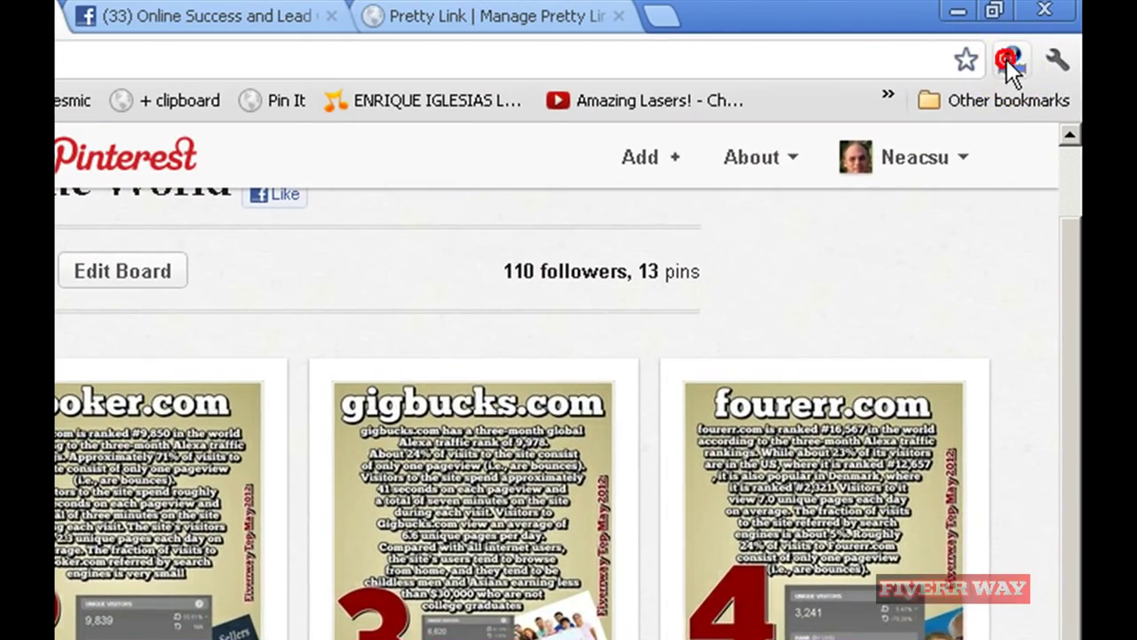
click(1006, 58)
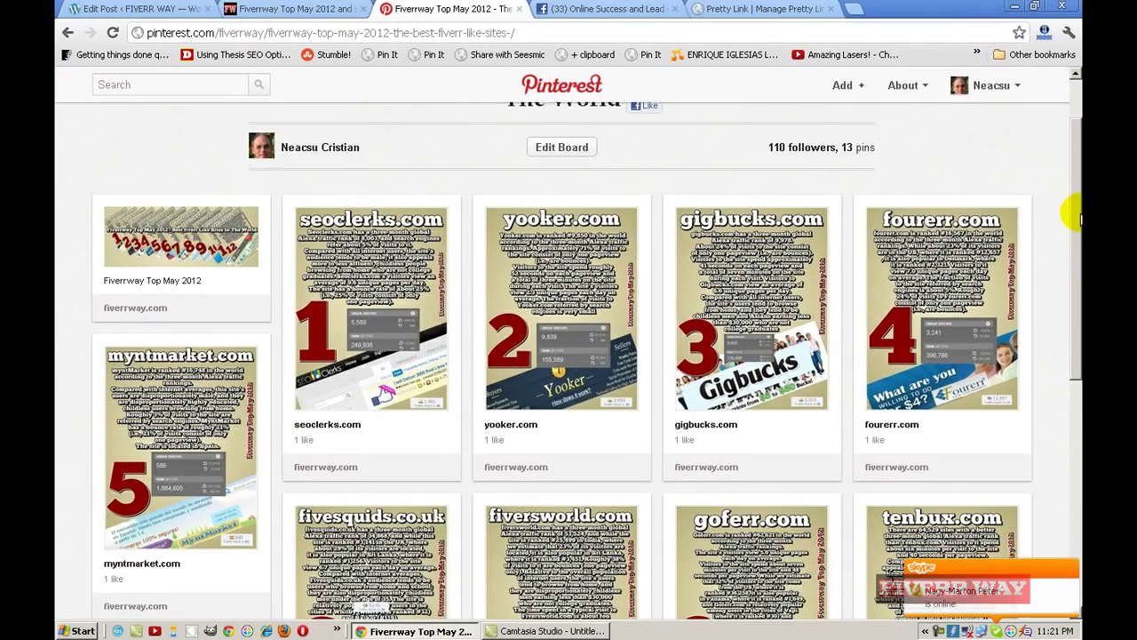
scroll(1075, 264, down, 2)
drag(1076, 264, 1071, 396)
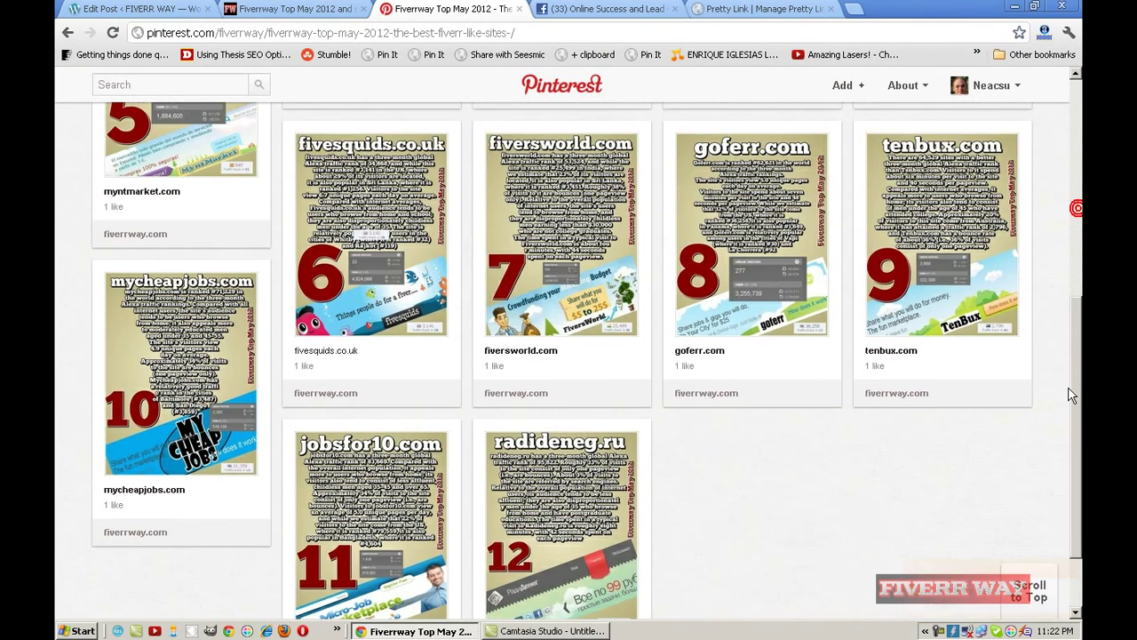
click(1068, 394)
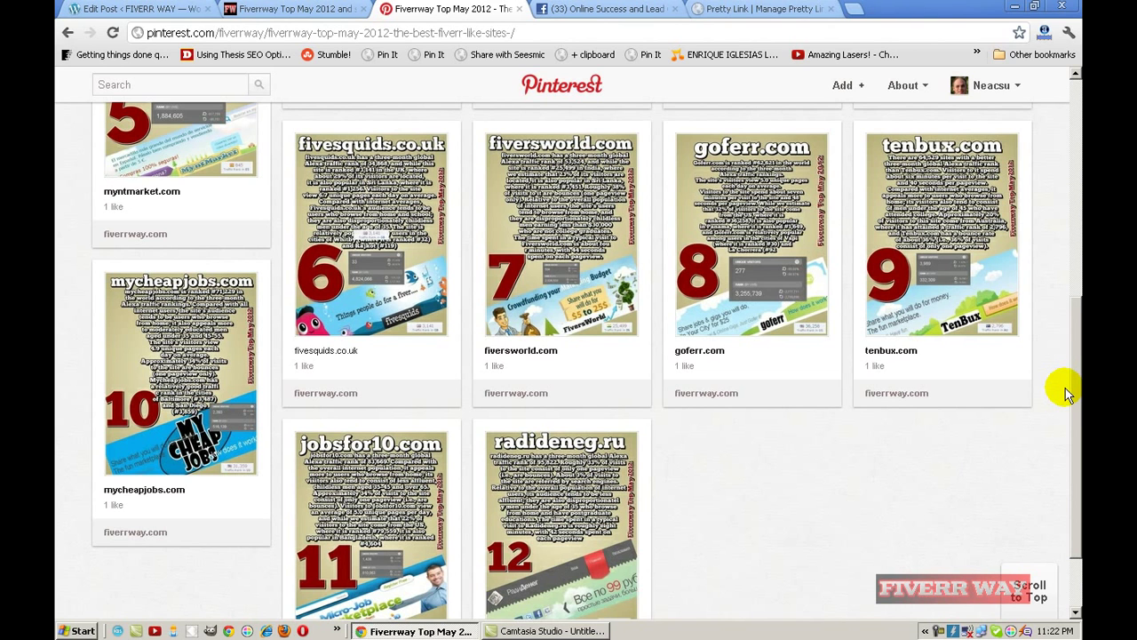
drag(1068, 393, 1074, 284)
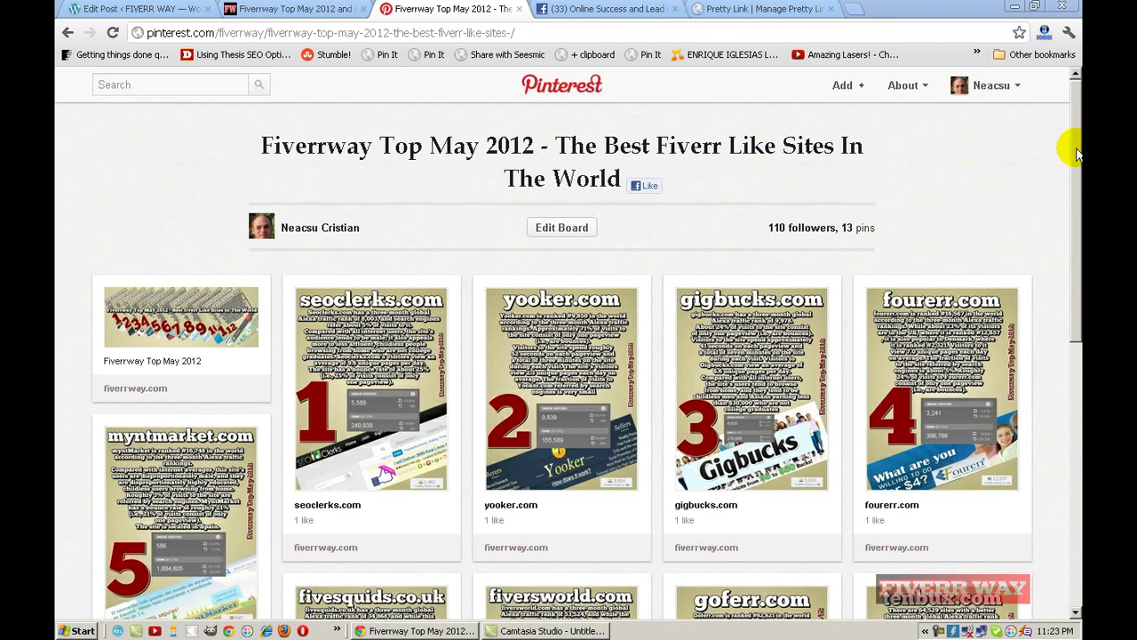
mouse_move(1075, 156)
mouse_down()
mouse_move(1075, 326)
mouse_move(1063, 371)
mouse_move(1073, 153)
mouse_up()
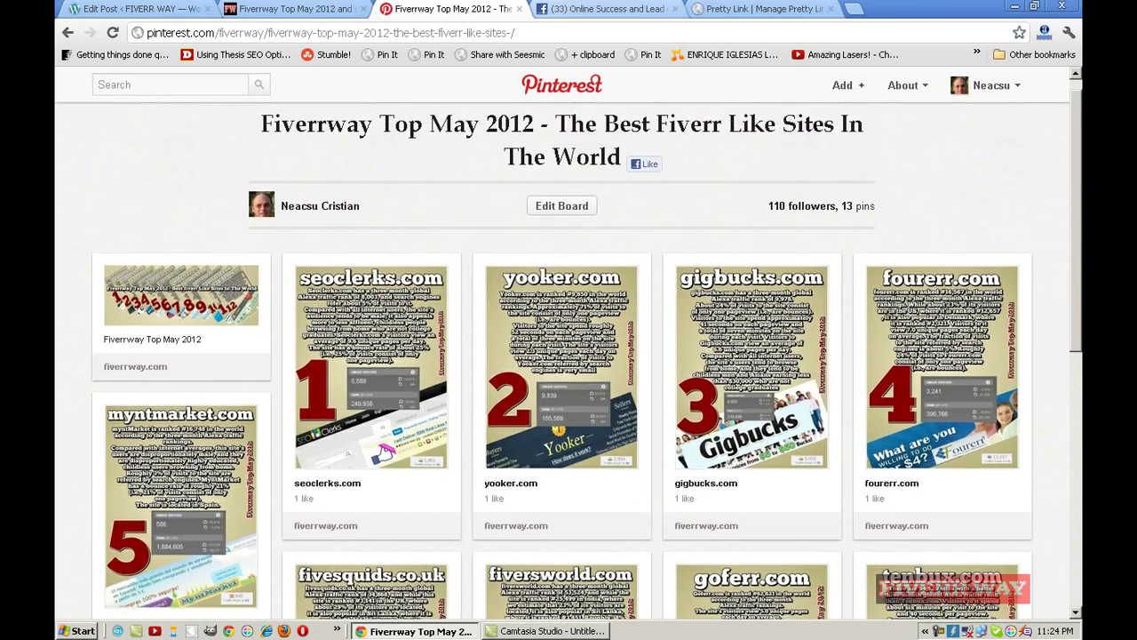
Open worldmicrojobs.com in a new browser tab
click(760, 10)
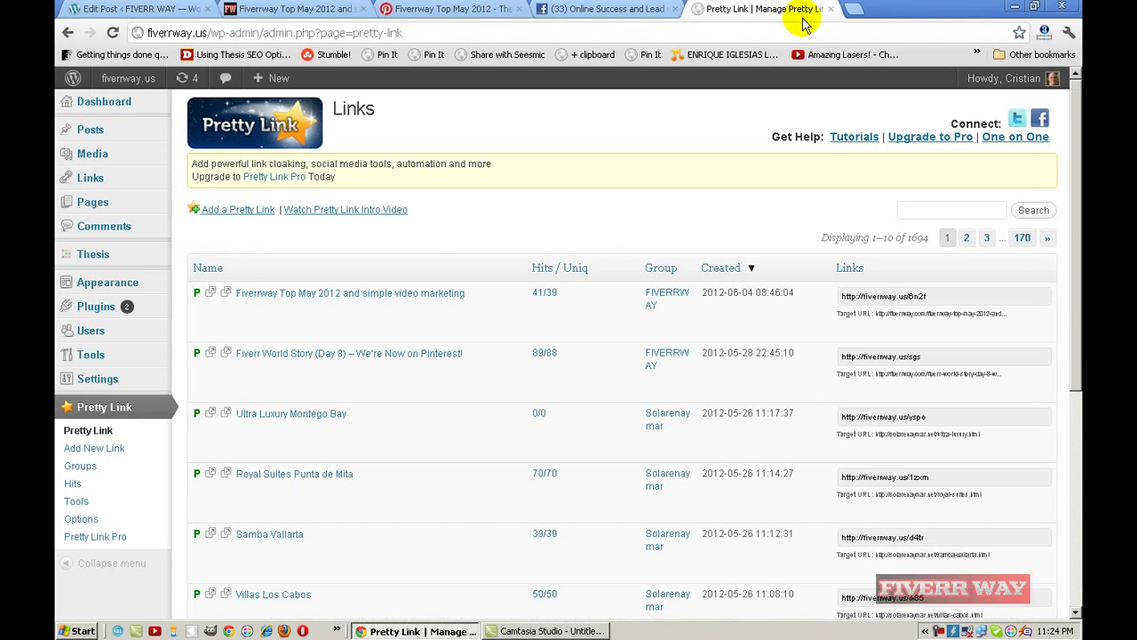
click(853, 9)
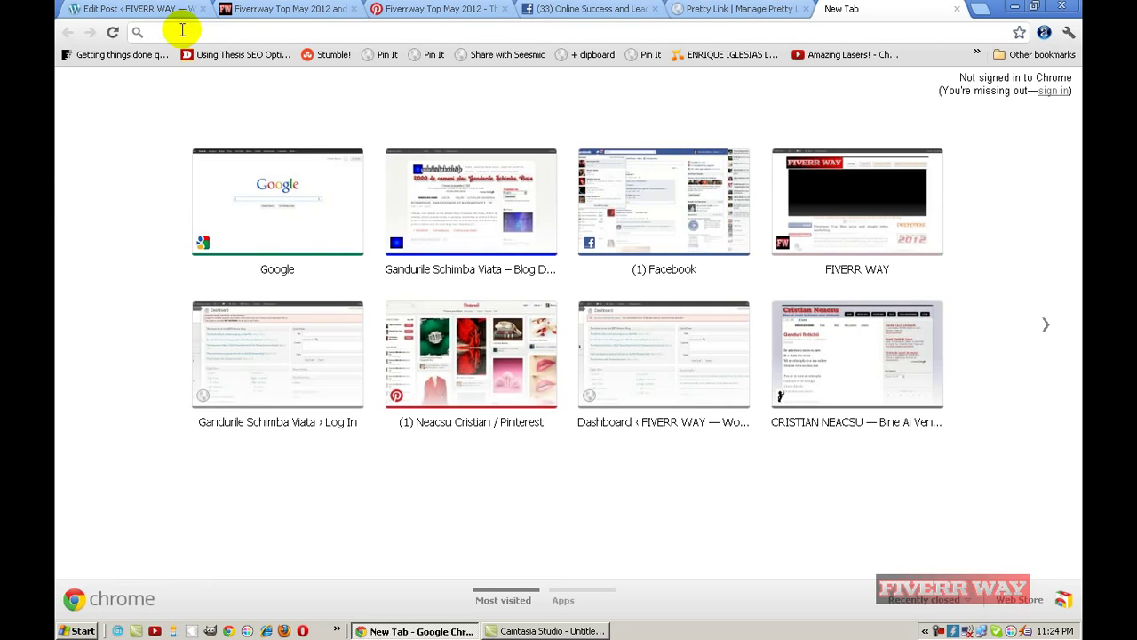
text(world)
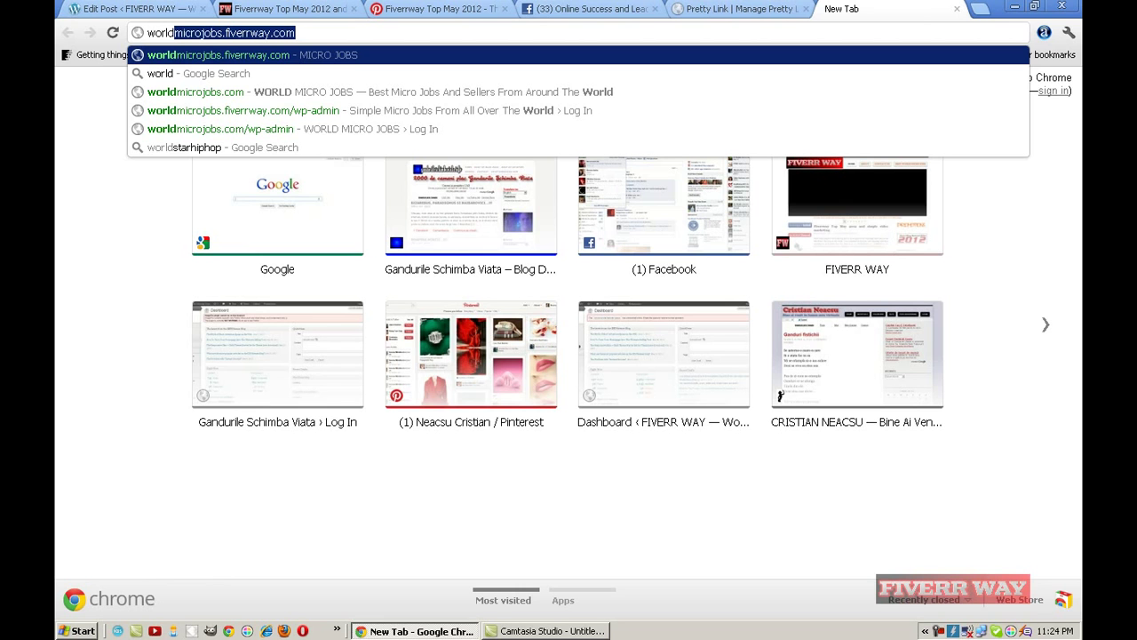
text(micro)
text(jo)
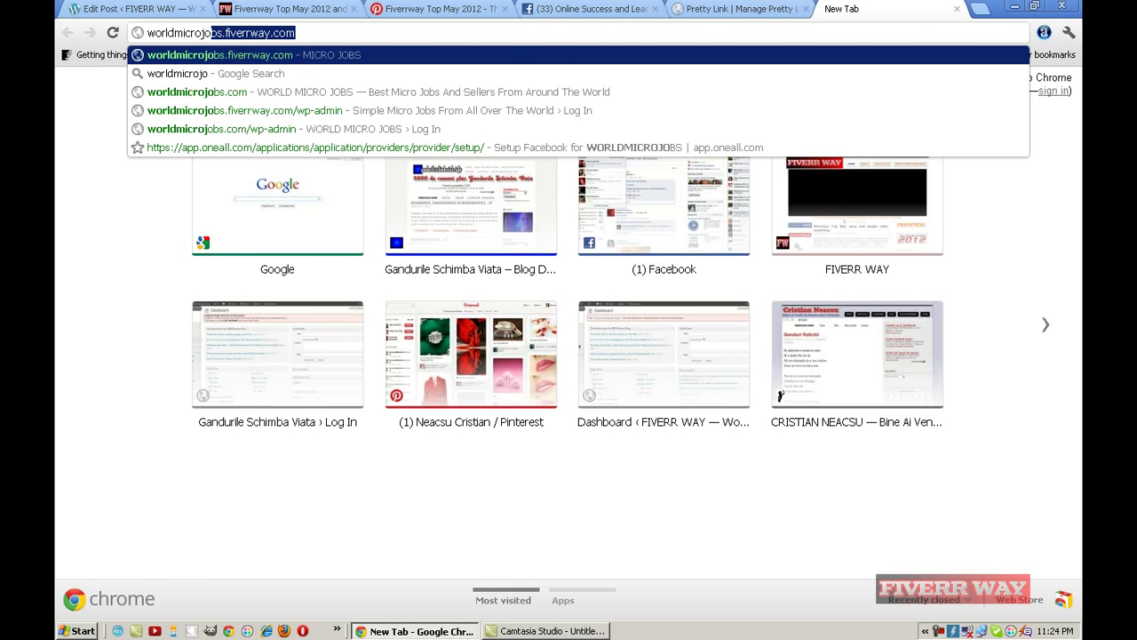
text(bs.com)
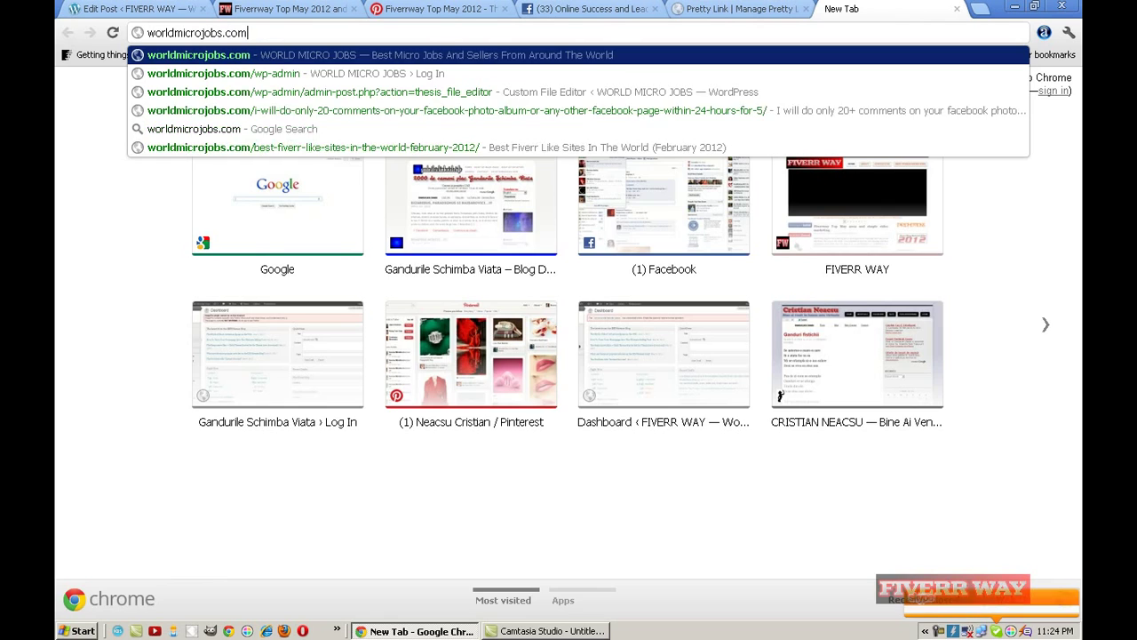
key(Return)
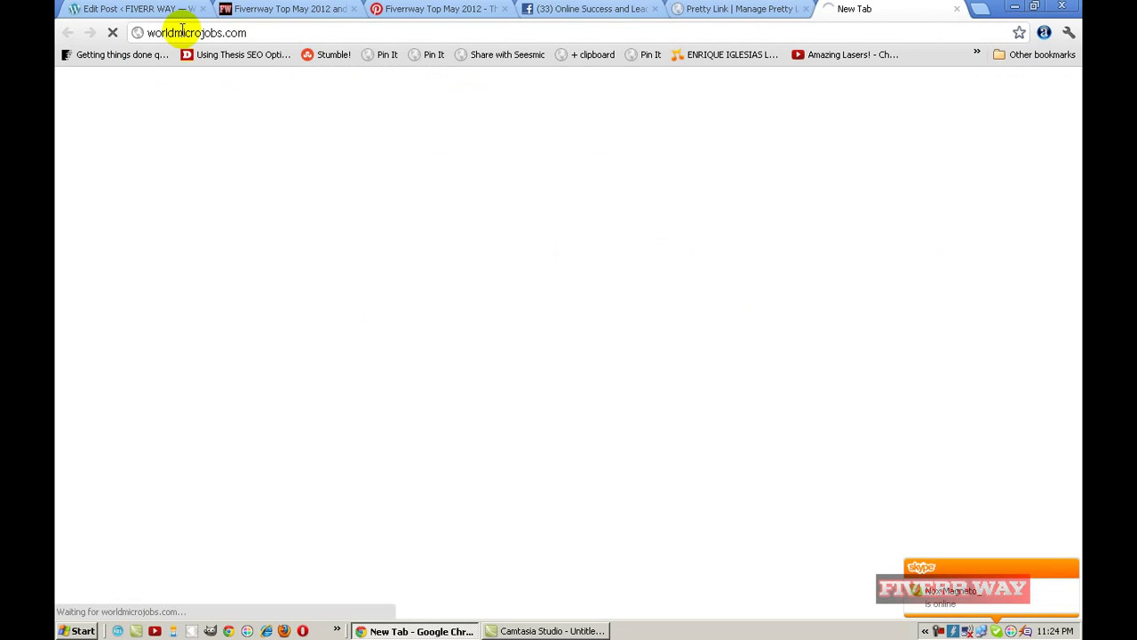
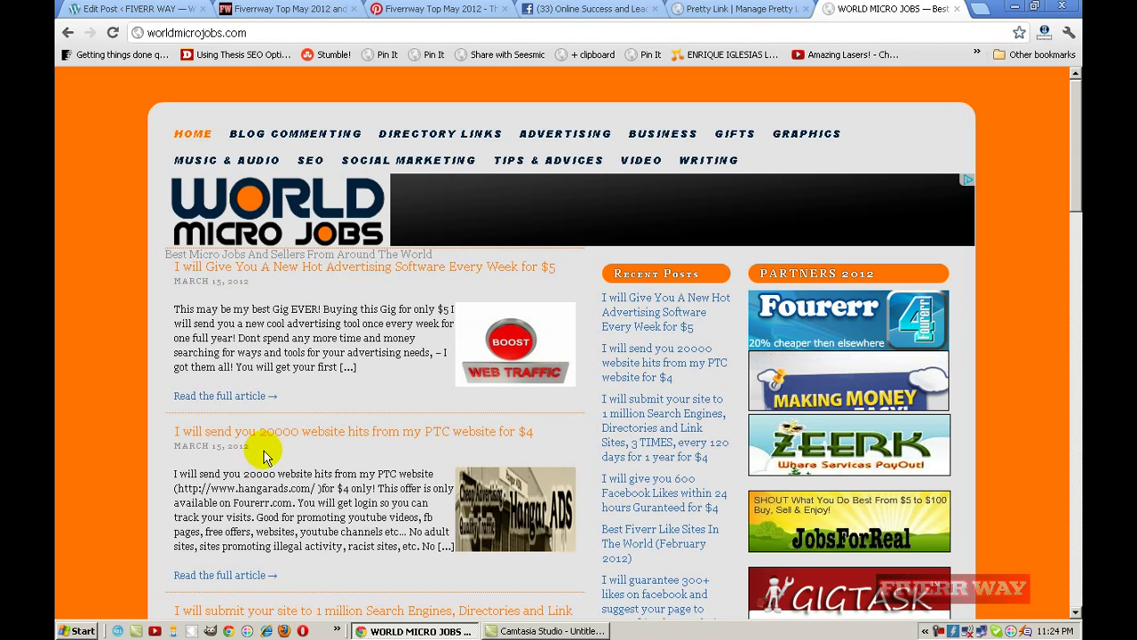
Go to the worldmicrojobs.com/wp-admin address and log in to the World Micro Jobs WordPress dashboard
click(263, 30)
click(262, 31)
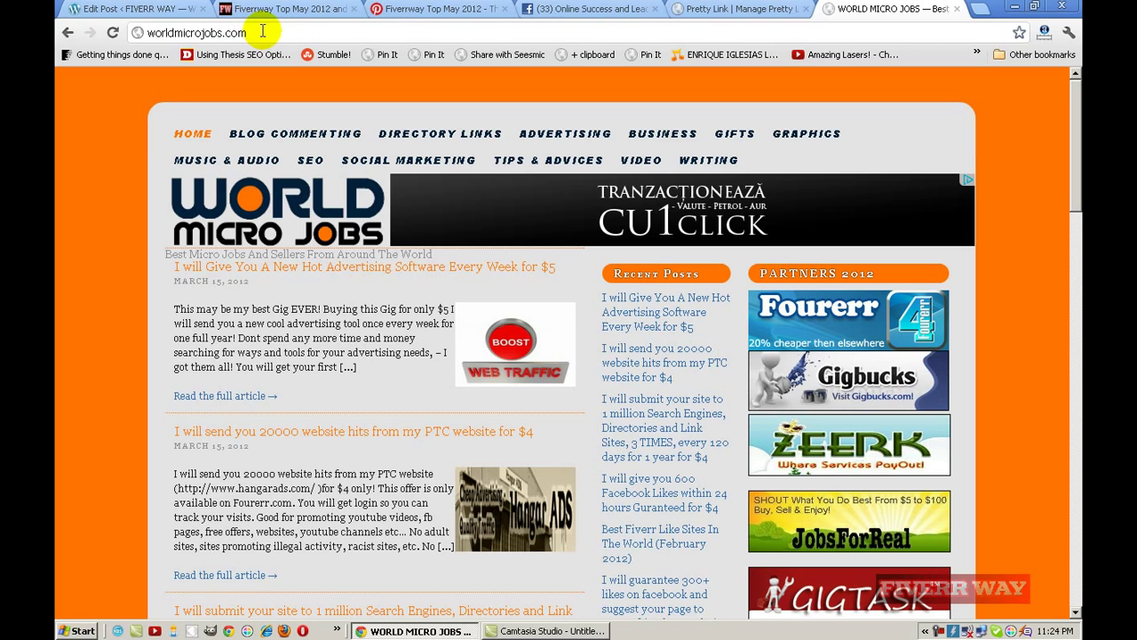
text(/wp-admin)
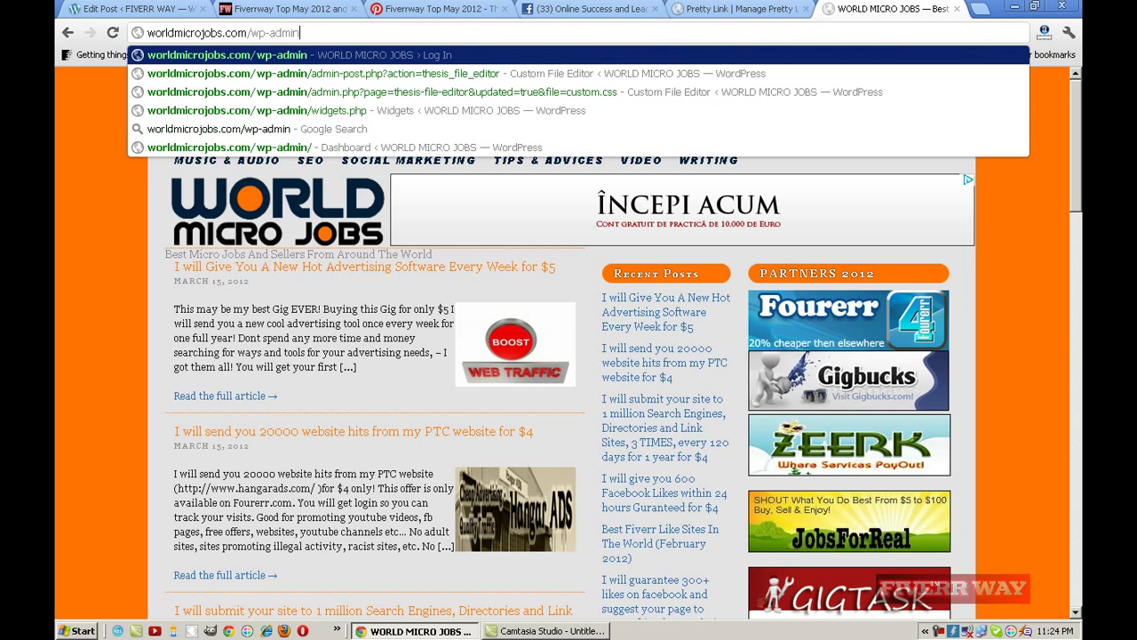
key(Return)
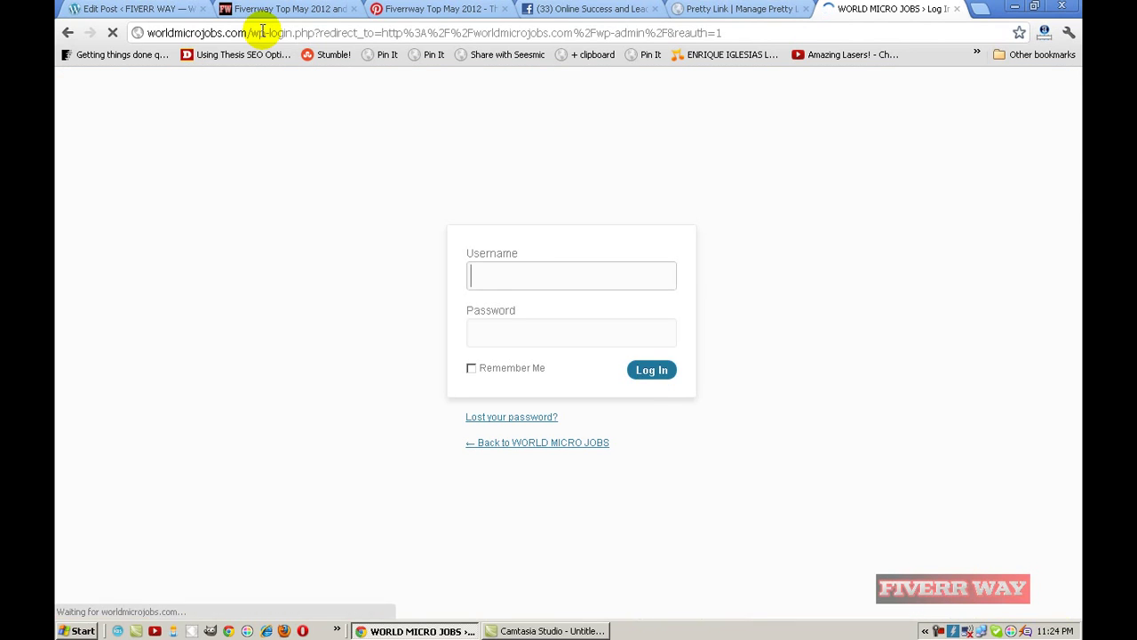
click(655, 371)
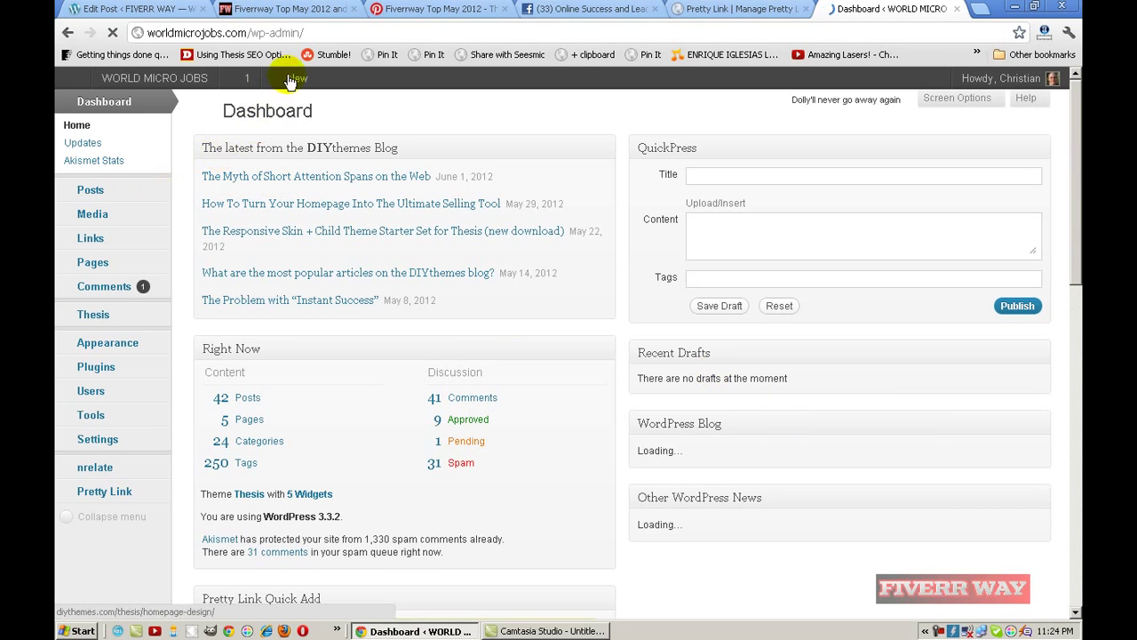
Create a new post titled "The Best Fiverr Like Sites In The World - Fiverrway Top May 2012"
mouse_move(299, 80)
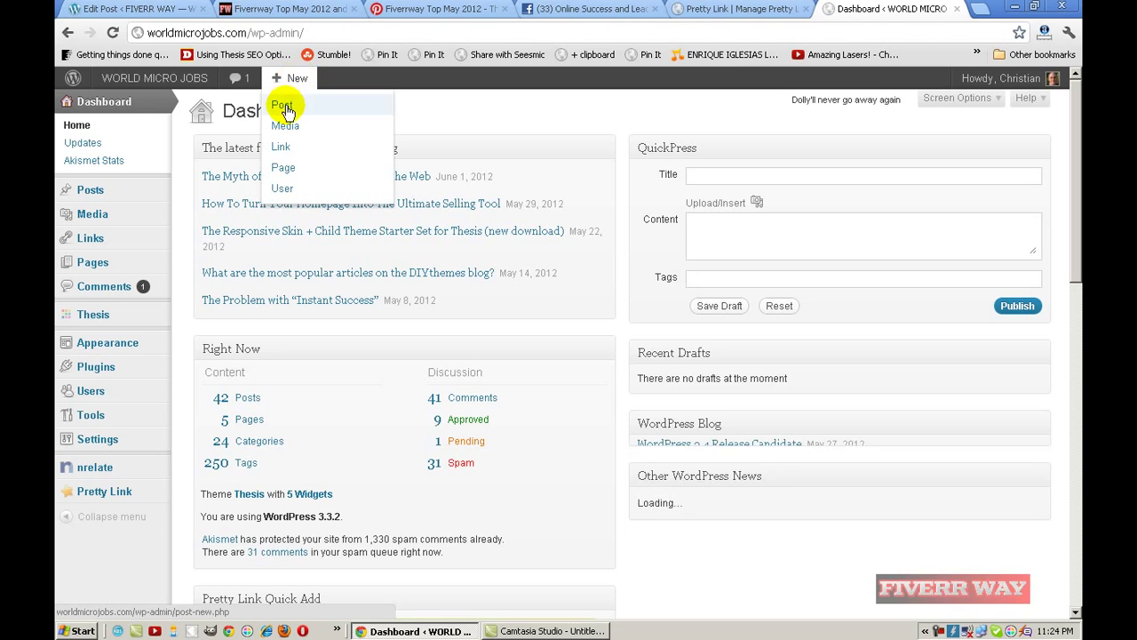
click(282, 107)
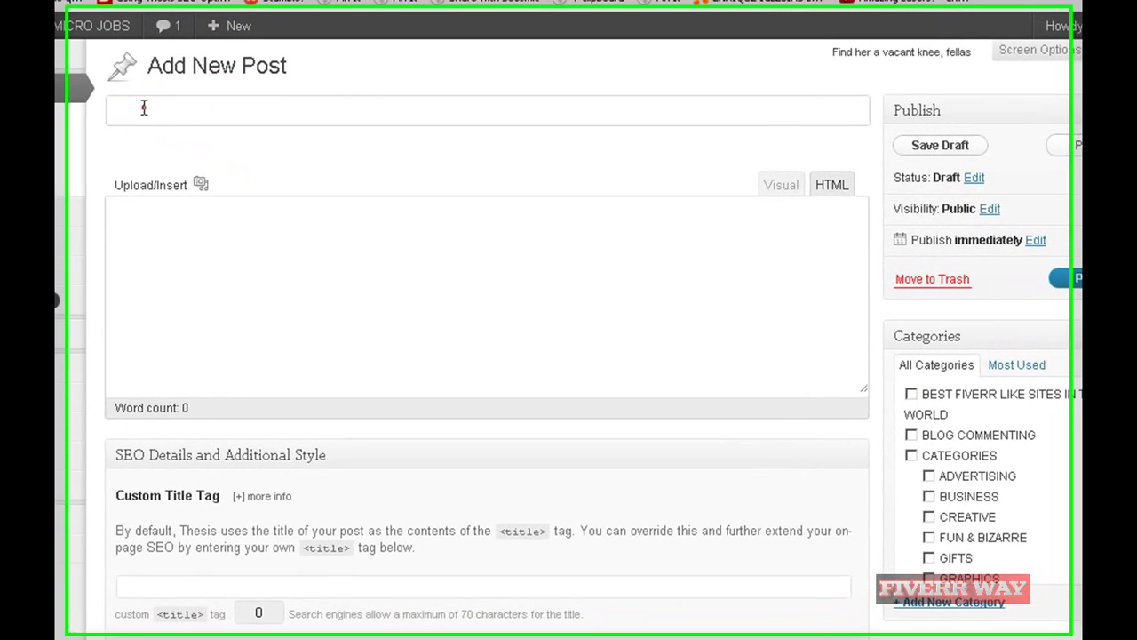
click(219, 145)
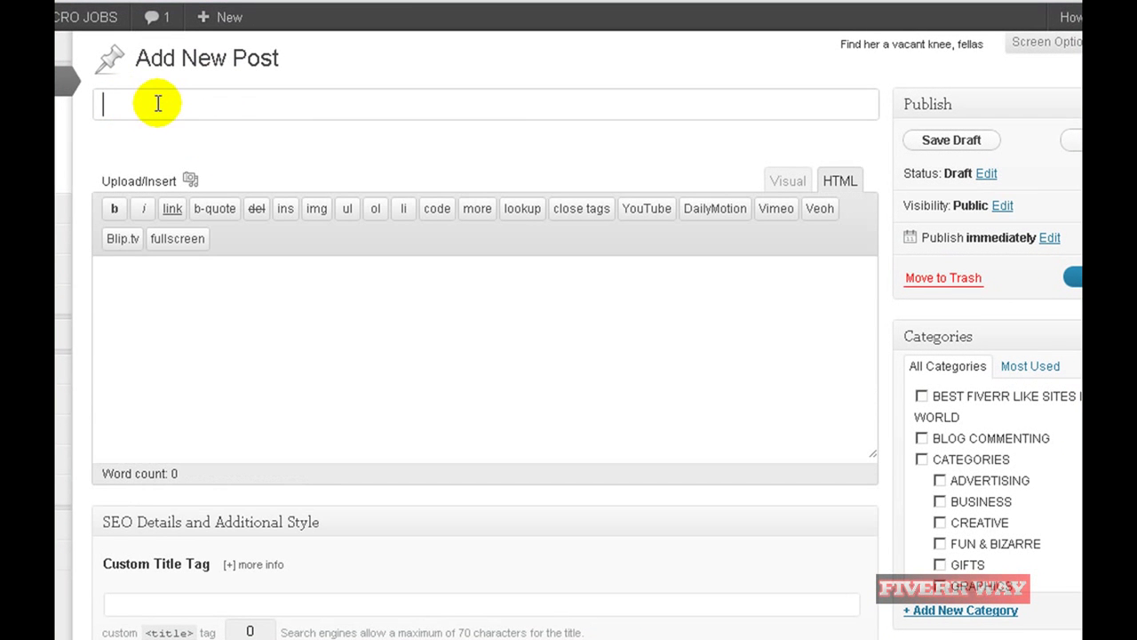
text(The Best Fi)
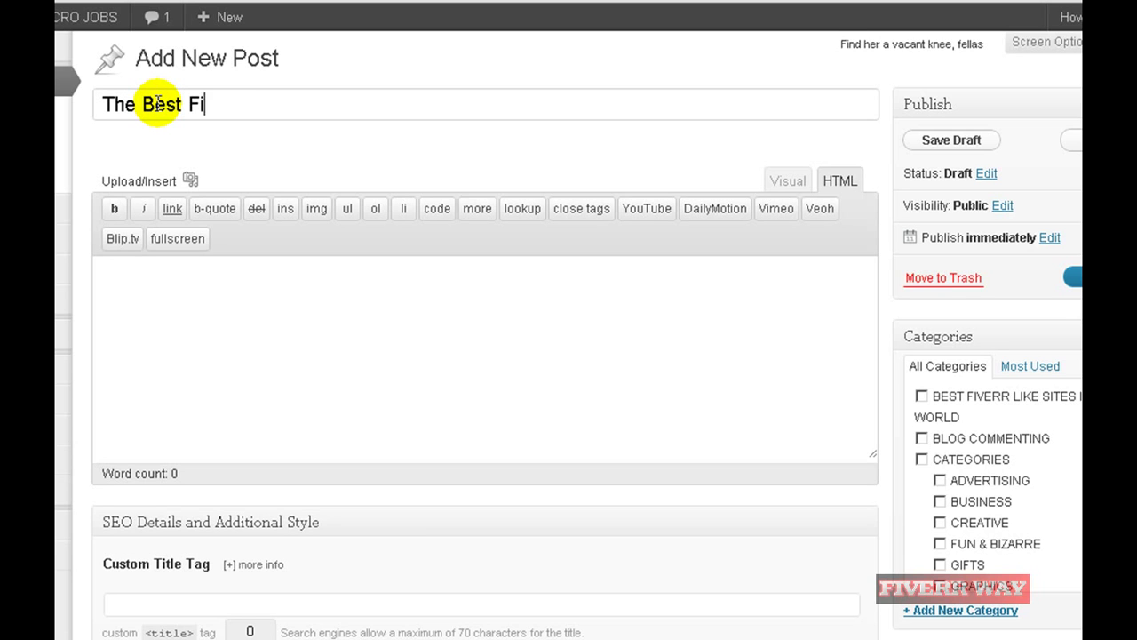
text(verr Like Sites In The World - F)
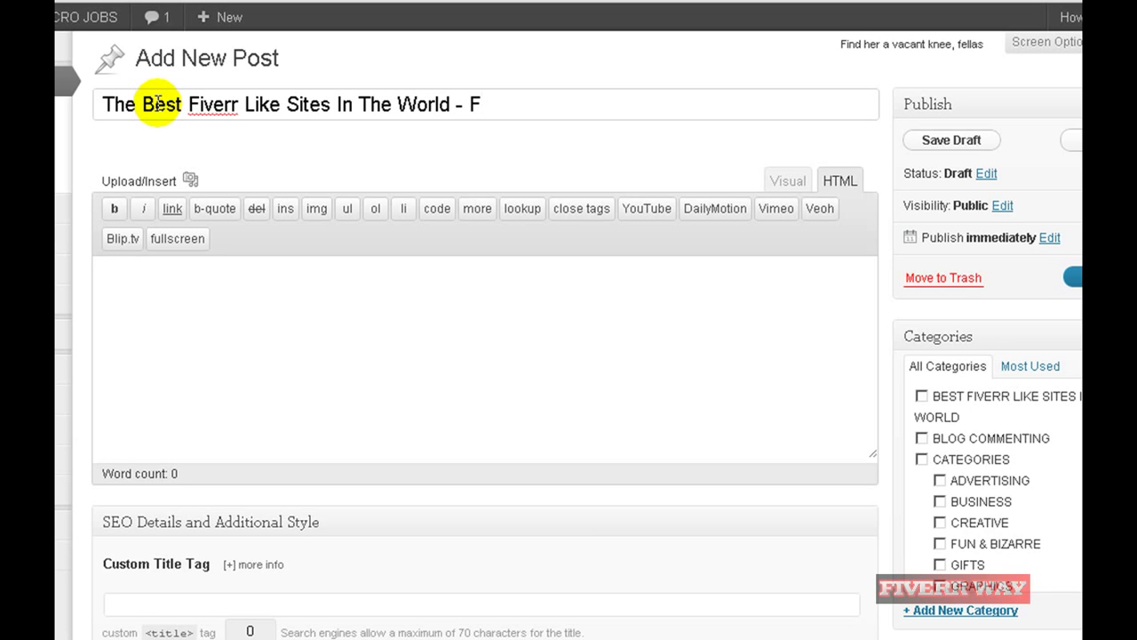
text(way Top May 2012)
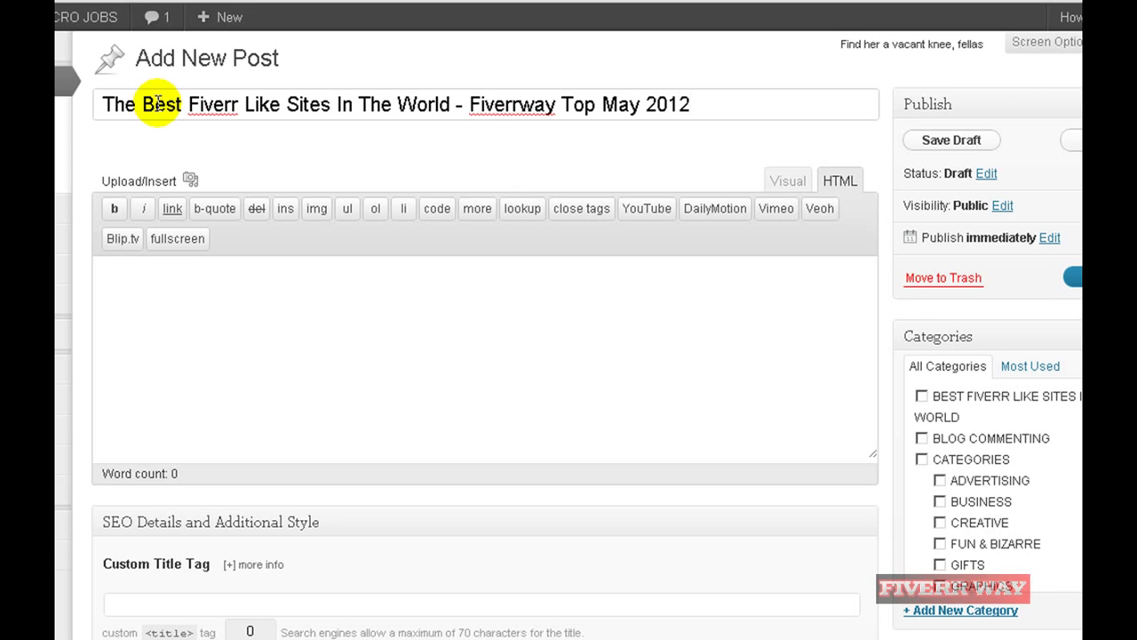
Add a placeholder line of x characters and a blank line to the post body, then show its HTML source
click(782, 181)
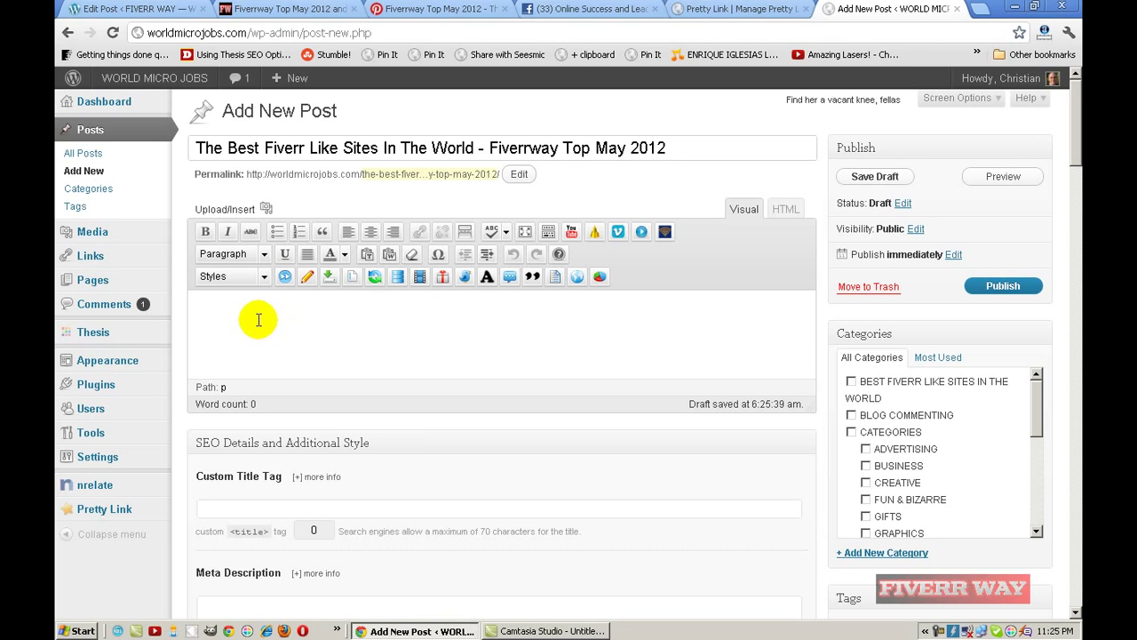
click(249, 315)
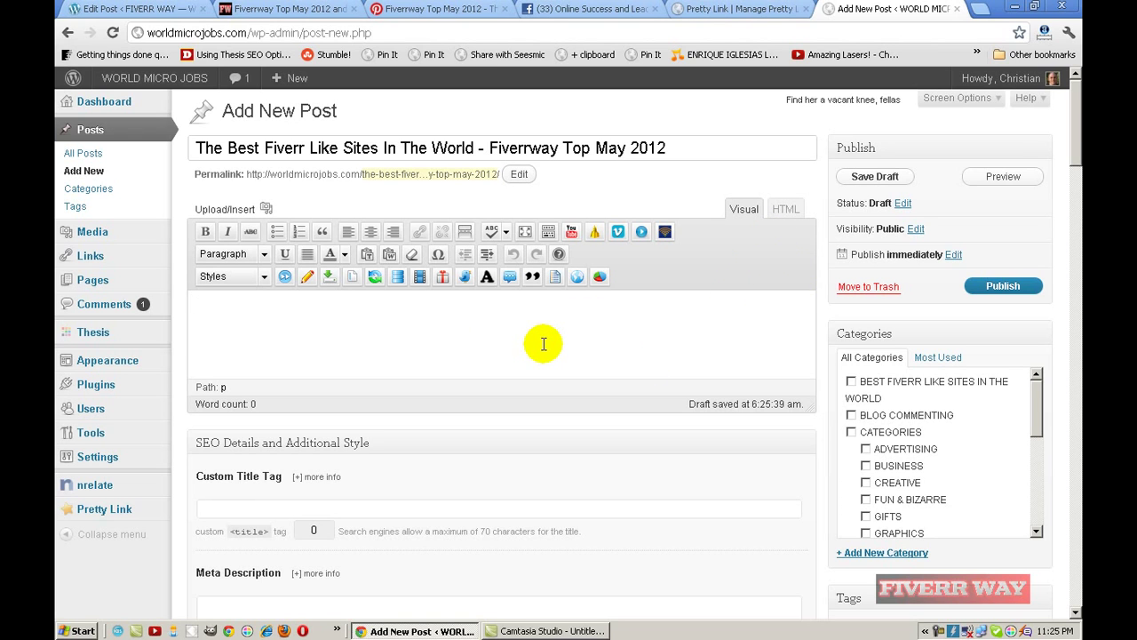
click(787, 211)
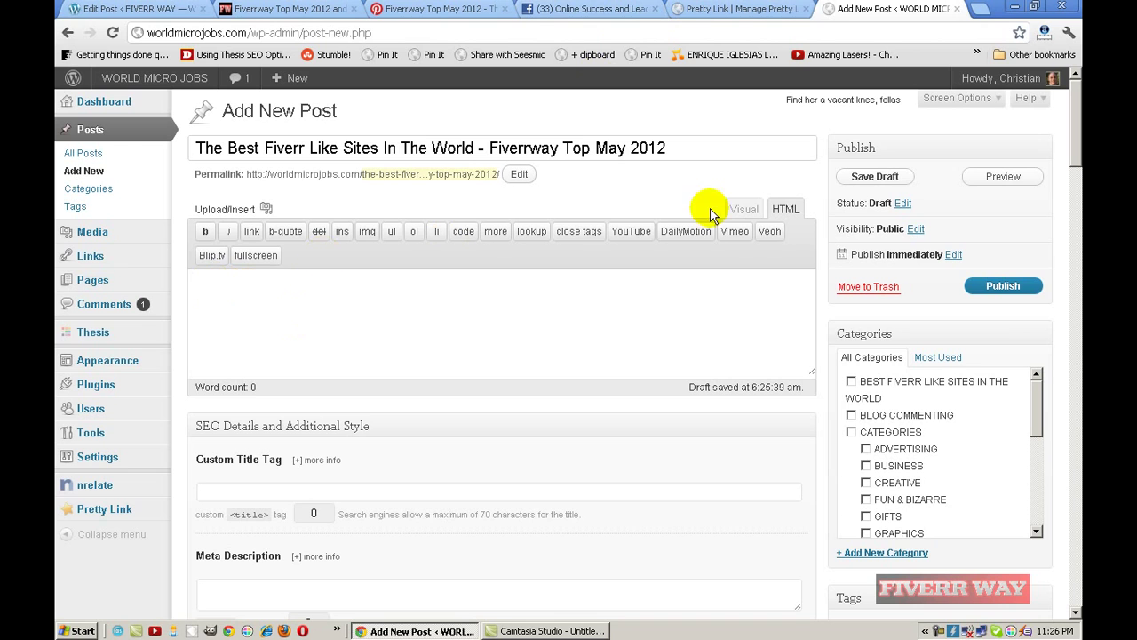
click(744, 209)
click(208, 302)
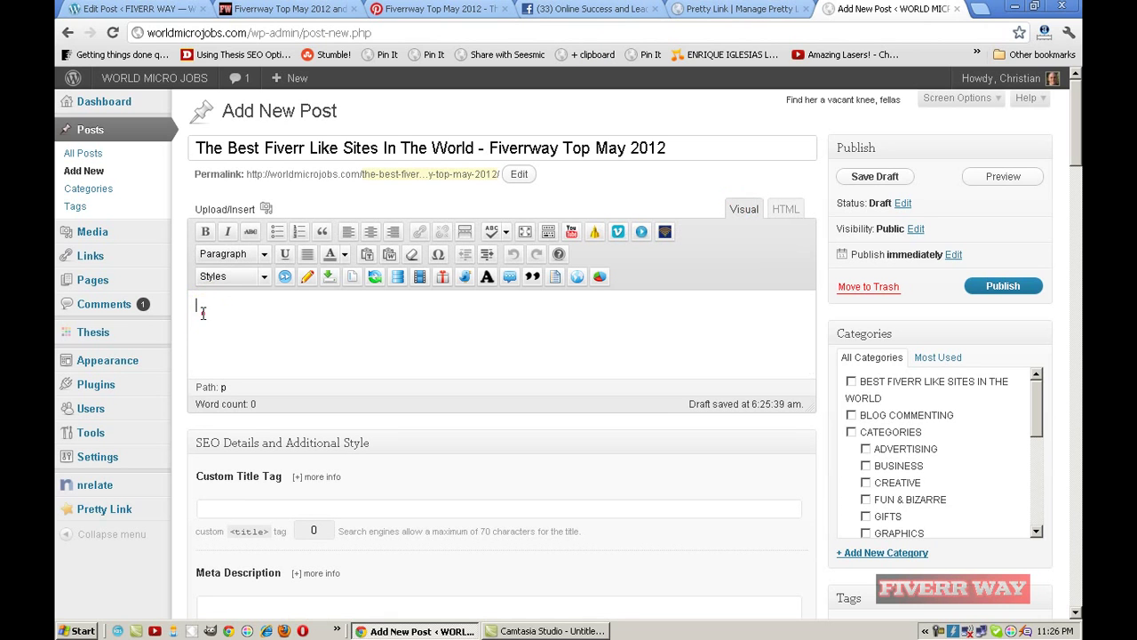
text(xxxxxxxxxxxxxxxxxxxxxxxx)
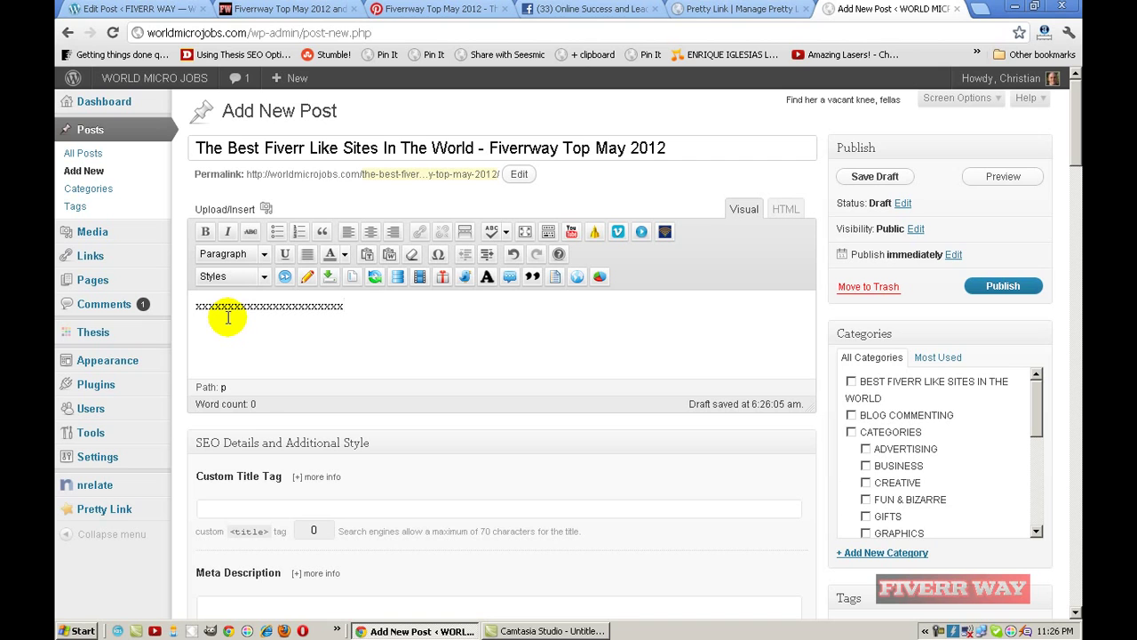
key(Return)
click(785, 209)
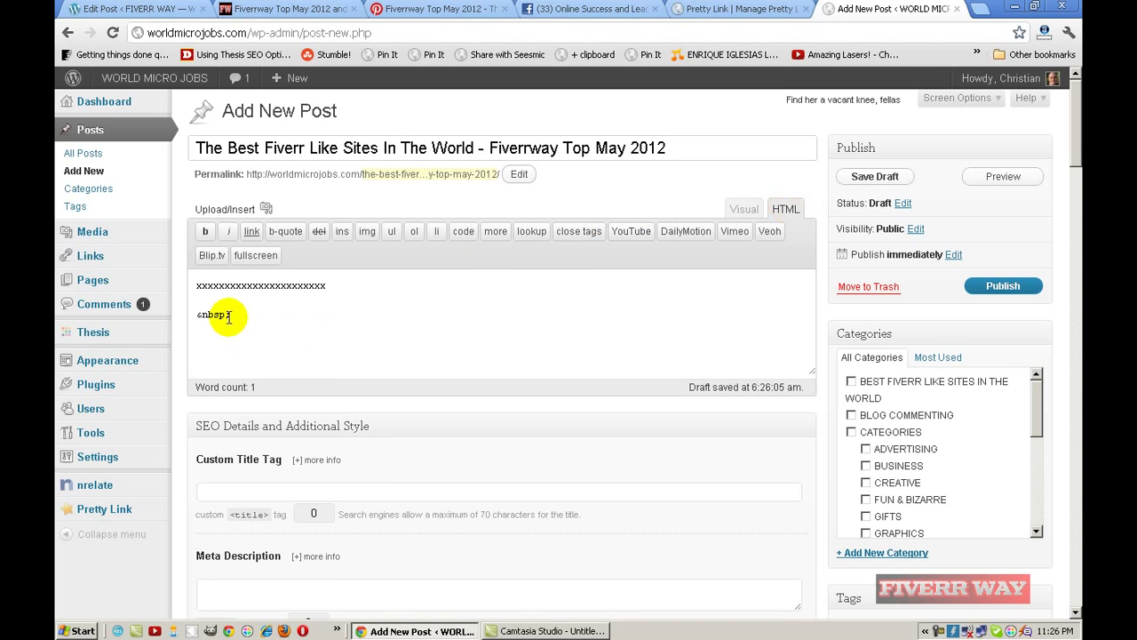
Open the embed settings of the seoclerks.com pin on the Pinterest board and set the image width to 500 px
click(426, 9)
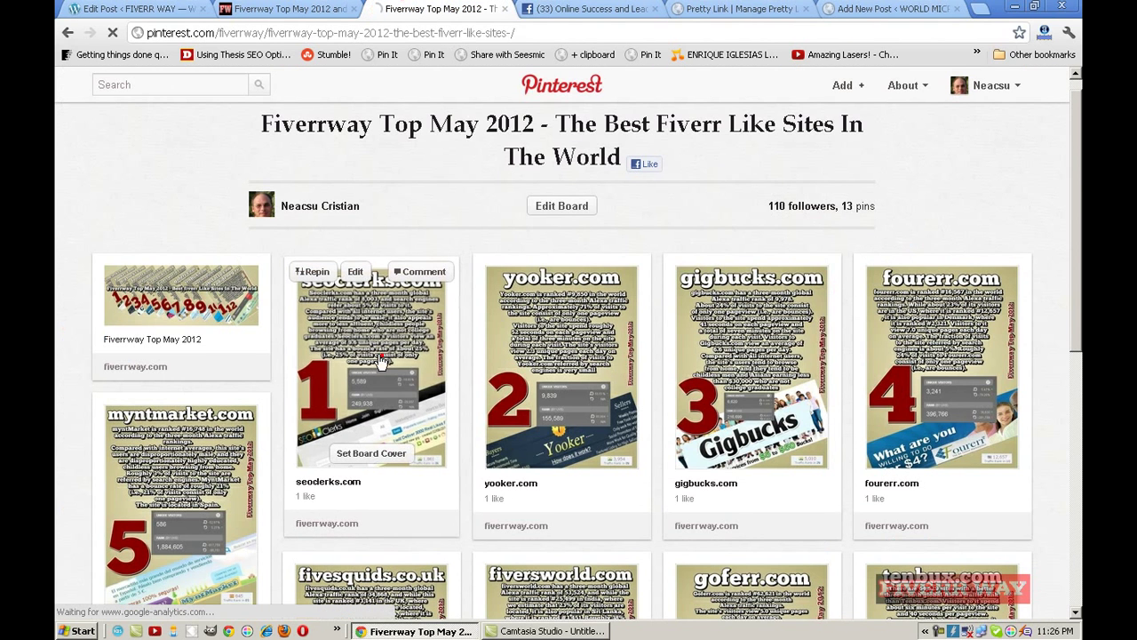
click(380, 359)
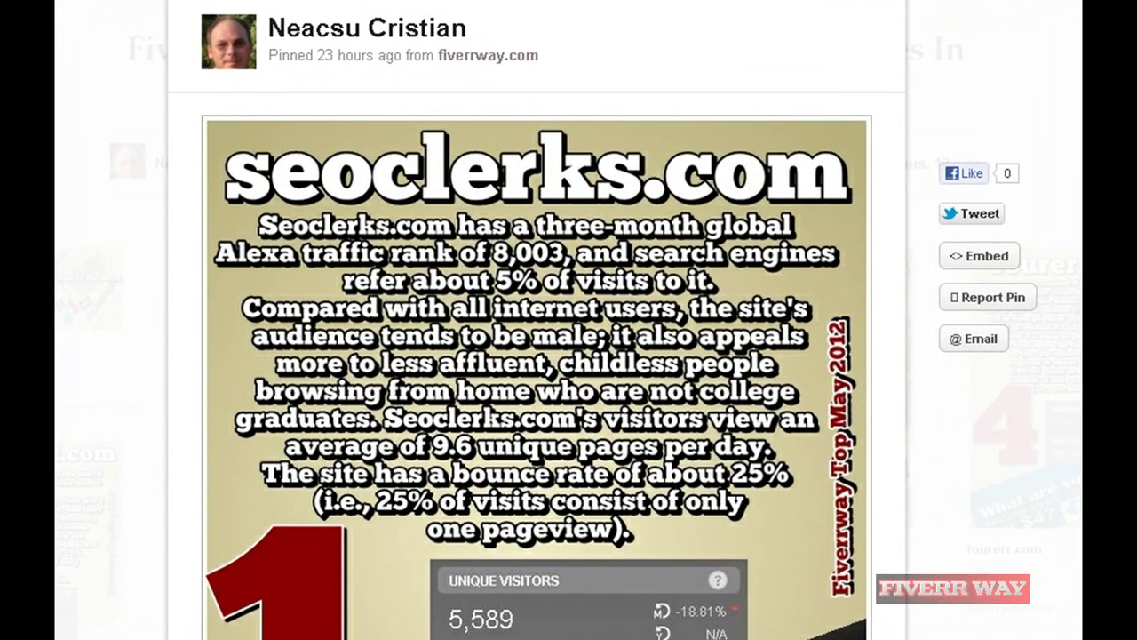
scroll(533, 355, down, 2)
scroll(533, 356, down, 2)
scroll(533, 355, up, 3)
click(986, 260)
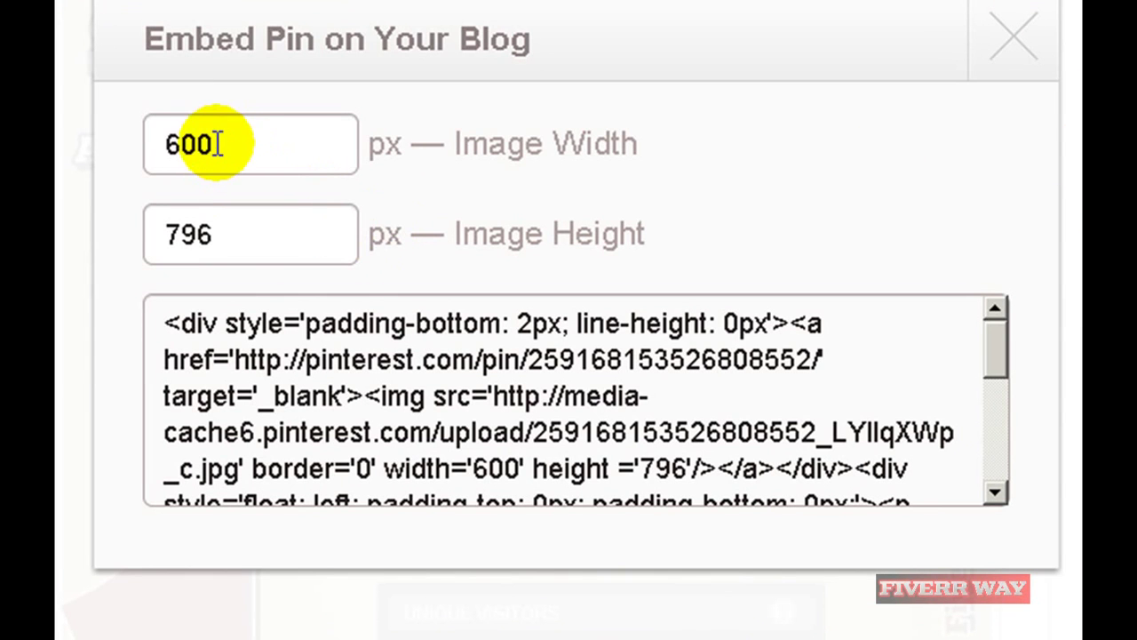
drag(218, 144, 119, 145)
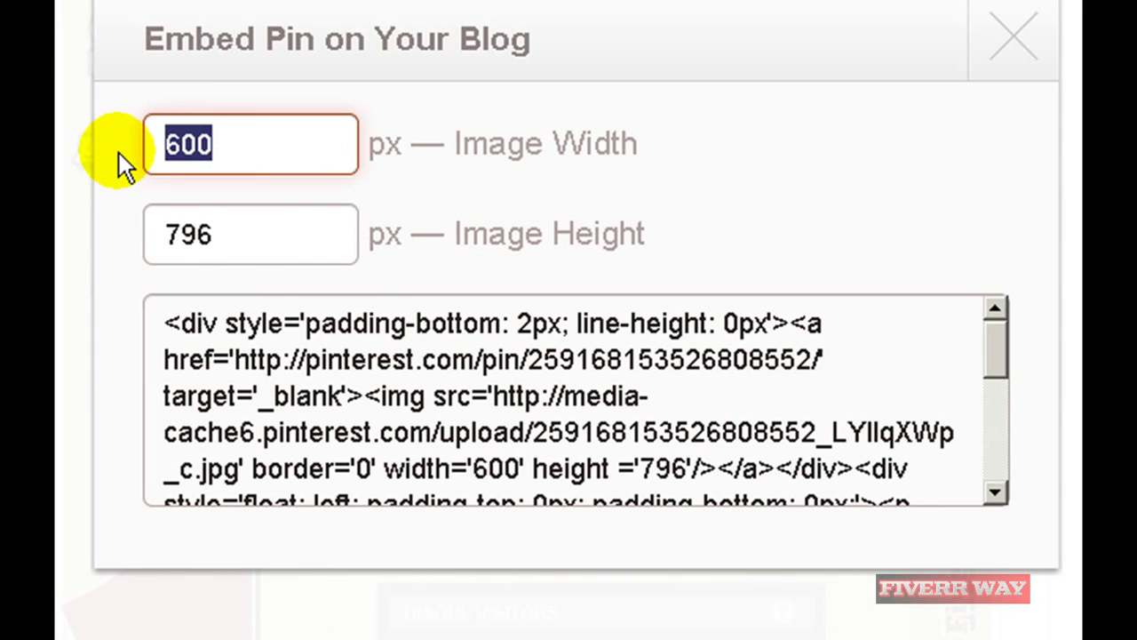
text(500)
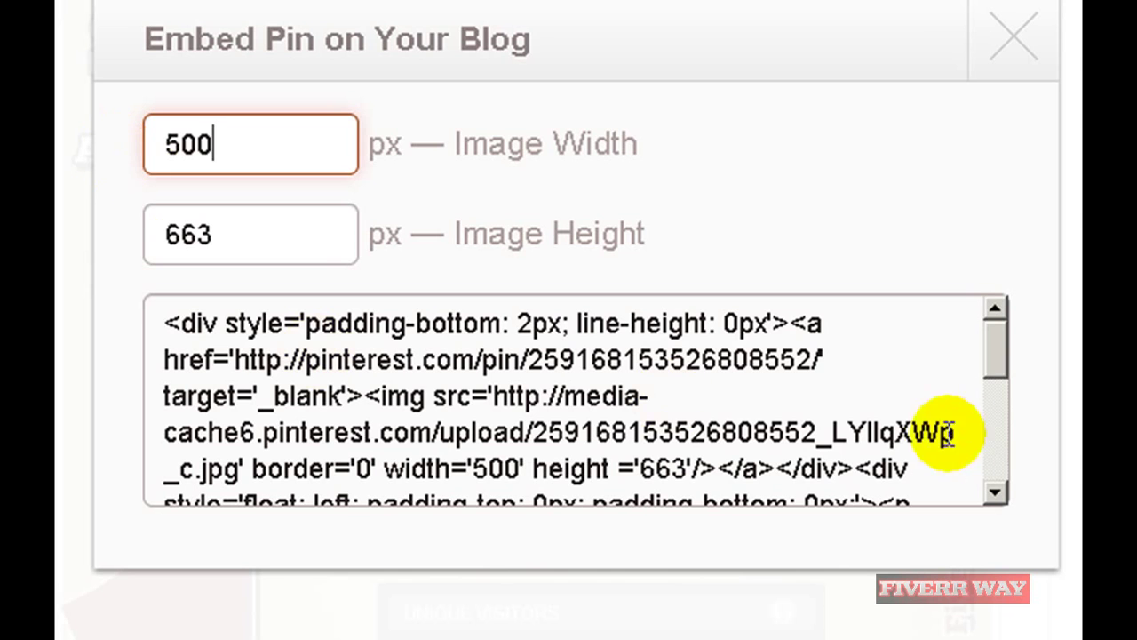
Copy only the first div with the seoclerks.com image from the embed code and paste it over the &nbsp; in the post's HTML
click(999, 357)
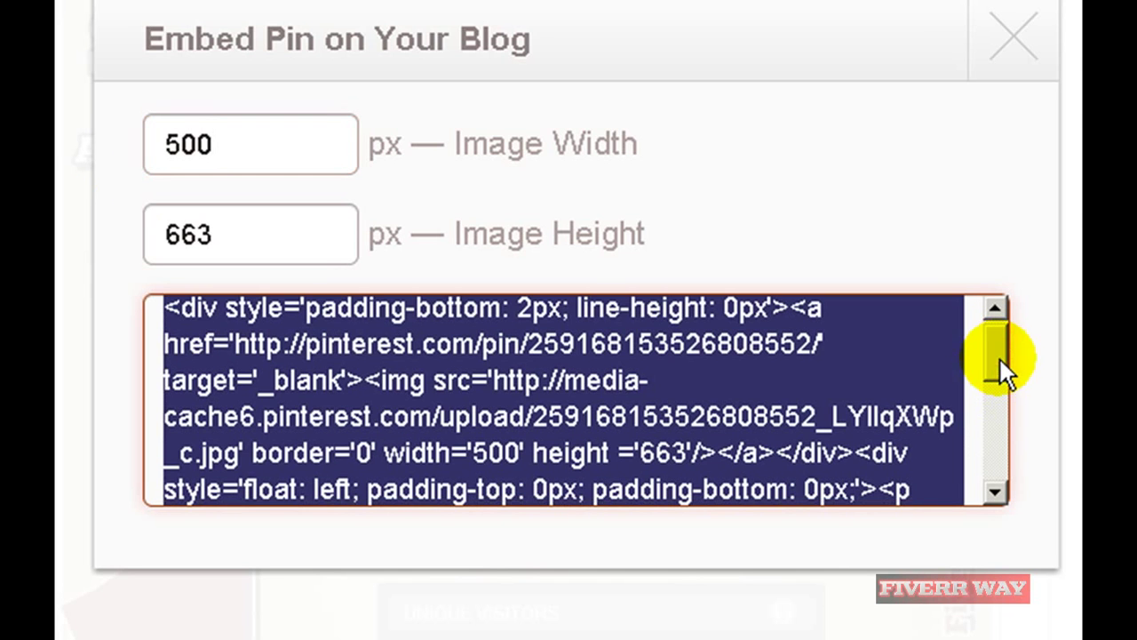
click(853, 453)
drag(853, 453, 102, 241)
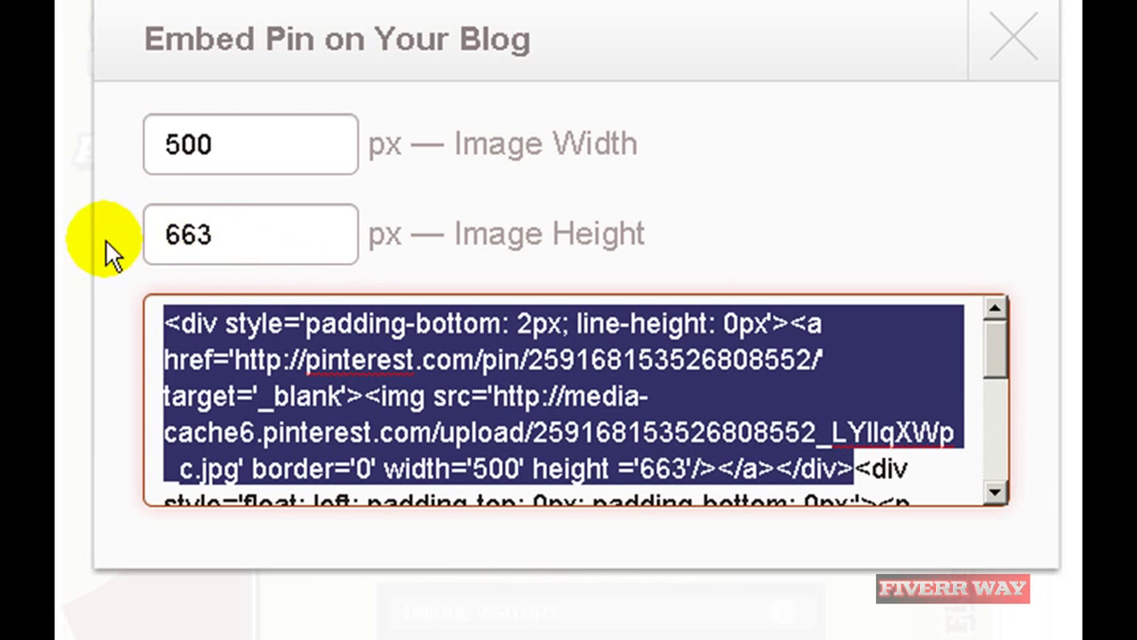
right_click(318, 402)
click(427, 515)
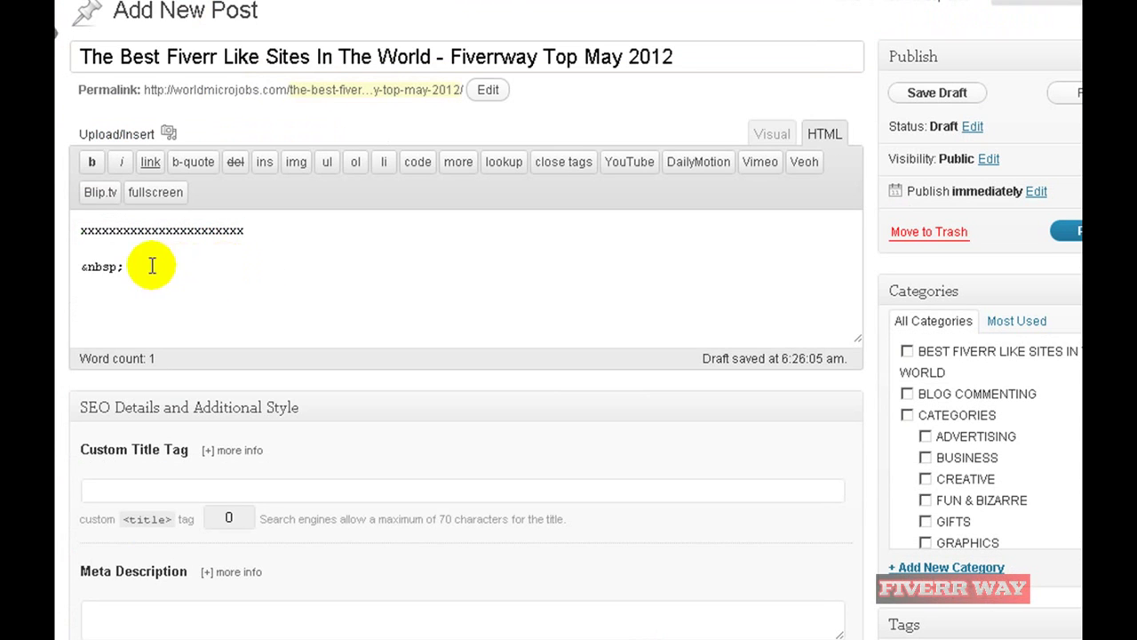
drag(124, 267, 80, 267)
key(ctrl+v)
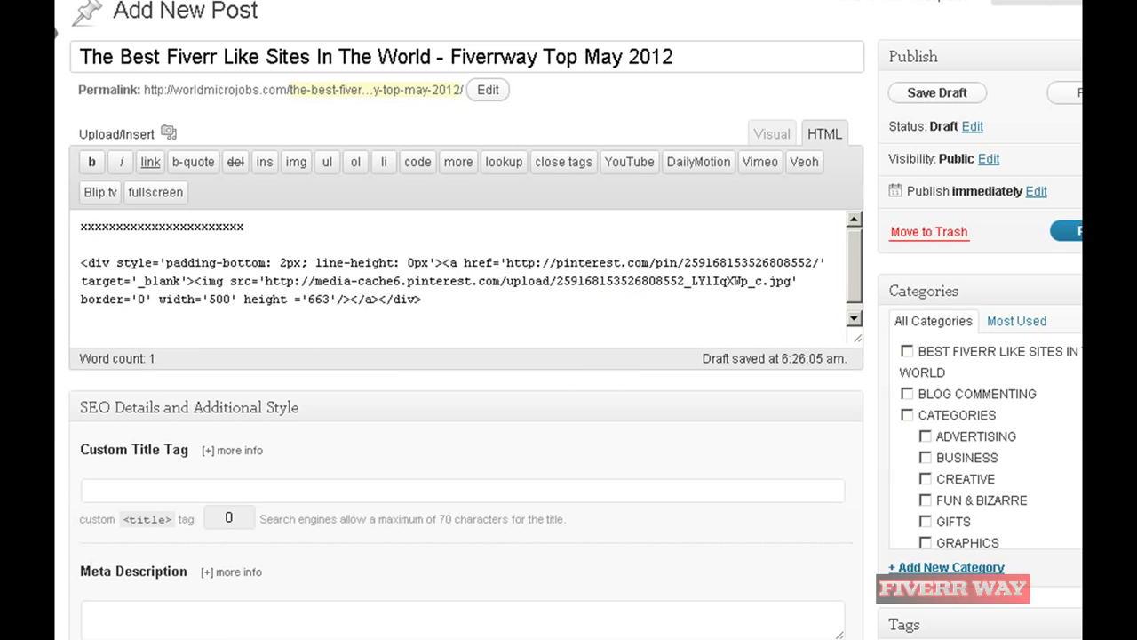
Return to the Pinterest board, open the embed settings of the yooker.com pin and set the image width to 500 px
key(alt+Tab)
click(850, 142)
key(Escape)
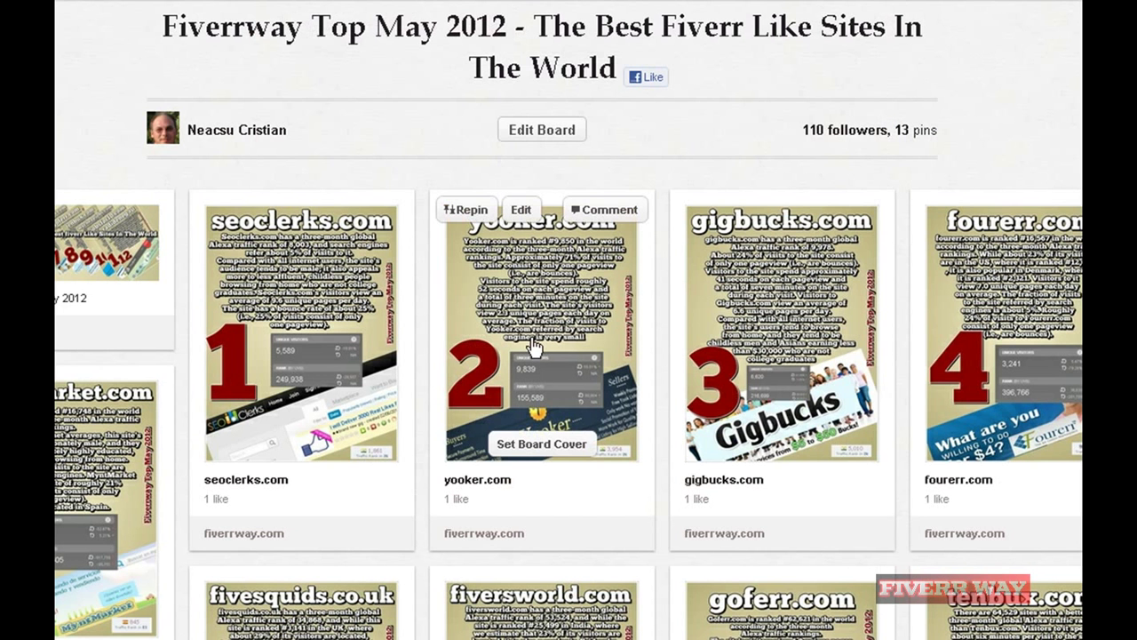
click(537, 328)
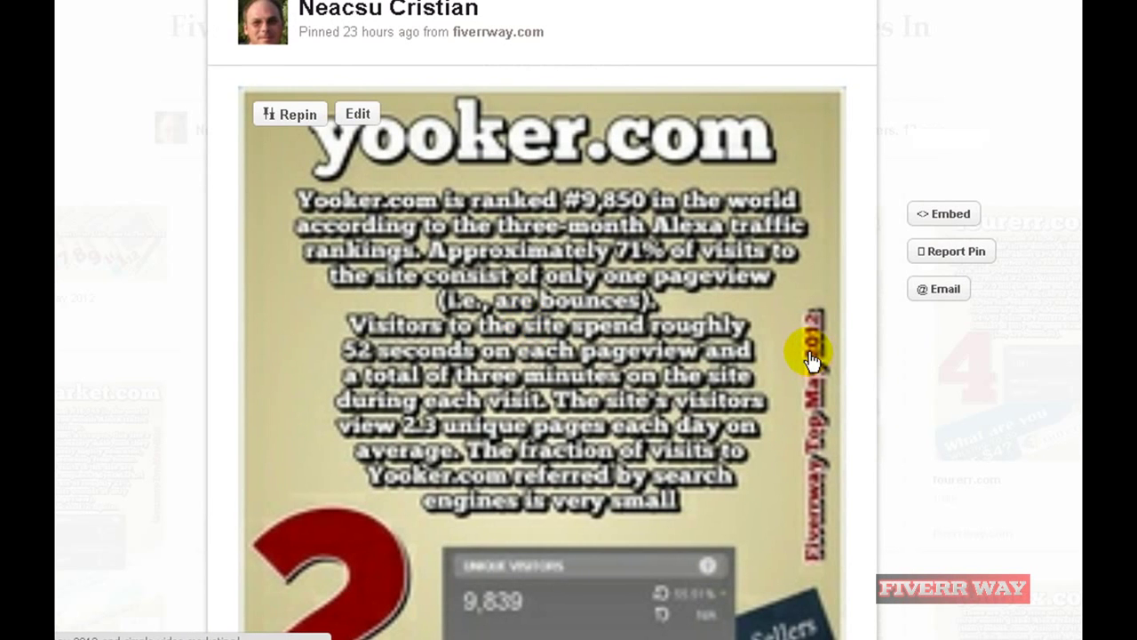
click(951, 216)
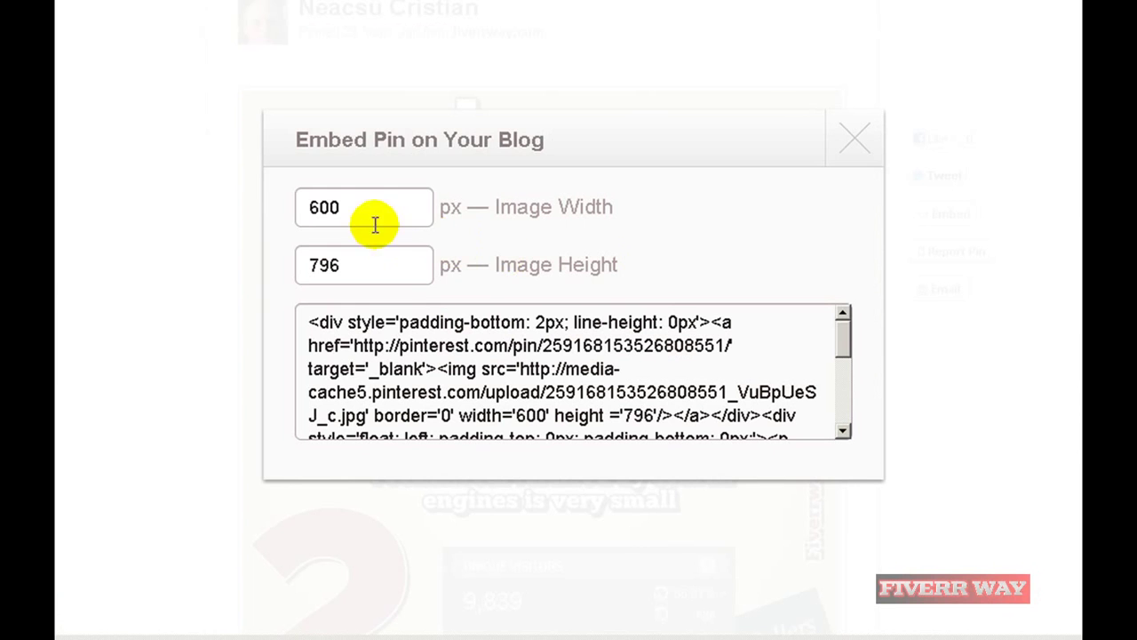
double_click(351, 208)
text(500)
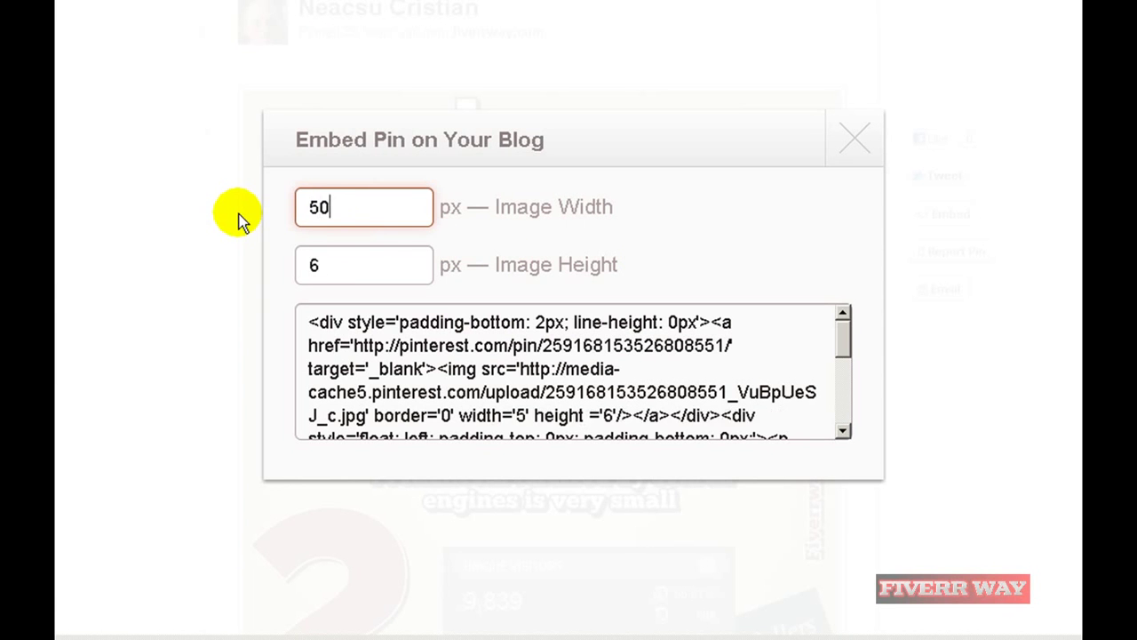
Copy the image div of the yooker.com embed code and paste it below the seoclerks.com code in the post's HTML
click(771, 409)
drag(764, 414, 272, 322)
right_click(395, 356)
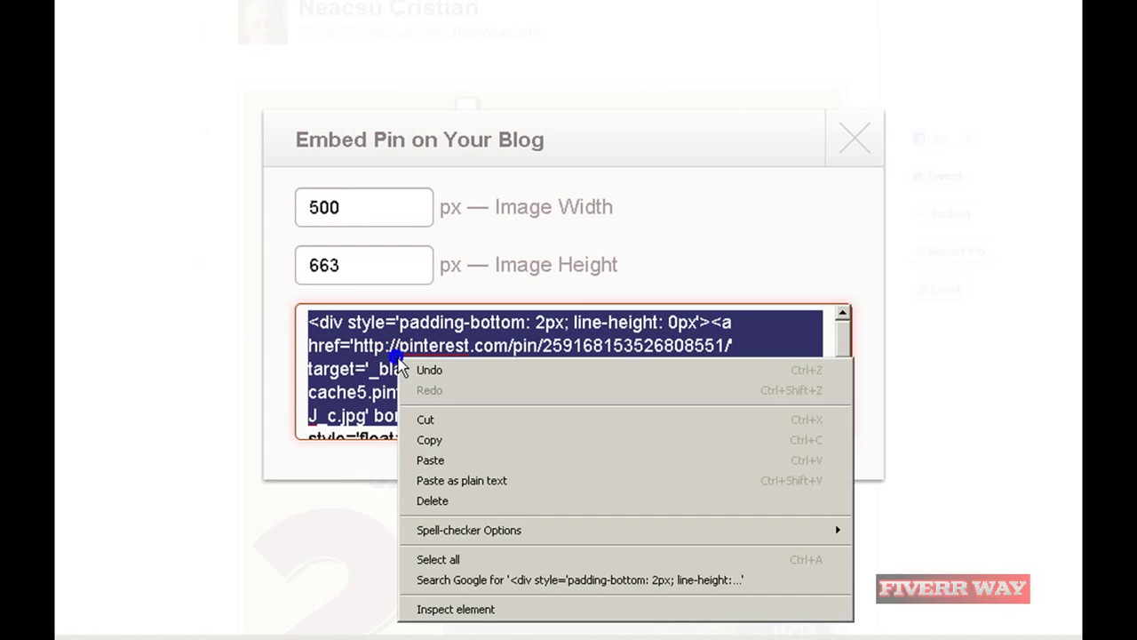
click(493, 441)
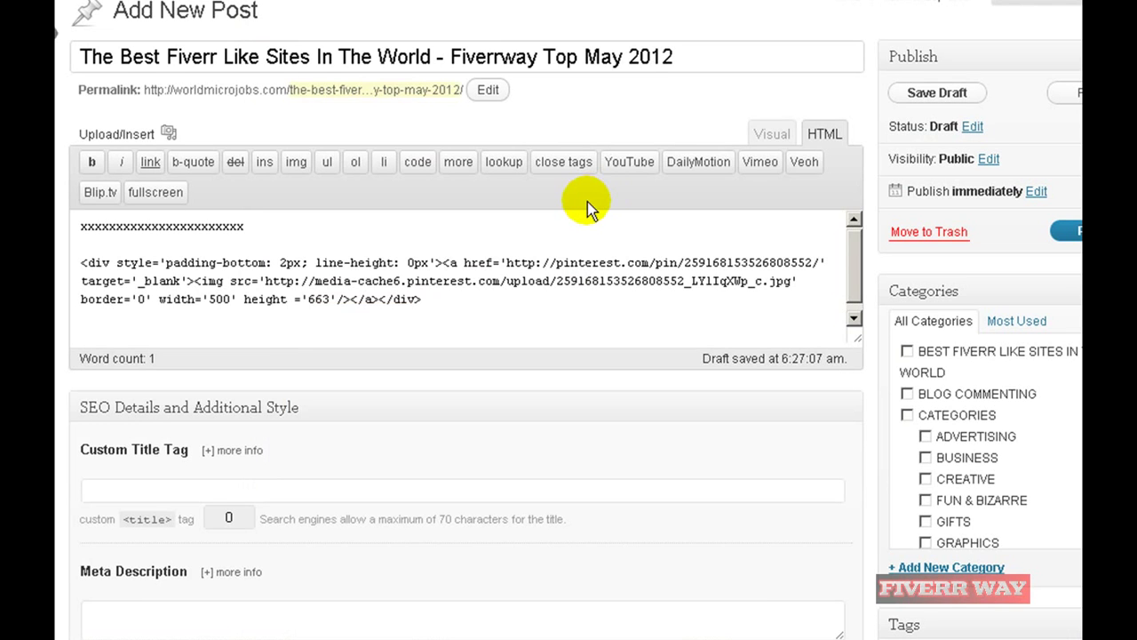
key(ctrl+v)
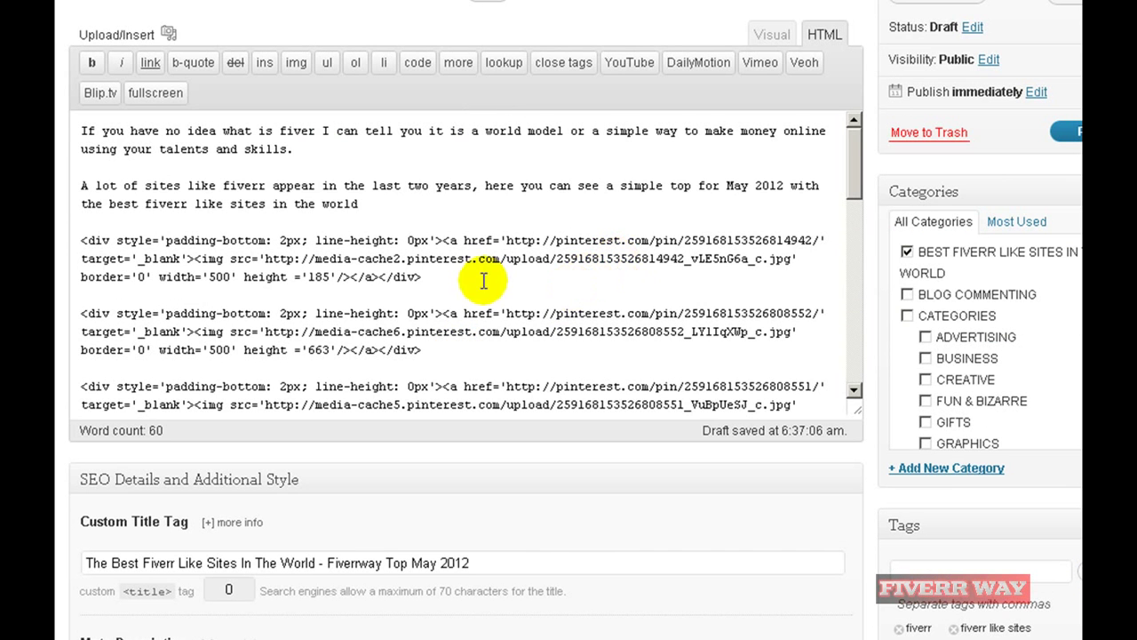
Review the post draft's intro text, embedded pin codes, custom title tag, category and tags
mouse_move(858, 163)
mouse_down()
mouse_move(870, 297)
mouse_move(863, 355)
mouse_move(838, 165)
mouse_up()
scroll(1061, 133, up, 1)
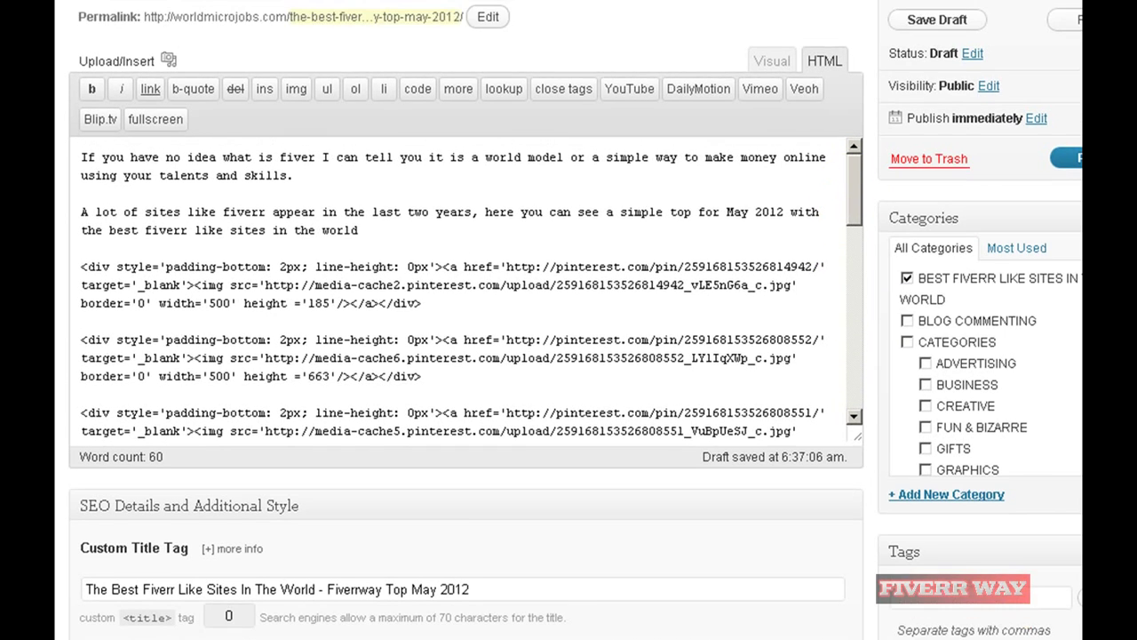
scroll(568, 320, down, 3)
scroll(621, 124, up, 2)
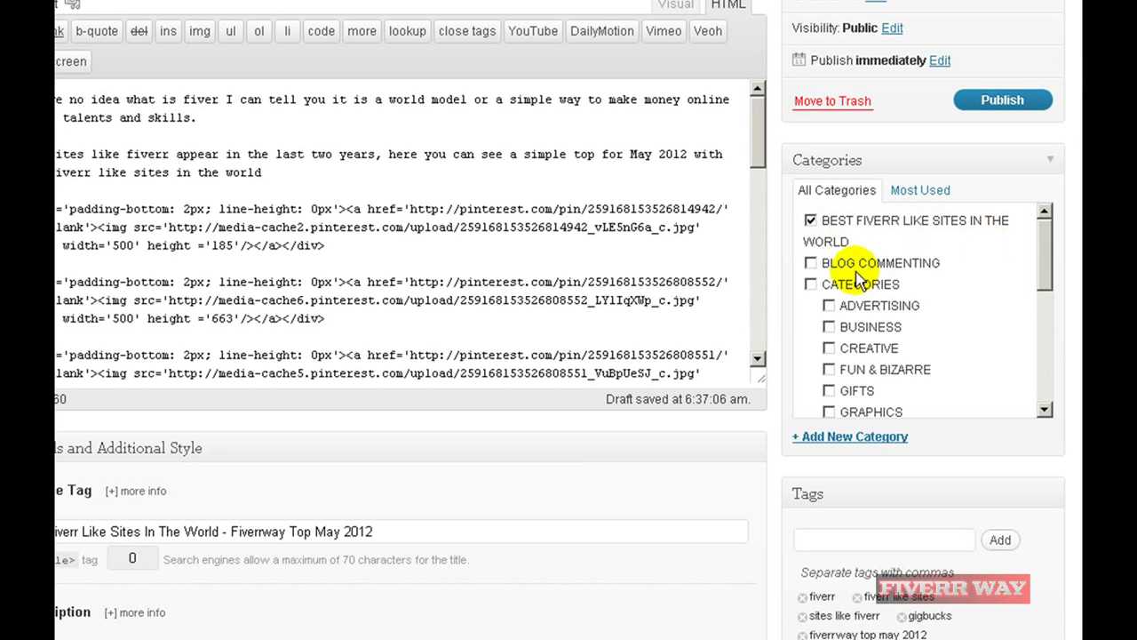
Publish the Fiverrway Top May 2012 post and check its intro text and pin images on the live page
click(996, 105)
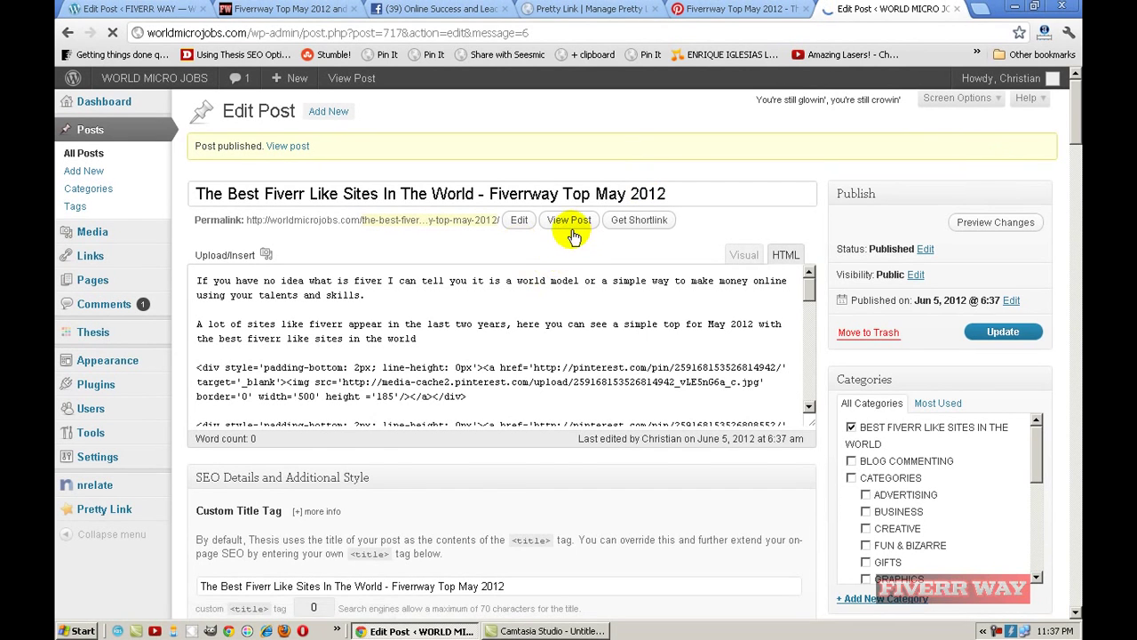
click(569, 222)
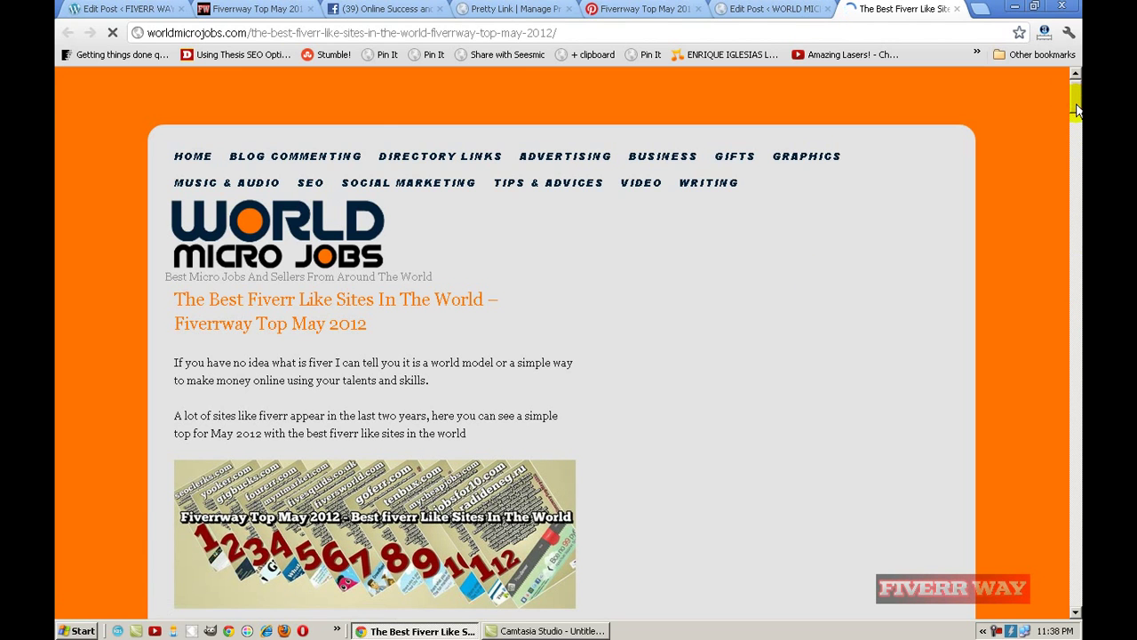
scroll(1077, 109, down, 3)
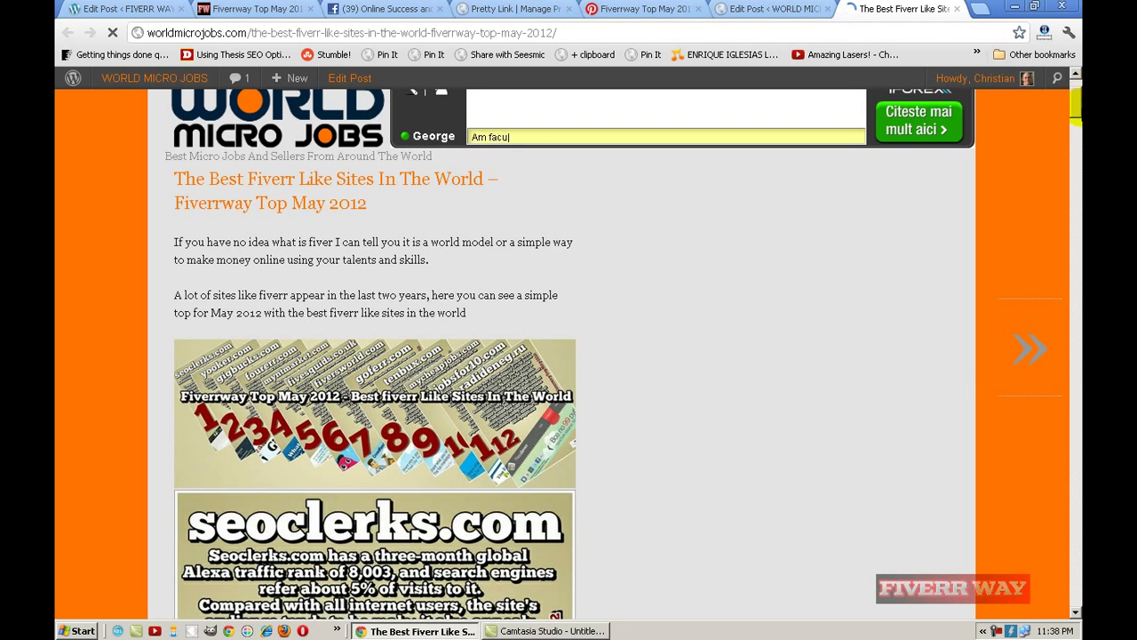
drag(1075, 105, 1075, 236)
drag(1076, 333, 1074, 80)
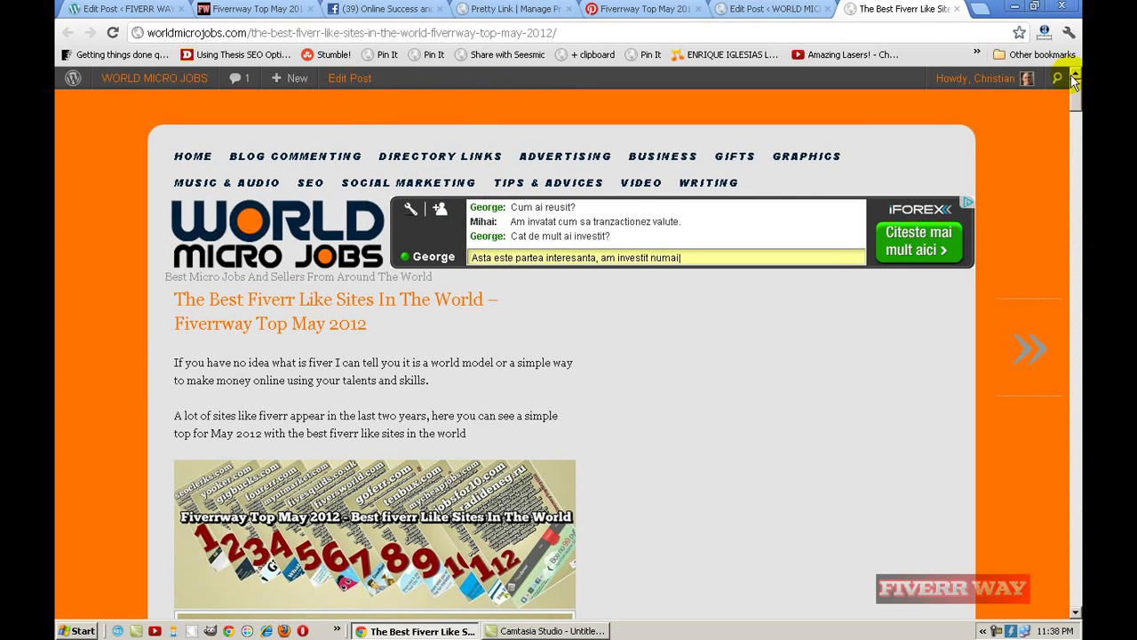
Reopen the post for editing, convert its content through the visual editor and back to HTML, and update it
click(350, 82)
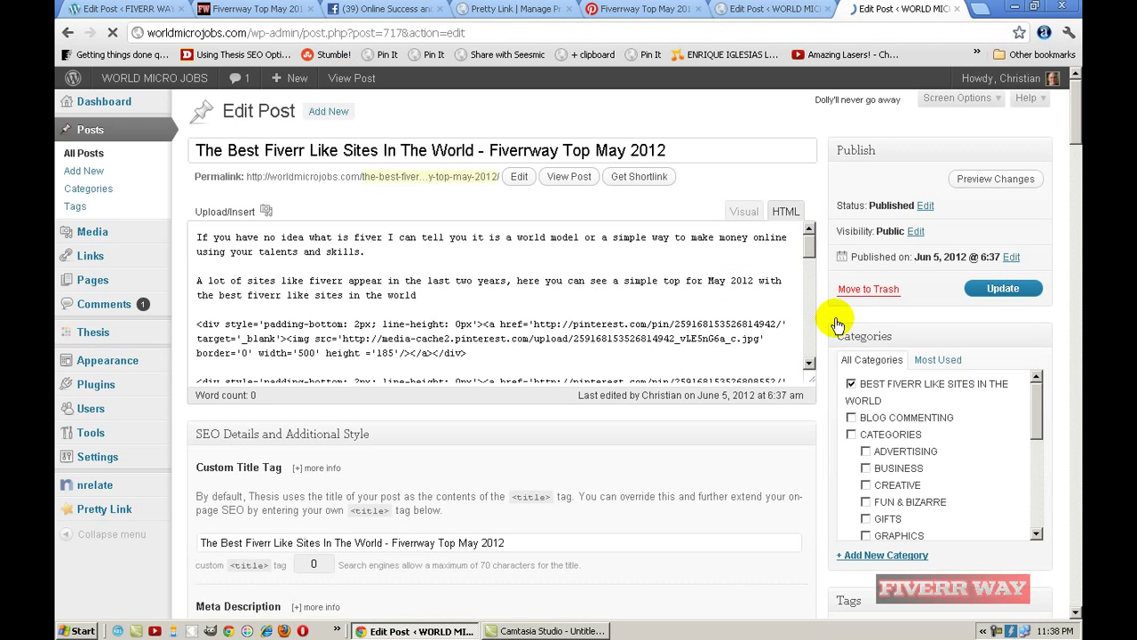
click(745, 212)
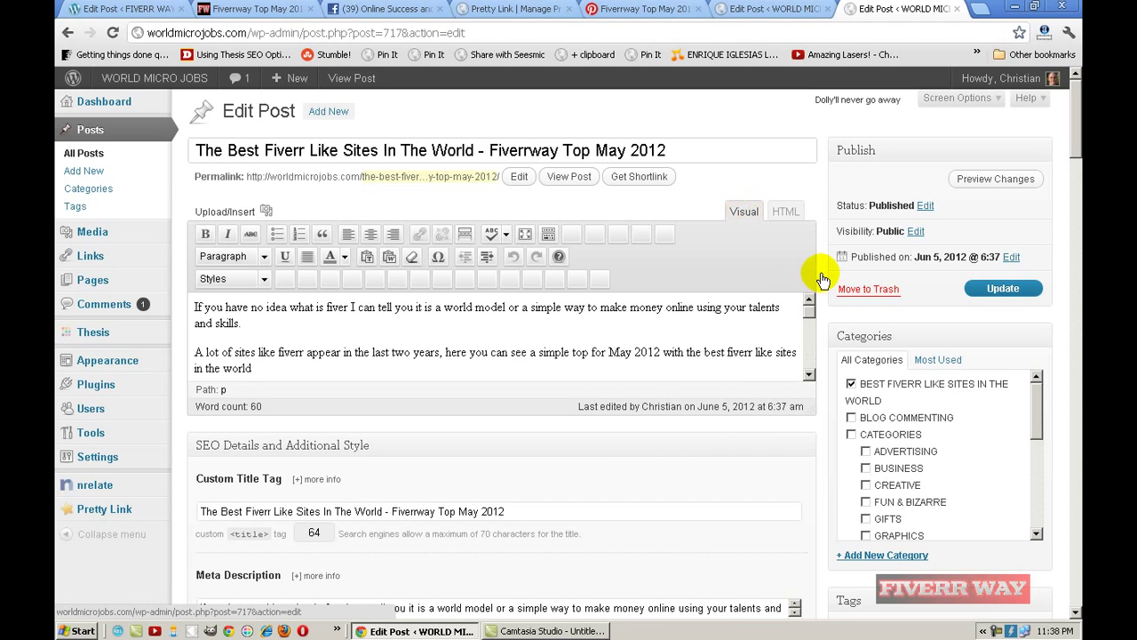
click(808, 311)
click(810, 305)
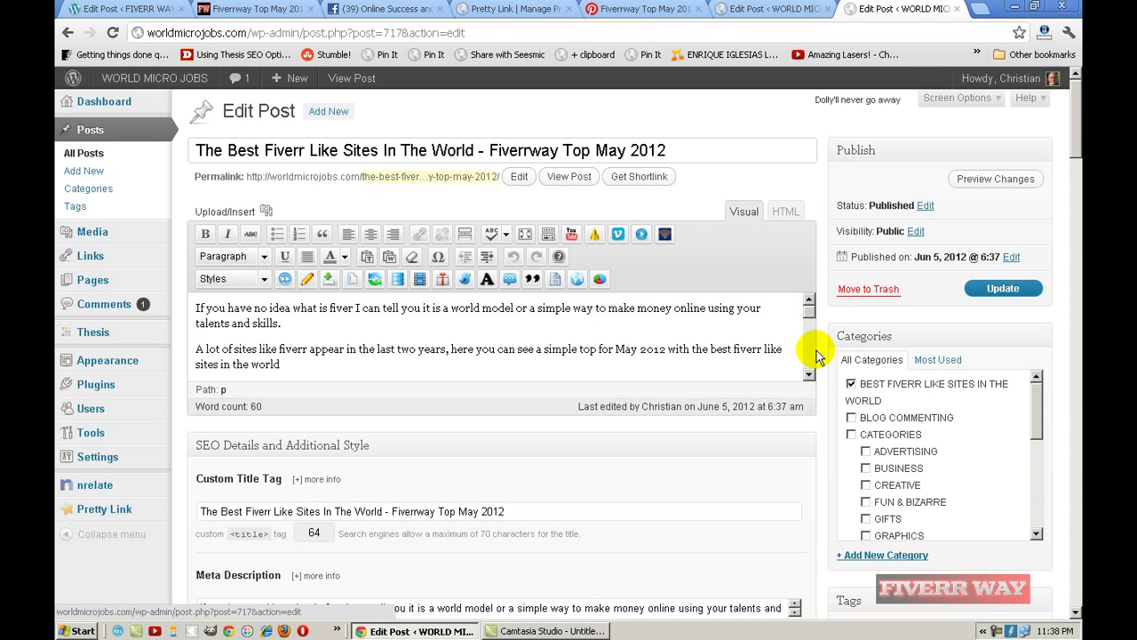
click(1035, 300)
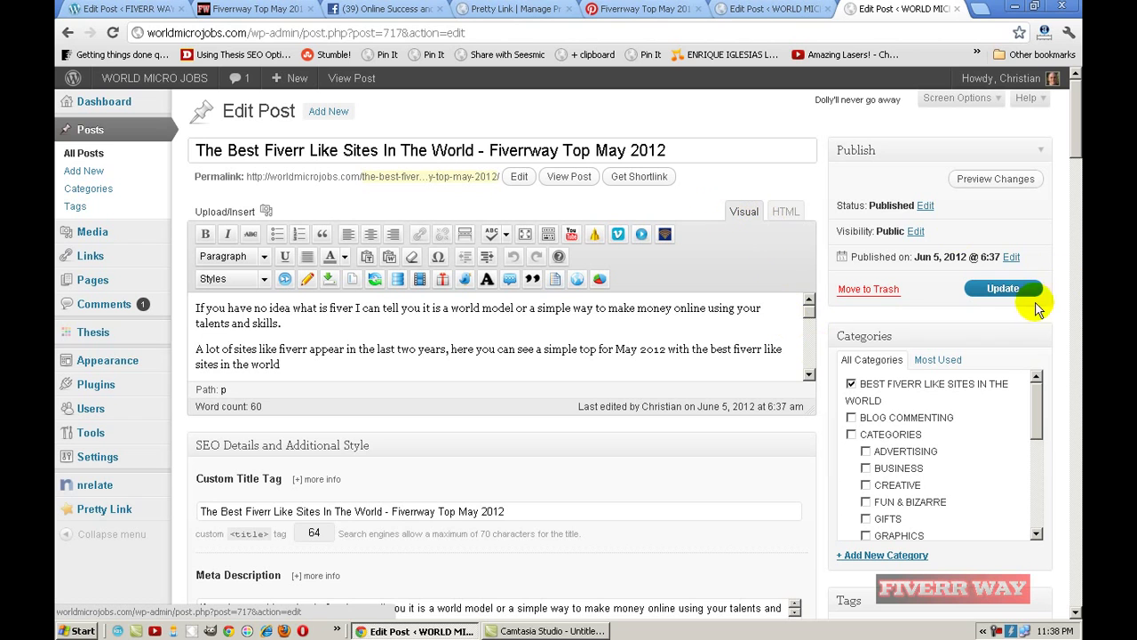
click(786, 213)
click(805, 292)
mouse_move(805, 291)
mouse_down()
mouse_move(810, 360)
mouse_move(809, 282)
mouse_up()
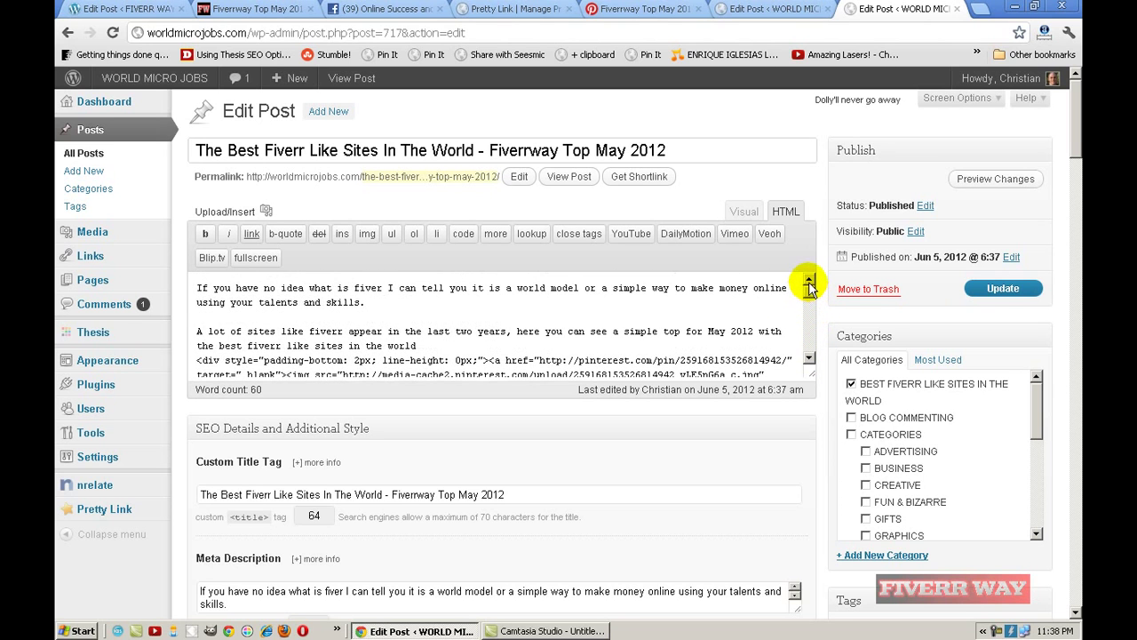
click(1004, 291)
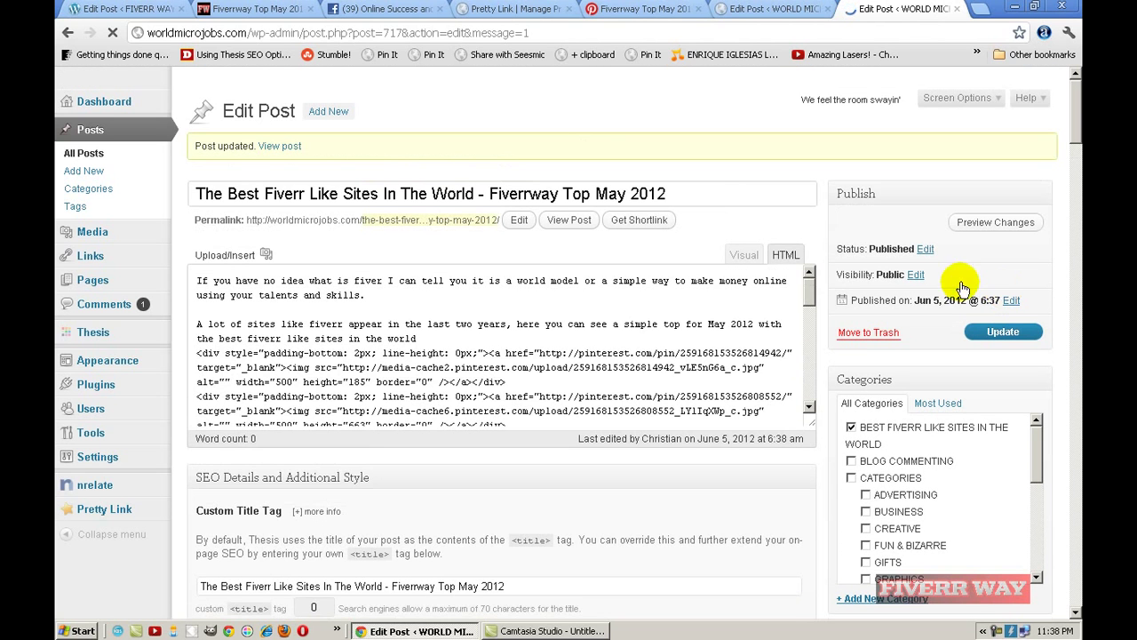
View the updated post and examine its intro, sidebars and embedded pin images down to the related posts
click(576, 223)
click(576, 223)
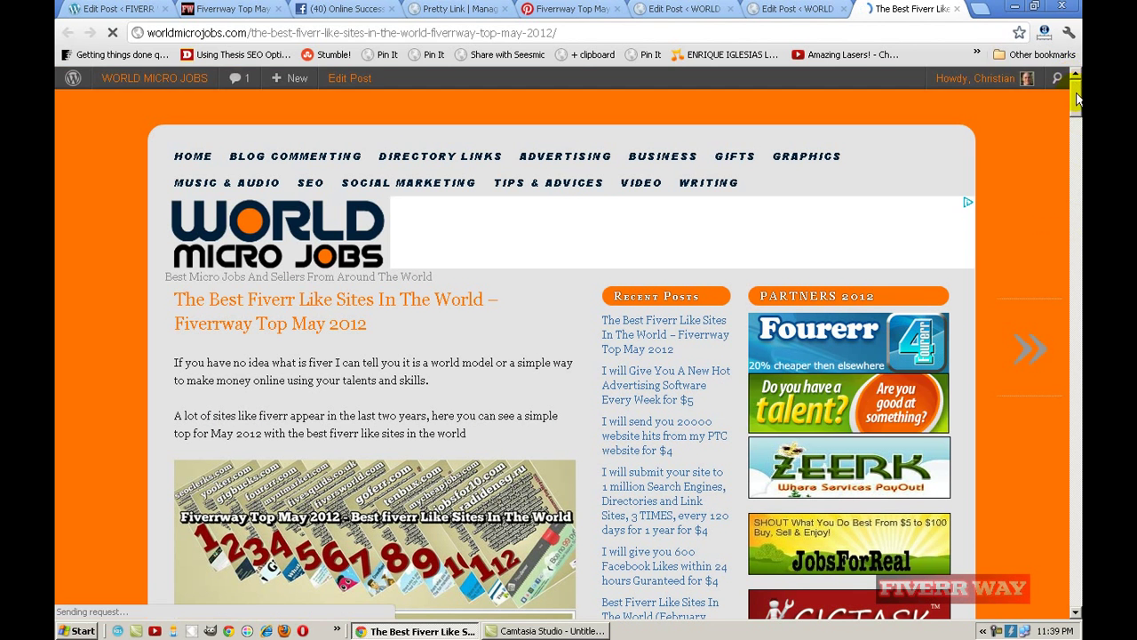
drag(1077, 96, 1075, 175)
scroll(1075, 175, down, 4)
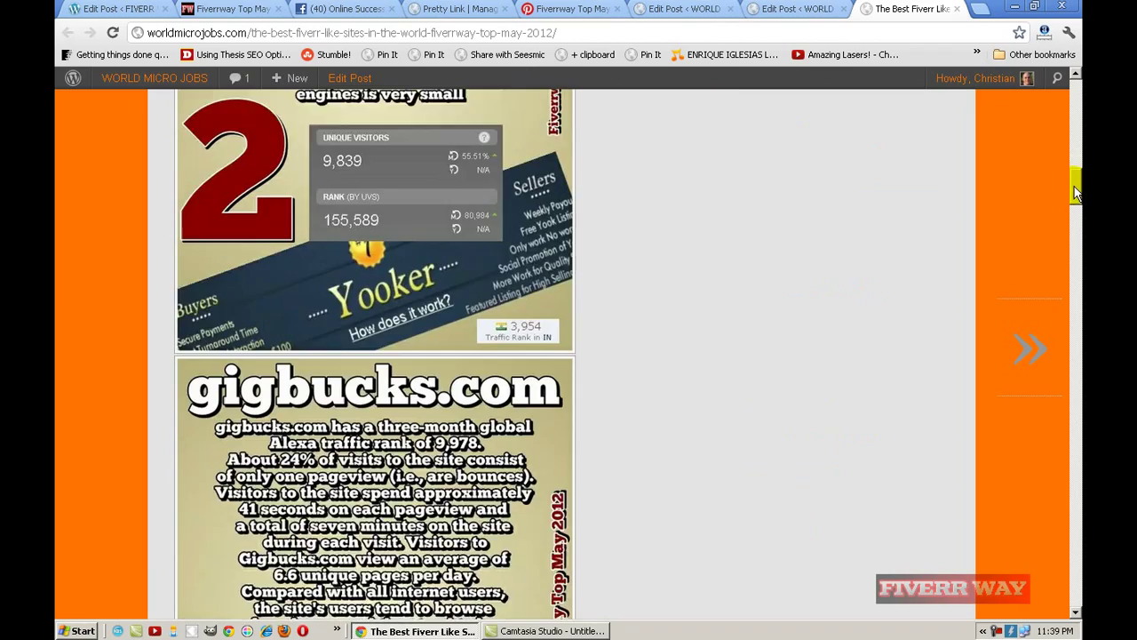
scroll(1061, 203, down, 3)
scroll(1073, 142, up, 3)
scroll(1072, 142, up, 12)
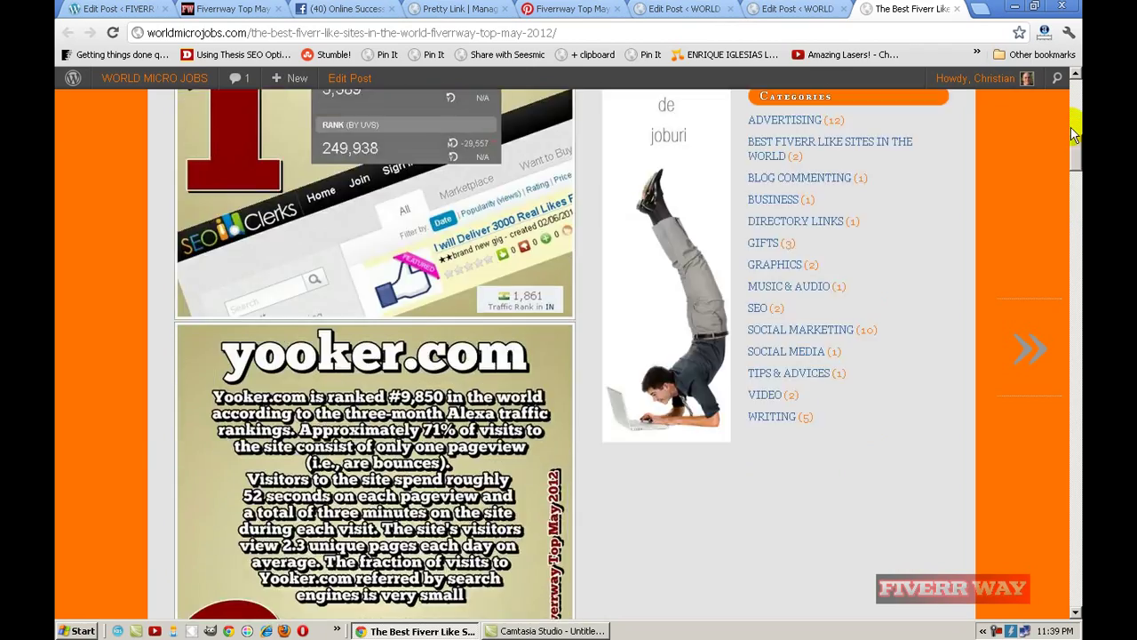
scroll(1071, 96, up, 2)
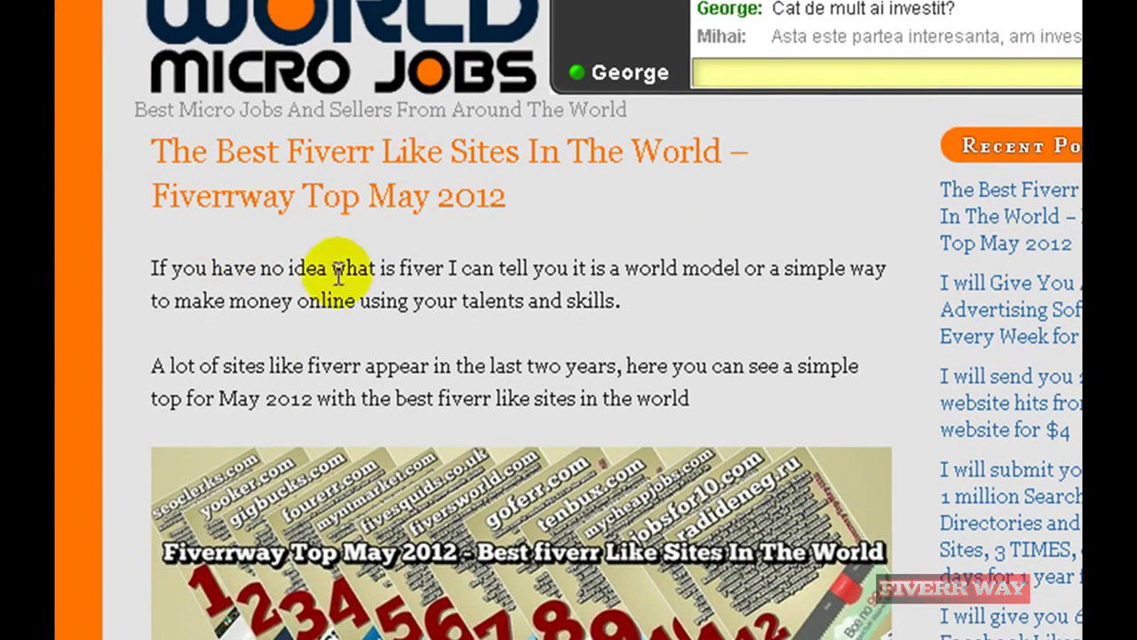
scroll(568, 320, down, 15)
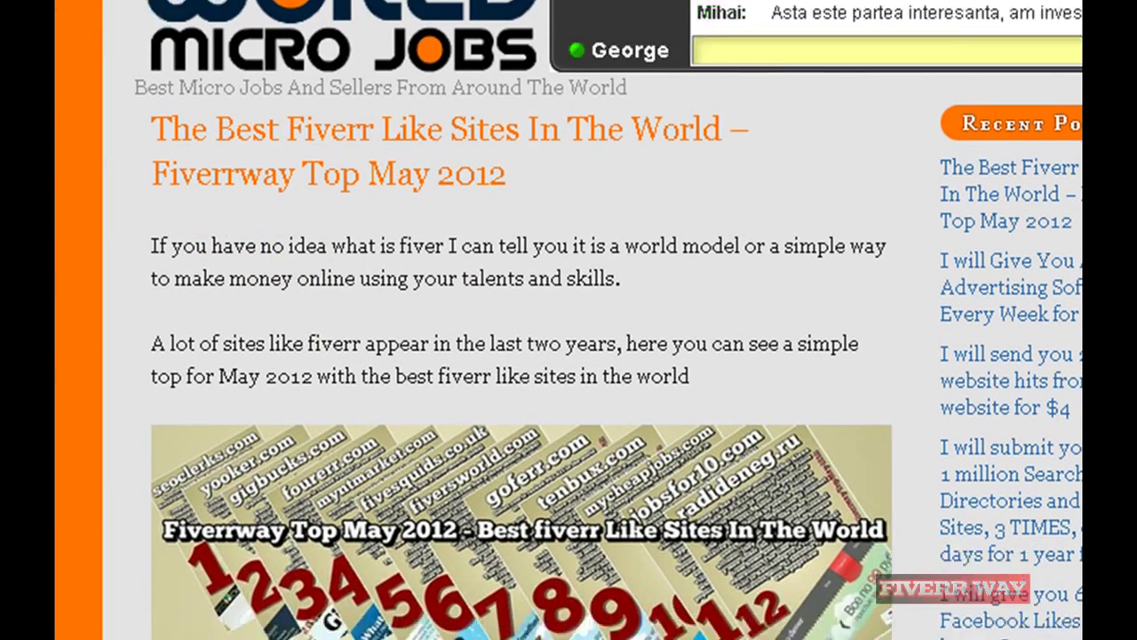
scroll(523, 320, down, 20)
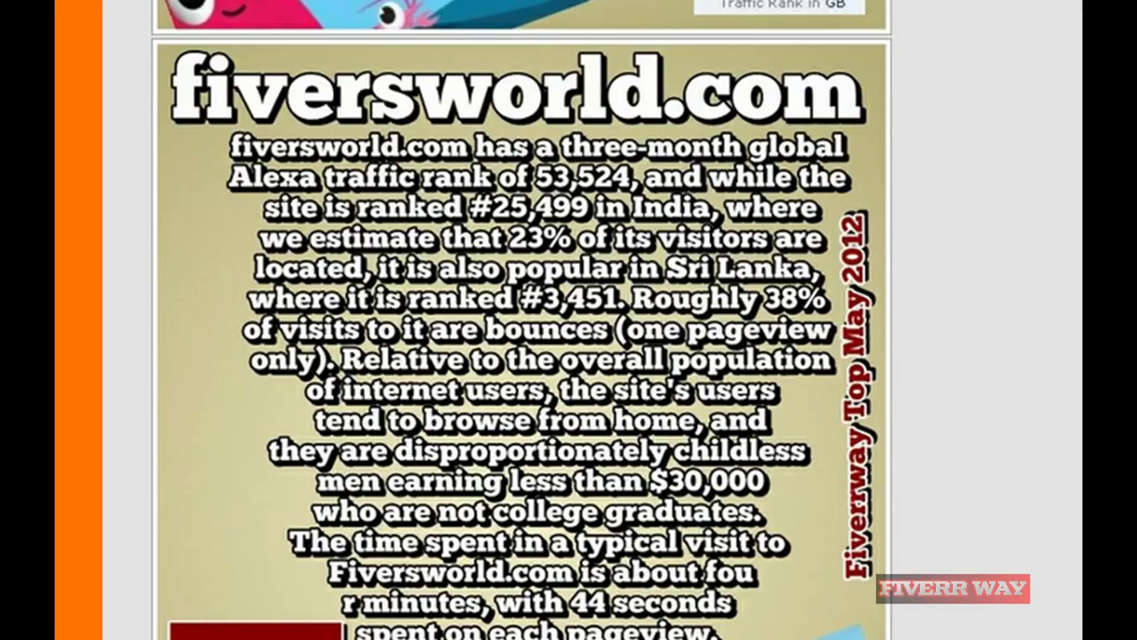
scroll(523, 320, down, 20)
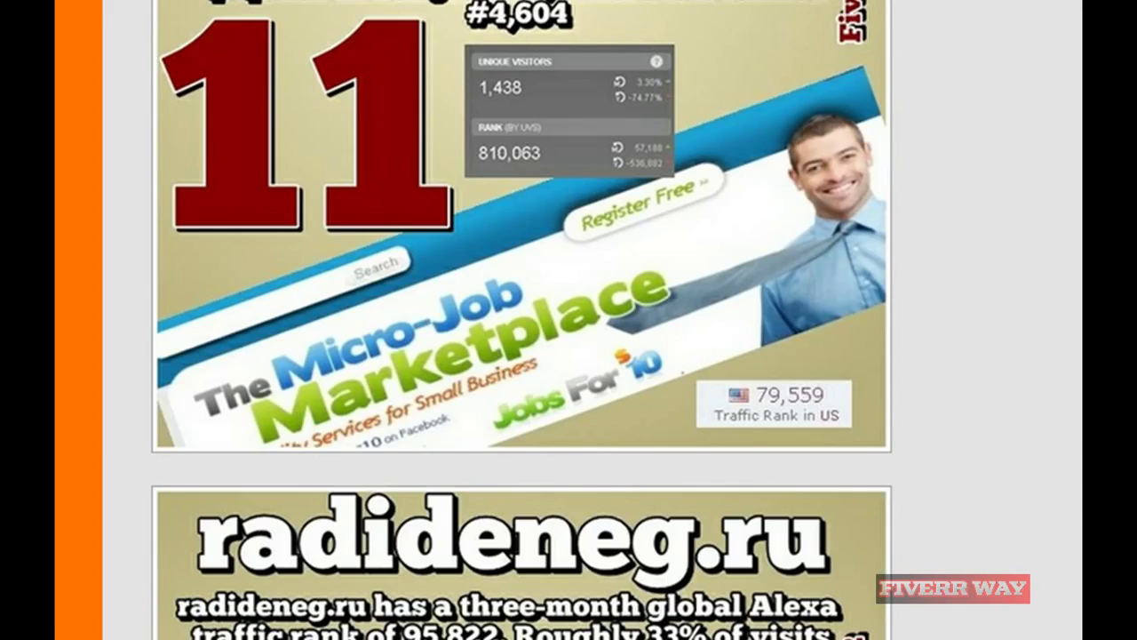
scroll(523, 319, down, 15)
scroll(522, 320, up, 7)
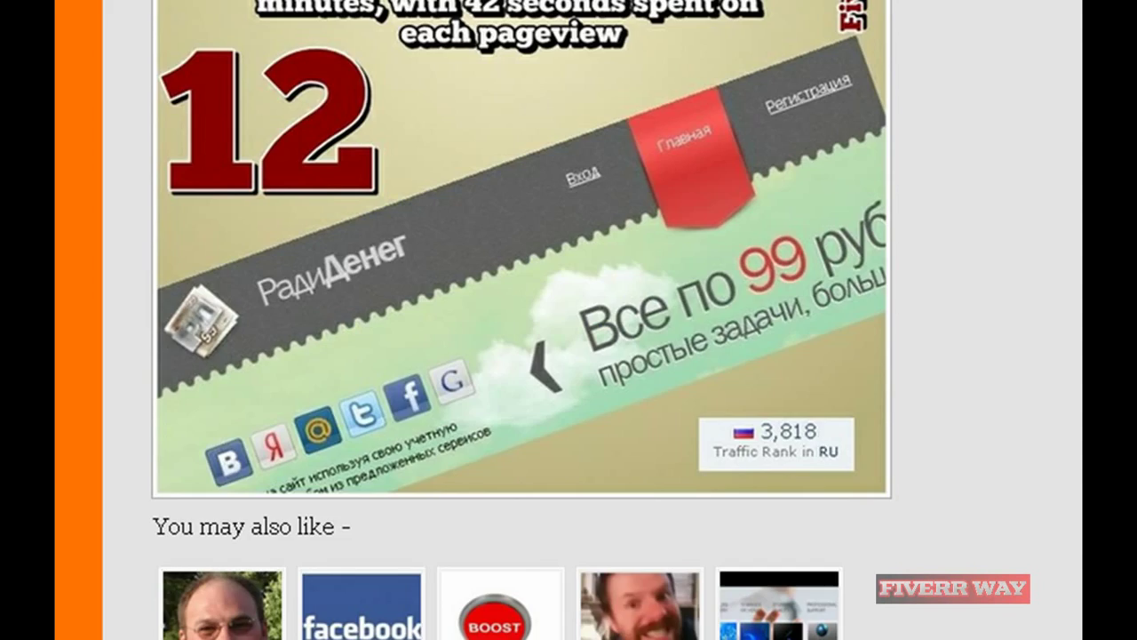
scroll(522, 320, up, 20)
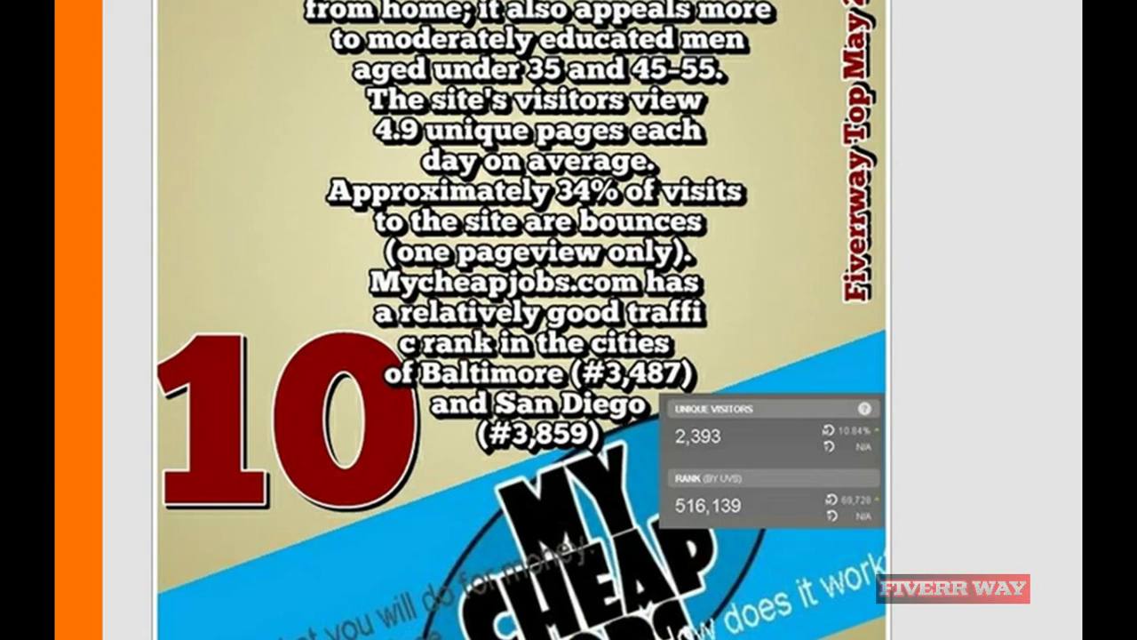
Open the mycheapjobs.com pin from its image in the post, and review the post's intro and header image
click(408, 248)
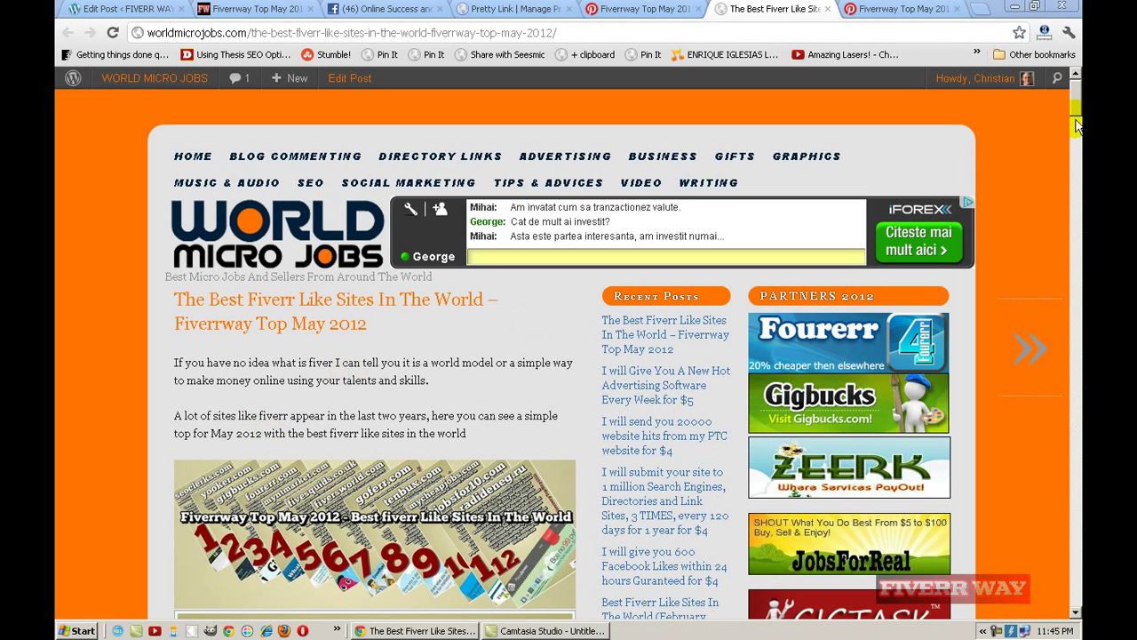
drag(1070, 98, 1072, 104)
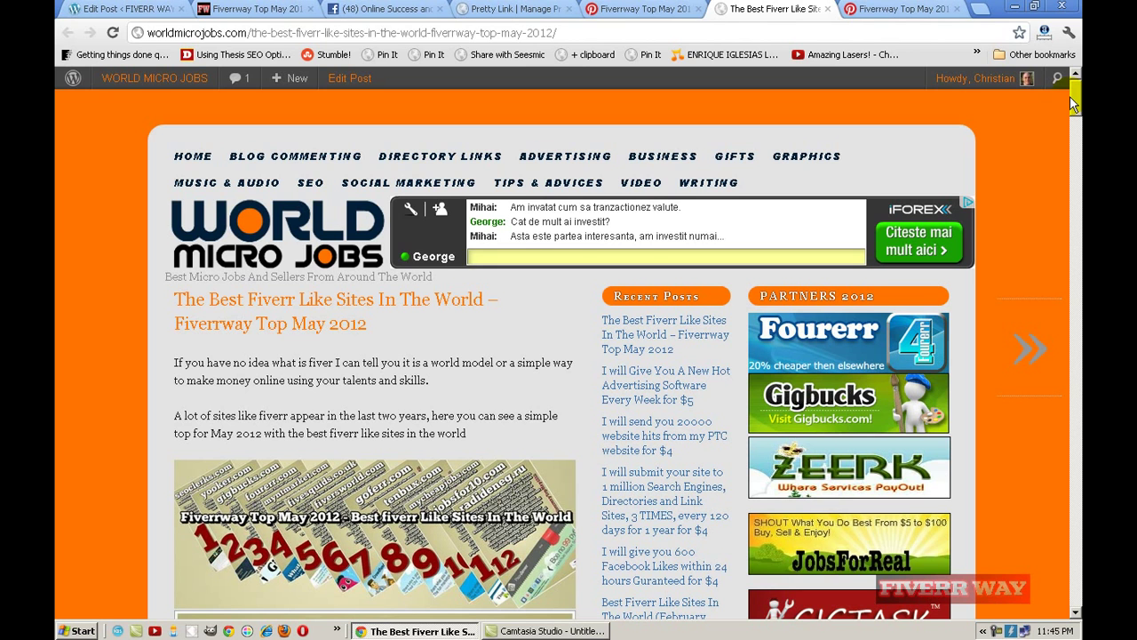
drag(1070, 96, 1070, 101)
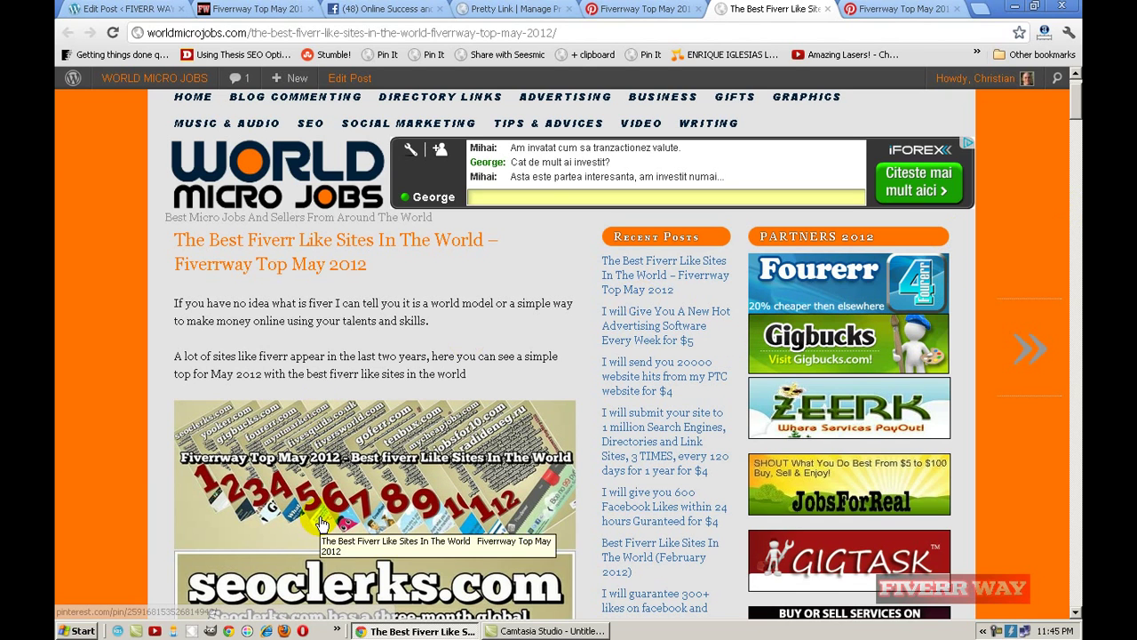
click(1077, 103)
mouse_move(1077, 102)
mouse_down()
mouse_move(1075, 113)
mouse_move(1075, 100)
mouse_up()
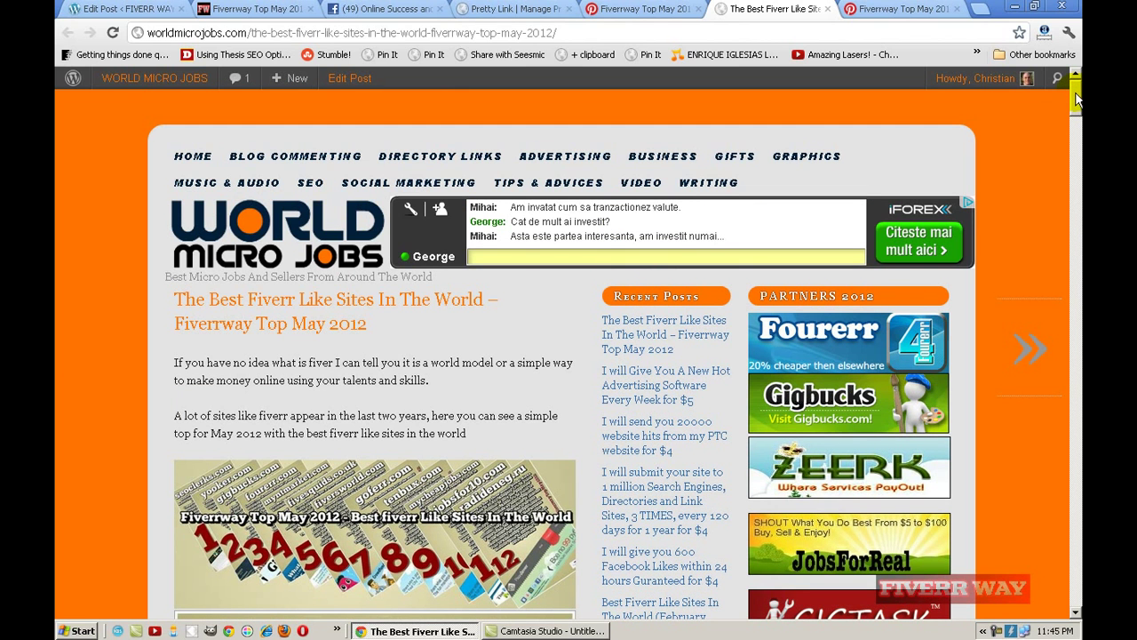
Close the live post, go to the Pinterest home feed and browse the latest pins from followed pinners
click(828, 9)
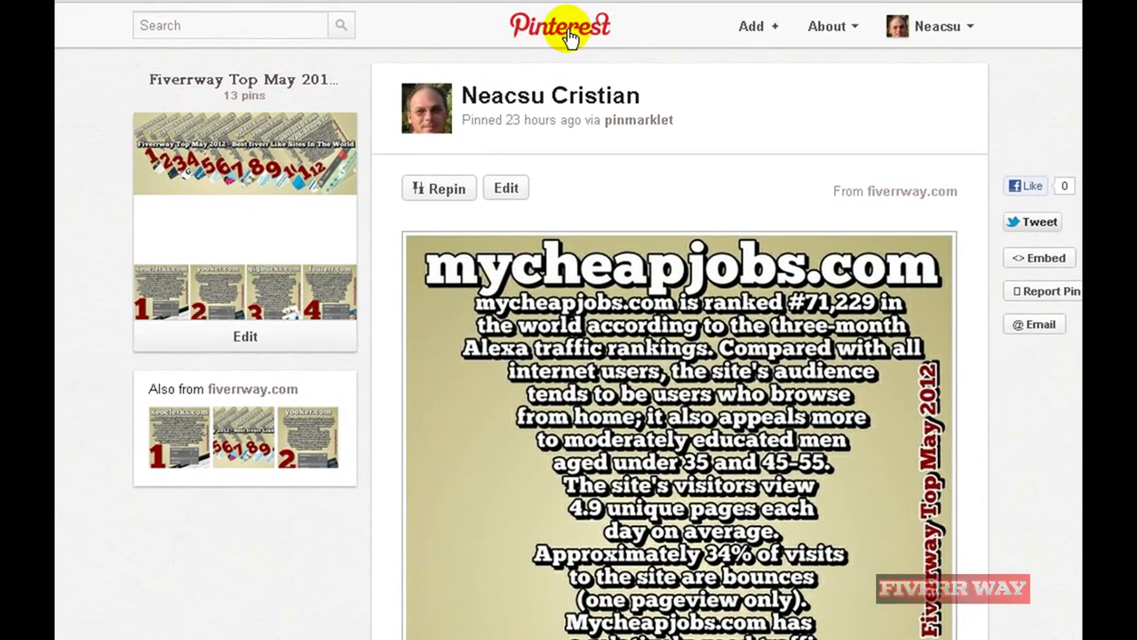
click(563, 32)
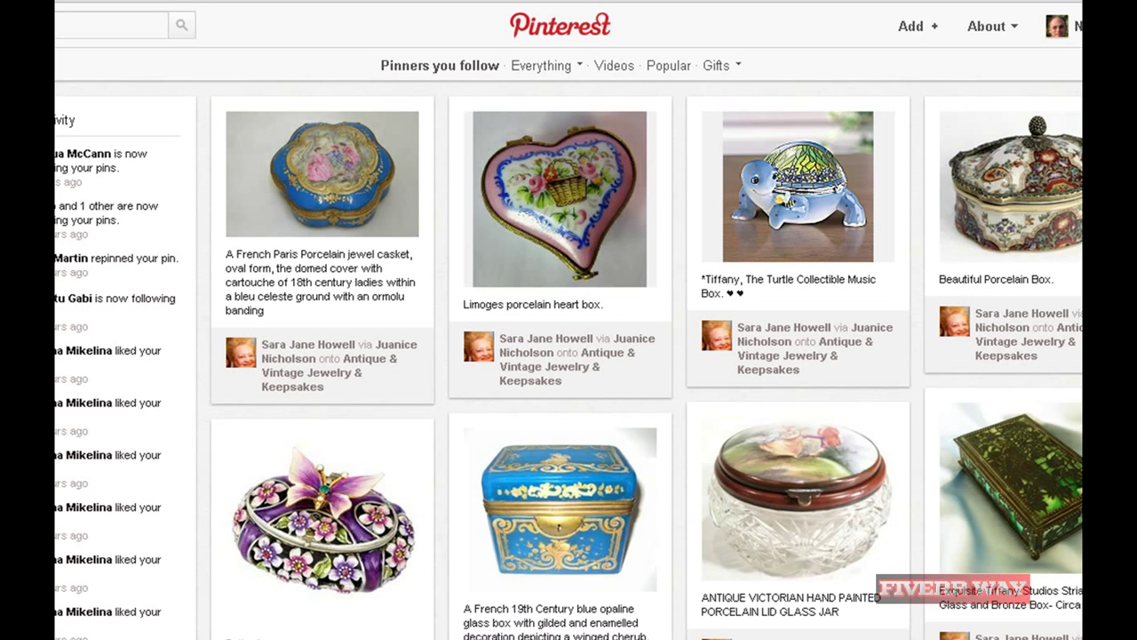
scroll(569, 356, down, 1)
scroll(569, 338, down, 8)
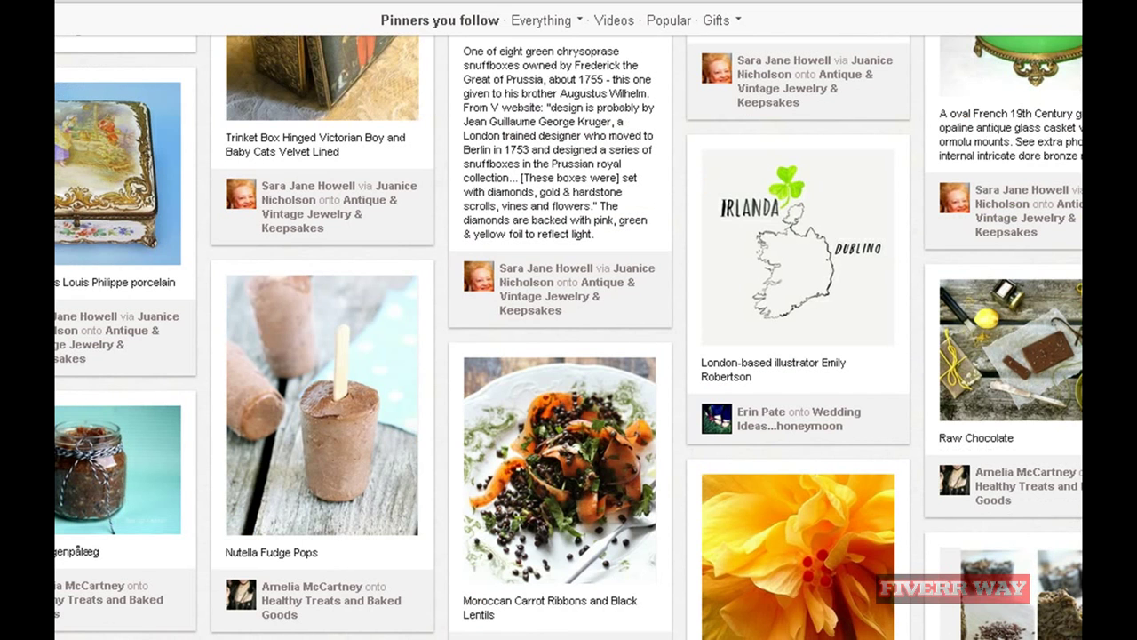
scroll(569, 338, down, 8)
scroll(569, 337, up, 3)
scroll(569, 337, down, 3)
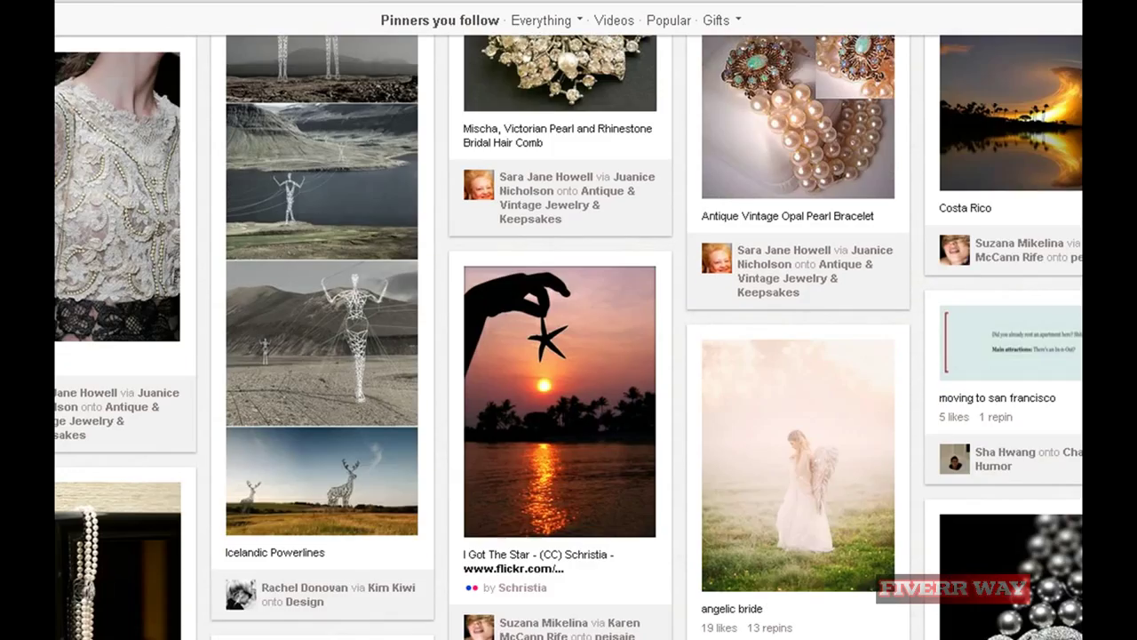
scroll(568, 338, down, 11)
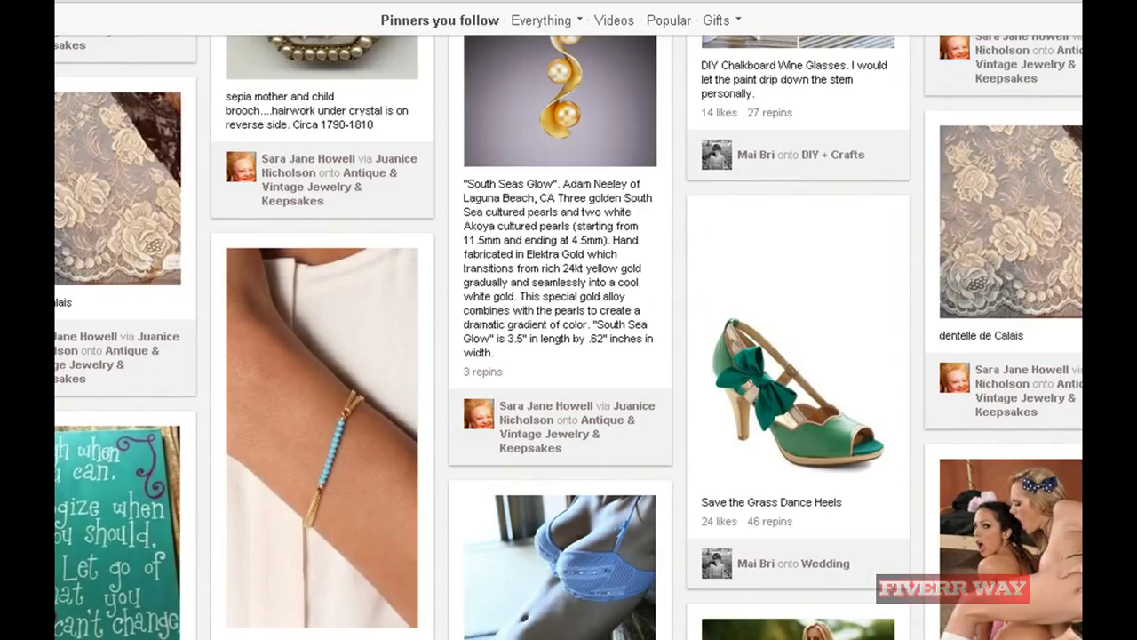
scroll(569, 338, down, 8)
scroll(568, 338, up, 2)
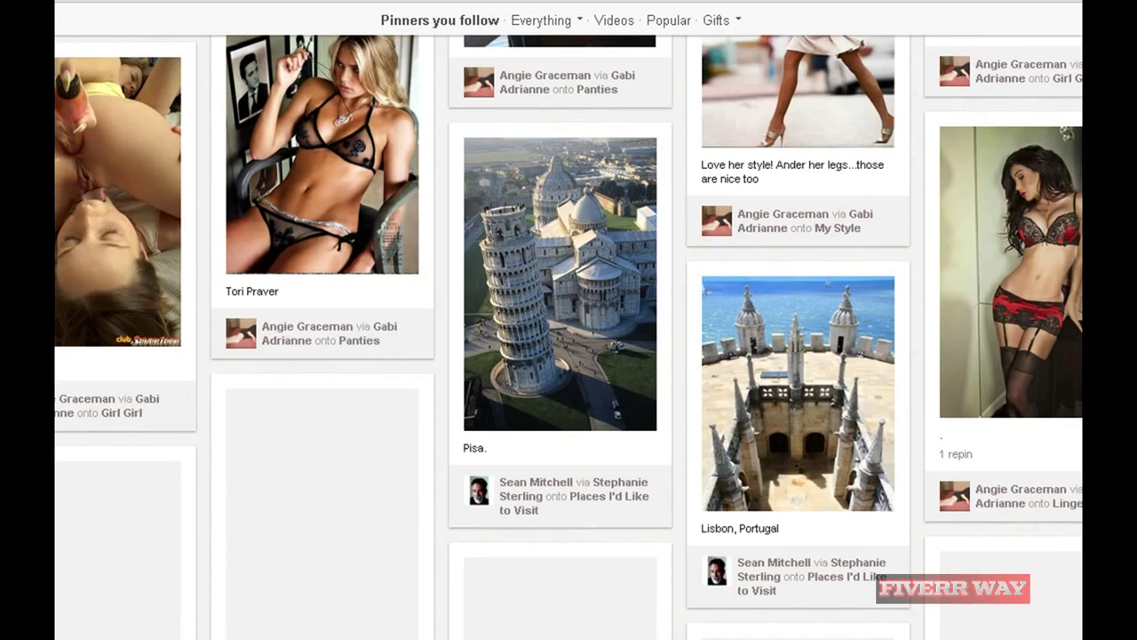
scroll(569, 337, down, 5)
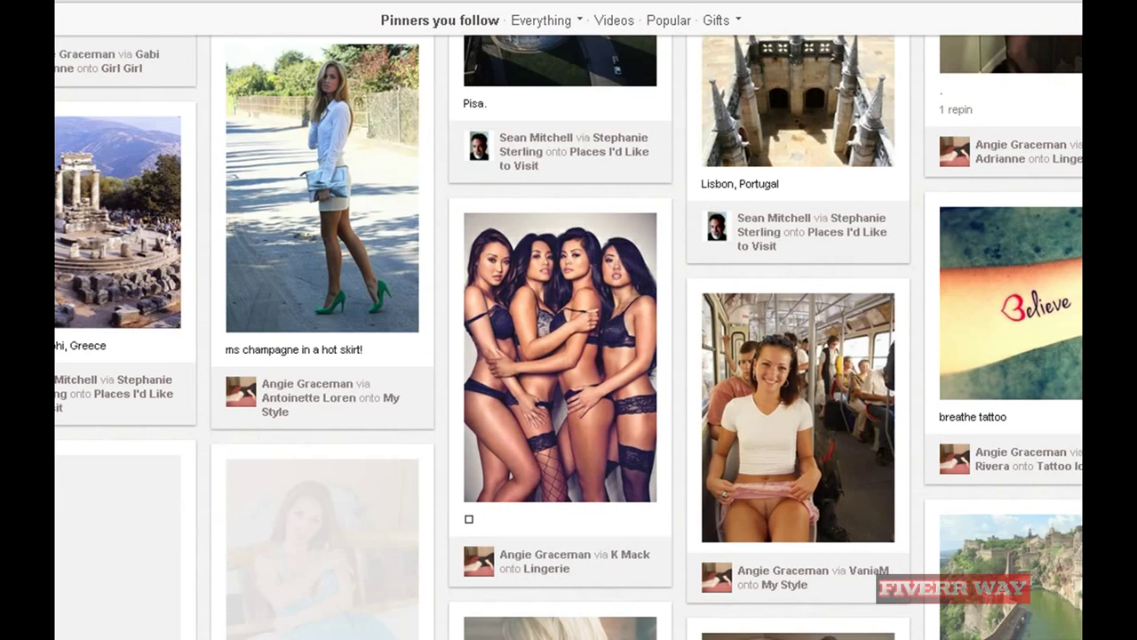
scroll(569, 338, down, 10)
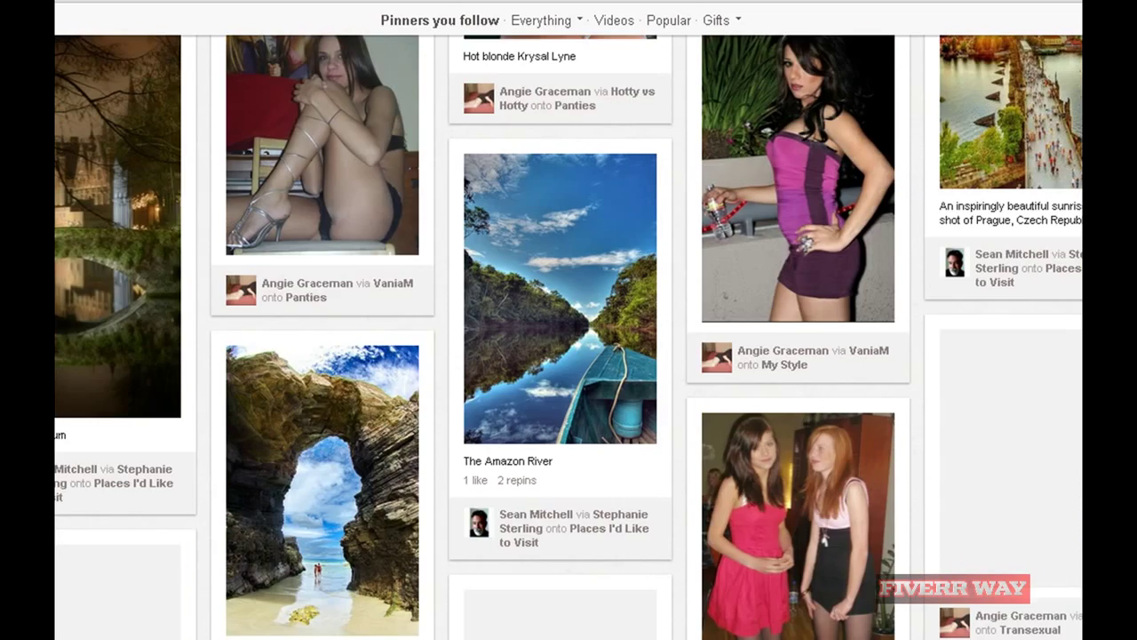
scroll(569, 337, down, 7)
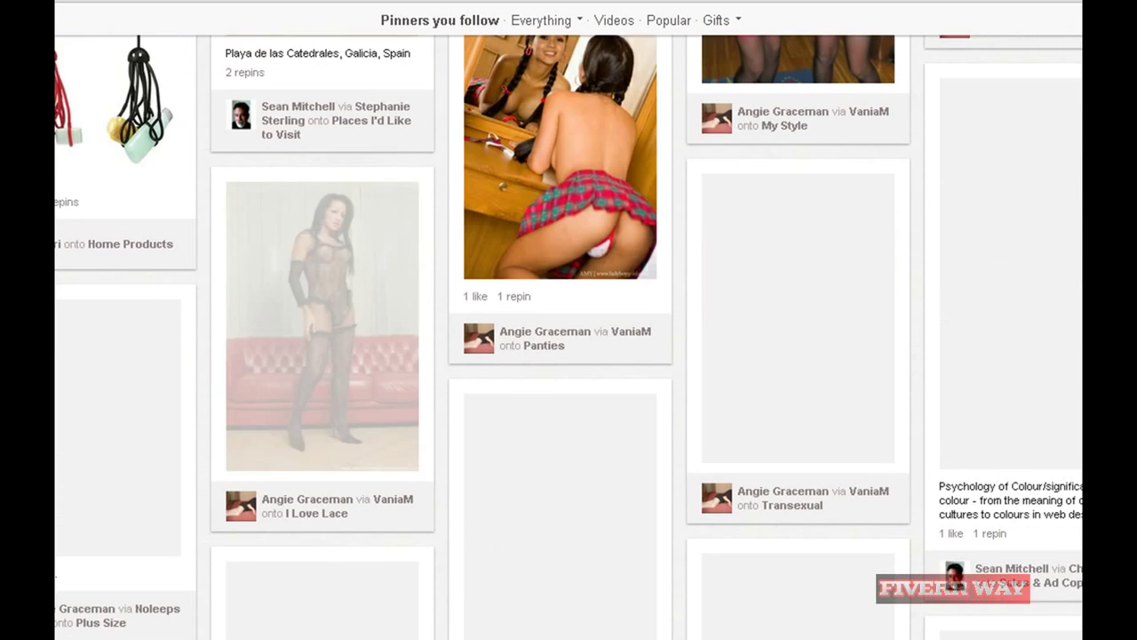
scroll(569, 338, down, 11)
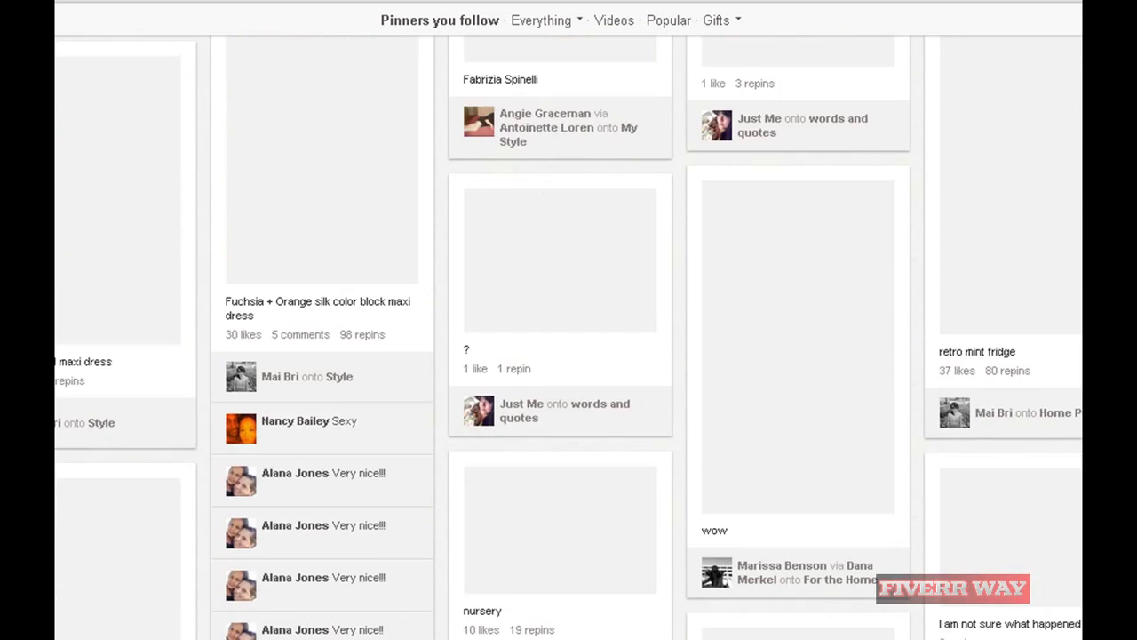
scroll(568, 338, down, 6)
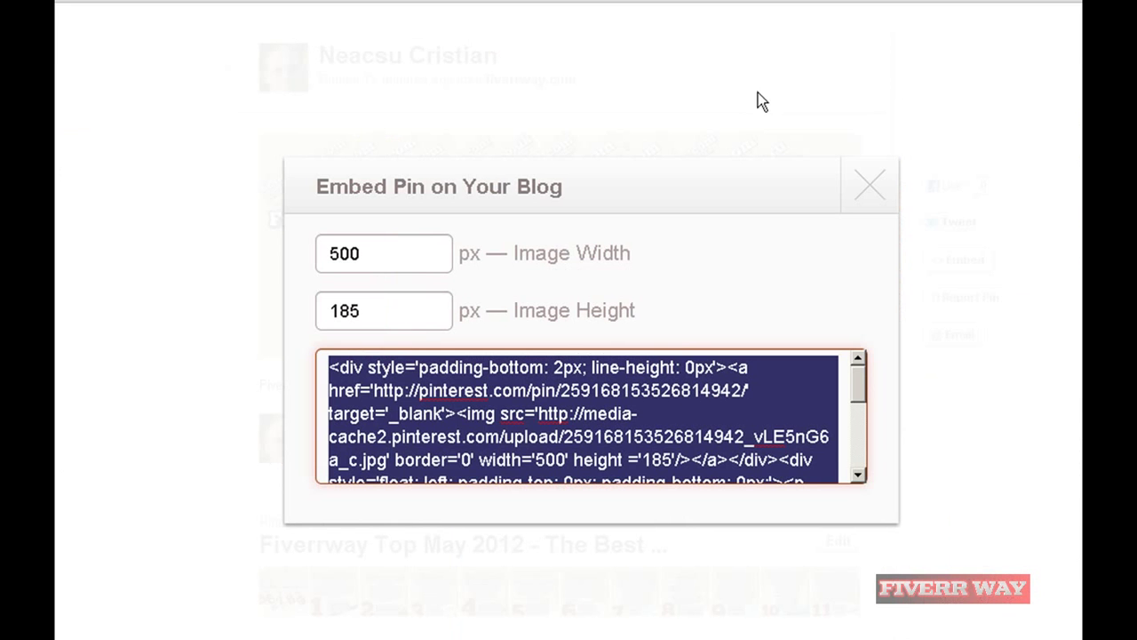
Close the embed settings of the Fiverrway Top May 2012 header pin
click(870, 185)
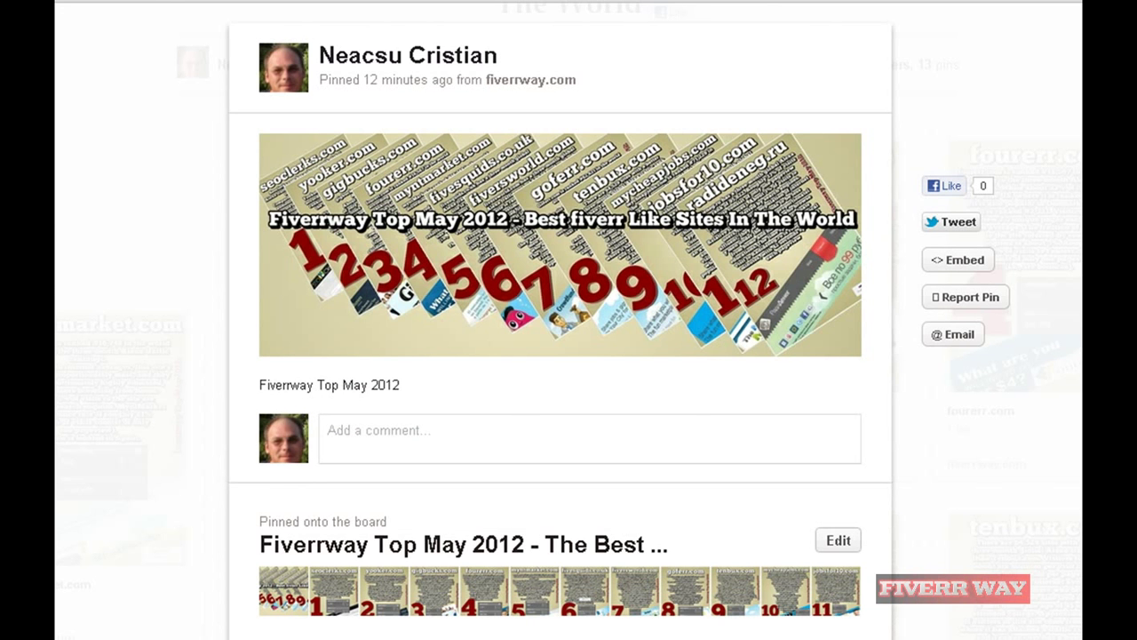
Close the open header pin and set it as the cover of the Fiverrway Top May 2012 board
click(64, 330)
mouse_move(97, 254)
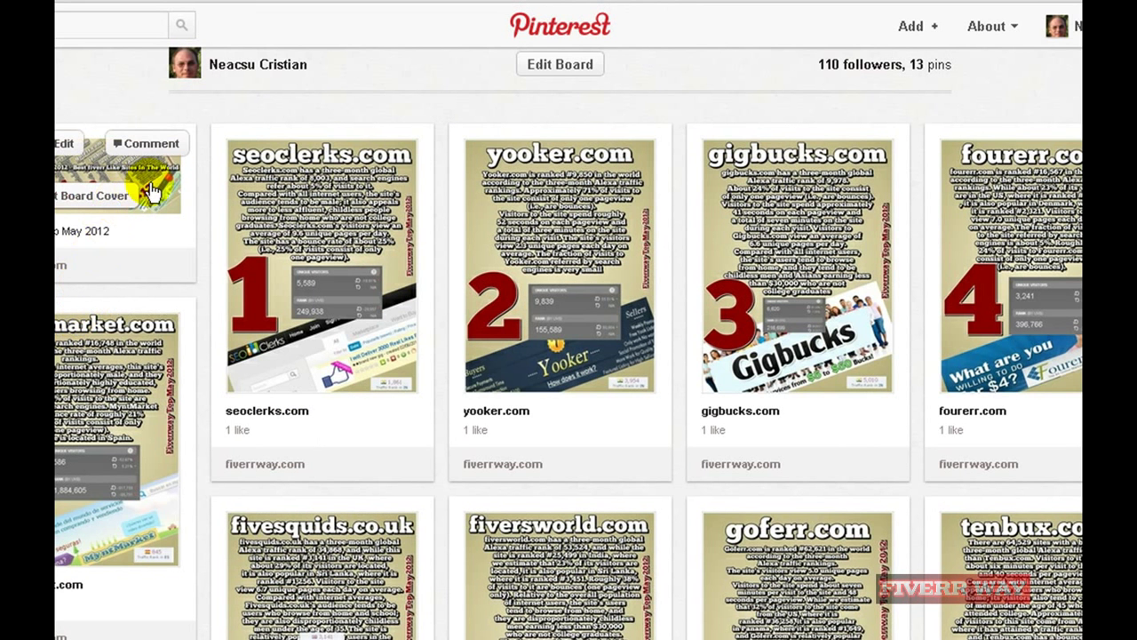
click(91, 198)
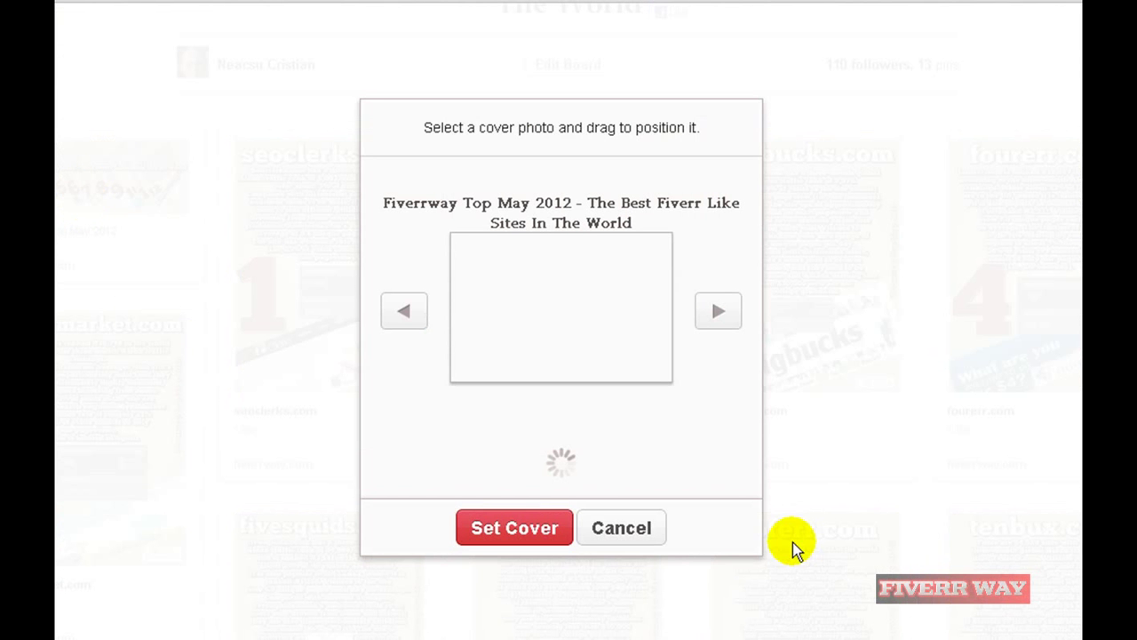
click(515, 533)
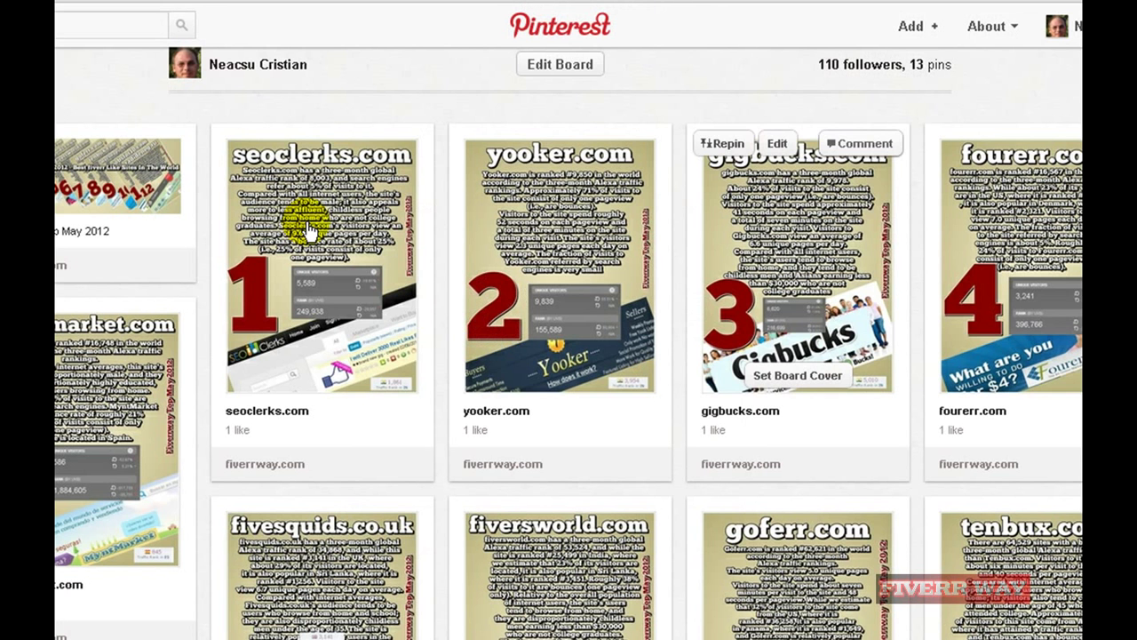
Tweet the seoclerks.com pin from its Pinterest page, signing in to Twitter with the prefilled account, and close the pin
click(313, 258)
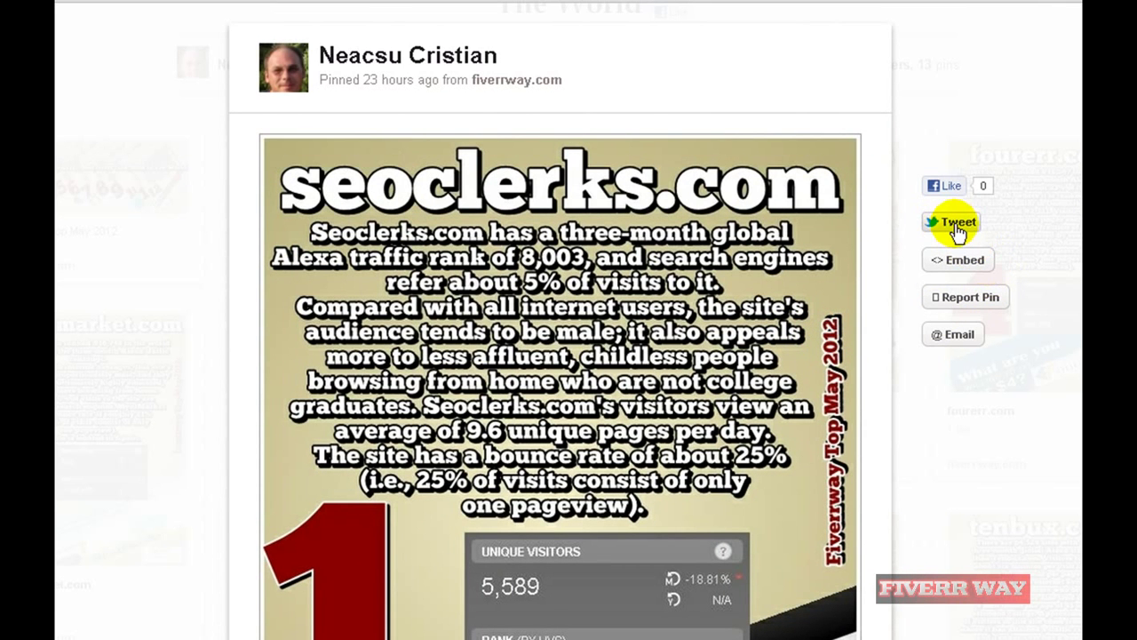
click(959, 227)
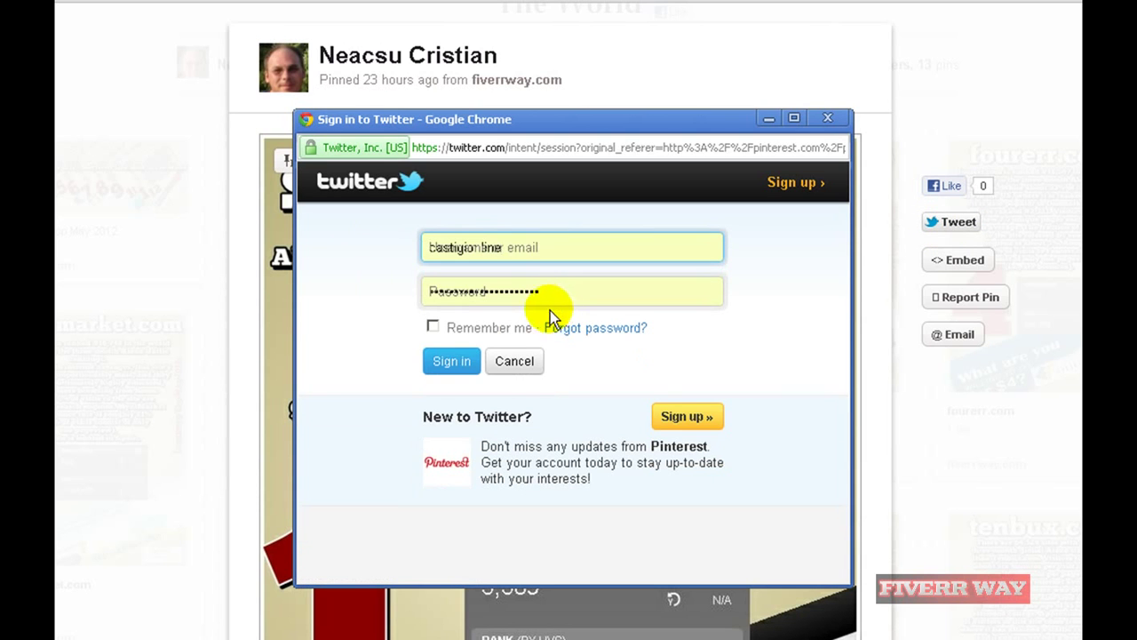
click(455, 366)
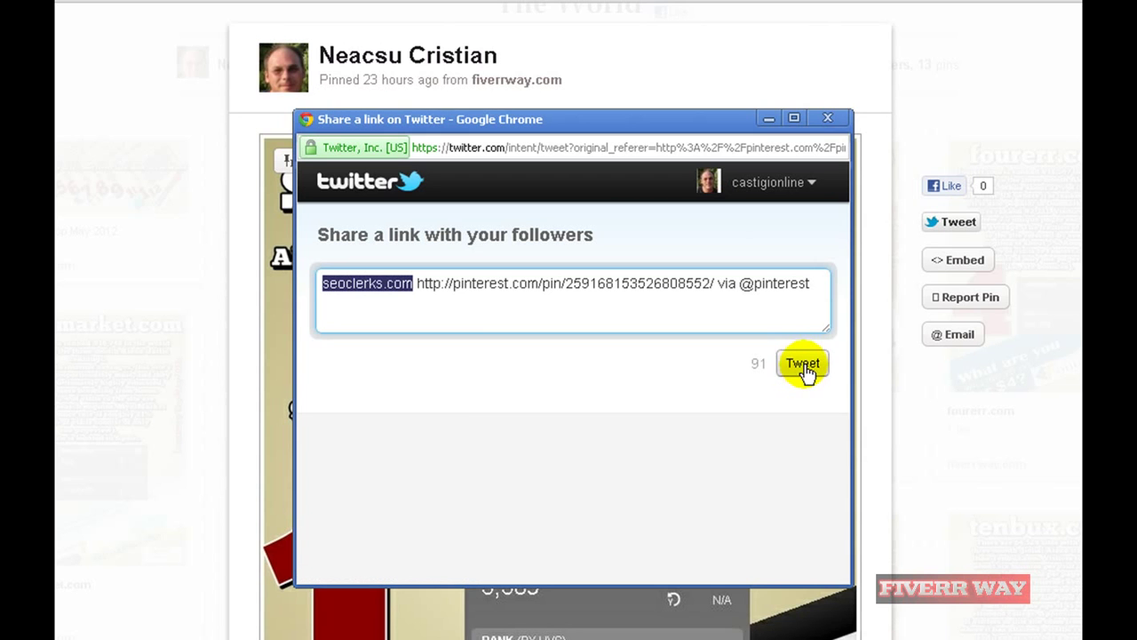
click(804, 370)
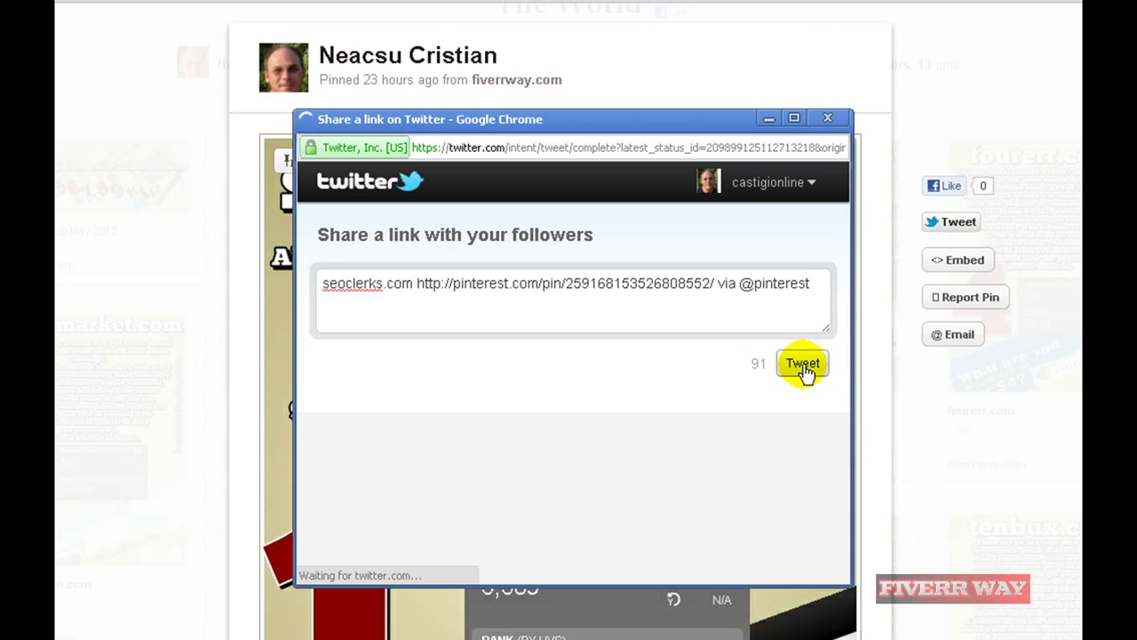
click(828, 118)
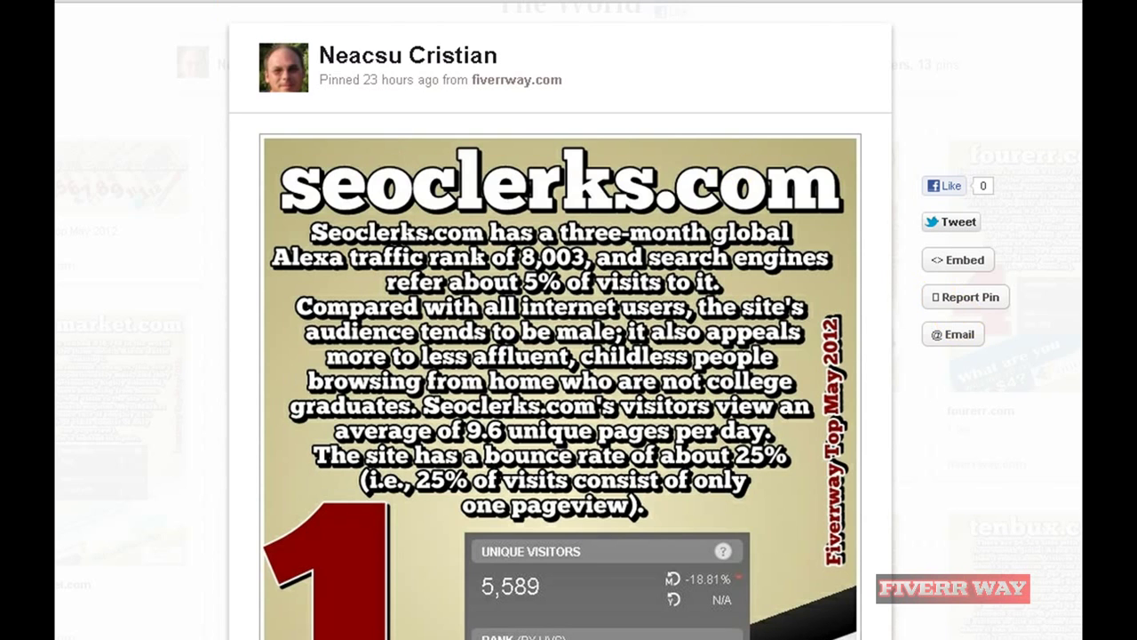
key(Escape)
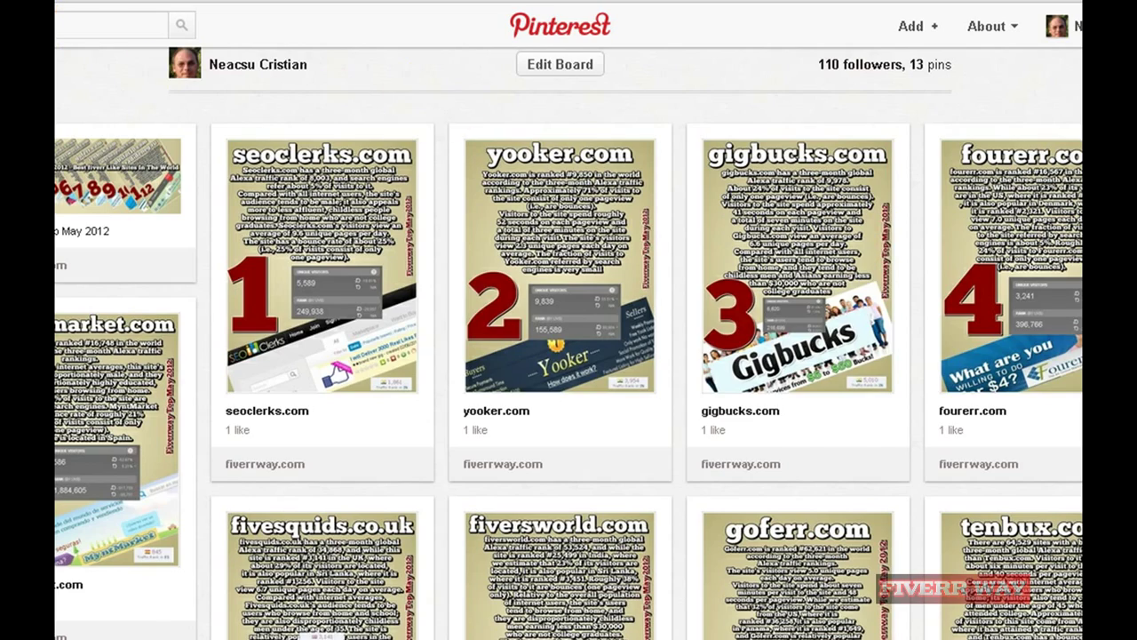
Copy the web address of the Fiverrway Top May 2012 Pinterest board
scroll(569, 355, up, 2)
scroll(490, 221, up, 1)
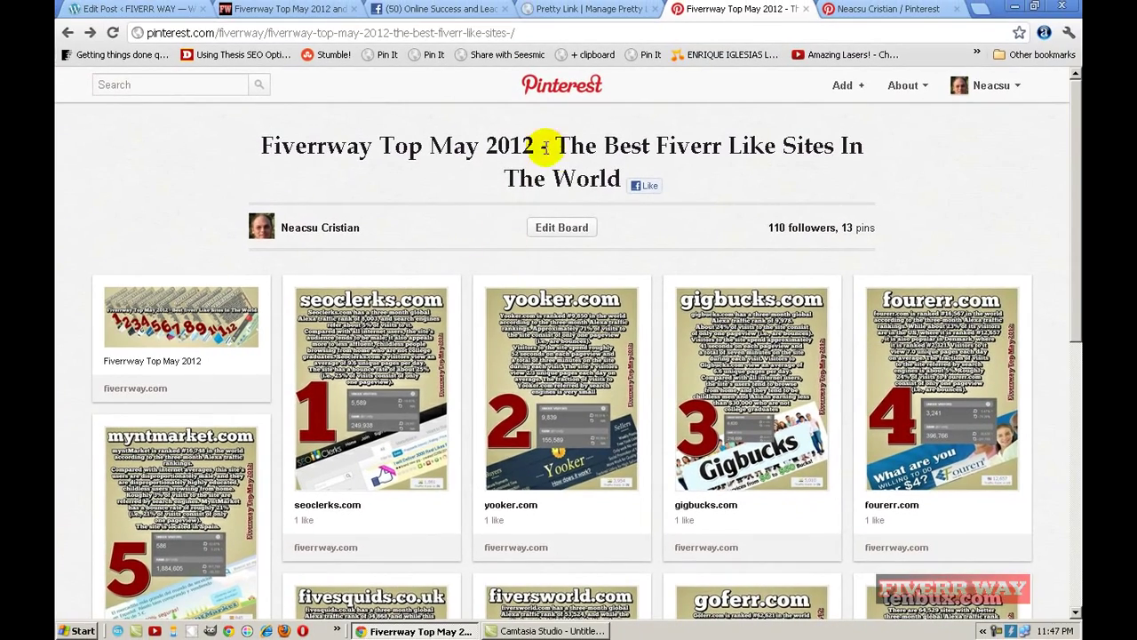
click(988, 89)
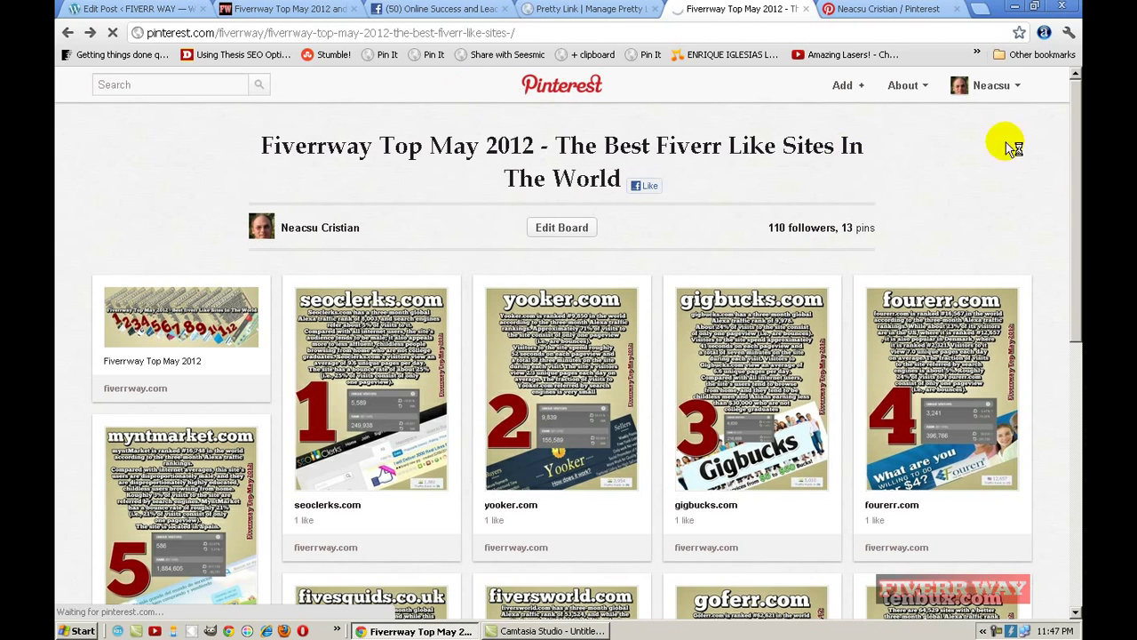
mouse_move(974, 98)
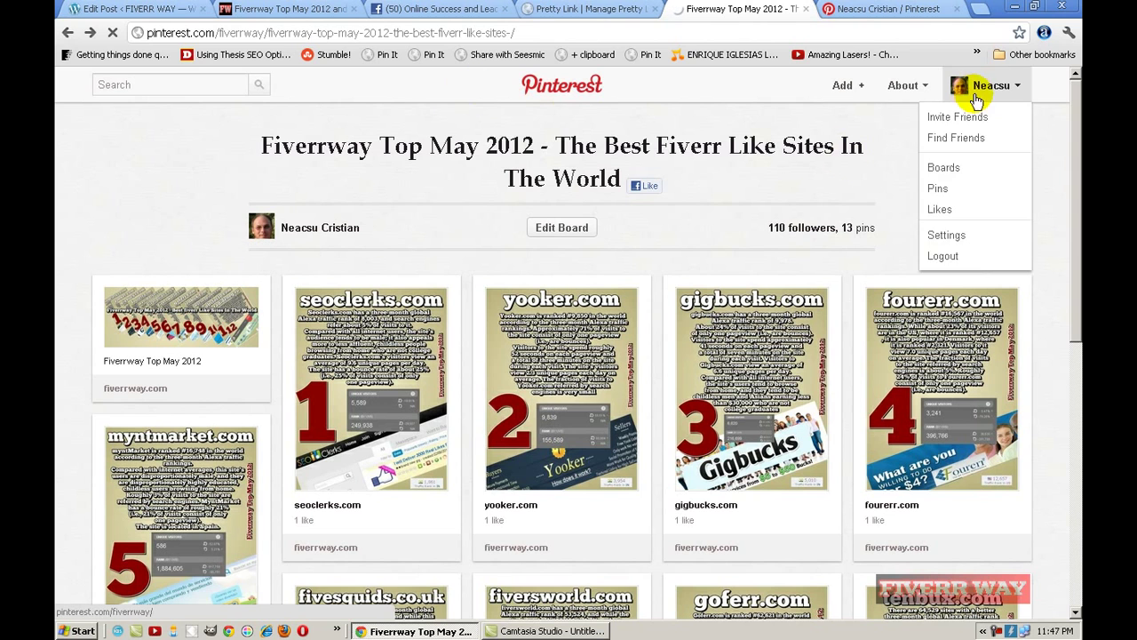
click(340, 33)
right_click(338, 36)
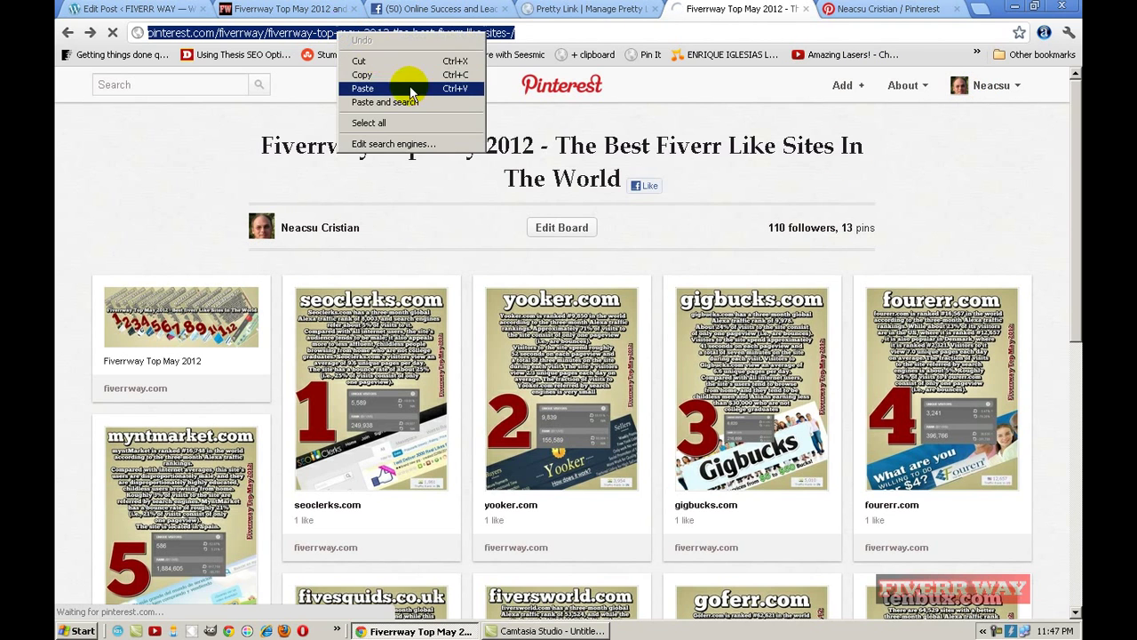
click(355, 75)
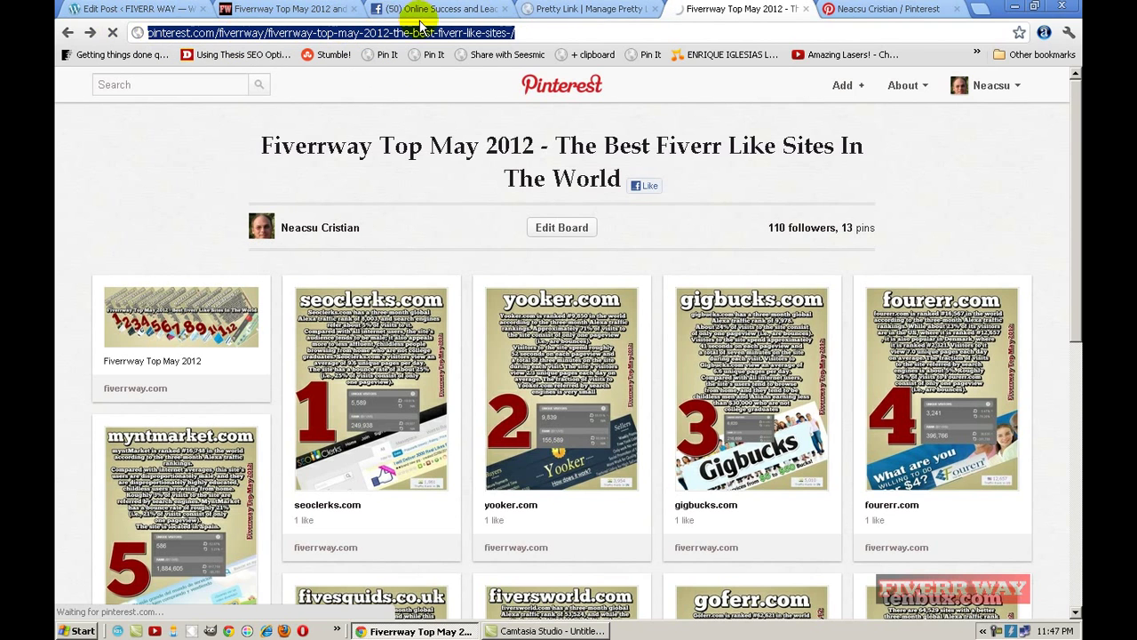
Open twitter.com in a new browser tab
click(981, 8)
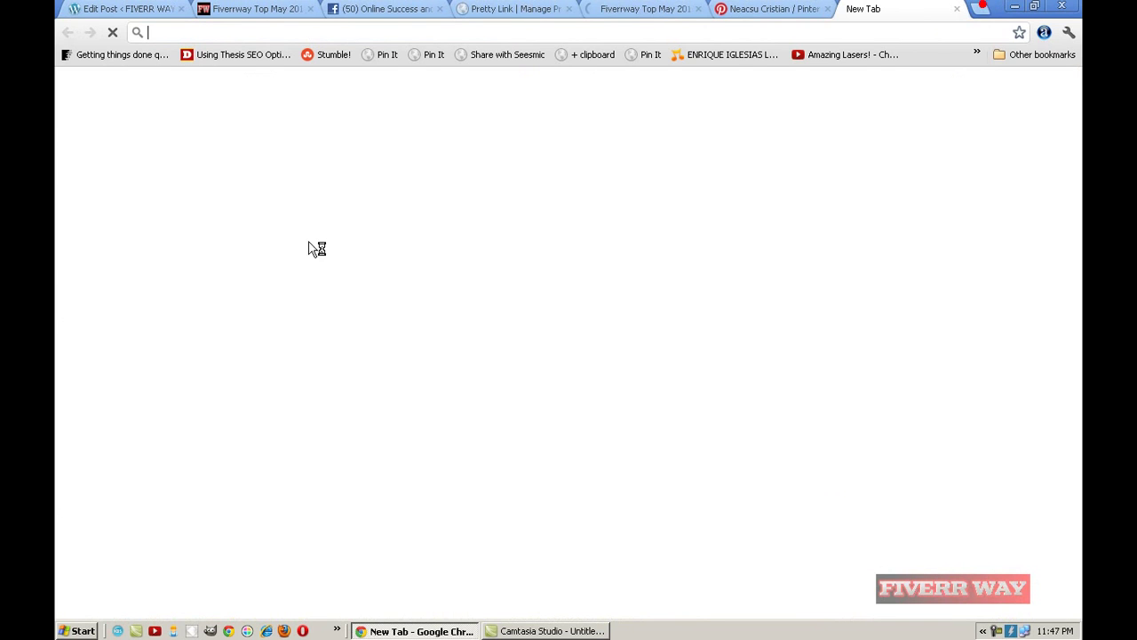
click(301, 242)
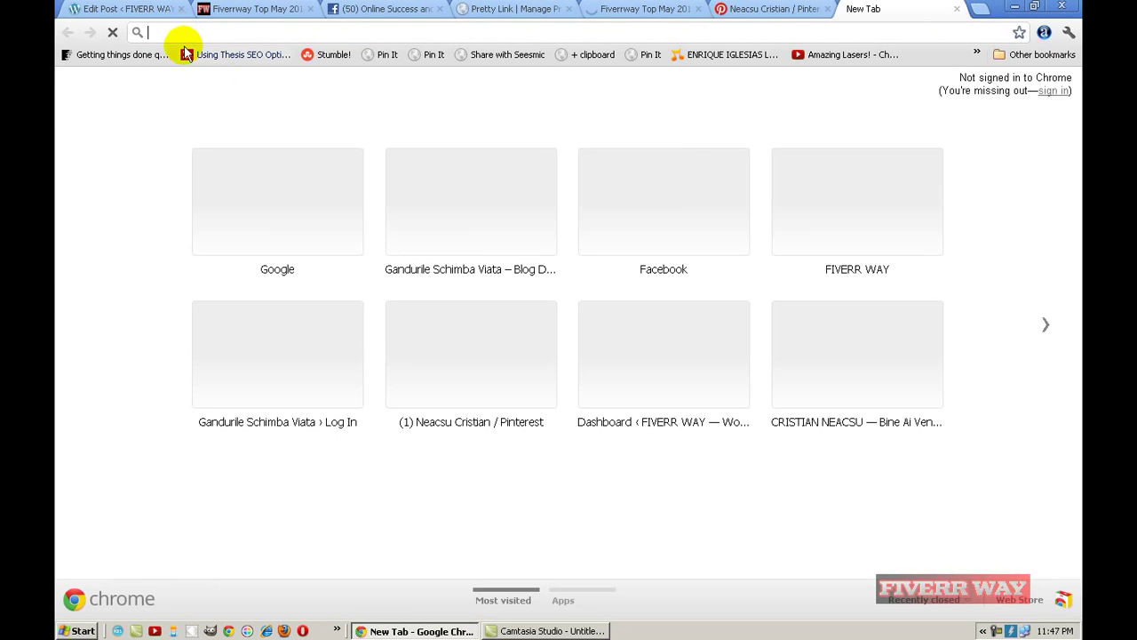
click(181, 32)
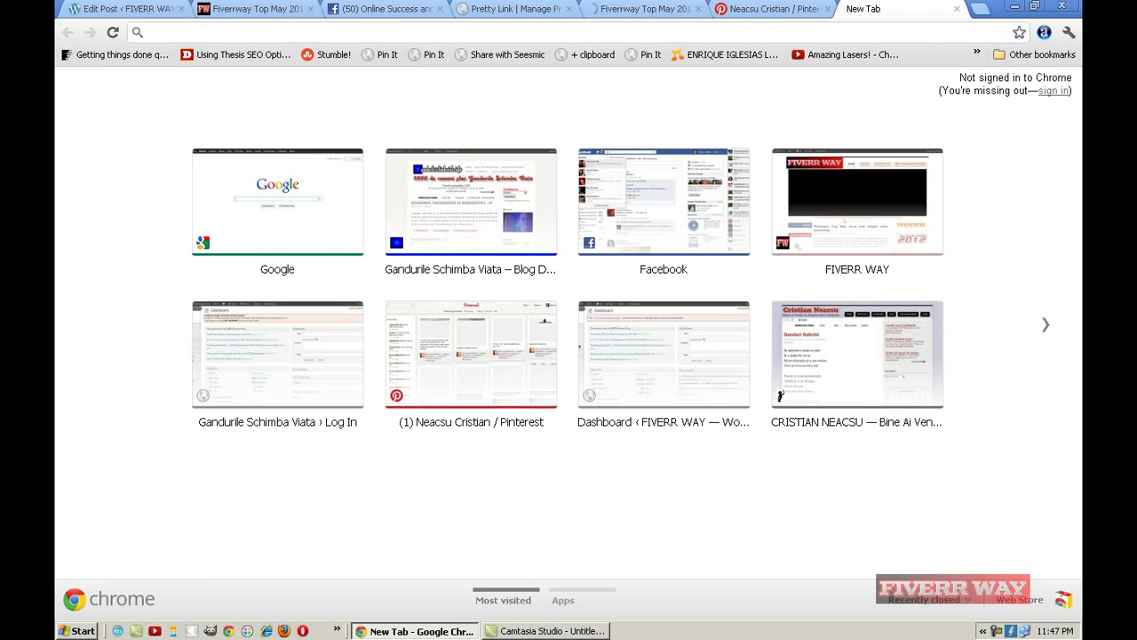
text(twitter.com)
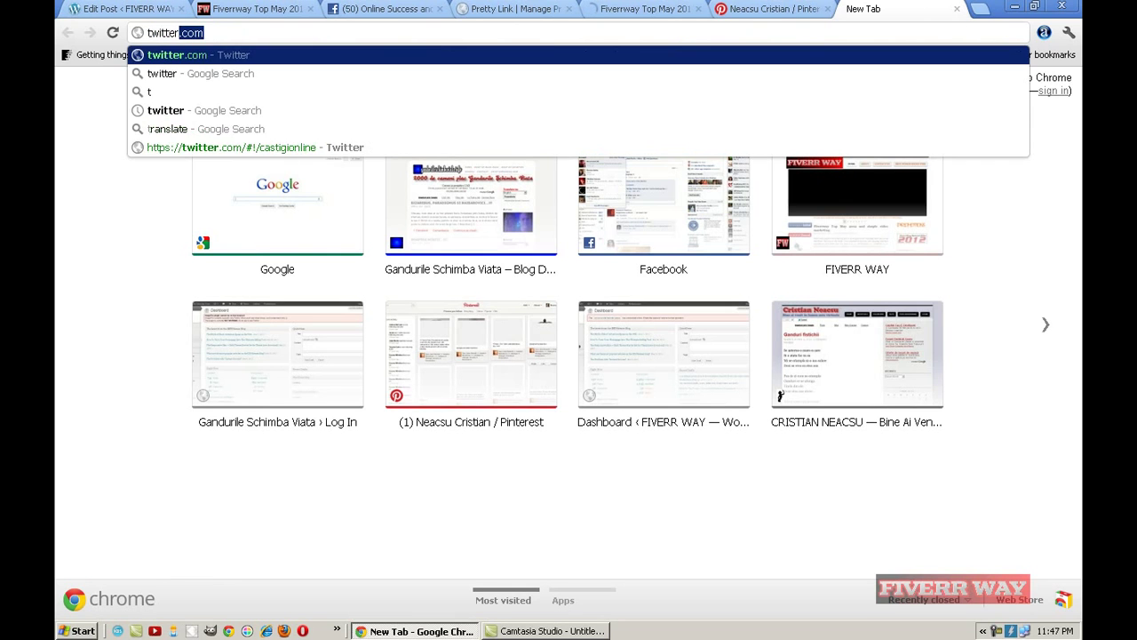
key(Return)
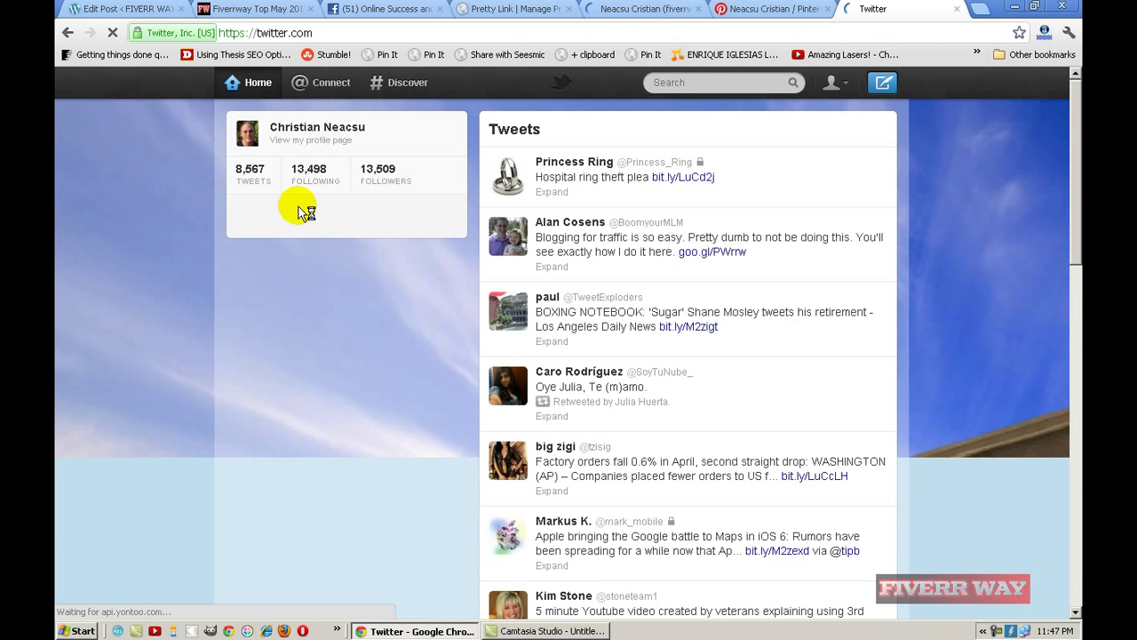
Open another new browser tab, try a direct search for bitly, and load the Google home page instead
click(982, 12)
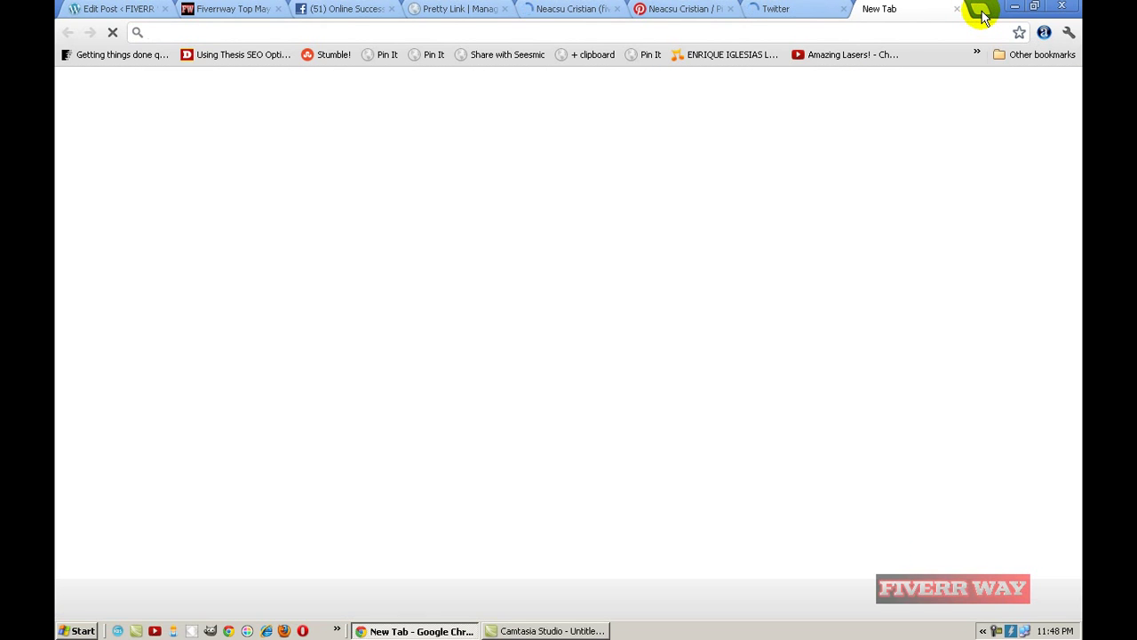
click(249, 224)
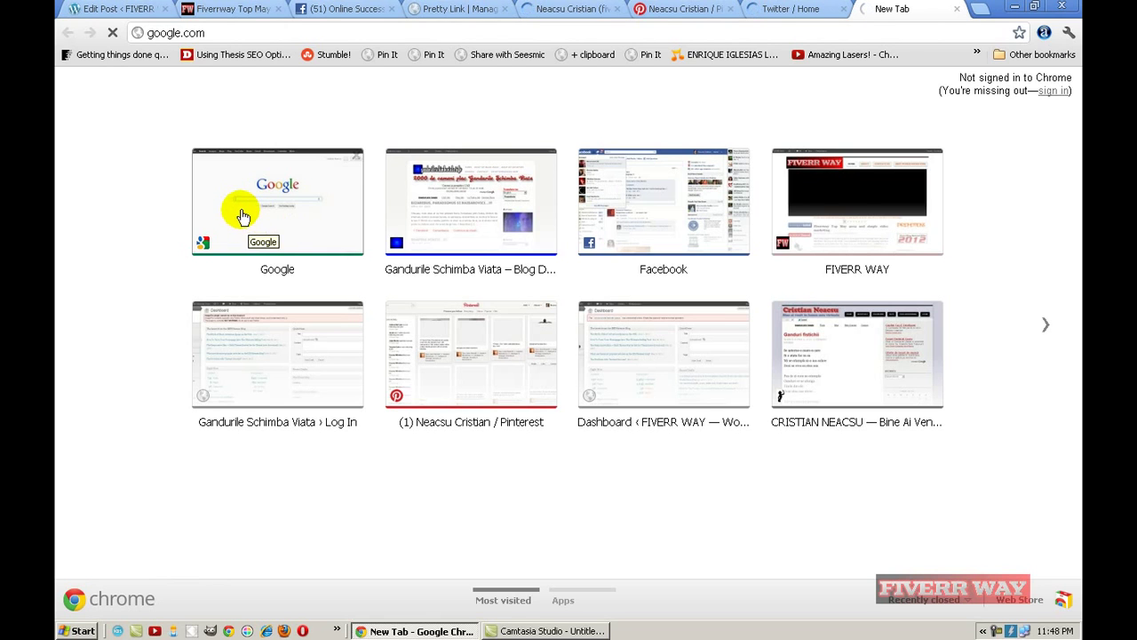
click(243, 217)
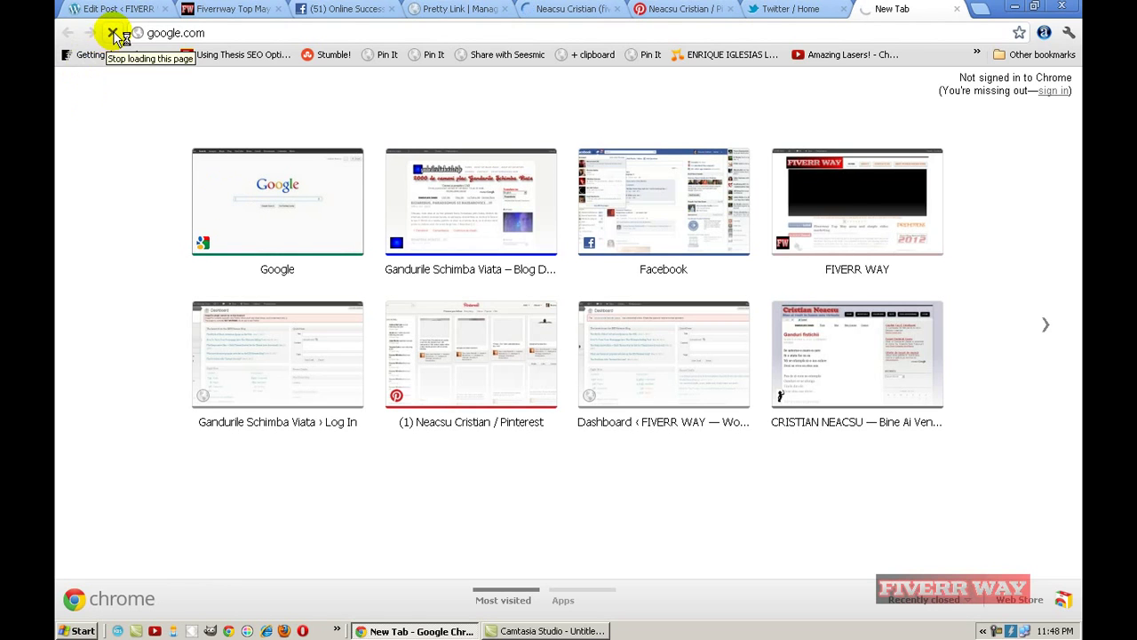
click(182, 34)
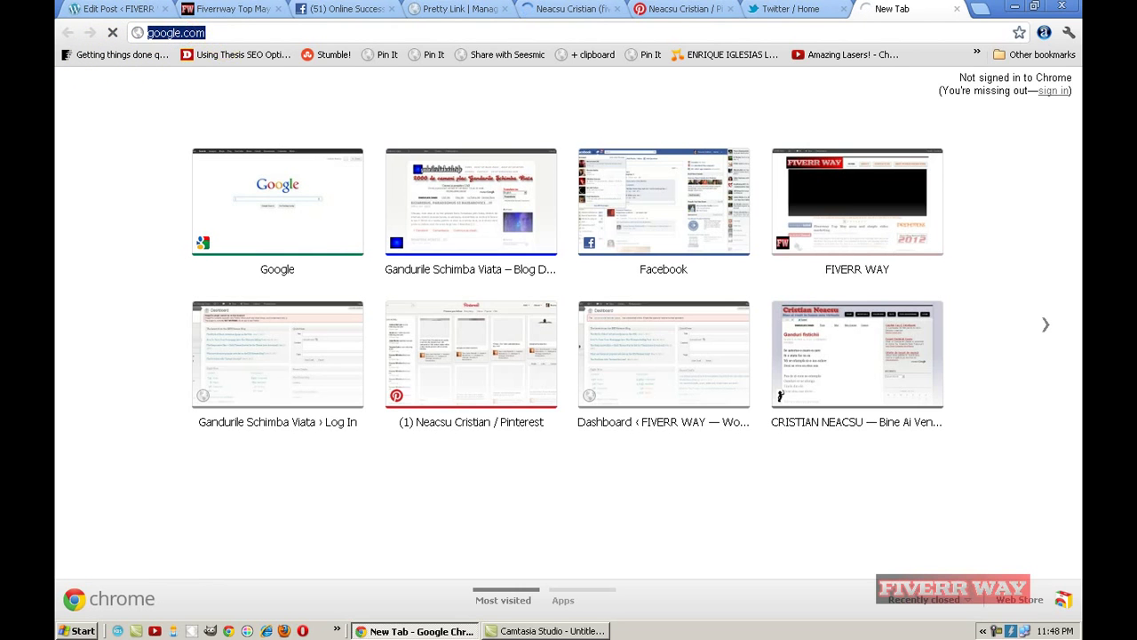
text(bitly)
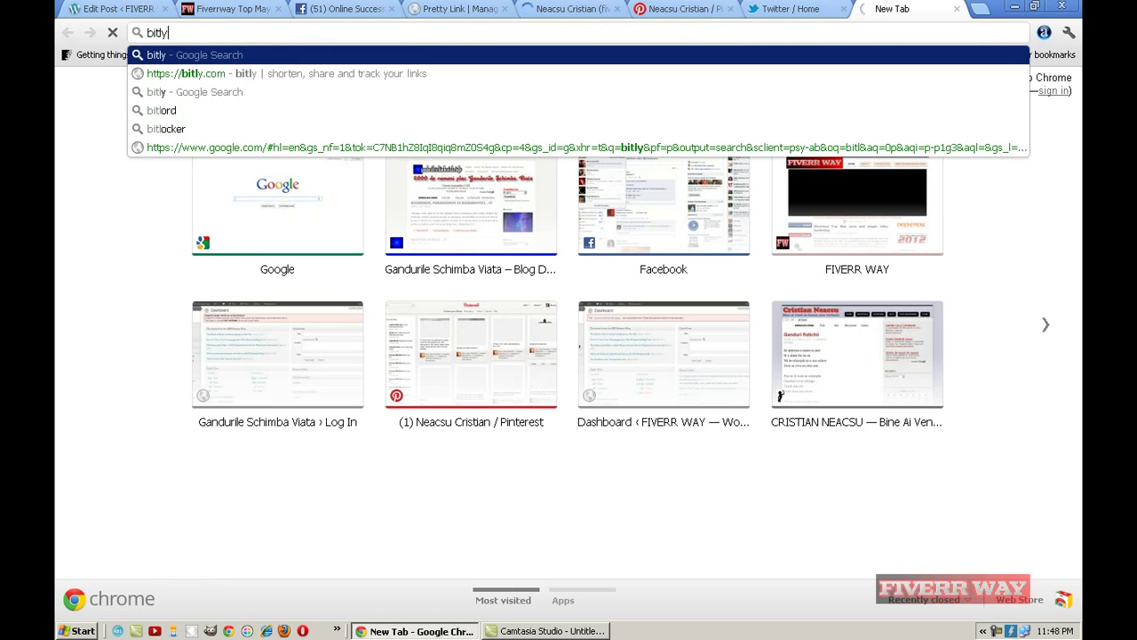
key(Return)
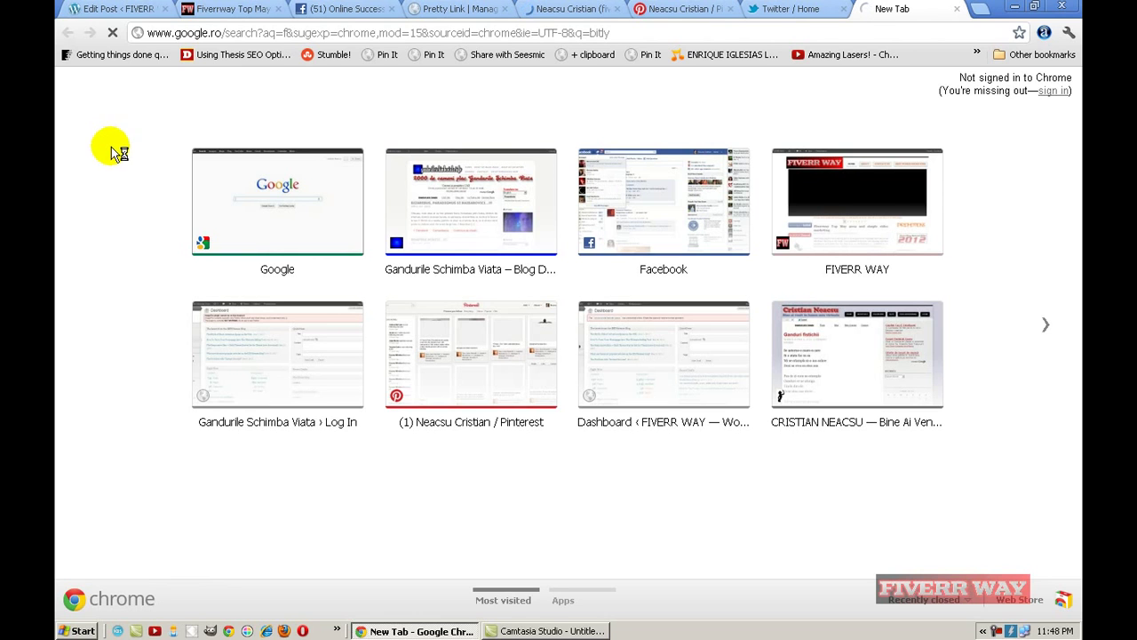
click(252, 213)
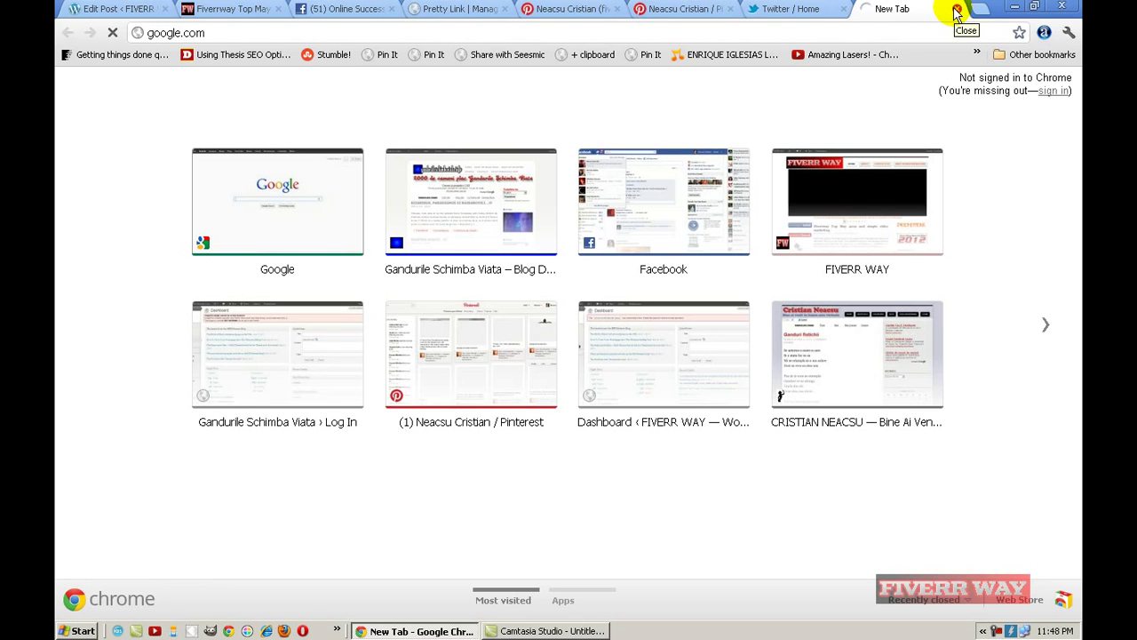
click(246, 252)
click(238, 208)
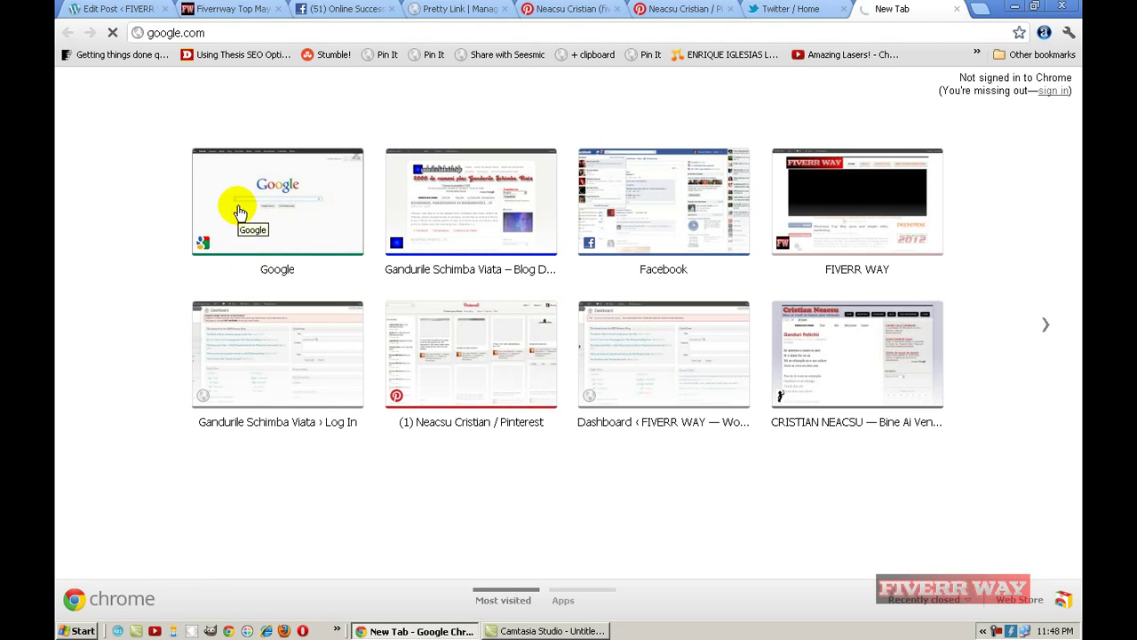
Go back to the Pinterest home feed and reload it to view the latest pins and recent activity
click(682, 9)
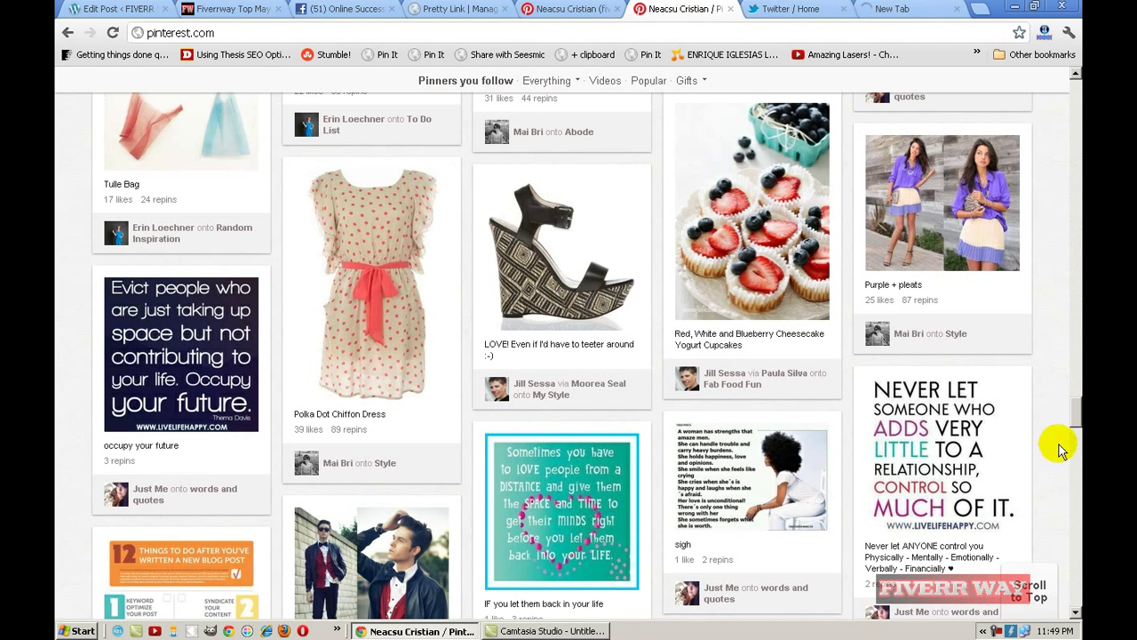
drag(1069, 406, 1075, 64)
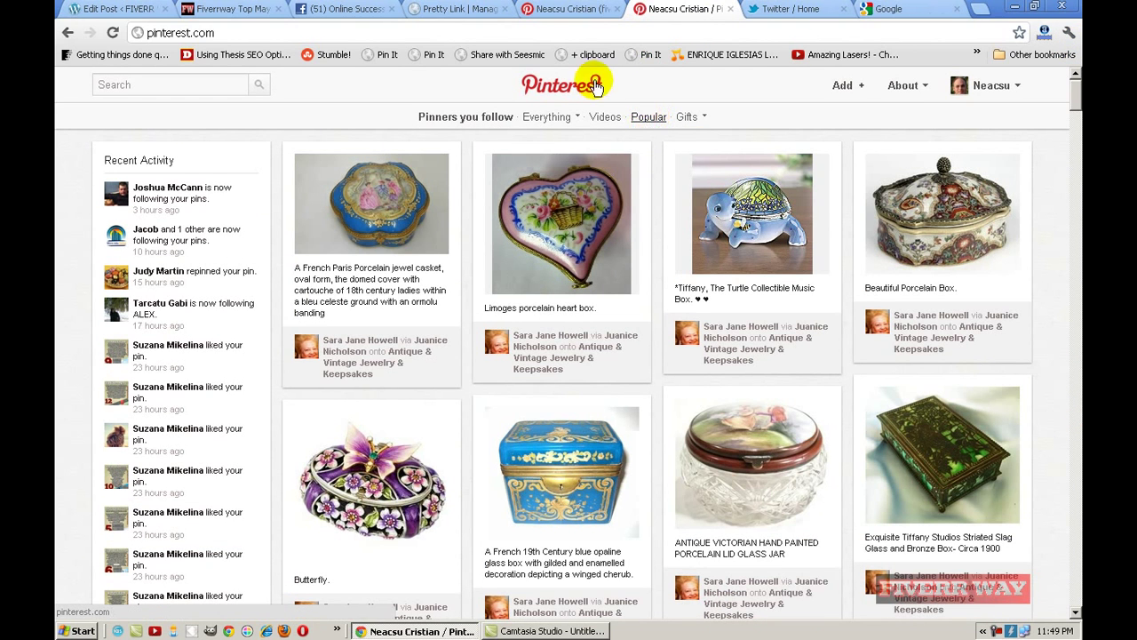
click(561, 89)
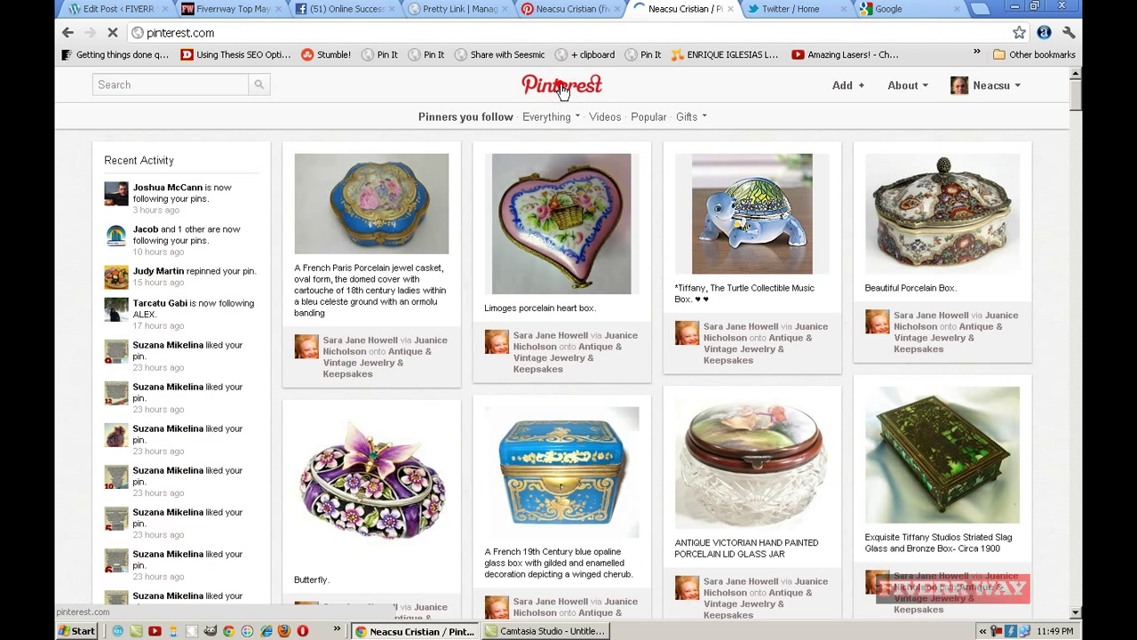
click(561, 90)
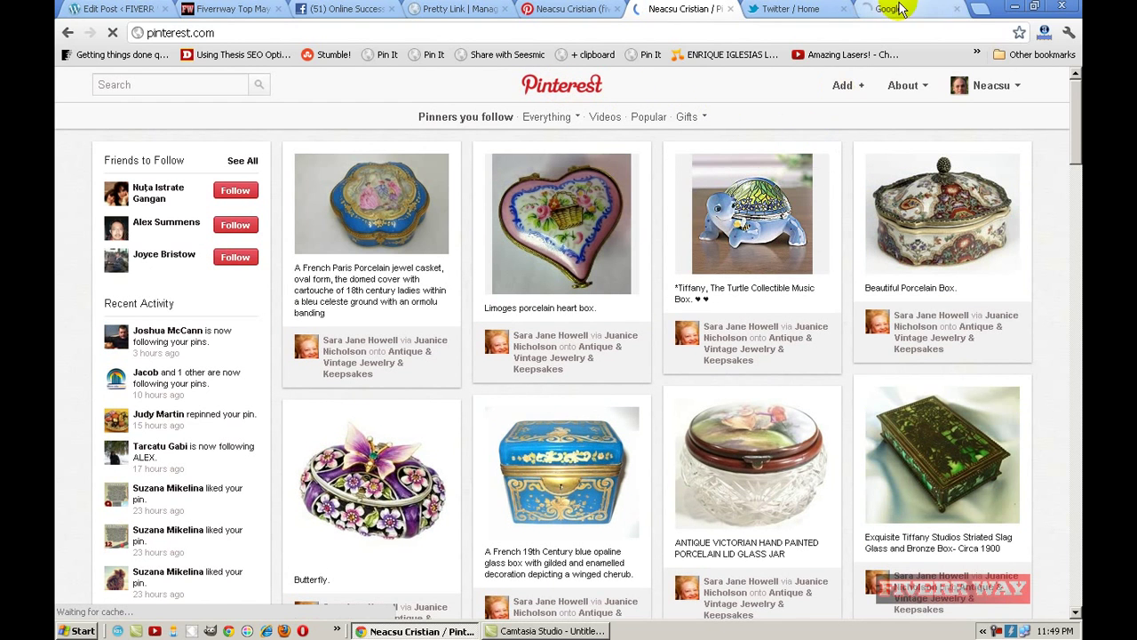
Search Google for bitly and open the bitly.com site from the results
click(889, 9)
click(356, 325)
text(bitly)
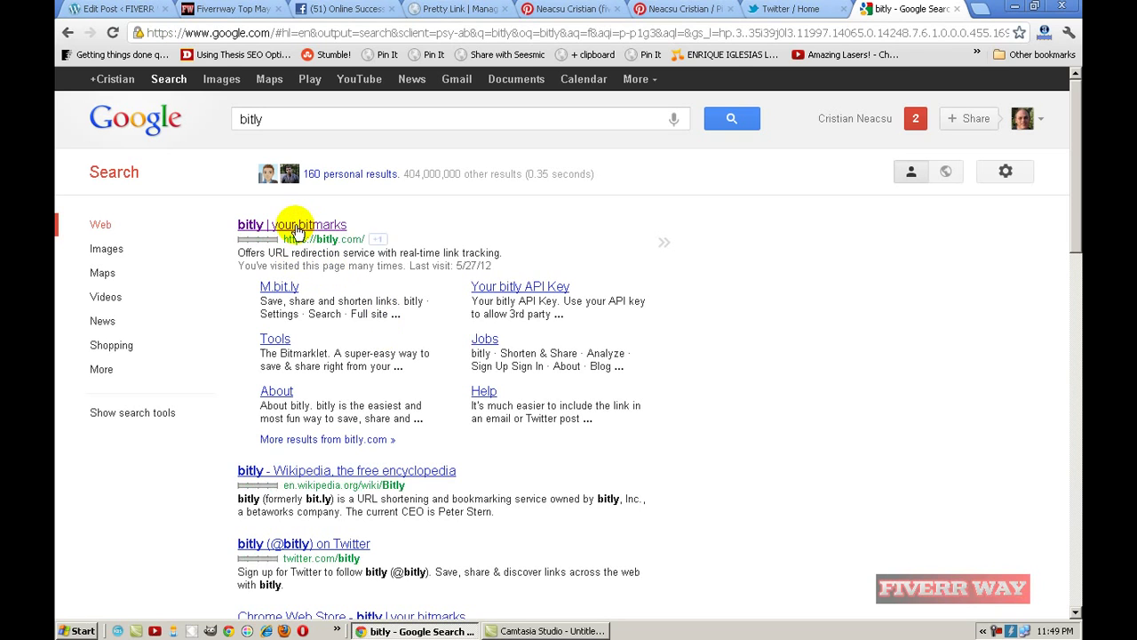
click(286, 228)
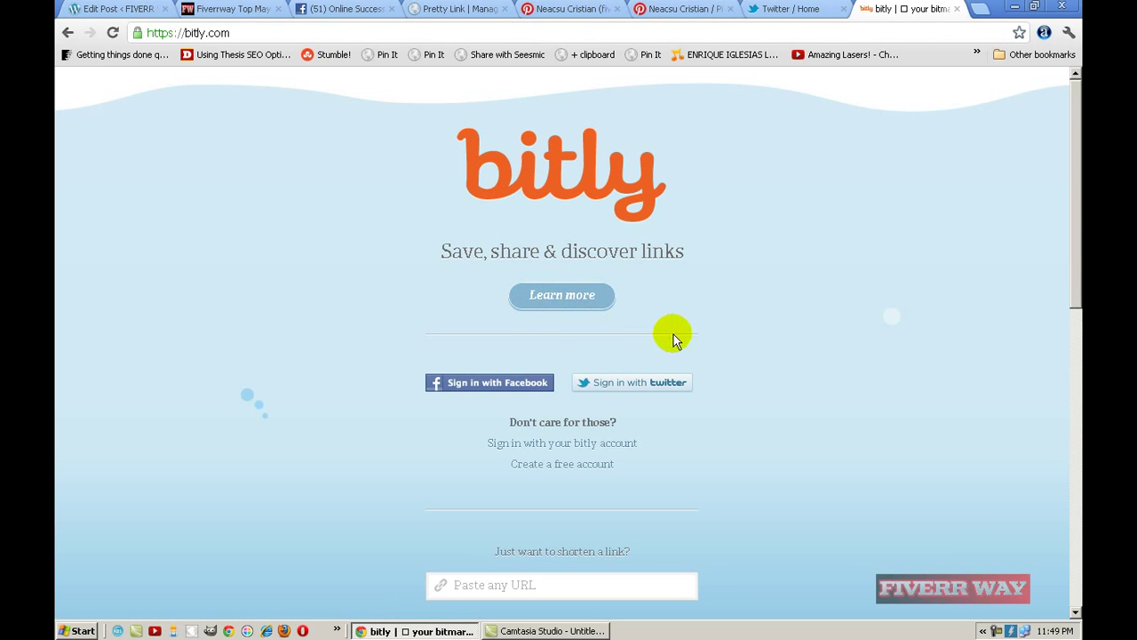
Paste the copied Pinterest board address into bitly's link shortener and shorten it
drag(1072, 157, 1072, 243)
click(494, 371)
right_click(495, 371)
click(530, 455)
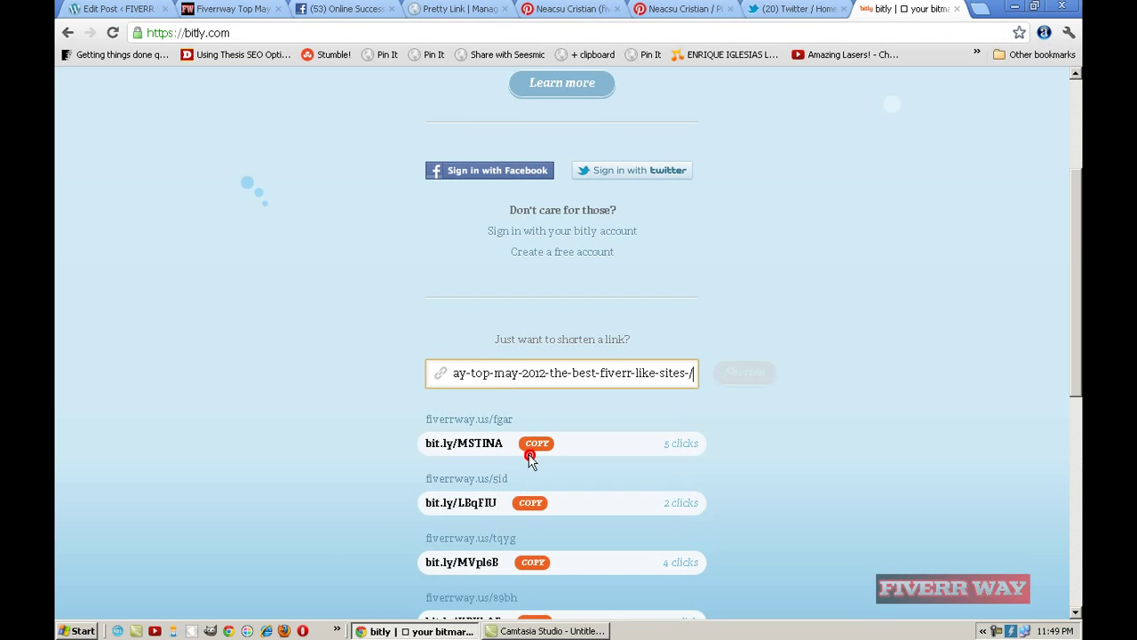
click(755, 375)
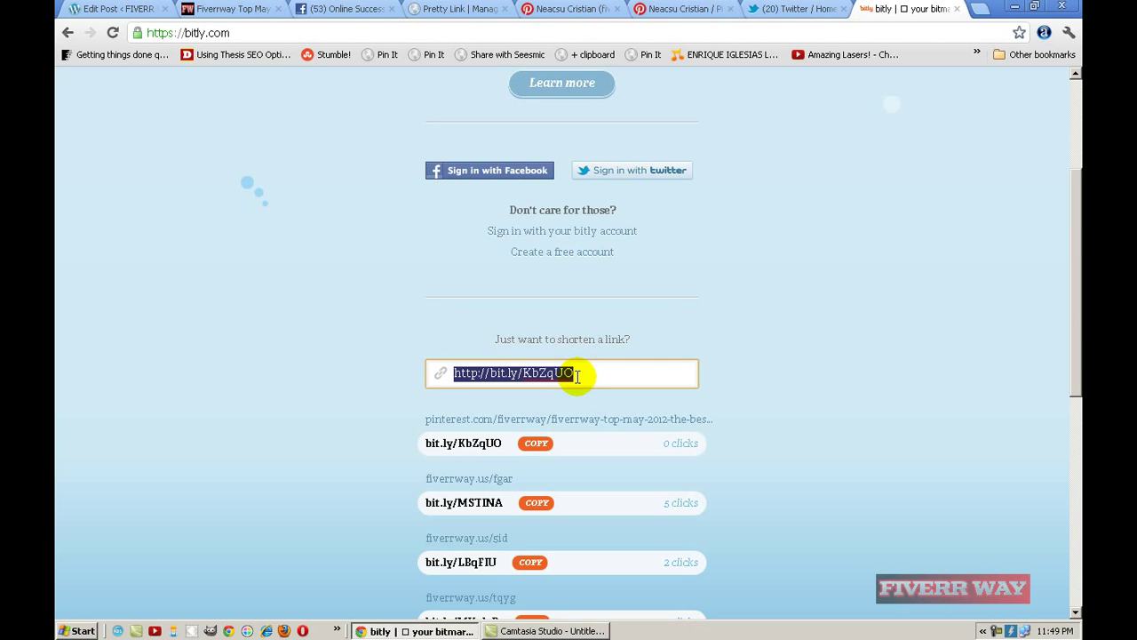
Try to copy the shortened board link from bitly and paste it into a new tweet on Twitter
click(538, 447)
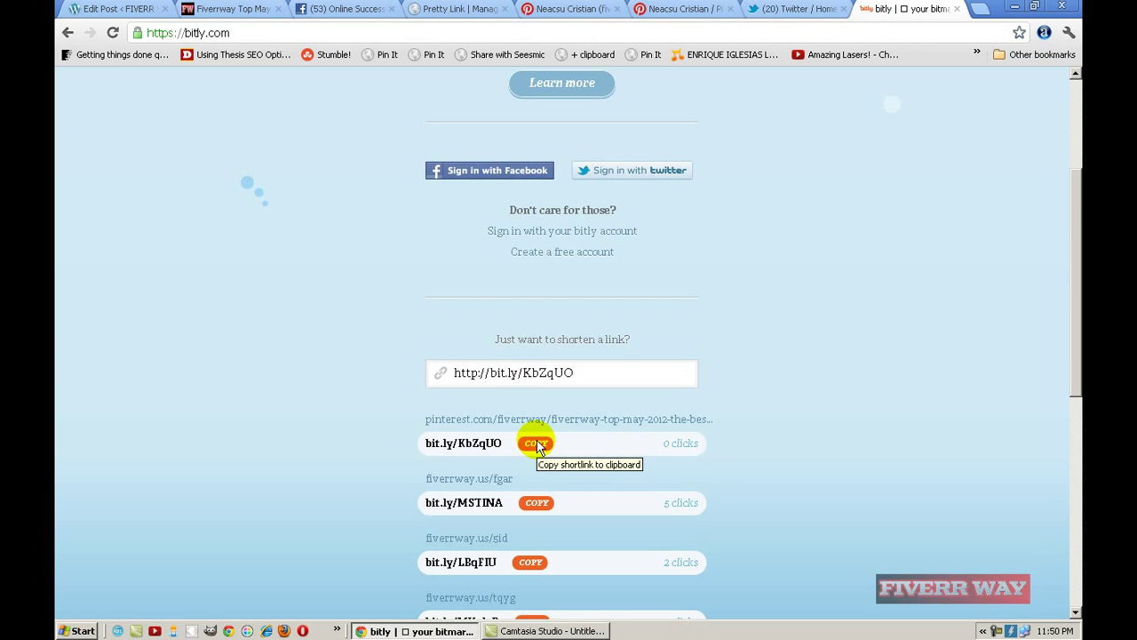
click(798, 8)
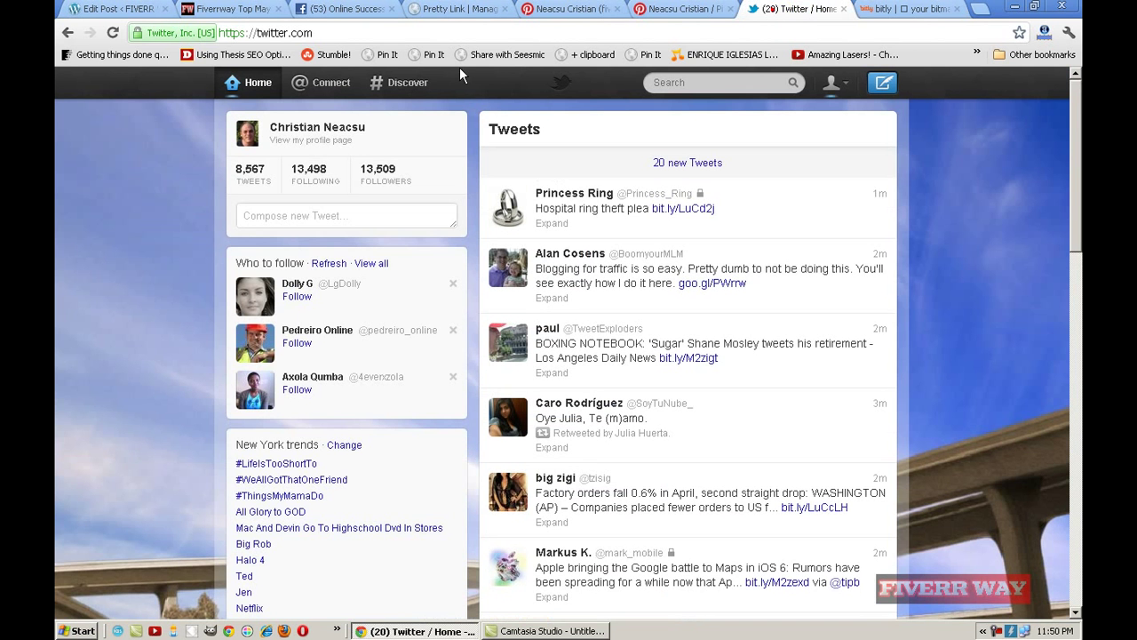
click(300, 215)
right_click(304, 216)
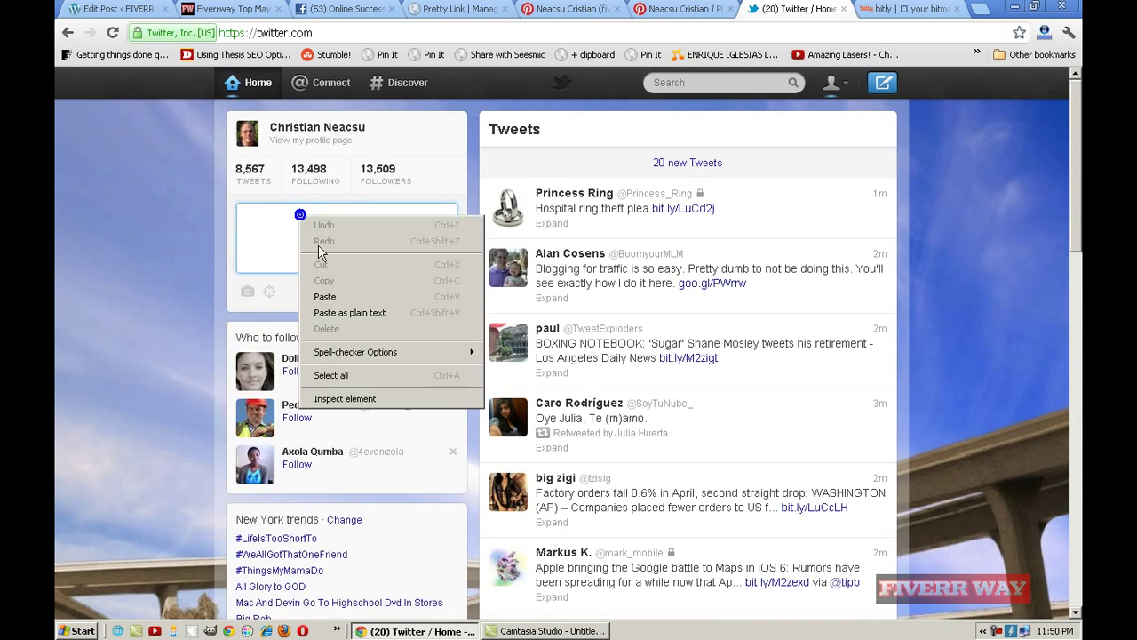
click(326, 295)
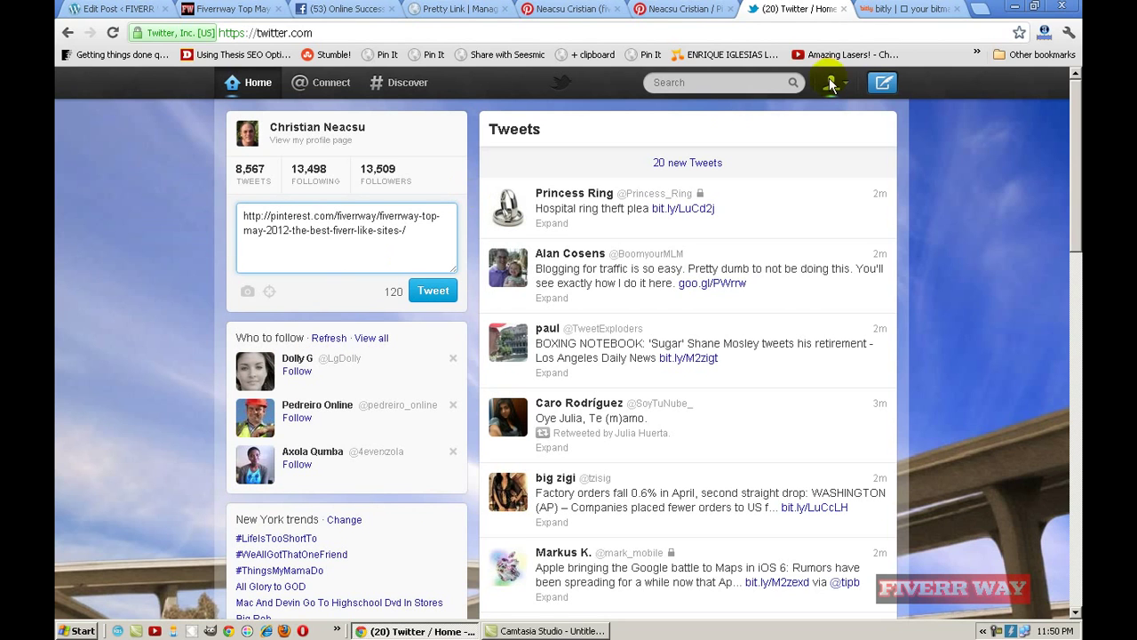
click(890, 10)
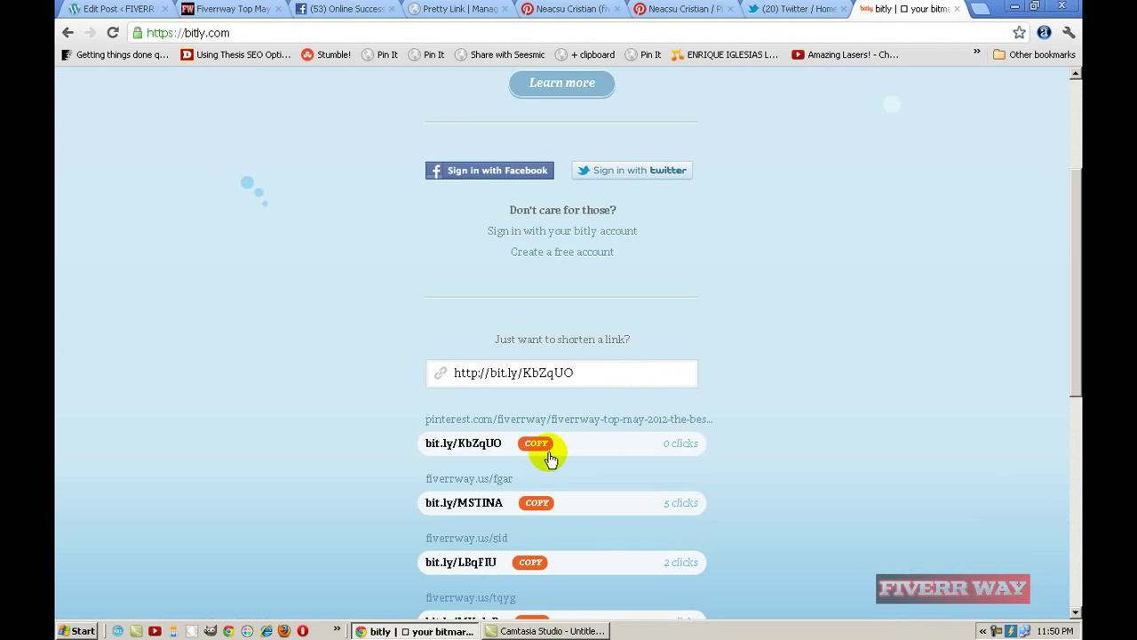
drag(588, 367, 480, 374)
right_click(484, 375)
click(536, 442)
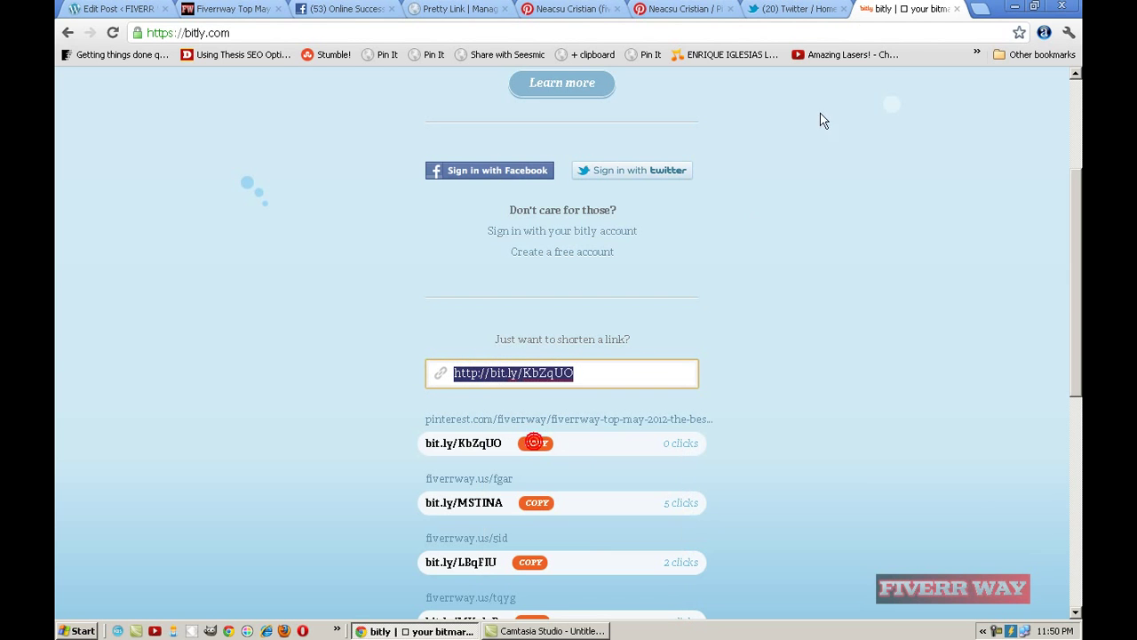
click(768, 10)
drag(411, 230, 215, 193)
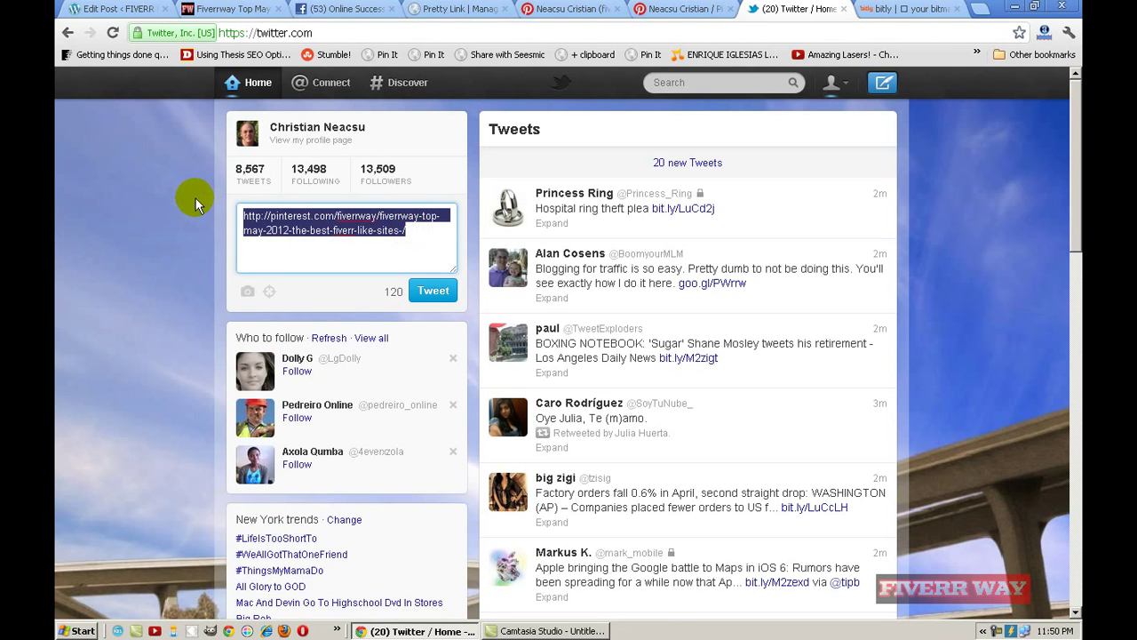
key(ctrl+v)
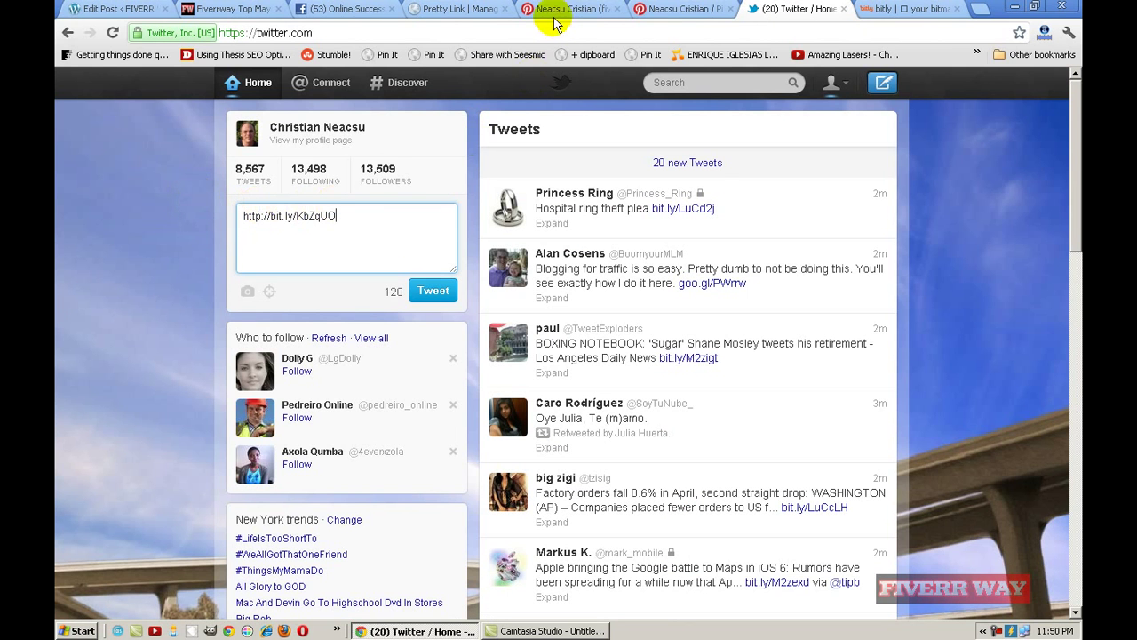
Return to the Fiverrway Top May 2012 board on Pinterest and copy its full title
click(666, 9)
click(569, 9)
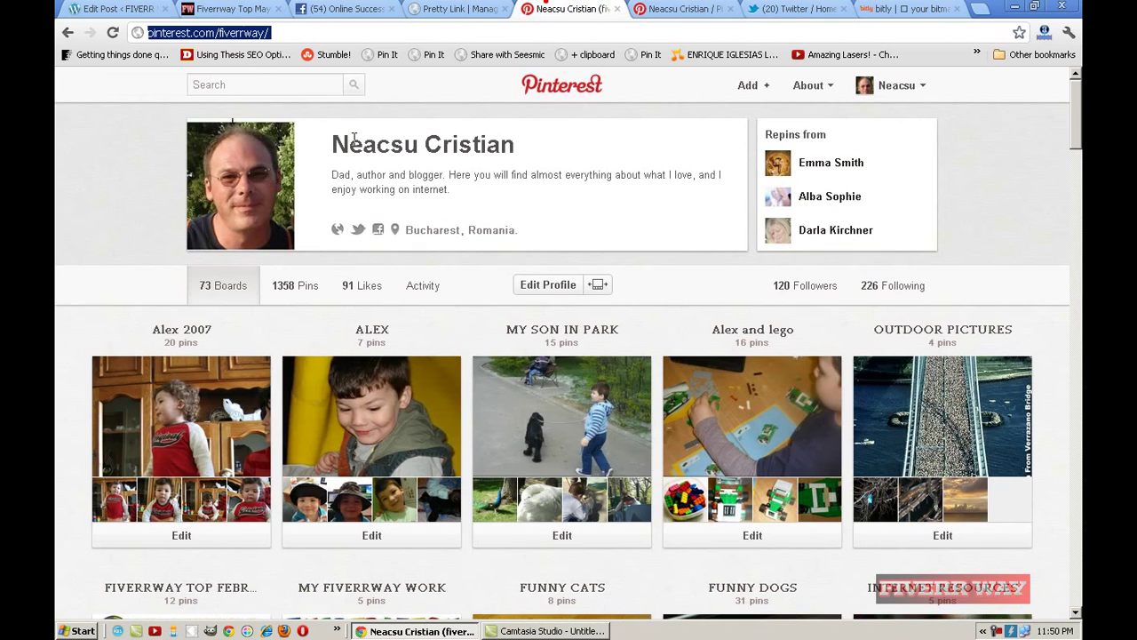
click(1074, 151)
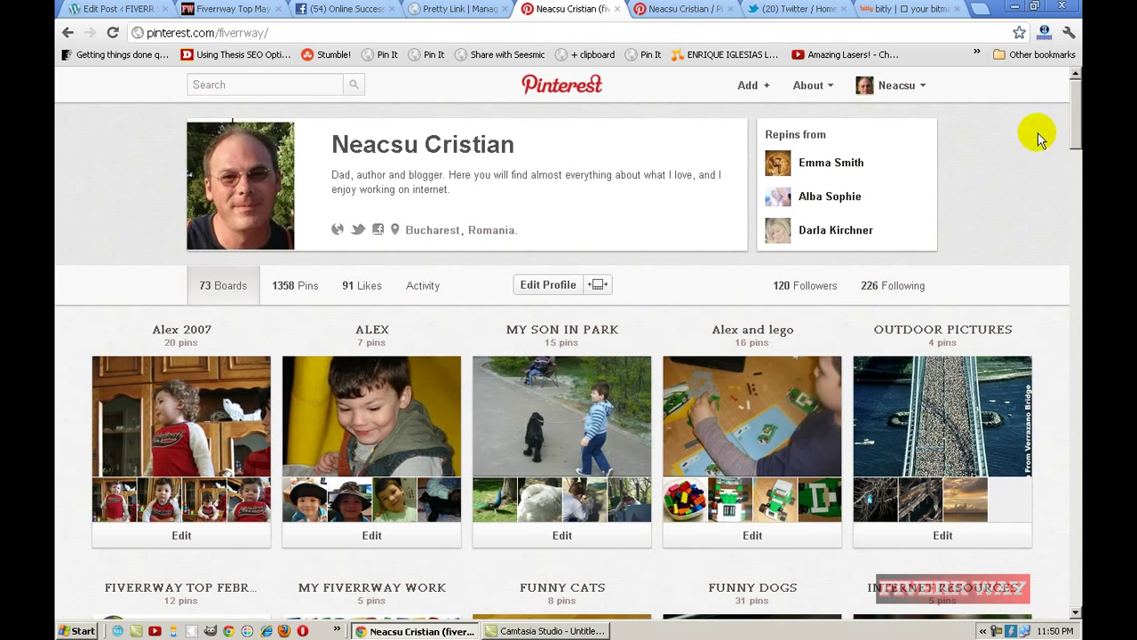
click(67, 32)
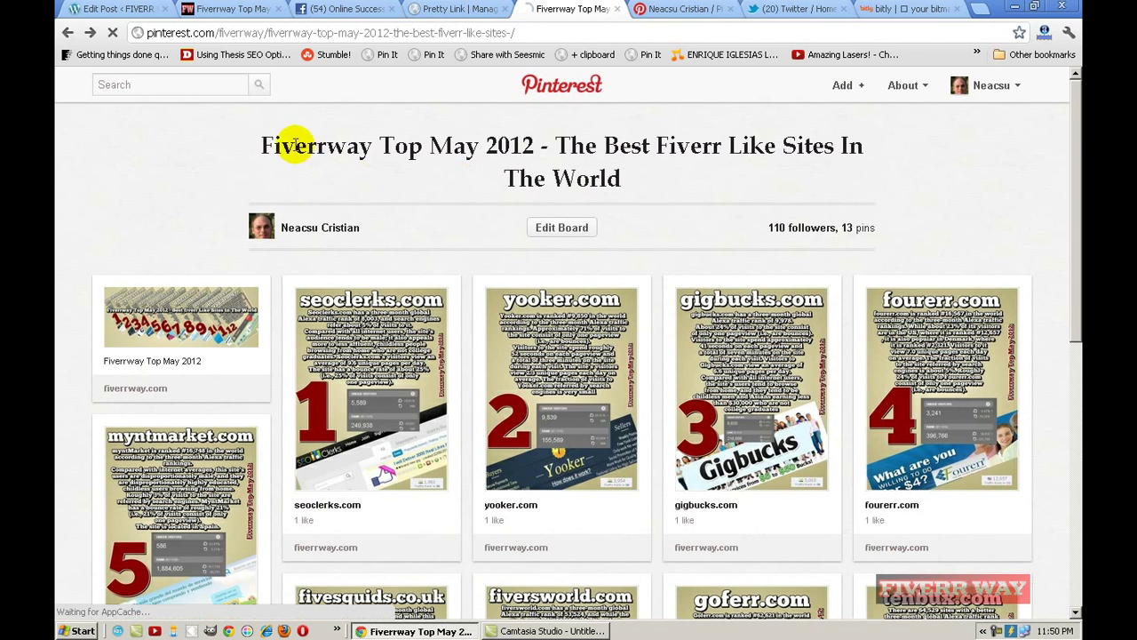
drag(262, 145, 629, 173)
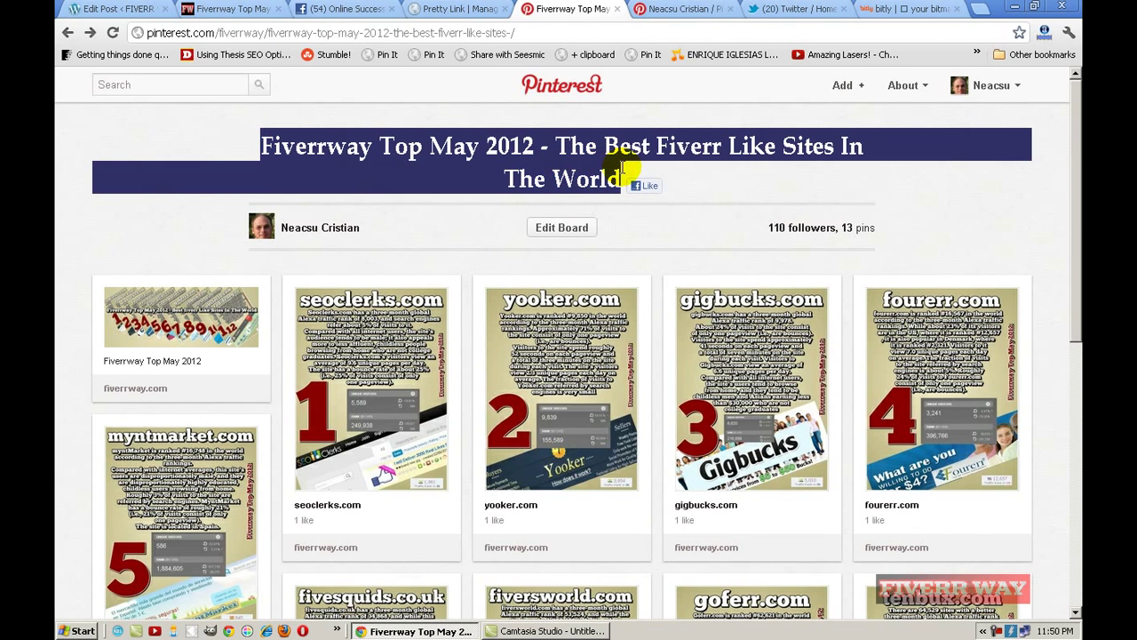
right_click(534, 158)
click(563, 169)
Insert the copied board title before the short link in the tweet, post it, and view it in the Twitter timeline
click(795, 8)
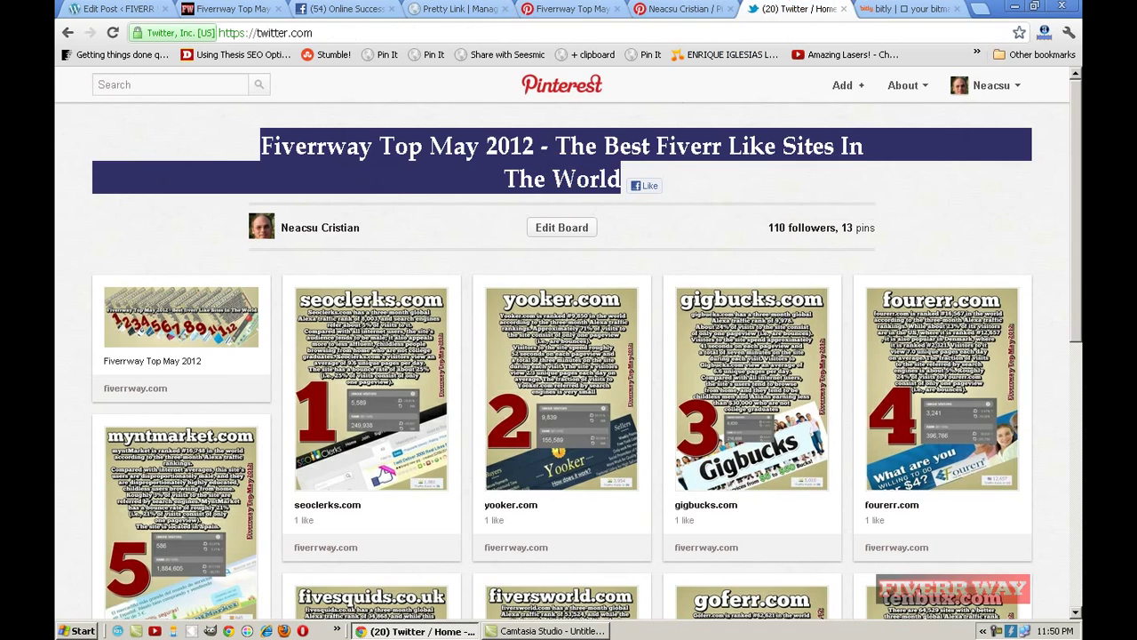
click(237, 214)
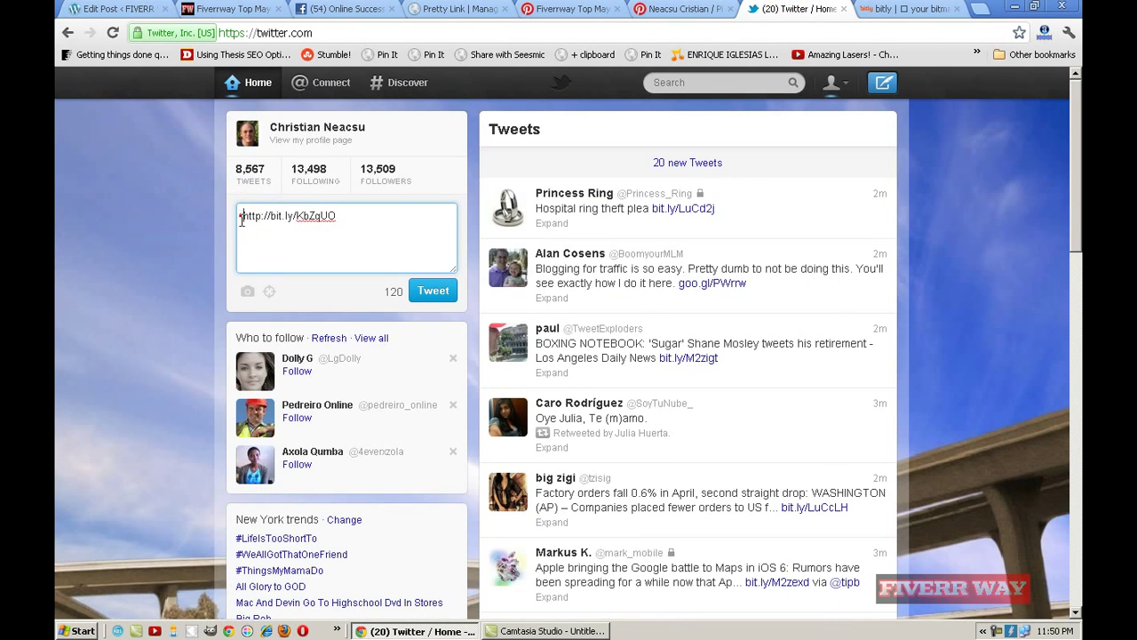
key(ctrl+v)
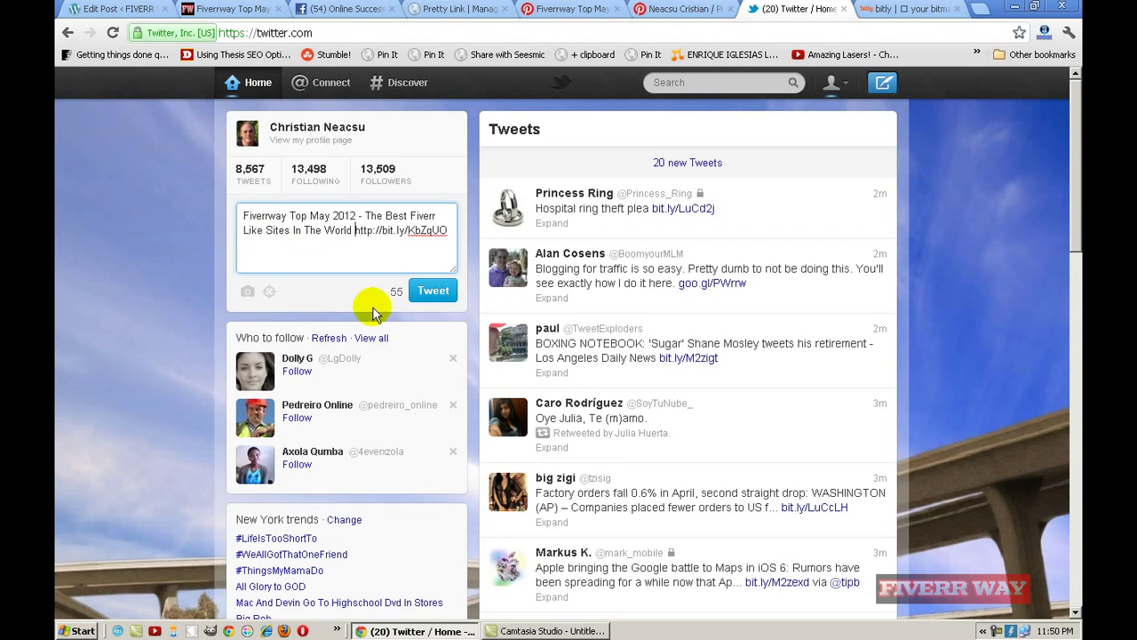
click(430, 296)
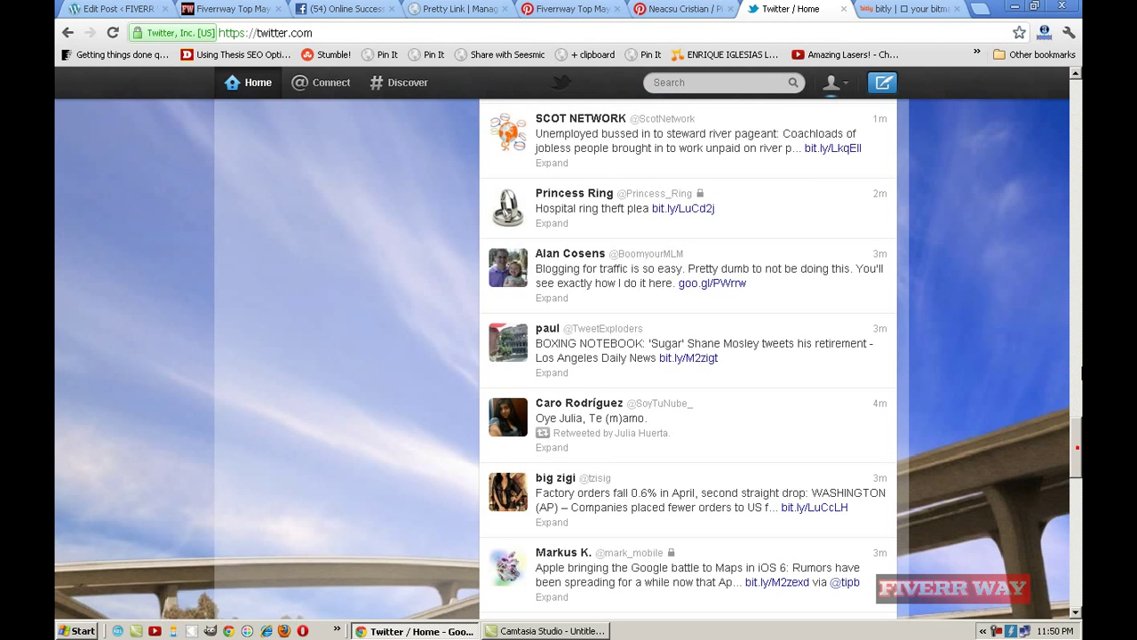
drag(1077, 447, 1074, 86)
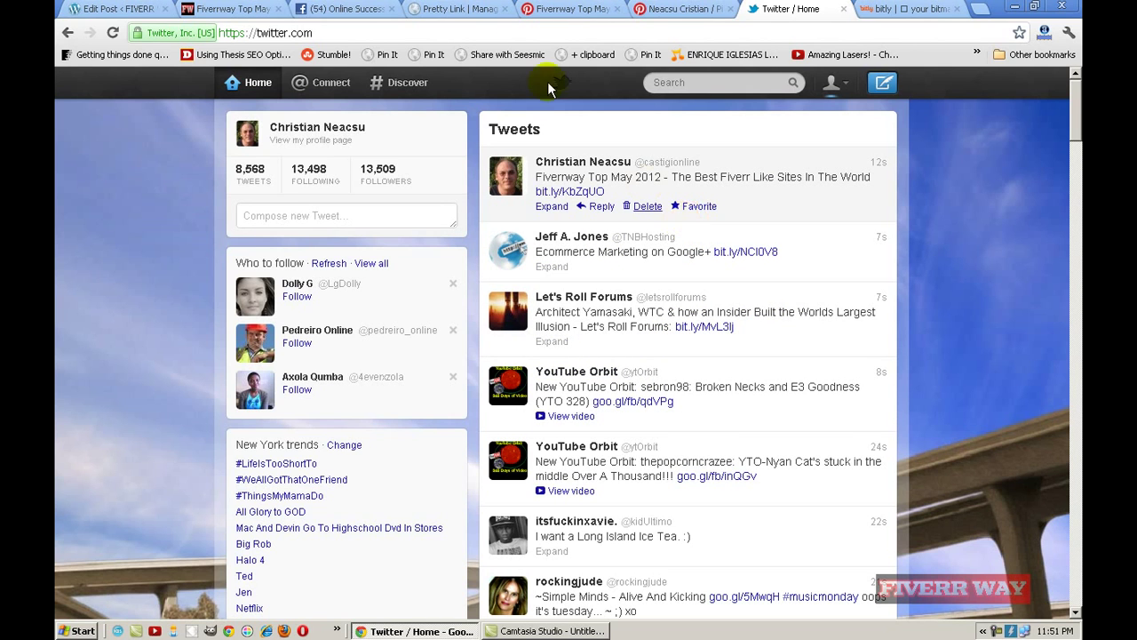
Switch to Facebook, open the account's own profile, and look over its recent activity
click(328, 7)
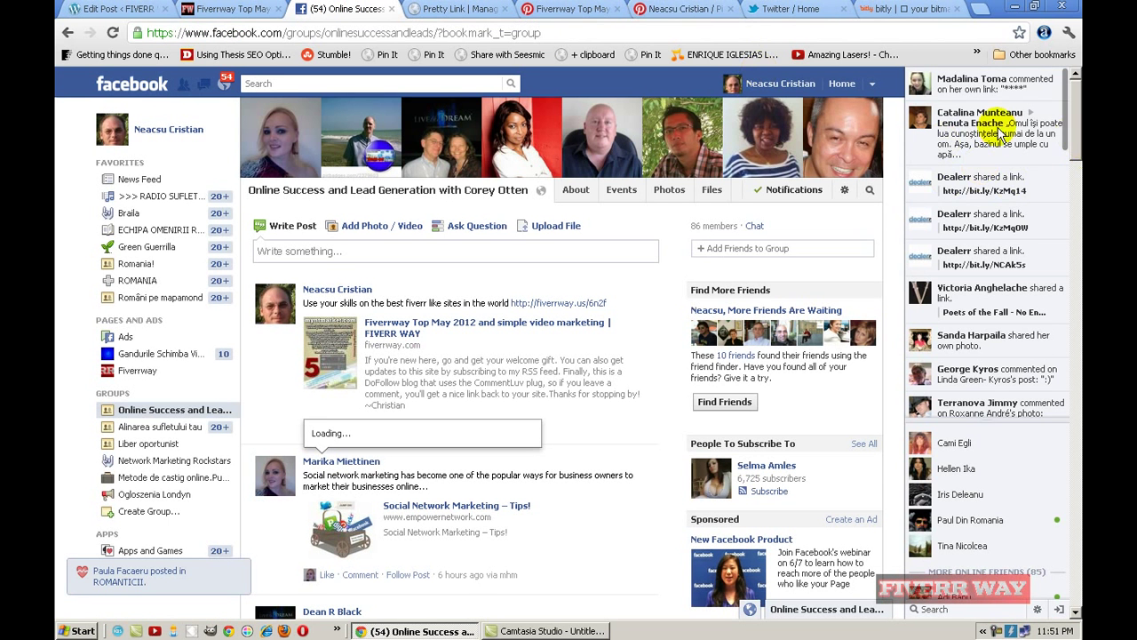
click(779, 87)
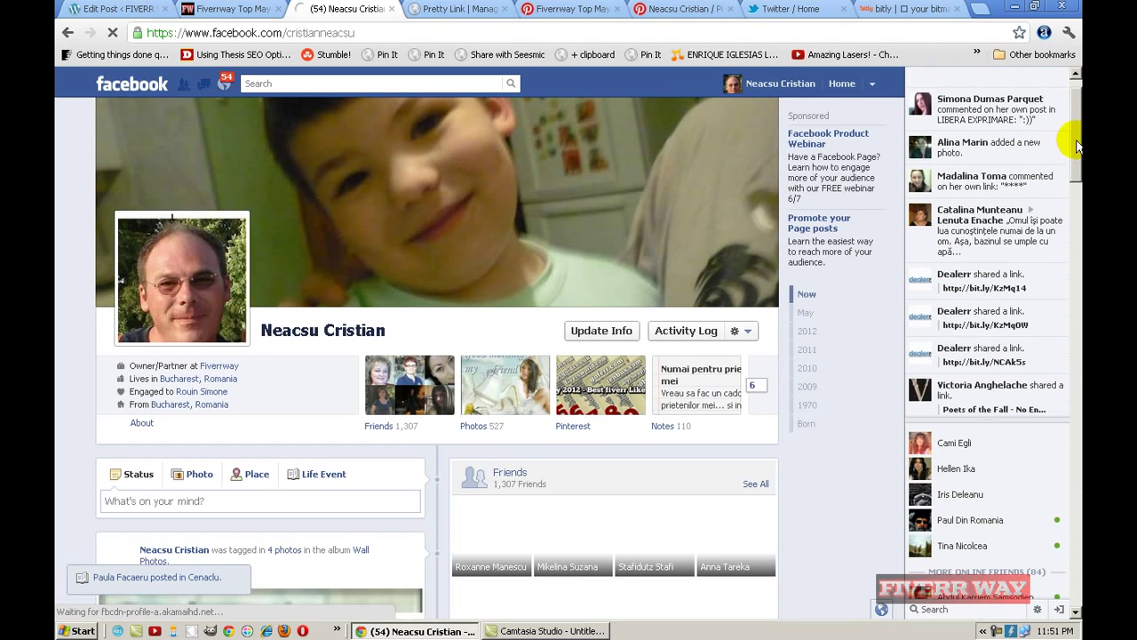
drag(1075, 142, 1075, 160)
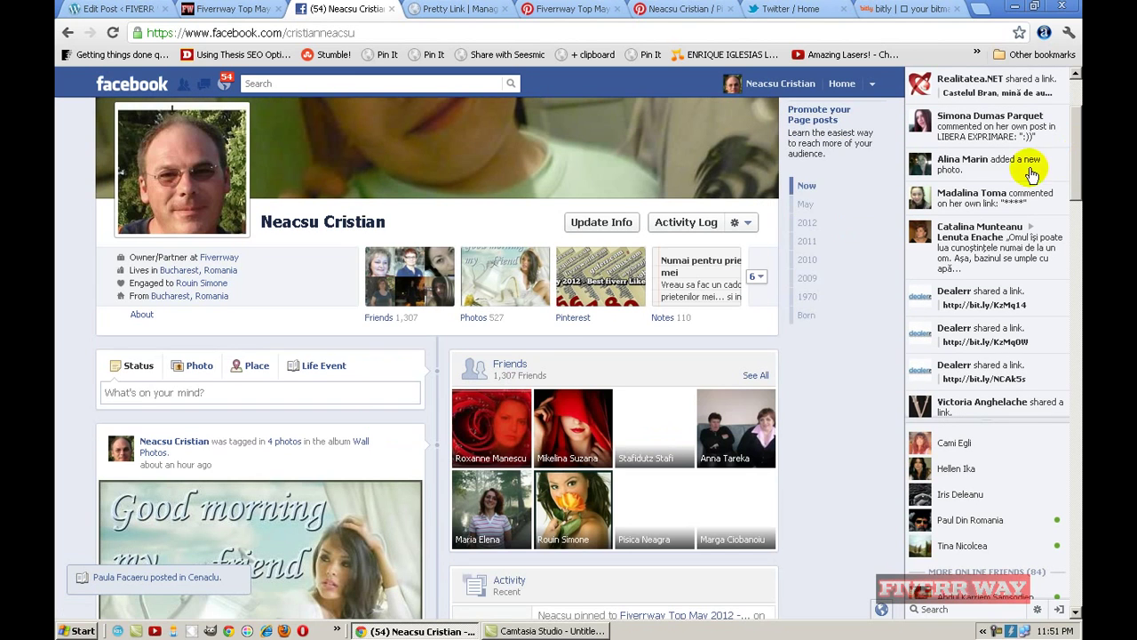
Open the seoclerks.com pin from the Pinterest board, give it a Facebook like, and select its page address
click(589, 285)
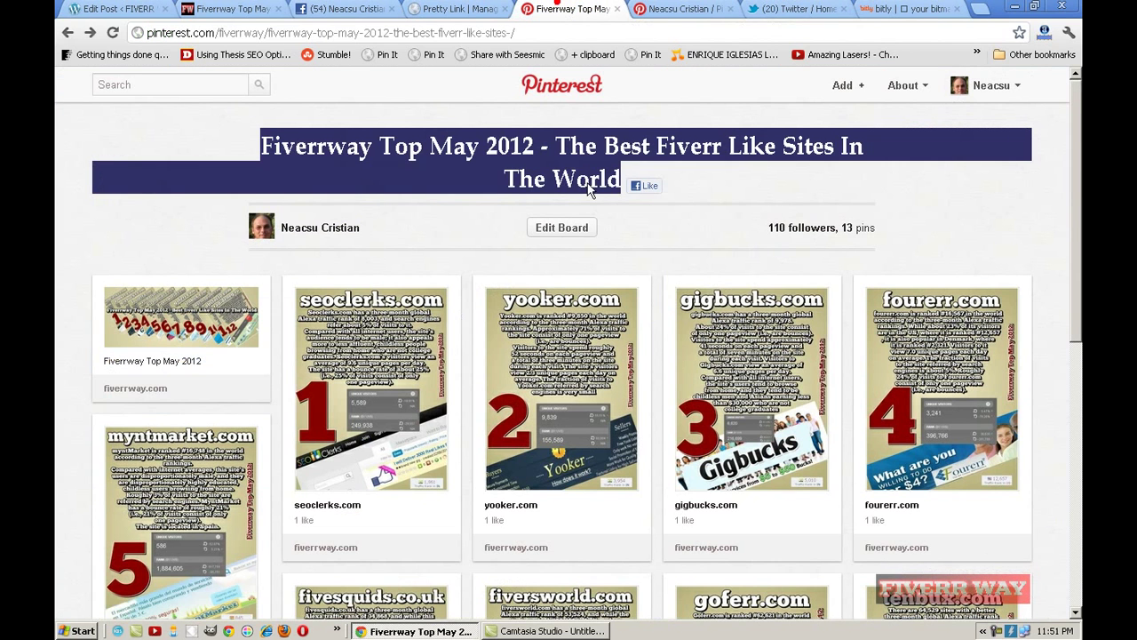
click(379, 391)
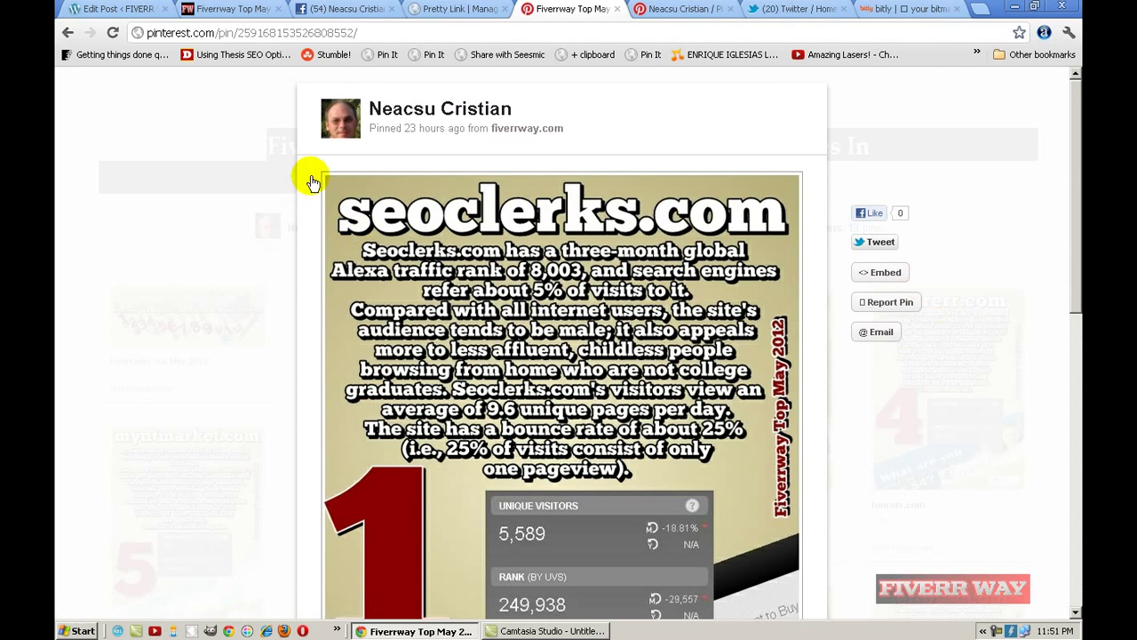
click(873, 215)
click(250, 35)
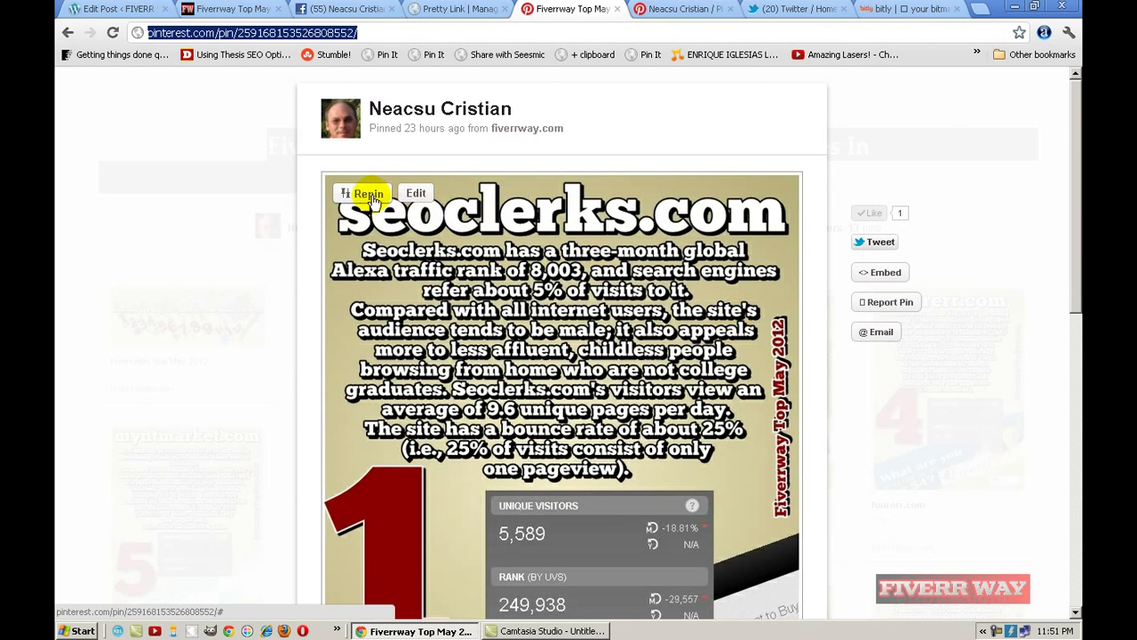
Reload the Facebook profile and check its activity for the liked pin
key(ctrl+3)
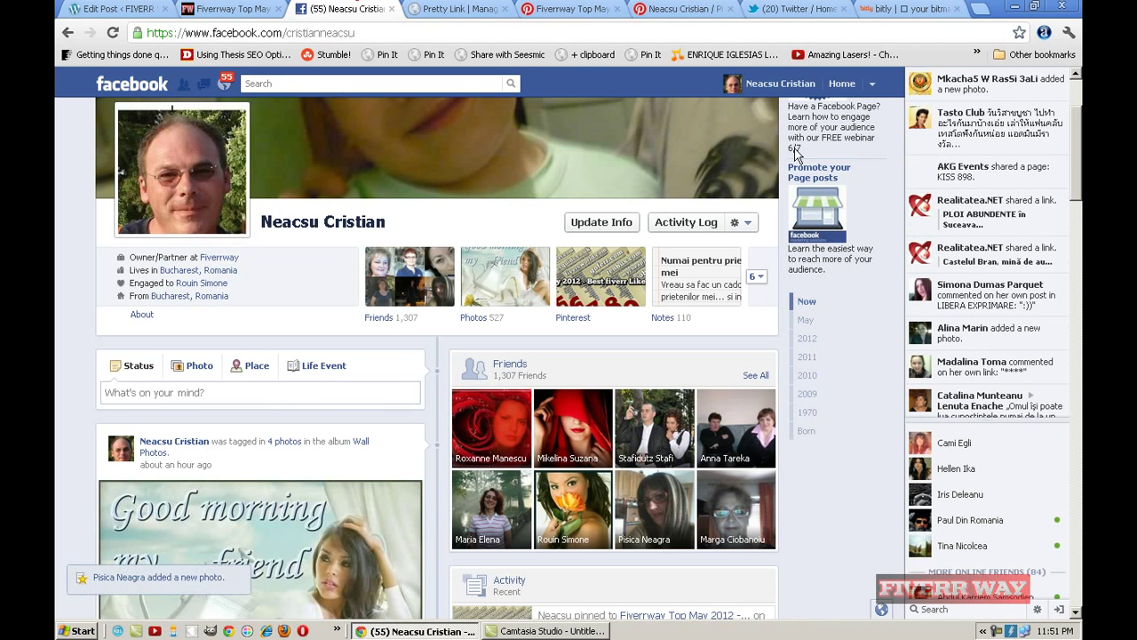
click(767, 89)
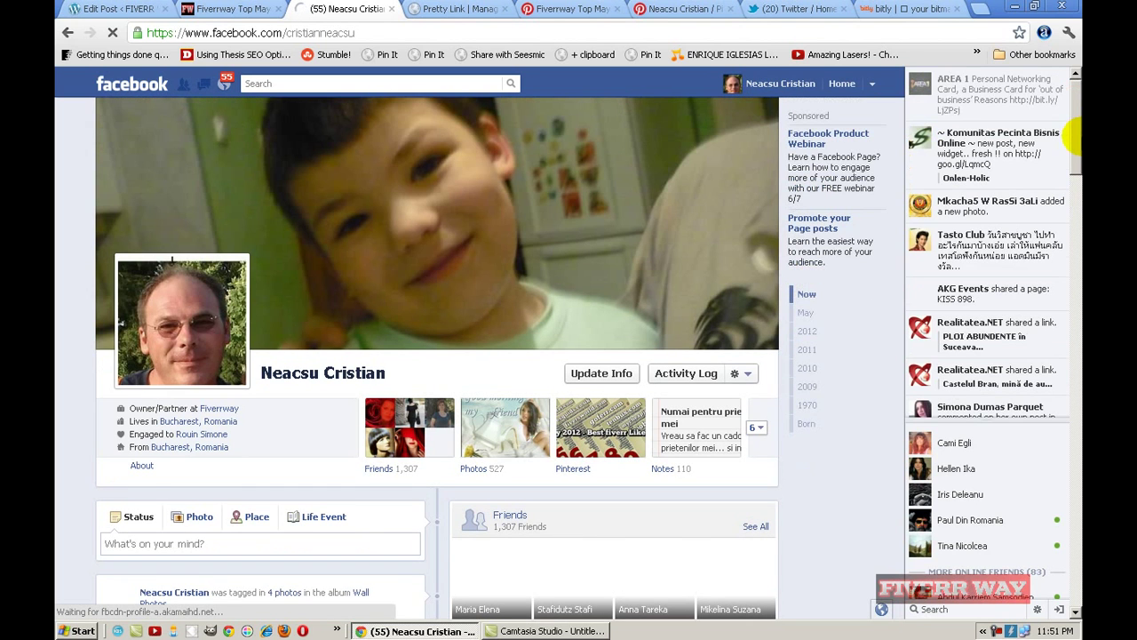
drag(1075, 115, 1073, 144)
Copy the seoclerks.com pin's address from Pinterest and paste it into a new status update on the Facebook profile
click(568, 9)
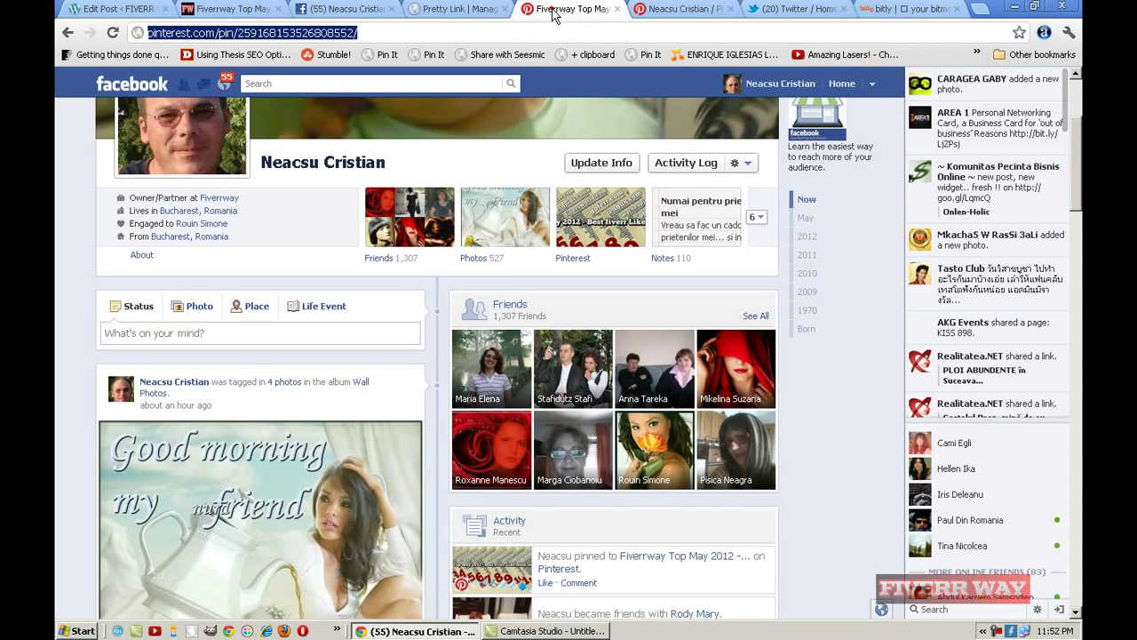
right_click(263, 33)
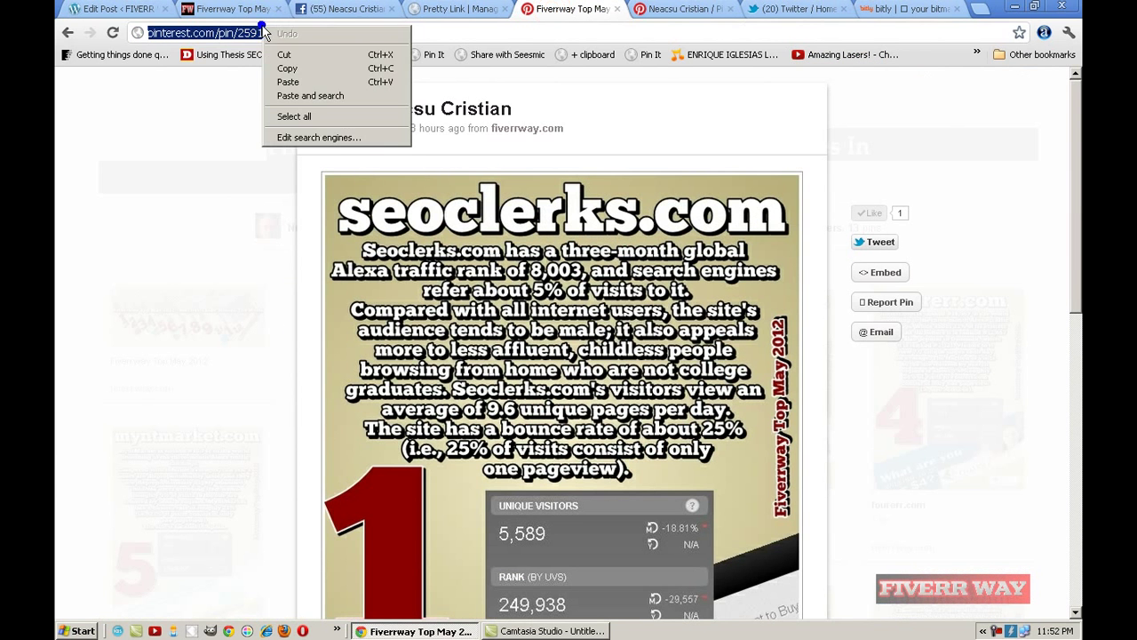
click(306, 71)
click(348, 9)
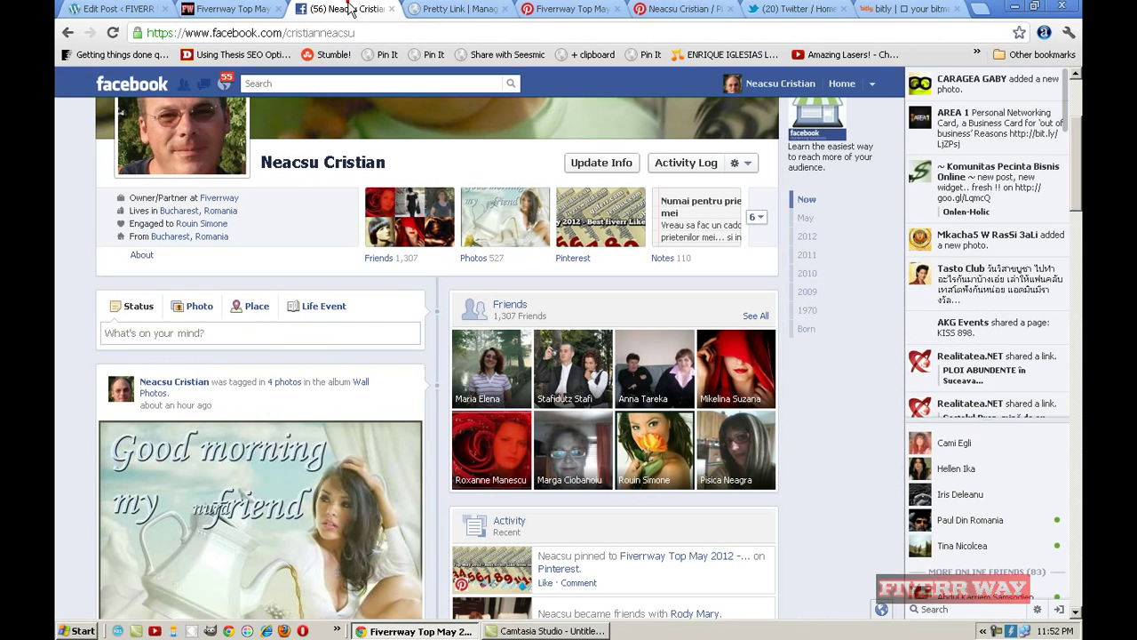
click(188, 333)
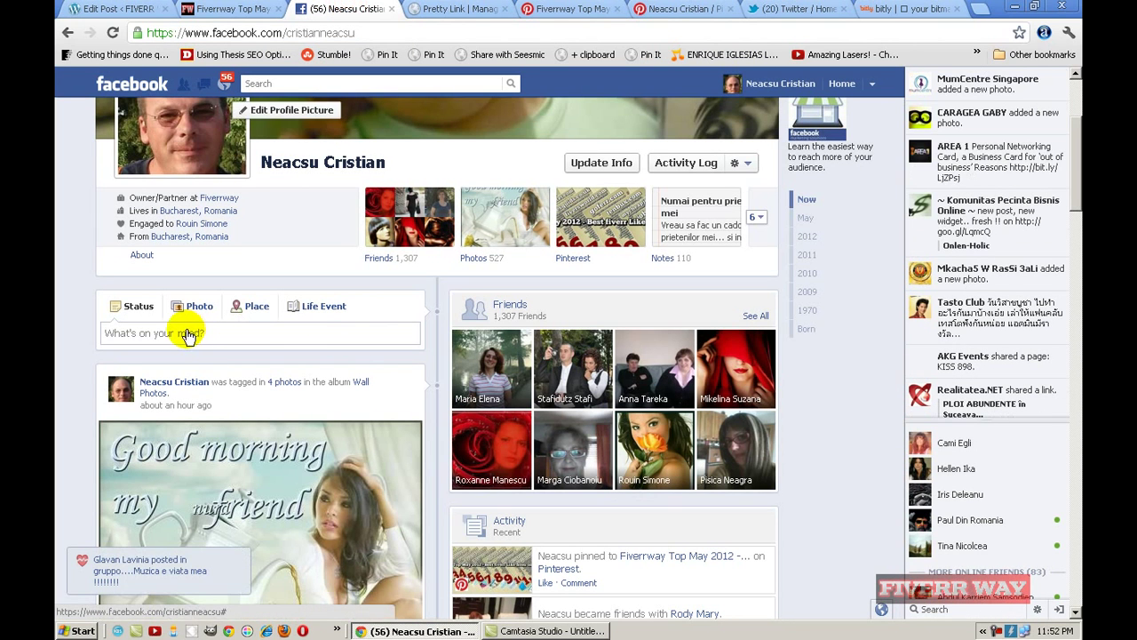
right_click(184, 333)
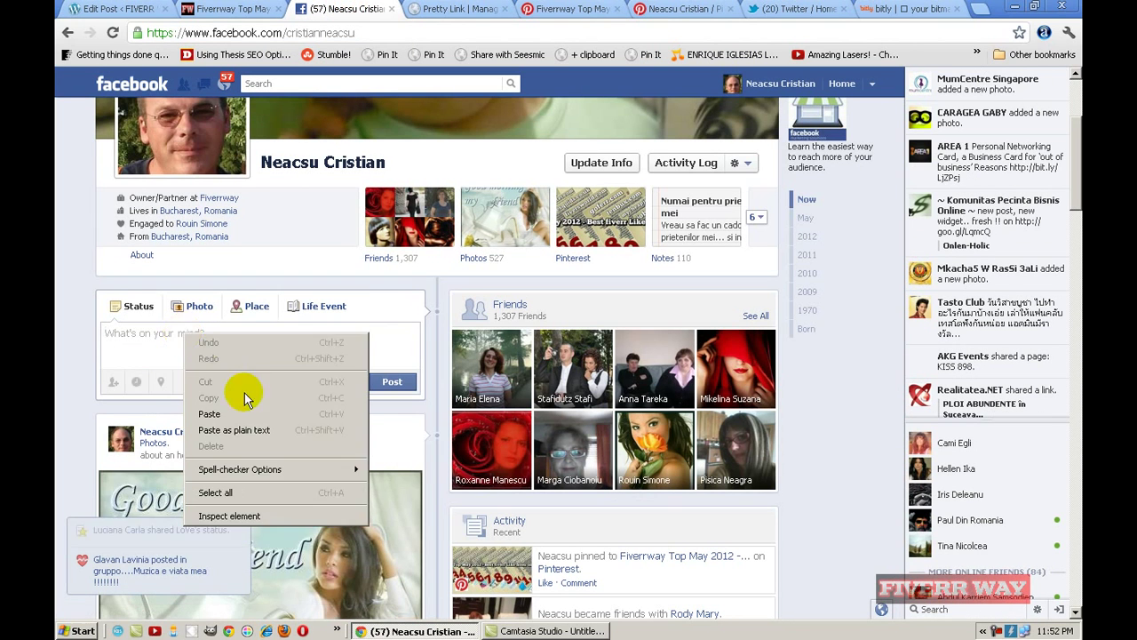
click(246, 412)
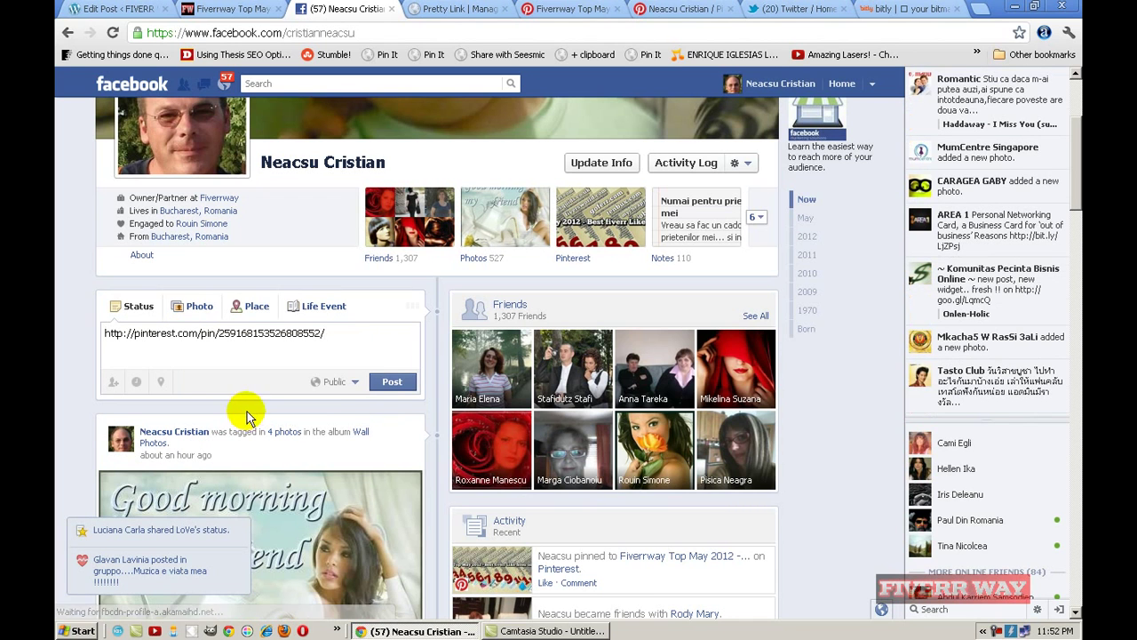
Publish the public status update with the seoclerks.com pin's link preview
click(388, 384)
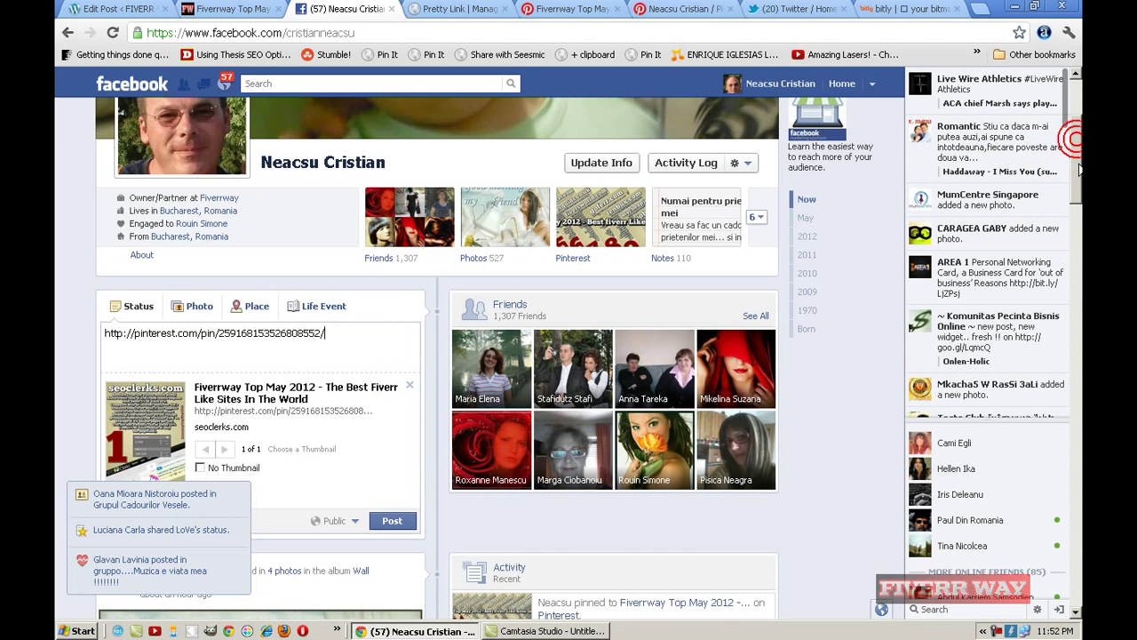
mouse_move(1078, 171)
mouse_down()
mouse_move(1079, 182)
mouse_move(1078, 172)
mouse_up()
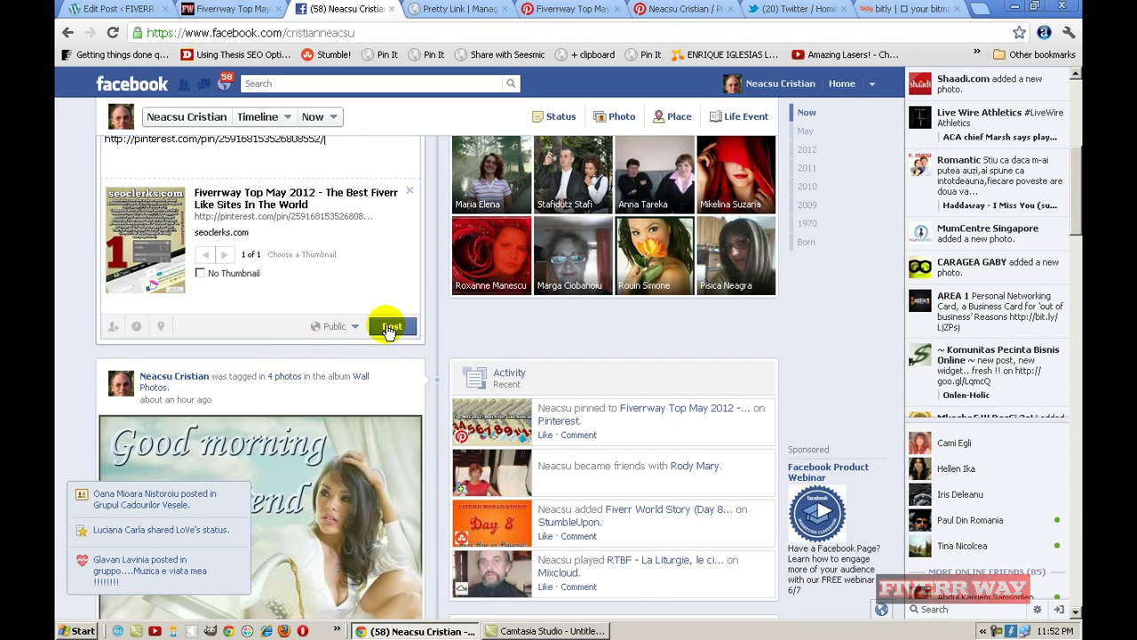
click(388, 328)
click(388, 329)
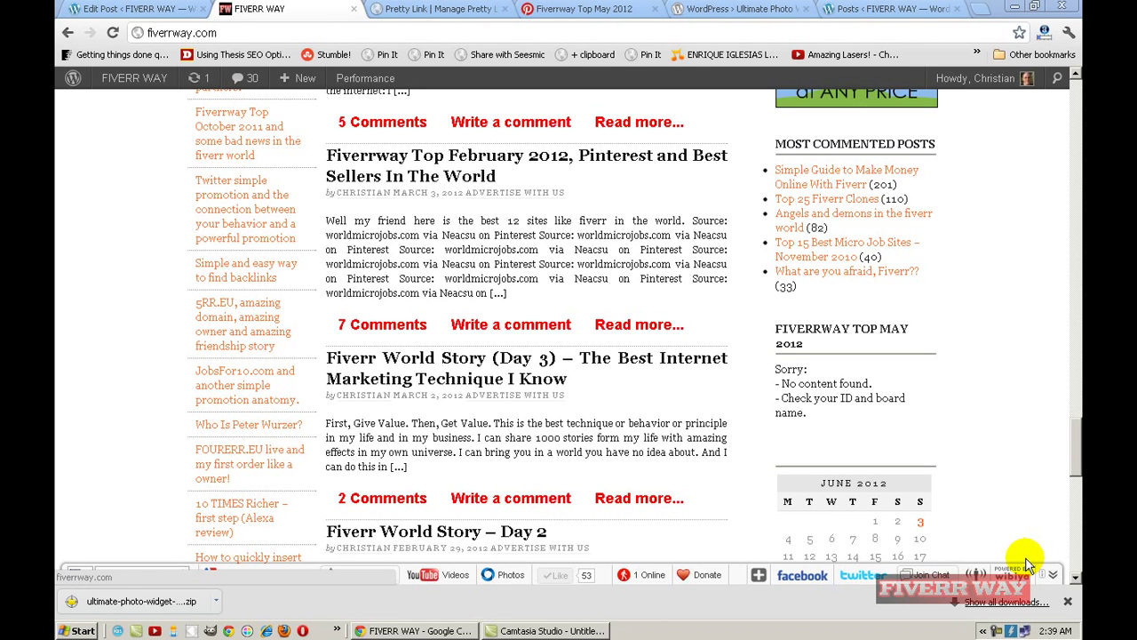
Look over the Fiverrway Top May 2012 board on Pinterest and the sidebar and latest posts on the fiverrway.com homepage
click(581, 8)
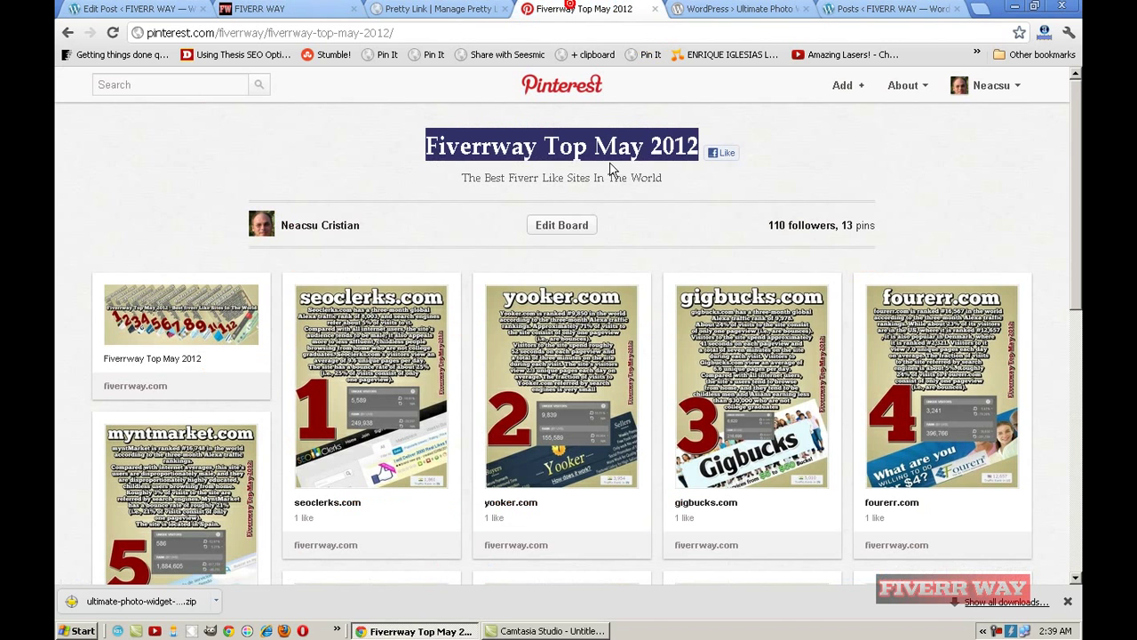
click(631, 201)
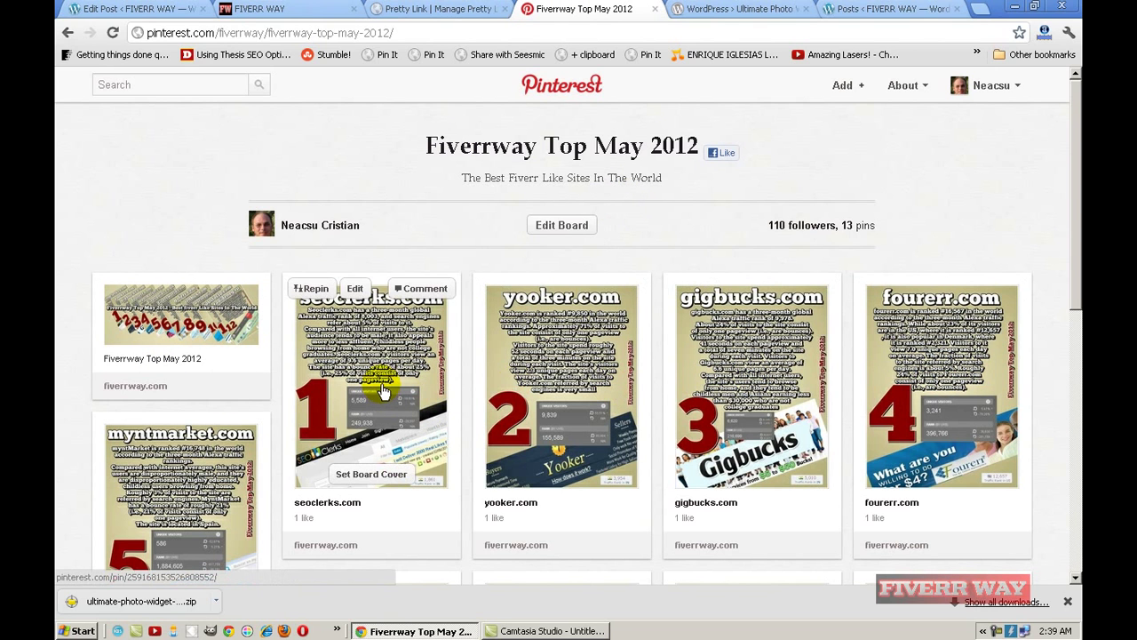
click(386, 472)
click(272, 8)
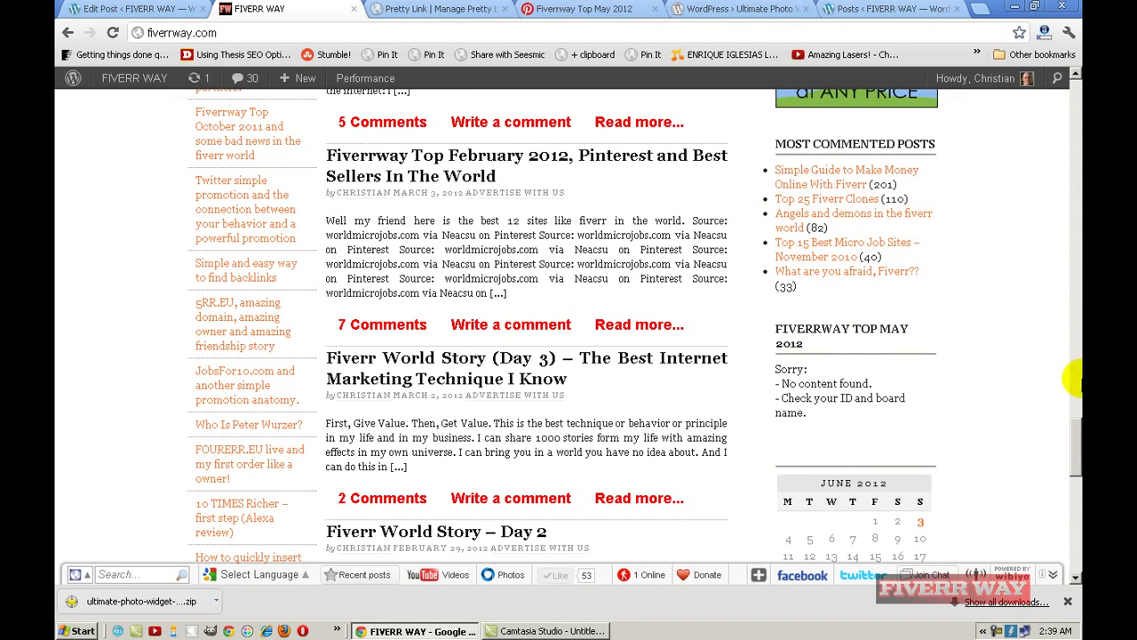
scroll(1075, 422, up, 15)
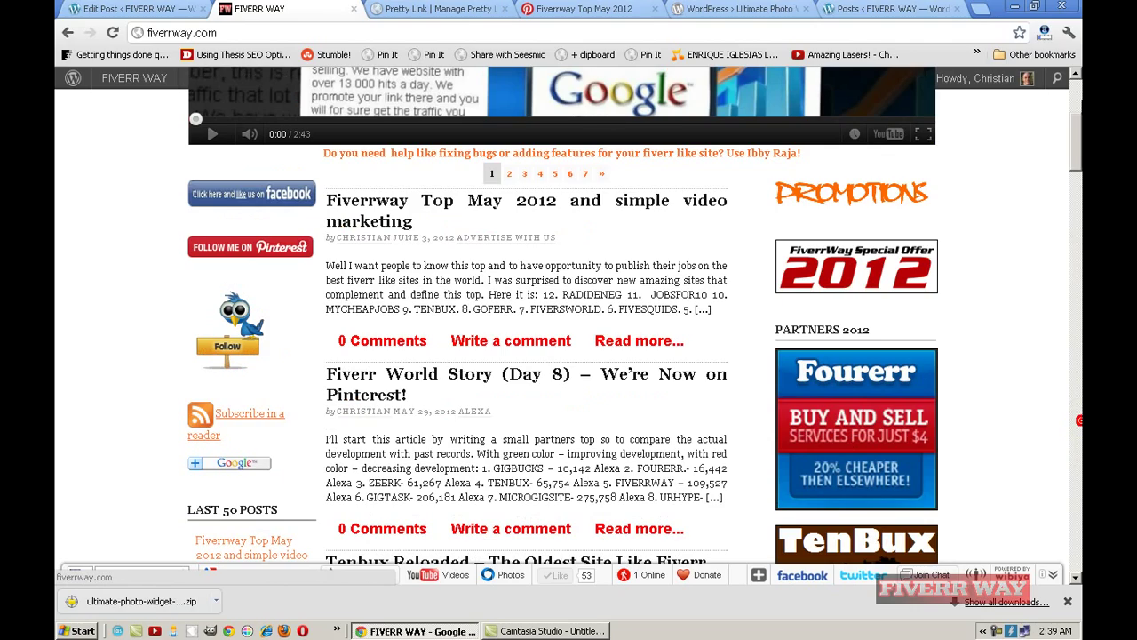
scroll(1075, 421, up, 1)
scroll(1075, 80, down, 3)
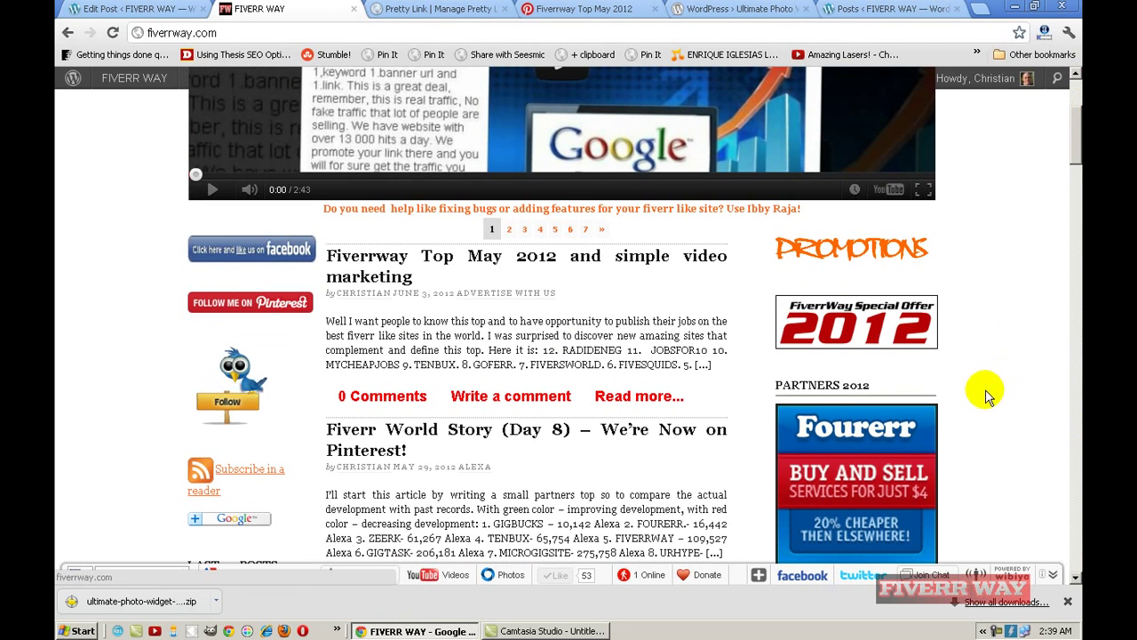
Show the Ultimate Photo Widget plugin page on WordPress.org, highlight its web address, and glance at the Pinterest board
click(733, 9)
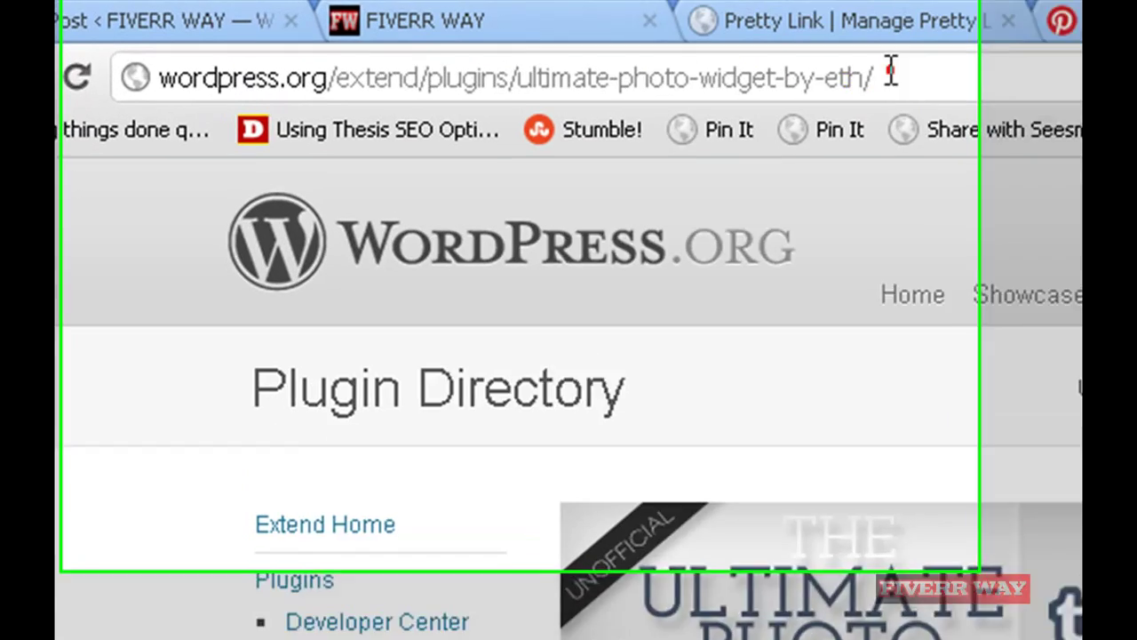
drag(451, 33, 142, 39)
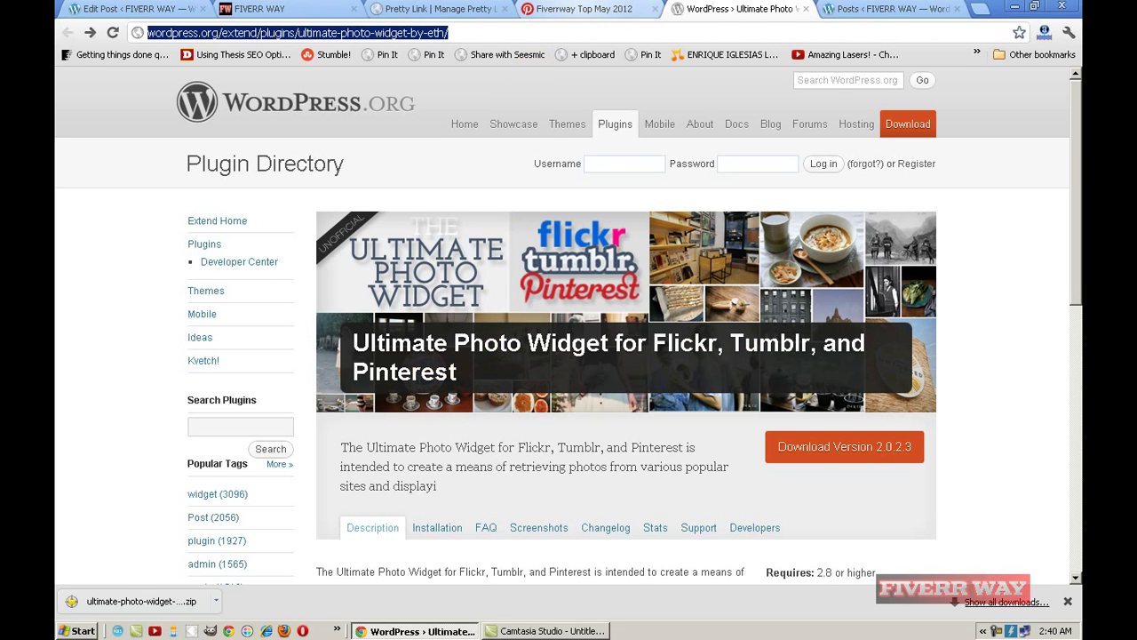
click(582, 9)
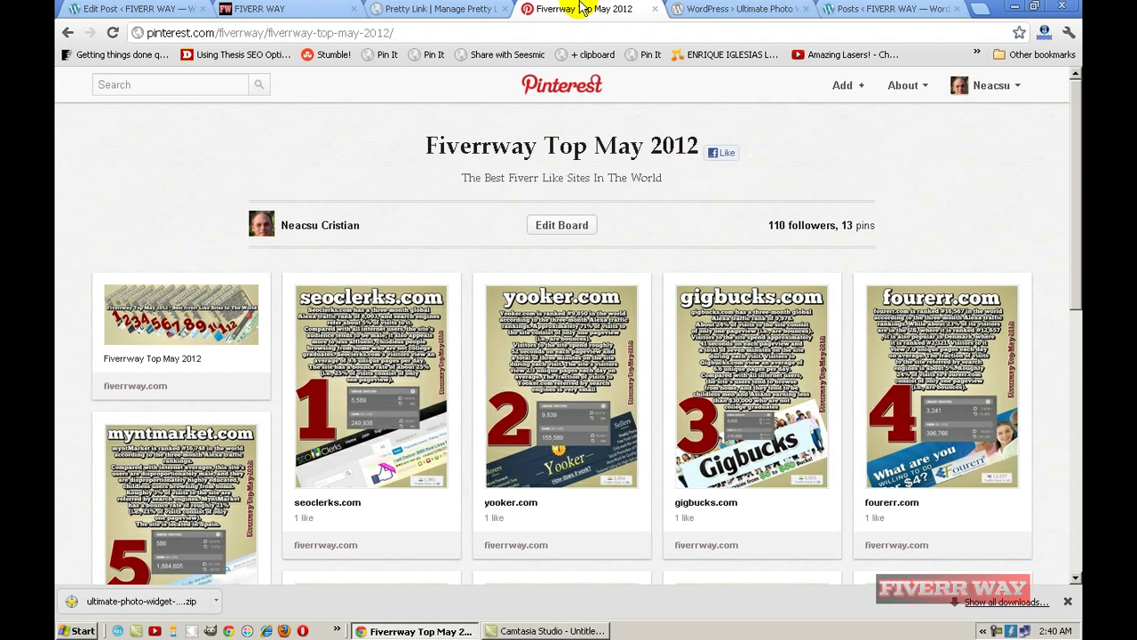
click(702, 9)
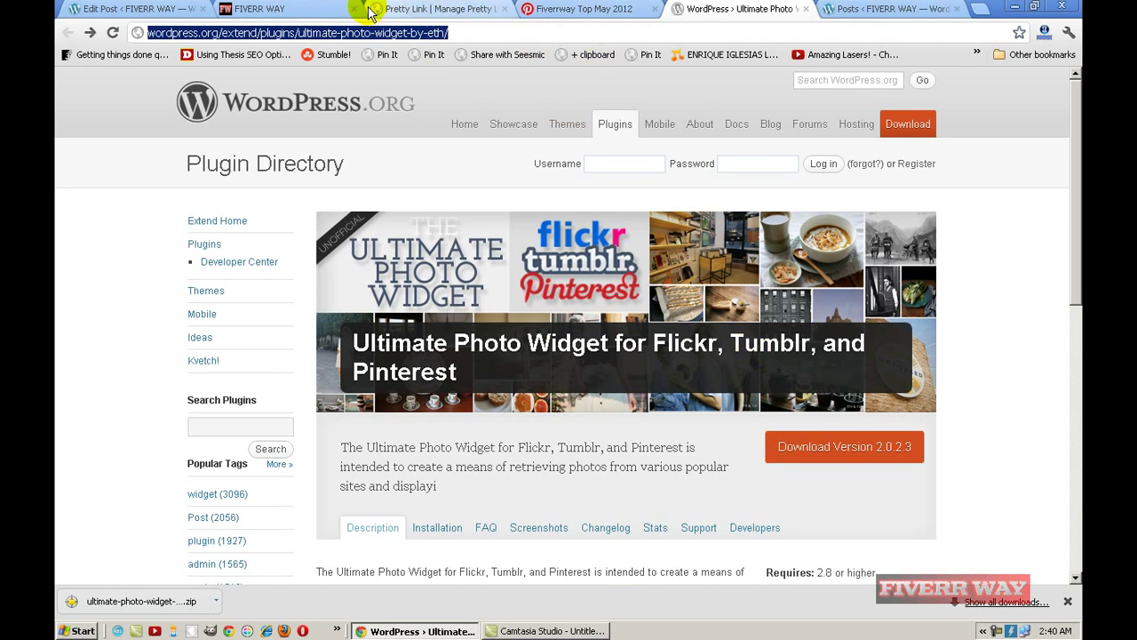
Open the Ultimate Photo Widget settings in the fiverrway.com admin and bring up its Shortcode Generator
click(888, 9)
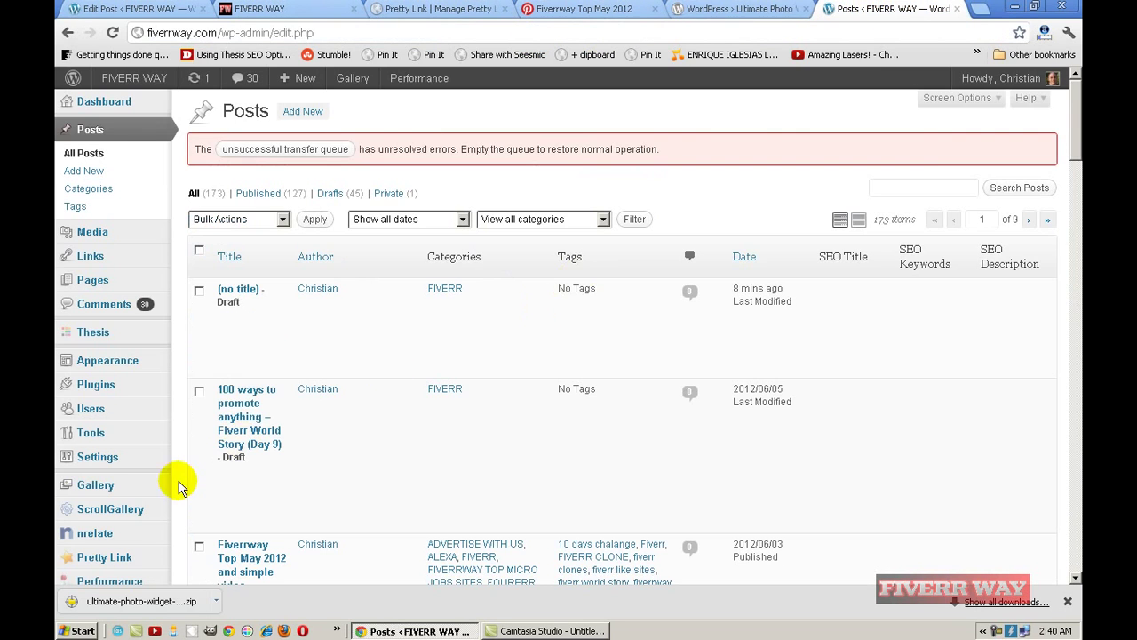
mouse_move(1072, 132)
mouse_down()
mouse_move(1072, 147)
mouse_move(1072, 118)
mouse_up()
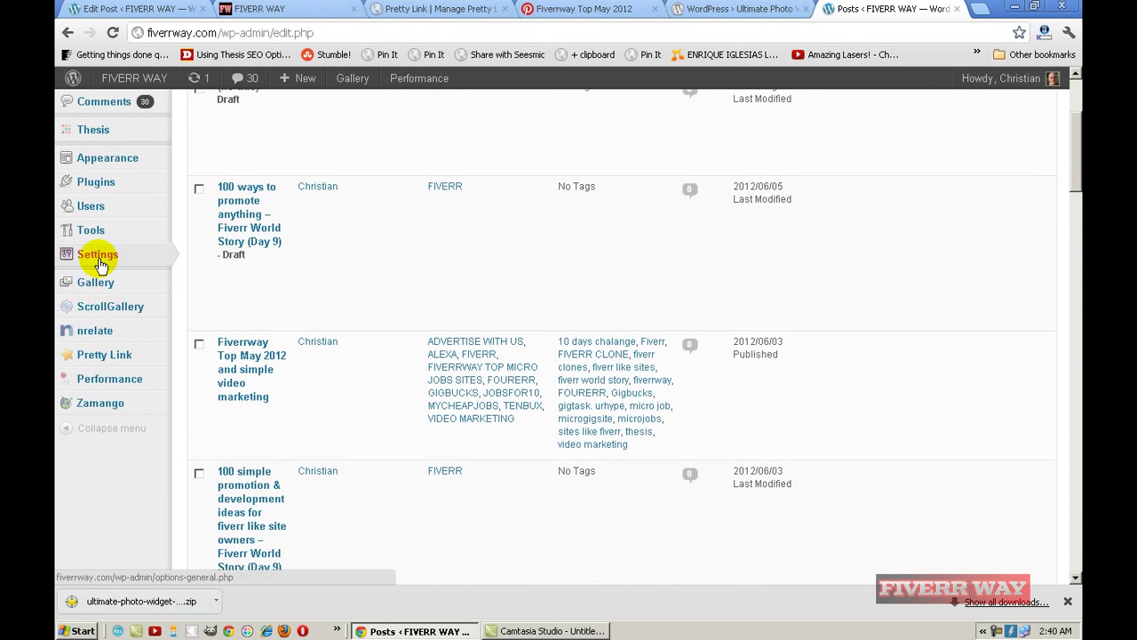
mouse_move(96, 260)
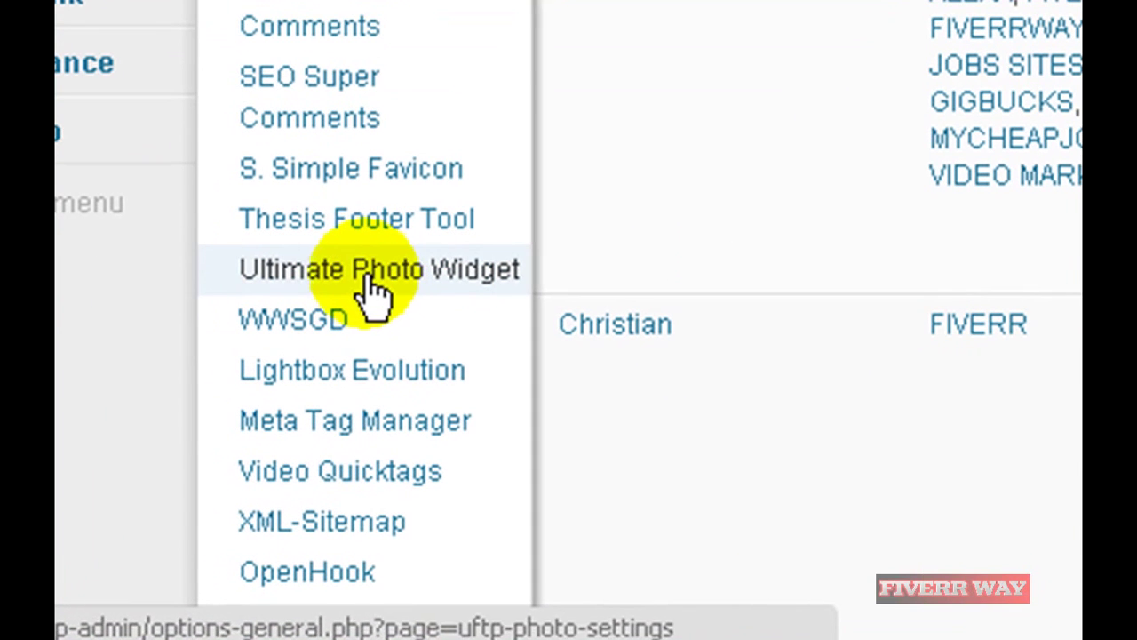
click(330, 323)
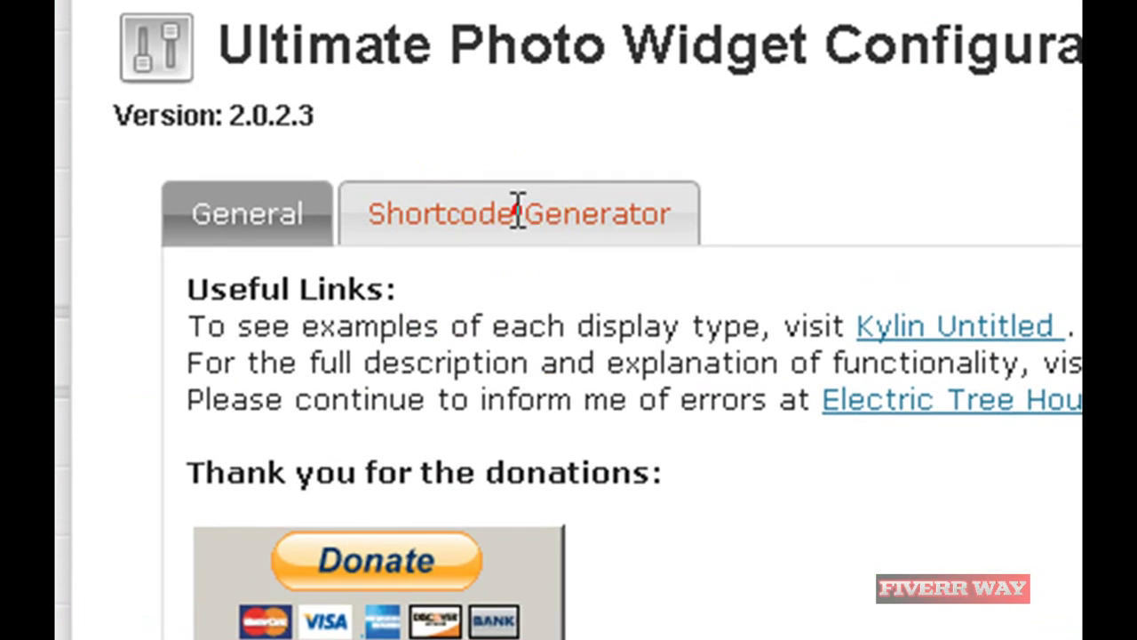
click(519, 209)
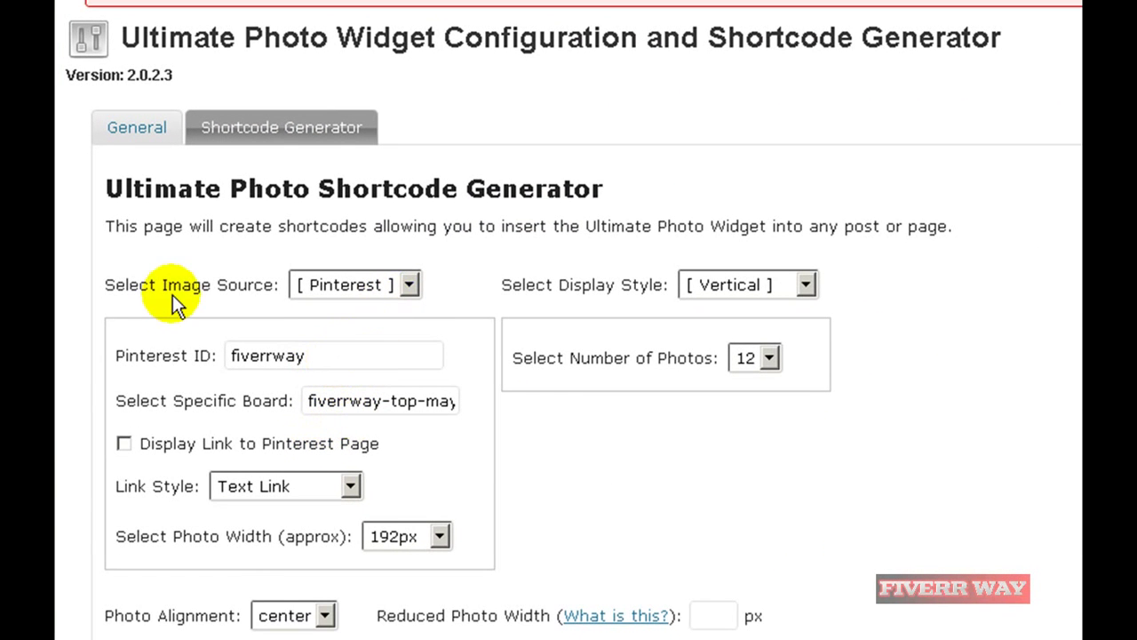
Review the generator's image source choices and check the board title on Pinterest against the specific board setting
click(406, 284)
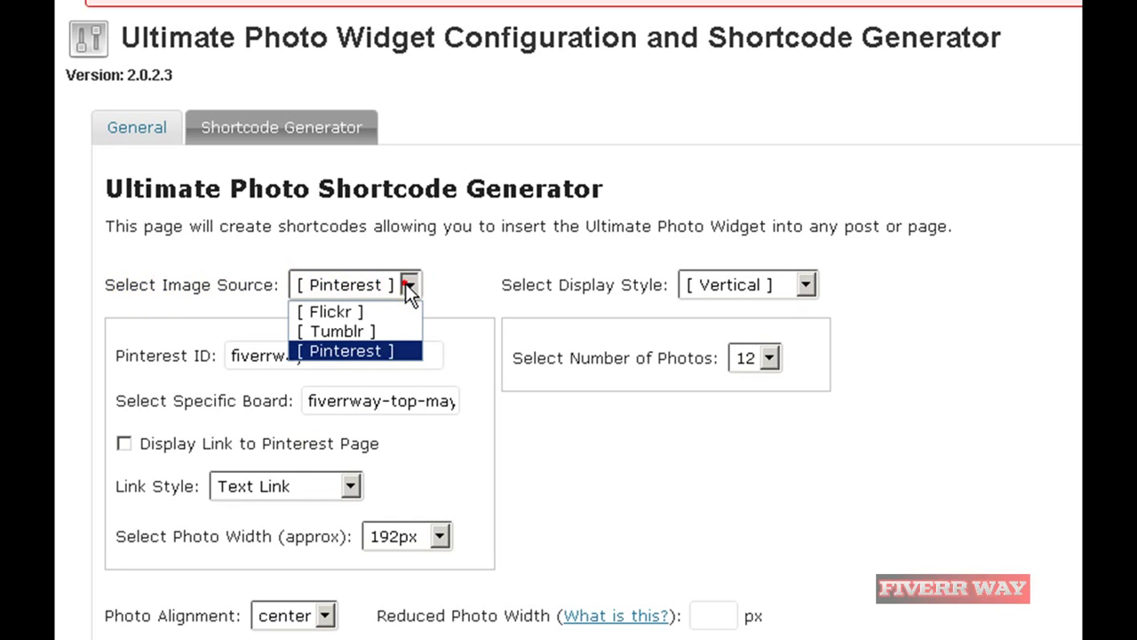
click(447, 253)
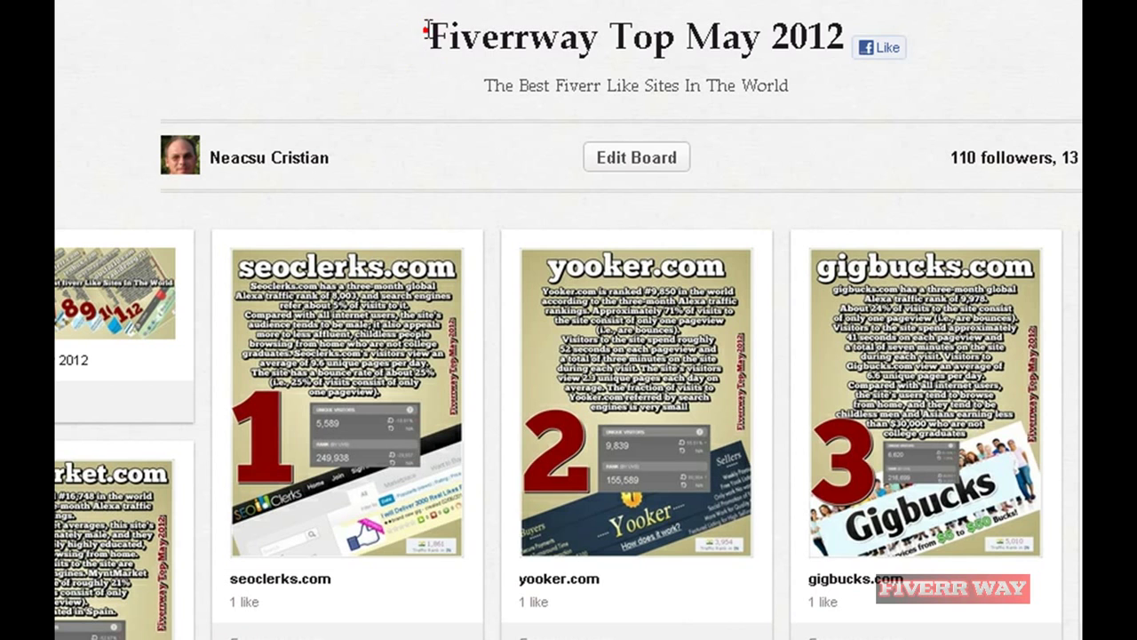
drag(426, 32, 847, 18)
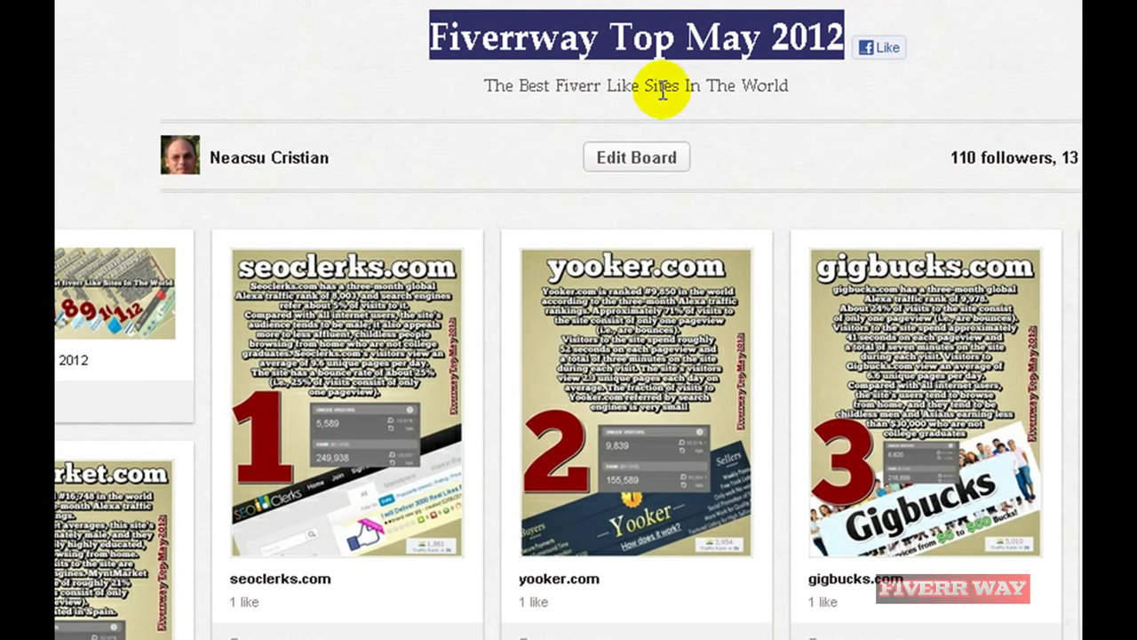
key(alt+Tab)
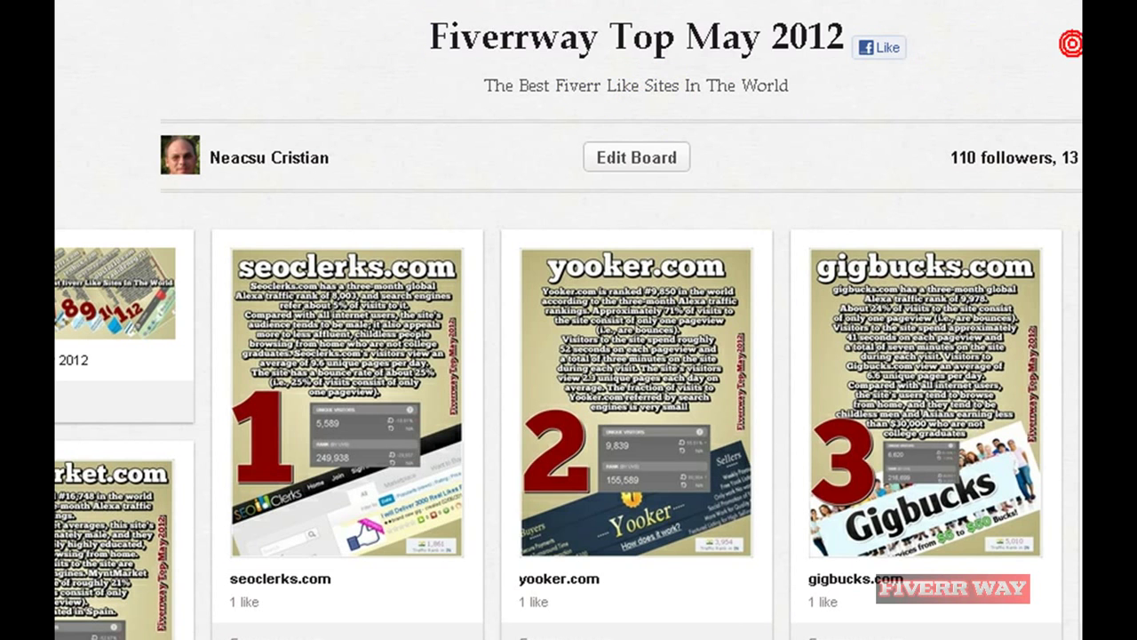
key(alt+Tab)
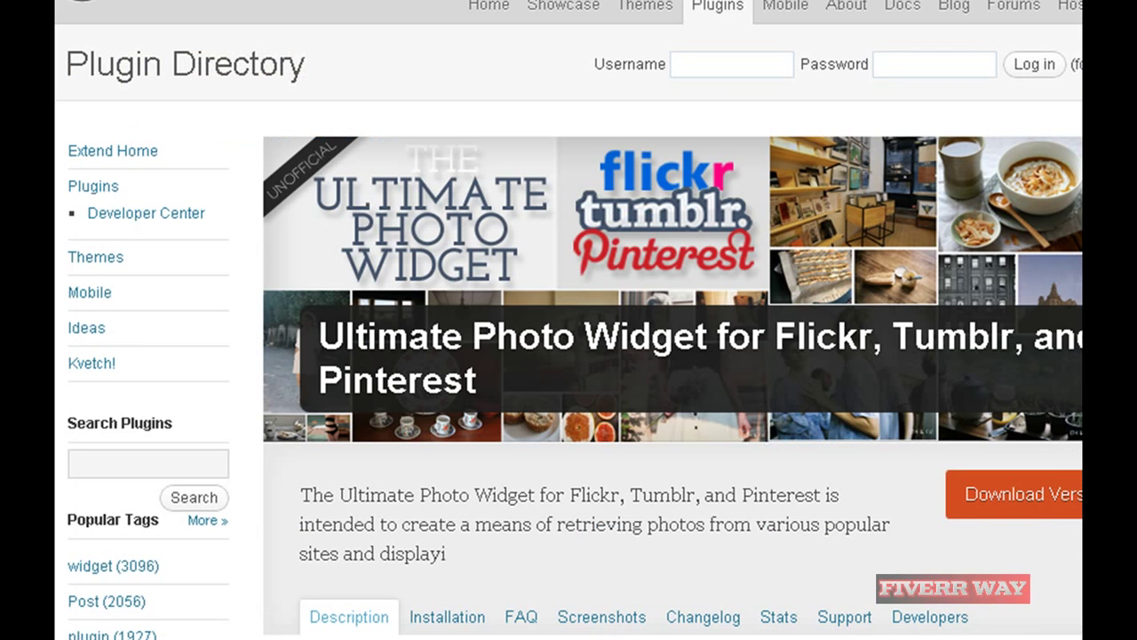
key(alt+Tab)
click(408, 450)
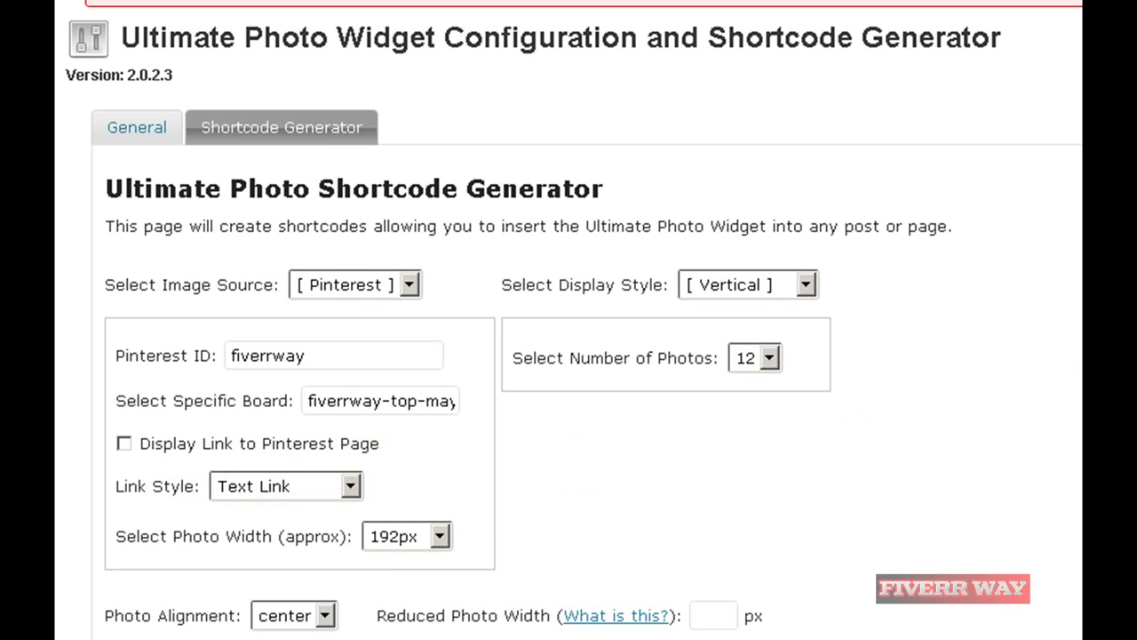
Keep the photo width at 192px, save the changes to generate the Pinterest board's shortcode, and copy it
scroll(569, 356, down, 3)
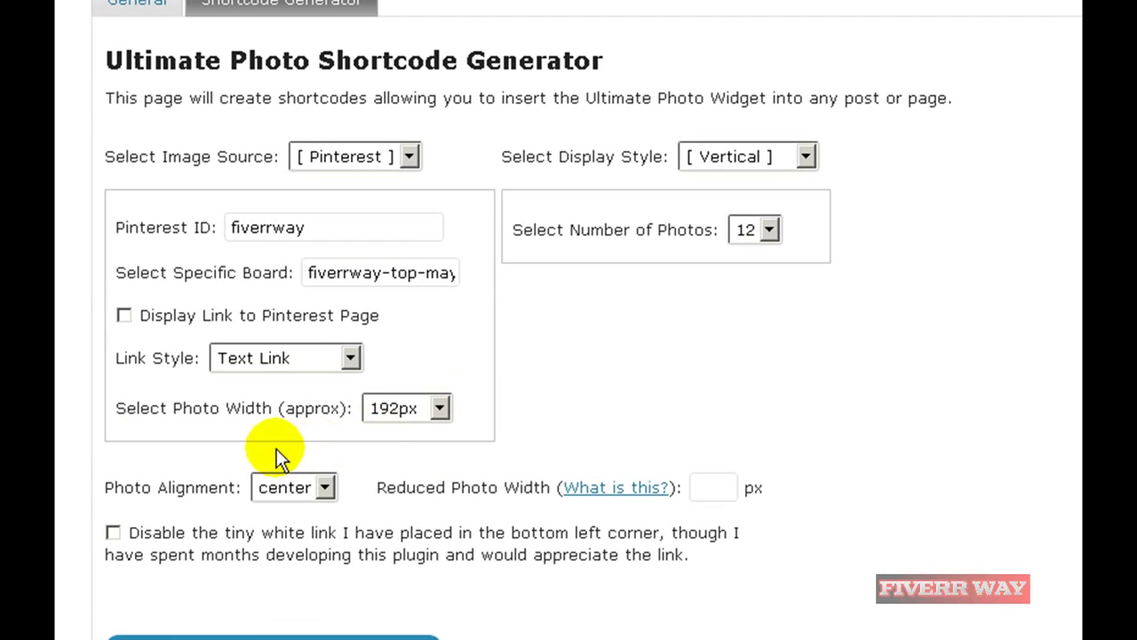
click(440, 411)
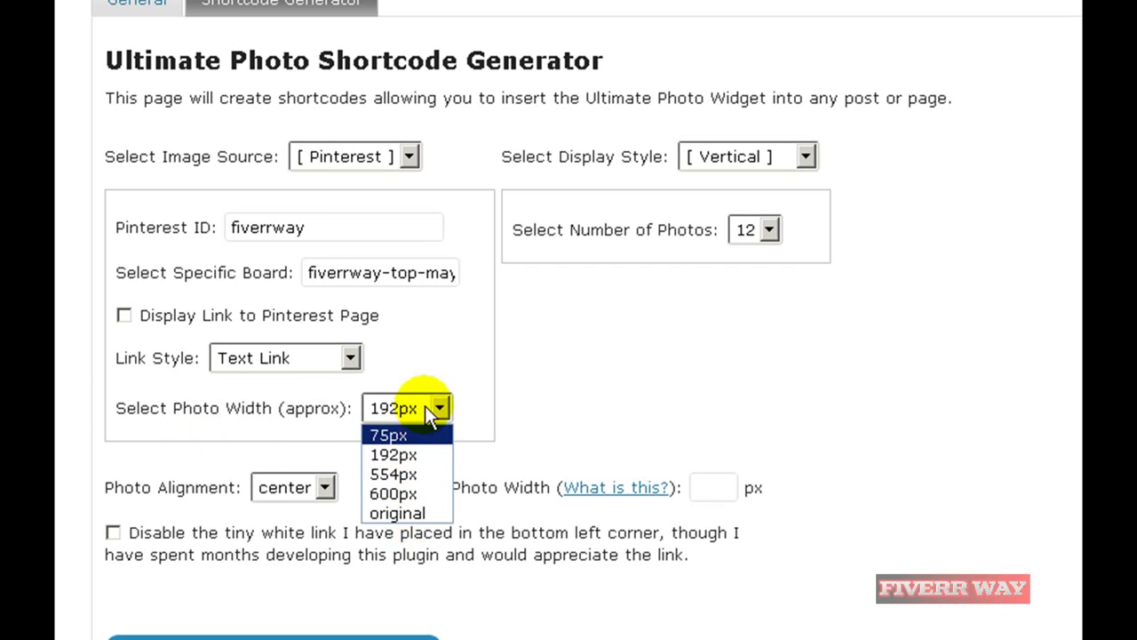
click(439, 408)
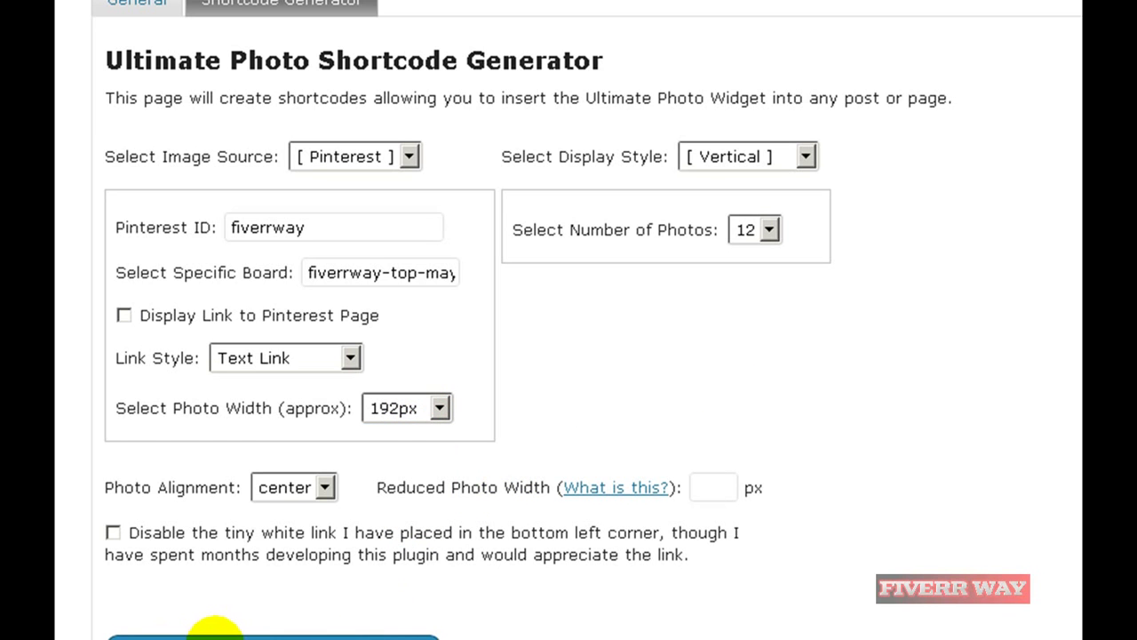
scroll(213, 629, down, 1)
click(244, 597)
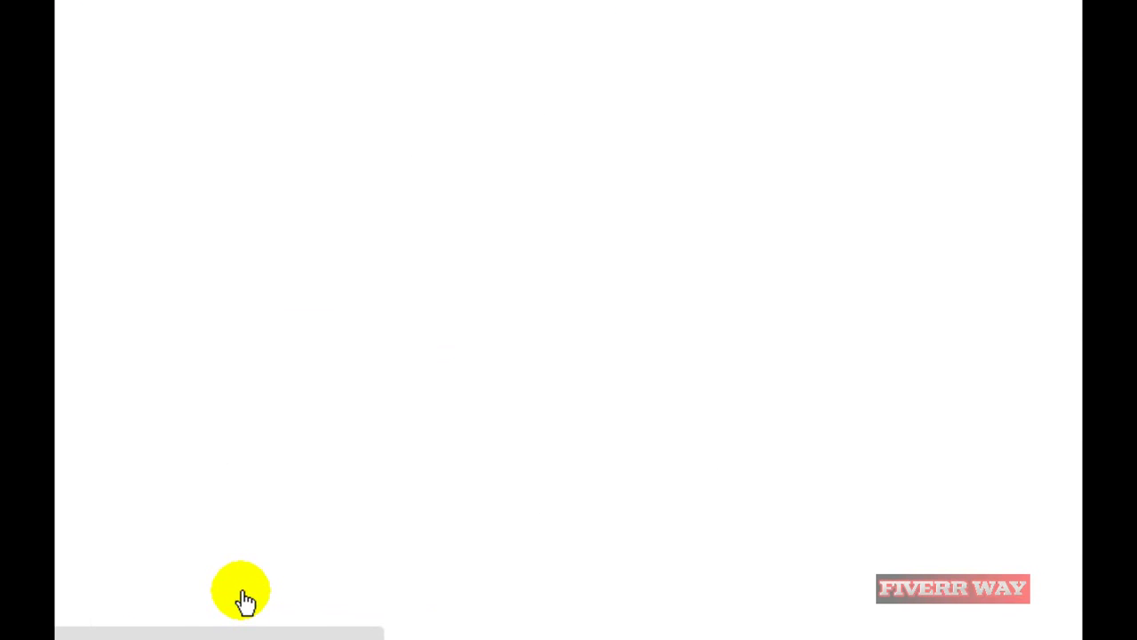
click(542, 234)
key(ctrl+c)
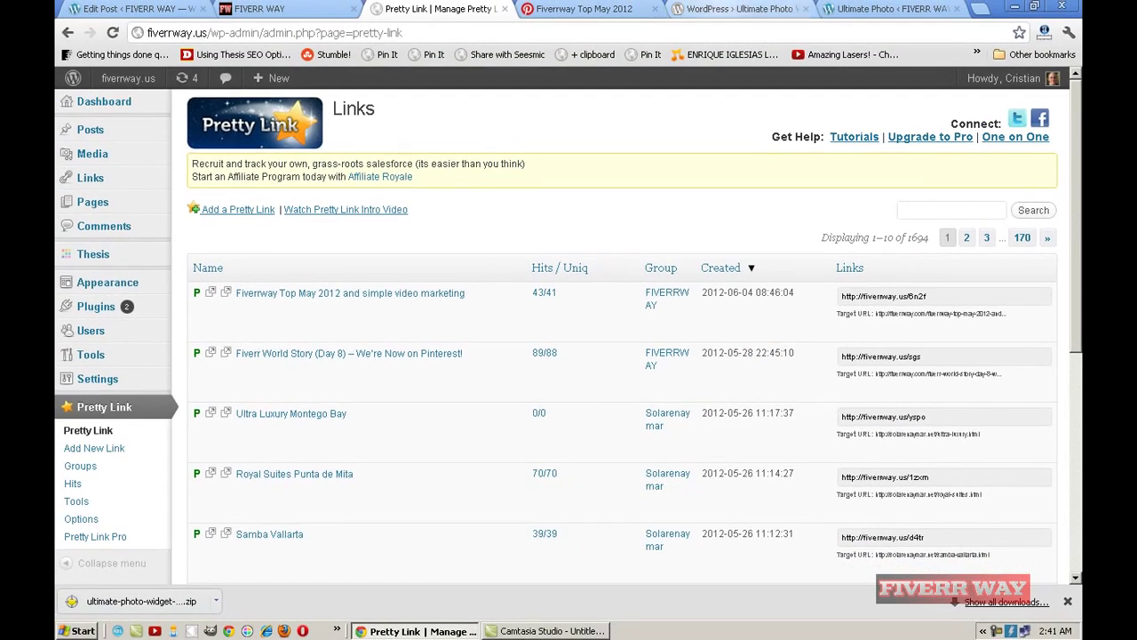
Open the untitled draft from the list of all posts and save it with the generated shortcode in its body
click(723, 9)
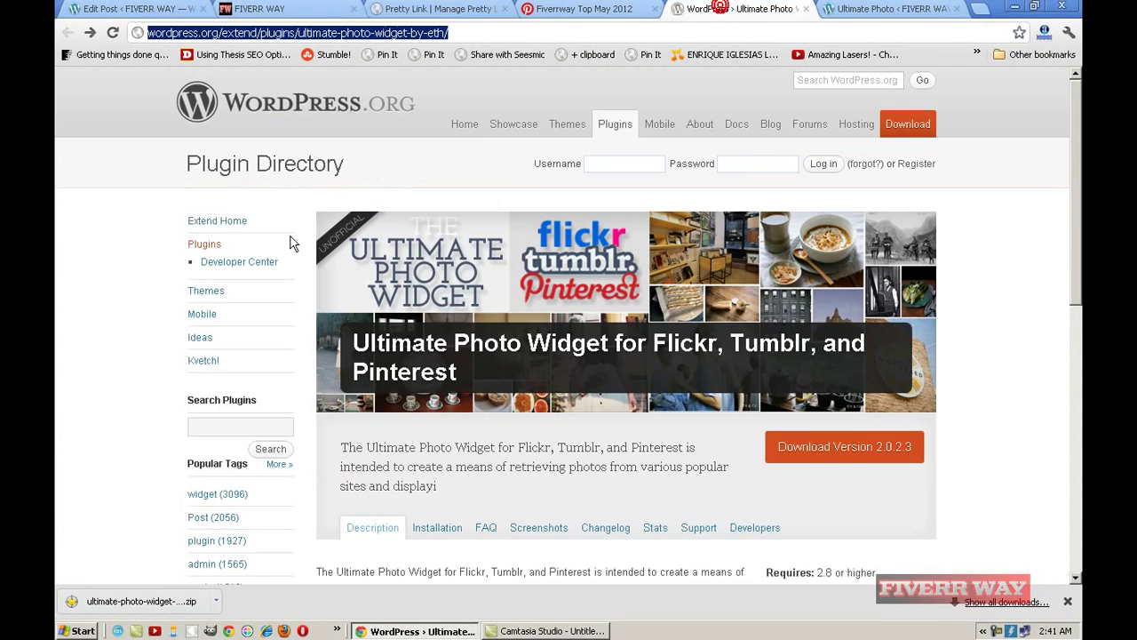
click(893, 11)
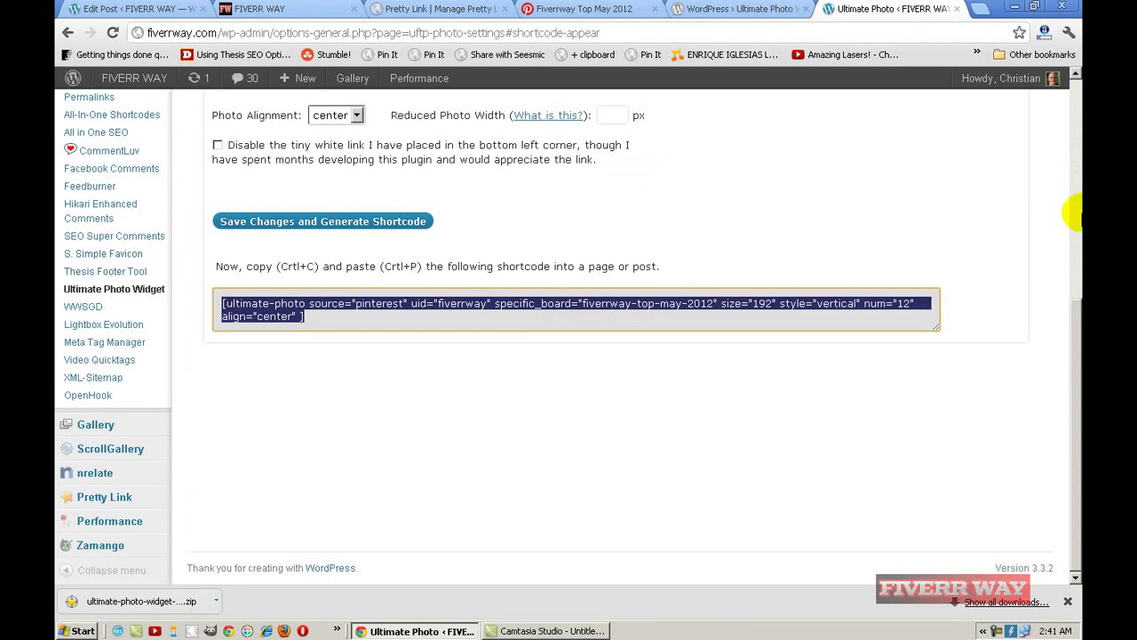
drag(1072, 328, 1076, 102)
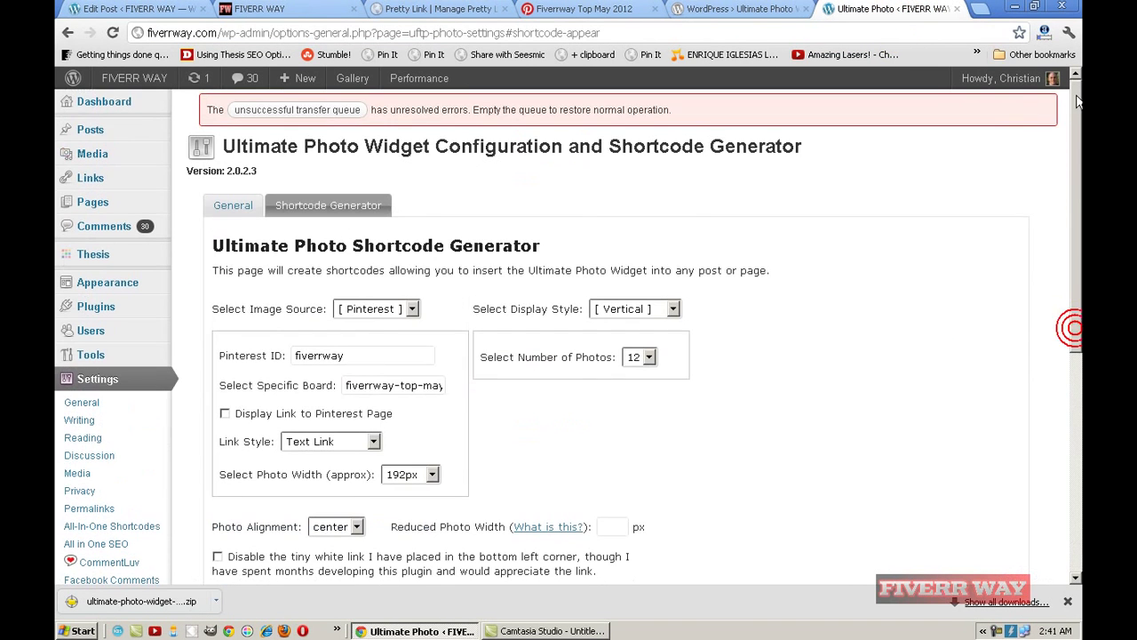
mouse_move(80, 129)
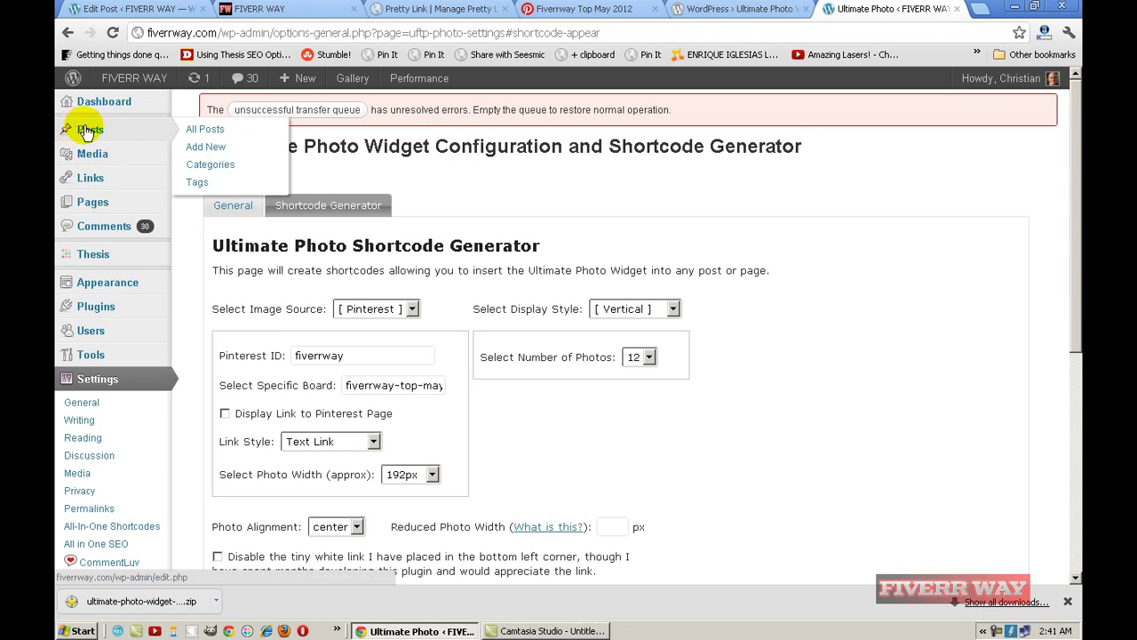
click(205, 133)
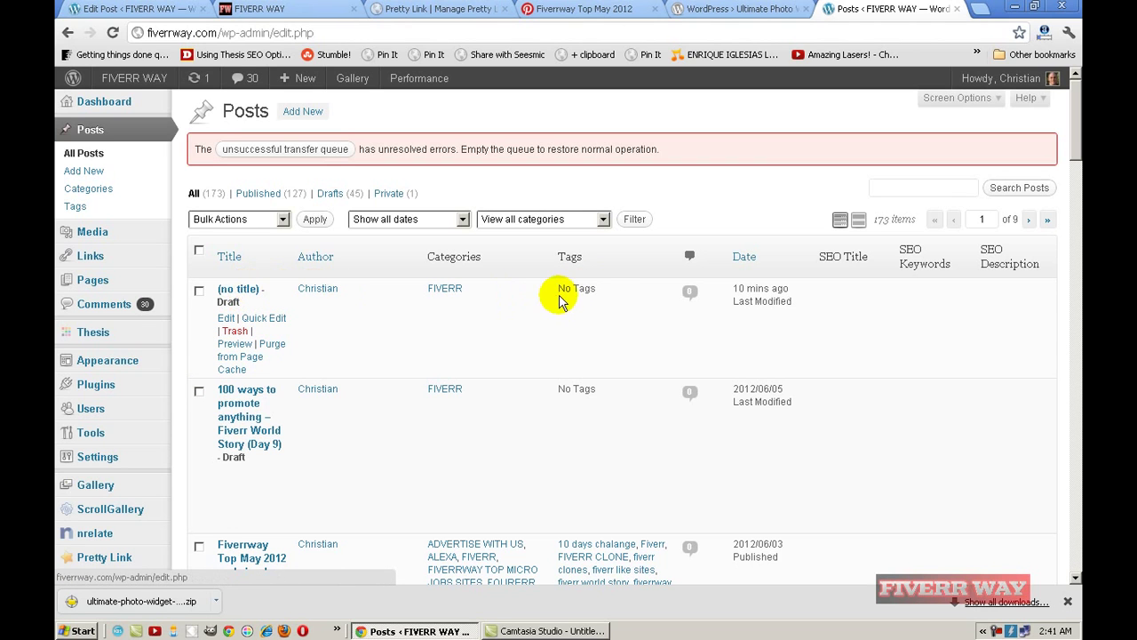
click(227, 318)
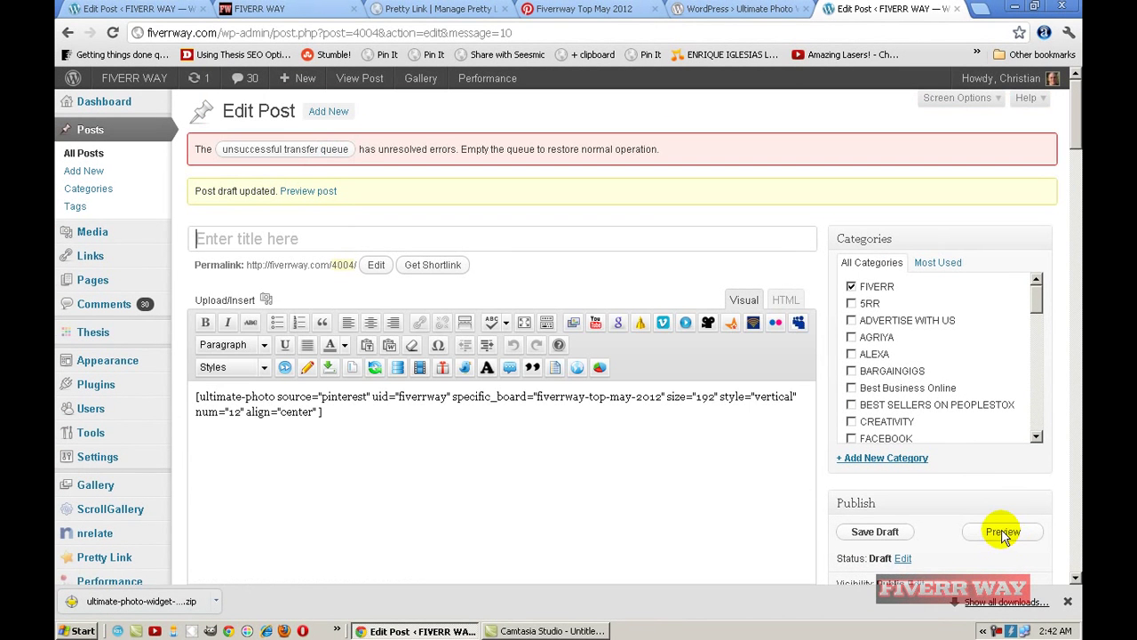
Preview the untitled draft, look through the pins it displays, and return to the post editor
click(1037, 527)
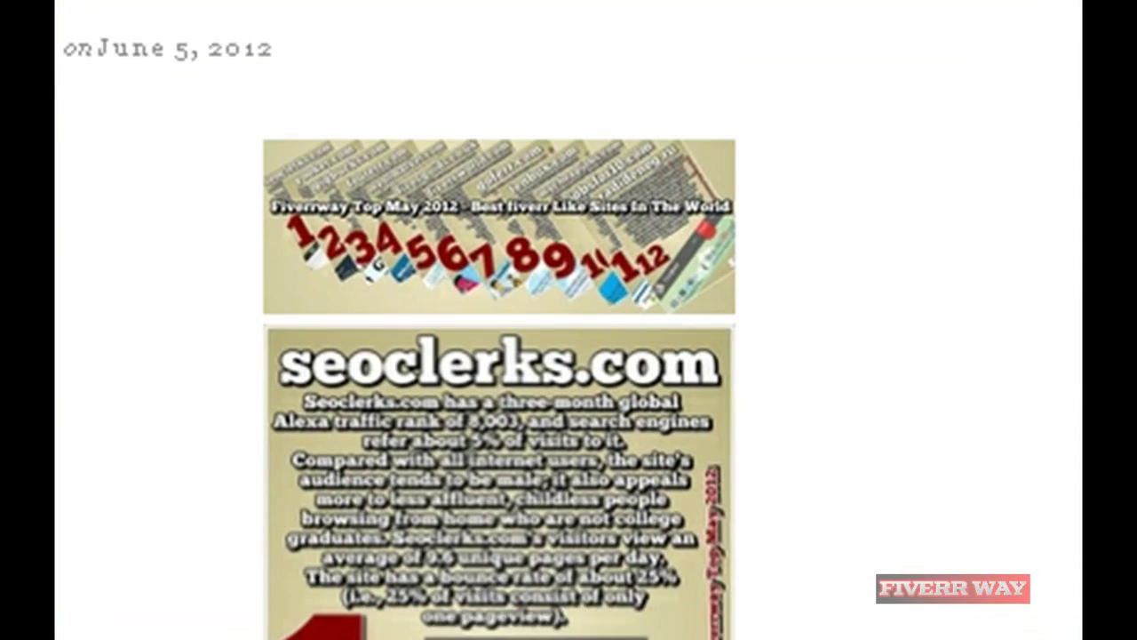
scroll(545, 374, down, 5)
scroll(499, 355, down, 3)
scroll(499, 355, up, 8)
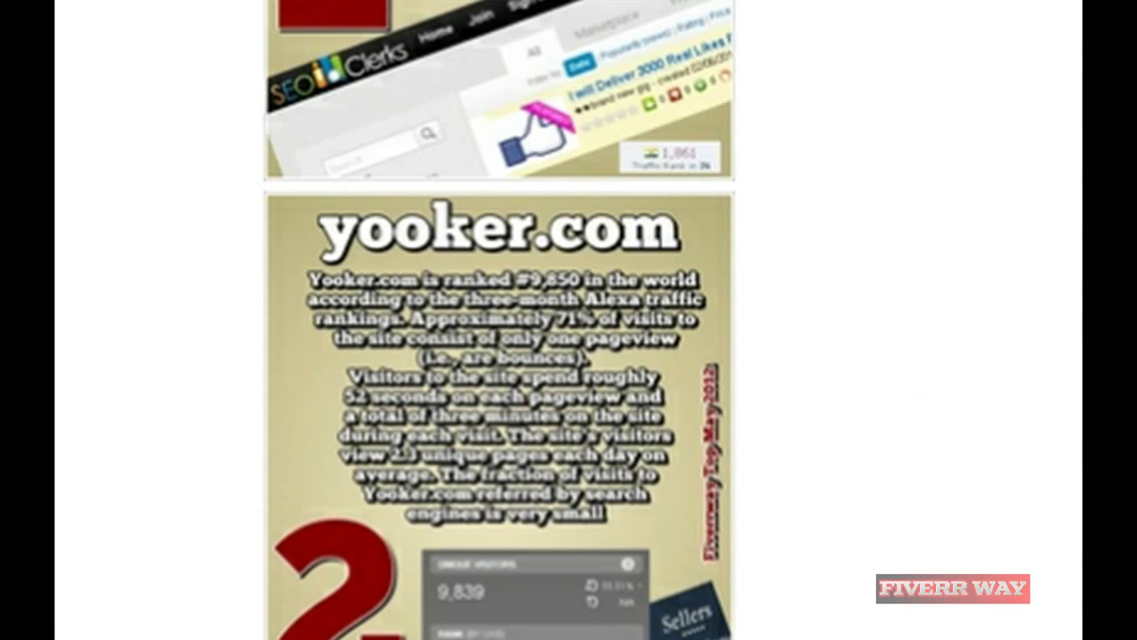
scroll(500, 355, up, 3)
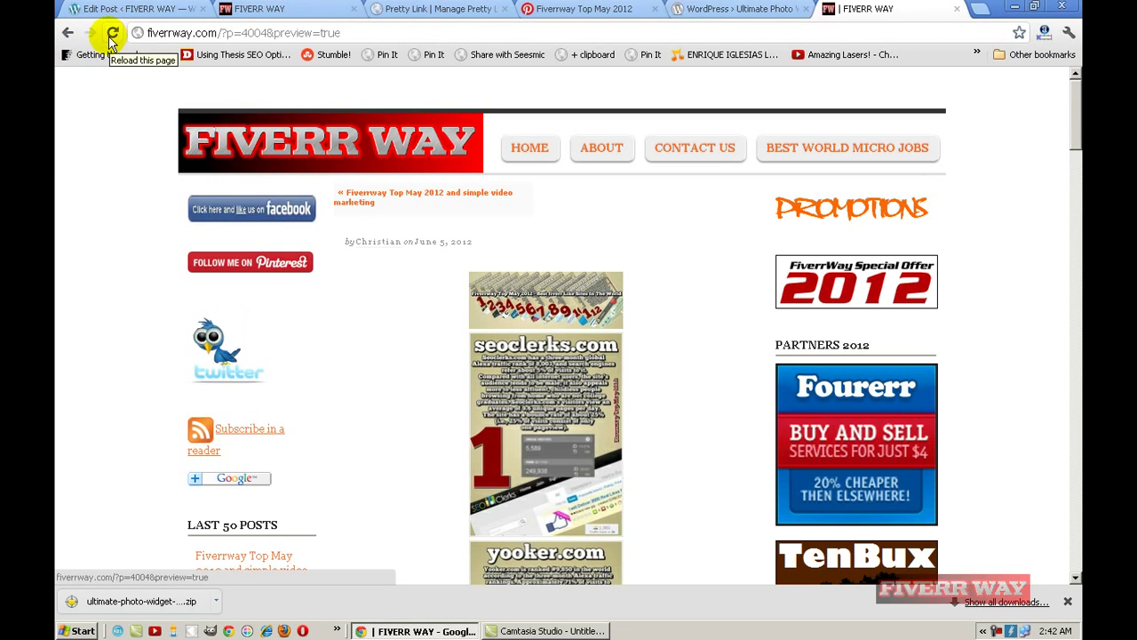
click(111, 34)
key(alt+Left)
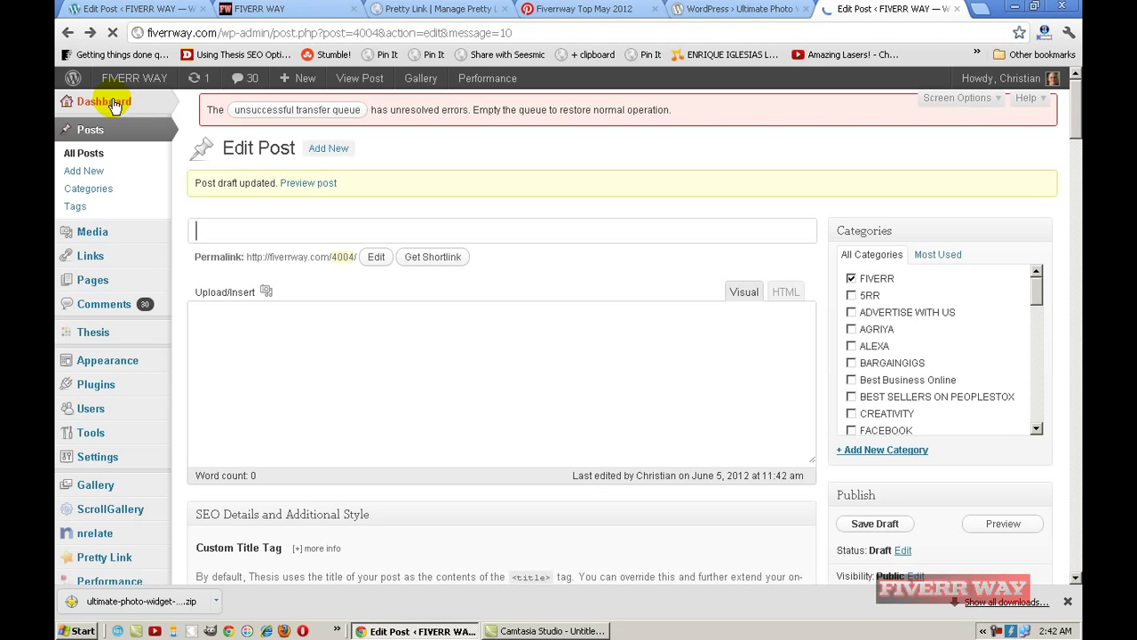
Open the site's Widgets page and check the Ultimate Photo Widget among the available widgets and in Sidebar 2
mouse_move(107, 370)
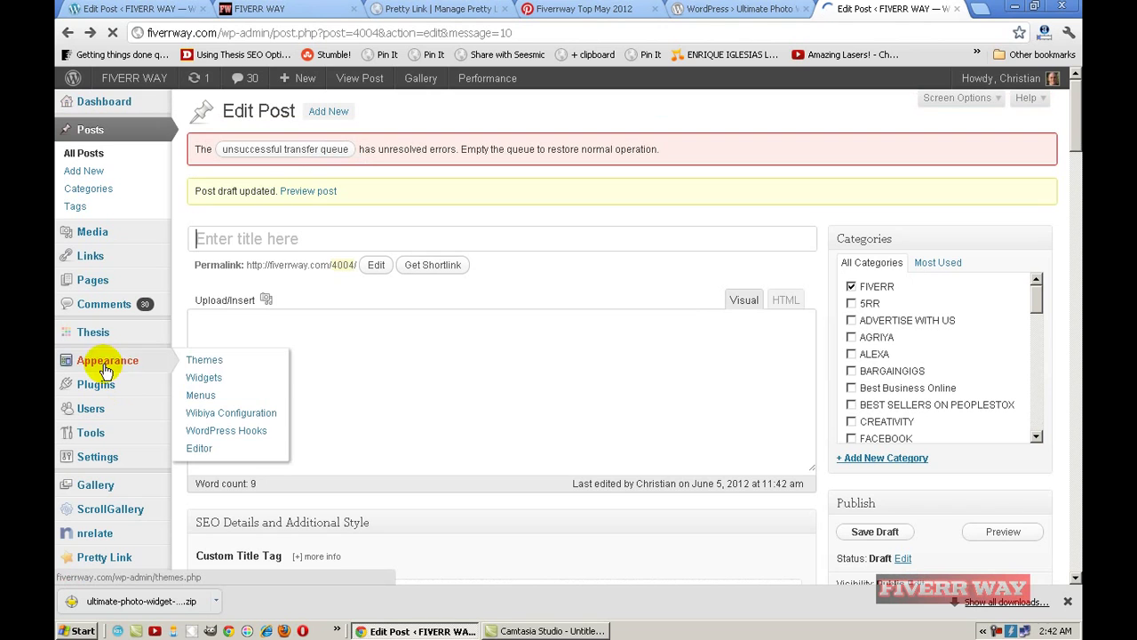
click(207, 377)
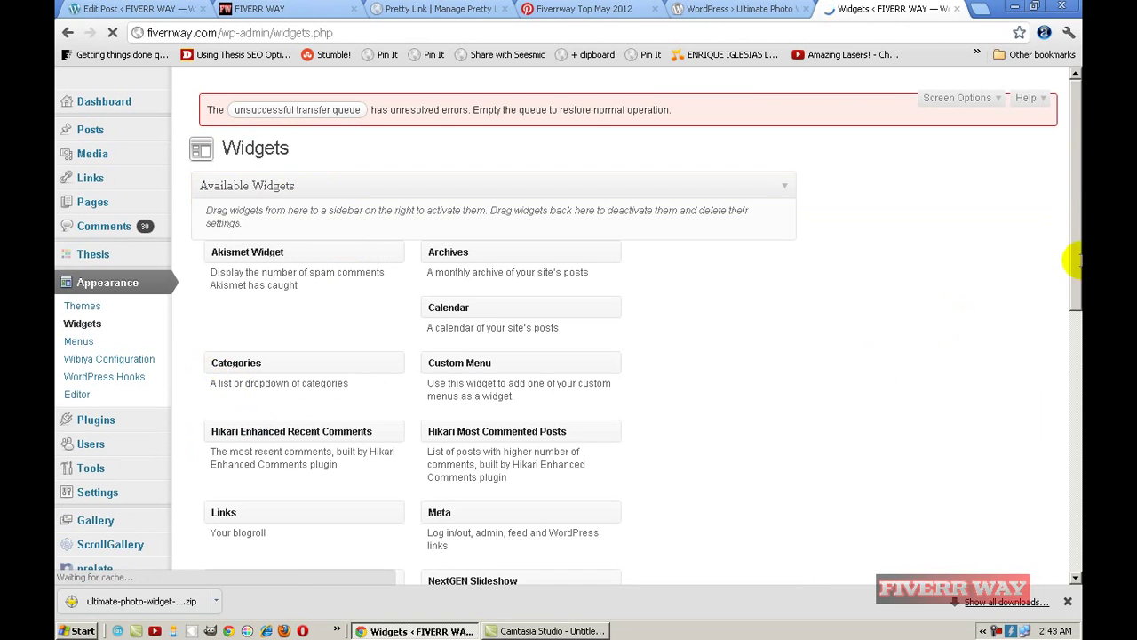
click(1074, 155)
scroll(1076, 246, down, 3)
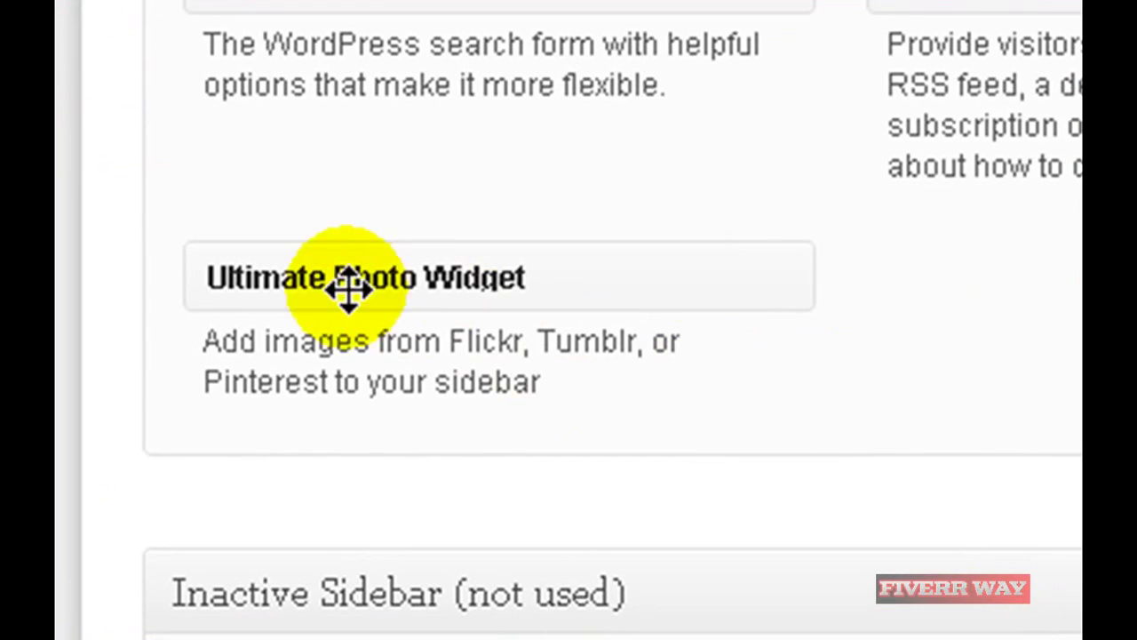
scroll(497, 320, up, 10)
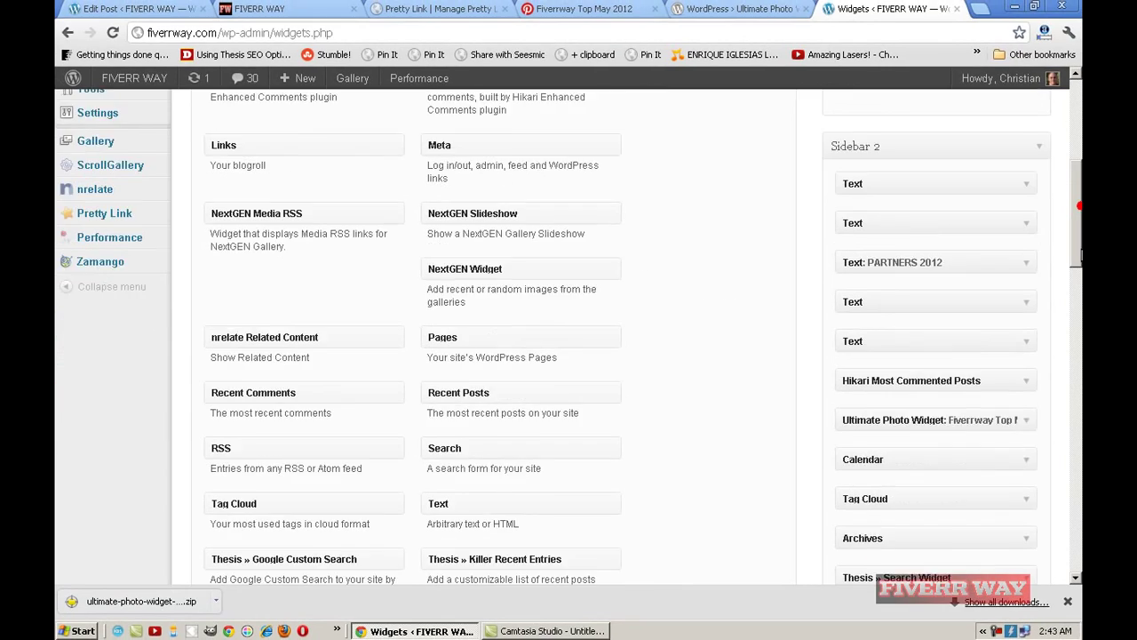
drag(1075, 206, 1079, 263)
click(1028, 343)
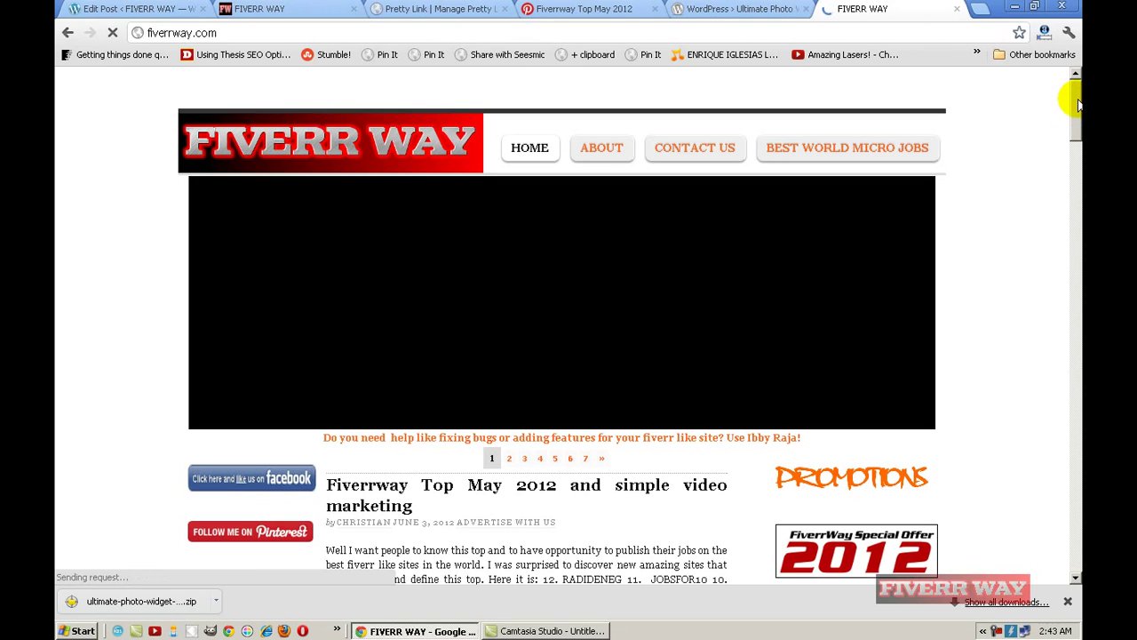
Examine the Fiverrway Top May 2012 photo widget in the live homepage's sidebar and return to the Ultimate Photo Widget plugin page
drag(1078, 105, 1077, 349)
drag(1077, 235, 1071, 159)
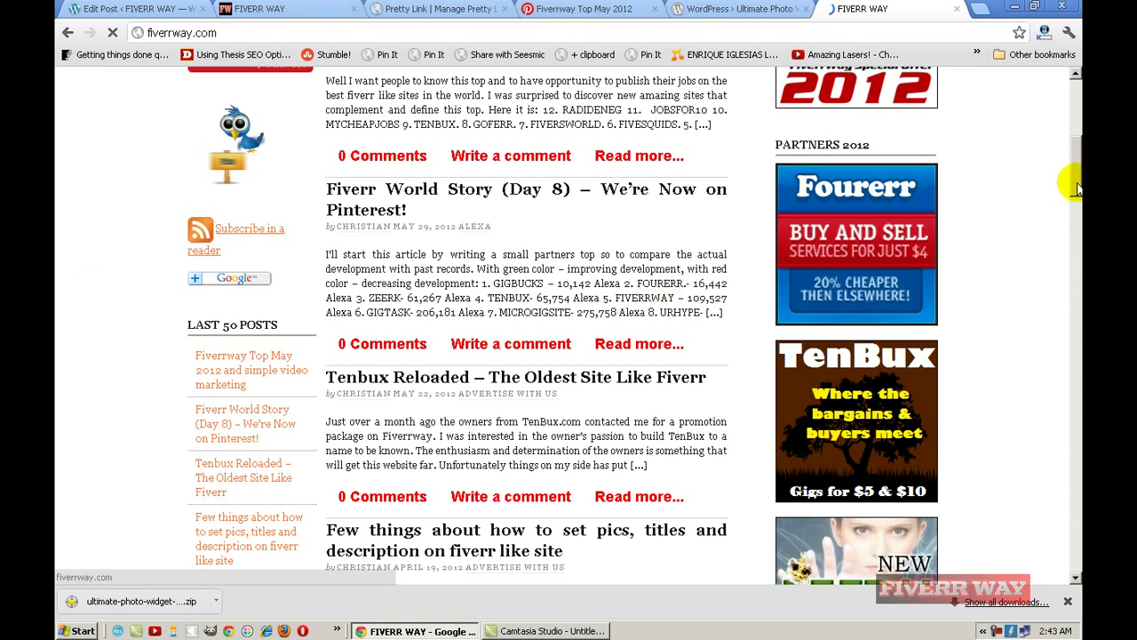
drag(1073, 166, 1063, 121)
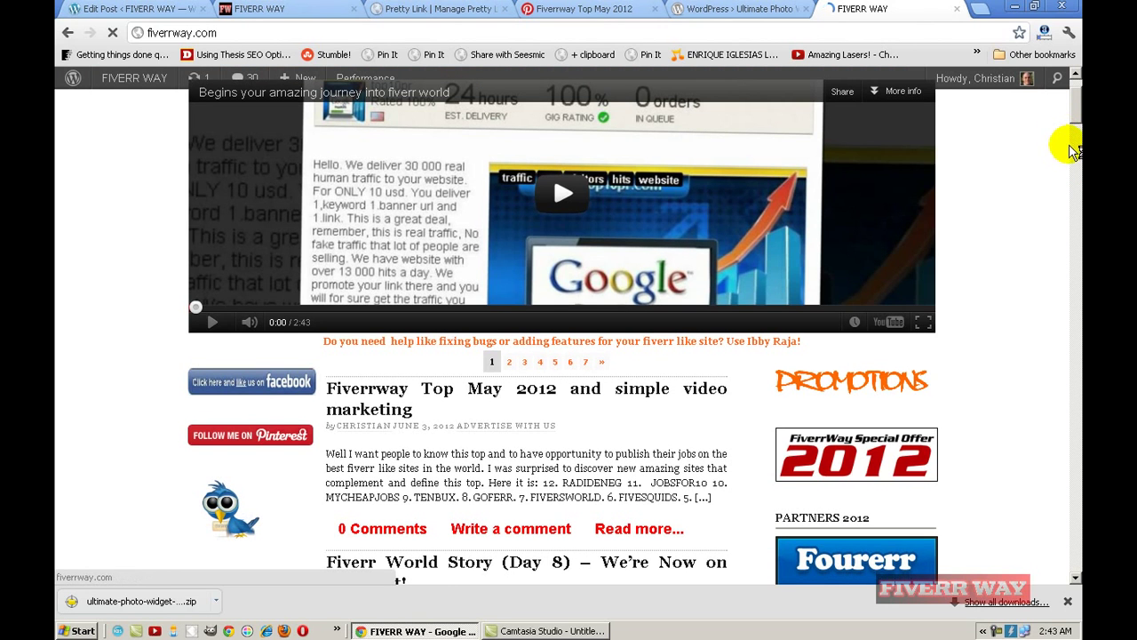
scroll(1074, 141, down, 3)
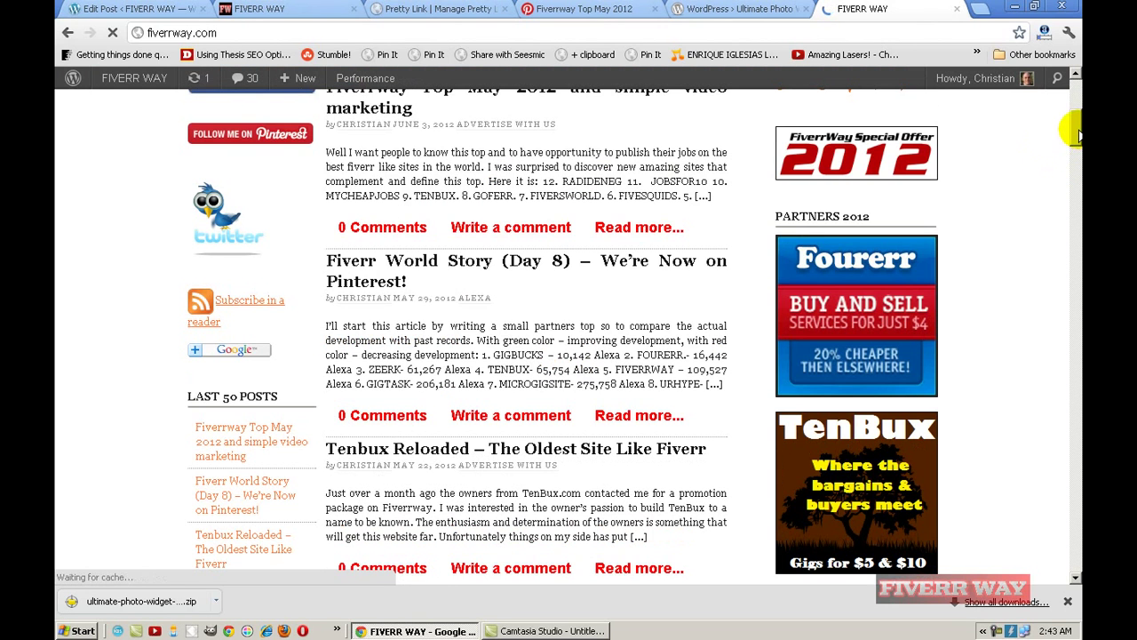
scroll(1076, 168, down, 5)
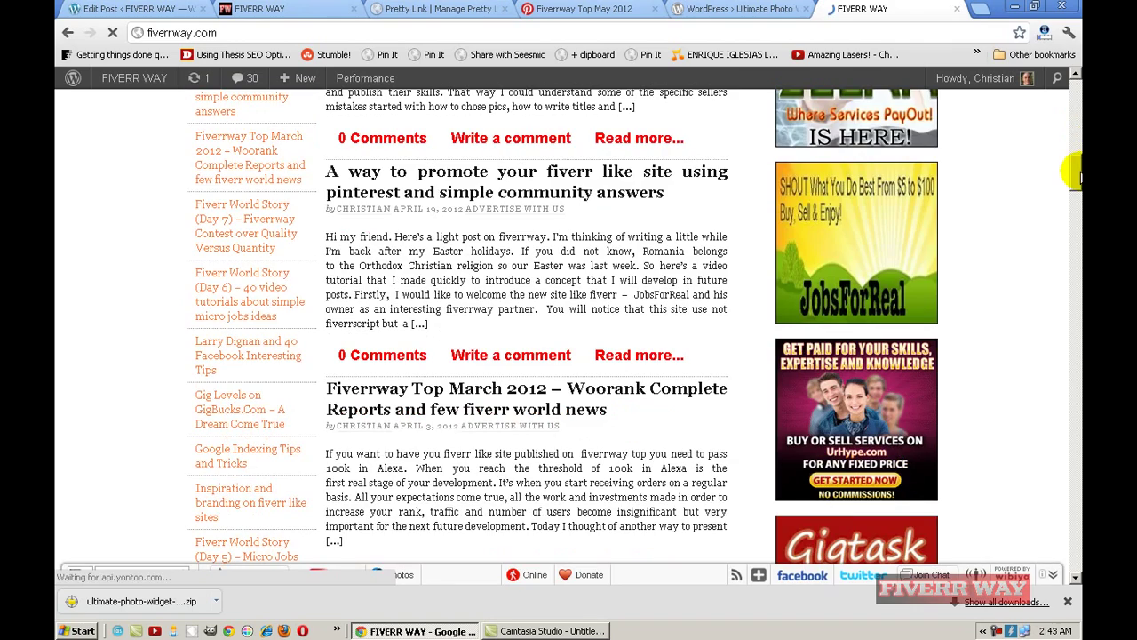
drag(1077, 175, 1076, 308)
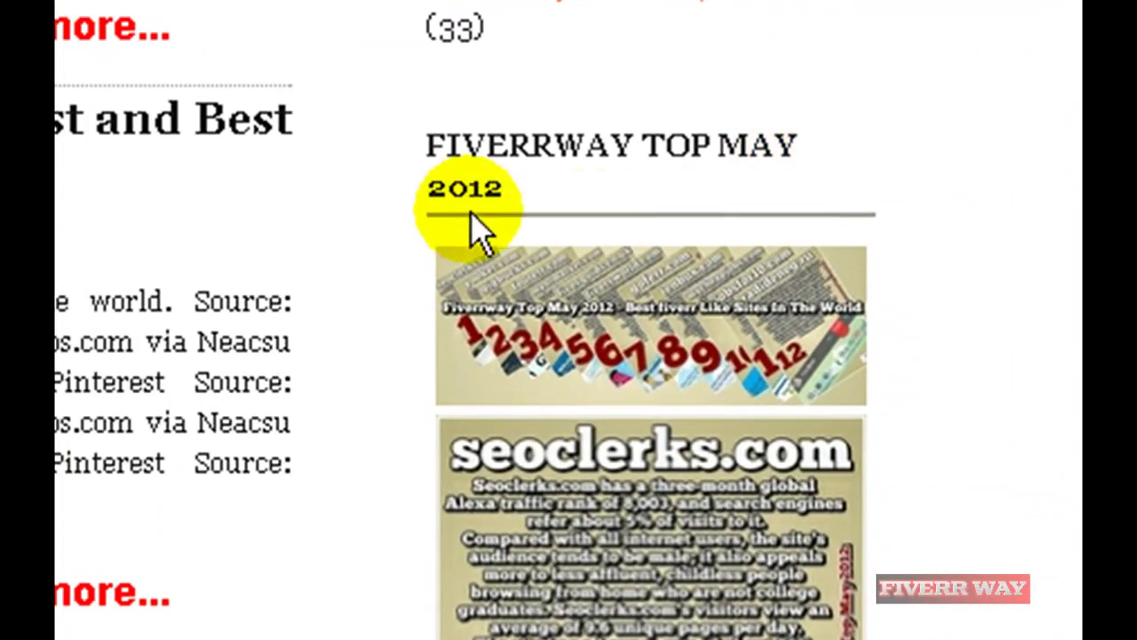
scroll(568, 320, down, 5)
scroll(651, 320, down, 20)
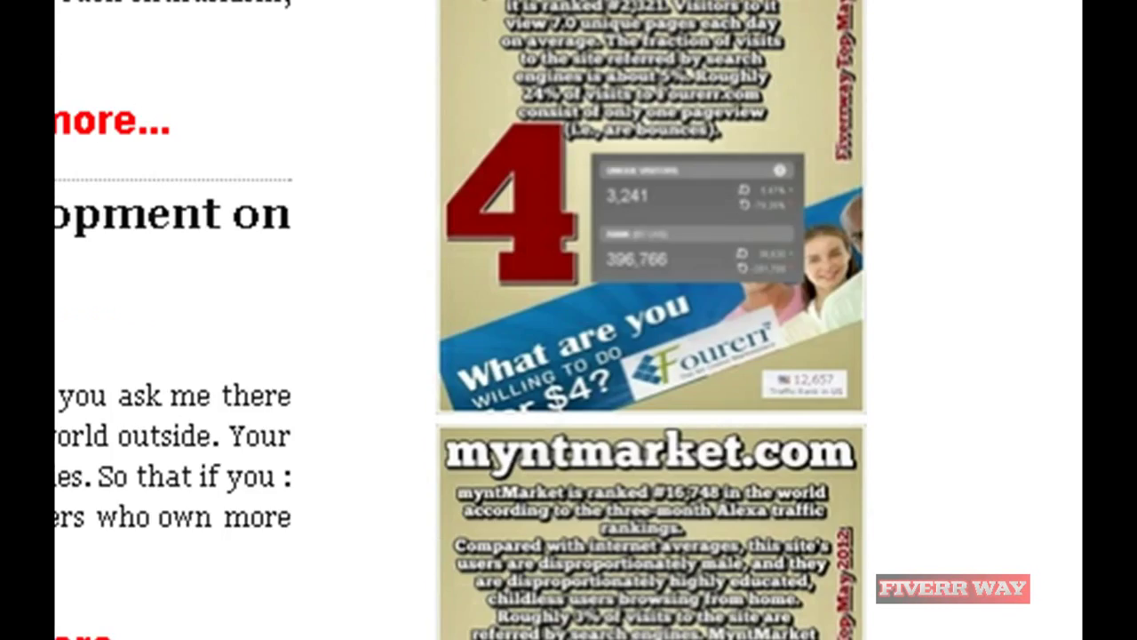
scroll(651, 320, down, 20)
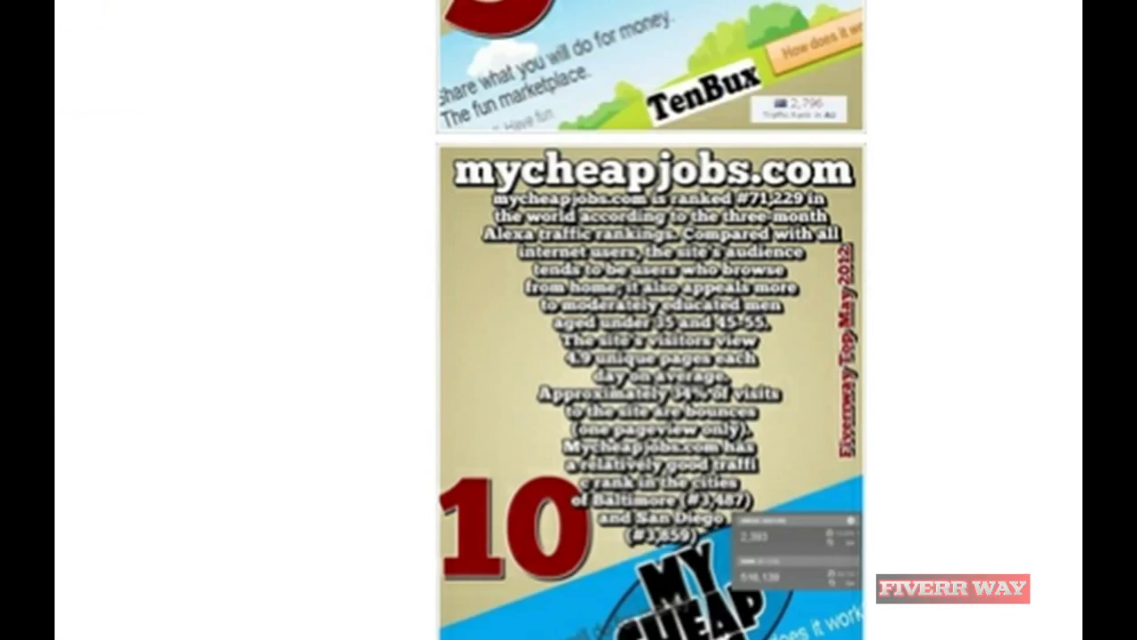
scroll(651, 320, up, 15)
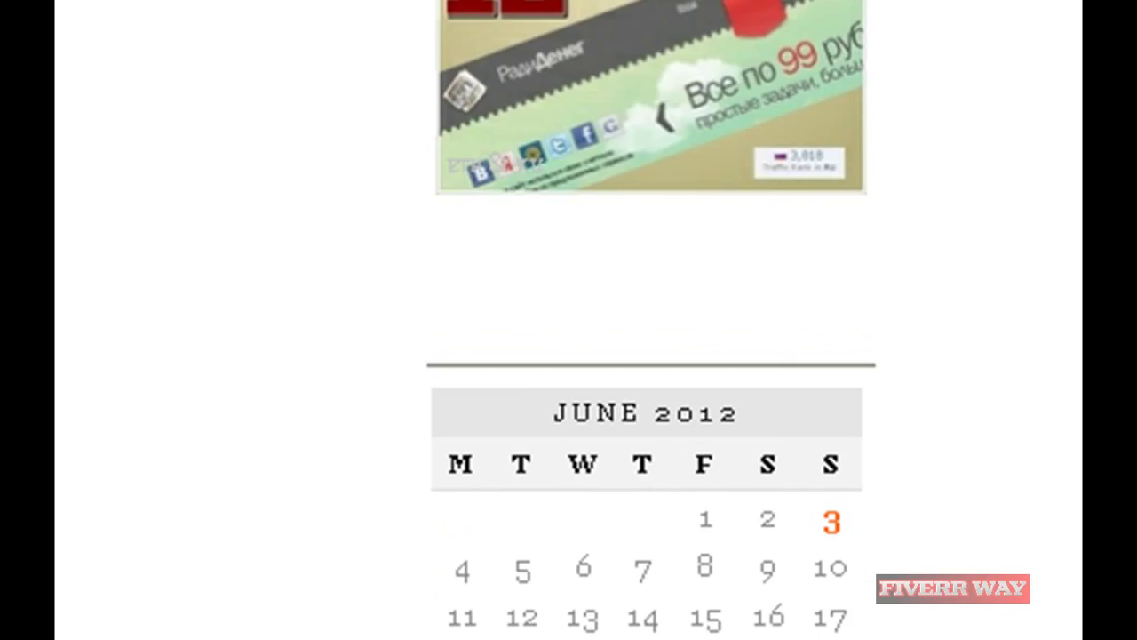
scroll(652, 320, up, 20)
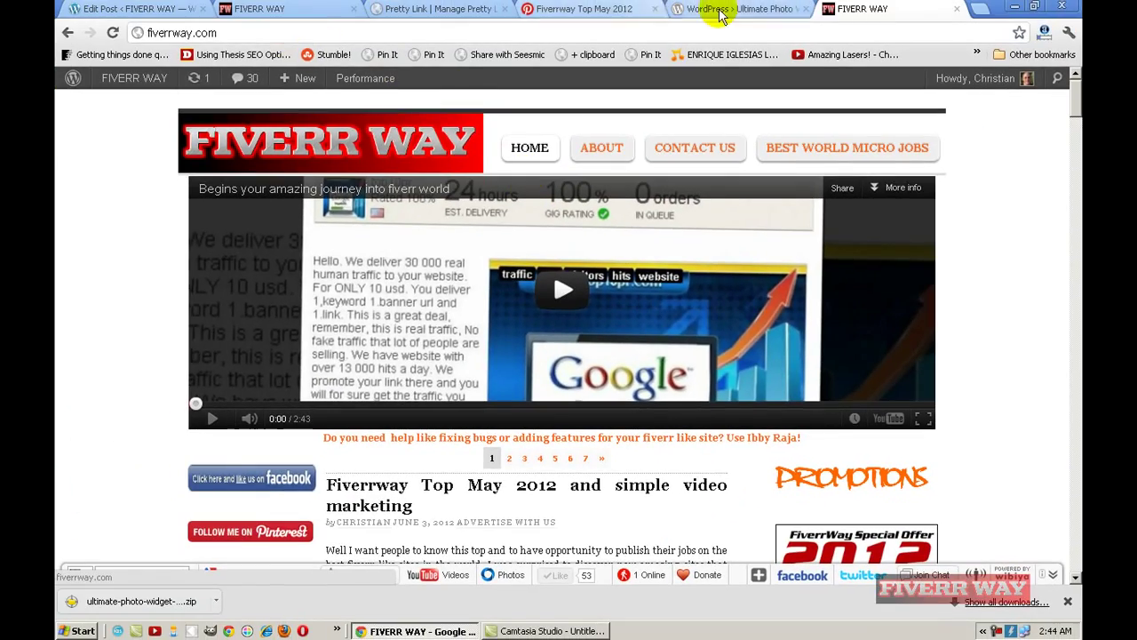
click(721, 10)
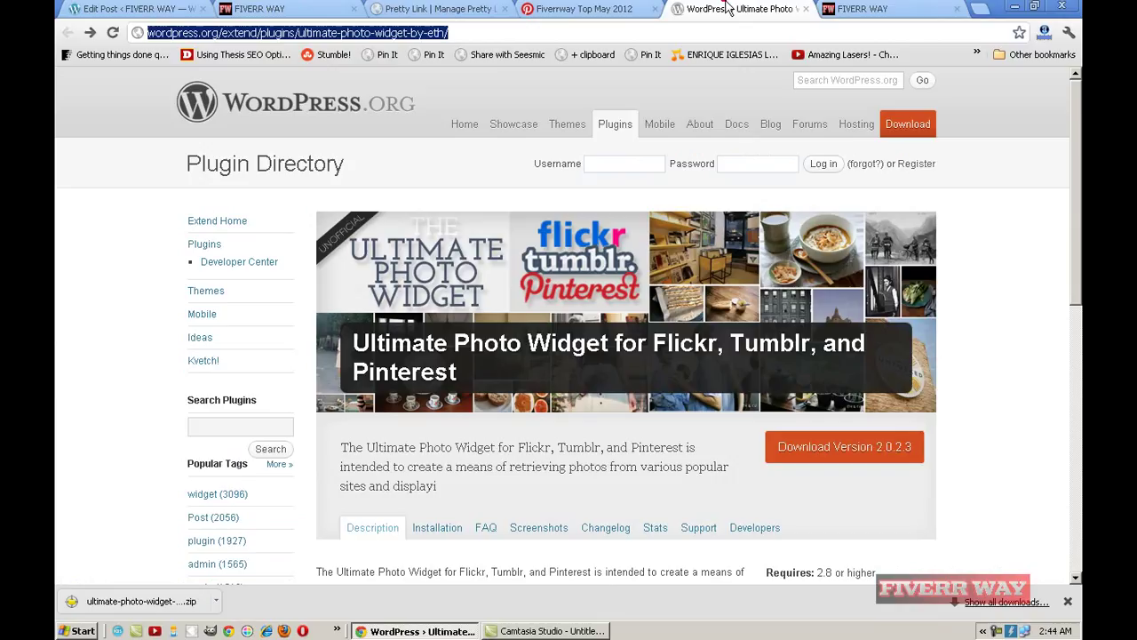